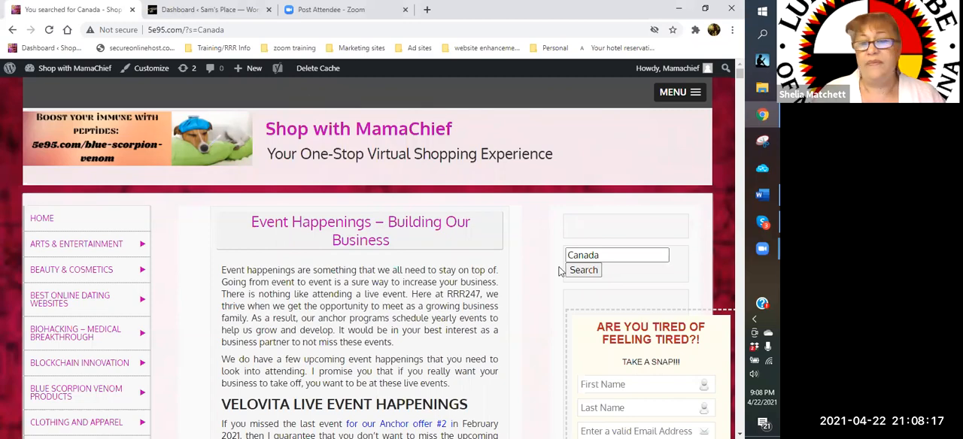
- Find the Canadian Wine Club Business Opportunity entry in the site's search results for Canada and open its page
scroll(360, 266, "down", 1)
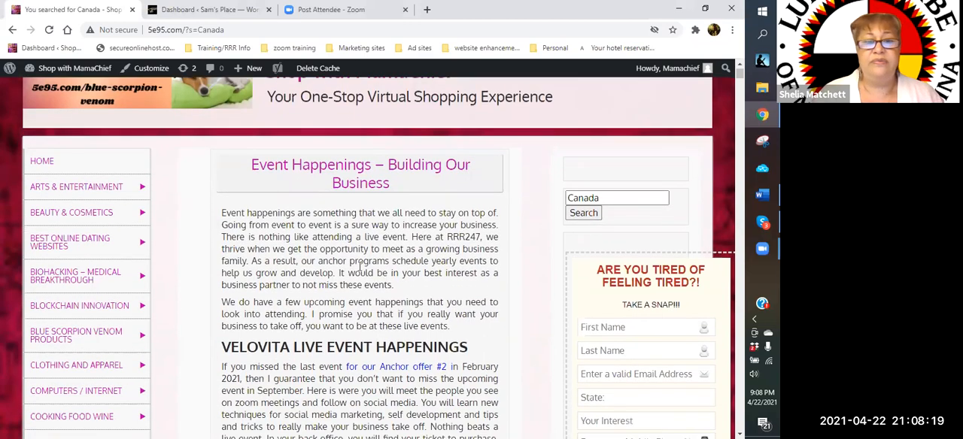
scroll(360, 266, "down", 15)
scroll(360, 266, "down", 20)
scroll(359, 267, "down", 20)
scroll(359, 267, "down", 20)
scroll(359, 266, "down", 20)
scroll(360, 269, "down", 20)
scroll(359, 267, "down", 20)
scroll(360, 269, "down", 10)
scroll(360, 267, "down", 20)
scroll(360, 270, "down", 20)
scroll(359, 265, "down", 20)
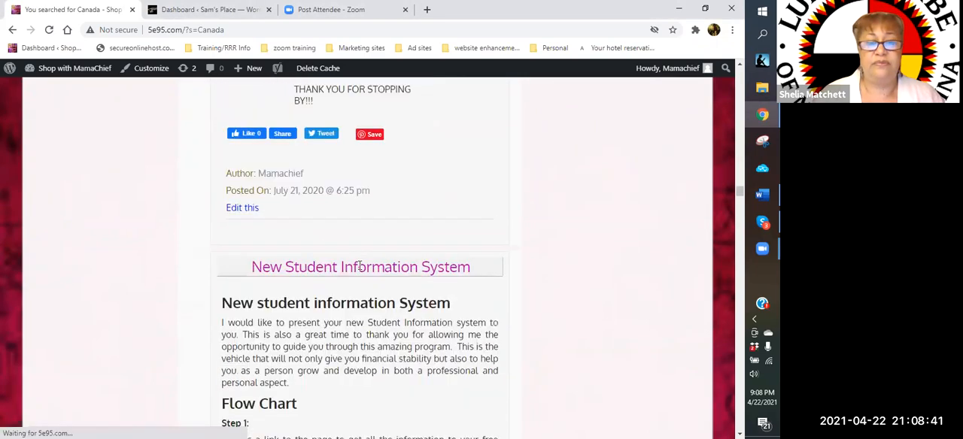
scroll(359, 267, "down", 20)
scroll(358, 271, "down", 20)
scroll(359, 271, "down", 10)
scroll(360, 270, "down", 5)
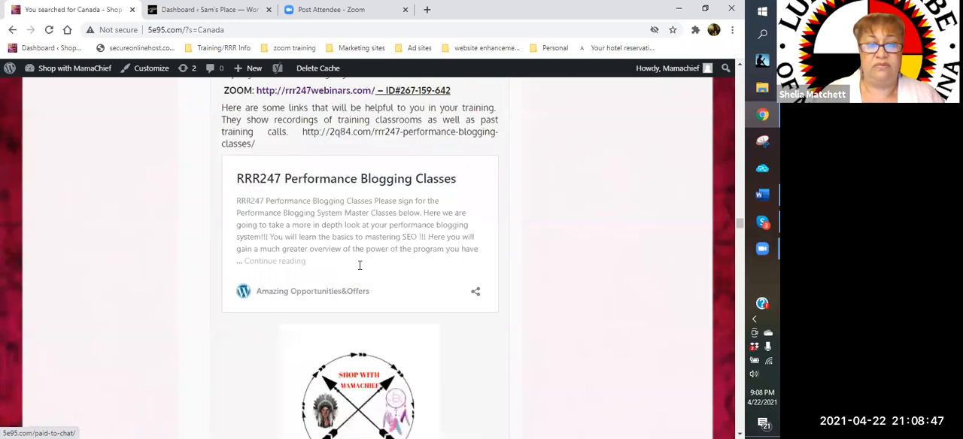
scroll(359, 267, "down", 5)
scroll(359, 270, "down", 5)
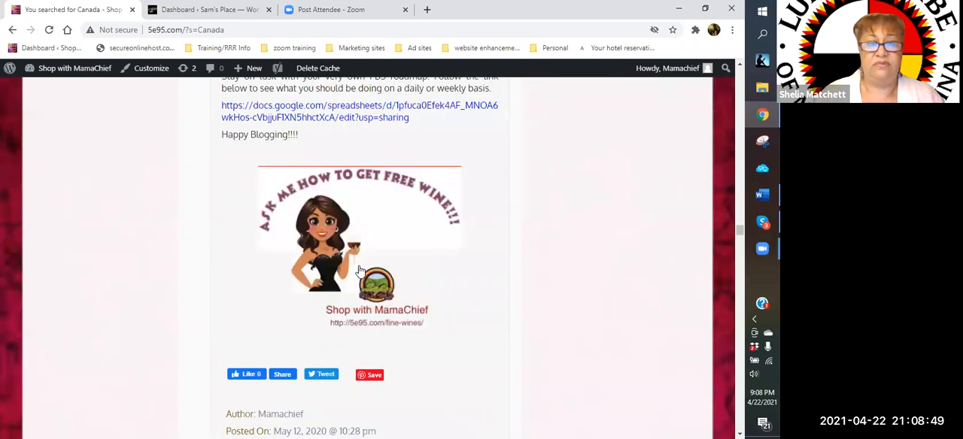
scroll(359, 269, "down", 5)
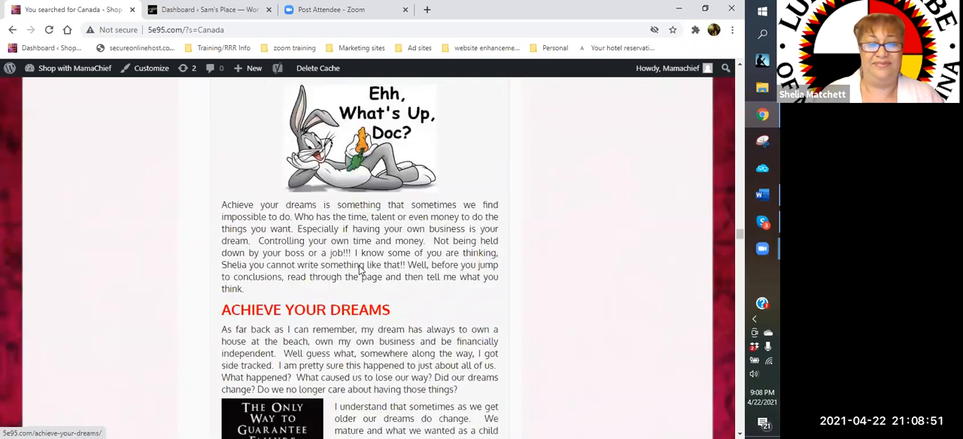
scroll(359, 271, "down", 5)
scroll(360, 271, "down", 5)
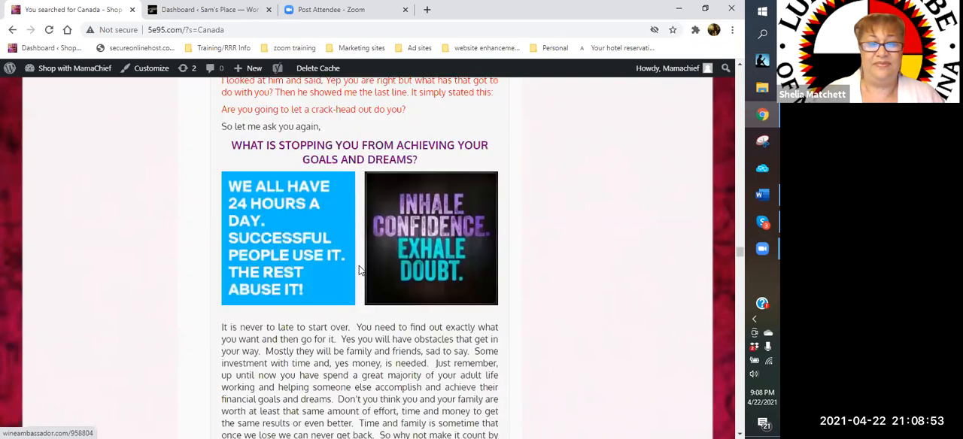
scroll(359, 271, "down", 5)
scroll(359, 271, "down", 5)
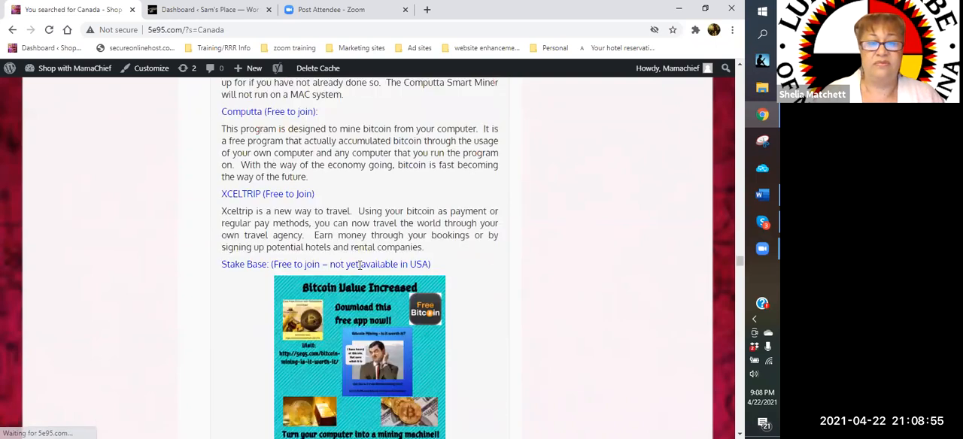
scroll(359, 265, "down", 5)
scroll(360, 264, "down", 5)
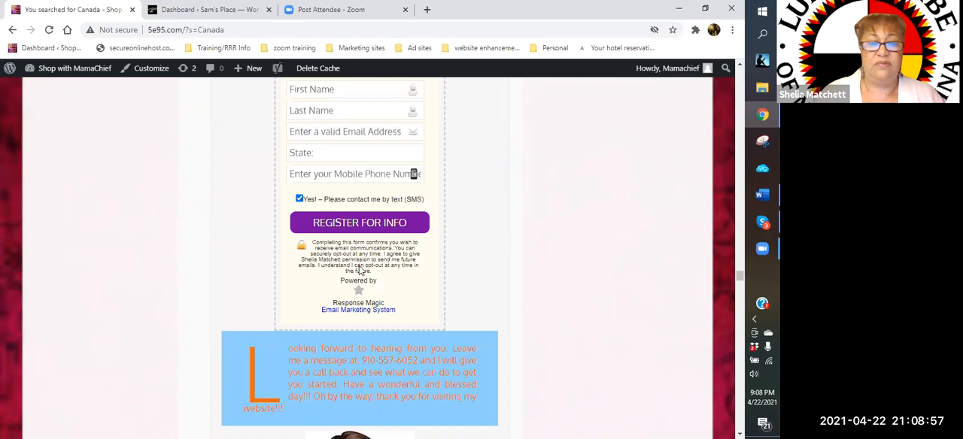
scroll(359, 270, "down", 5)
scroll(360, 271, "down", 5)
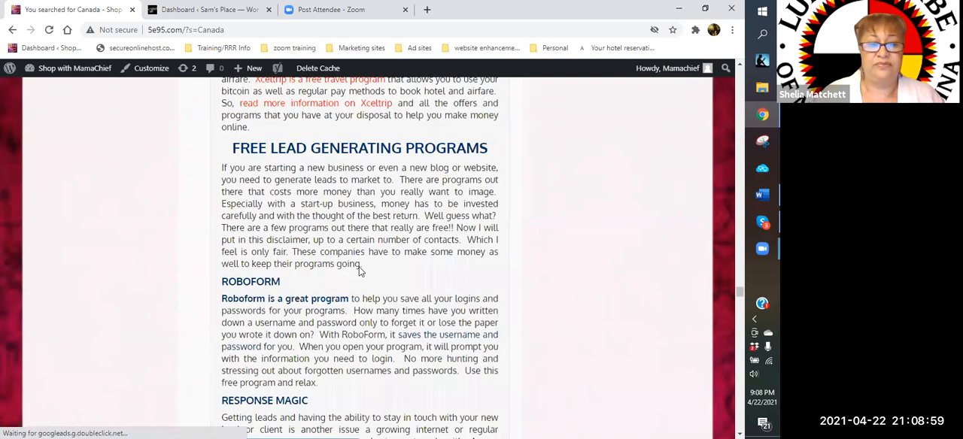
scroll(359, 270, "down", 5)
scroll(359, 271, "down", 5)
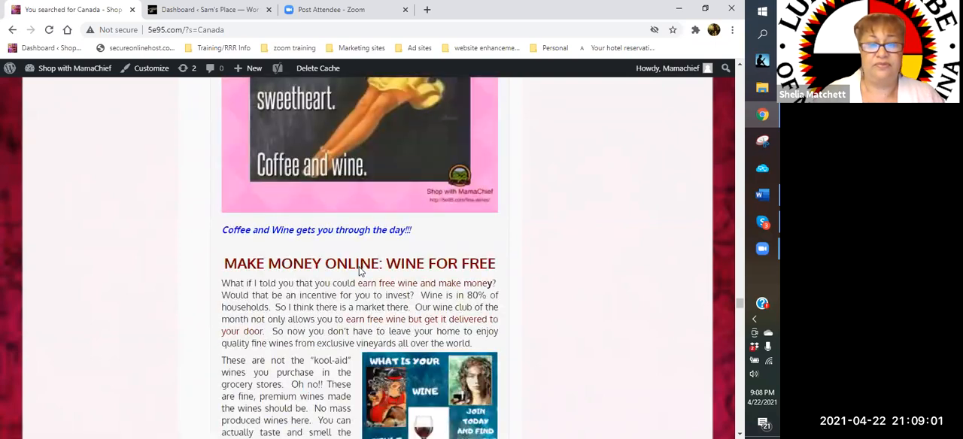
scroll(359, 273, "down", 5)
scroll(358, 272, "down", 5)
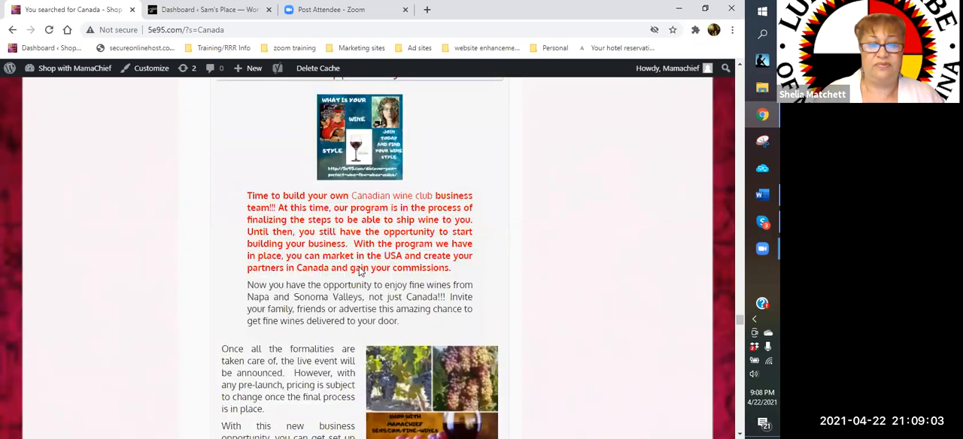
scroll(359, 272, "down", 5)
scroll(359, 271, "down", 5)
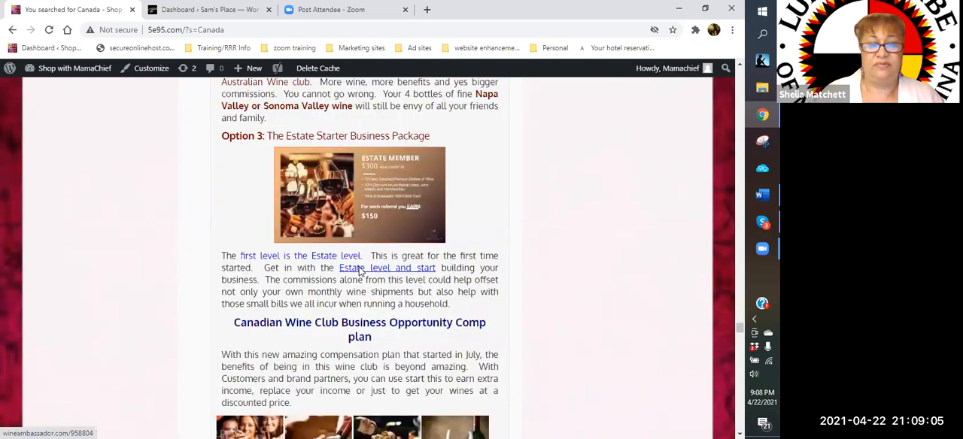
scroll(360, 271, "up", 5)
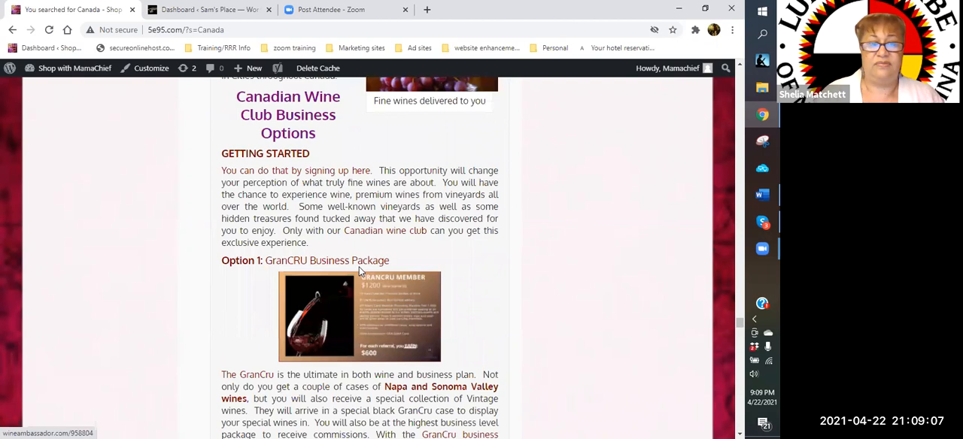
scroll(359, 271, "up", 5)
scroll(363, 287, "up", 5)
left_click(381, 289)
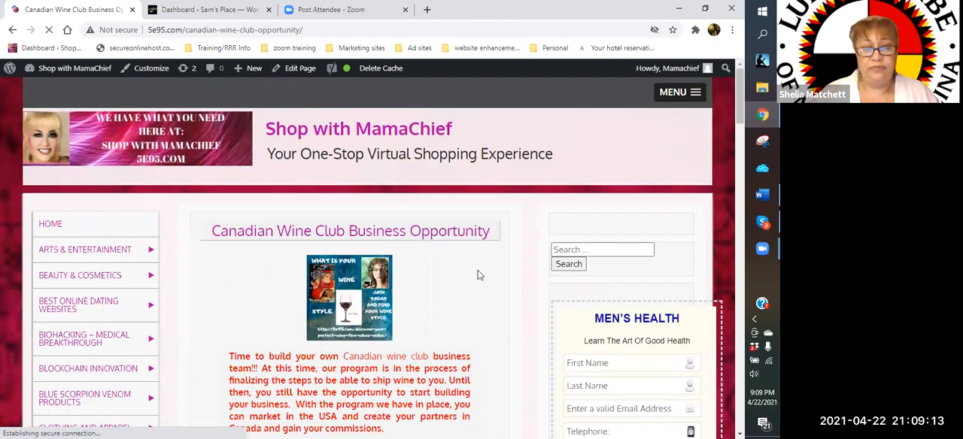
- Copy the whole Canadian Wine Club article, from its title down to the closing "View other options here" link
scroll(437, 223, "down", 1)
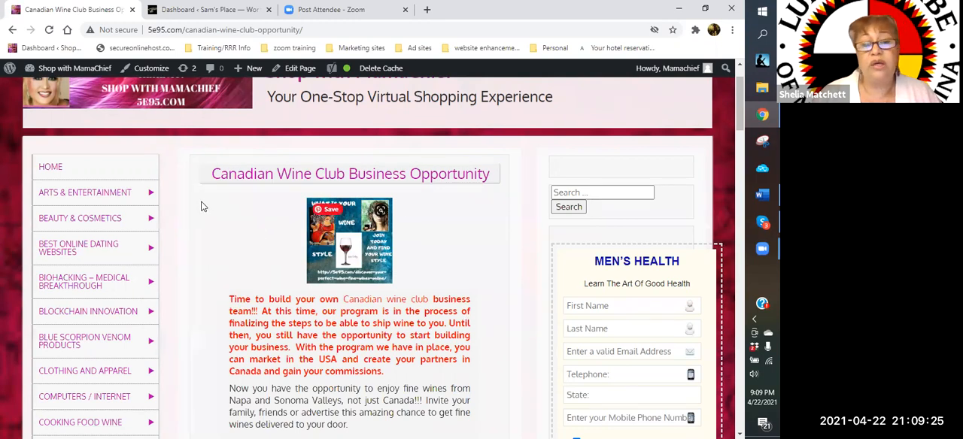
left_click_drag(198, 180, 220, 369)
scroll(220, 369, "down", 3)
scroll(220, 370, "down", 1)
scroll(220, 369, "down", 2)
scroll(220, 370, "down", 2)
scroll(220, 369, "down", 11)
scroll(220, 369, "up", 8)
scroll(220, 369, "down", 9)
scroll(220, 369, "down", 4)
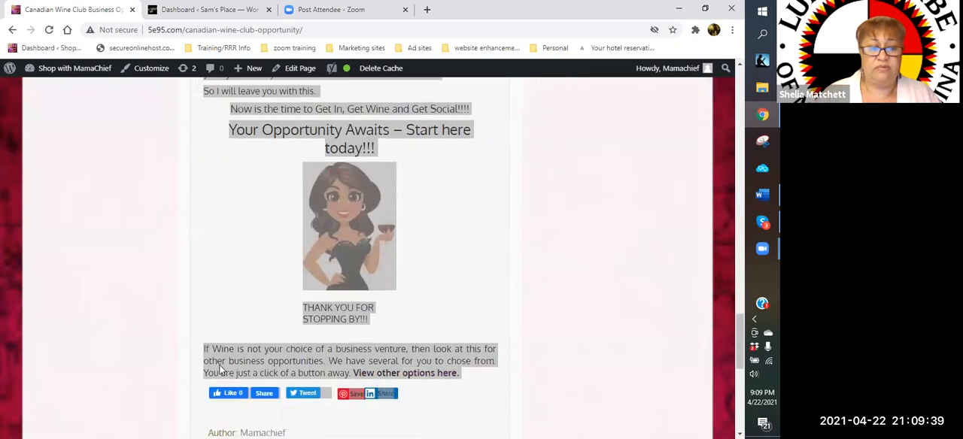
left_click_drag(342, 375, 458, 378)
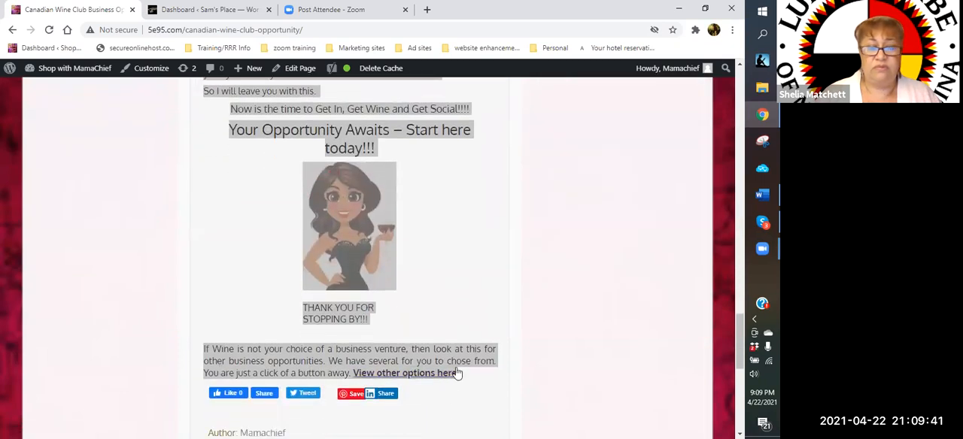
right_click(458, 374)
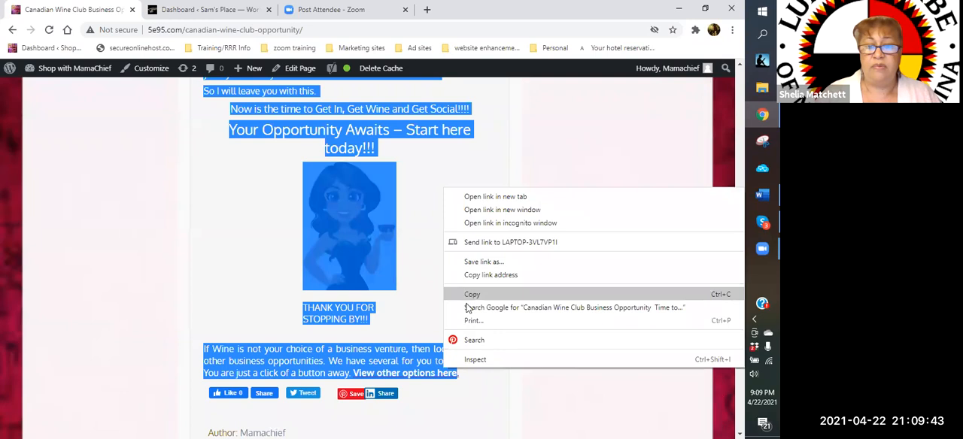
left_click(472, 294)
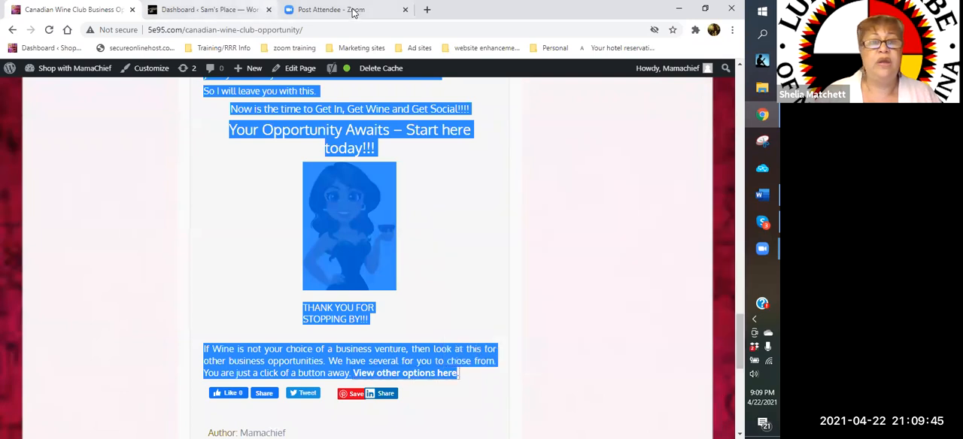
- Create a new page on the Sam's Place WordPress site and dismiss the block editor's welcome guide
left_click(188, 11)
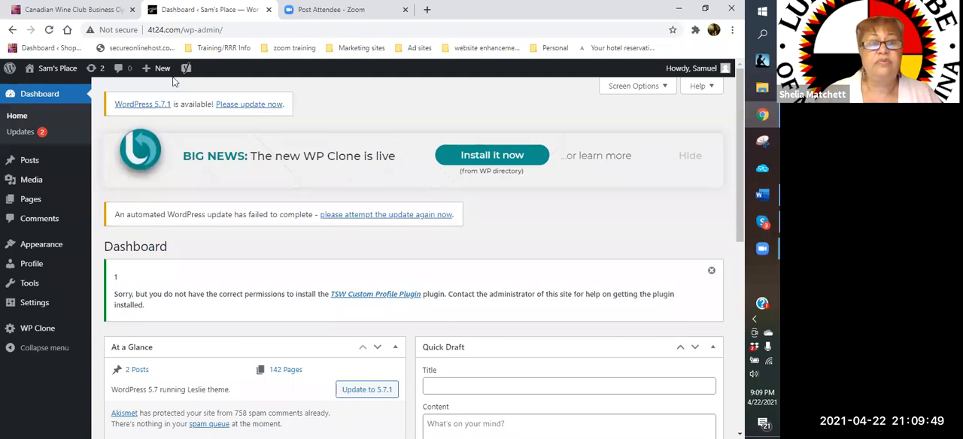
mouse_move(161, 72)
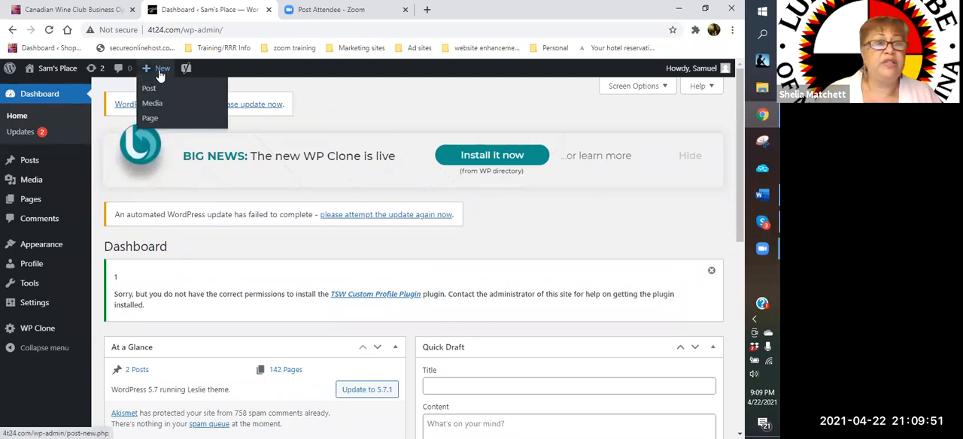
left_click(153, 123)
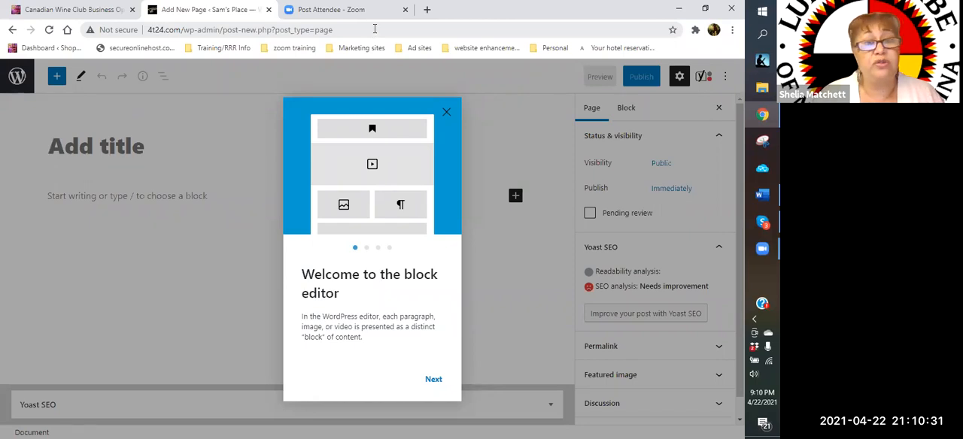
left_click(373, 28)
left_click(338, 31)
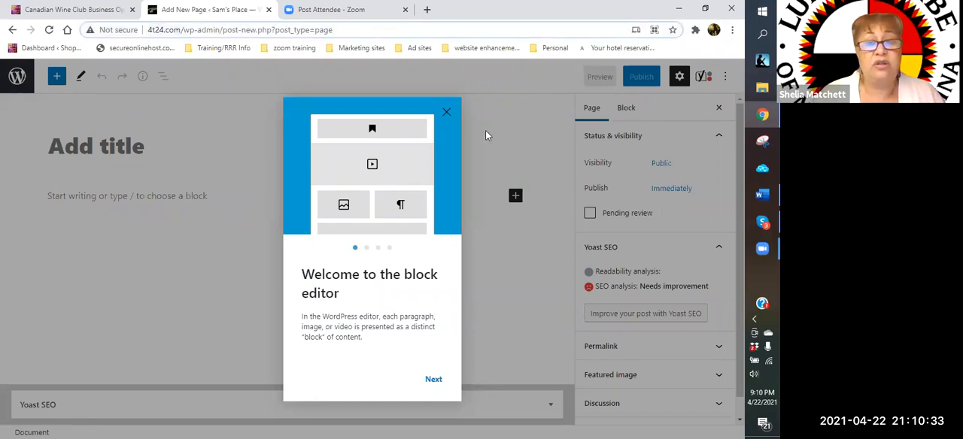
left_click(447, 113)
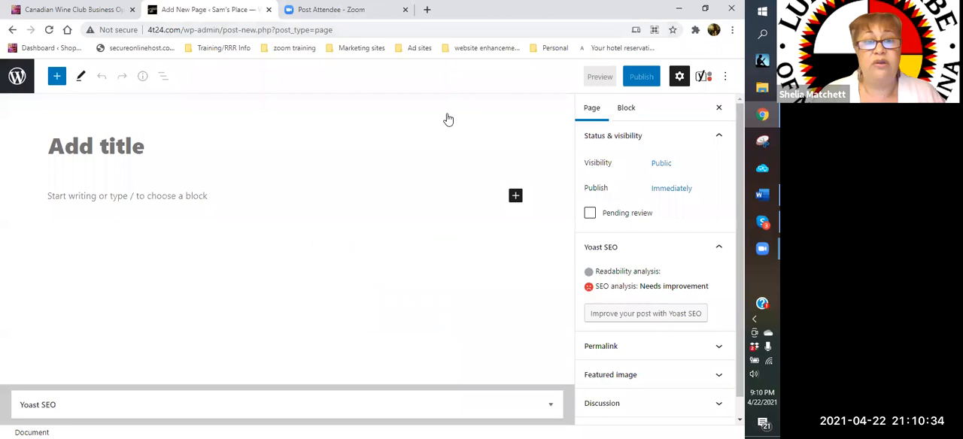
- Paste the copied wine club article into the new page, starting from the empty title
right_click(78, 148)
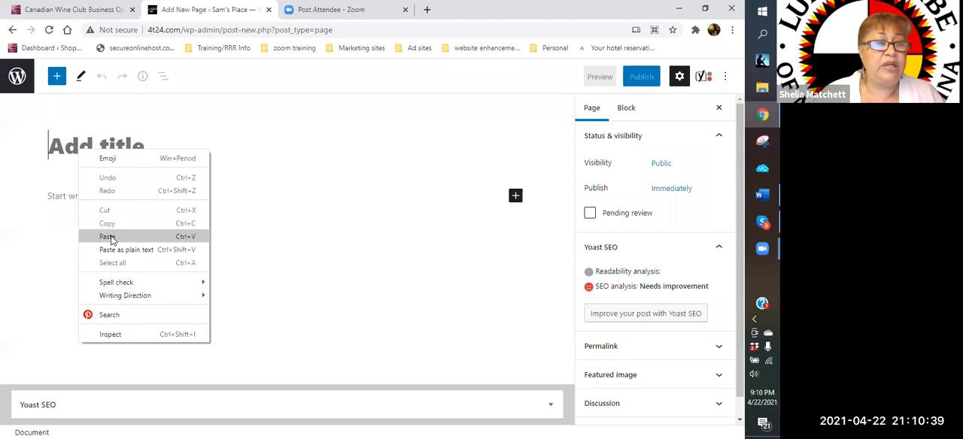
left_click(109, 238)
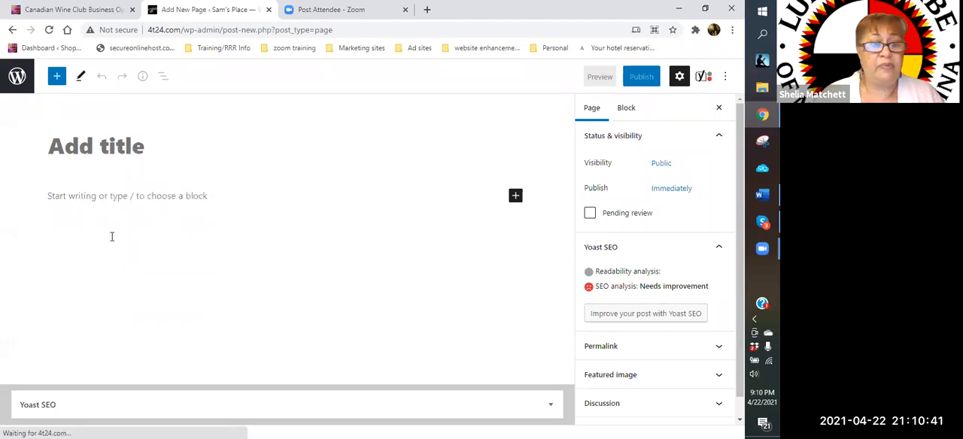
scroll(378, 211, "down", 4)
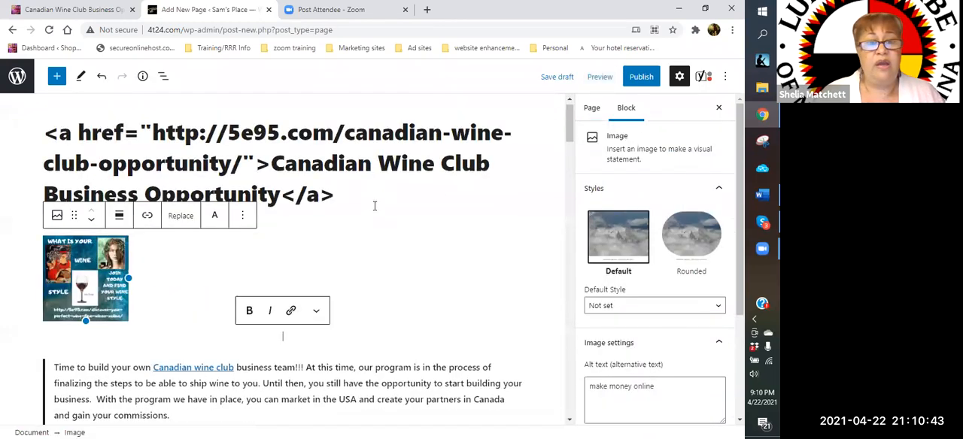
scroll(318, 189, "up", 3)
scroll(72, 145, "up", 1)
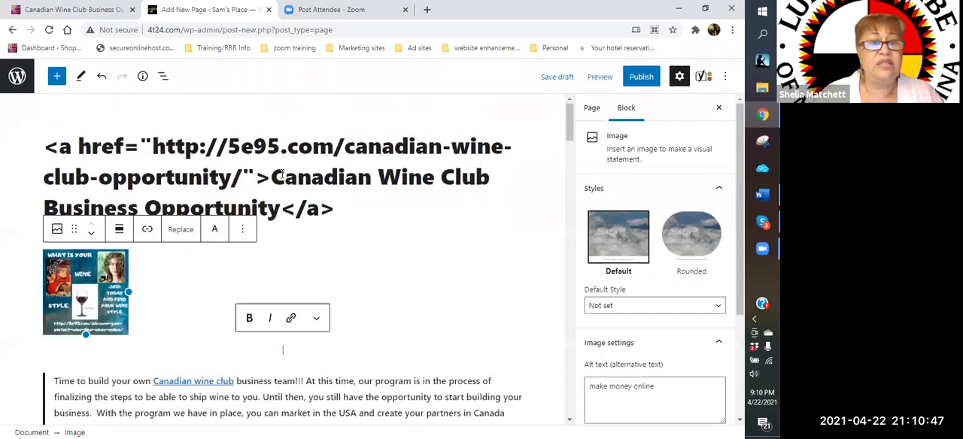
- Strip the HTML link code from both ends of the title, leaving "Canadian Wine Club Business Opportunity"
left_click_drag(269, 179, 44, 156)
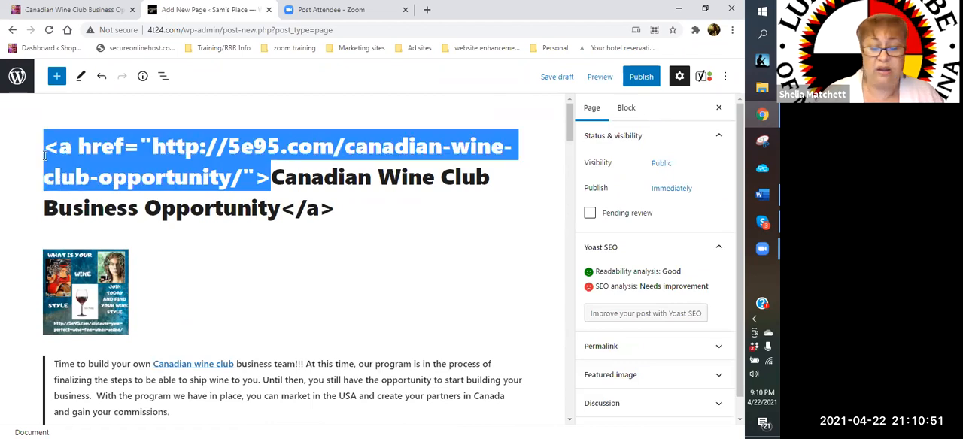
key("BackSpace")
left_click(236, 180)
key("BackSpace")
key("BackSpace")
key("BackSpace")
key("BackSpace")
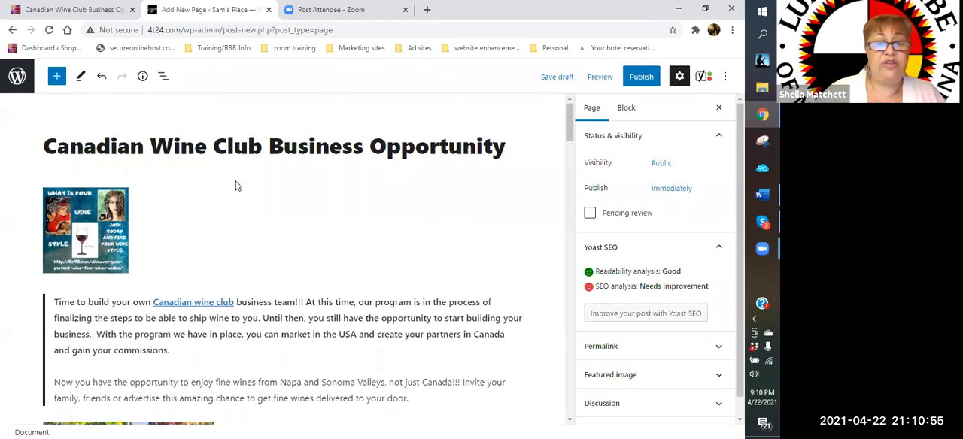
- Remove the "What is your wine style" image block directly below the page title
scroll(225, 180, "down", 2)
scroll(171, 165, "up", 2)
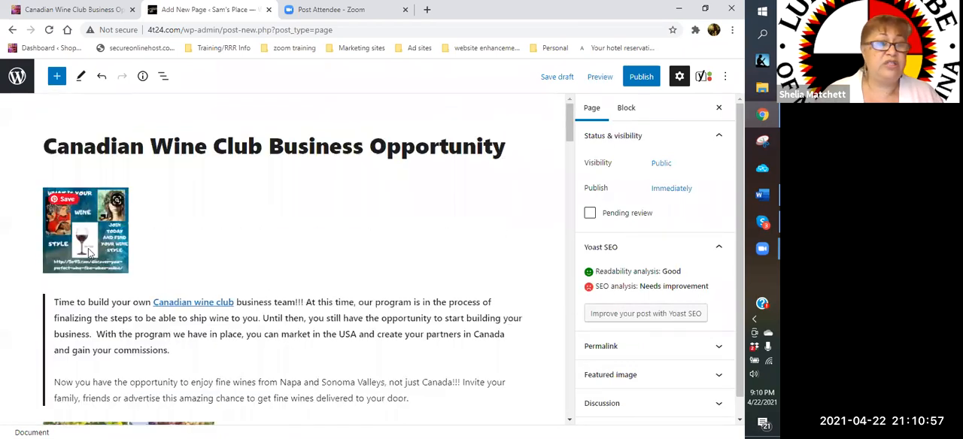
left_click(89, 238)
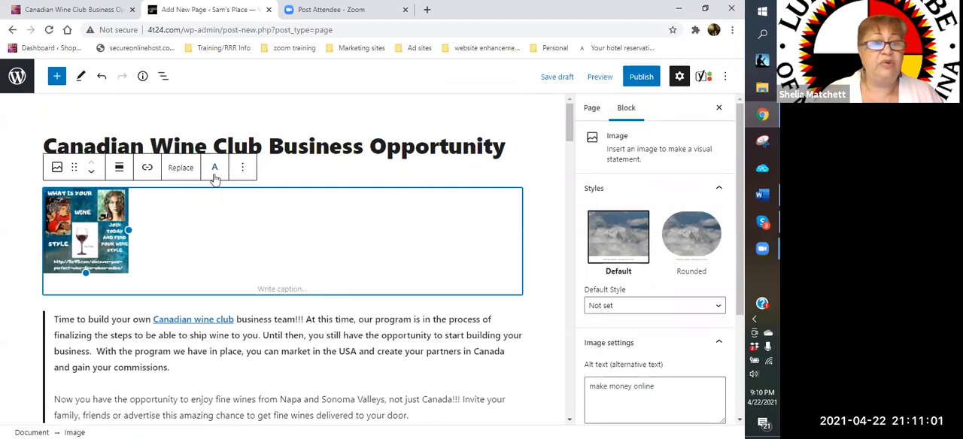
left_click(243, 172)
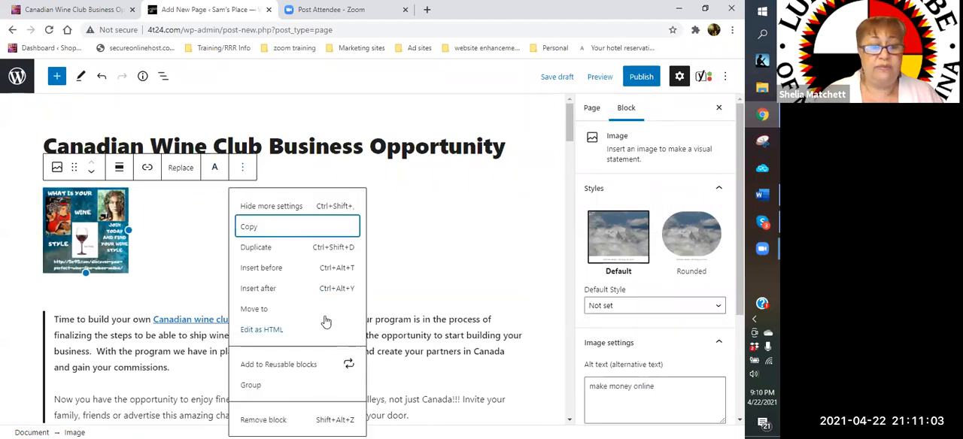
scroll(412, 259, "down", 3)
left_click(267, 301)
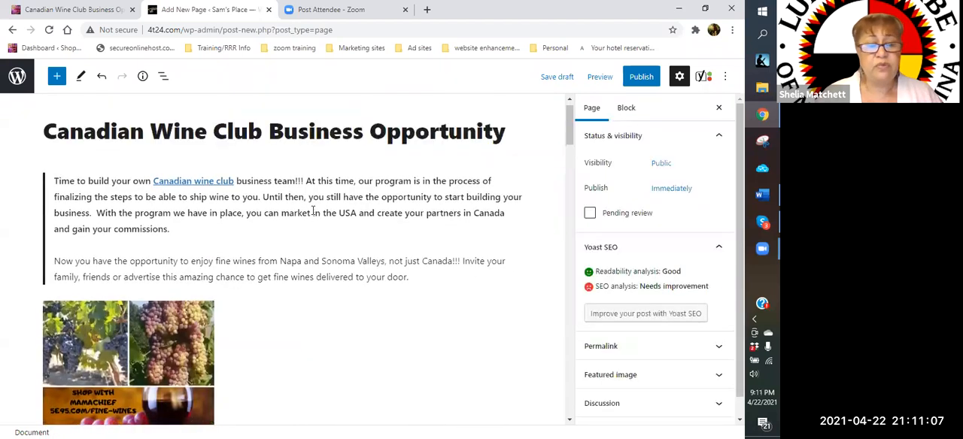
- Remove the grape collage image captioned "Fine wines delivered to you" below the opening quote
scroll(313, 212, "down", 2)
left_click(178, 261)
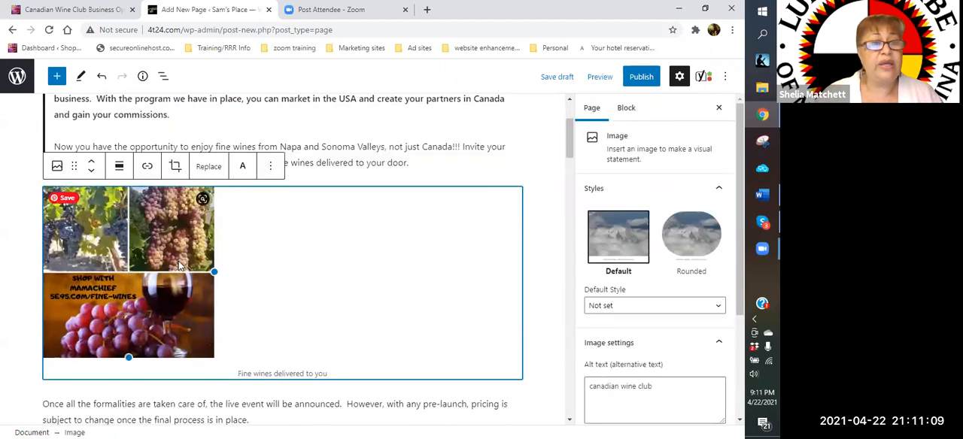
left_click(272, 166)
scroll(421, 316, "down", 3)
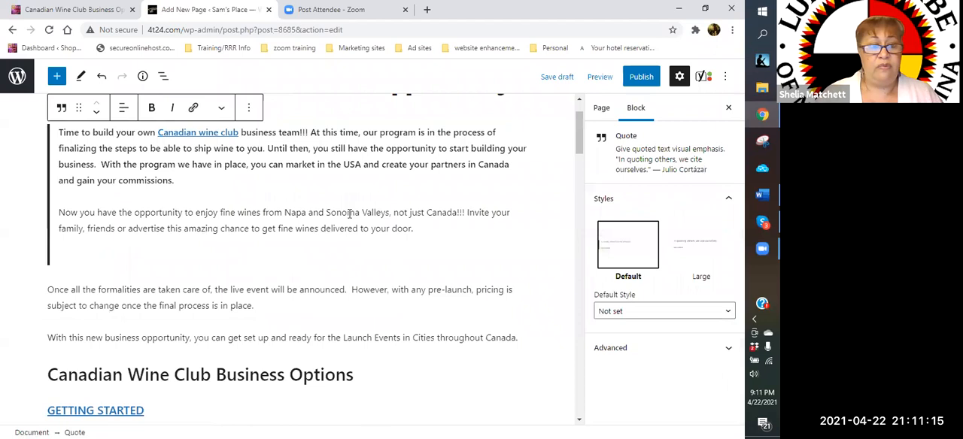
- Remove the "Wine with Dinner" image block from the Canadian Wine Club Business Opportunity Comp plan section
scroll(349, 213, "down", 2)
scroll(350, 214, "down", 3)
scroll(318, 260, "up", 1)
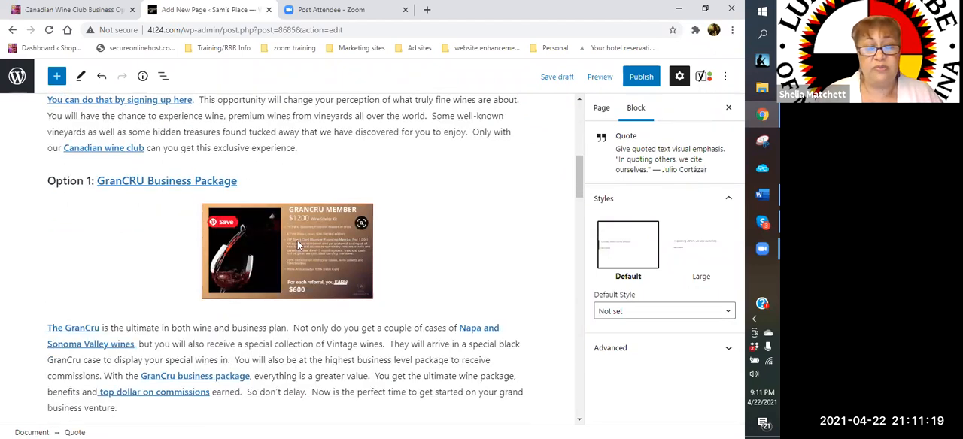
scroll(297, 242, "down", 3)
scroll(317, 228, "down", 2)
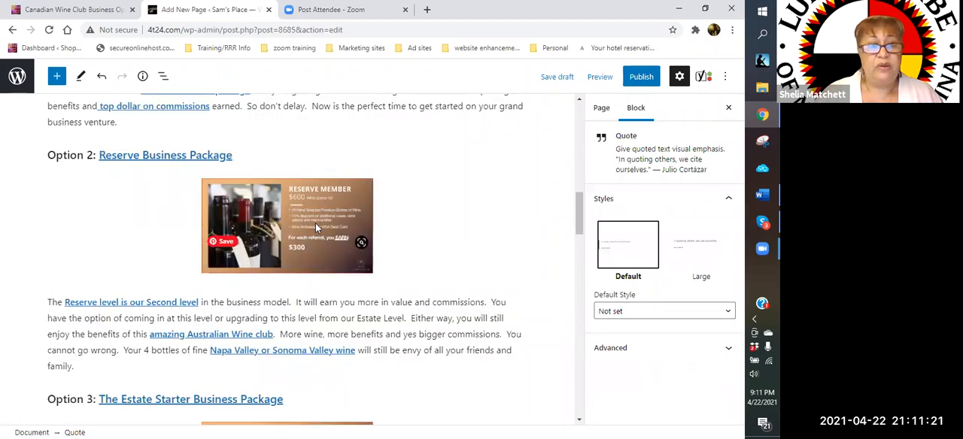
scroll(269, 202, "down", 6)
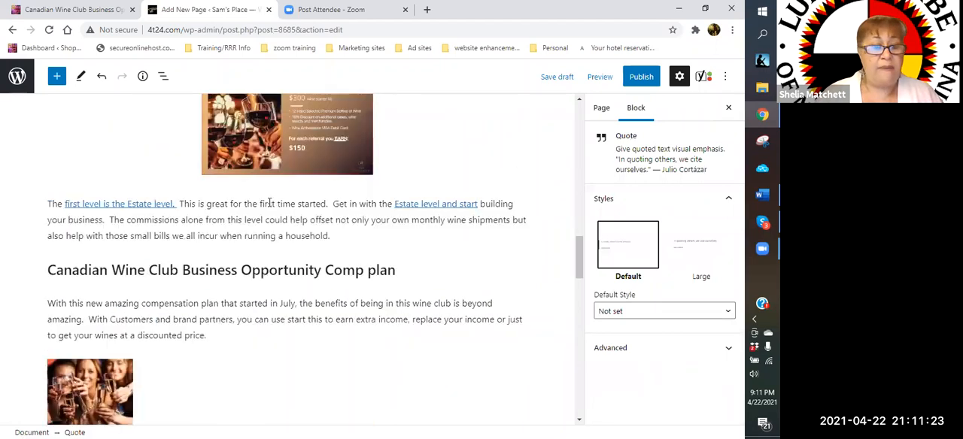
scroll(204, 223, "down", 2)
scroll(128, 339, "down", 1)
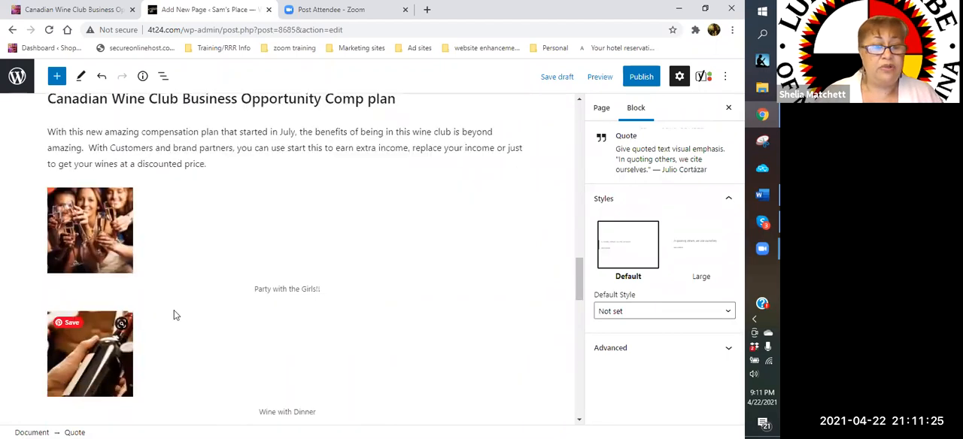
left_click(240, 302)
left_click(242, 290)
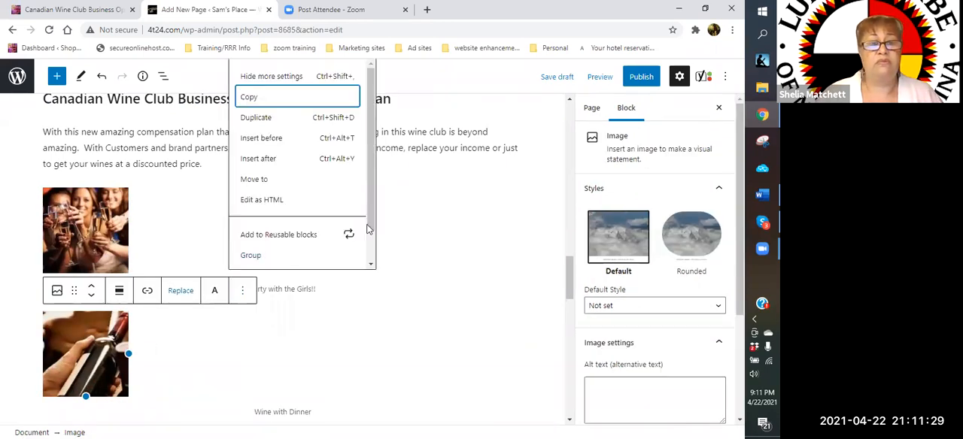
scroll(289, 255, "down", 1)
- Remove the "Party with the Girls!!" image block from the Comp plan section
left_click(136, 216)
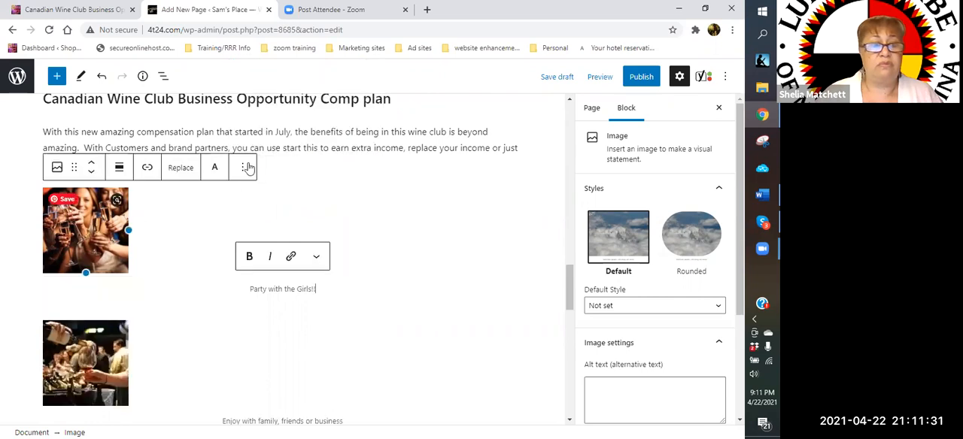
left_click(248, 167)
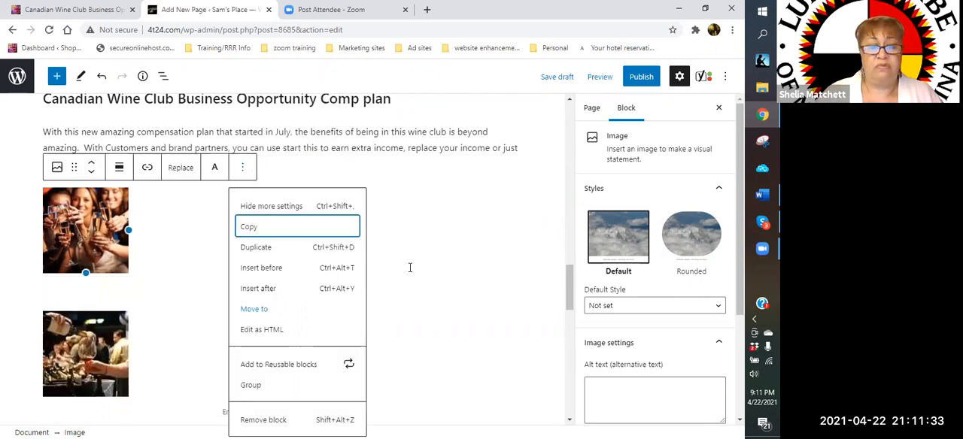
scroll(289, 366, "down", 1)
left_click(271, 357)
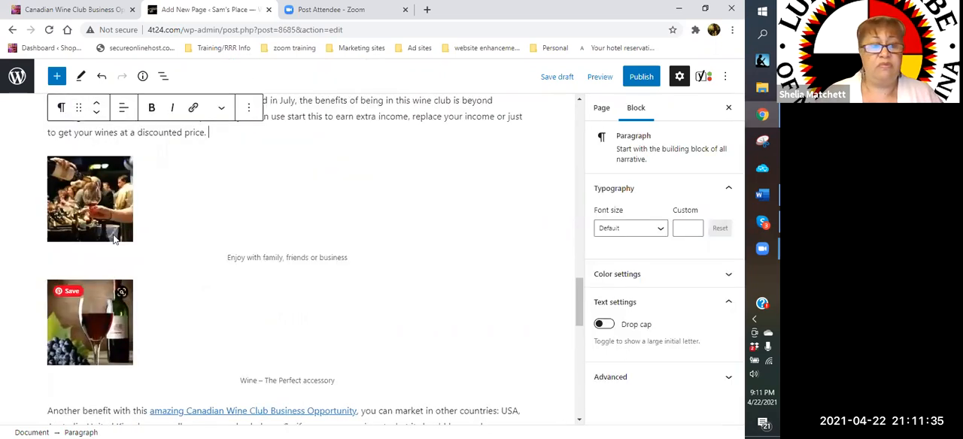
- Remove the "Enjoy with family, friends or business" image block below the Comp plan paragraph
left_click(90, 198)
left_click(246, 142)
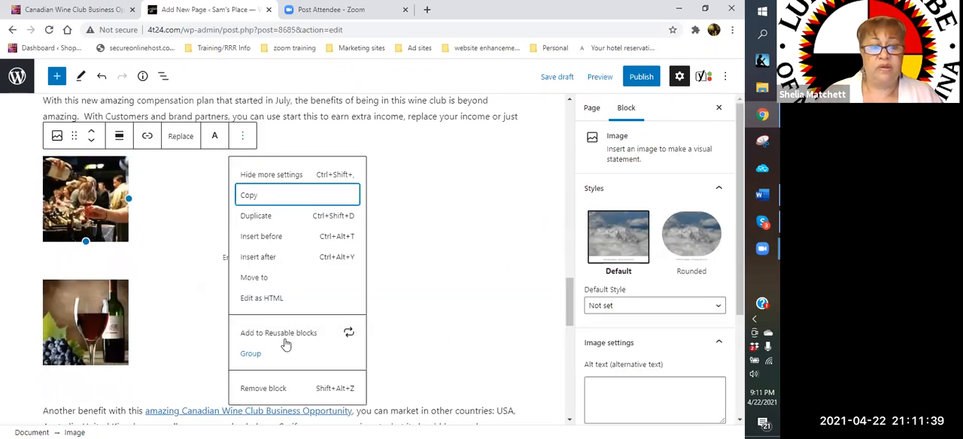
scroll(283, 322, "down", 2)
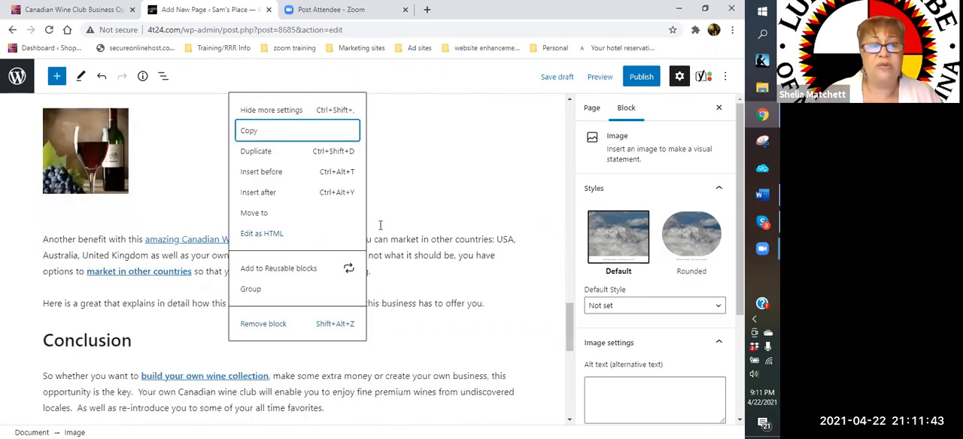
scroll(295, 325, "down", 2)
scroll(295, 322, "up", 2)
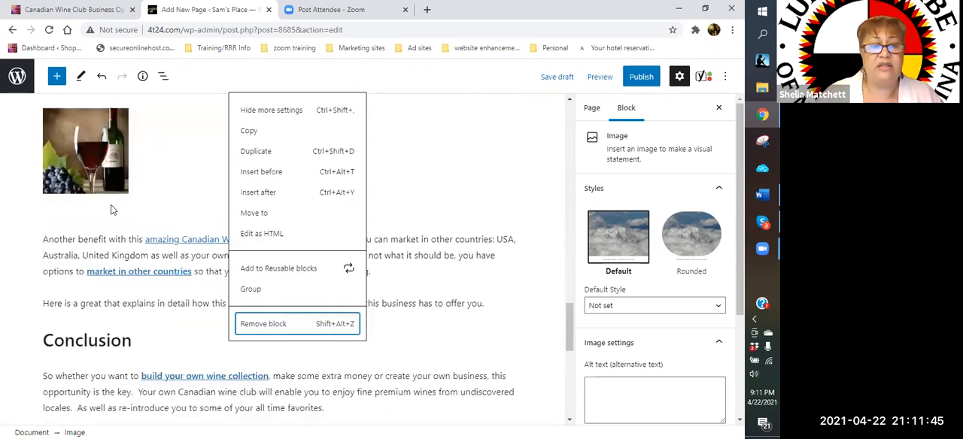
scroll(243, 151, "up", 1)
- Remove the "Wine – The Perfect accessory" image block from the Comp plan section
left_click(243, 149)
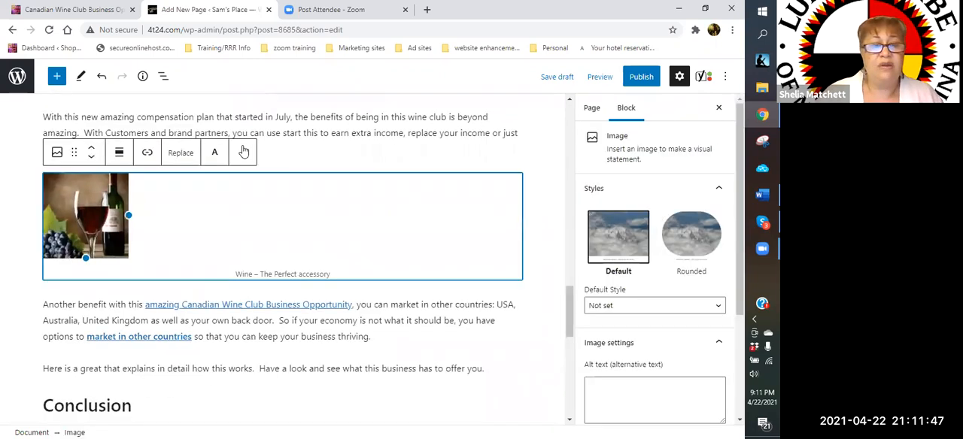
left_click(242, 152)
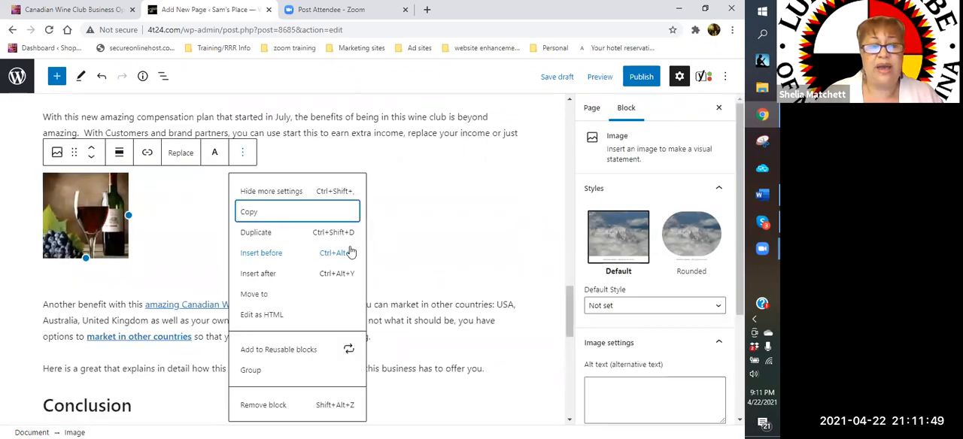
scroll(286, 283, "down", 1)
scroll(286, 279, "down", 3)
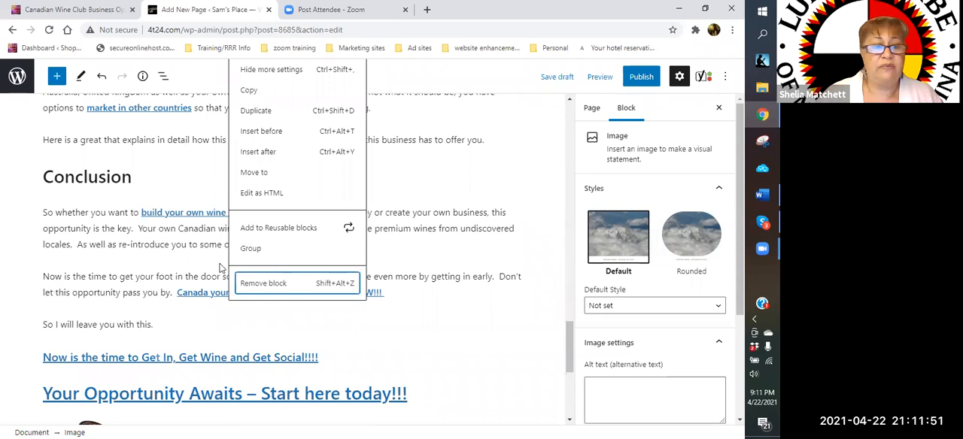
left_click(286, 280)
- Remove the cartoon woman image captioned "THANK YOU FOR STOPPING BY!!!" near the end of the page
scroll(153, 277, "down", 1)
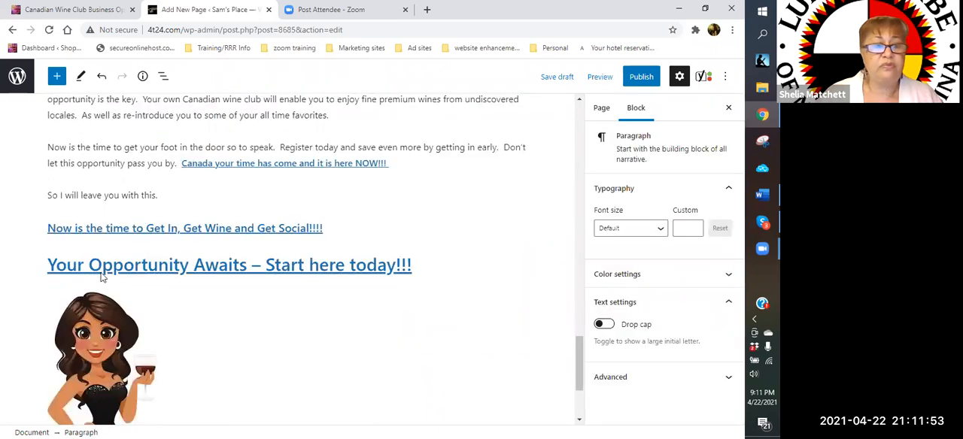
scroll(275, 226, "down", 2)
left_click(273, 274)
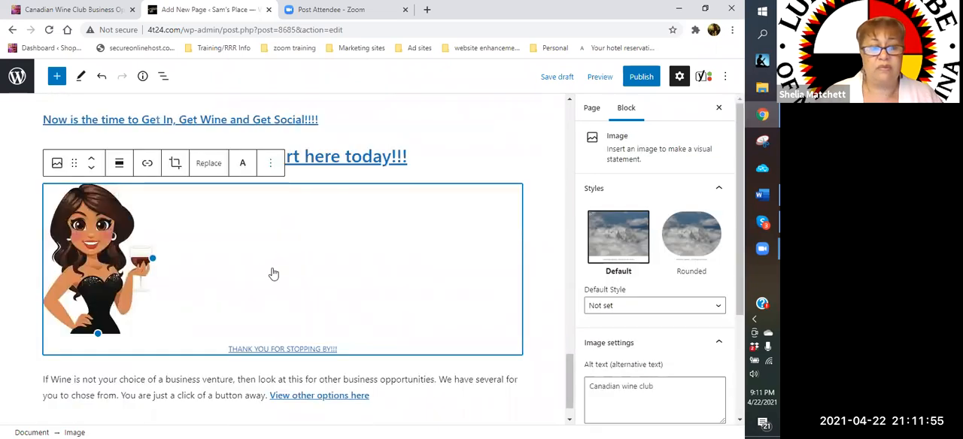
left_click(270, 163)
scroll(331, 338, "down", 1)
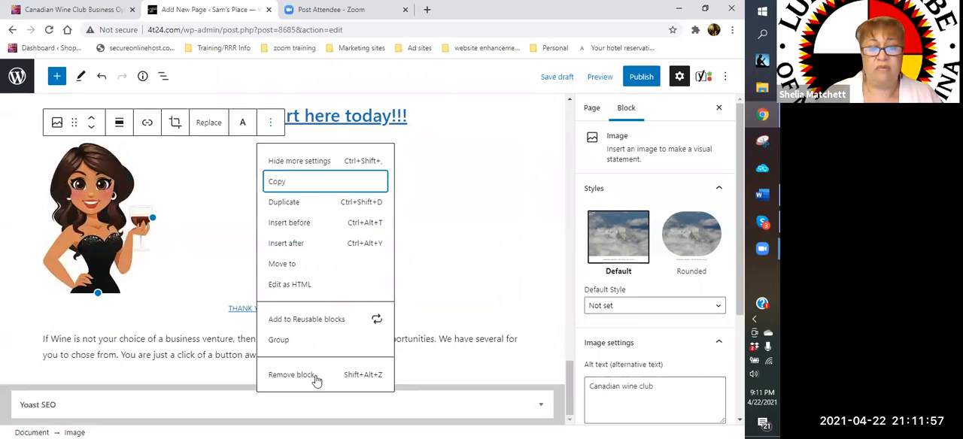
left_click(324, 374)
scroll(335, 190, "up", 2)
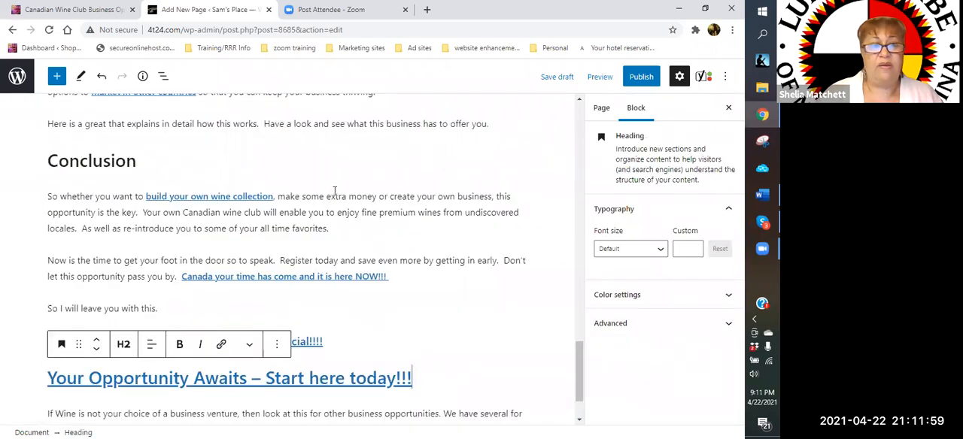
scroll(335, 190, "up", 2)
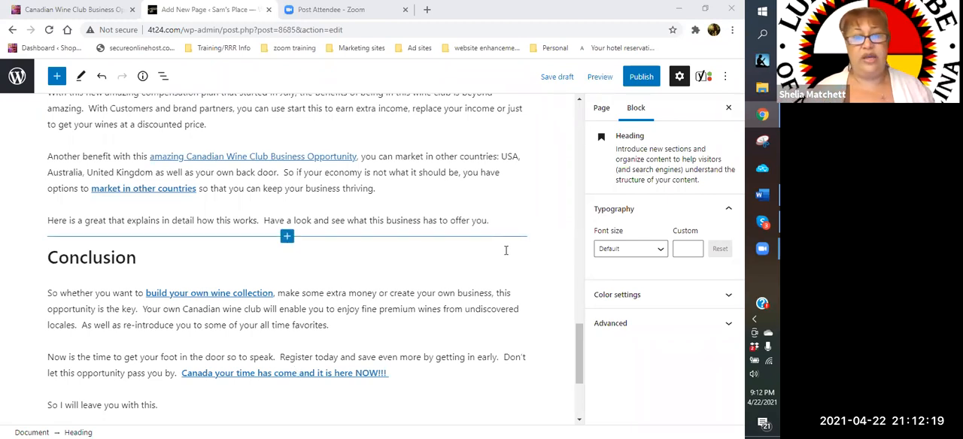
scroll(506, 250, "up", 1)
scroll(505, 250, "up", 15)
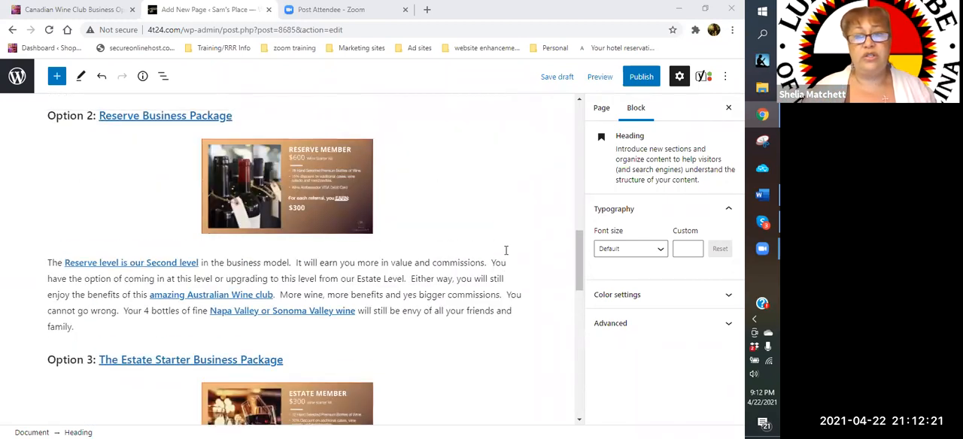
scroll(502, 251, "up", 10)
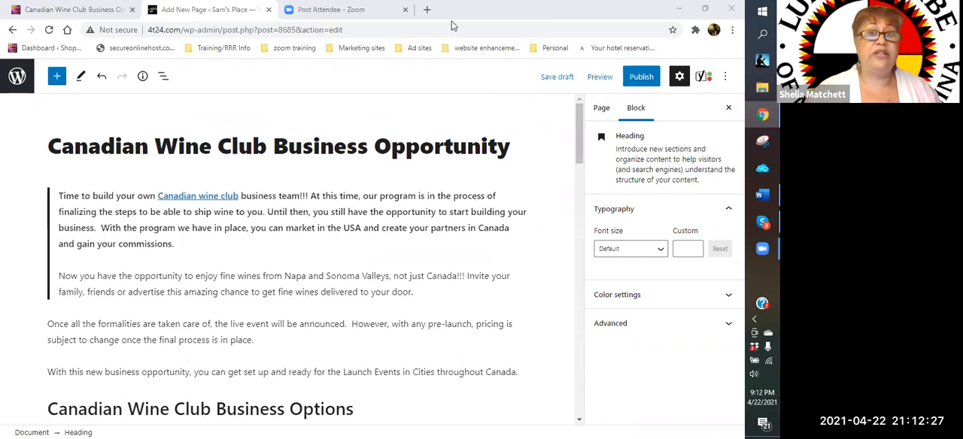
- Open the Jaaxy keyword tool from the bookmarked Website Enhancements folder in a new tab and log in
left_click(428, 10)
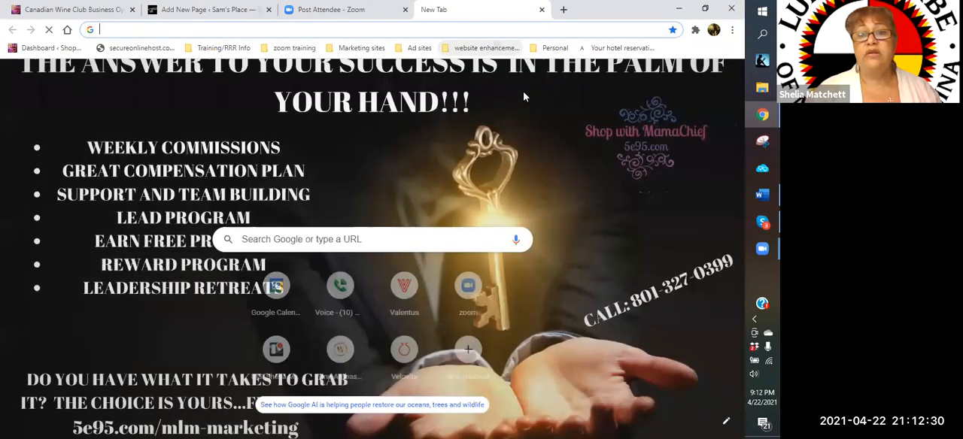
left_click(485, 48)
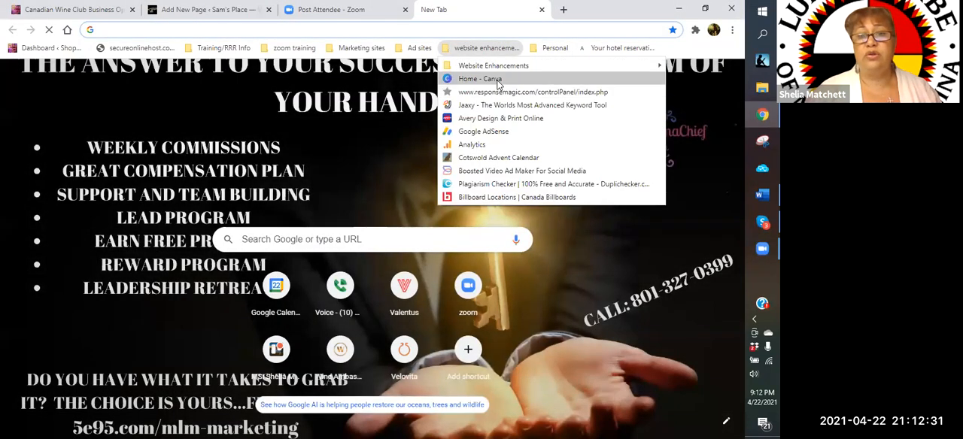
mouse_move(486, 68)
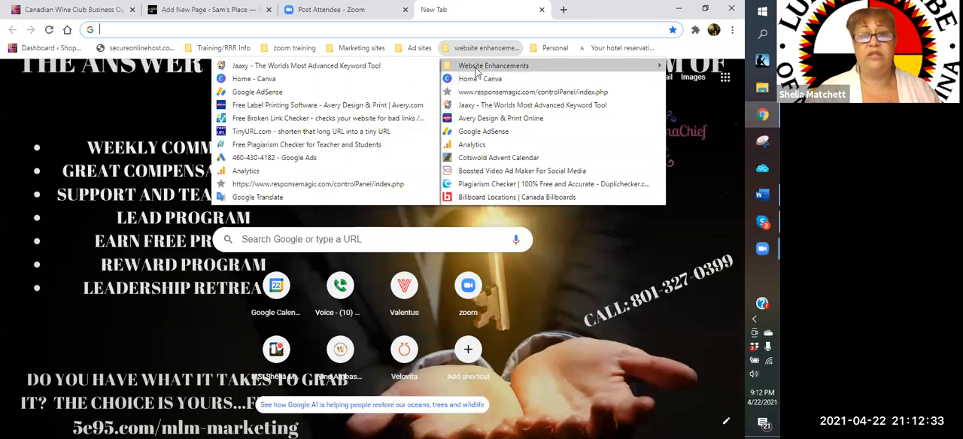
left_click(301, 66)
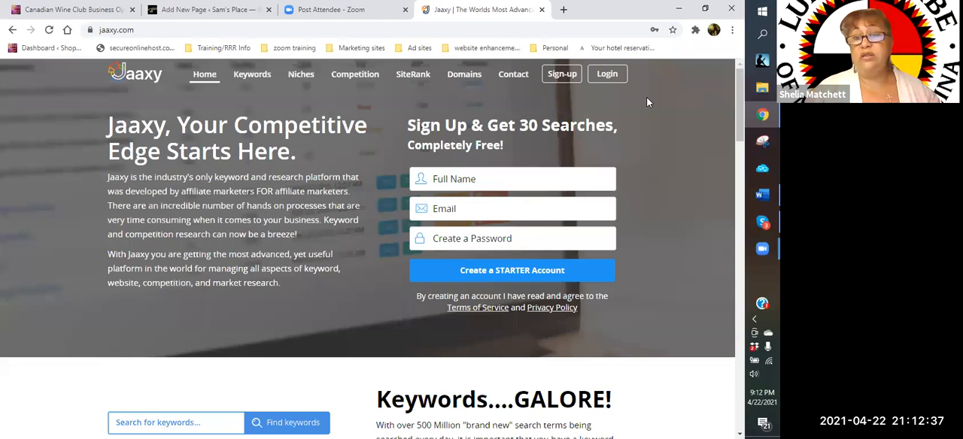
left_click(602, 76)
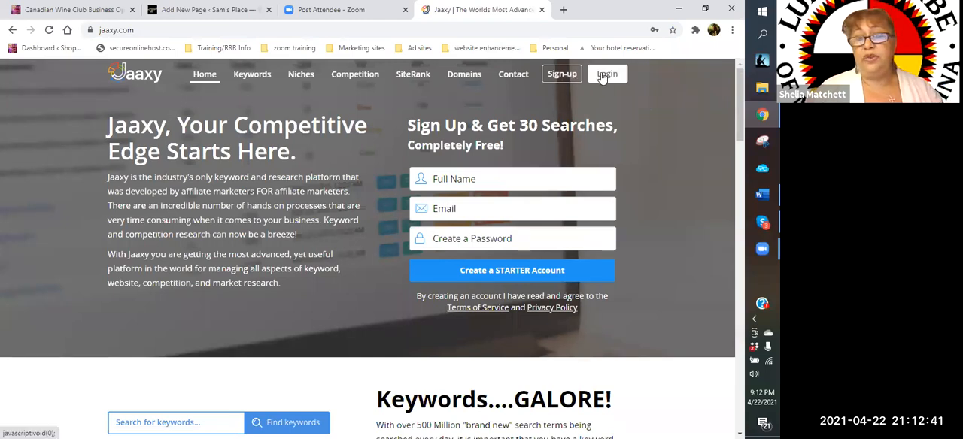
left_click(519, 206)
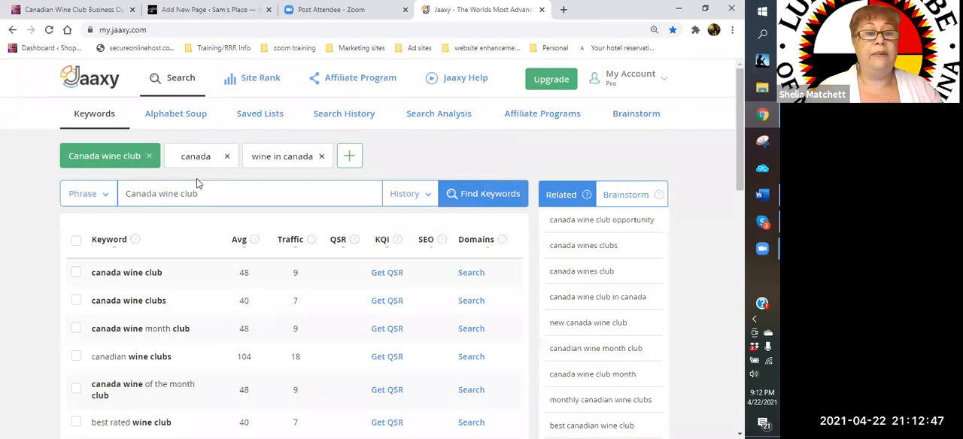
- Reload the "Canada wine club" keyword search and examine the traffic, QSR, KQI and SEO values of its results
scroll(154, 192, "down", 1)
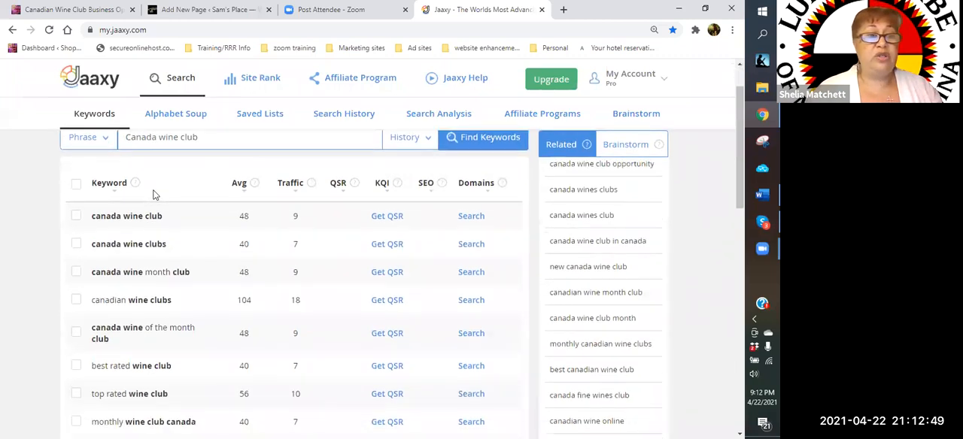
scroll(165, 194, "up", 1)
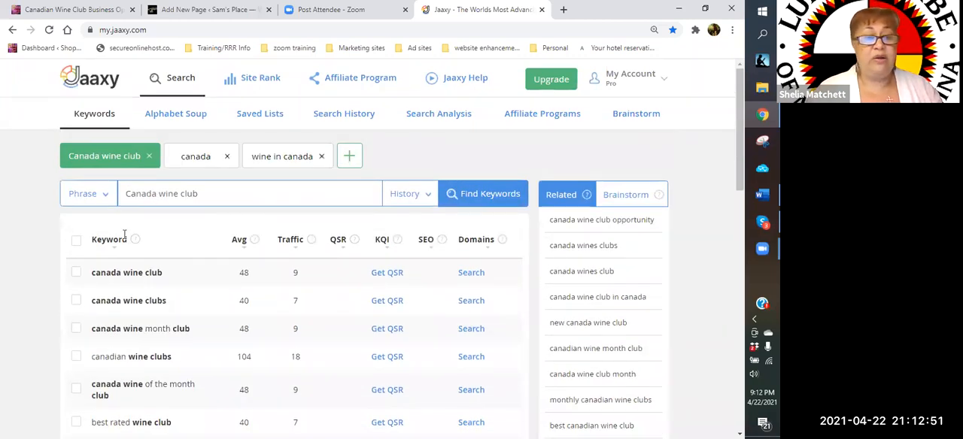
left_click(76, 273)
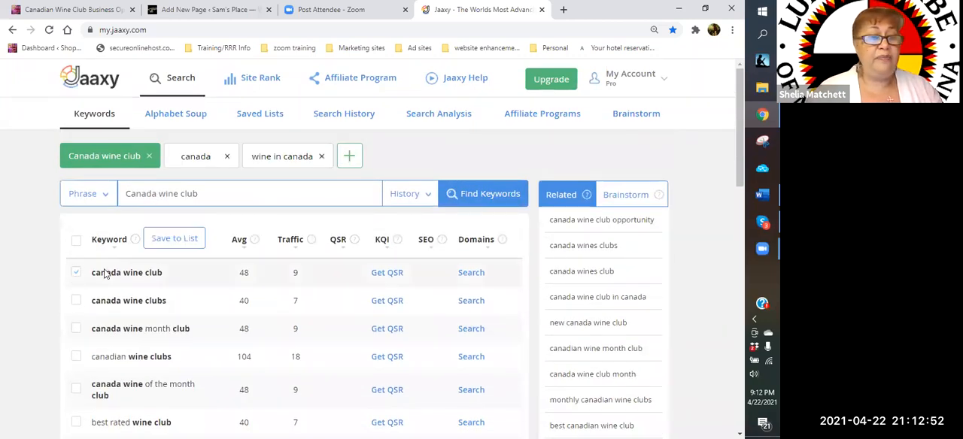
left_click(181, 85)
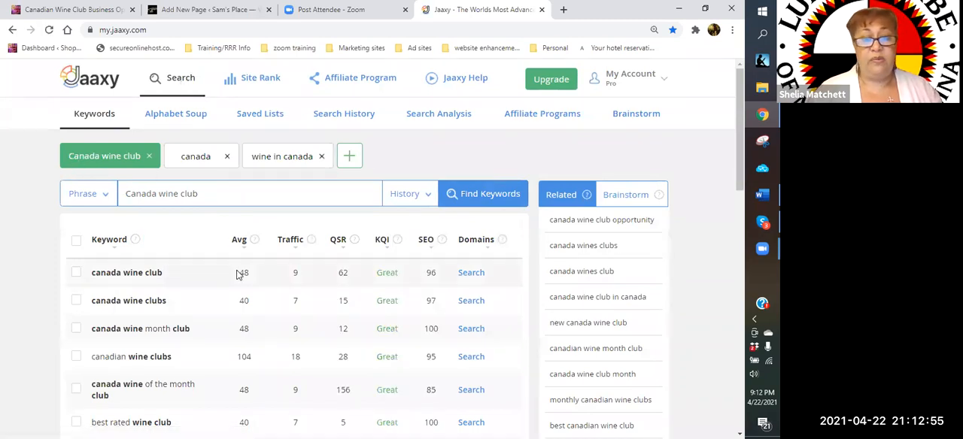
scroll(237, 275, "down", 1)
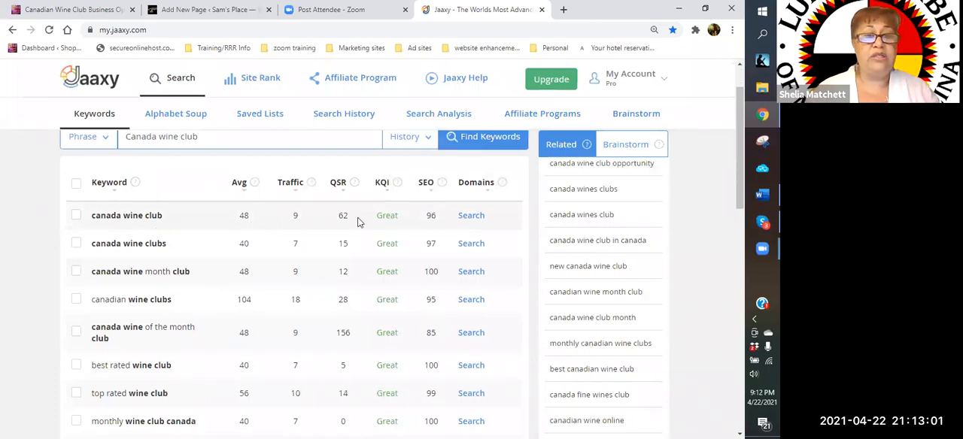
scroll(358, 222, "down", 1)
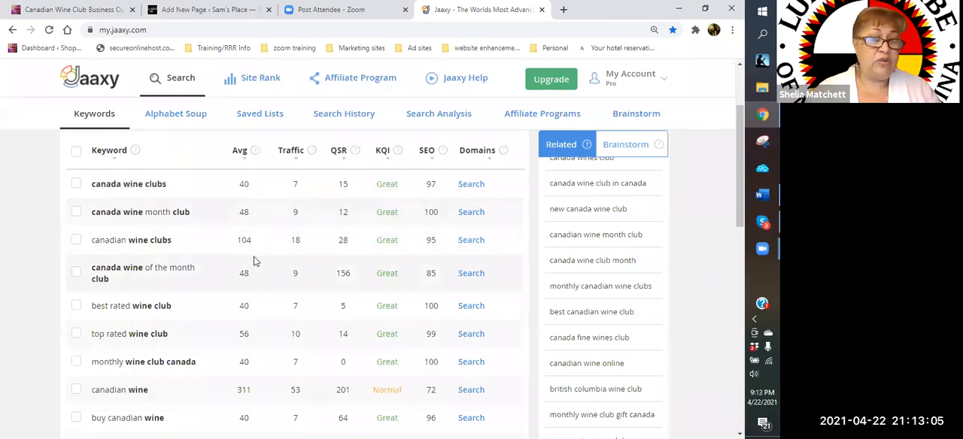
- Compare the remaining wine club keyword suggestions in Jaaxy by their traffic, QSR and SEO values
scroll(339, 226, "up", 2)
scroll(424, 247, "down", 1)
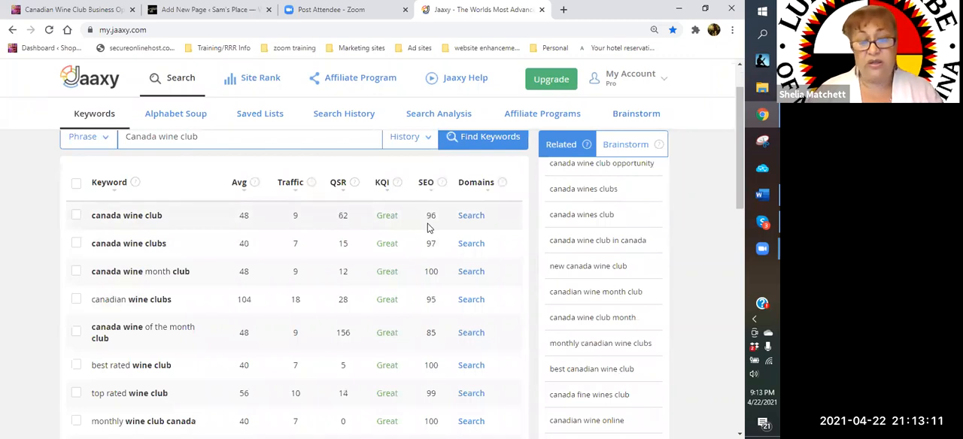
scroll(429, 226, "down", 1)
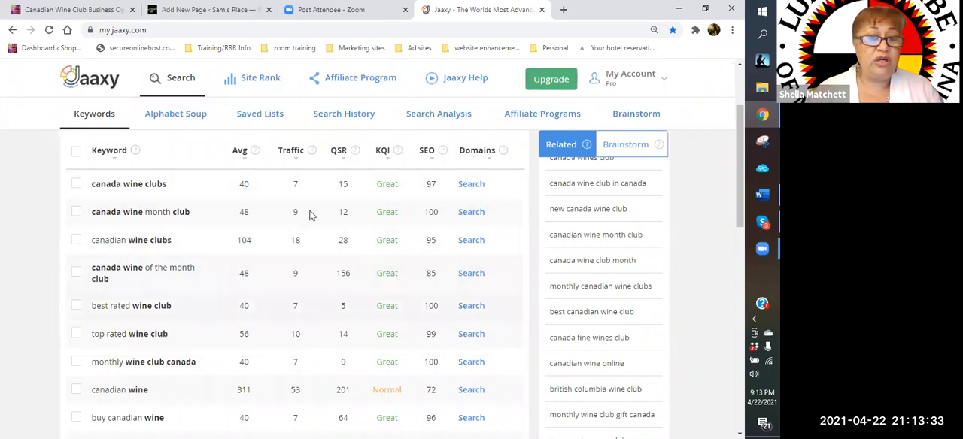
scroll(353, 328, "down", 1)
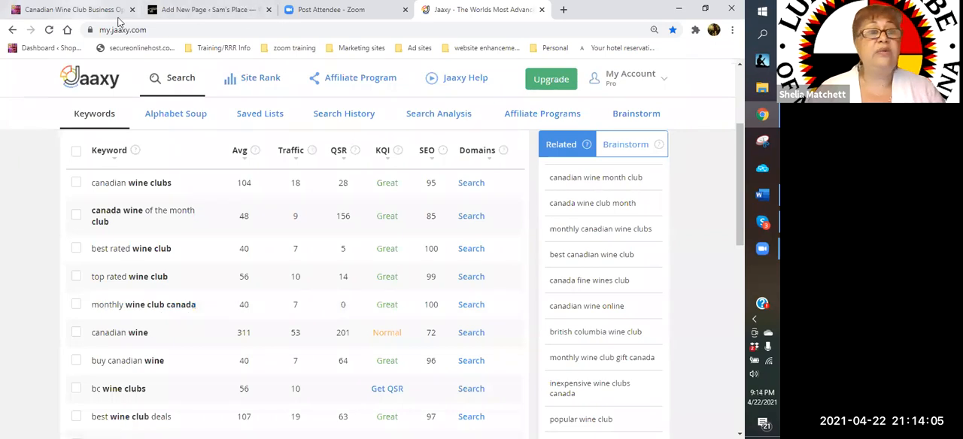
- Switch to the WordPress page editor and change the page title to "Monthly Wine Club - Canada"
left_click(203, 10)
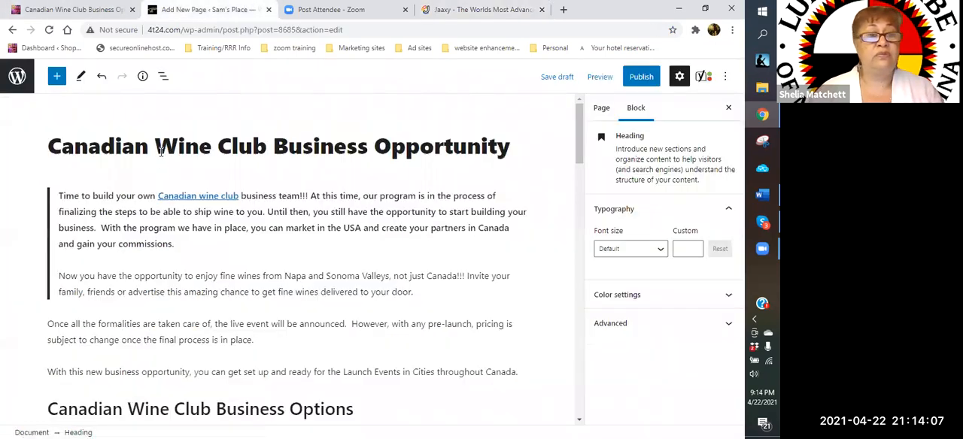
left_click_drag(147, 148, 42, 150)
key("BackSpace")
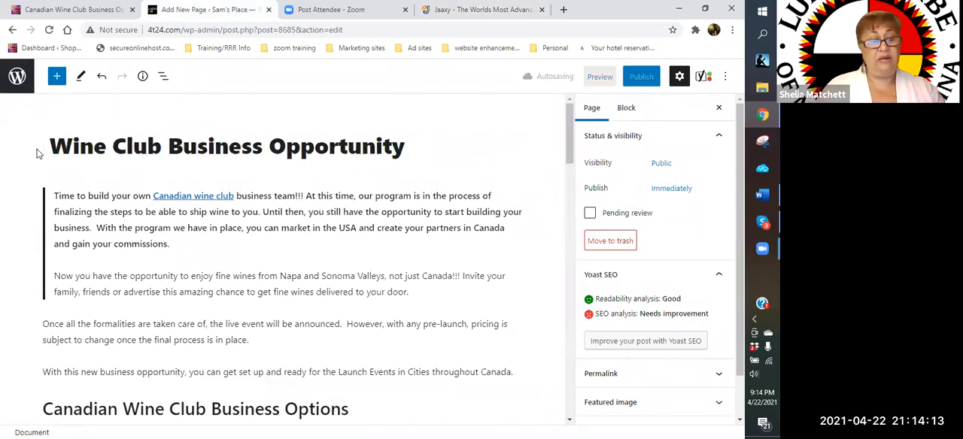
type("Monthly")
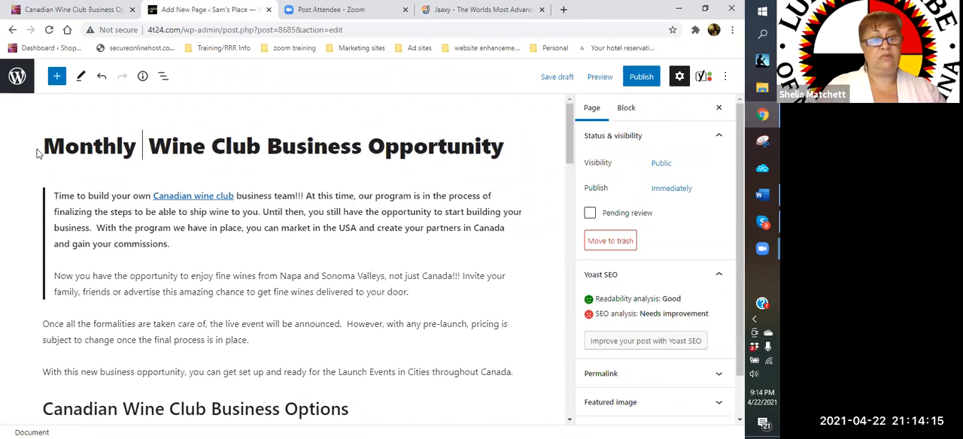
key("Delete")
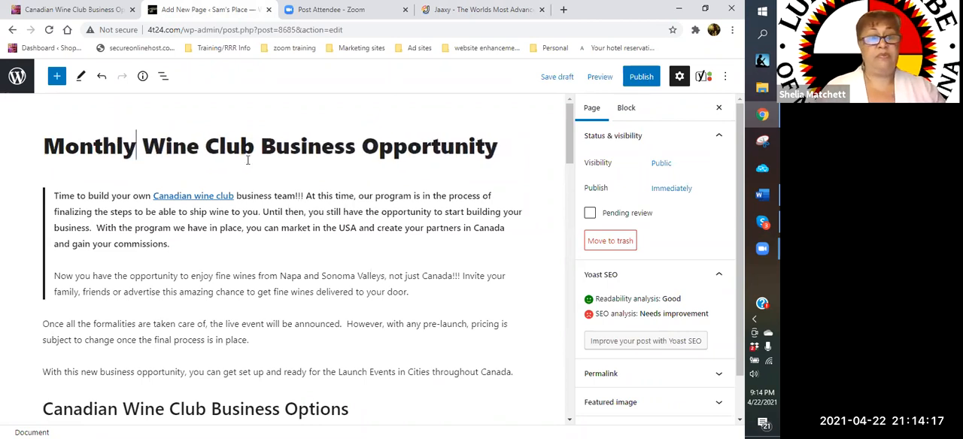
left_click_drag(262, 143, 532, 160)
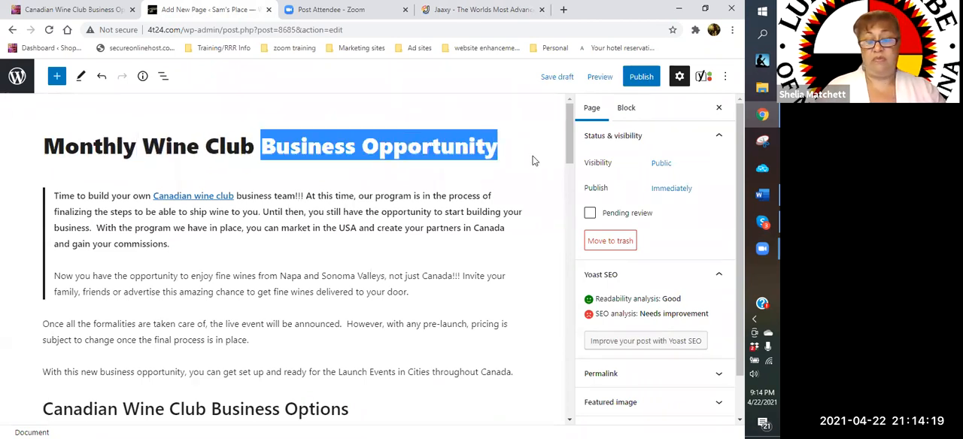
key("BackSpace")
type("- Canada")
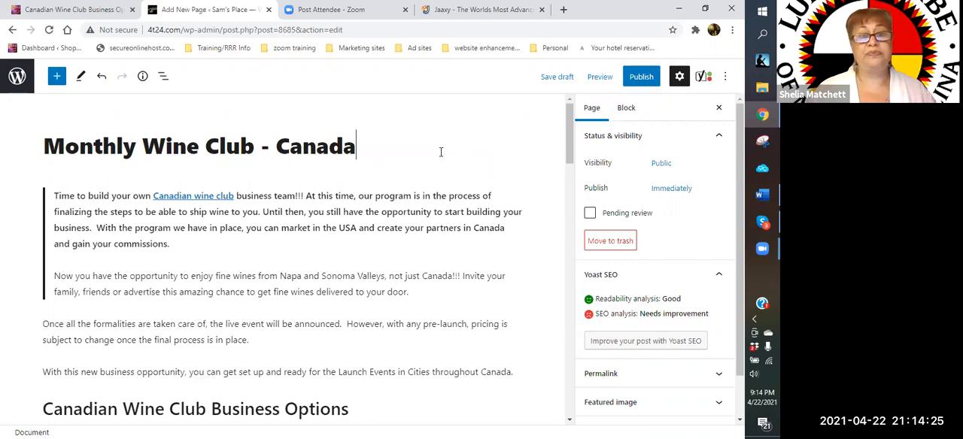
- Expand the Yoast SEO section below the page content and set the focus keyphrase to "monthly wine club canada"
scroll(441, 152, "down", 5)
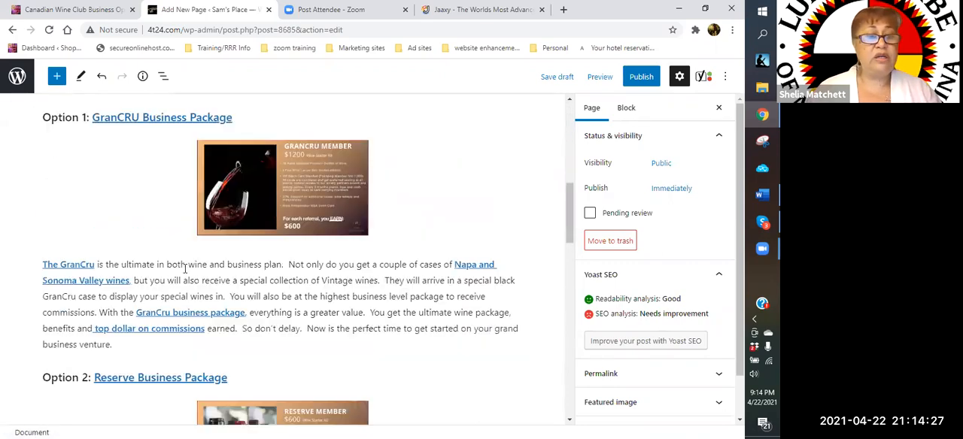
scroll(185, 267, "down", 12)
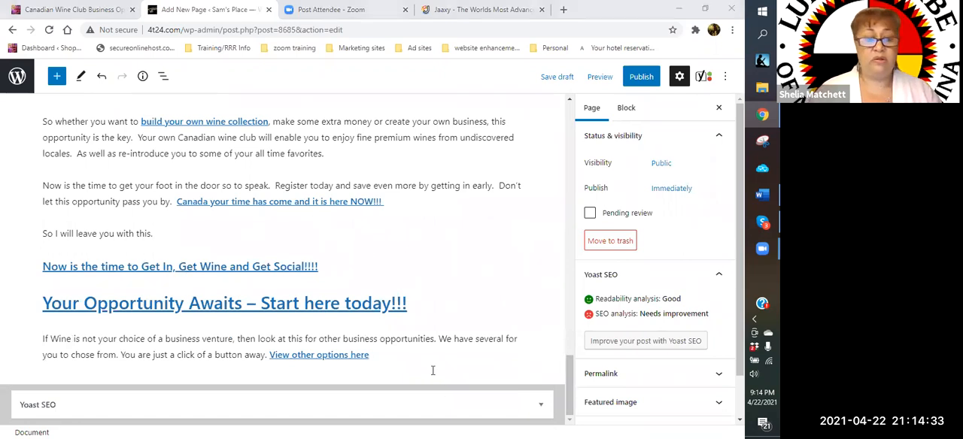
left_click(544, 409)
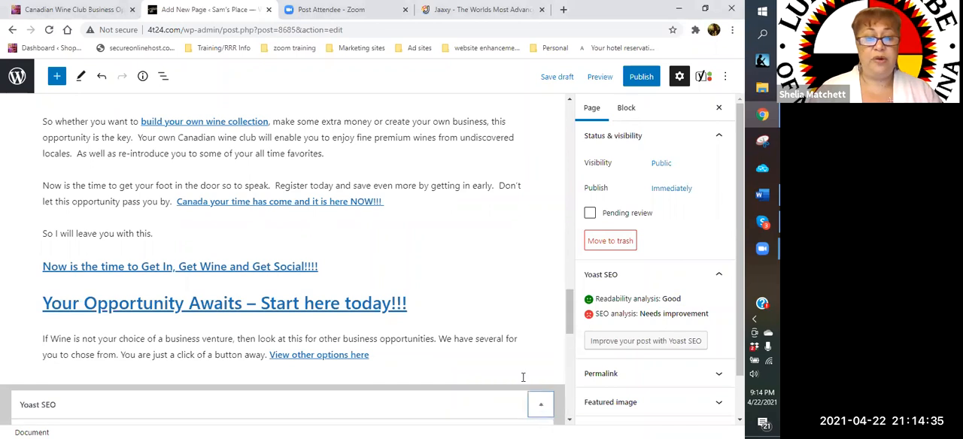
scroll(452, 343, "down", 5)
left_click(122, 253)
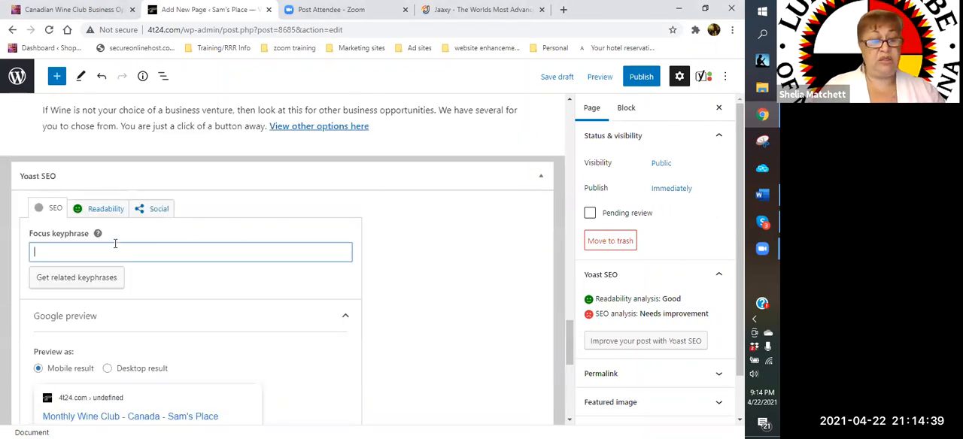
type("mont")
key("BackSpace")
key("BackSpace")
type("hly wine c")
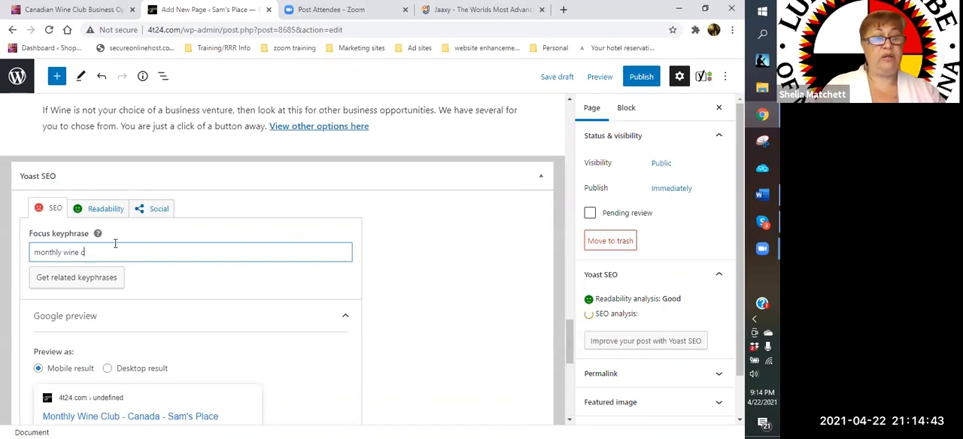
type("lub canada")
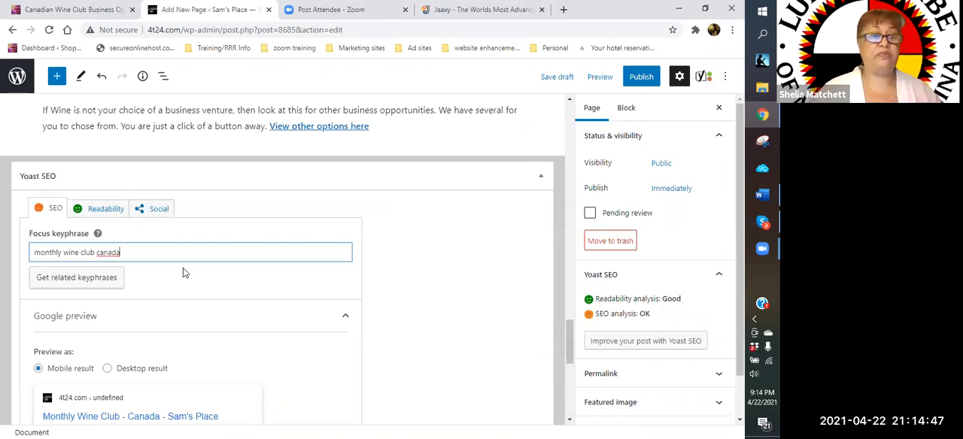
left_click(150, 254)
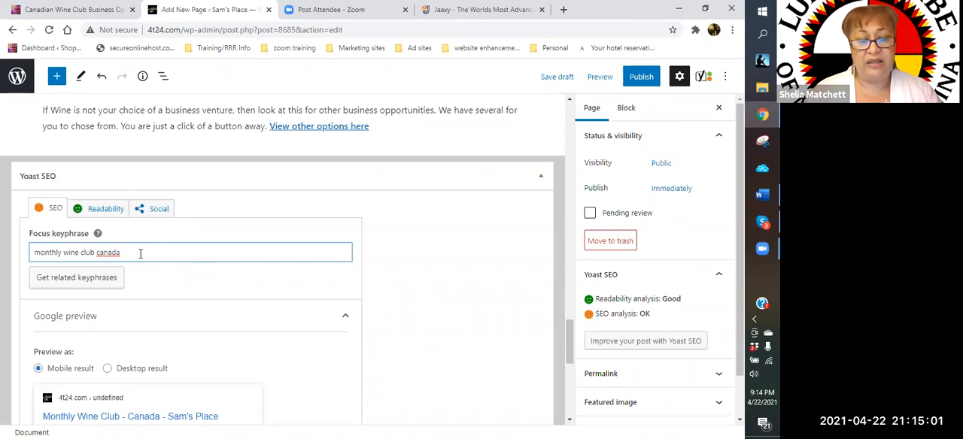
- Review the Yoast SEO section and the page text, including the opening quote and the business options, against the new keyphrase
scroll(139, 253, "up", 3)
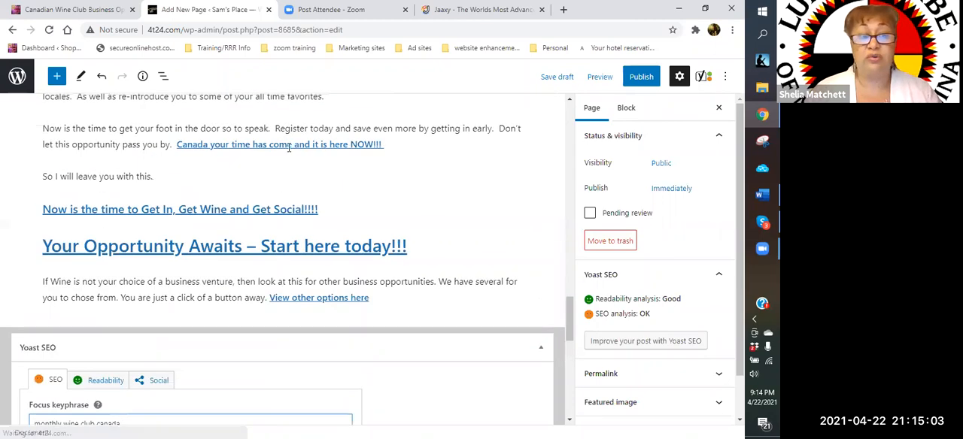
scroll(143, 252, "down", 3)
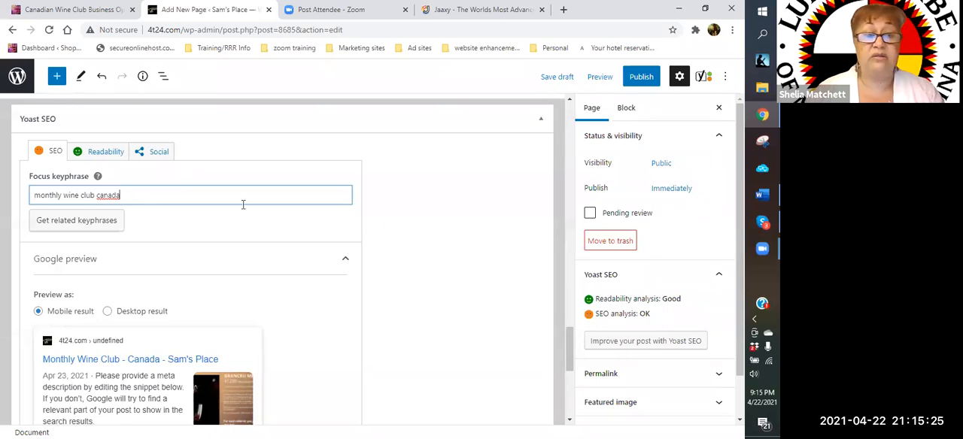
scroll(243, 205, "up", 4)
scroll(243, 209, "down", 3)
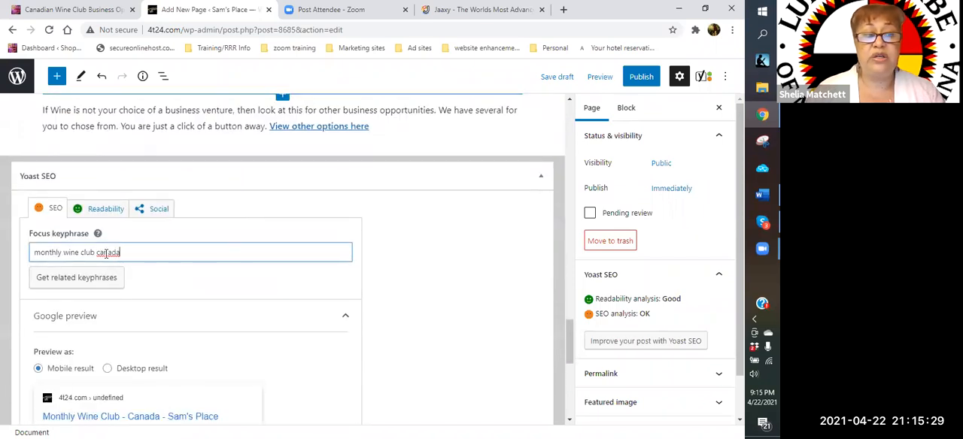
scroll(156, 279, "down", 2)
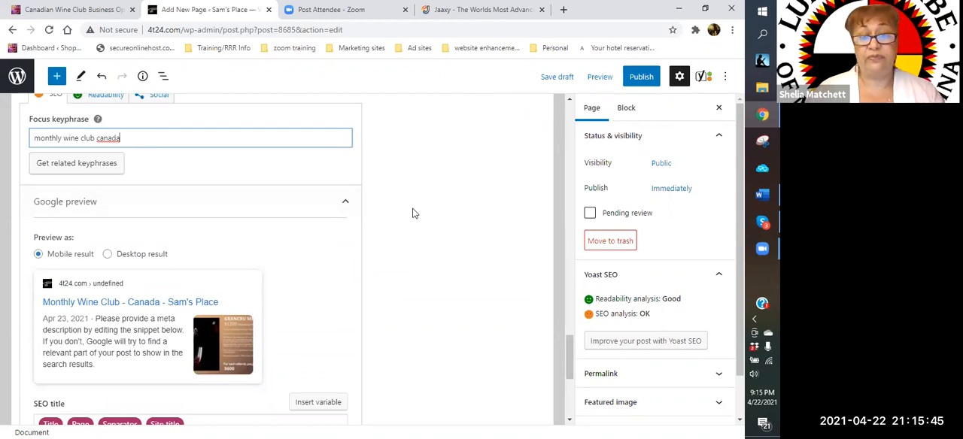
scroll(412, 214, "up", 3)
scroll(412, 214, "up", 10)
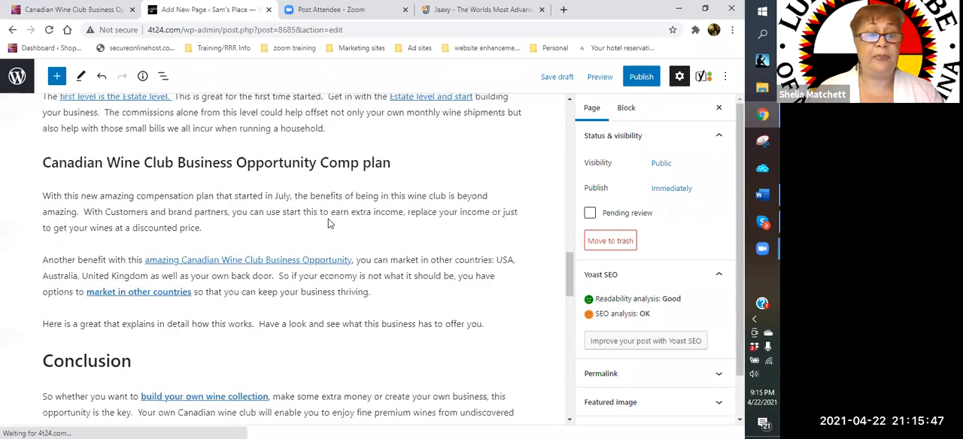
scroll(255, 216, "up", 4)
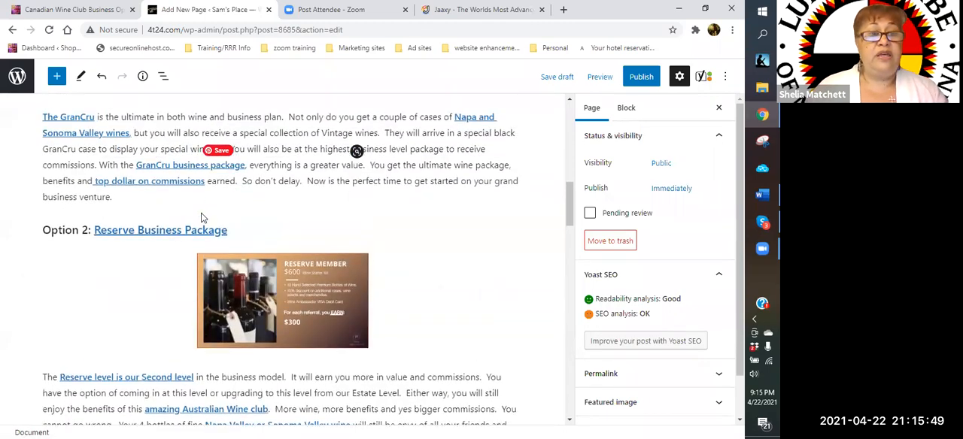
scroll(139, 204, "up", 8)
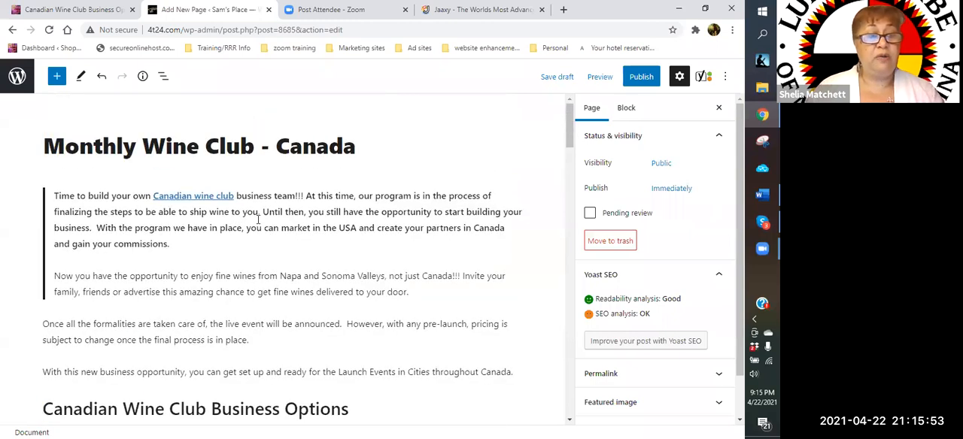
left_click(283, 276)
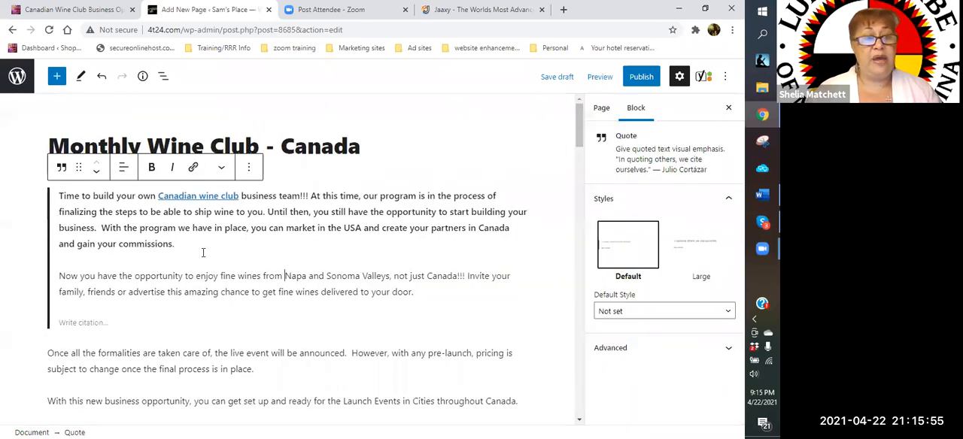
scroll(306, 262, "down", 1)
scroll(293, 256, "down", 1)
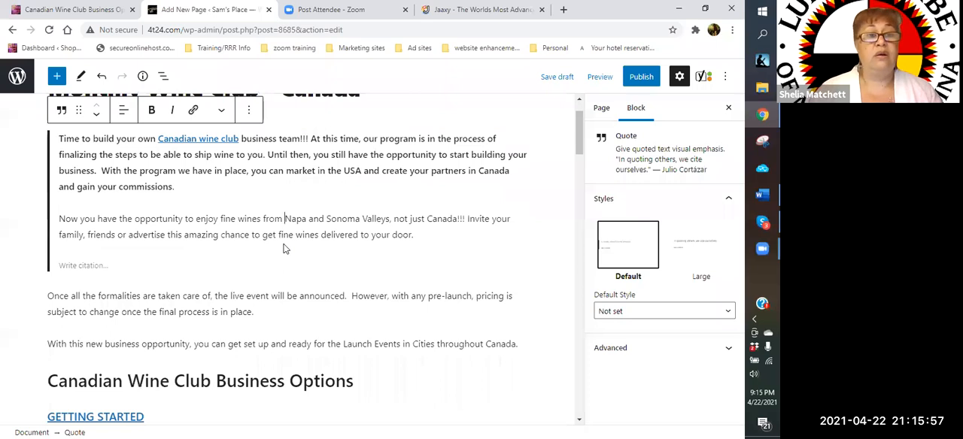
scroll(285, 249, "down", 4)
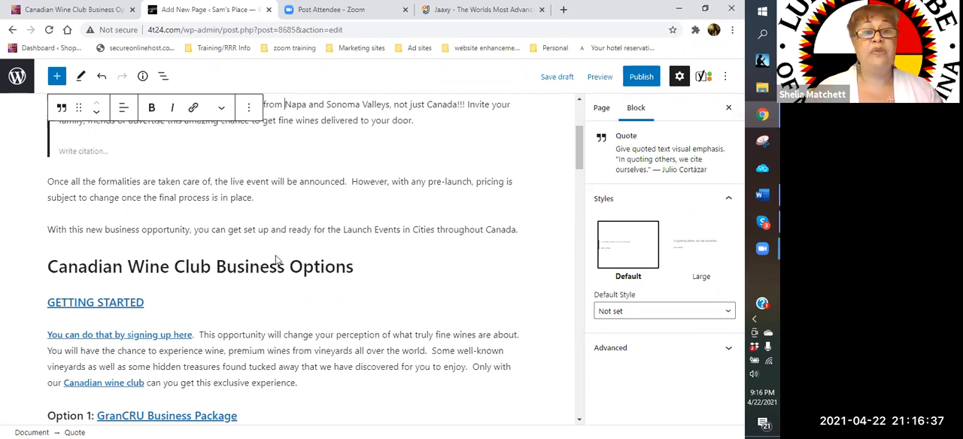
scroll(276, 260, "up", 3)
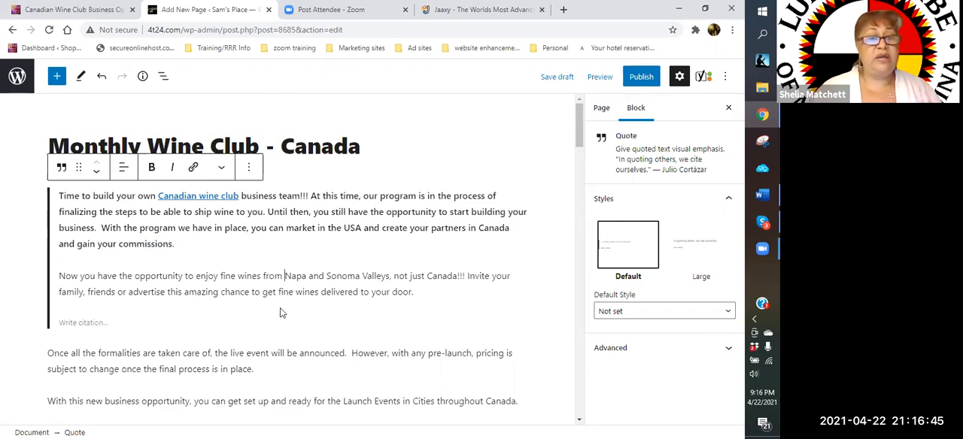
- Move the opening quote block below the paragraph that begins "Once all the formalities are taken care of"
left_click(272, 162)
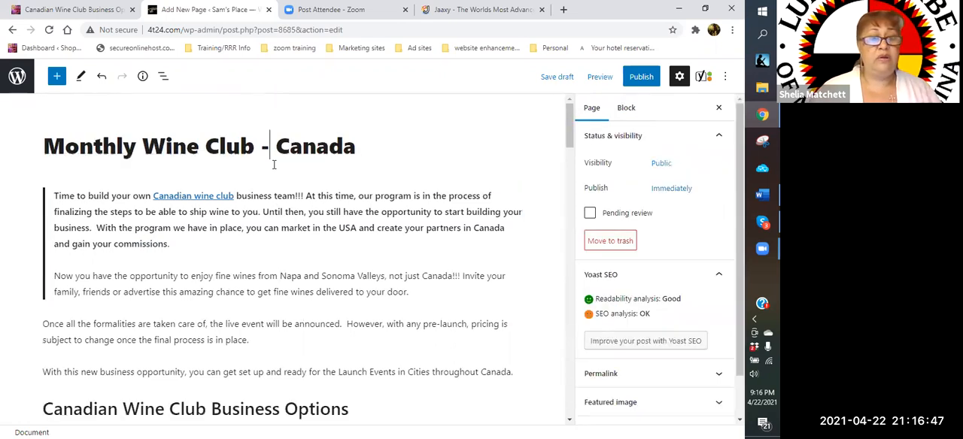
left_click(57, 199)
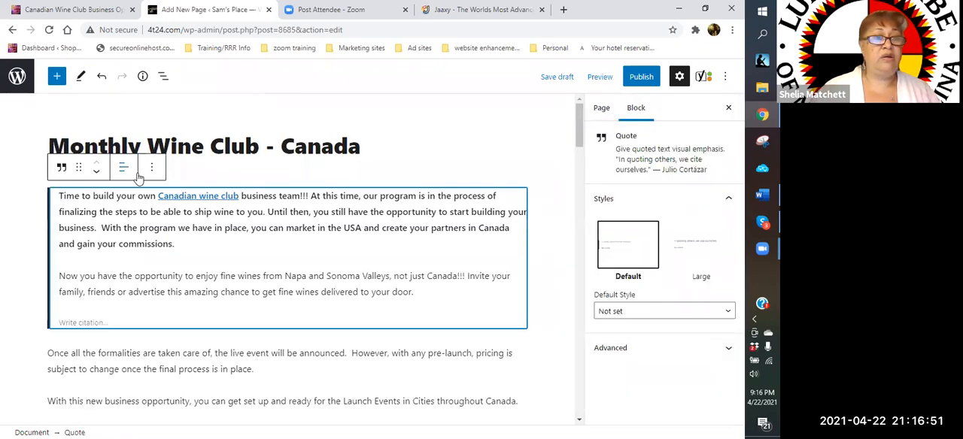
left_click(96, 171)
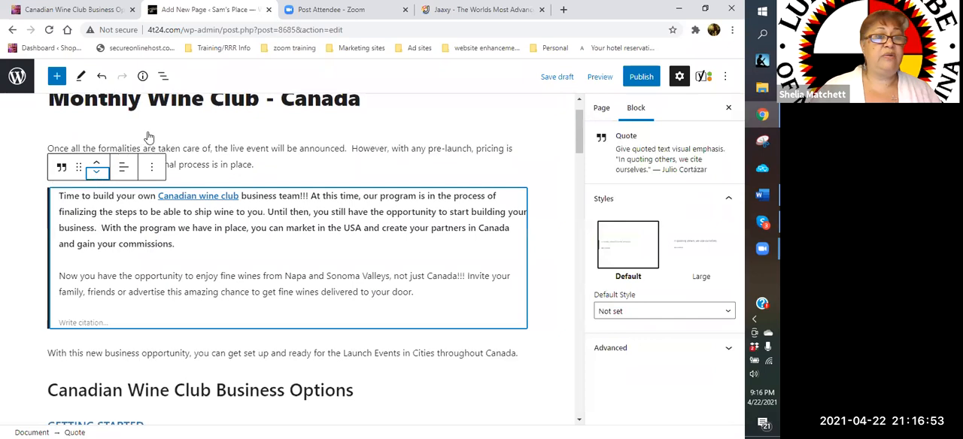
left_click(113, 137)
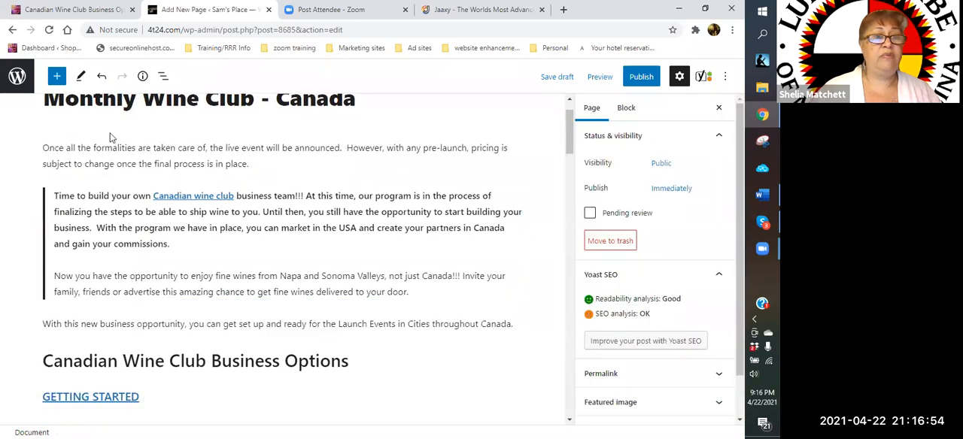
- Insert an empty paragraph directly below the page title, above the "Once all the formalities" paragraph, and place the cursor in it
left_click(44, 146)
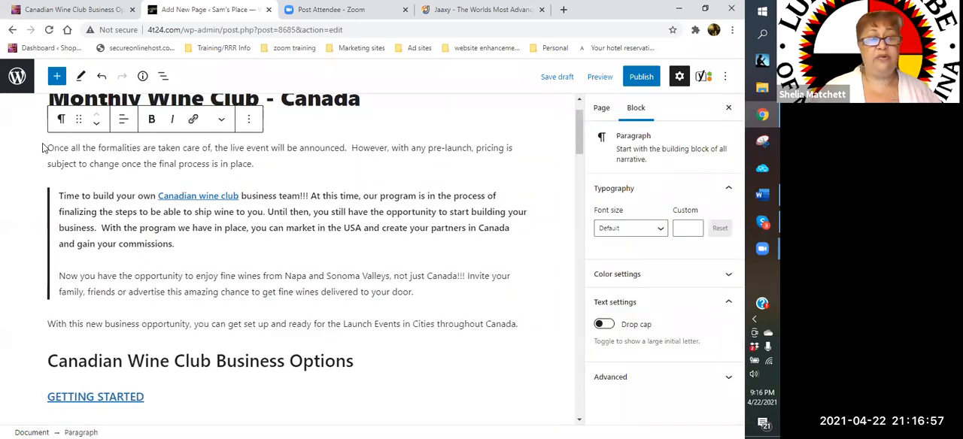
key("Return")
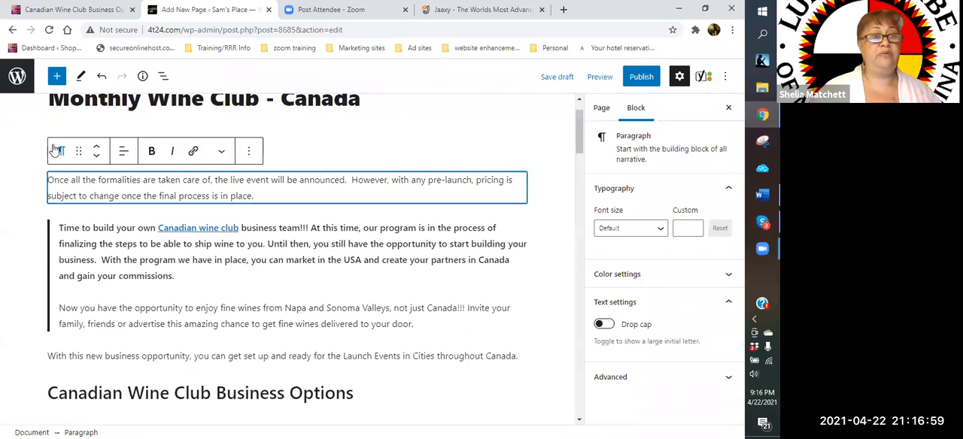
left_click(54, 150)
left_click(313, 142)
left_click(89, 148)
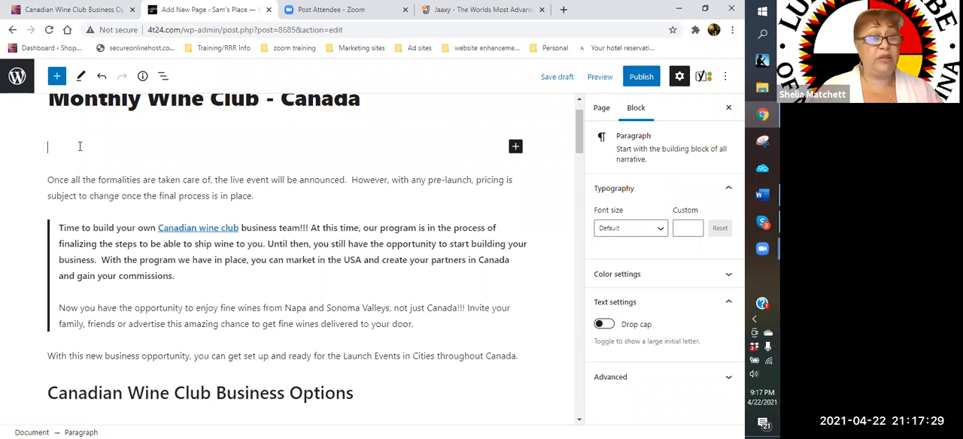
- Begin the introduction paragraph below the page title with the keyphrase "Monthly wine club Canada" followed by an ellipsis
type("Mont")
key("BackSpace")
key("BackSpace")
key("BackSpace")
type("in")
key("BackSpace")
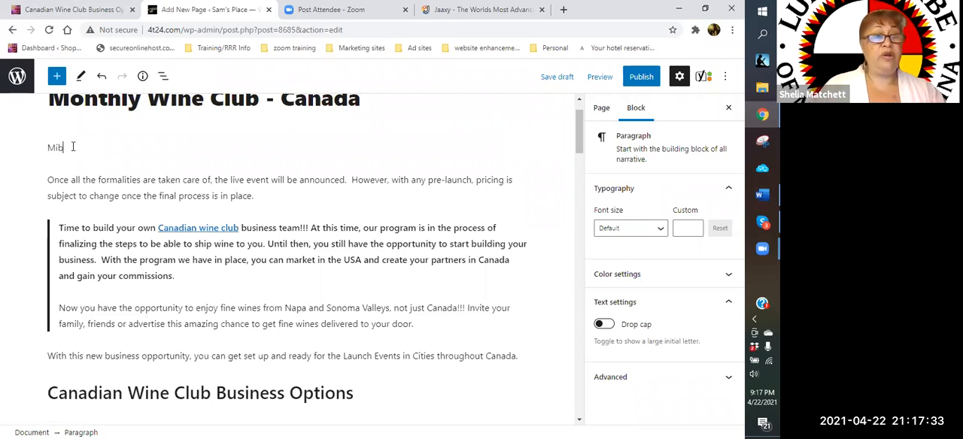
key("BackSpace")
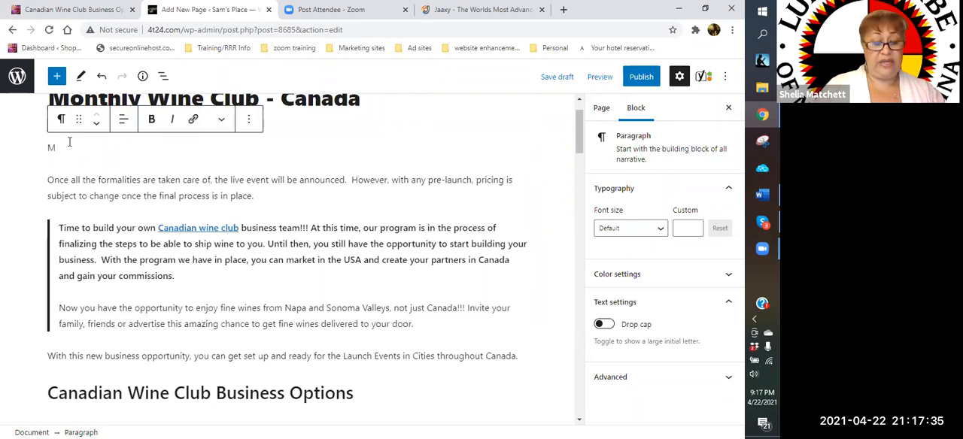
type("onthly qin")
key("BackSpace")
key("BackSpace")
type("wine")
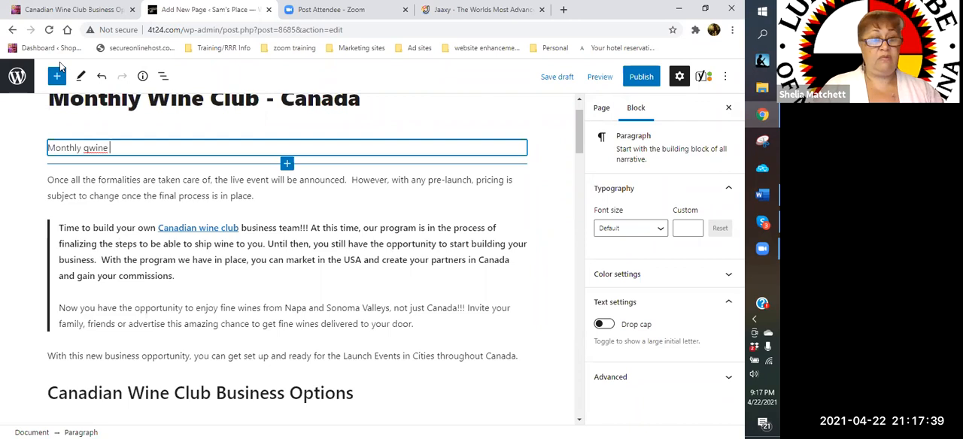
key("BackSpace")
key("BackSpace")
key("BackSpace")
key("BackSpace")
key("BackSpace")
key("BackSpace")
type("wine club c")
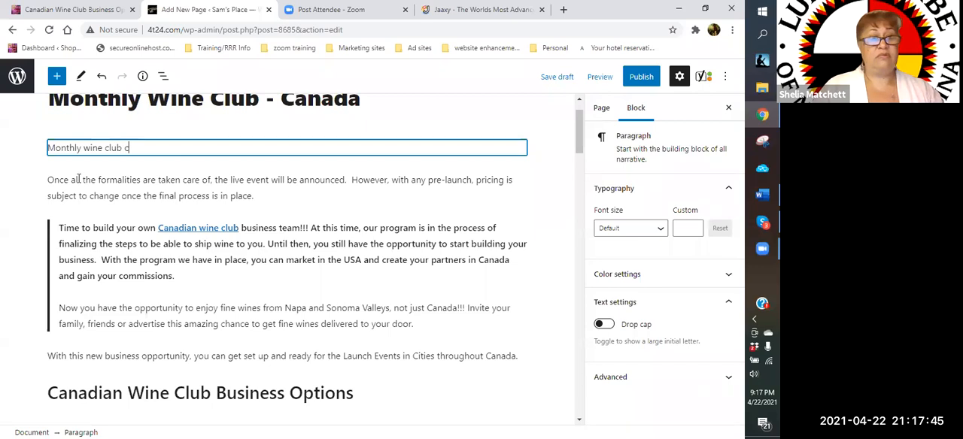
type("anada")
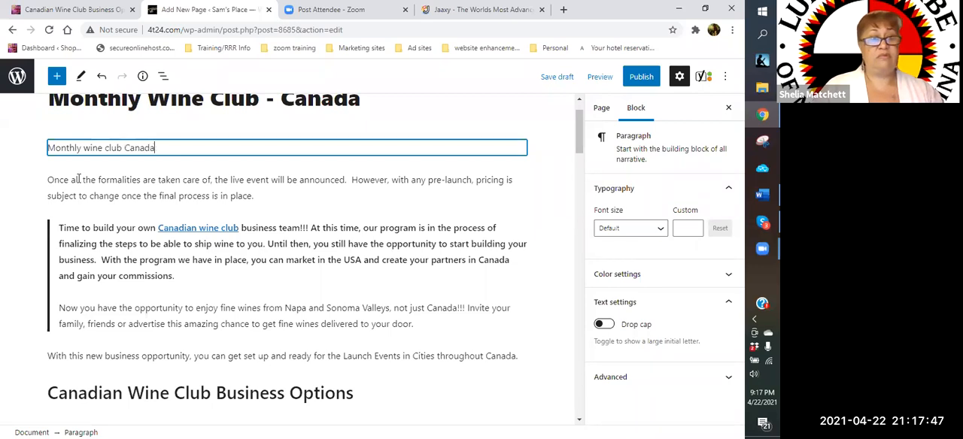
type("...YE")
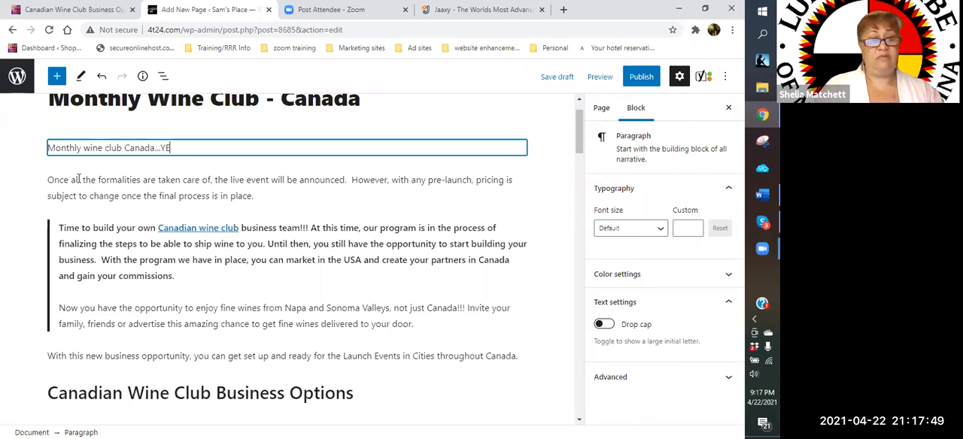
type("P!! You heard c")
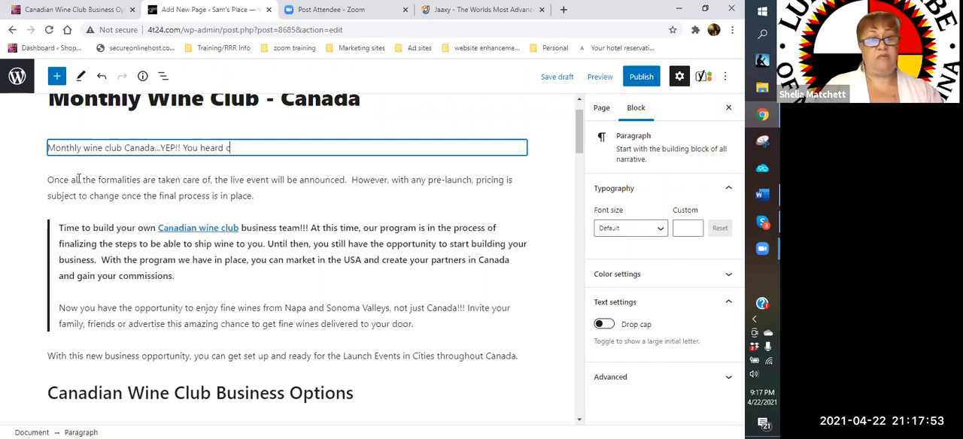
type("orrectly")
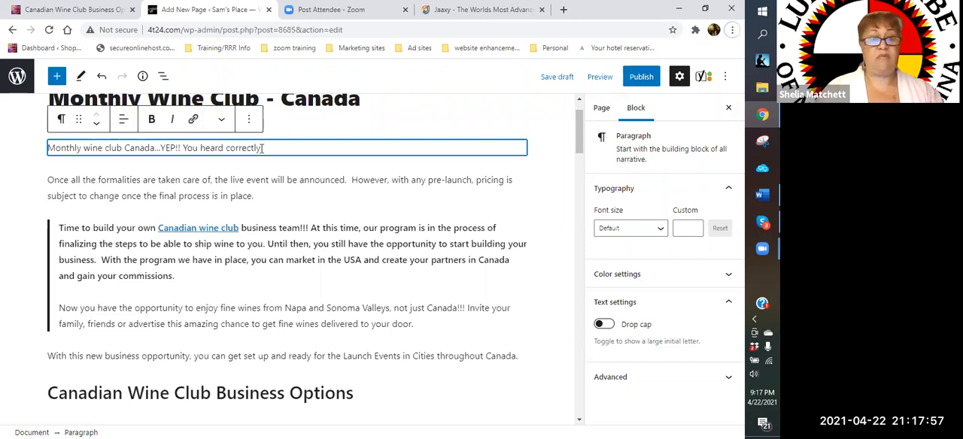
type("! Canada now has a monthly wine clube")
- Continue the introduction with "YEP!! You heard correctly. Canada now has a monthly wine club"
key("BackSpace")
- Add to the introduction "Exclusive wines from the Napa and Sonoma Valley regions can now be delivered right to your door."
type(".  Exlcusi")
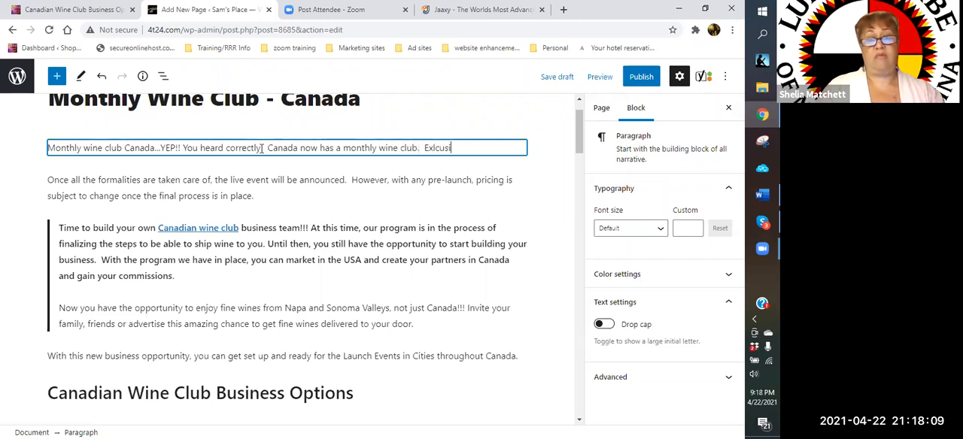
key("BackSpace")
key("BackSpace")
key("BackSpace")
key("BackSpace")
key("BackSpace")
key("BackSpace")
key("BackSpace")
type("cl")
key("BackSpace")
type("lusx")
key("BackSpace")
type("ive wines from the Napa and ")
type("Sonoma ")
type("Valley regi")
type("ons ca")
key("BackSpace")
type("can ")
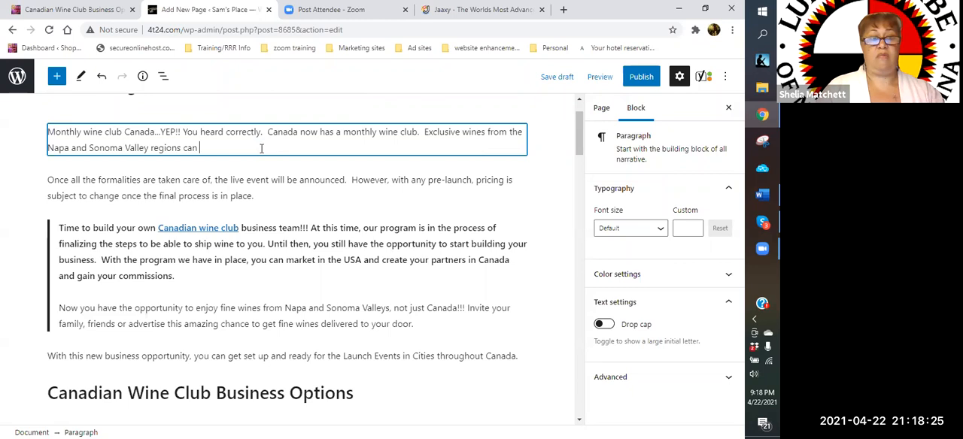
type("now be oilivered rig")
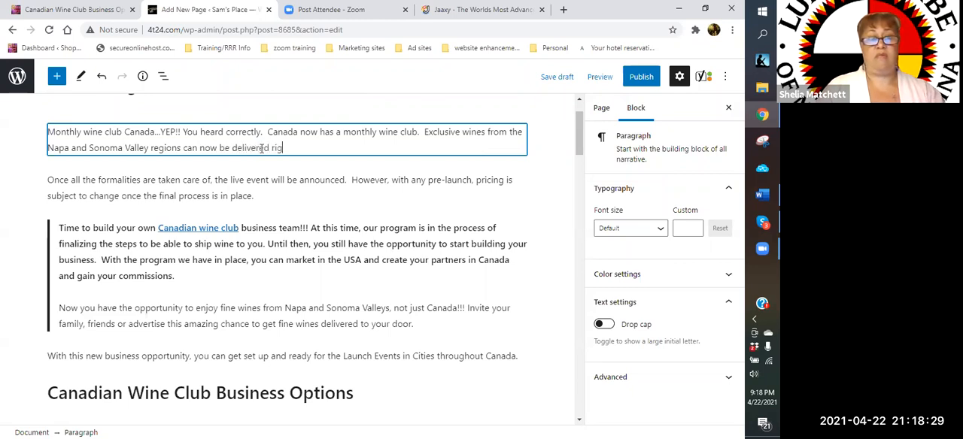
type("ht to your door. ")
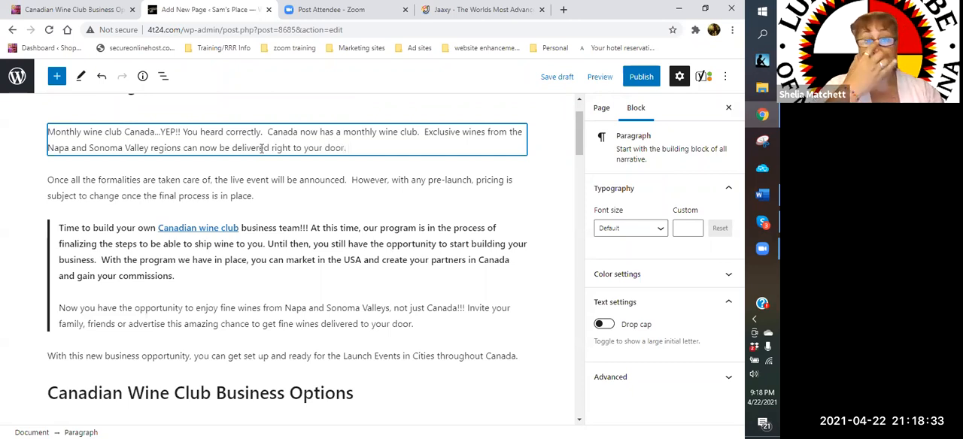
type(" Even with")
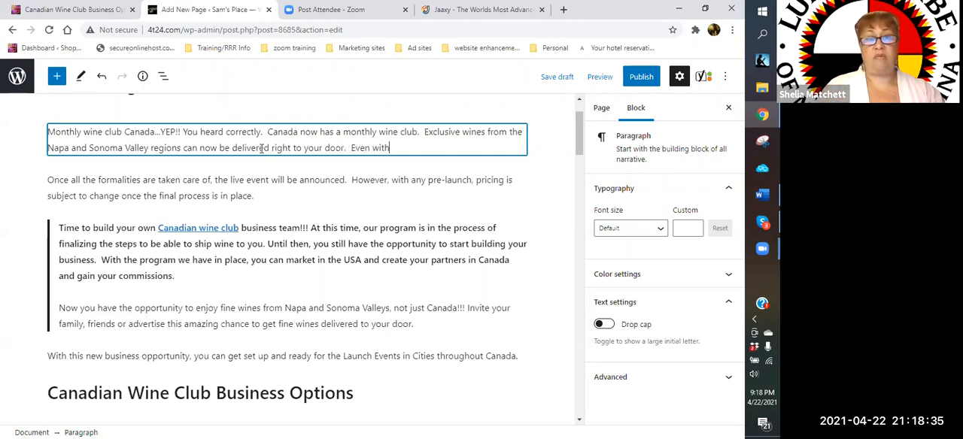
type(" COVID.")
- Add to the introduction the sentence "Even with COVID-19 creeping around, you can still enjoy a fine glass of wine."
key("BackSpace")
type("-19")
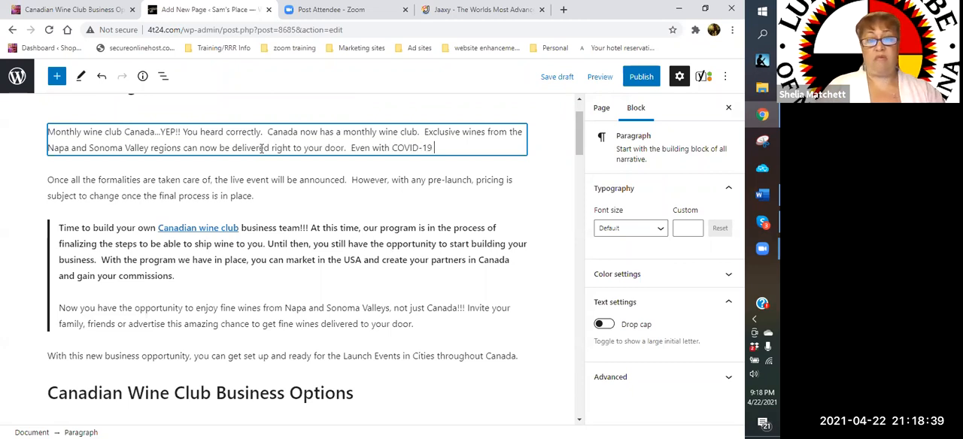
type(" creatp")
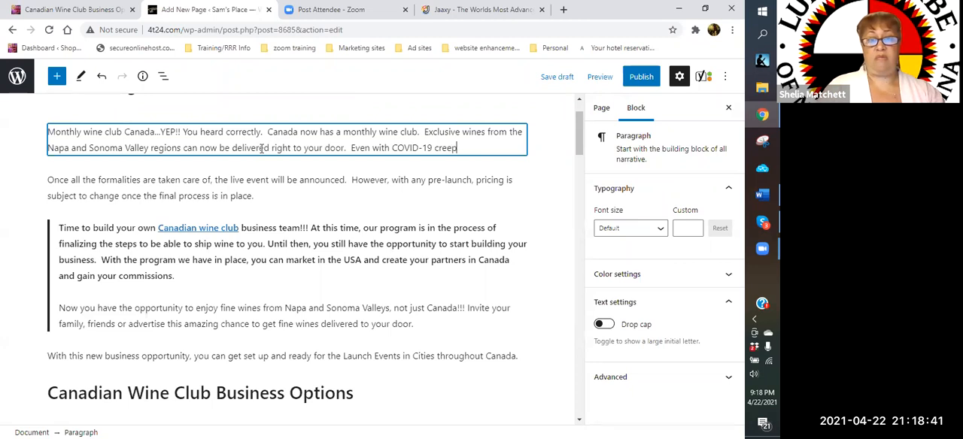
type("ing around, you ")
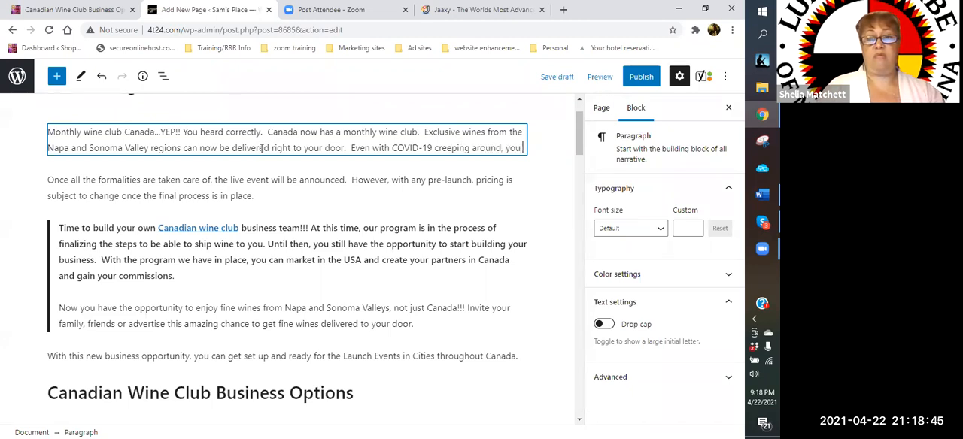
type("can still en")
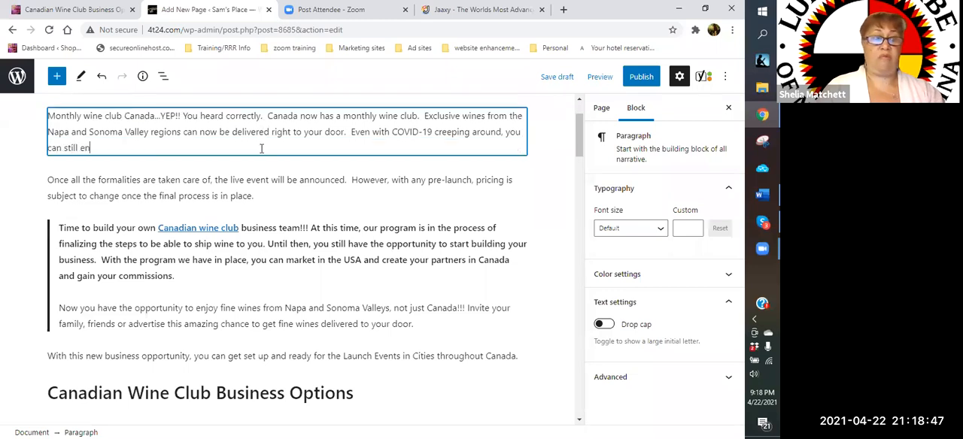
type("joy a fine")
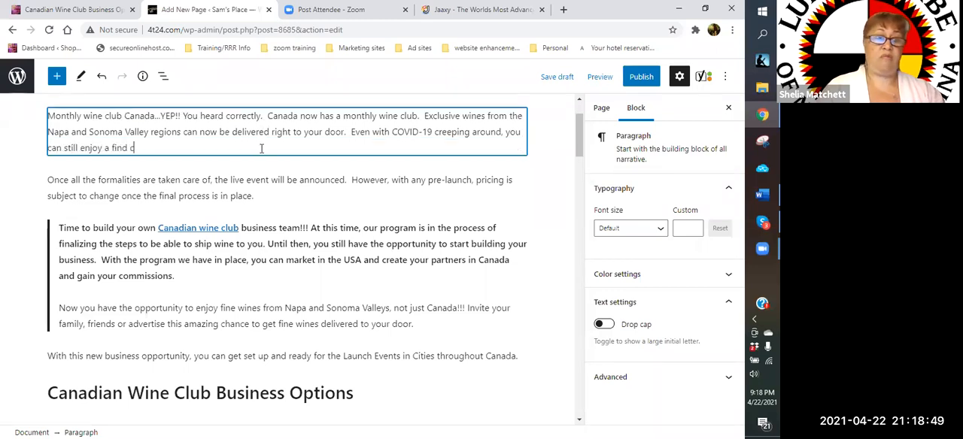
type(" gl")
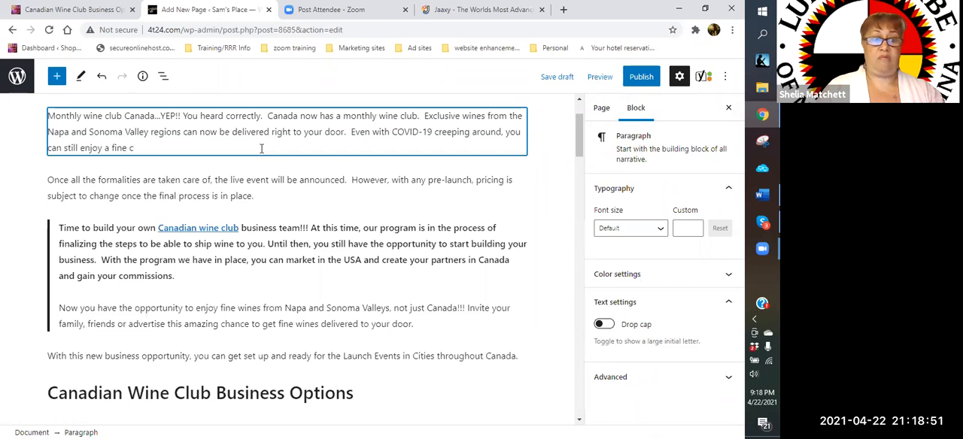
type("aass of wine ")
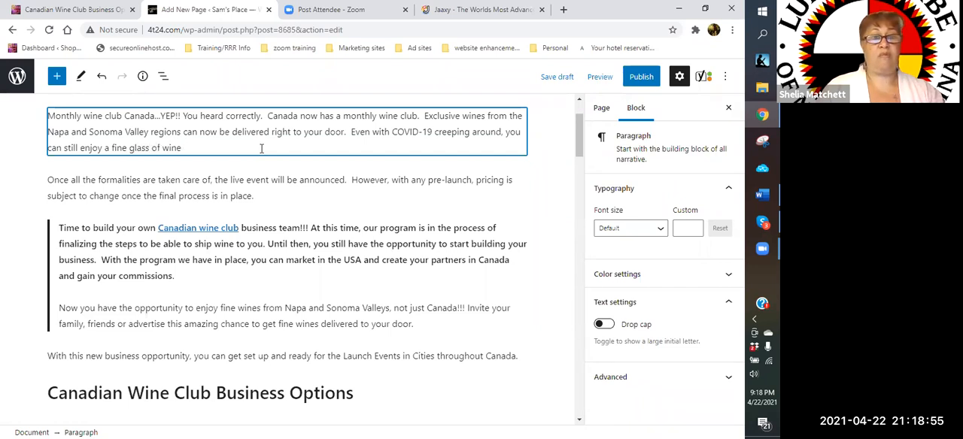
type(".  Better y")
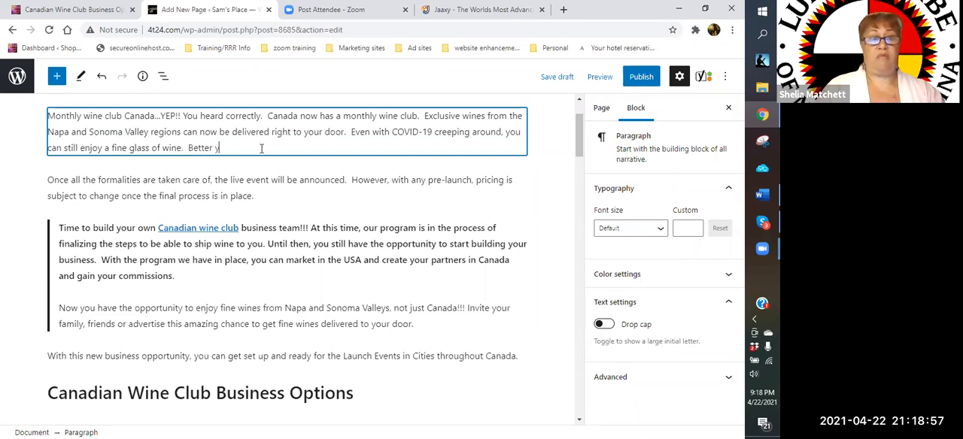
type("et, you don't even")
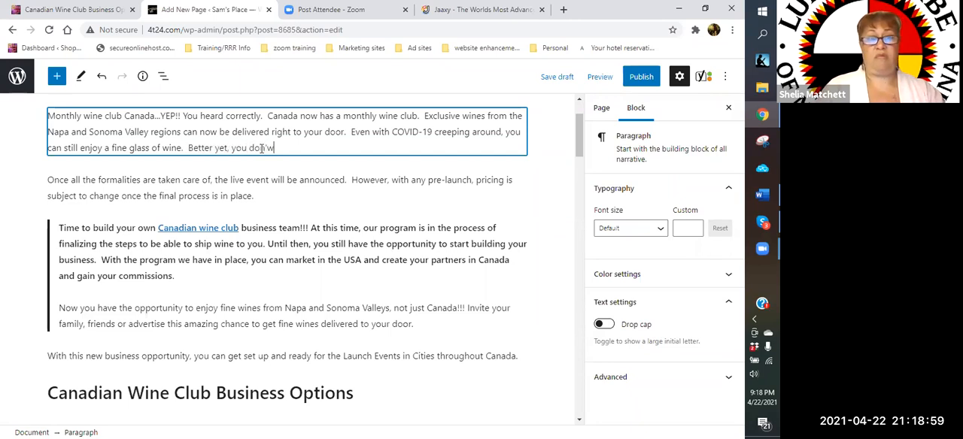
type(" need to leave the cocnfo")
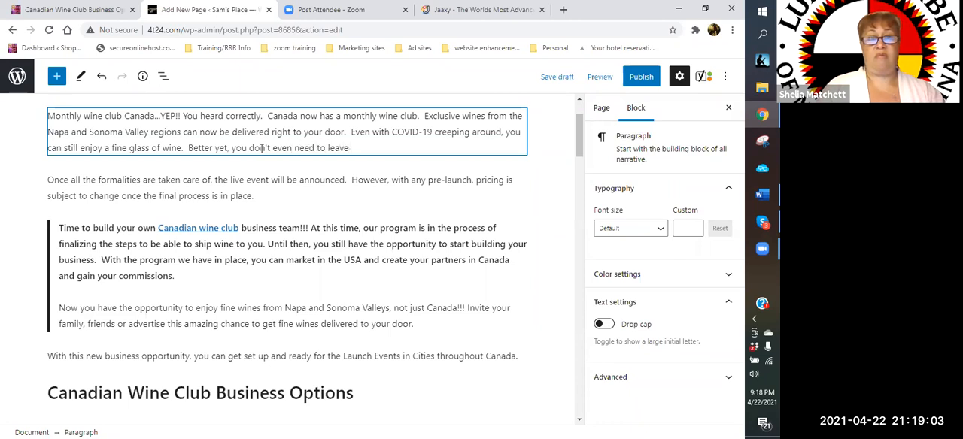
- Add to the introduction the sentence "Better yet, you don't even need to leave the comfort of your home."
key("BackSpace")
key("BackSpace")
type("fort of you no")
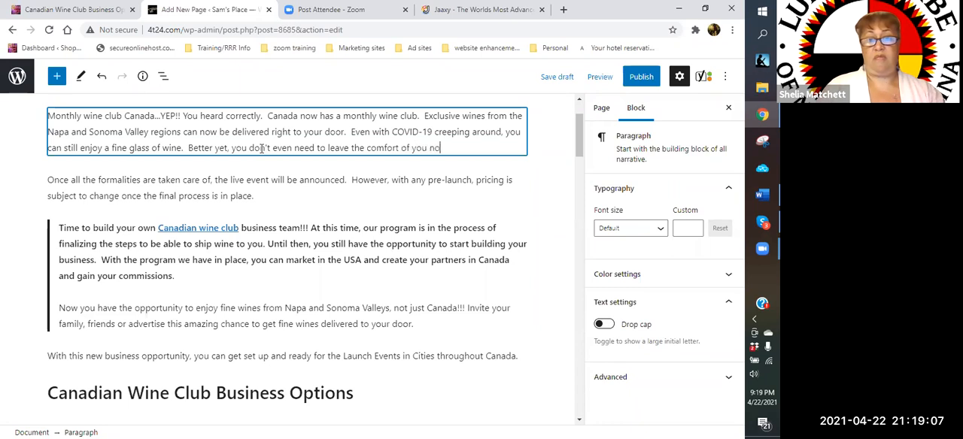
key("BackSpace")
key("BackSpace")
key("BackSpace")
type("r ho")
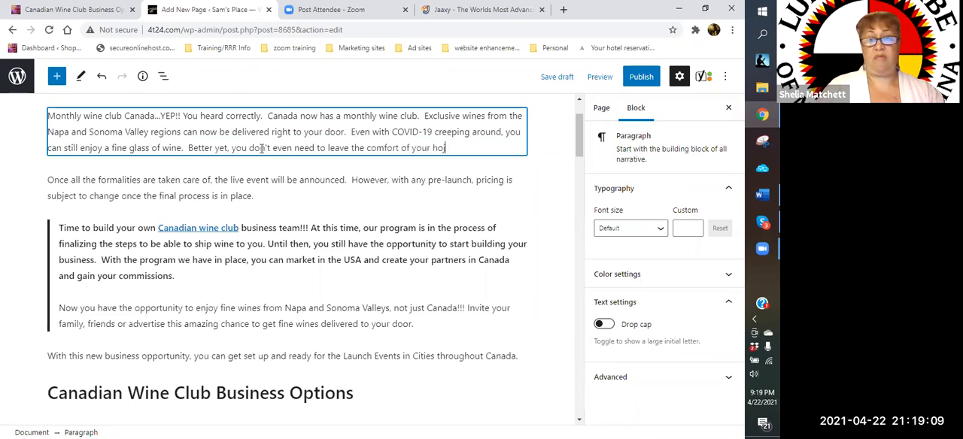
type("e.me.")
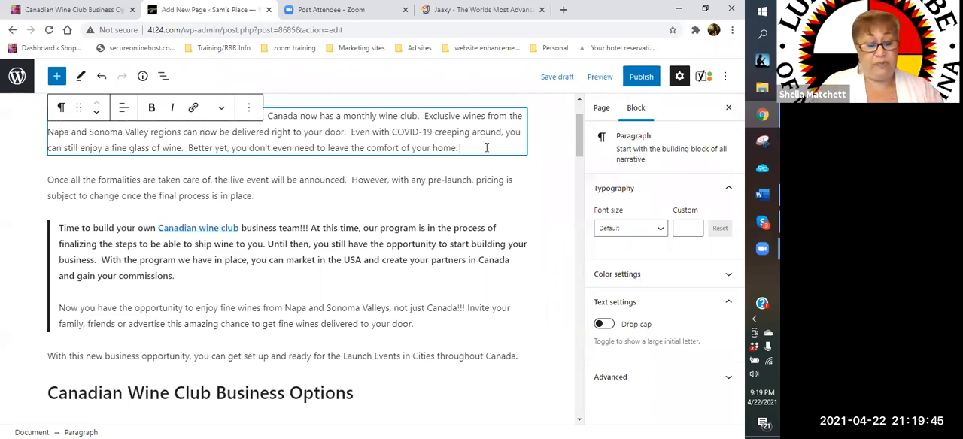
- Add the call to action "Get on board and join the club today!!!" to the introduction paragraph
type("Get")
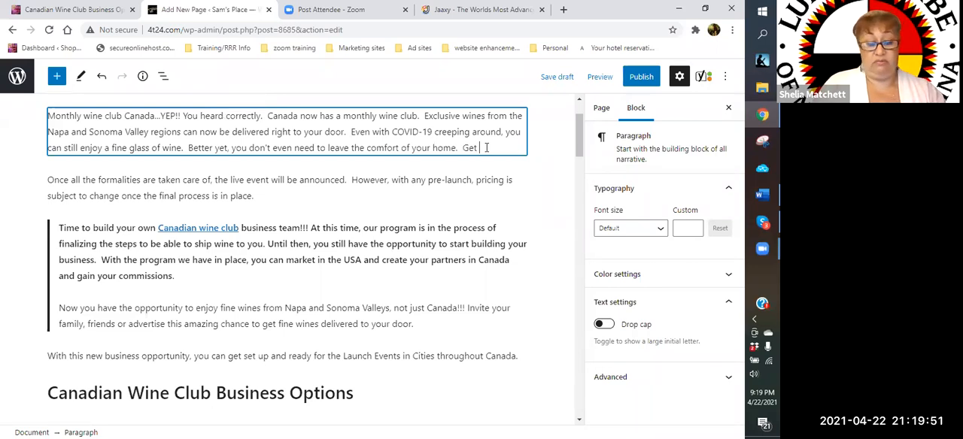
type("on board sand join t")
key("BackSpace")
key("BackSpace")
key("BackSpace")
key("BackSpace")
key("BackSpace")
key("BackSpace")
key("BackSpace")
key("BackSpace")
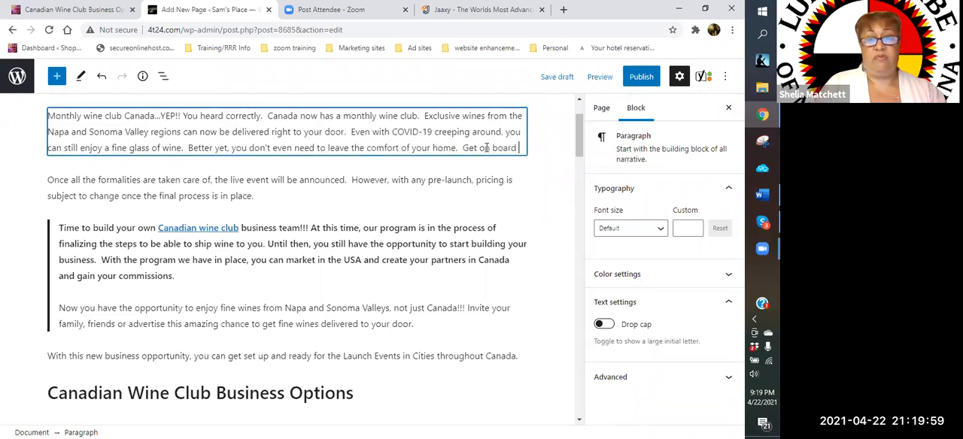
type("and join the c")
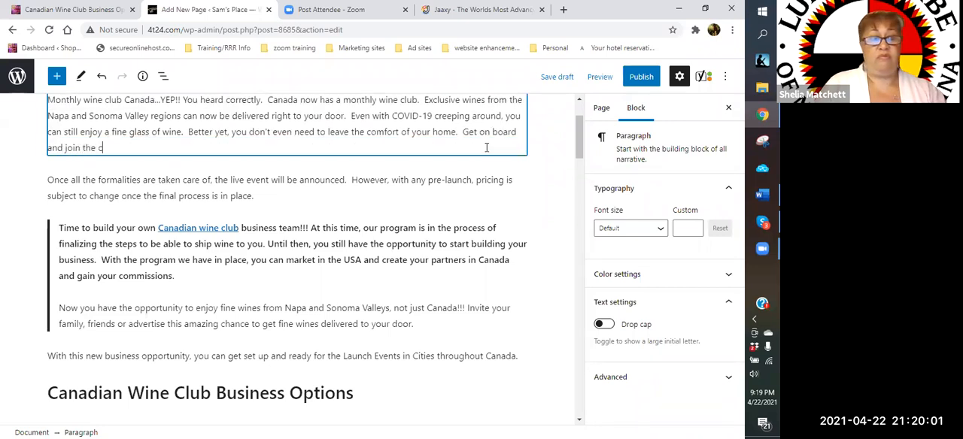
type("lub today.")
type("!!! The ")
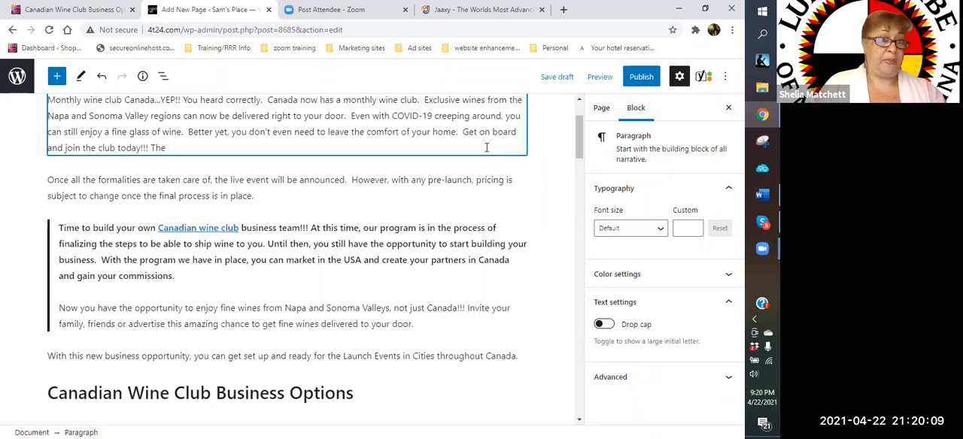
type("wines you will experience is ")
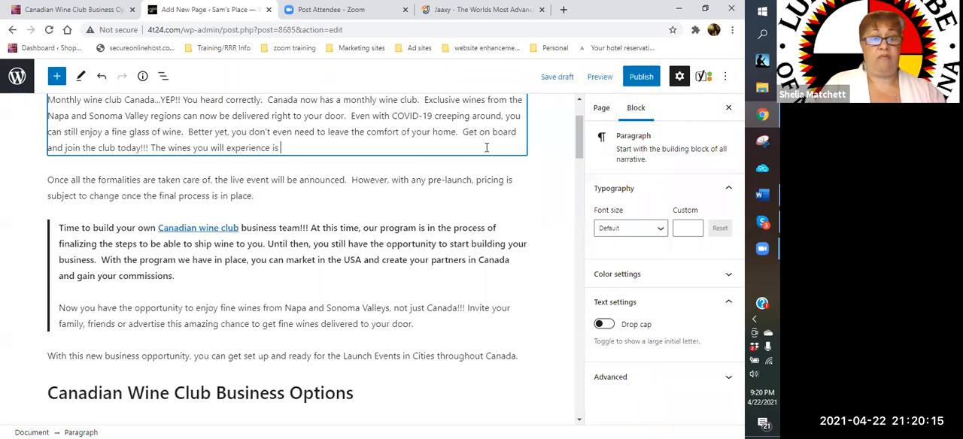
type("beyond your imagination.  Now is")
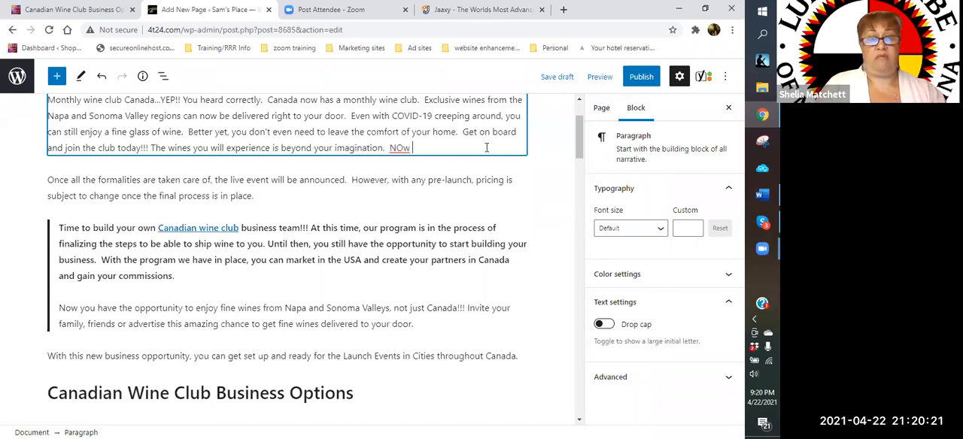
type(" the")
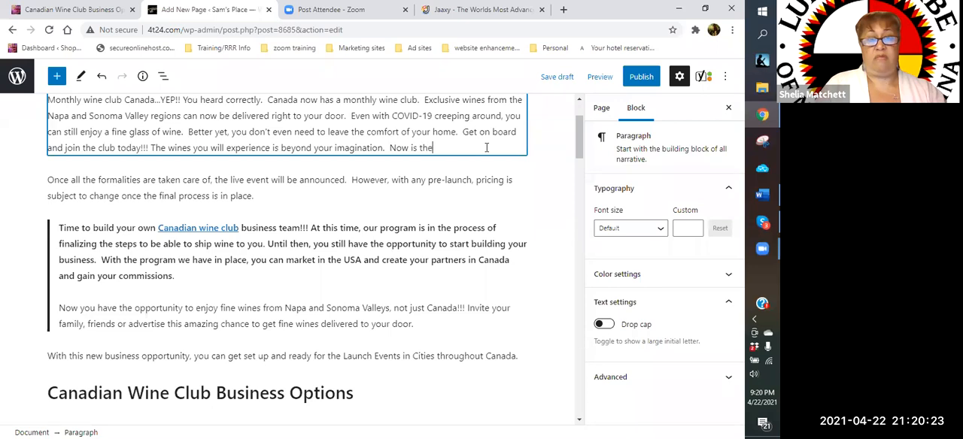
type(" time to get started a")
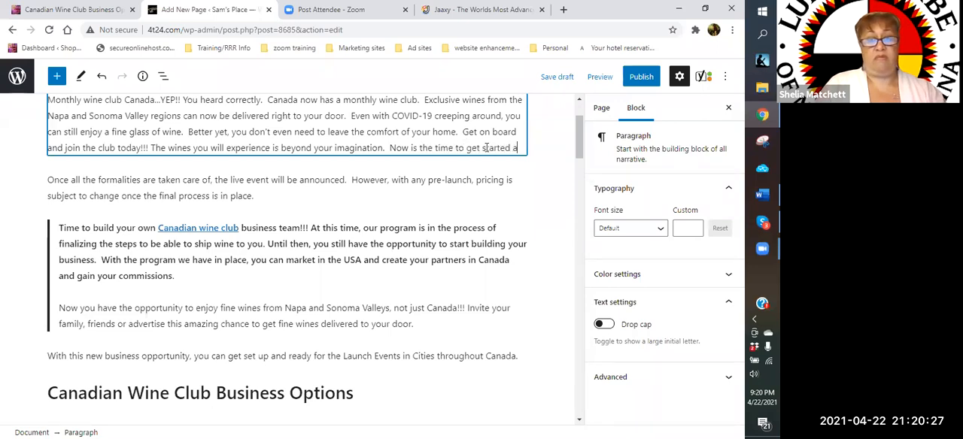
type("nd build your ver")
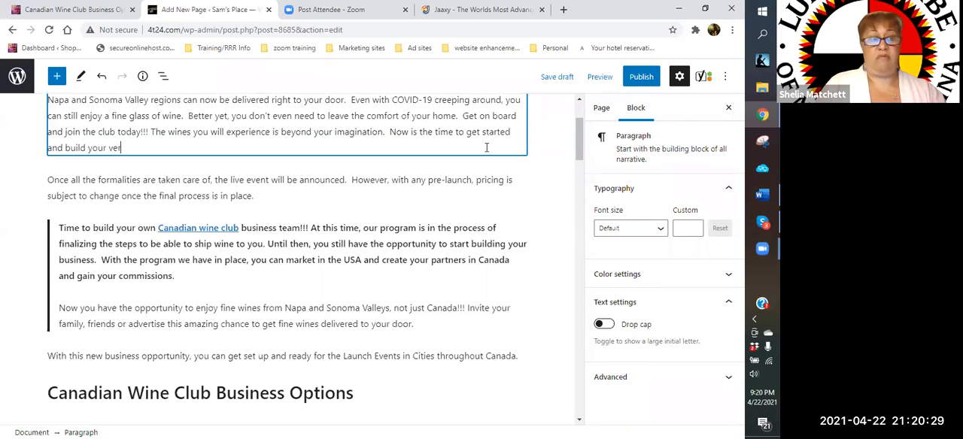
type("y o")
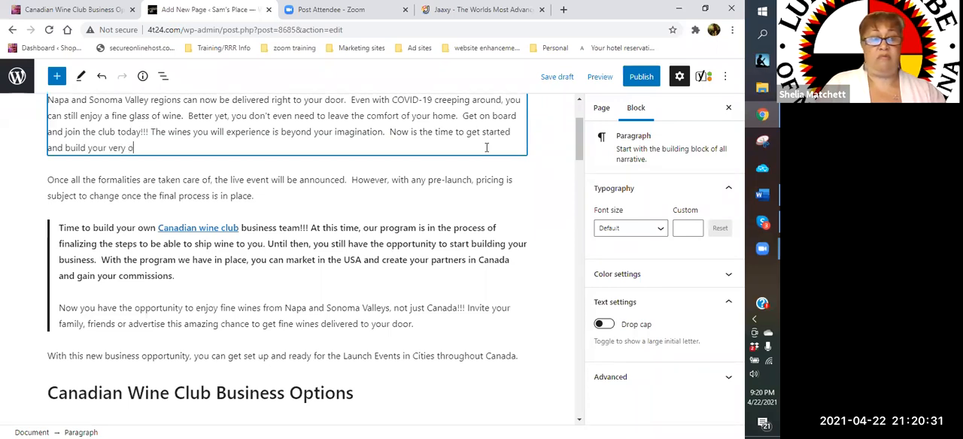
type("wn wine cellar.")
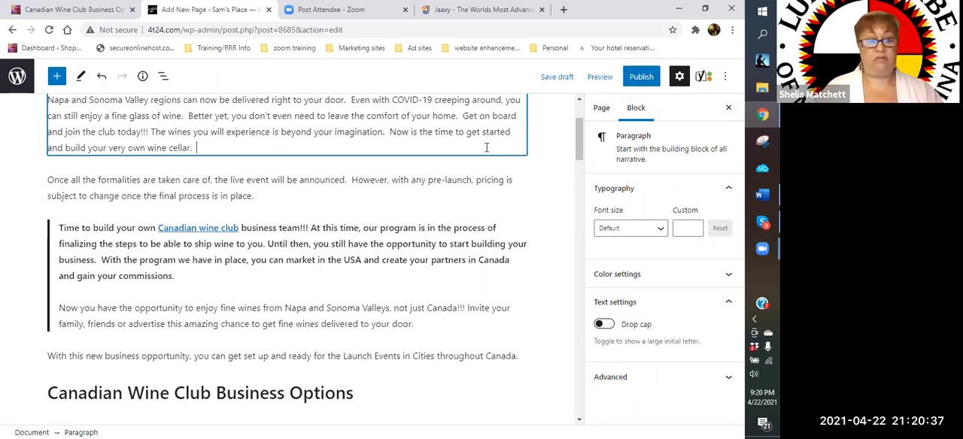
- Add a new paragraph reading "JOIN TODAY!!!" directly below the introduction
key("Return")
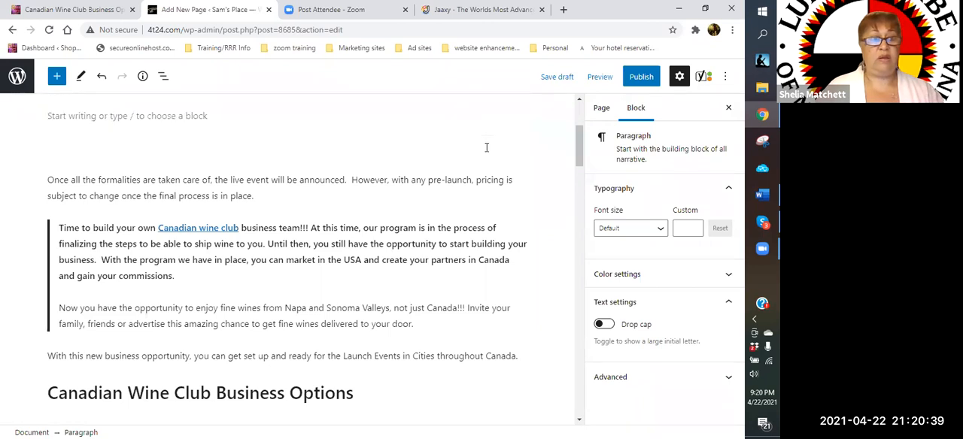
scroll(484, 154, "up", 3)
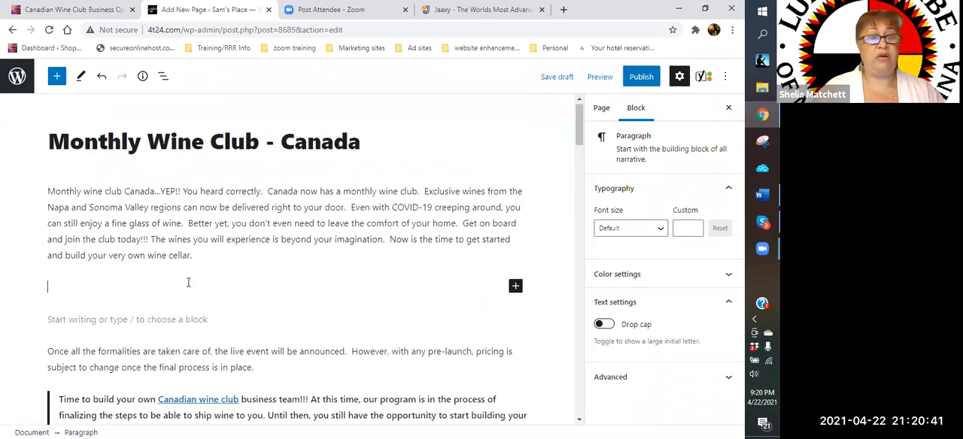
type("JOIN ")
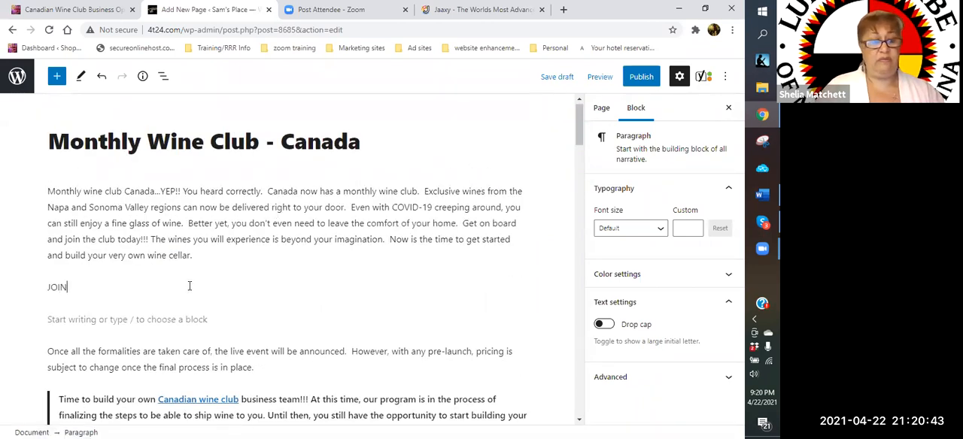
type("TOD")
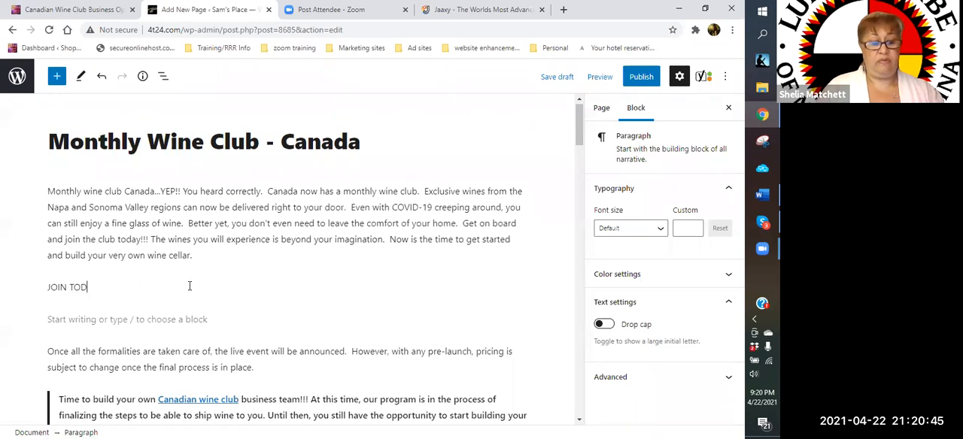
type("AY!!!")
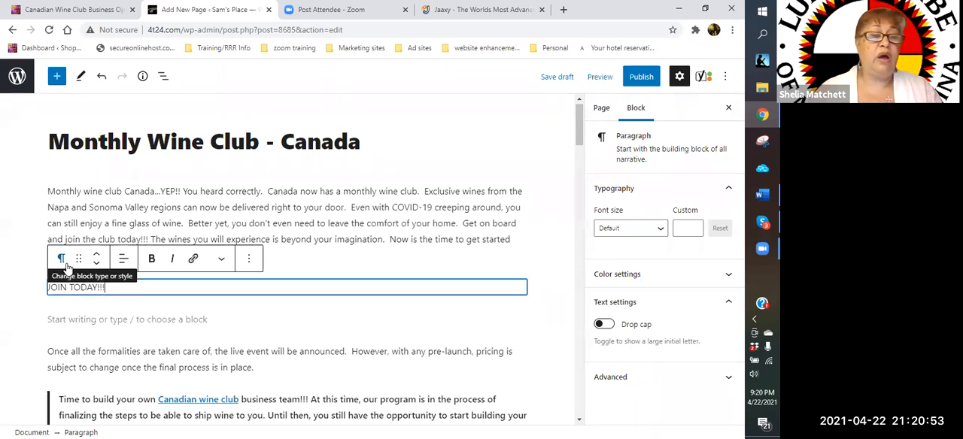
- Enlarge the "JOIN TODAY!!!" paragraph to a custom font size of 50
left_click(636, 303)
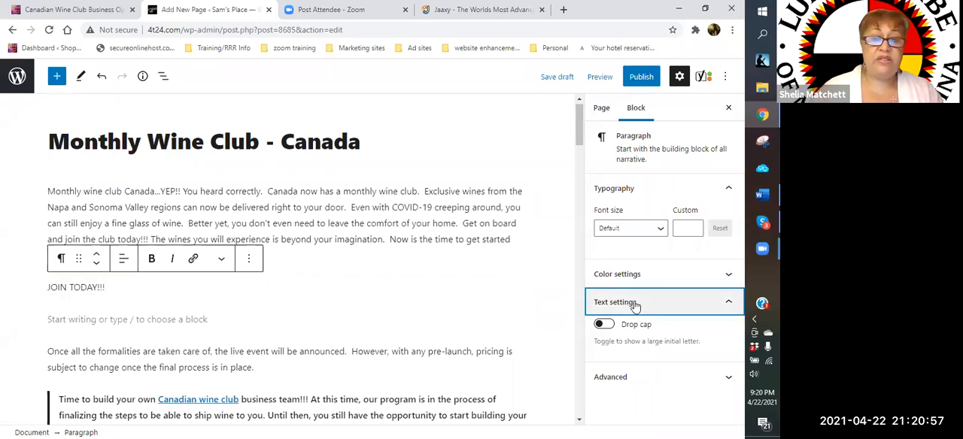
left_click(726, 303)
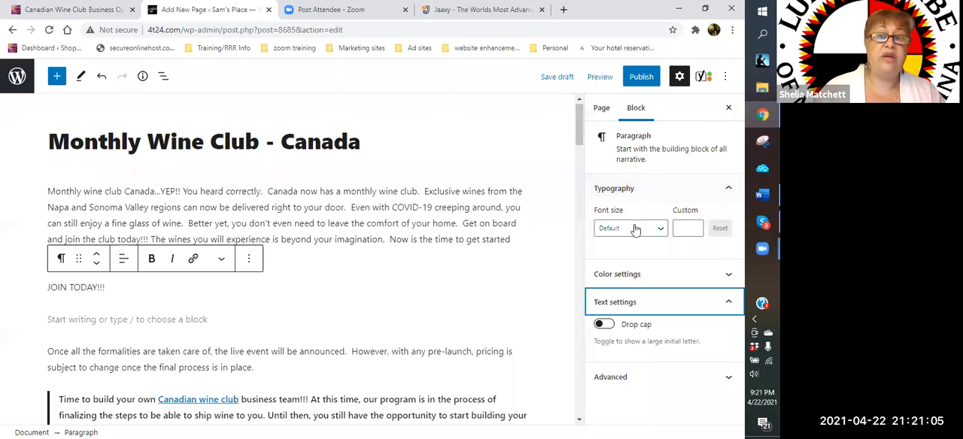
left_click(104, 293)
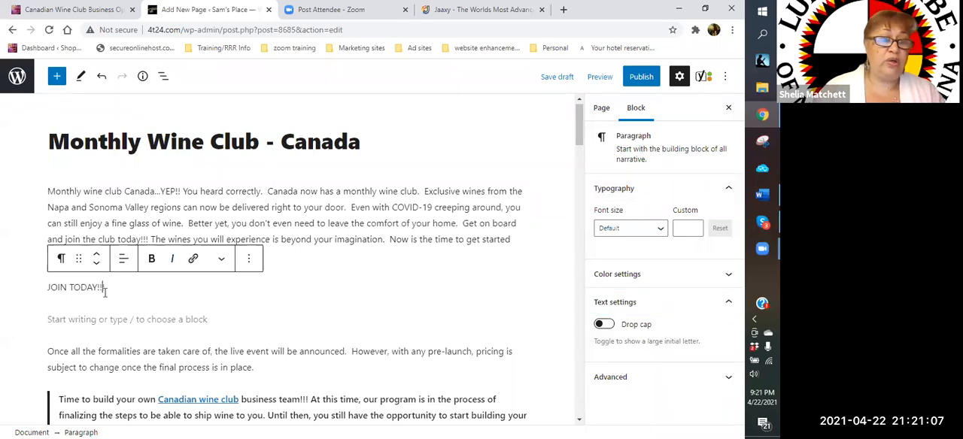
left_click(661, 230)
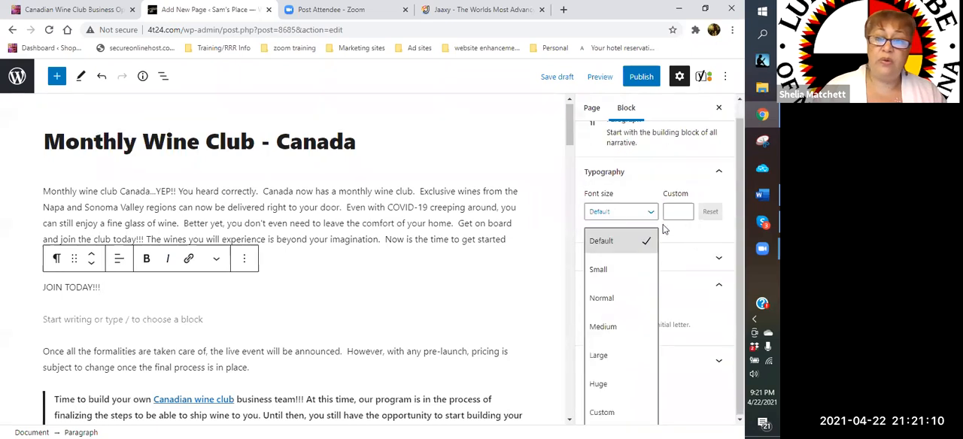
left_click(611, 382)
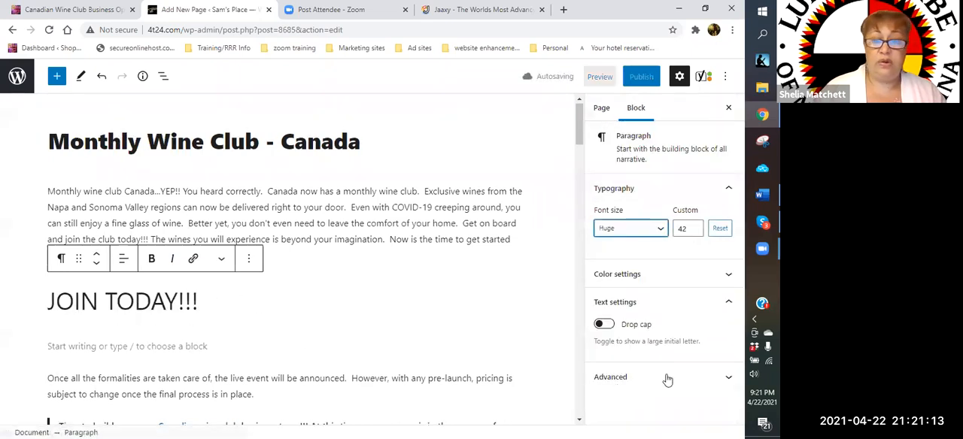
left_click(659, 230)
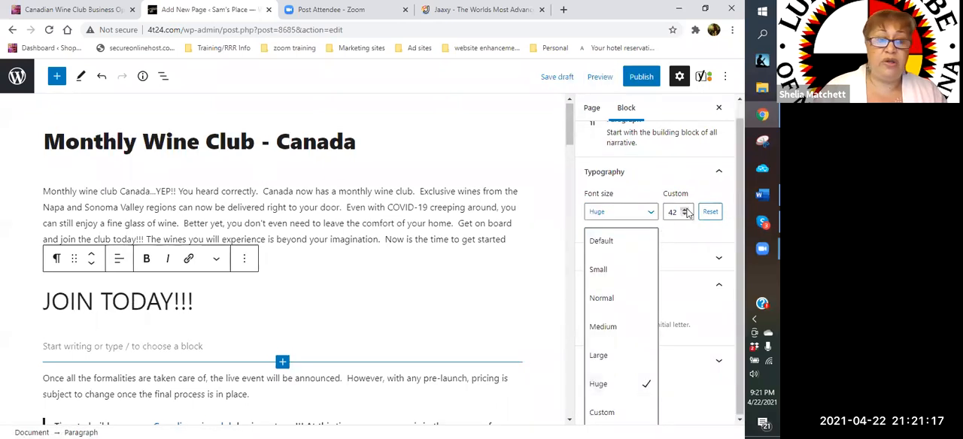
left_click(686, 212)
double_click(686, 211)
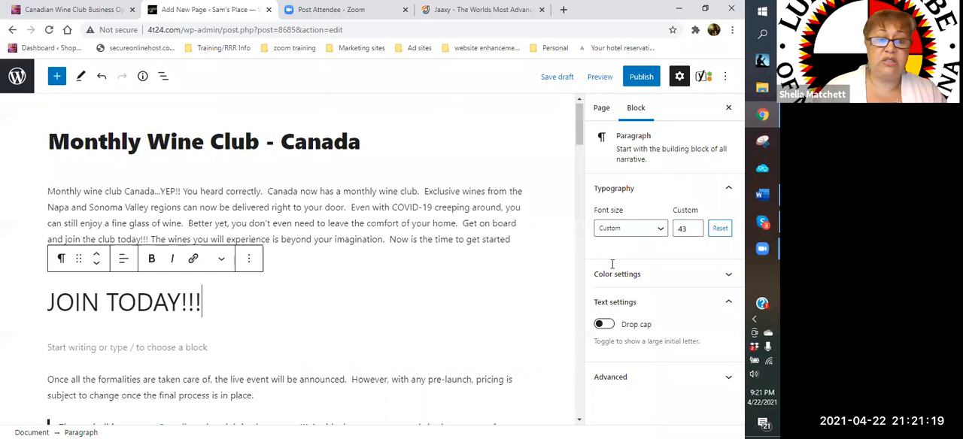
left_click(696, 232)
left_click(694, 227)
left_click(694, 229)
- Make the whole "JOIN TODAY!!!" text bold and color it with the purple palette swatch
left_click_drag(239, 309, 31, 285)
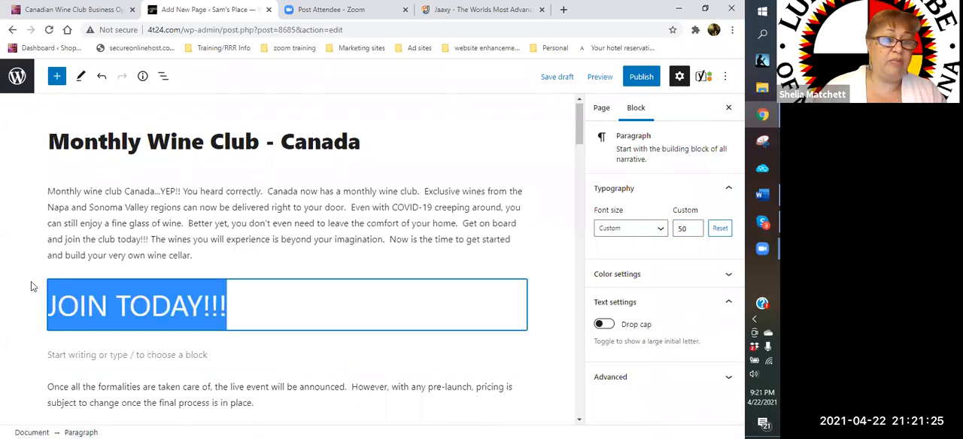
left_click(152, 260)
left_click(221, 260)
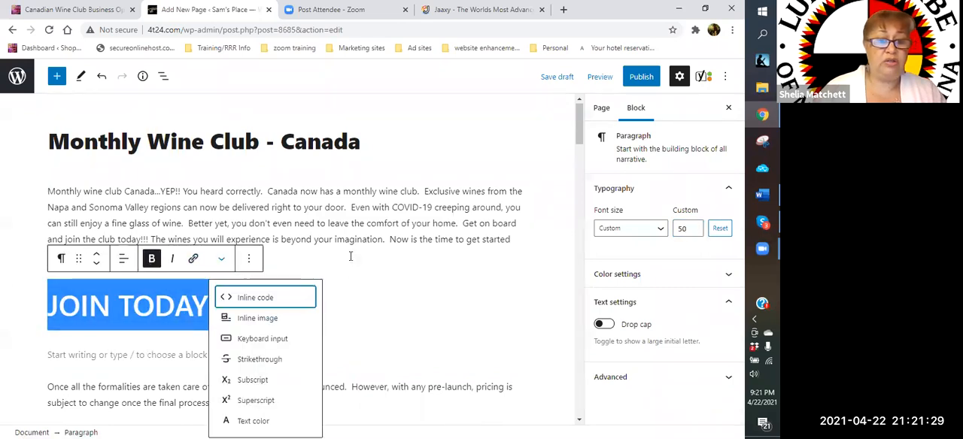
scroll(226, 267, "down", 1)
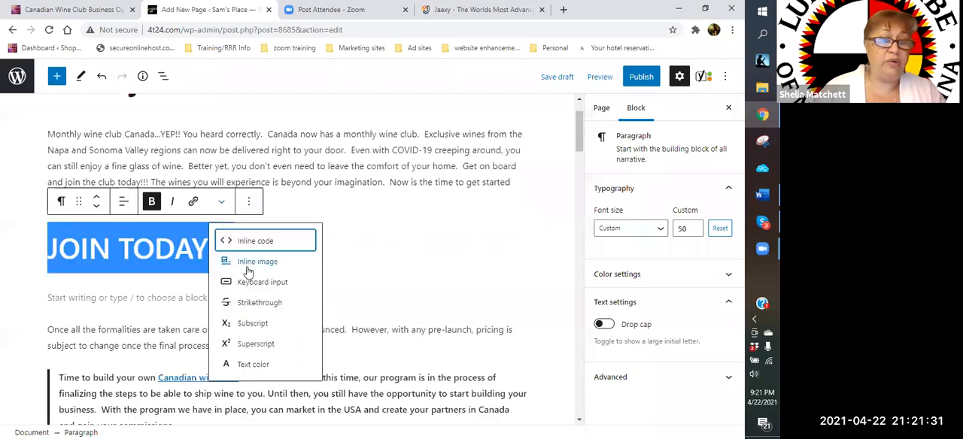
left_click(261, 365)
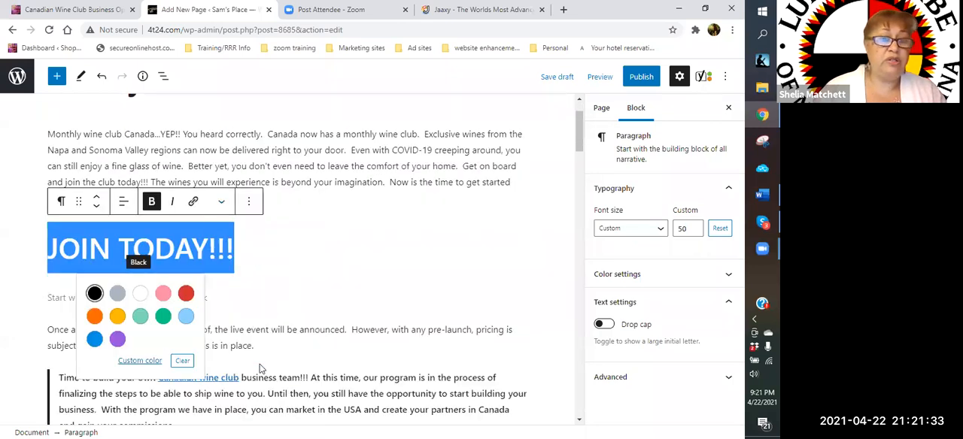
left_click(118, 340)
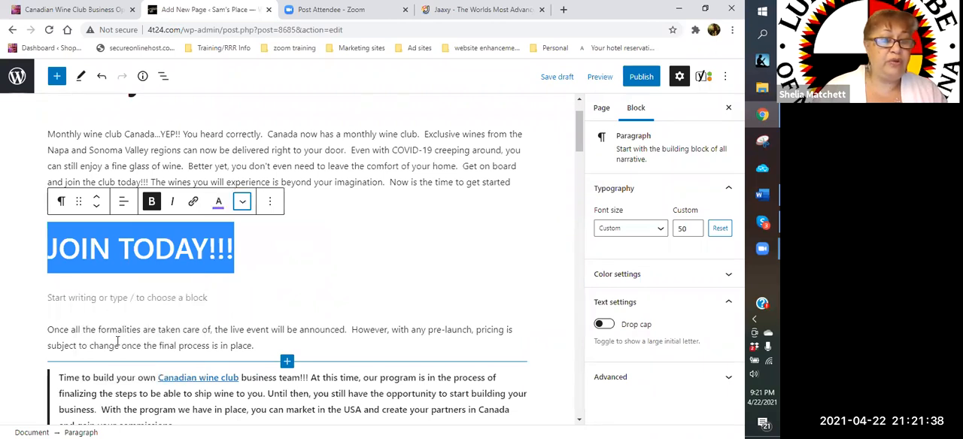
- Fine-tune the "JOIN TODAY!!!" text color to a custom purple shade of about #9f5bdf
left_click(218, 203)
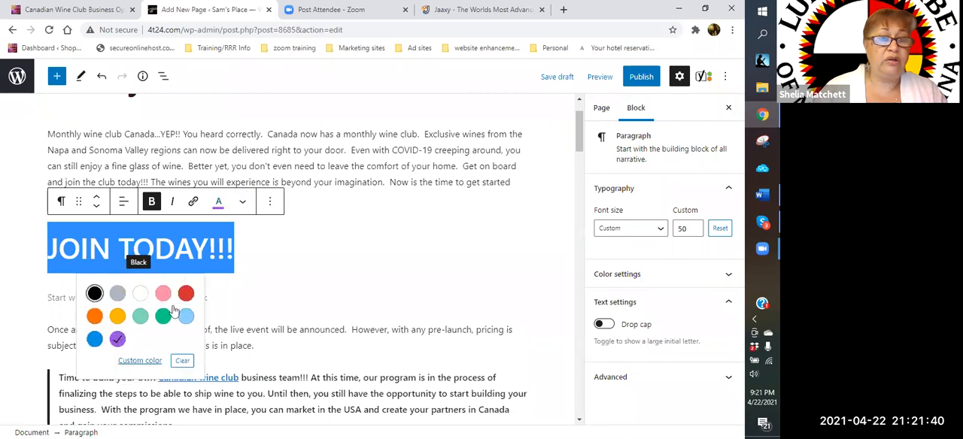
left_click(150, 362)
left_click(234, 201)
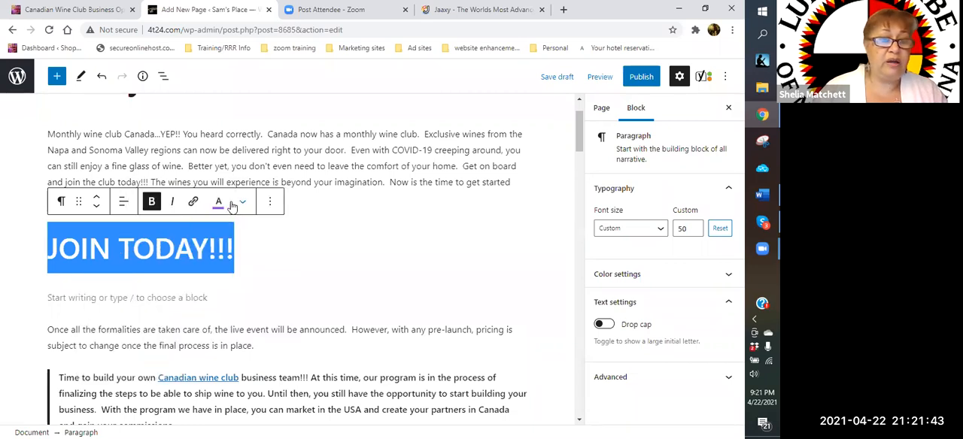
left_click(221, 205)
left_click(218, 203)
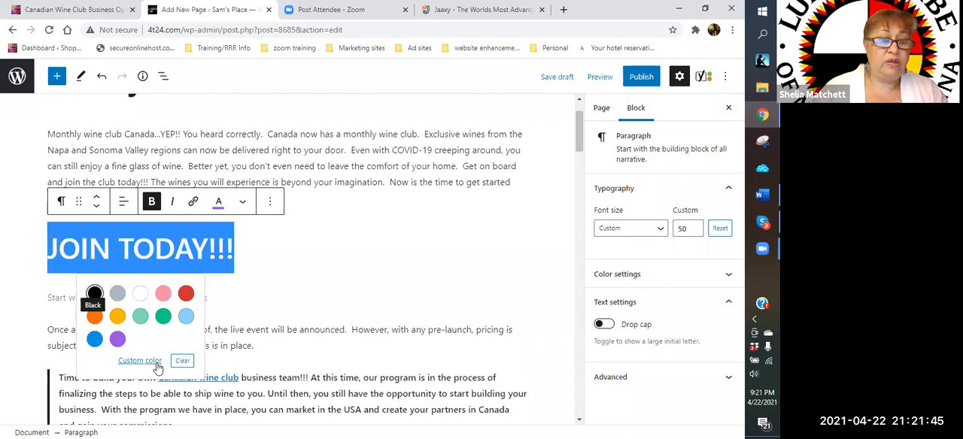
left_click(140, 360)
left_click(232, 203)
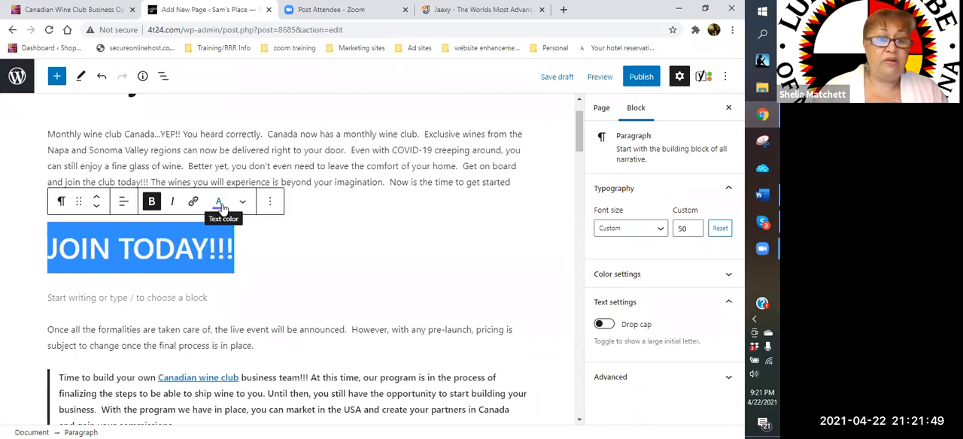
left_click(242, 202)
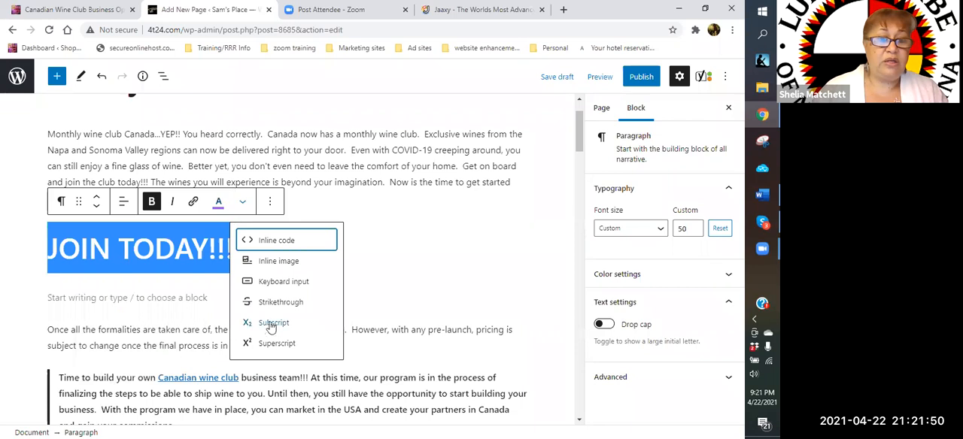
left_click(218, 201)
left_click(160, 362)
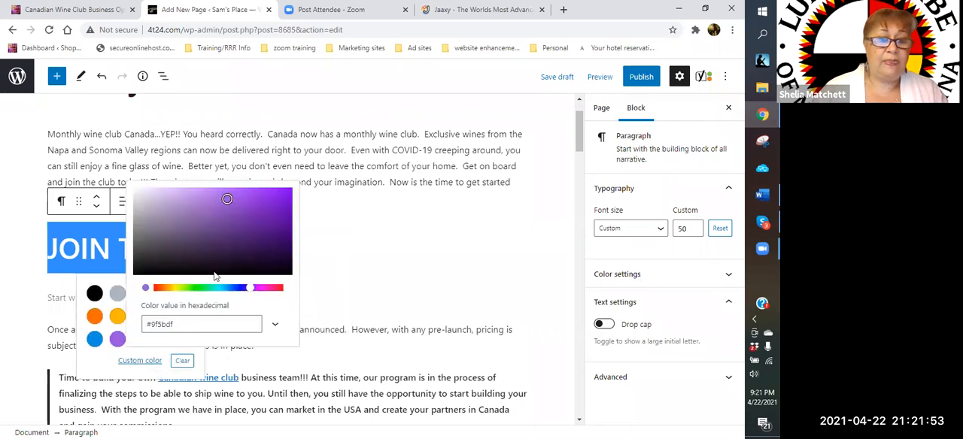
left_click(230, 202)
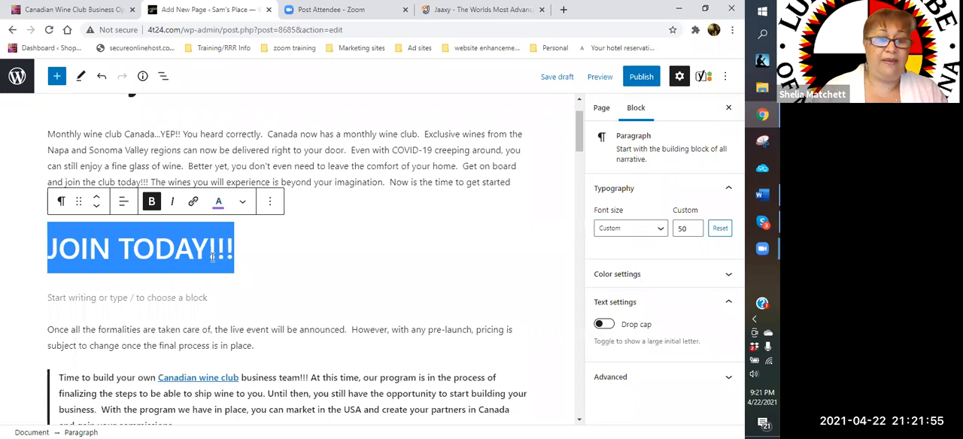
- Center-align the "JOIN TODAY!!!" paragraph
left_click(242, 256)
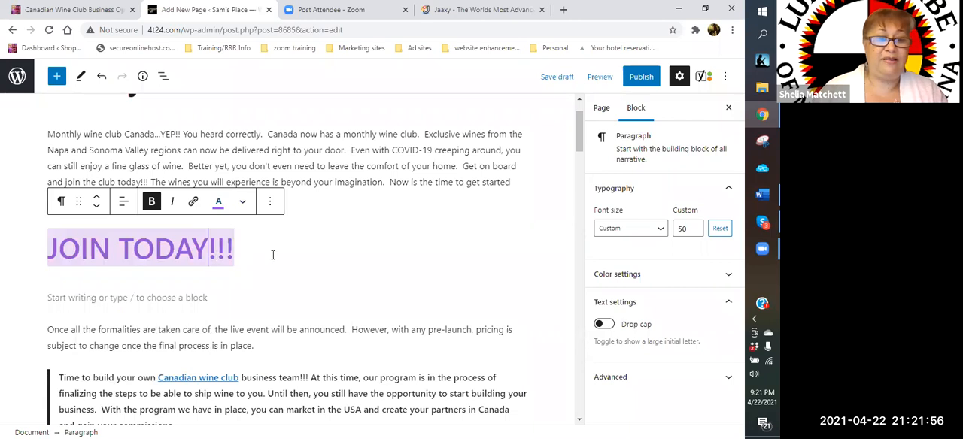
triple_click(138, 252)
left_click(122, 204)
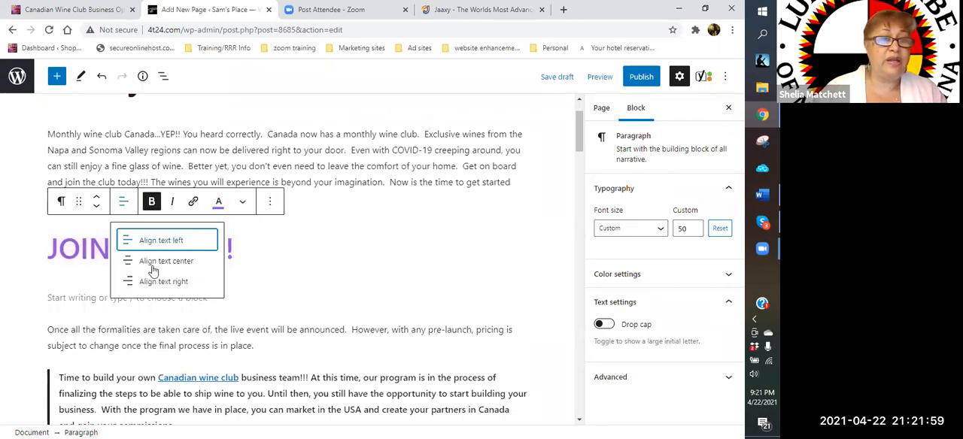
left_click(152, 262)
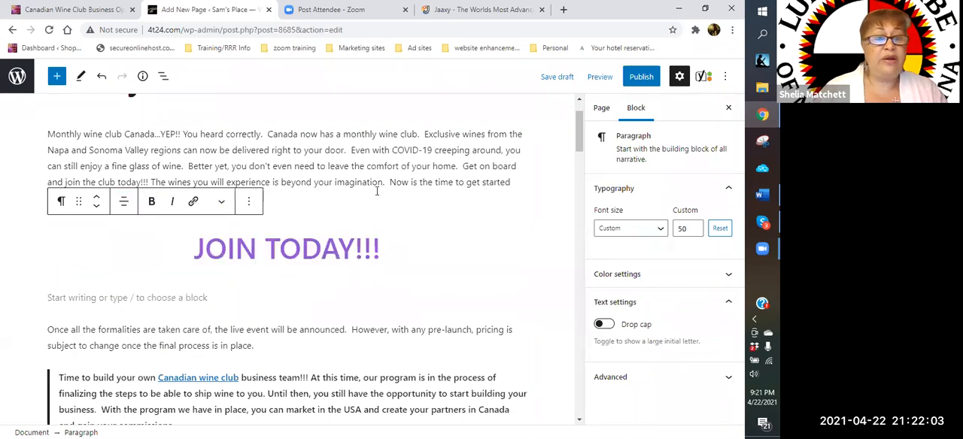
scroll(200, 232, "down", 1)
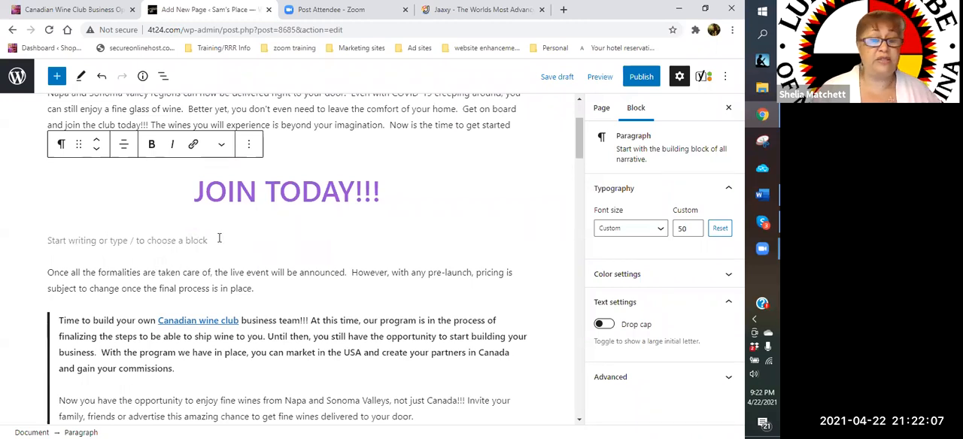
scroll(222, 249, "down", 2)
scroll(205, 282, "up", 1)
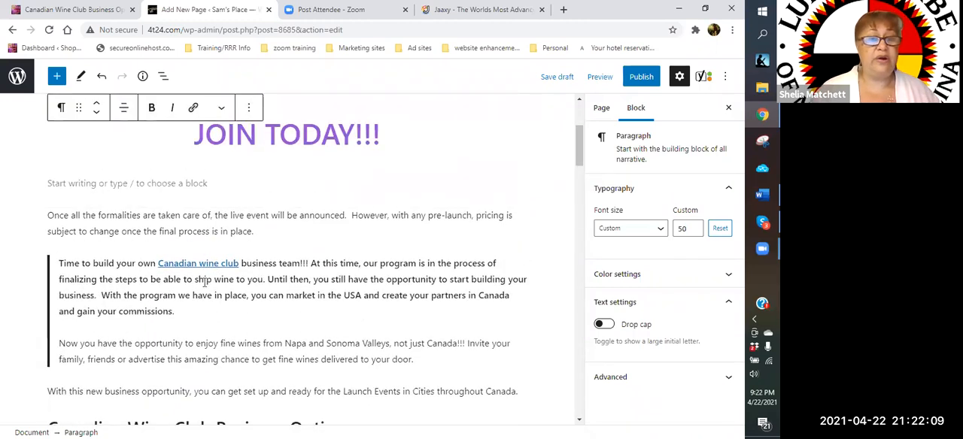
- Remove the quote block about building a Canadian wine club business team
triple_click(205, 282)
left_click(249, 237)
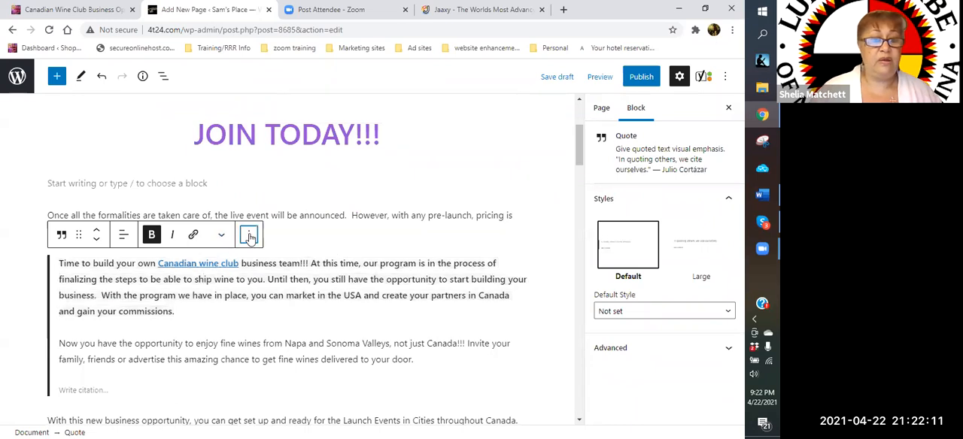
scroll(321, 376, "down", 2)
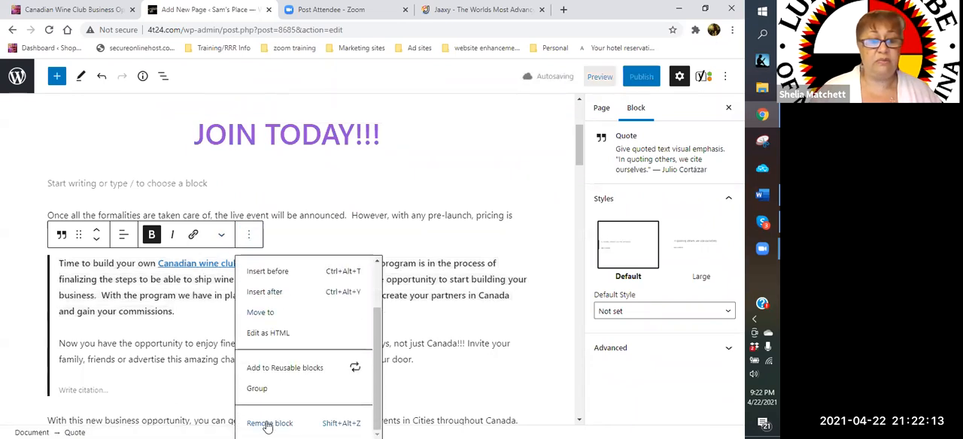
left_click(267, 424)
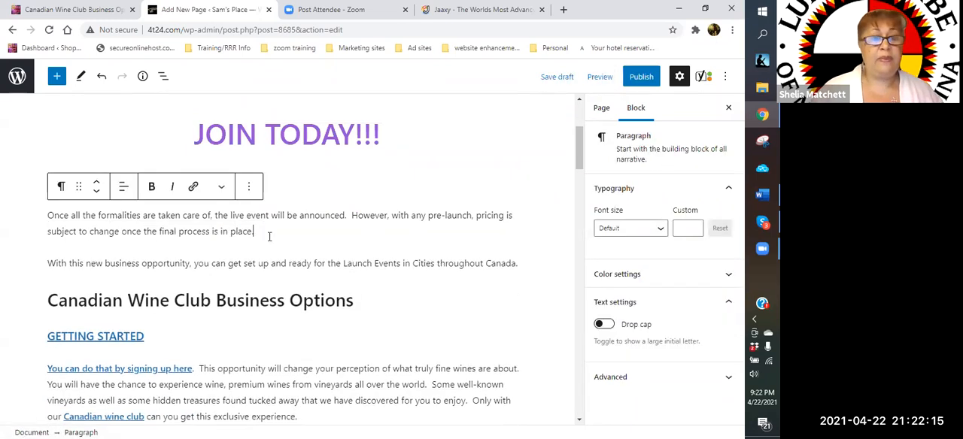
- Remove the two paragraphs about the live event and the Launch Events, plus the empty paragraph under "JOIN TODAY!!!"
left_click_drag(49, 216, 554, 275)
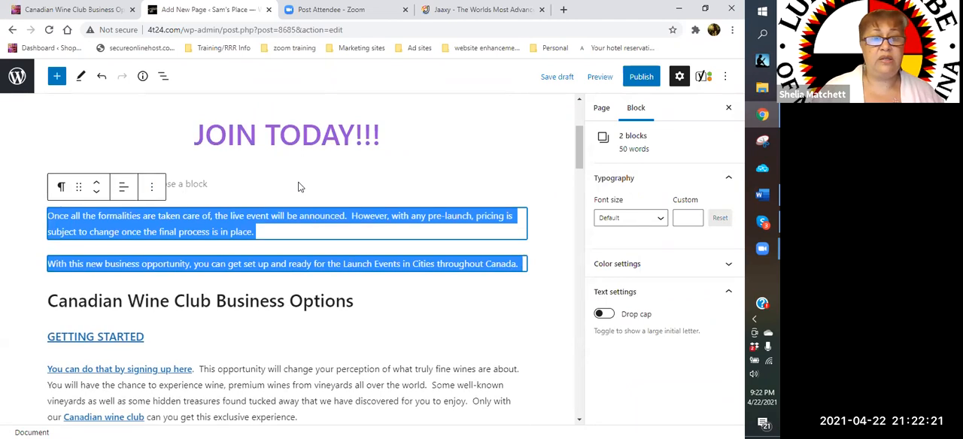
scroll(298, 187, "up", 2)
scroll(298, 187, "down", 1)
left_click(151, 247)
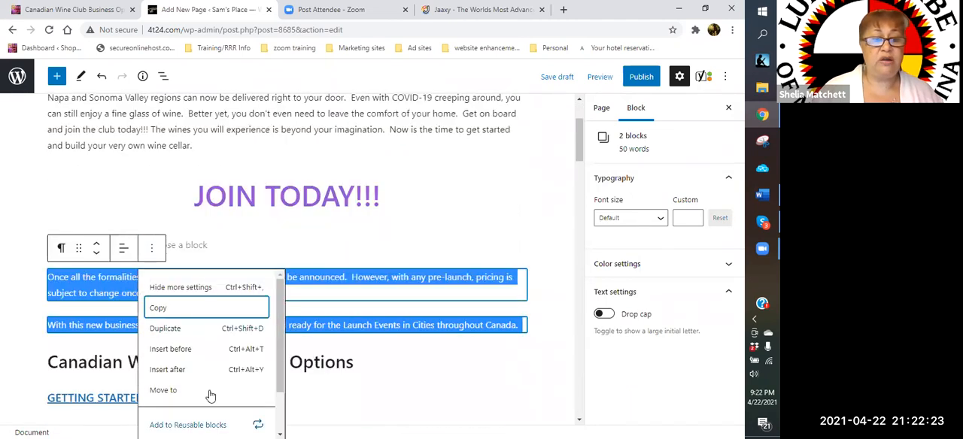
scroll(210, 397, "down", 1)
left_click(188, 424)
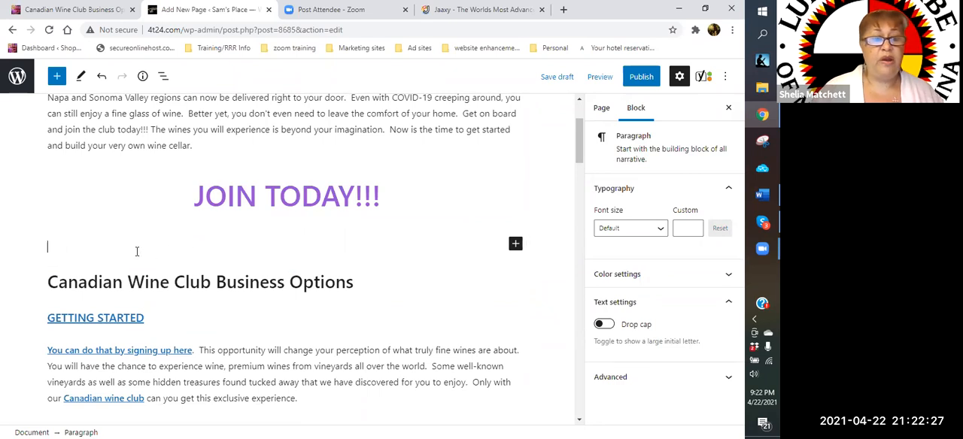
key("BackSpace")
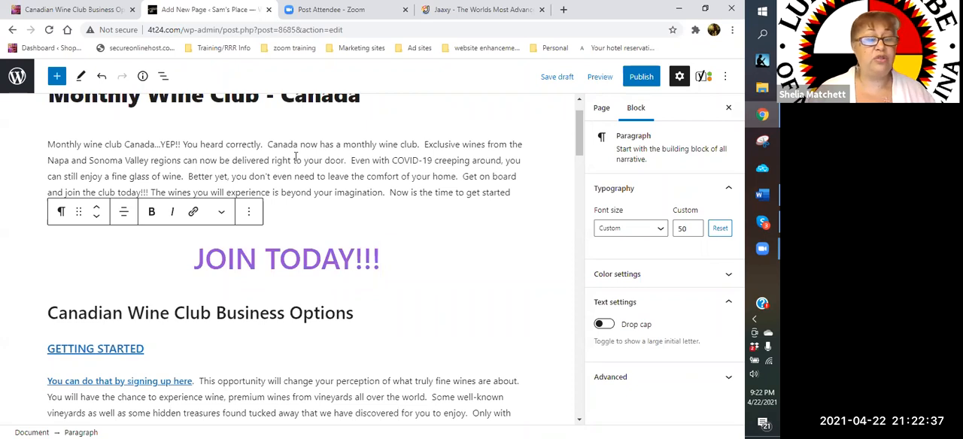
- Replace the heading text "Canadian Wine Club Business Options" with "Fine wines In Canada"
scroll(295, 157, "down", 2)
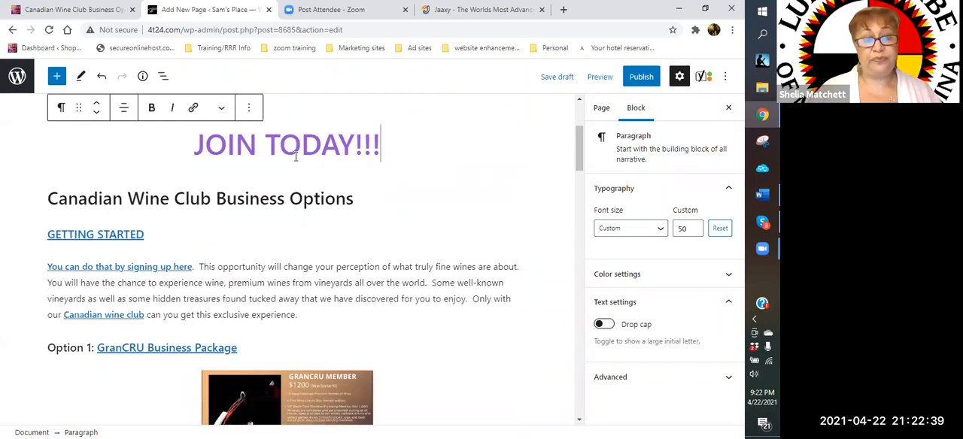
scroll(294, 154, "up", 1)
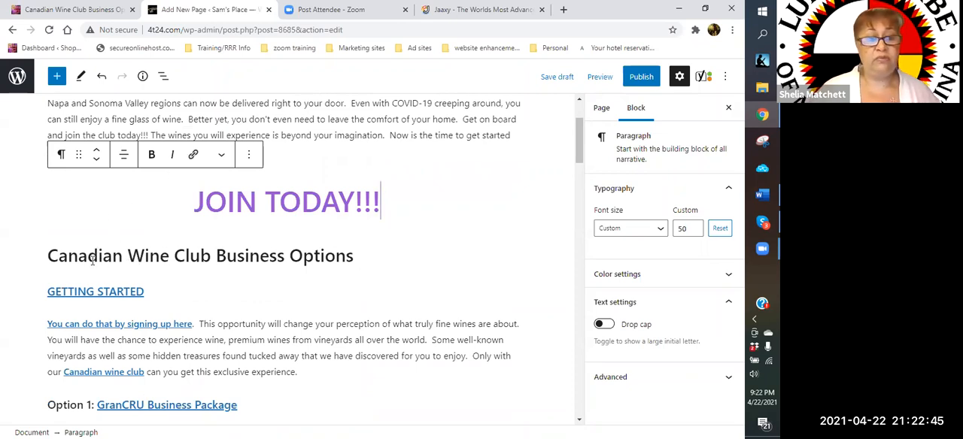
left_click_drag(49, 255, 211, 256)
left_click_drag(284, 249, 360, 261)
key("BackSpace")
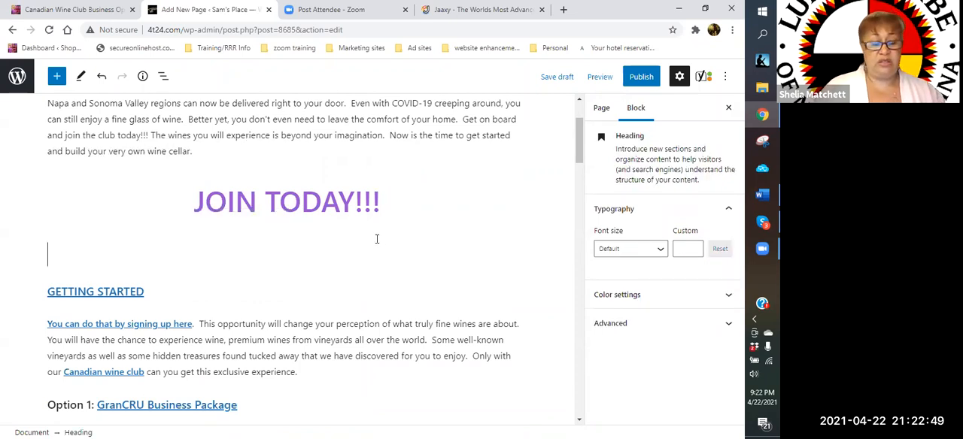
type("W")
key("BackSpace")
type("Fine wines IN")
key("BackSpace")
type("n Canada")
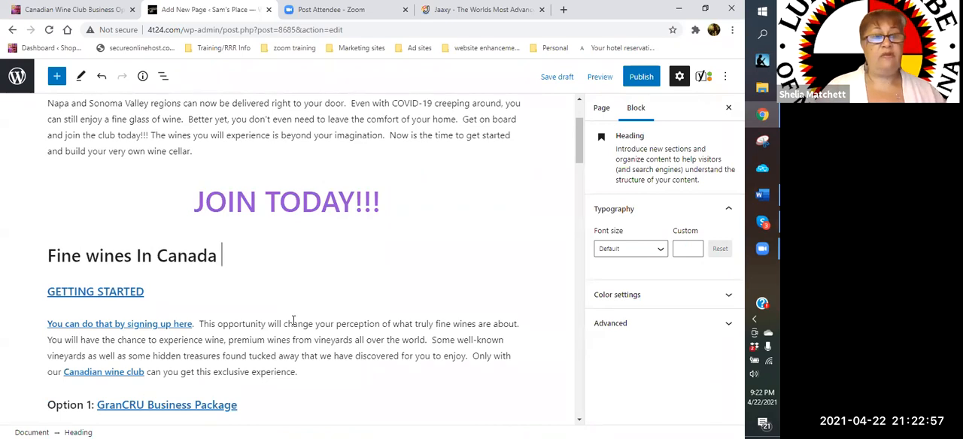
- Replace the lowercase "w" of "wines" in the heading with a capital "W"
left_click(99, 256)
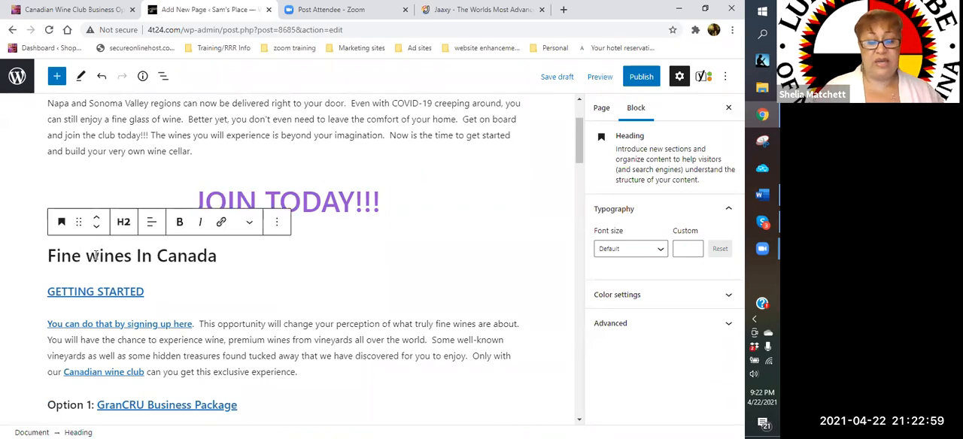
key("BackSpace")
type("N")
key("BackSpace")
key("Delete")
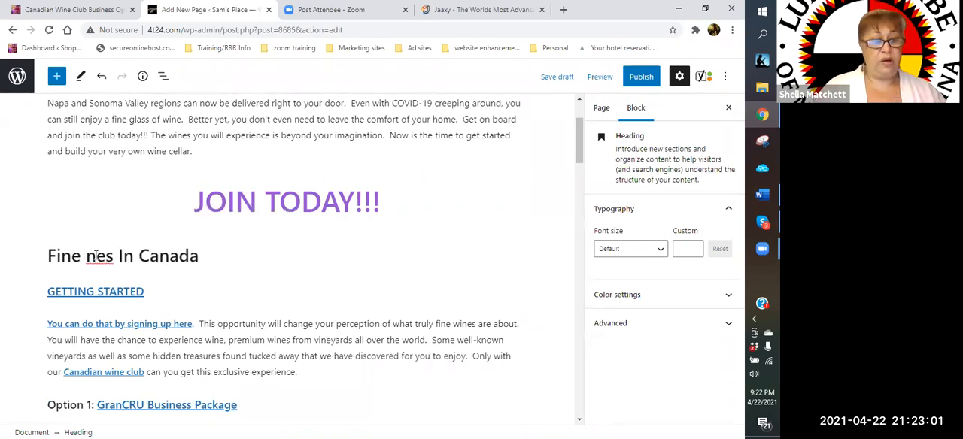
type("W")
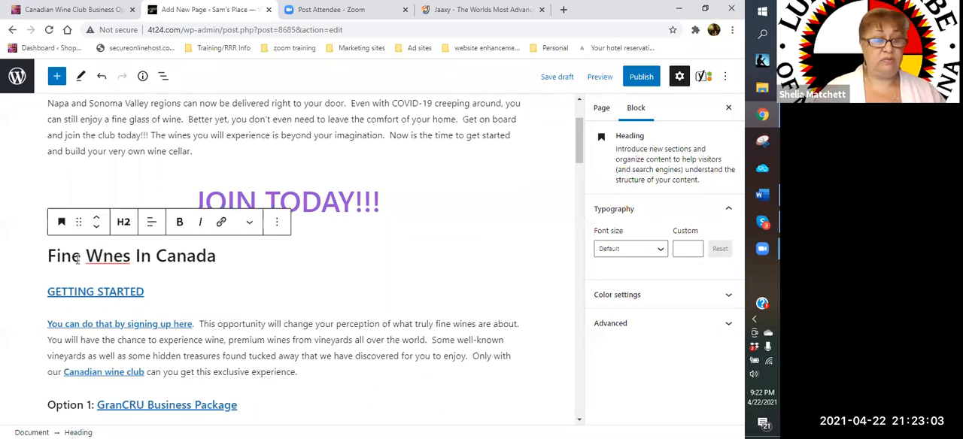
- Replace "Fine" with "Napa Valley" and restore the missing "i" so the heading reads "Napa Valley Wines In Canada"
key("BackSpace")
key("BackSpace")
key("BackSpace")
key("BackSpace")
type("Napa Va")
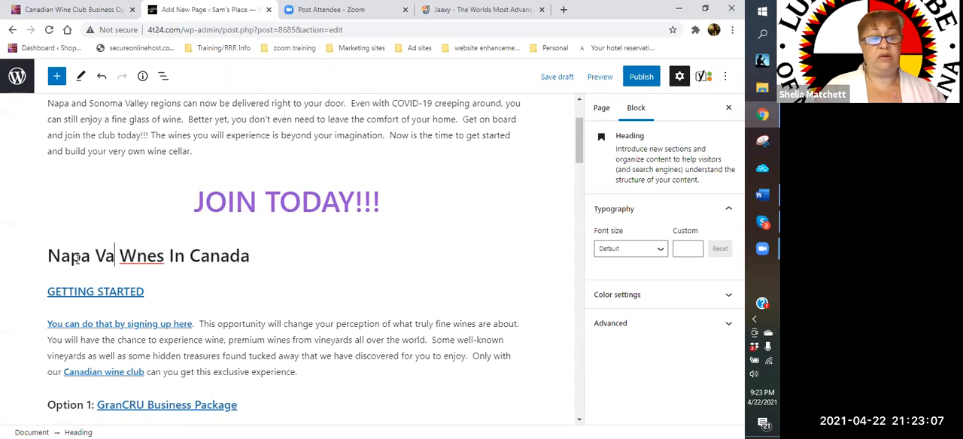
type("lley")
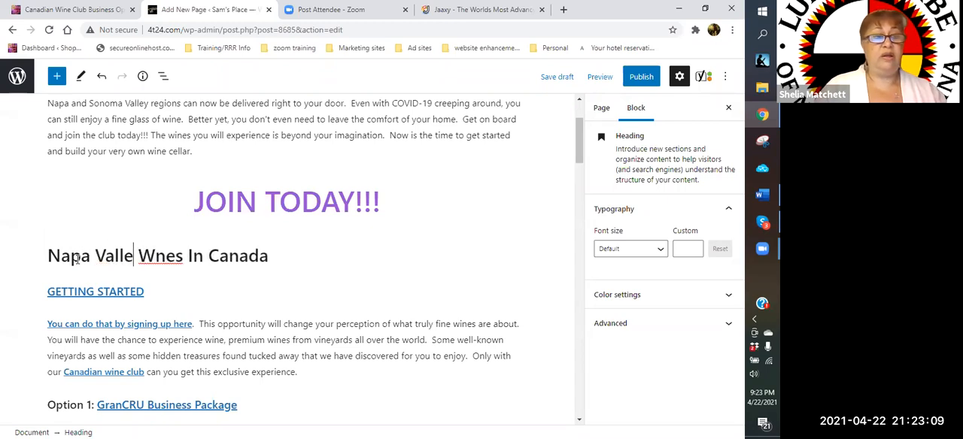
left_click(167, 257)
type("i")
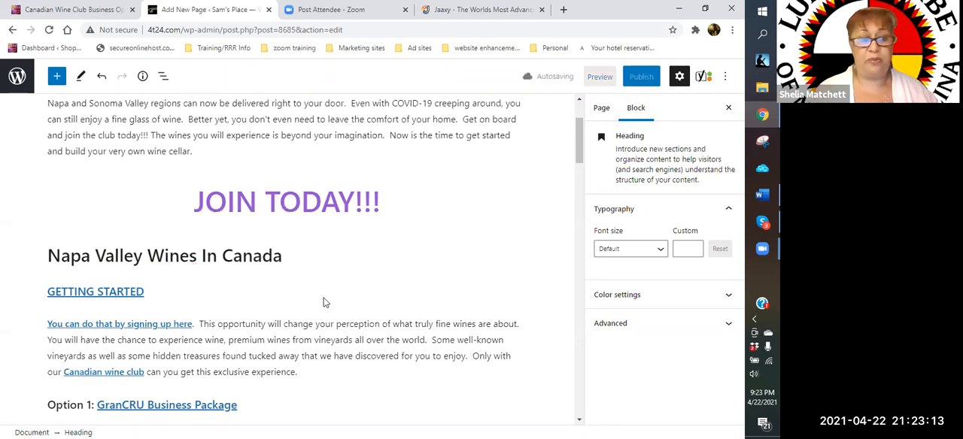
- Extend the end of the "Napa Valley Wines In Canada" heading with a dash
left_click(299, 259)
type("-")
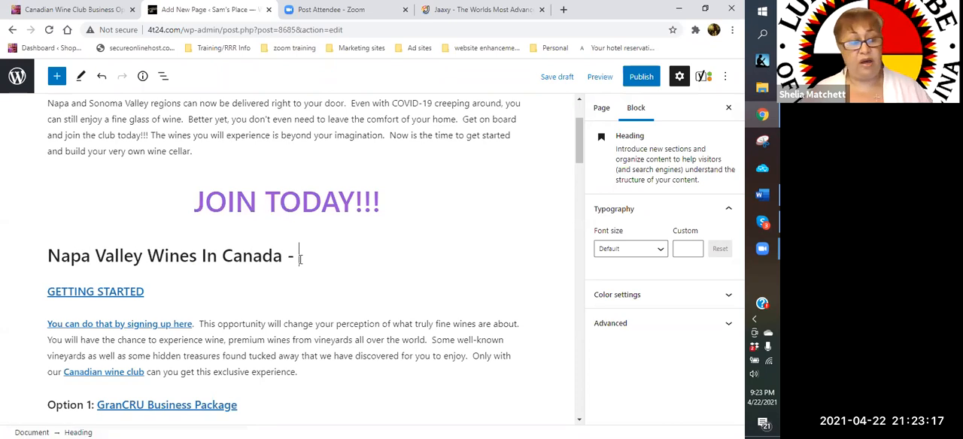
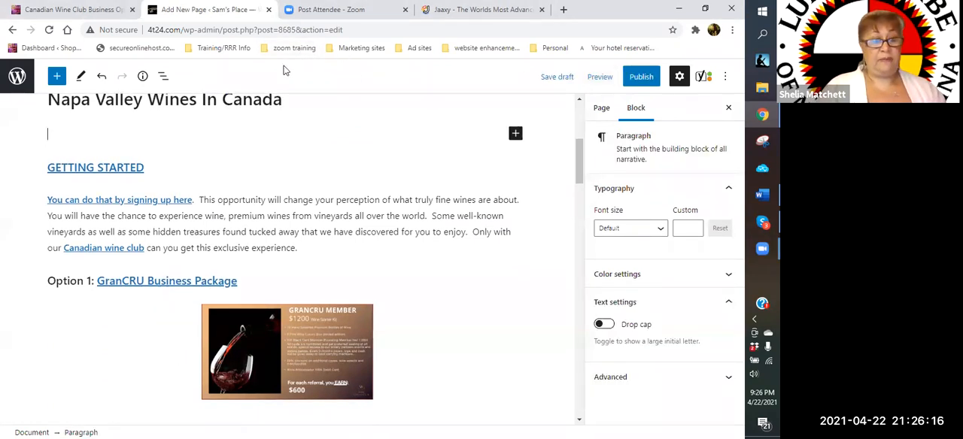
- Begin the paragraph under the Napa Valley heading with "Napa Valley wines are available in Canada for your enjoyment."
type("Nappy")
key("BackSpace")
key("BackSpace")
type("a Valley")
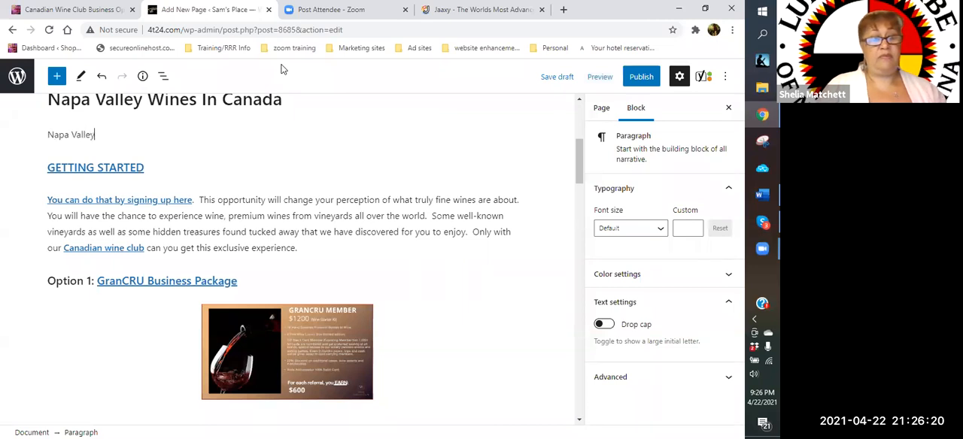
type(" wines are avaia")
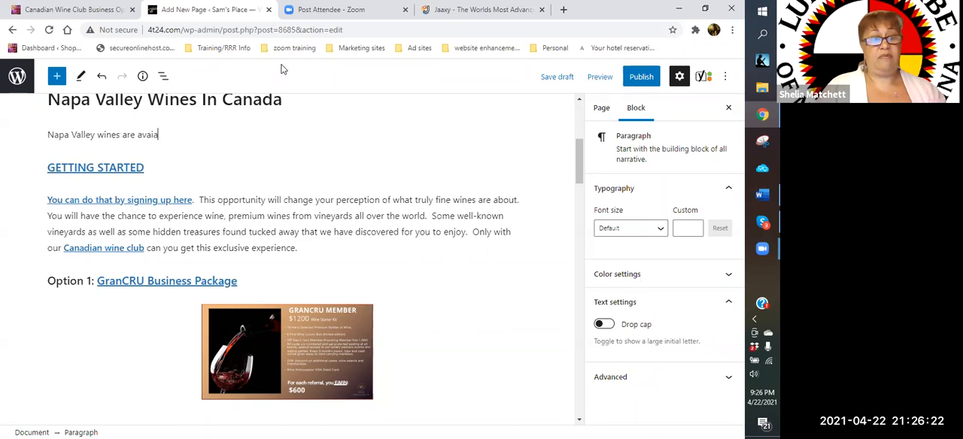
key("BackSpace")
type("labe in")
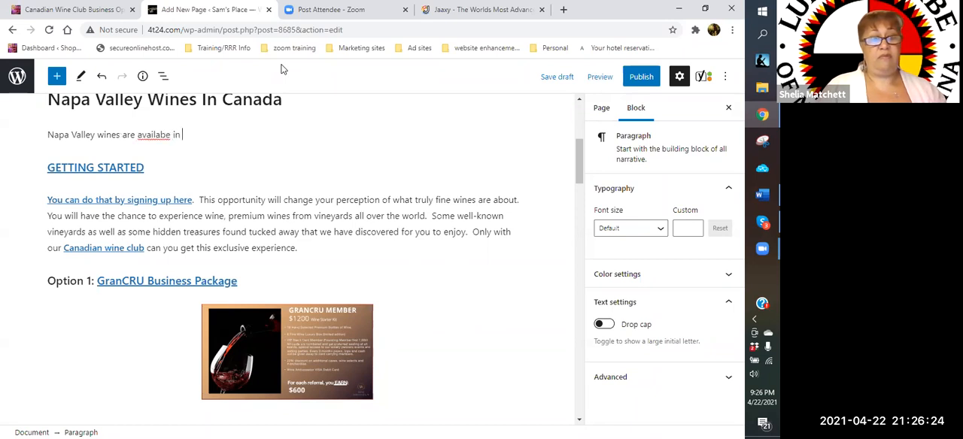
key("BackSpace")
key("BackSpace")
type("le in Canada fo")
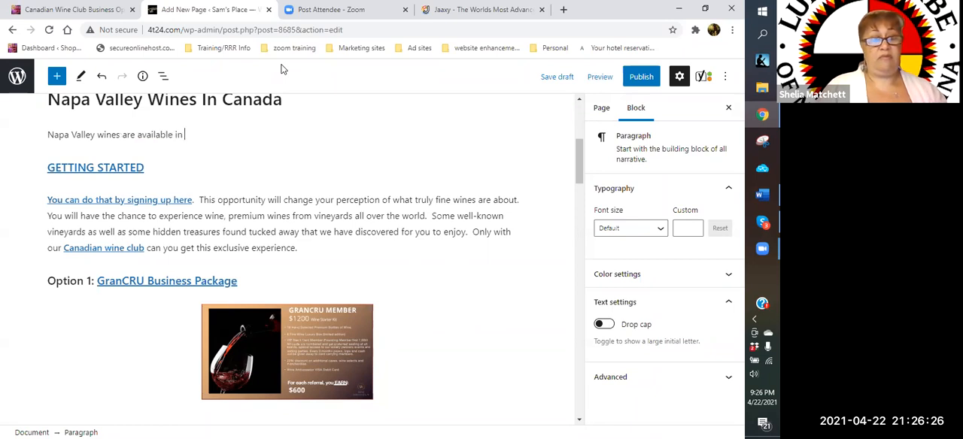
type("r you")
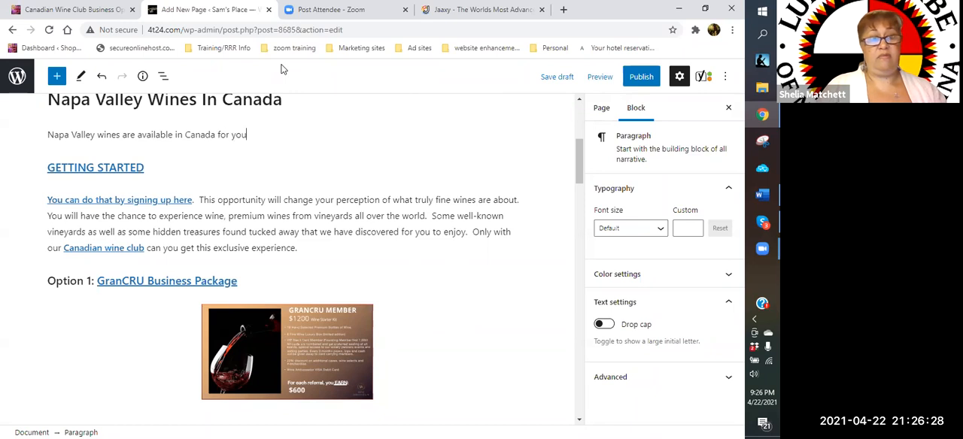
type("r enjoyment.  Wit")
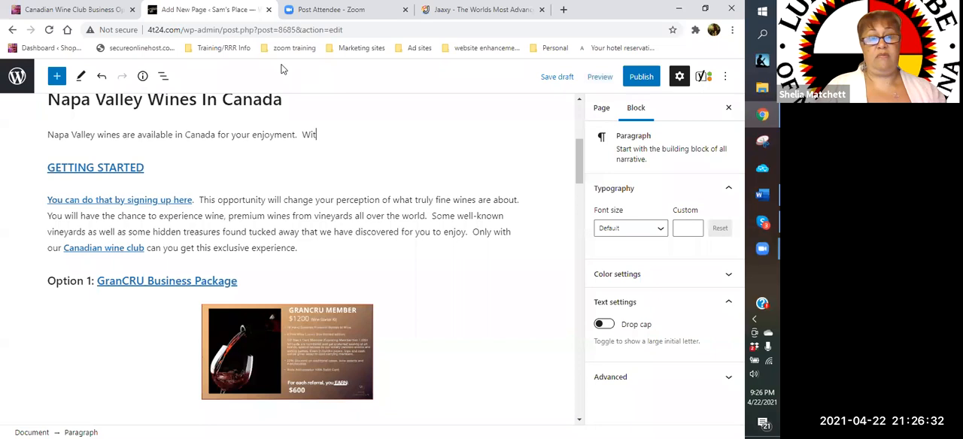
type("h our am")
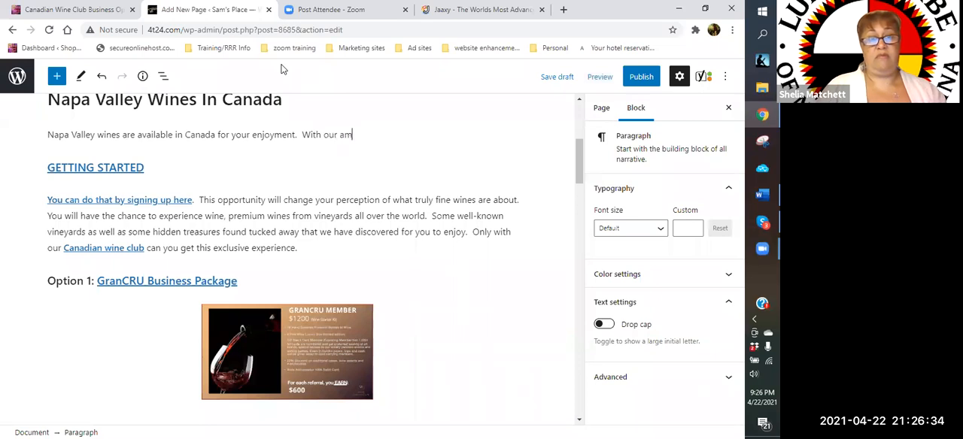
type("azing wine ")
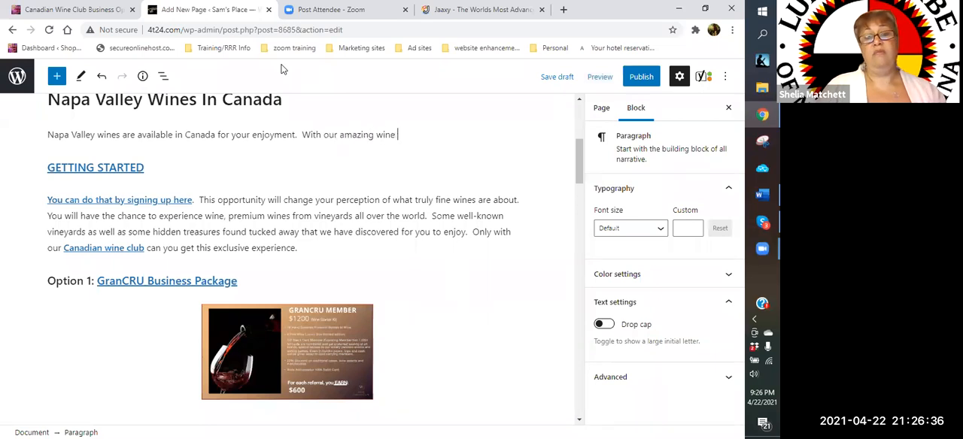
type("of the month club, we are")
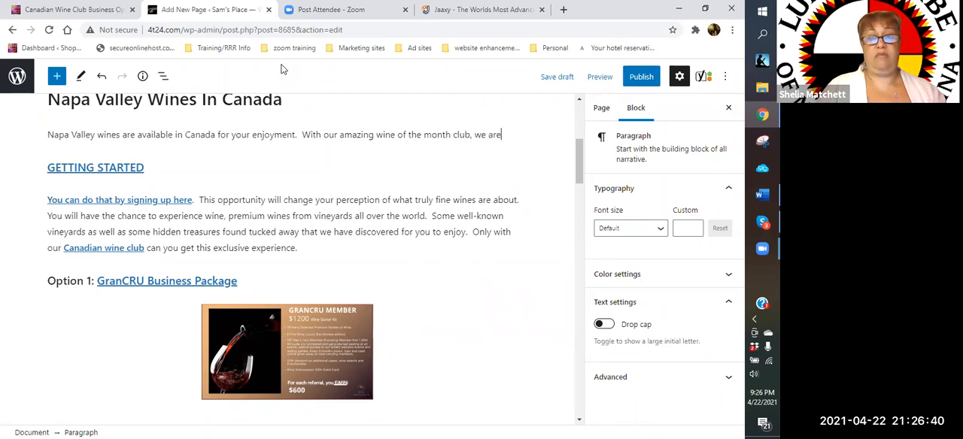
type(" now a")
- Continue the paragraph with "With our amazing wine of the month club, we are now able to offer these amazing wines so that"
key("BackSpace")
type("now able to offer these a")
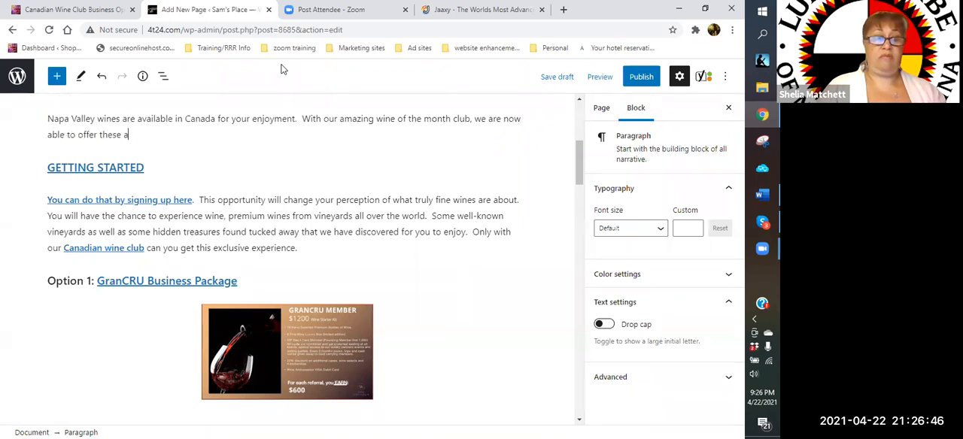
type("mazing wine")
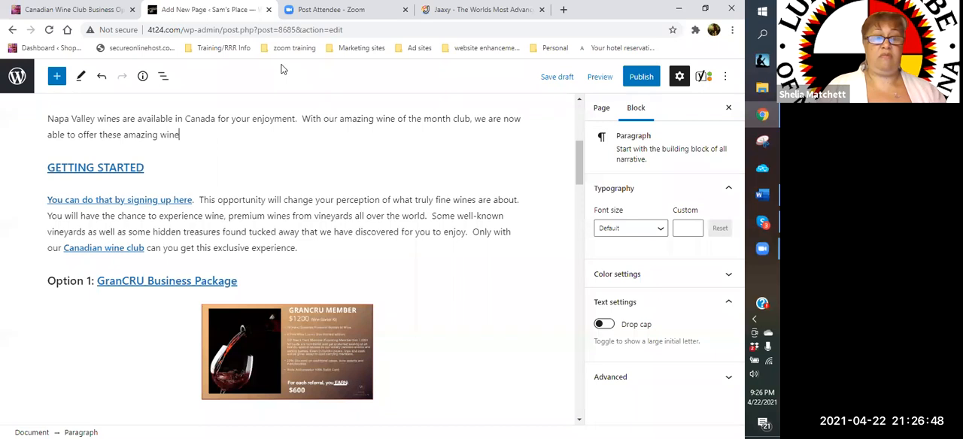
type("s so that ")
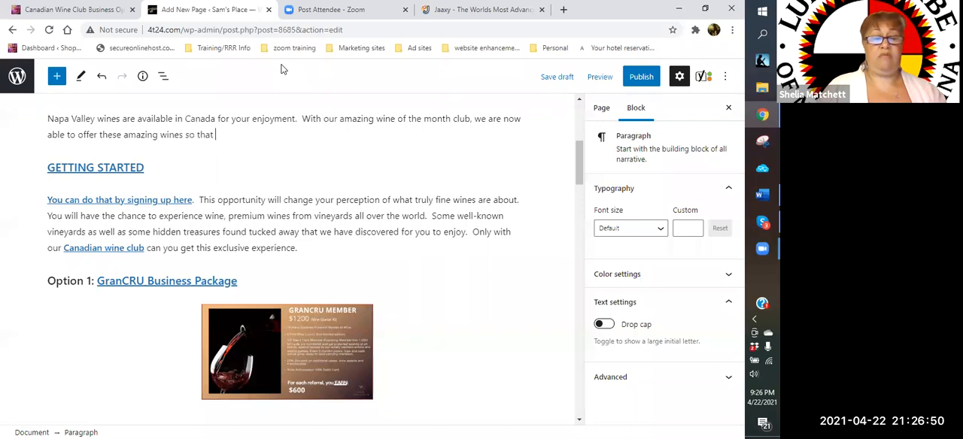
type("a morth of the")
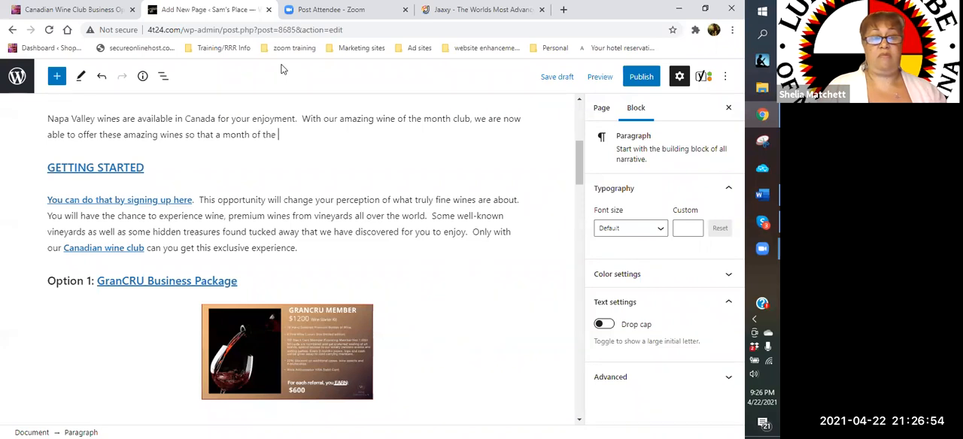
- Continue the unfinished sentence after "so that" with the phrase "a monthly wine club"
key("BackSpace")
key("BackSpace")
key("BackSpace")
key("BackSpace")
key("BackSpace")
key("BackSpace")
key("BackSpace")
key("BackSpace")
key("BackSpace")
key("BackSpace")
key("BackSpace")
key("BackSpace")
key("BackSpace")
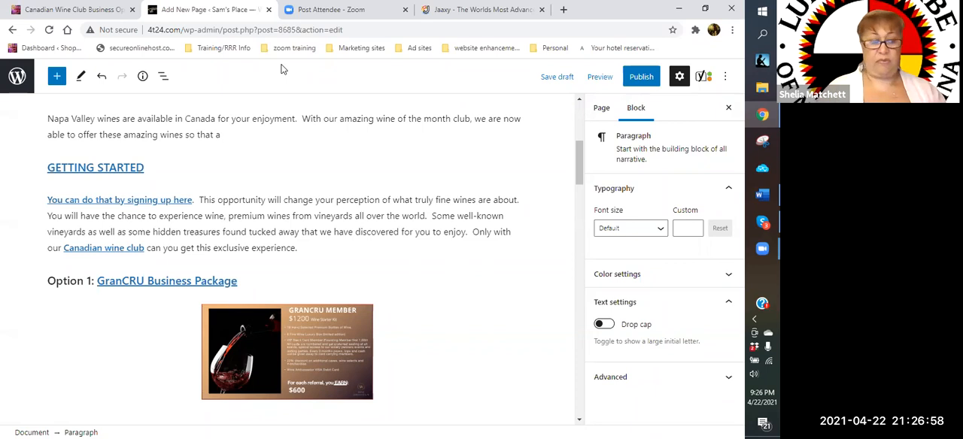
scroll(385, 131, "up", 4)
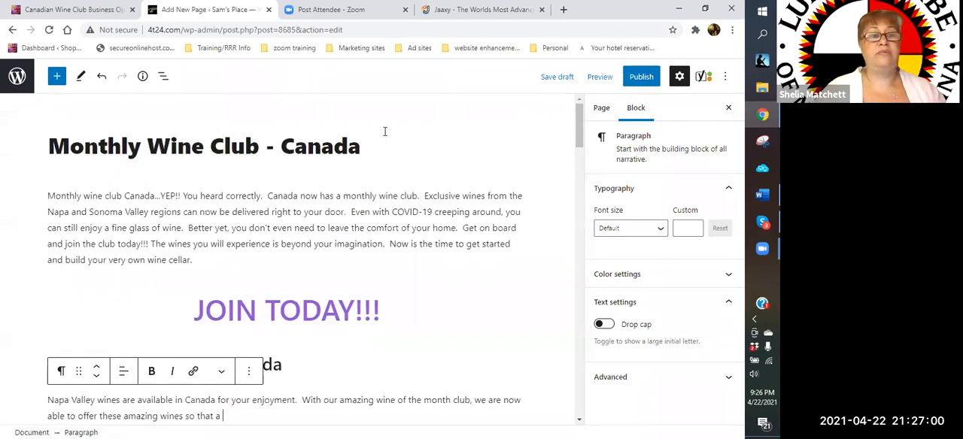
scroll(282, 155, "down", 4)
type("montly wine")
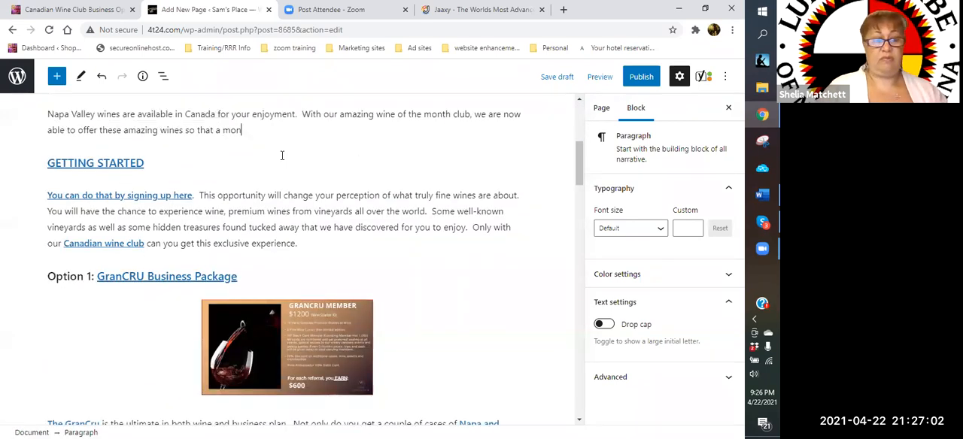
key("BackSpace")
key("BackSpace")
key("BackSpace")
key("BackSpace")
key("BackSpace")
key("BackSpace")
type("hly wine club")
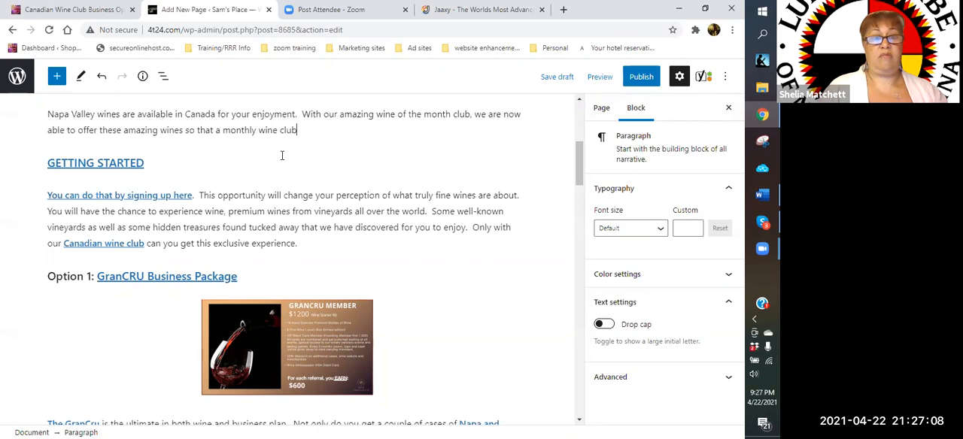
type(" is ava")
type("ialbe")
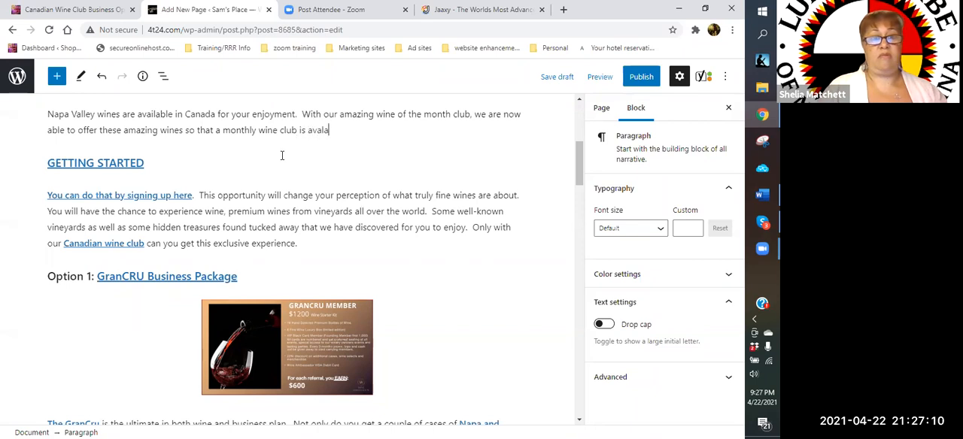
- Finish the sentence about the monthly wine club with "is available in Canada."
key("BackSpace")
key("BackSpace")
type("ble in")
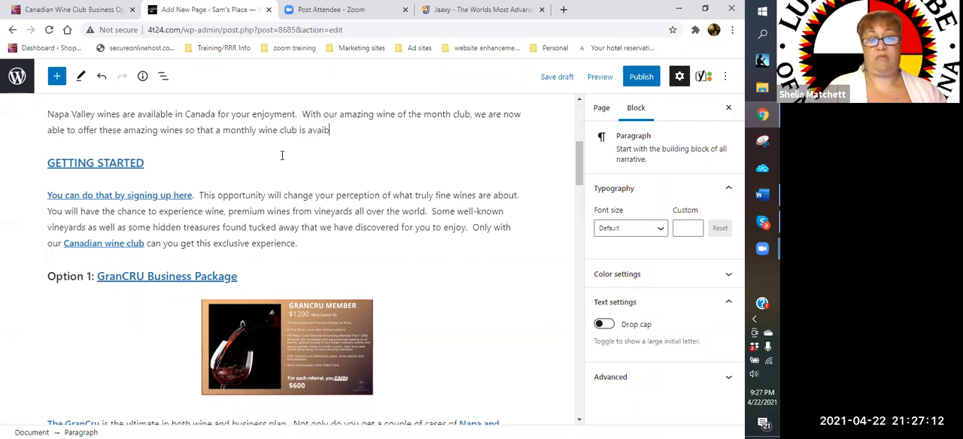
key("BackSpace")
key("BackSpace")
key("BackSpace")
key("BackSpace")
key("BackSpace")
key("BackSpace")
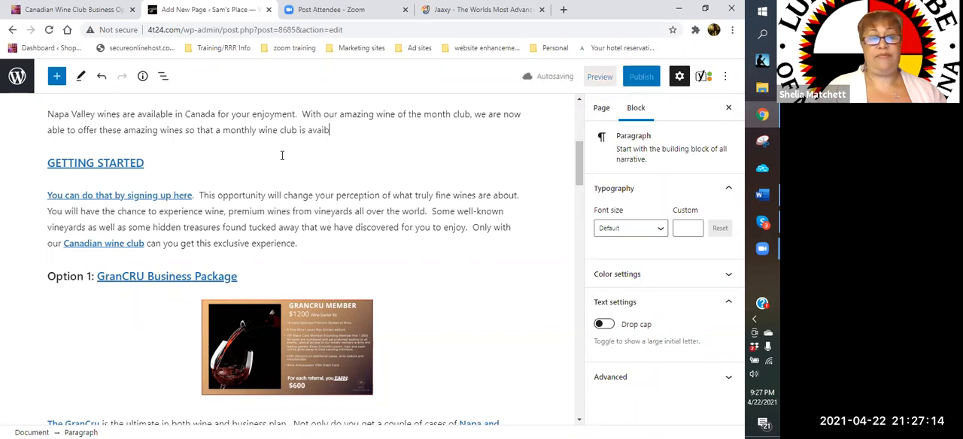
type("lable in Canada.")
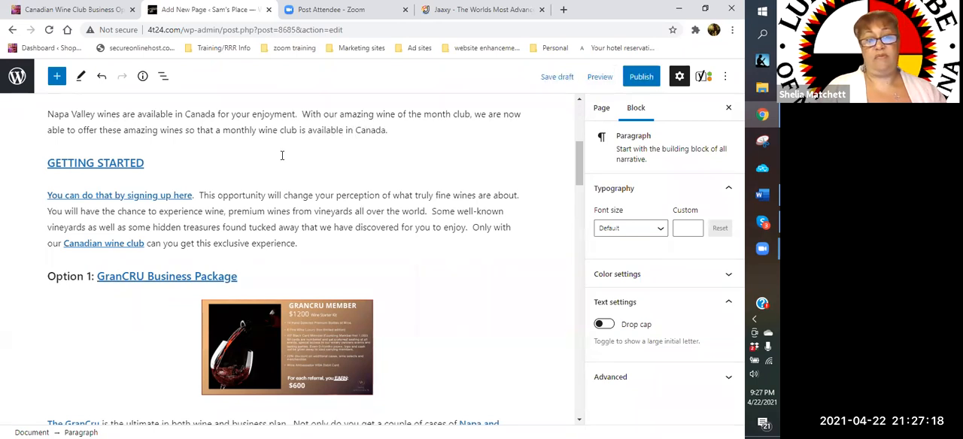
left_click(282, 156)
type("You")
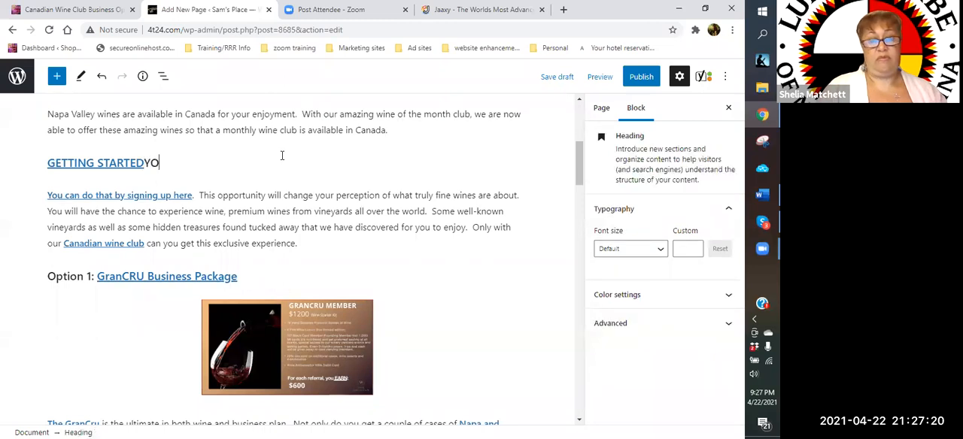
key("BackSpace")
key("BackSpace")
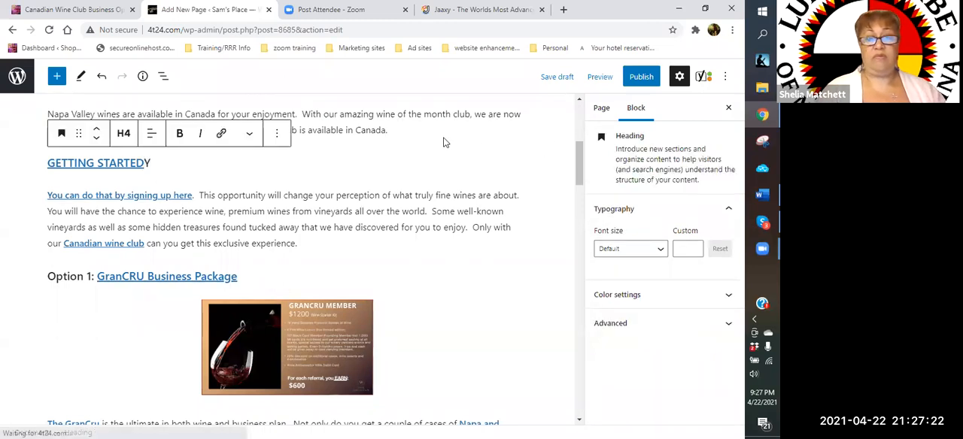
- Add "You heard correctly...Monthly wine club Canada." at the end of the Napa Valley paragraph
left_click(408, 129)
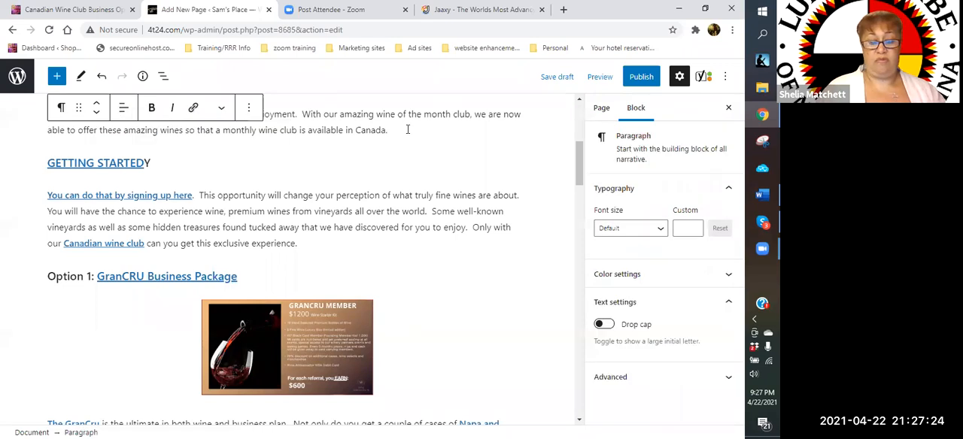
type("You h")
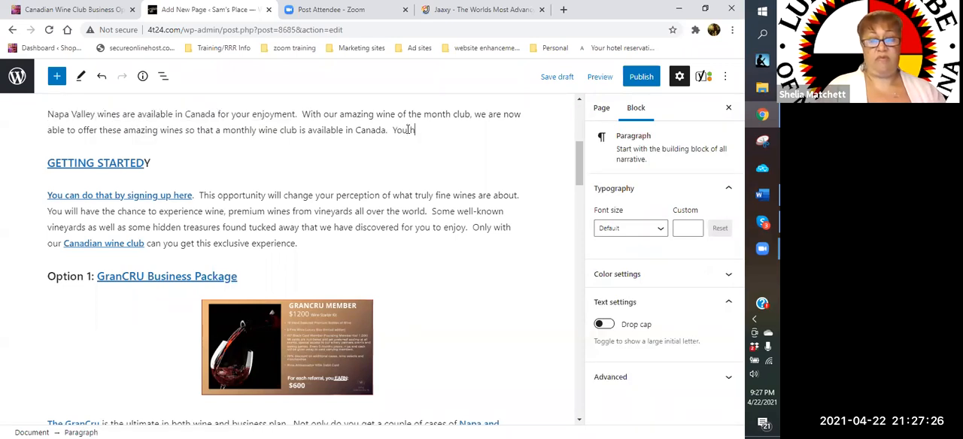
type("eard correctly...")
type("Month")
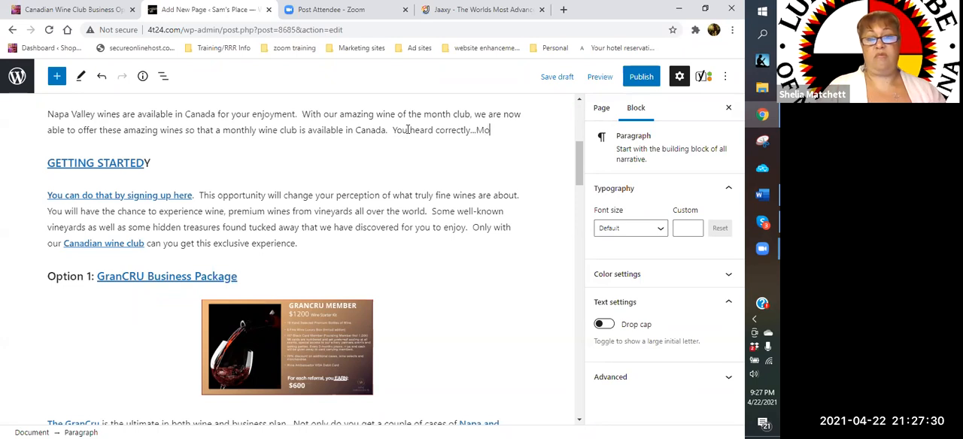
type("ly wine clu")
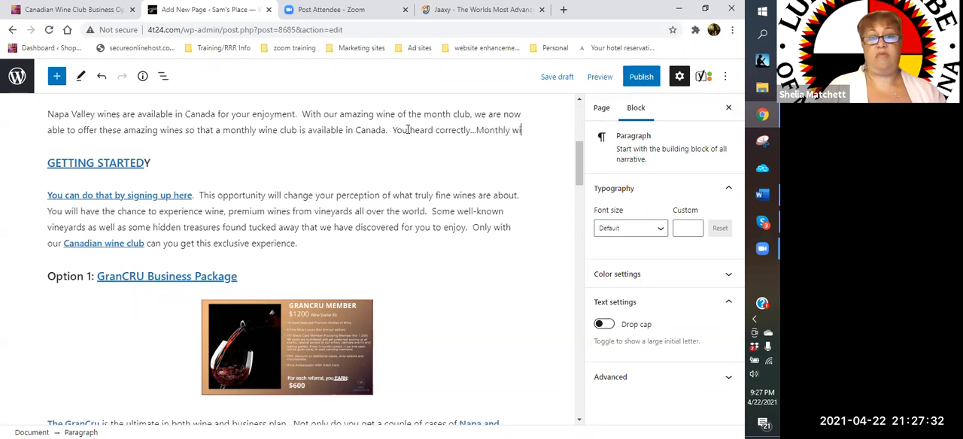
type("b --")
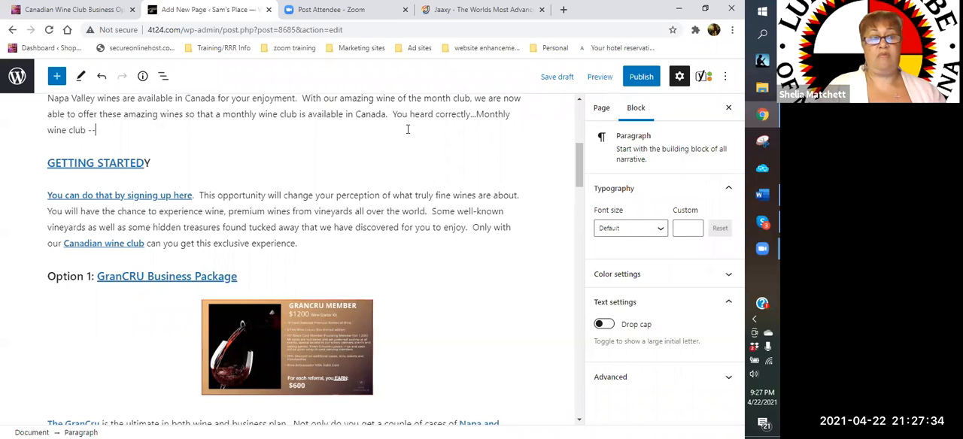
key("BackSpace")
type("Ca")
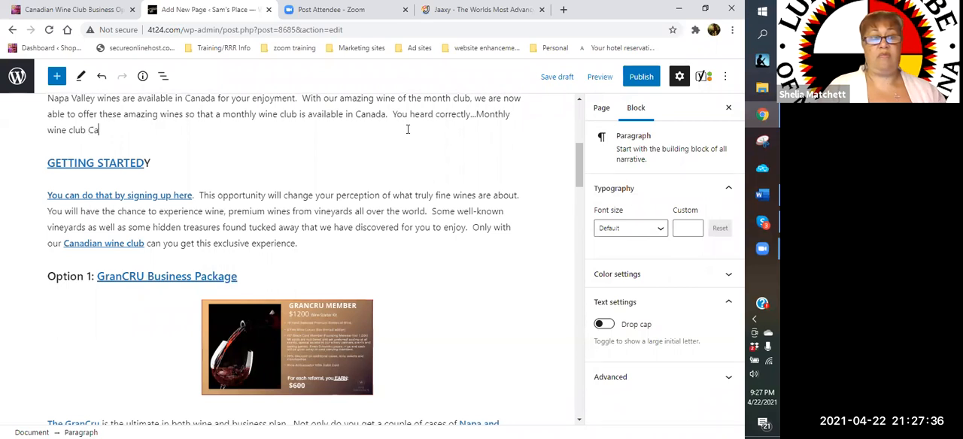
type("nada.  Has a")
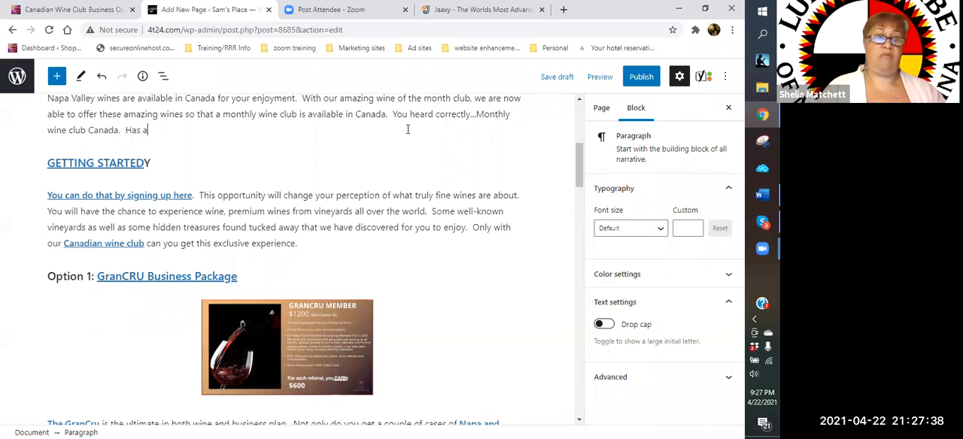
type(" nice nng t")
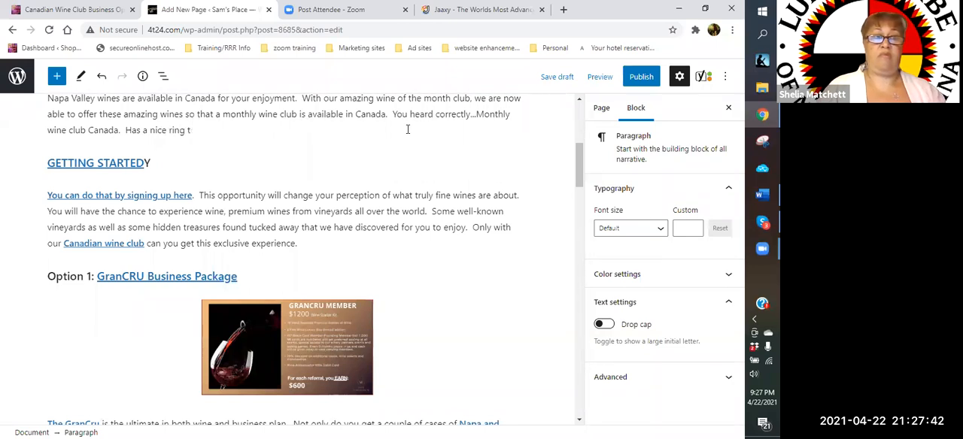
type("o it doesn")
- Complete the question as "Has a nice ring to it doesn't it" after the "Monthly wine club Canada" phrase
key("BackSpace")
type("n't it")
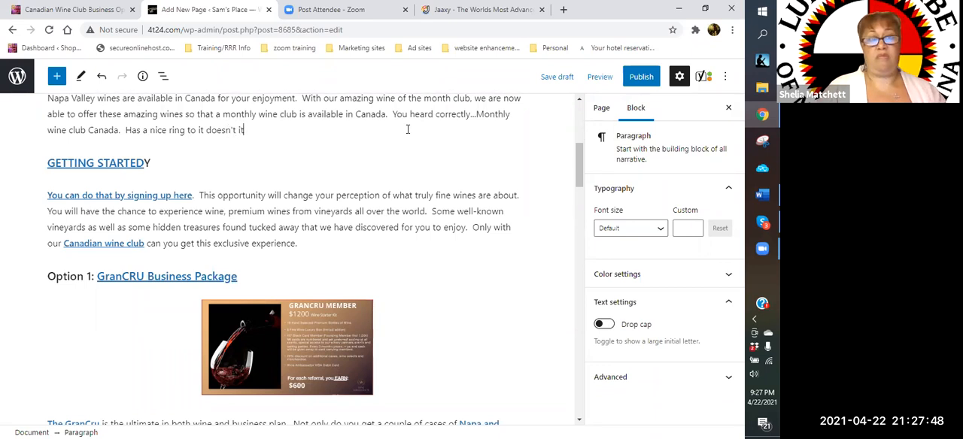
type("?  You ")
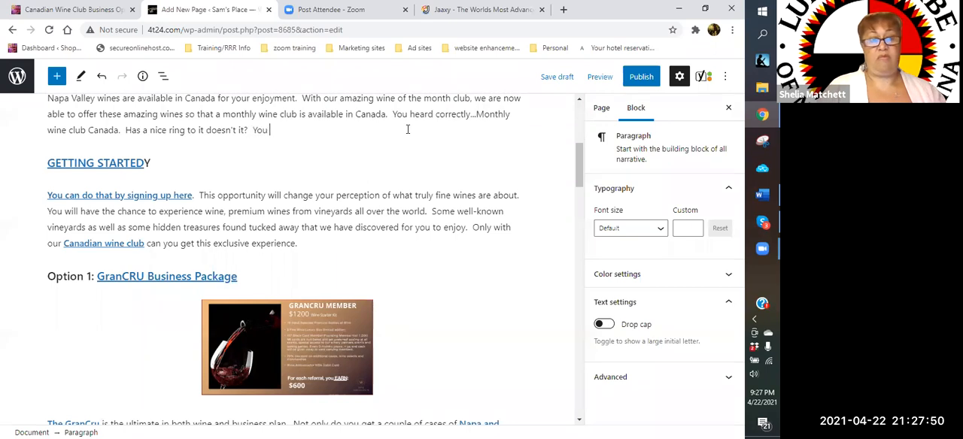
type("can be a part of this an")
- End the question with a question mark and begin the sentence "You can be a part of this wonderful"
key("BackSpace")
key("BackSpace")
type("wonderful")
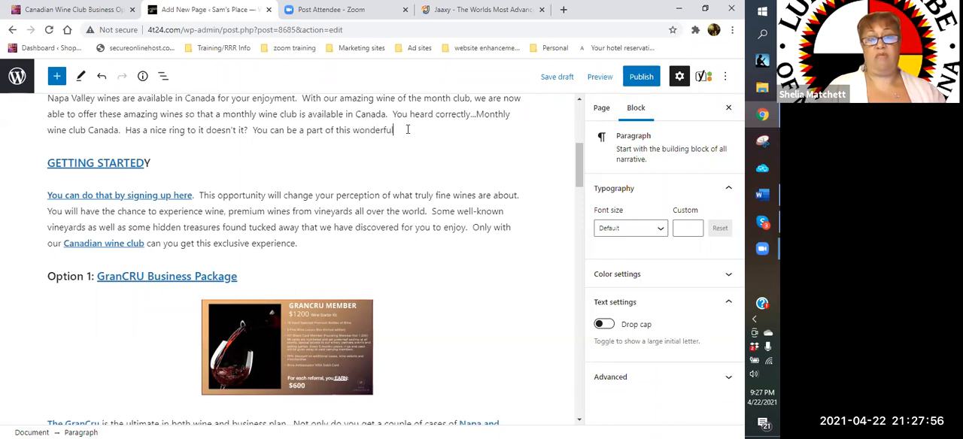
type(" club and invite you")
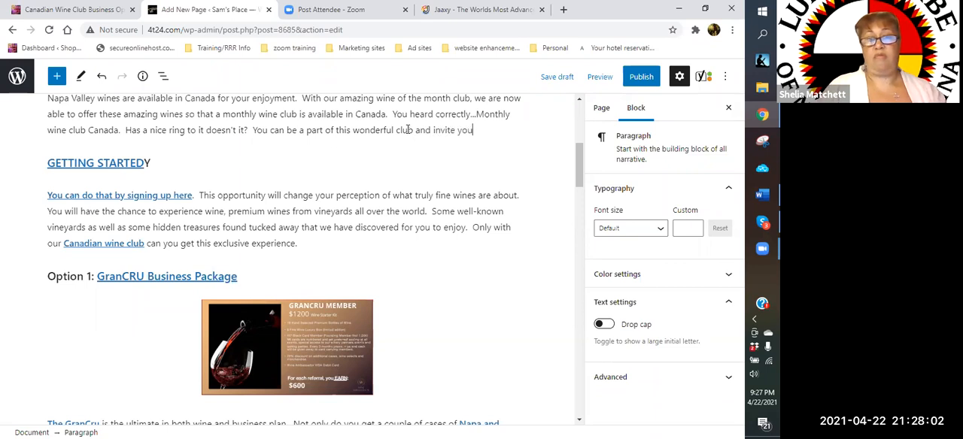
type("r firend")
- Continue the sentence after "wonderful" with "club and invite your friends to join with you"
key("BackSpace")
key("BackSpace")
key("BackSpace")
type("is wonderful club and invite your friends to")
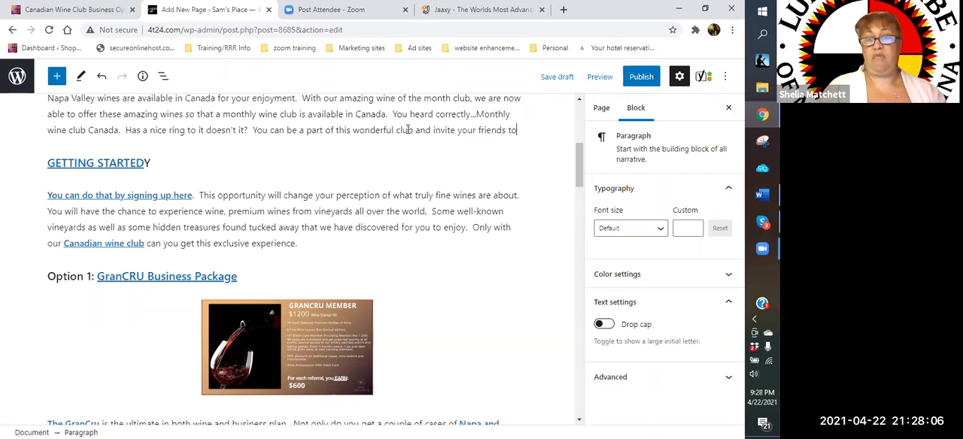
type(" join with you")
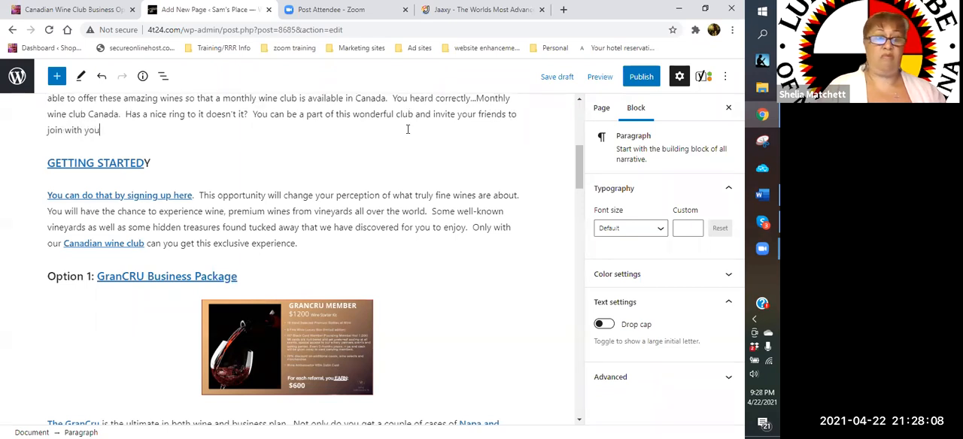
type(".  Did I ment")
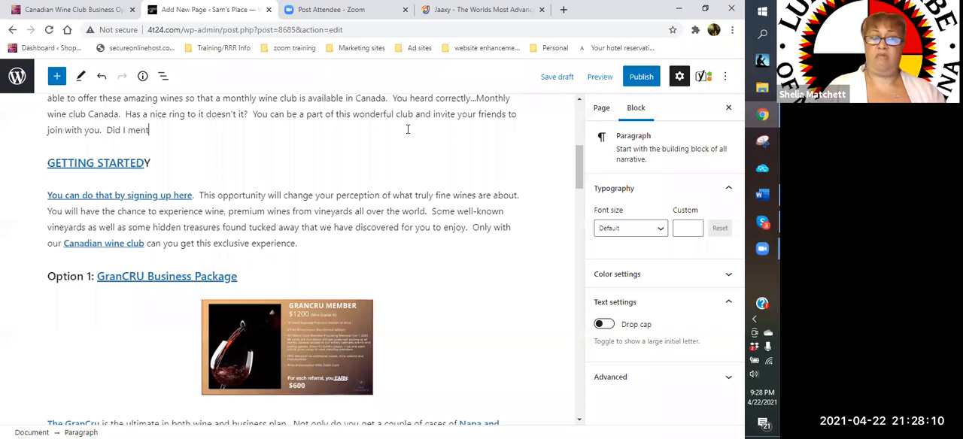
type("ion that this c")
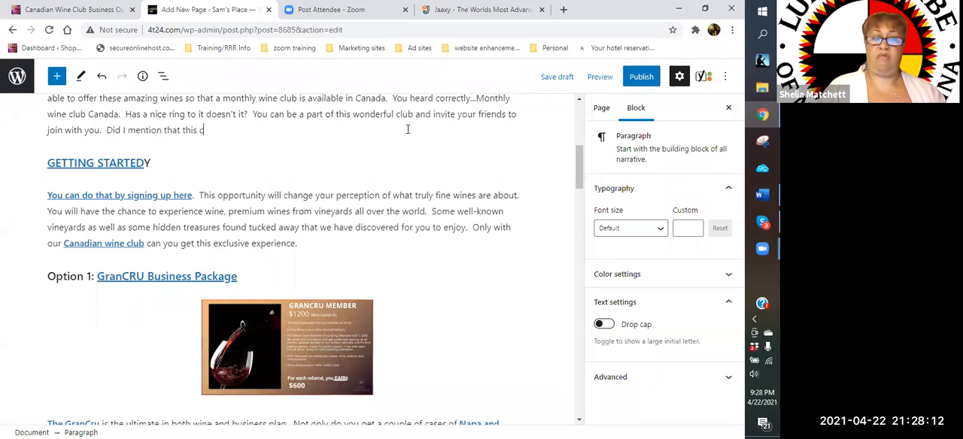
type("lub comes ")
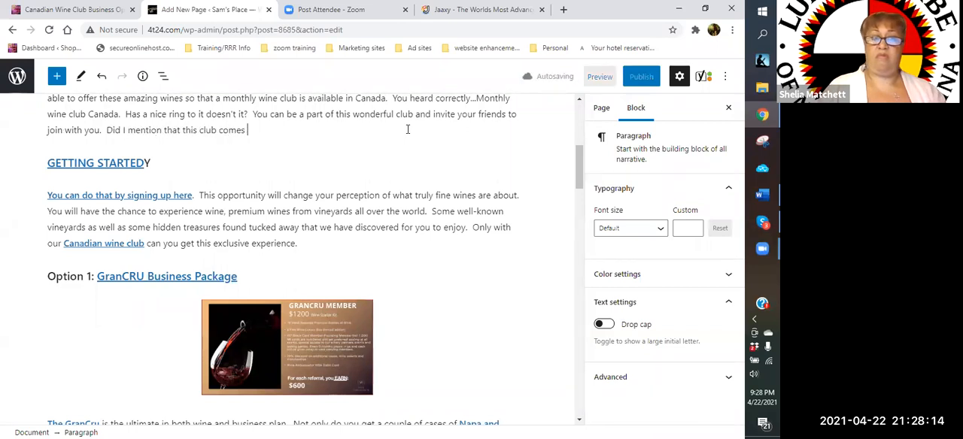
type("with some amazin")
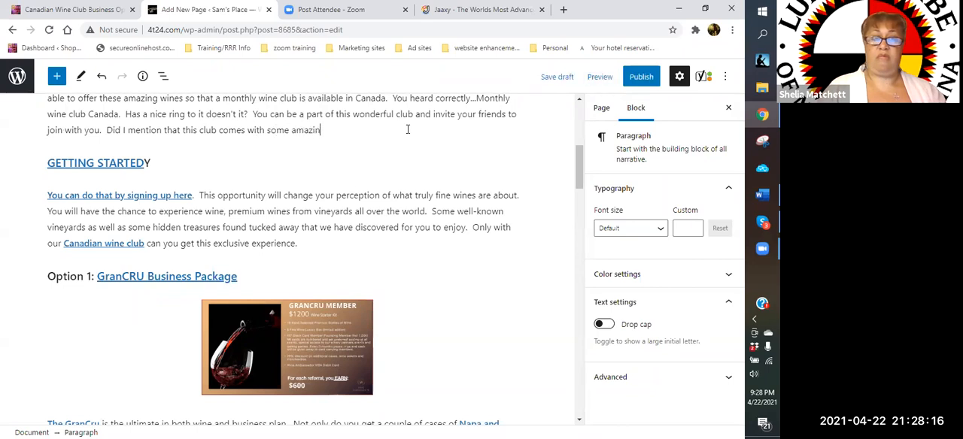
type("g benefits.")
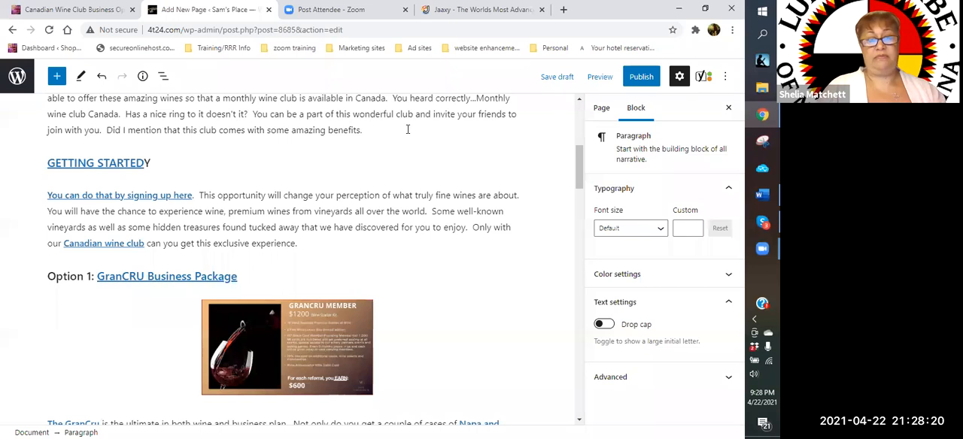
type("  Let me e")
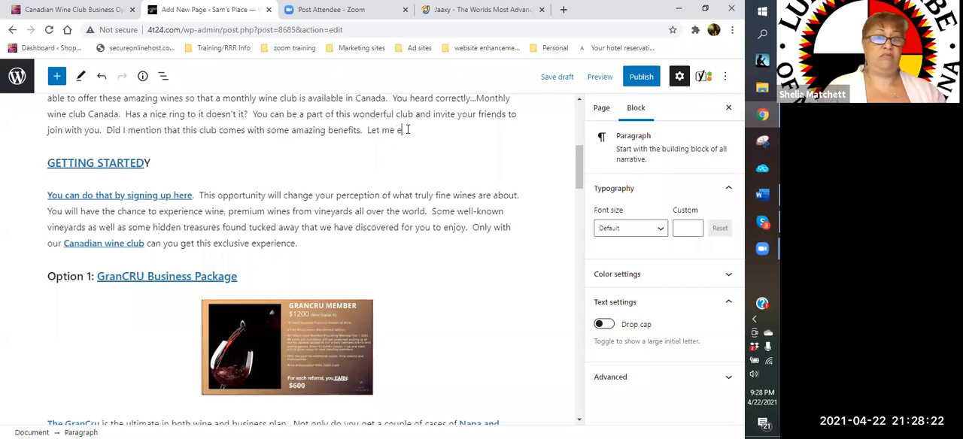
type("xplain.")
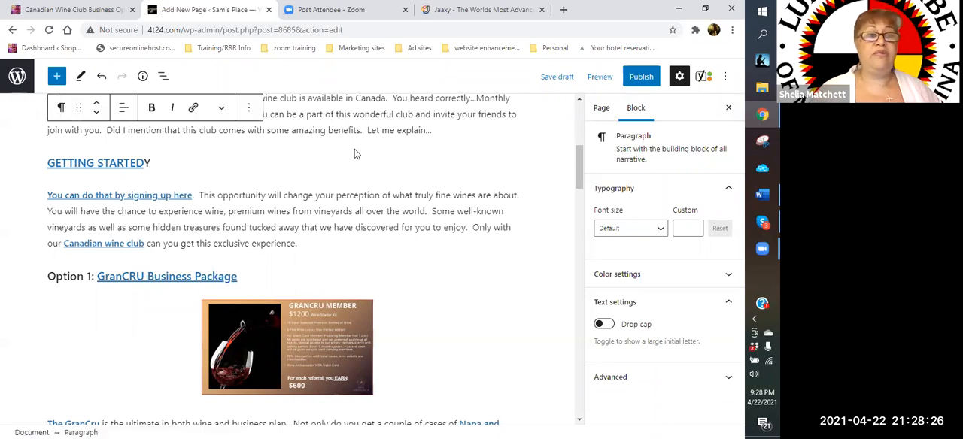
- Review the page from the Napa Valley paragraph through the GETTING STARTED section and the three business package options
scroll(355, 148, "up", 2)
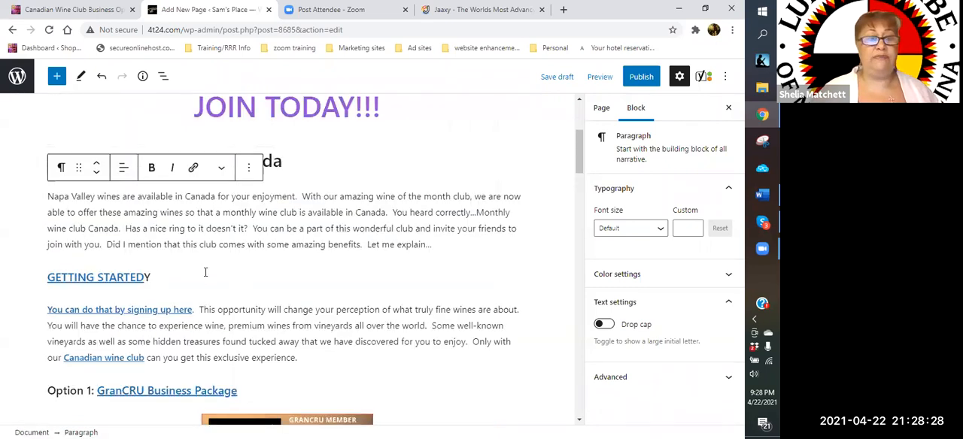
scroll(184, 245, "down", 1)
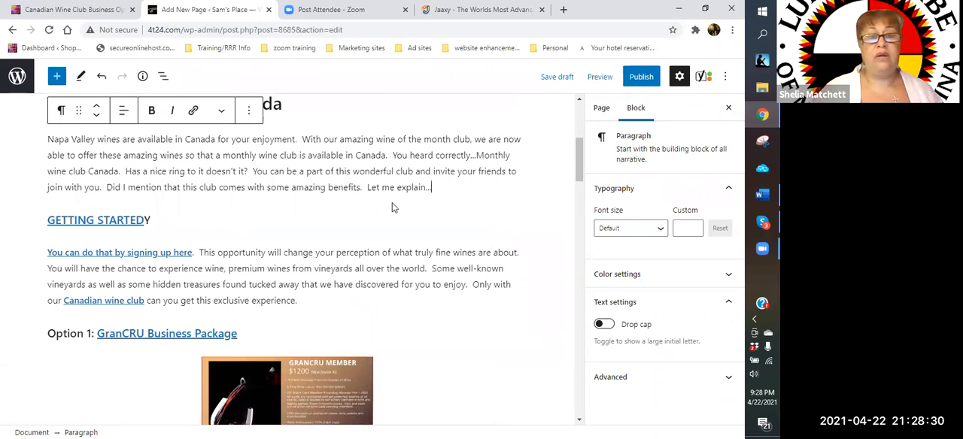
left_click(246, 224)
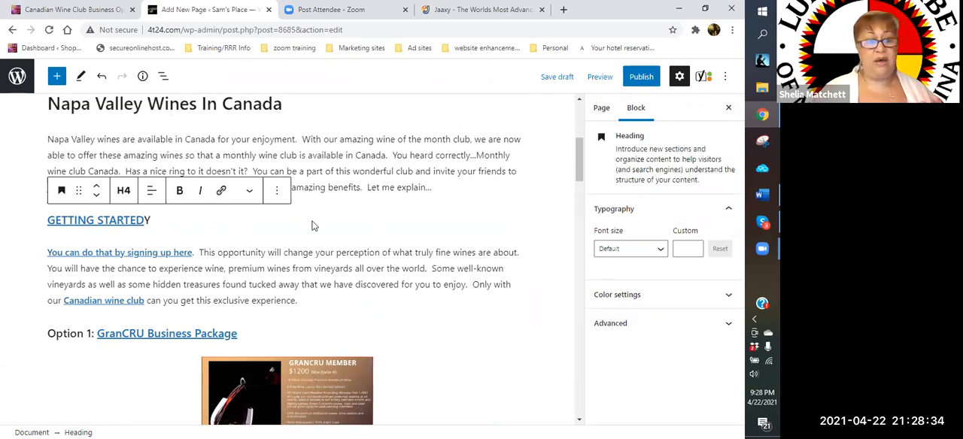
scroll(271, 227, "down", 1)
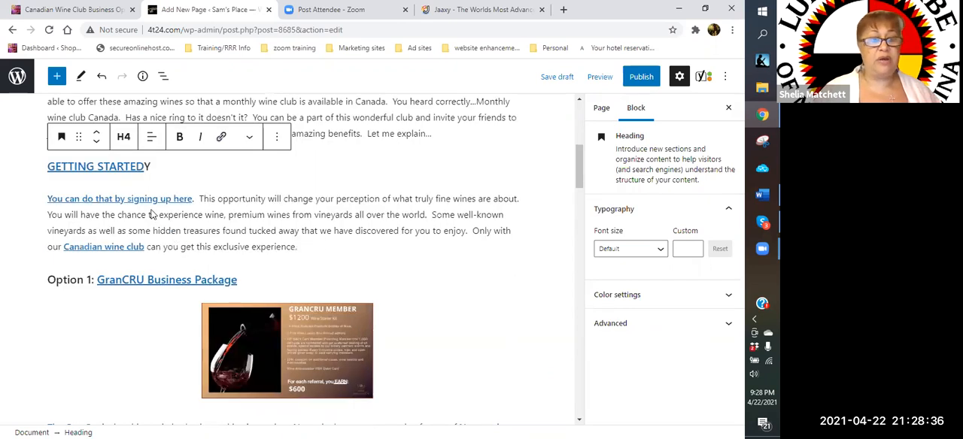
scroll(155, 215, "down", 2)
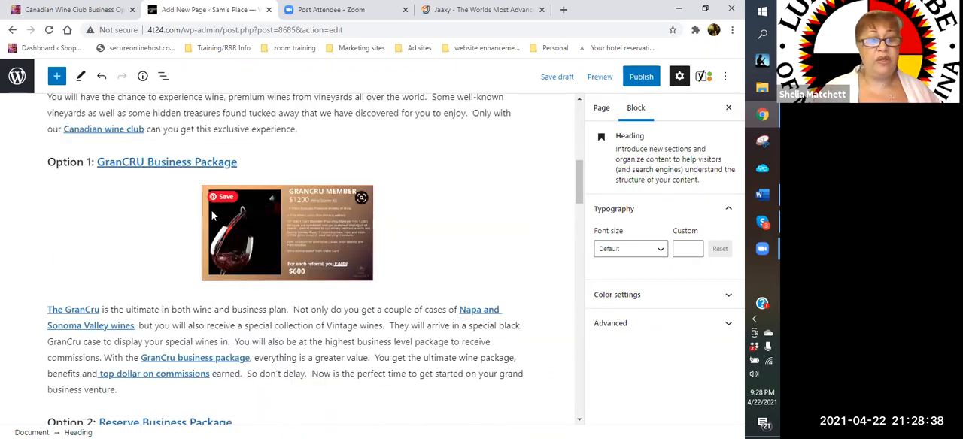
scroll(292, 227, "down", 4)
scroll(293, 226, "up", 1)
scroll(410, 211, "up", 3)
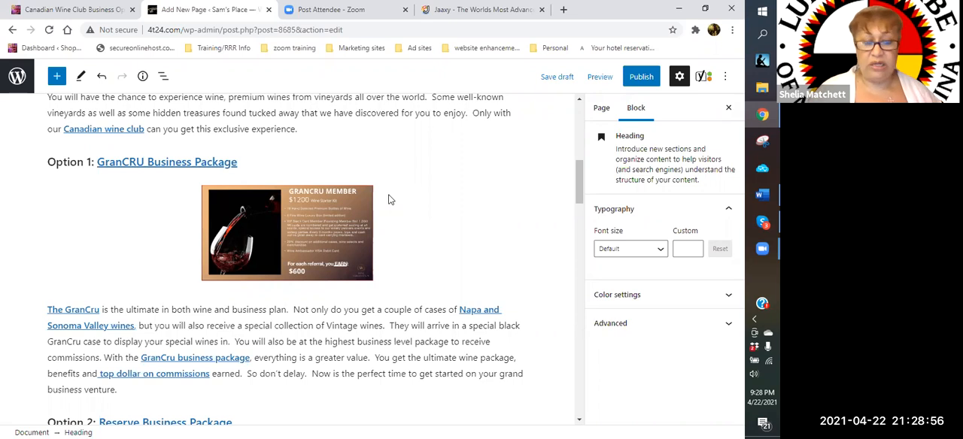
scroll(389, 200, "down", 2)
scroll(380, 173, "down", 1)
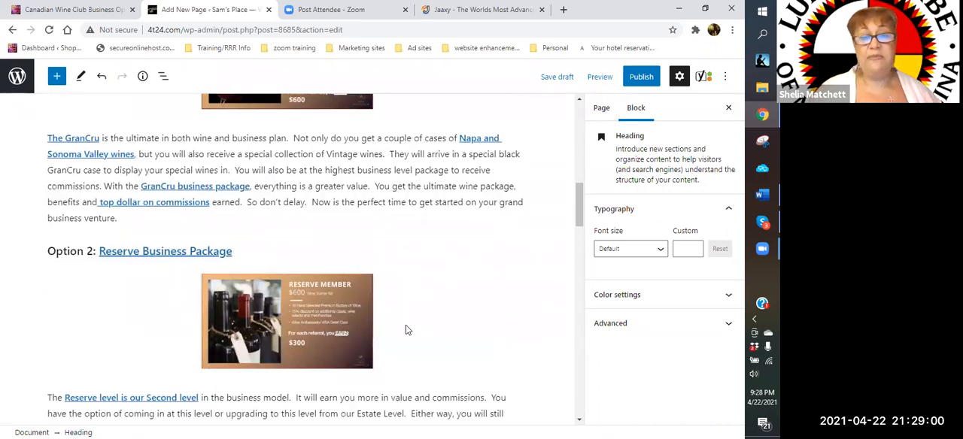
scroll(406, 329, "up", 4)
scroll(405, 330, "down", 4)
scroll(406, 329, "down", 7)
scroll(405, 329, "up", 2)
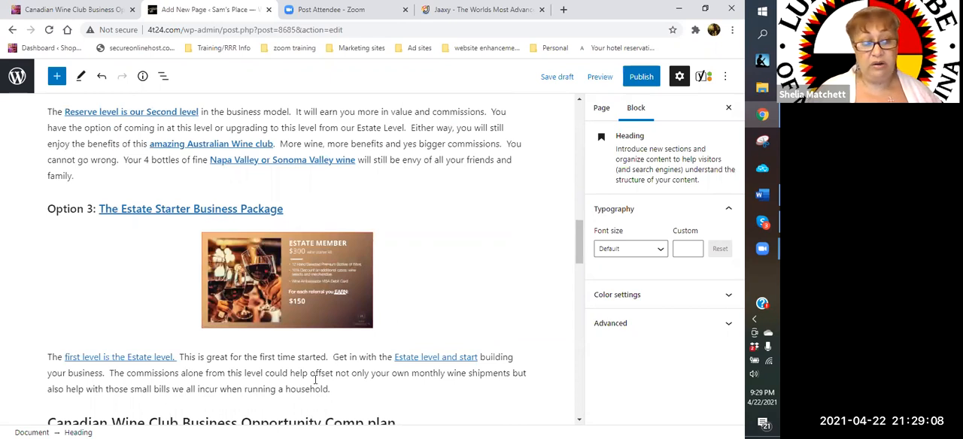
scroll(315, 379, "up", 7)
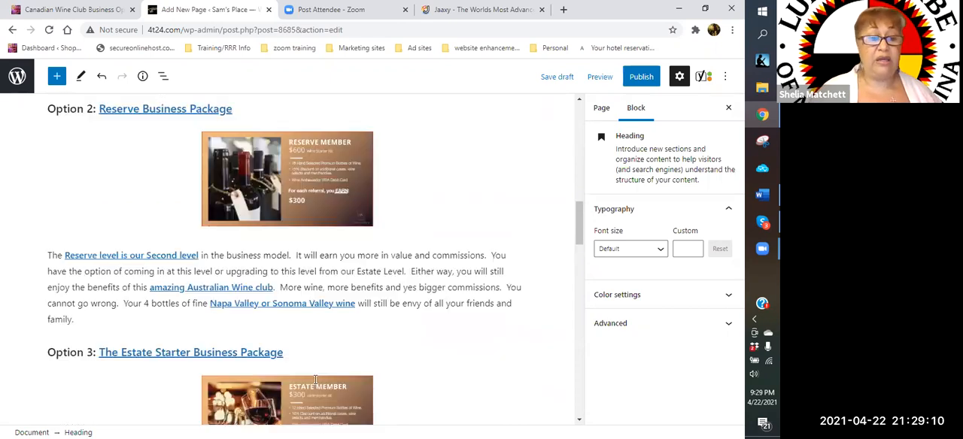
scroll(230, 242, "up", 3)
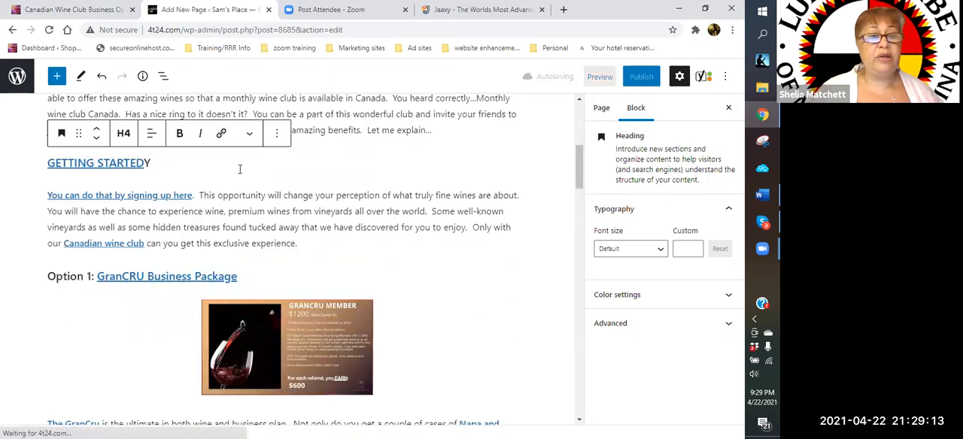
- Remove the stray Y from the heading above the sign-up paragraph so it reads "GETTING STARTED"
left_click(158, 163)
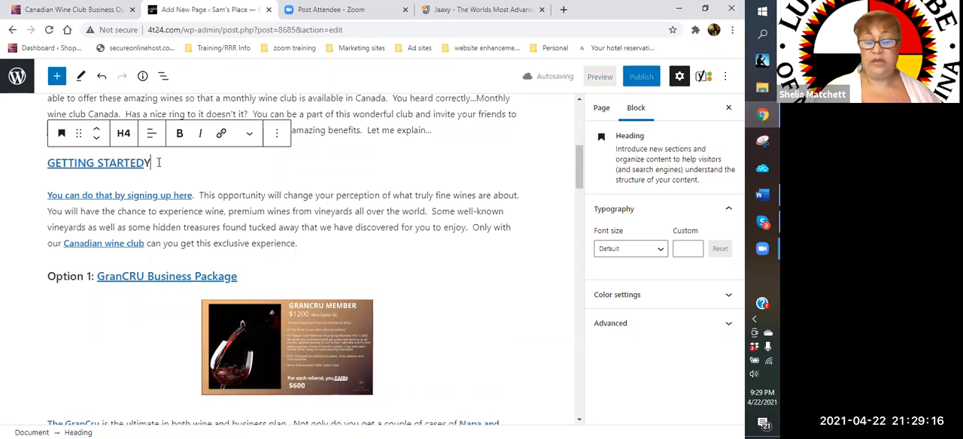
key("BackSpace")
key("BackSpace")
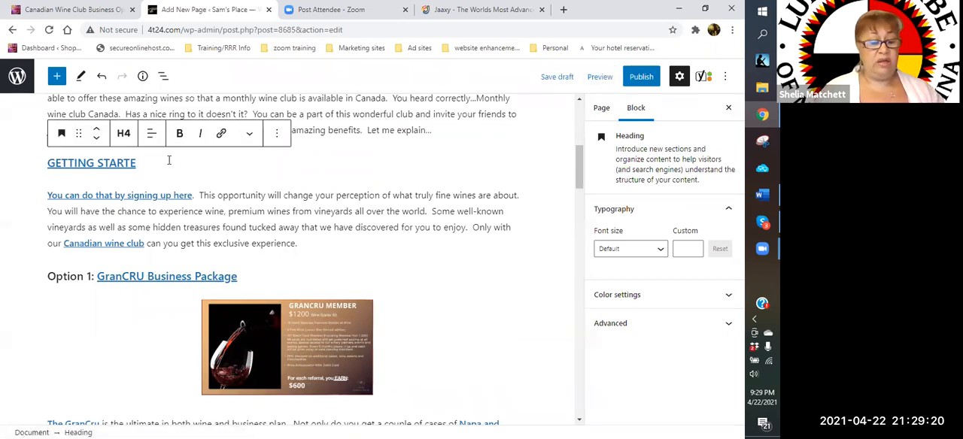
type("D")
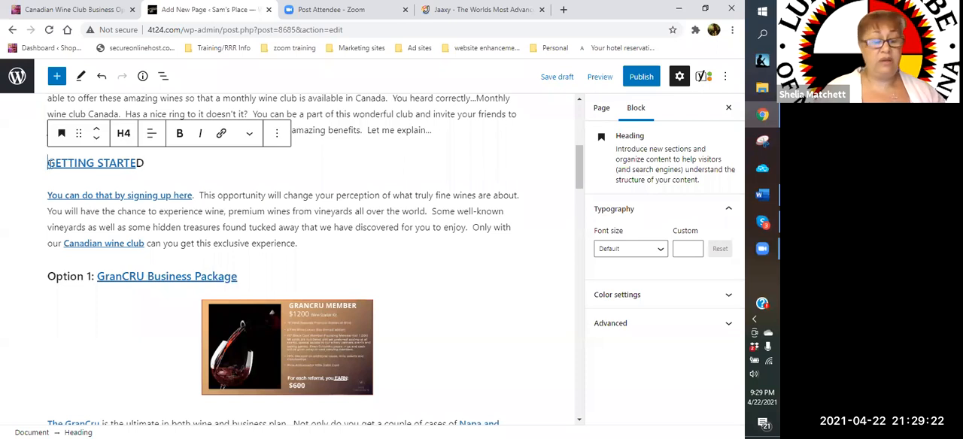
- Reword the GETTING STARTED heading as "How to GET STARTED"
left_click(47, 163)
type("How to g")
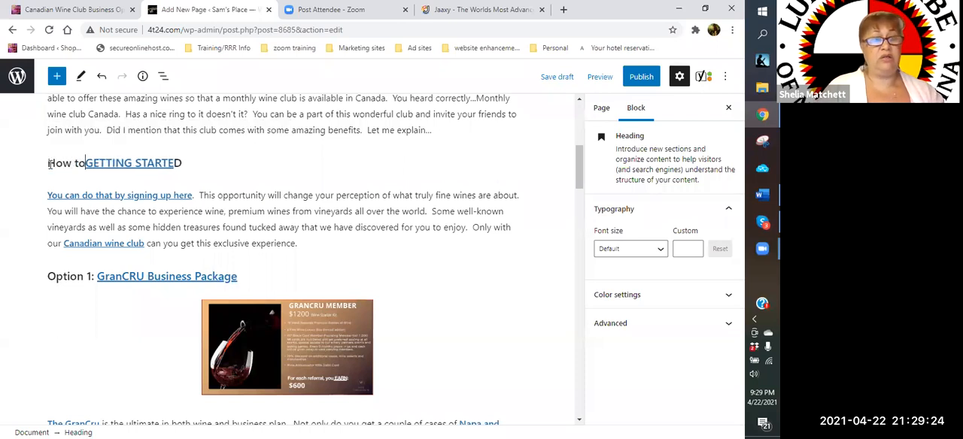
key("BackSpace")
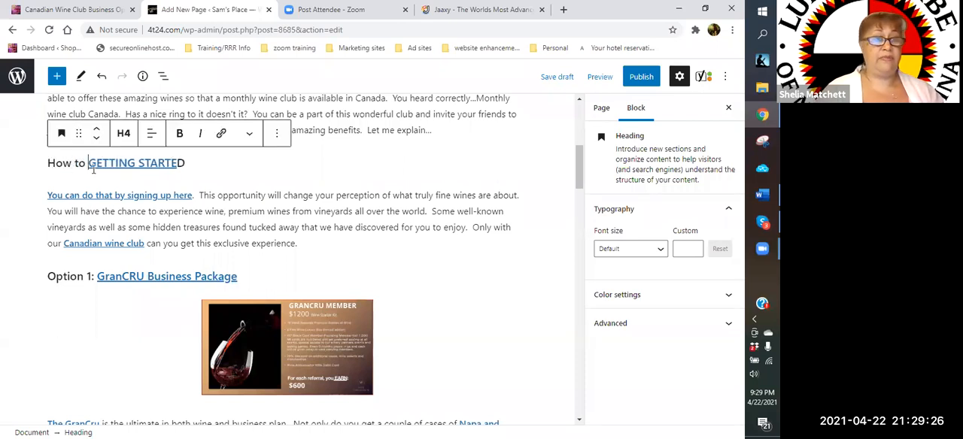
left_click(135, 162)
key("BackSpace")
key("BackSpace")
key("BackSpace")
key("BackSpace")
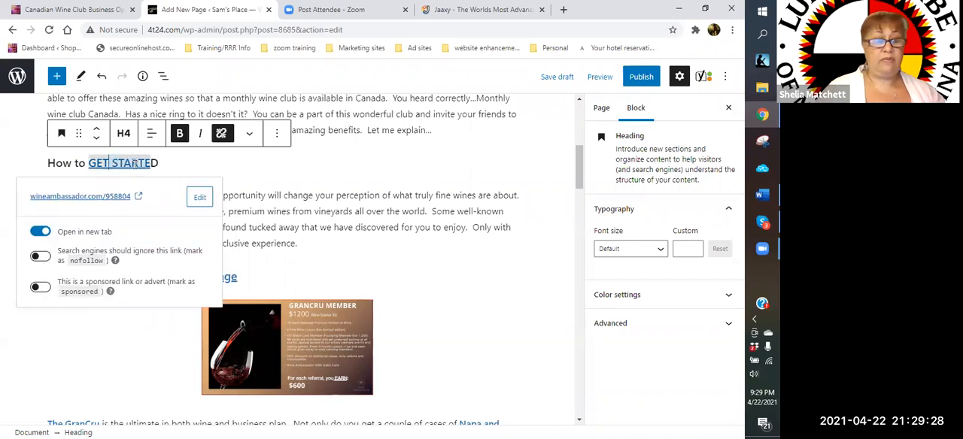
left_click(172, 162)
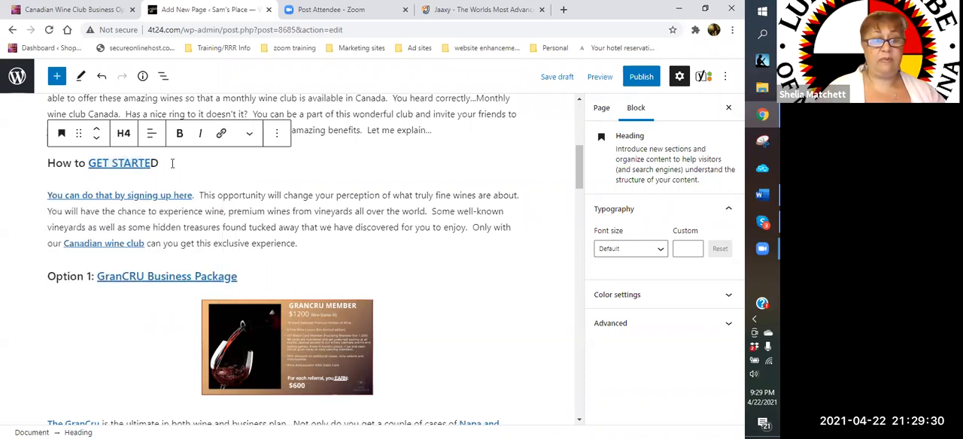
left_click_drag(160, 162, 65, 192)
left_click(179, 163)
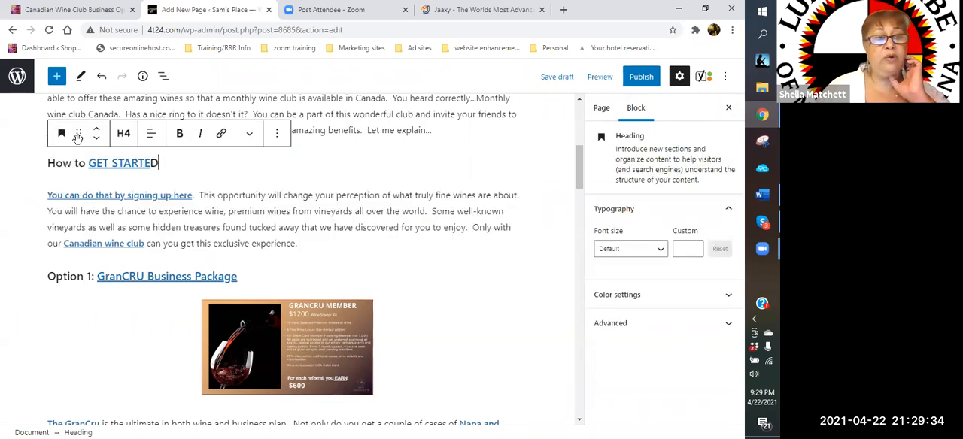
left_click(98, 129)
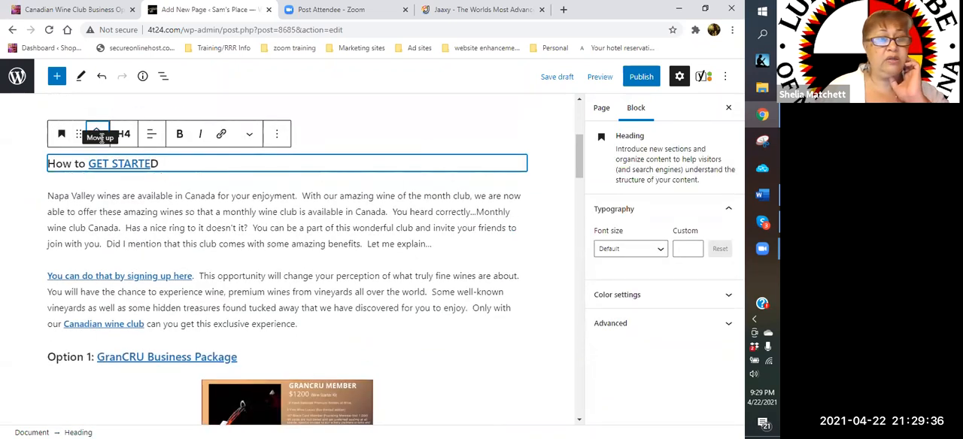
left_click(97, 142)
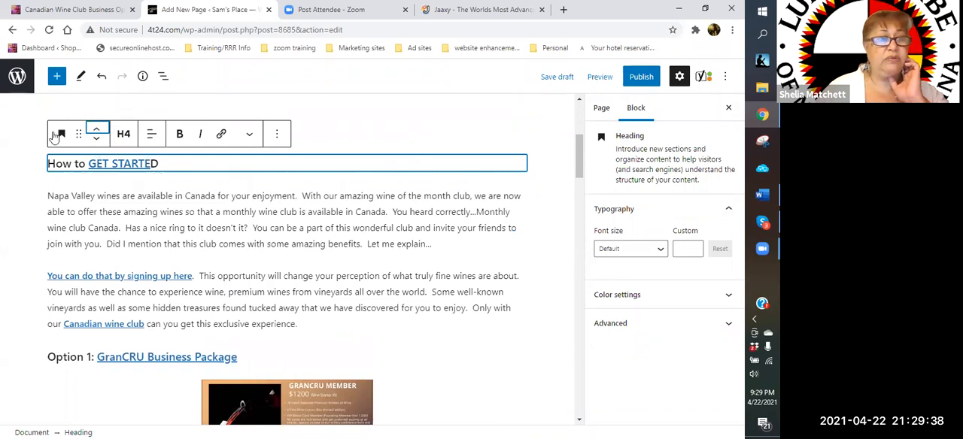
- Change the "How to GET STARTED" heading to level H2
left_click(123, 134)
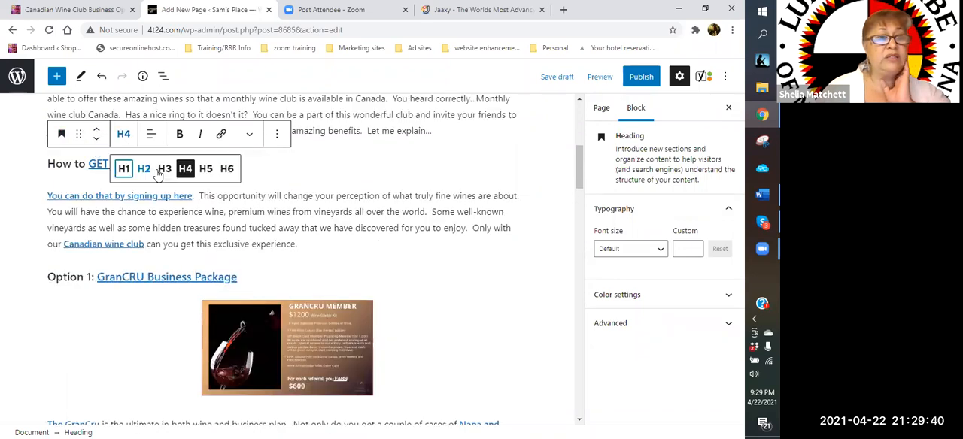
left_click(165, 169)
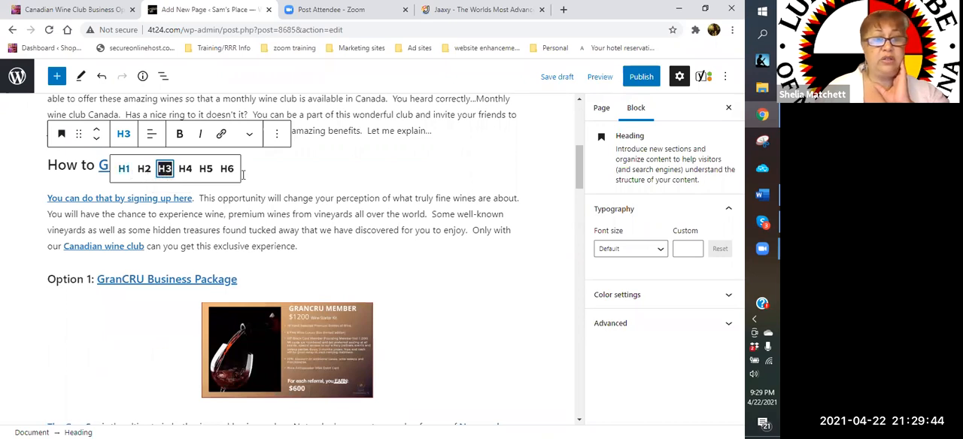
left_click(143, 168)
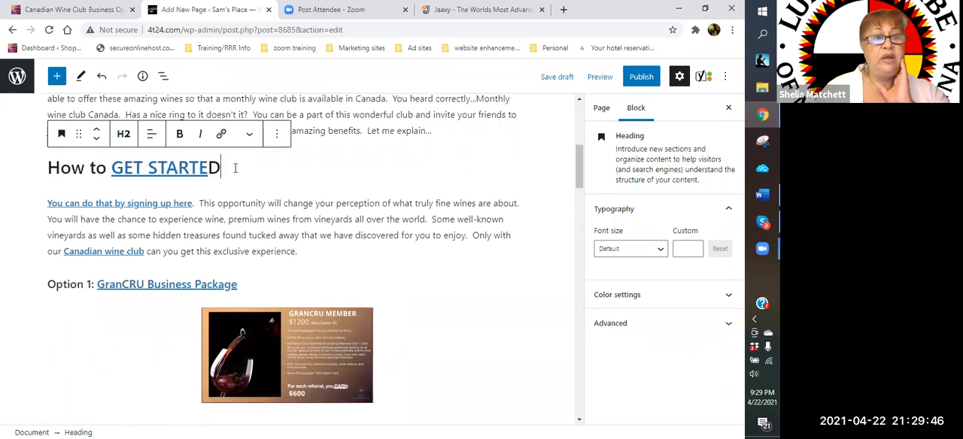
- Remove the wineambassador.com link from the GET STARTED text in the "How to GET STARTED" heading
left_click(198, 170)
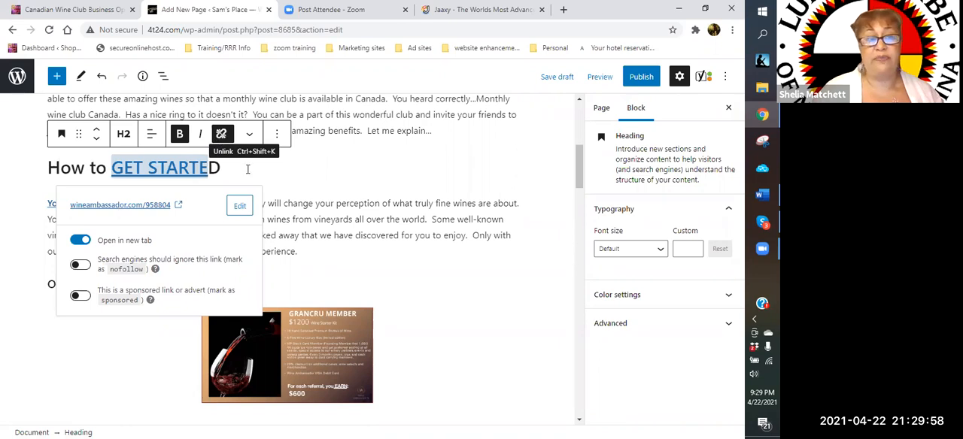
left_click(220, 136)
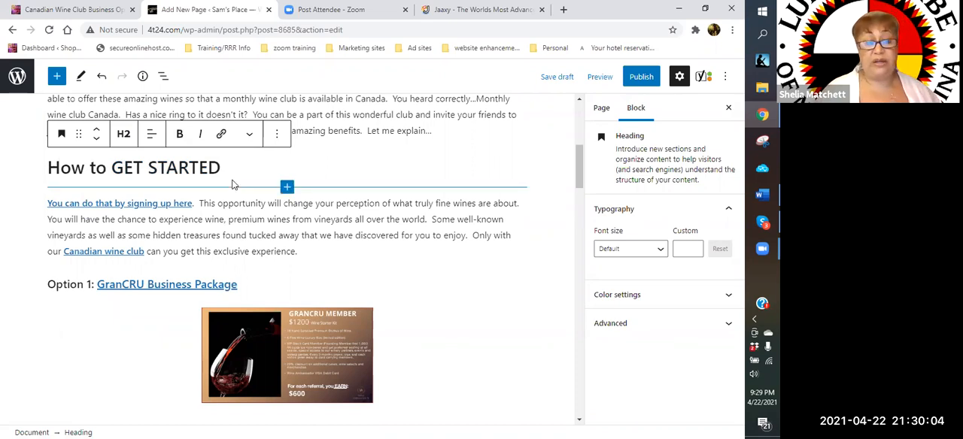
- Add a paragraph below the heading reading "Getting started is really quite simple. All you need to do is read, click and order. Simple right."
key("Return")
type("Getting stare")
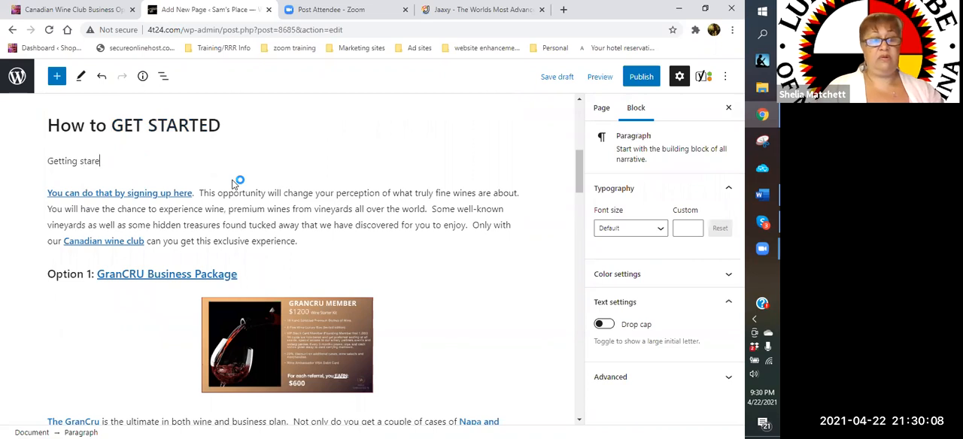
key("BackSpace")
type("ted is real")
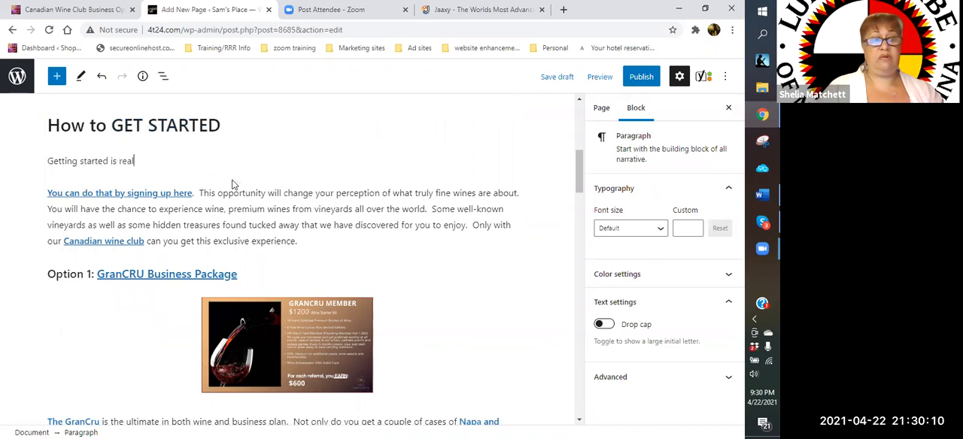
type("ly quite sip")
key("BackSpace")
type("mple.")
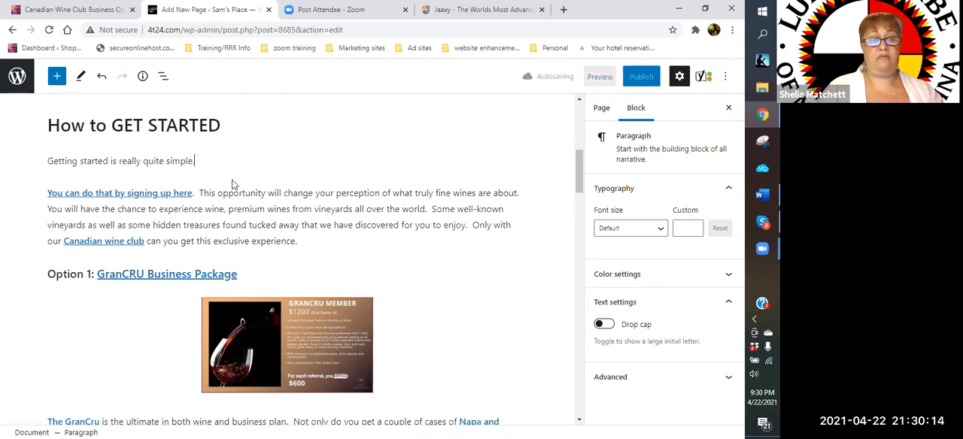
type("  All you need ")
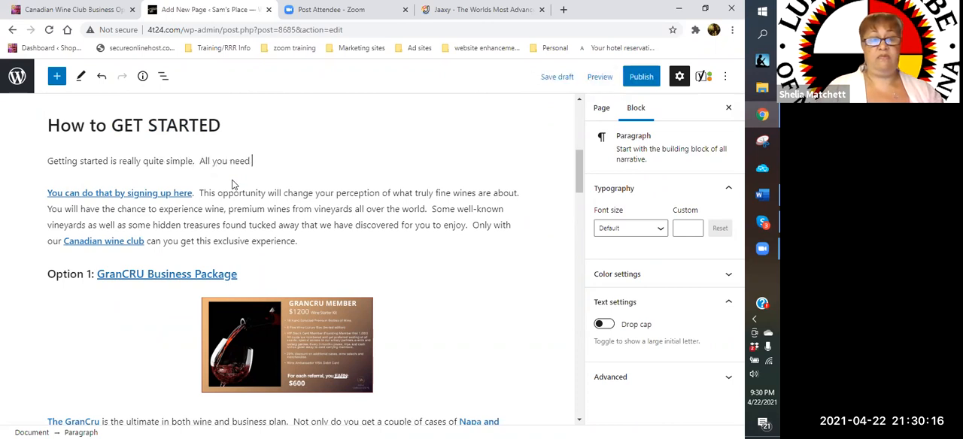
type("to do is")
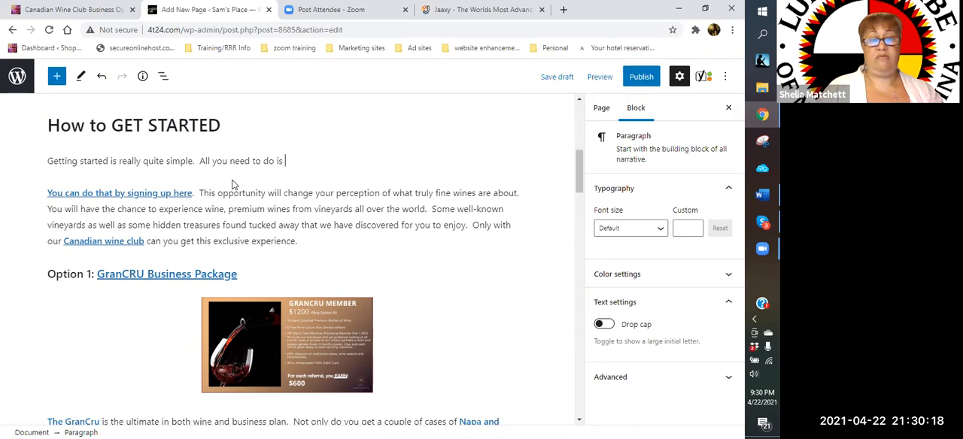
type(" read, cl")
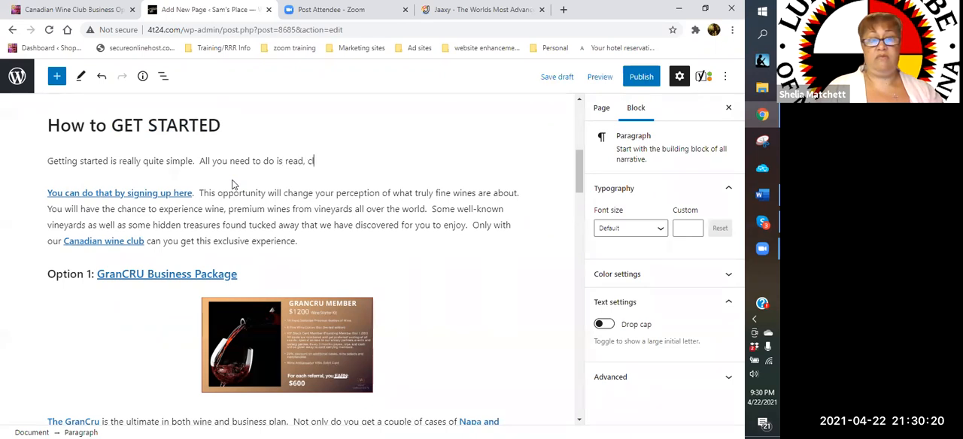
type("ick and order.  ")
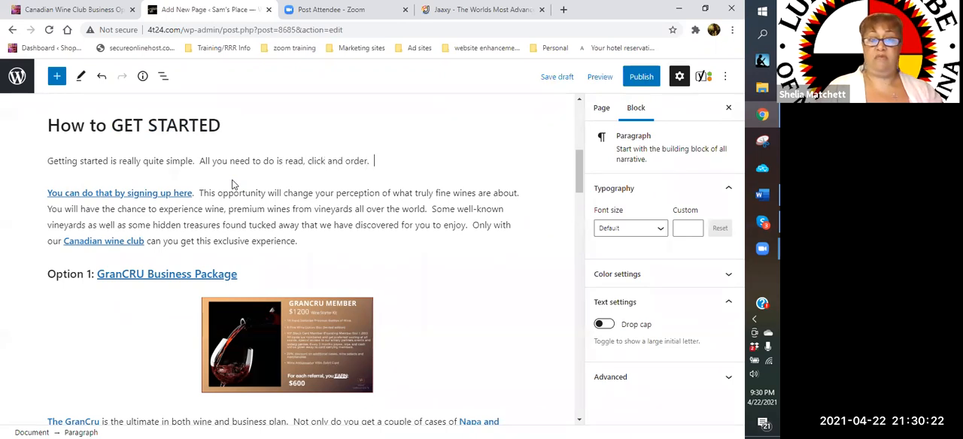
type("Simple right.")
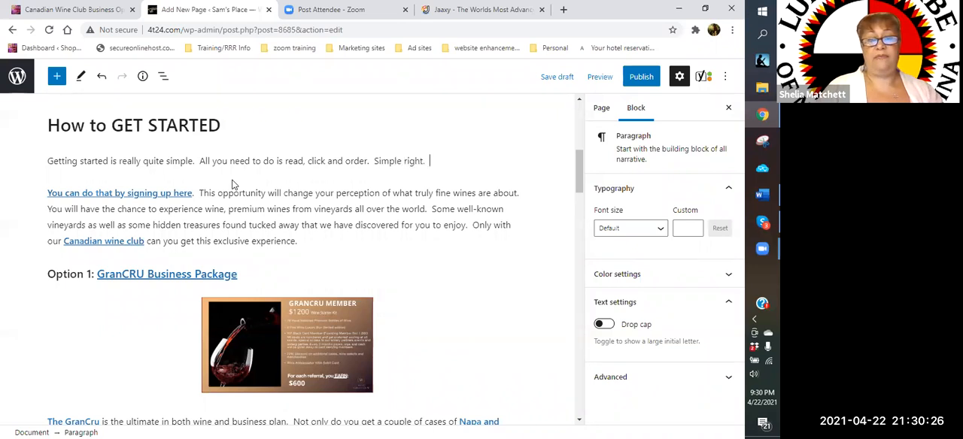
type("  However,")
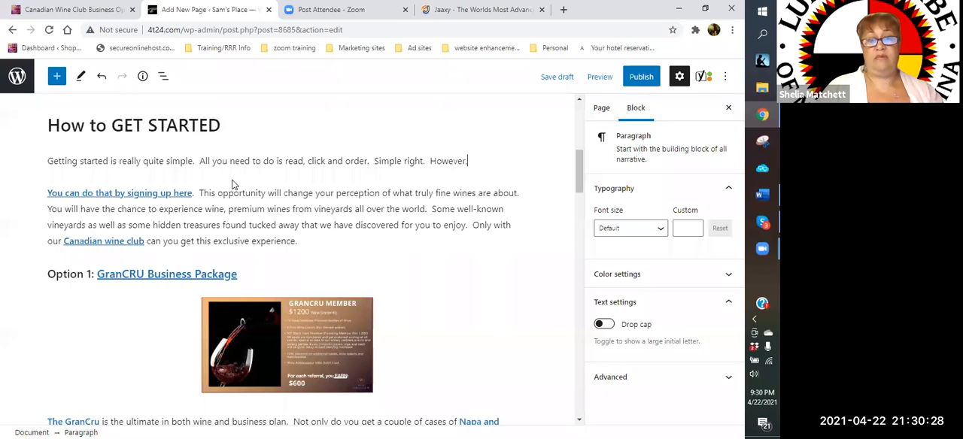
type(" you dd need to know ex")
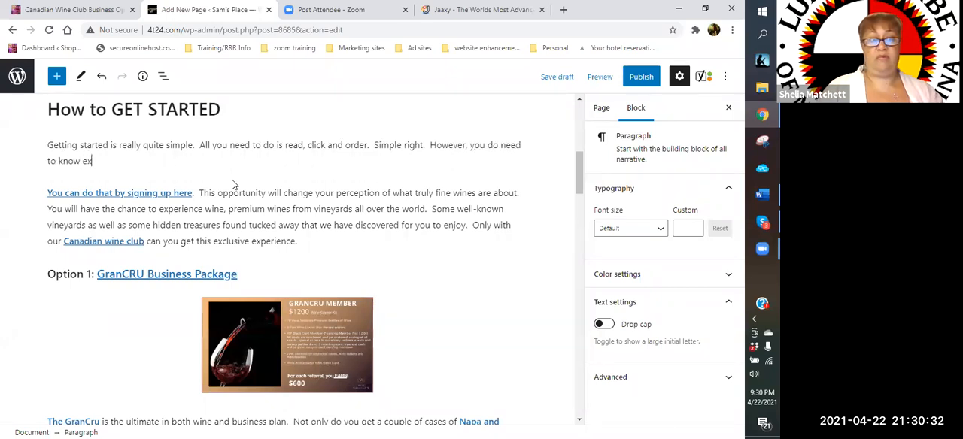
type("actly what you are")
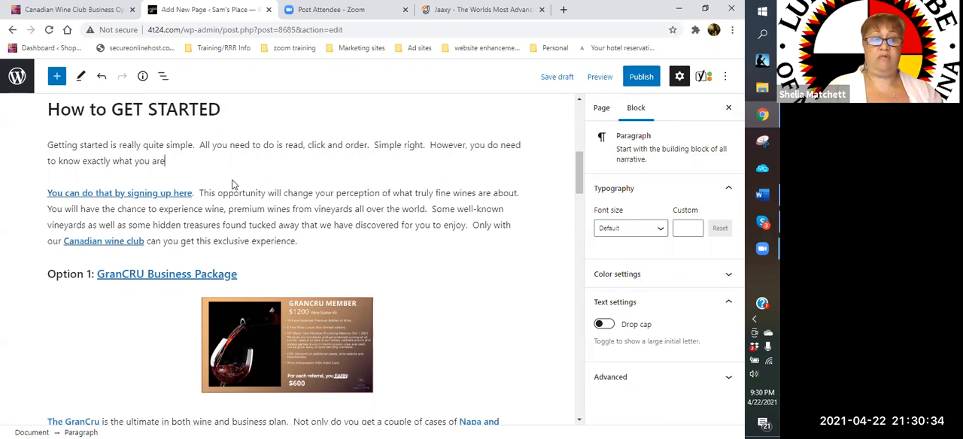
type(" ordering.")
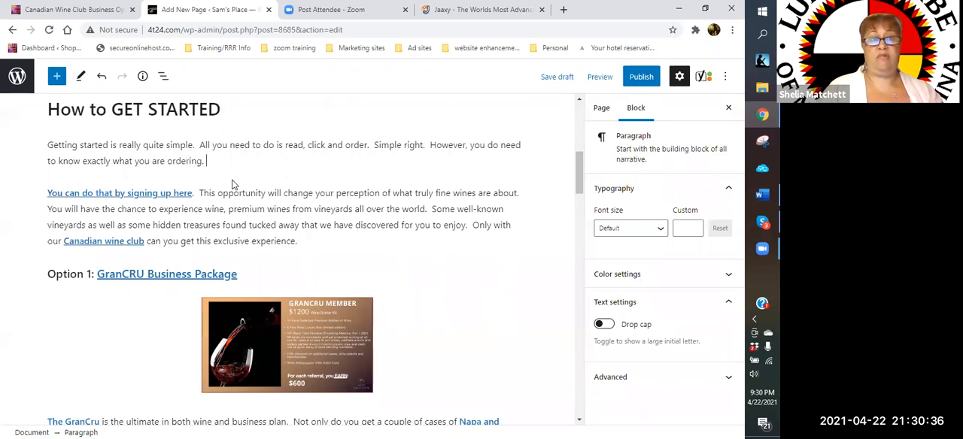
type("  We are offering ")
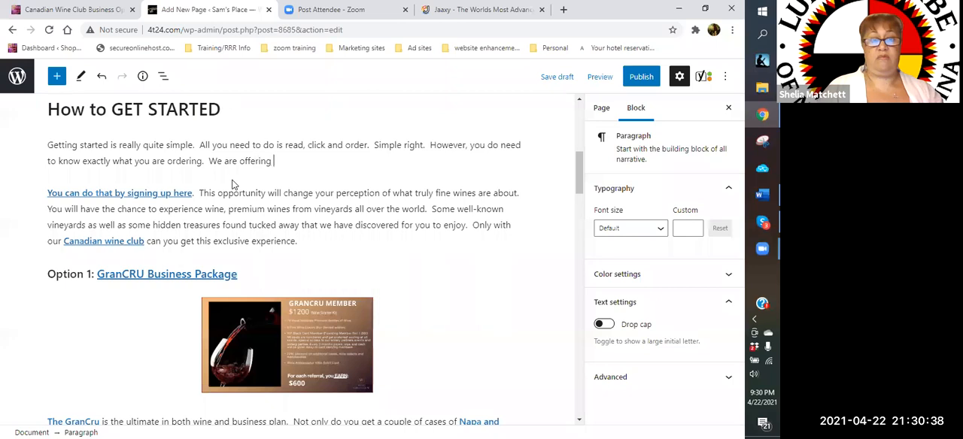
type("a wine of the com")
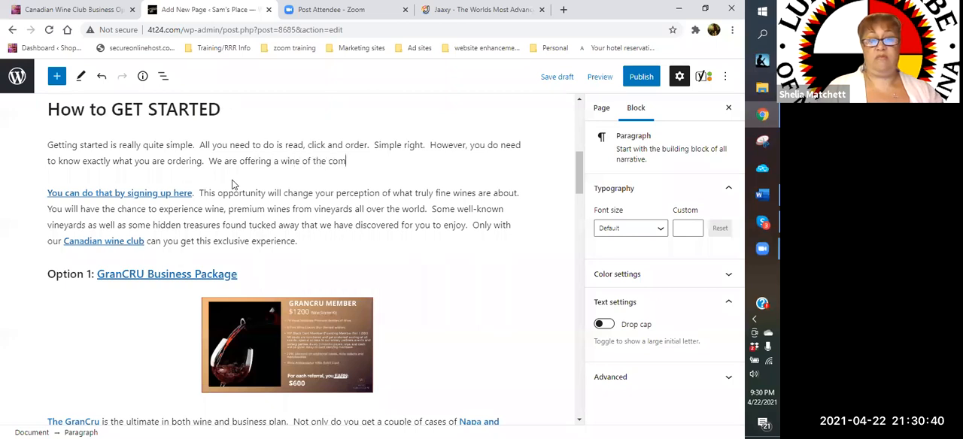
- Add the sentence "We are offering a wine of the month club to Canada exclusively from Napa and Sonoma Valley."
key("BackSpace")
key("BackSpace")
key("BackSpace")
type("month club t")
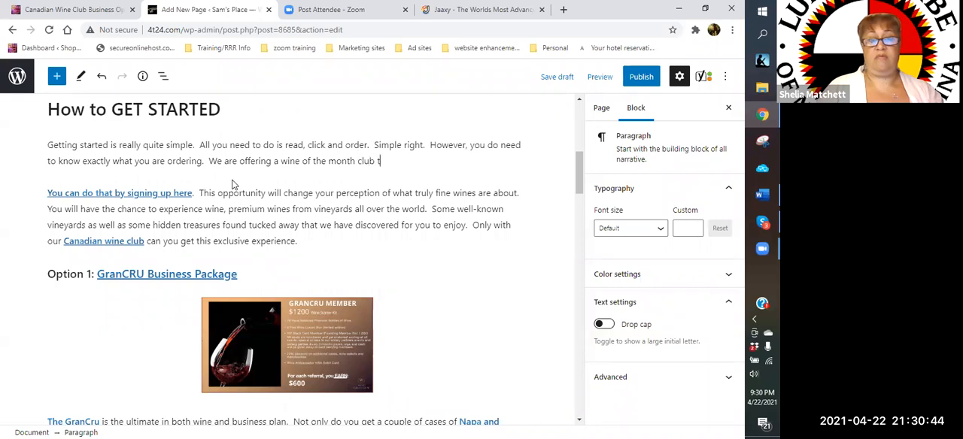
type("o Canada wi")
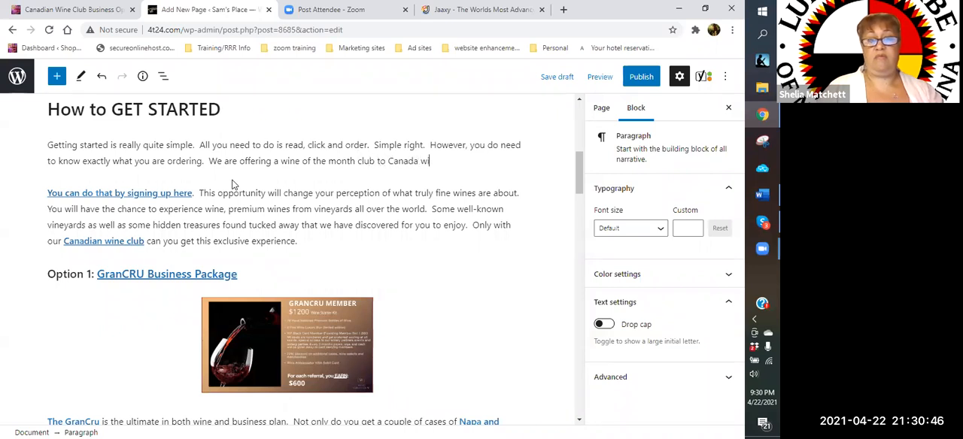
key("BackSpace")
key("BackSpace")
type("exclu")
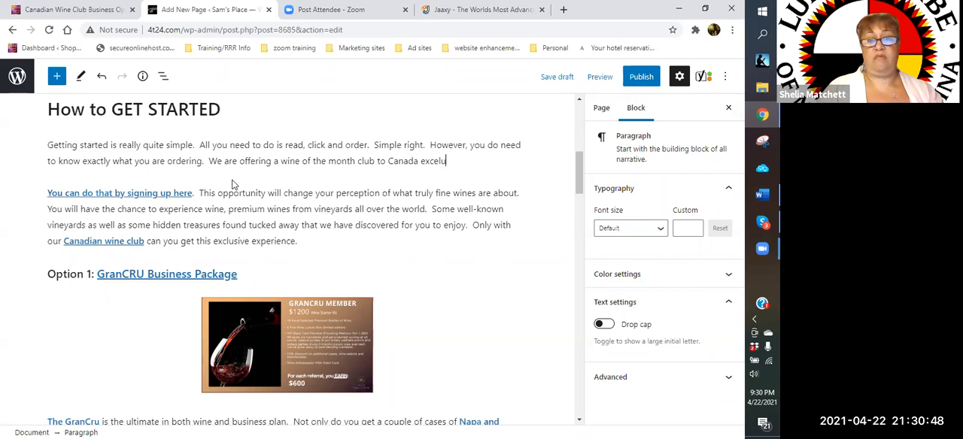
type("sively from Na")
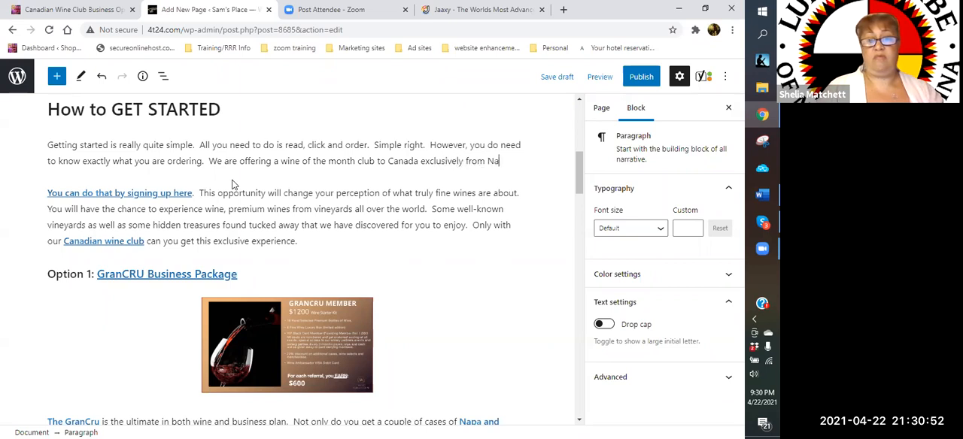
type("pa and Sonom")
type("a Valley. ")
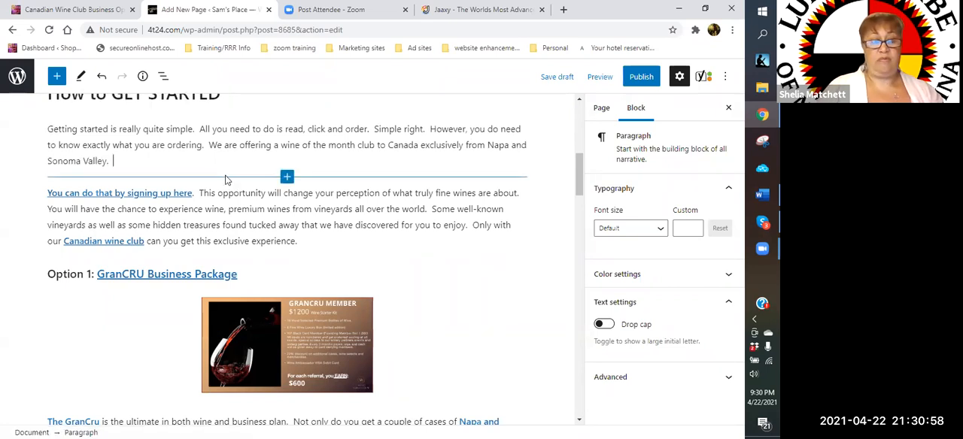
type("You may no")
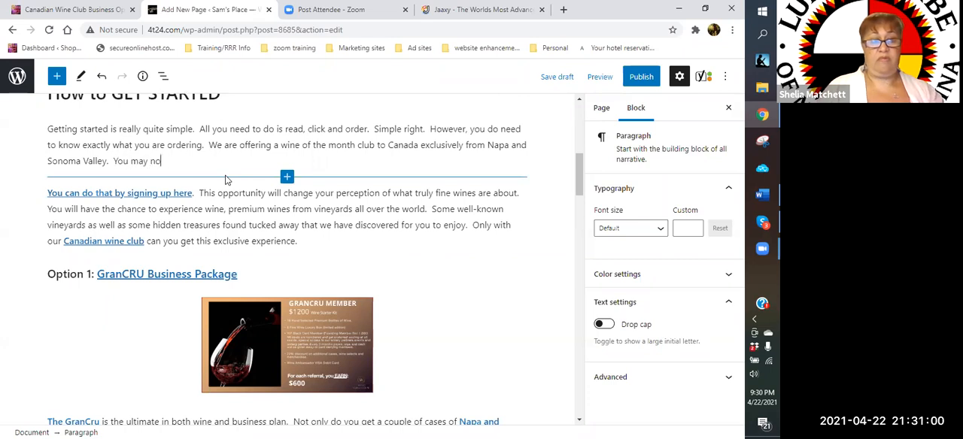
type("t be able to visit but you can have a piec")
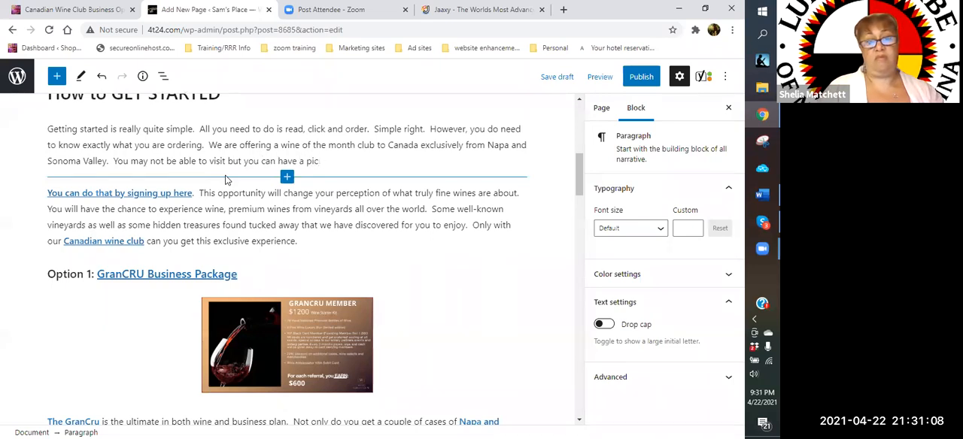
type("e of ")
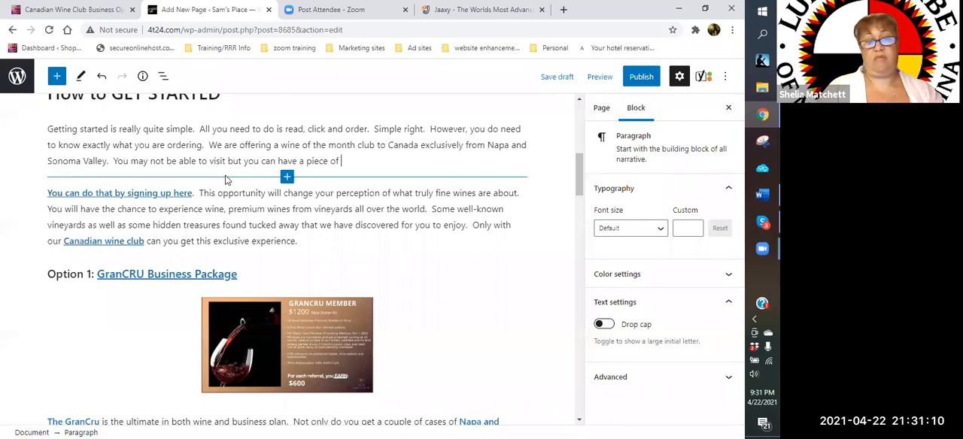
type("that ")
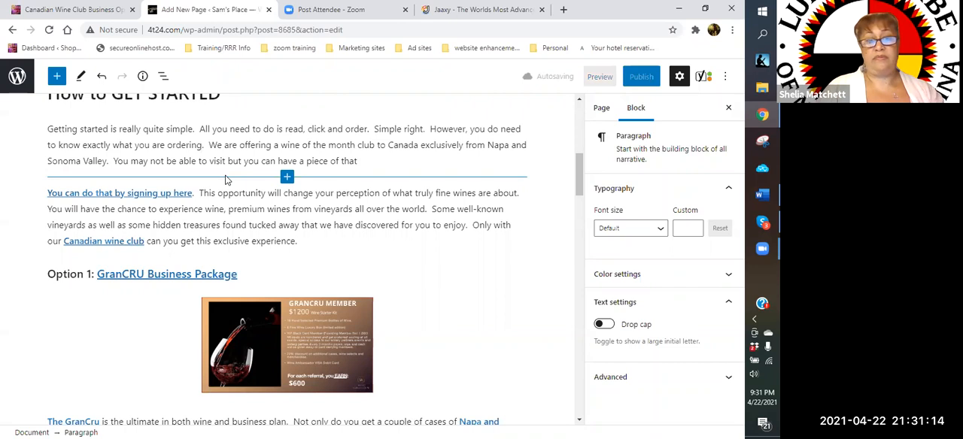
type("Hight")
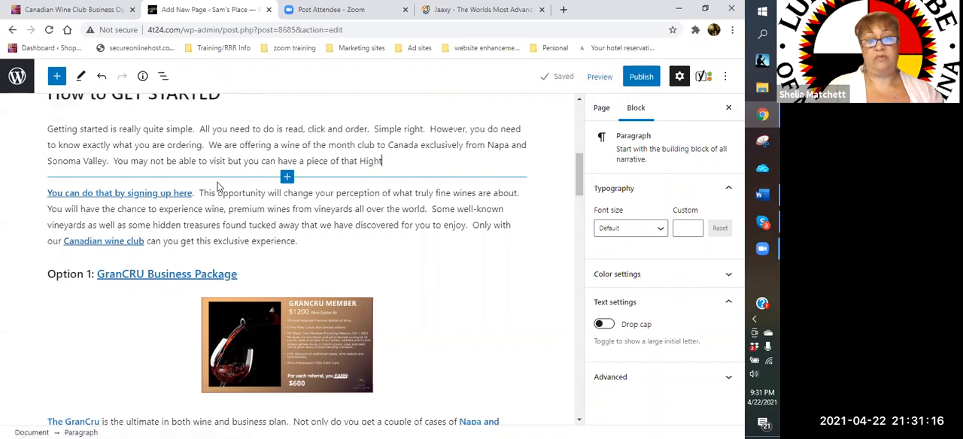
type("ly")
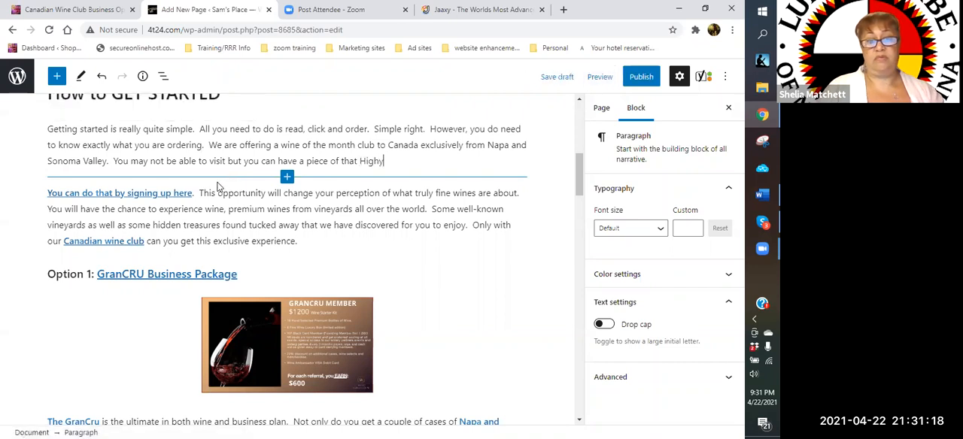
type("y so")
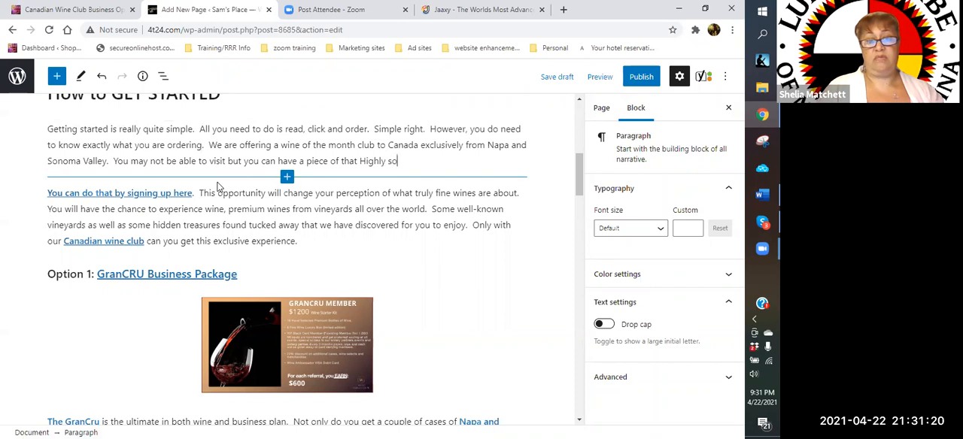
type("ught after wine")
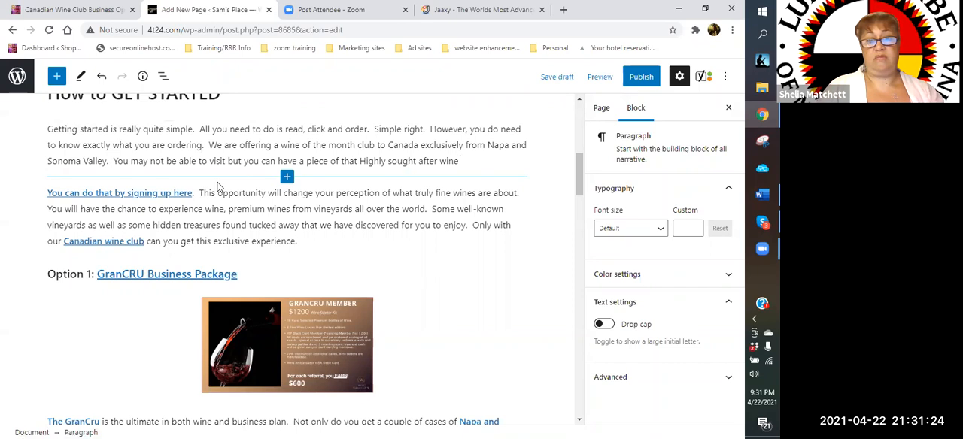
type(" delivere")
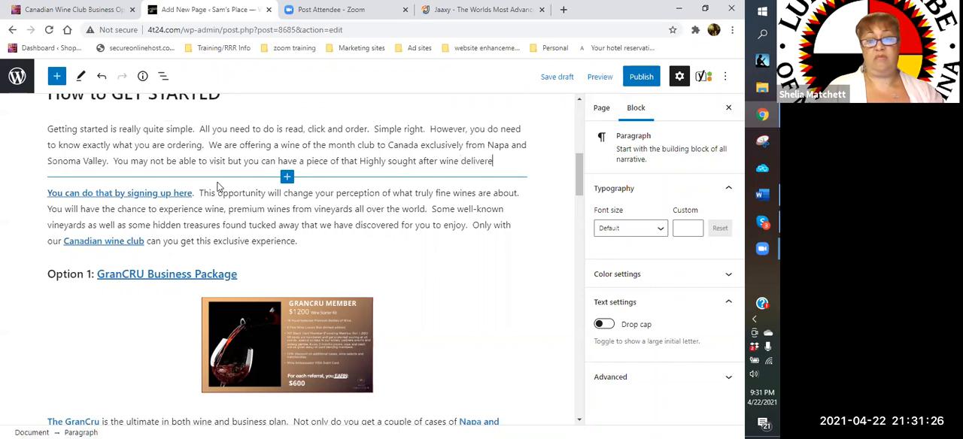
type("d right to your door.")
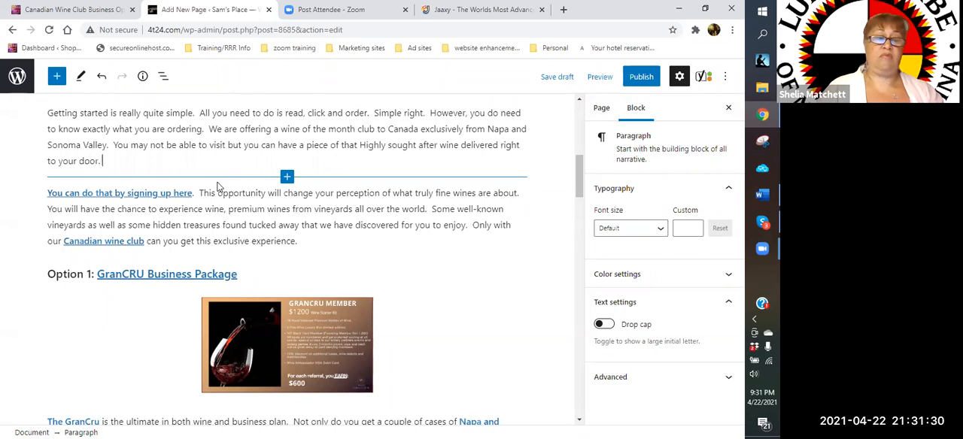
- Start a new paragraph below the getting-started text with "How do you get started."
key("Return")
type("H")
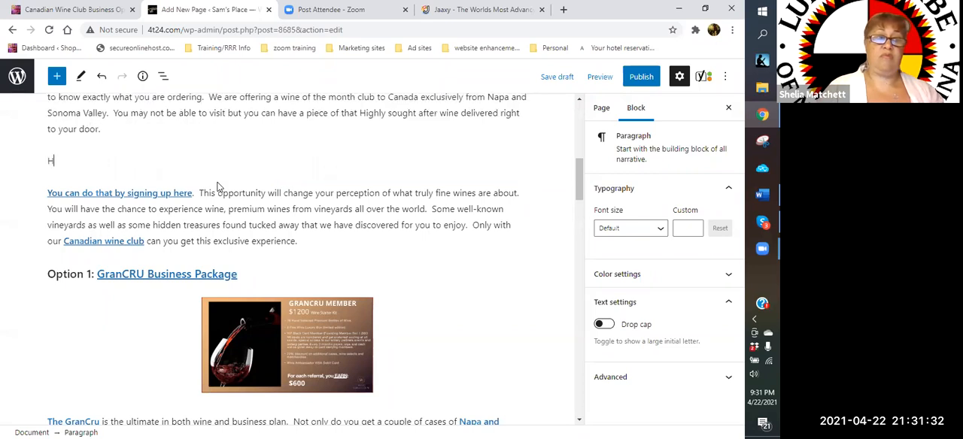
type("ow do you g")
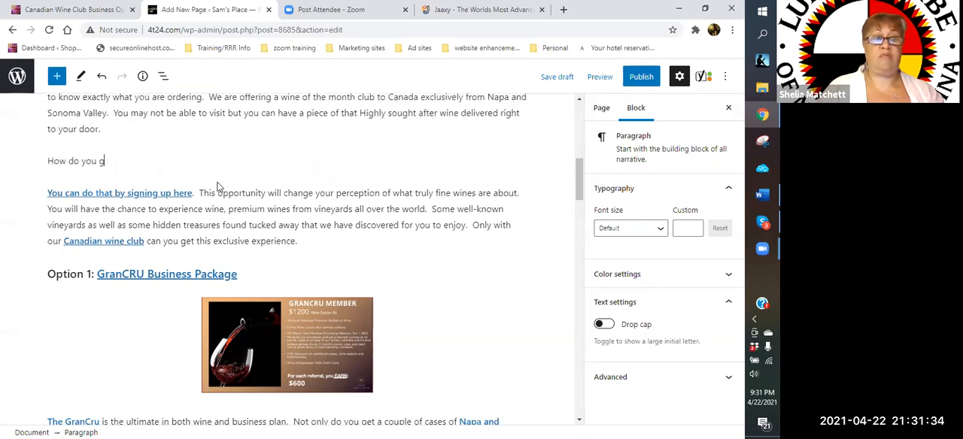
type("et started.  S")
- Add the sentence "Let's get to the nitty gritty." after the opening words of the new paragraph
key("BackSpace")
type("Let ")
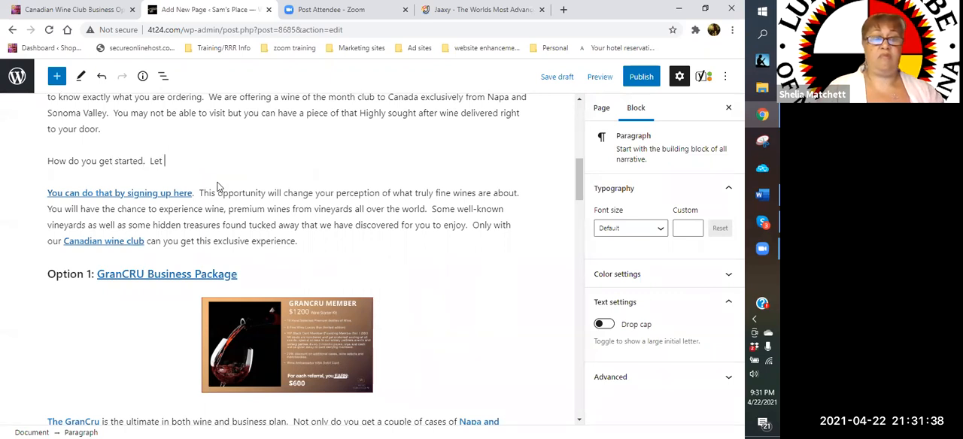
type("'s get to the bas")
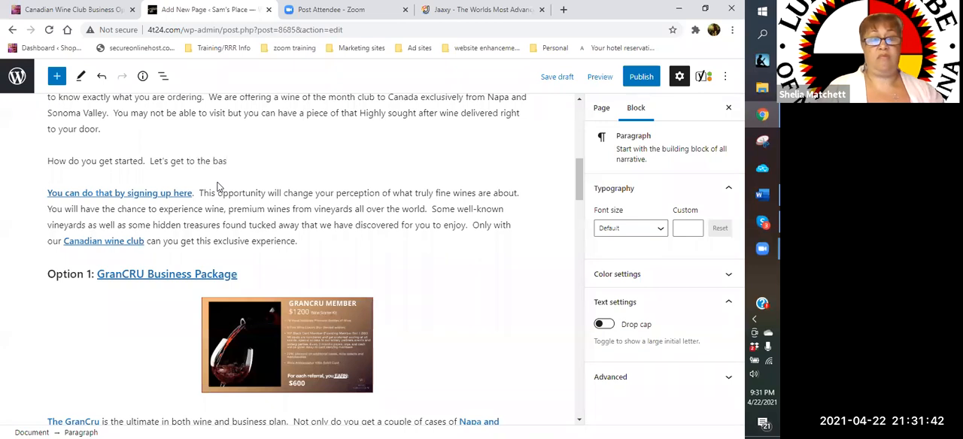
key("BackSpace")
key("BackSpace")
key("BackSpace")
type("nitty gritty")
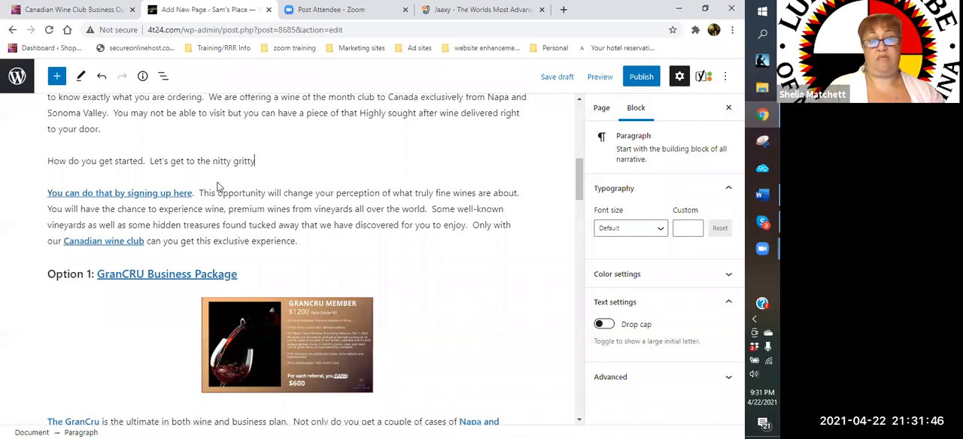
type(".  We ")
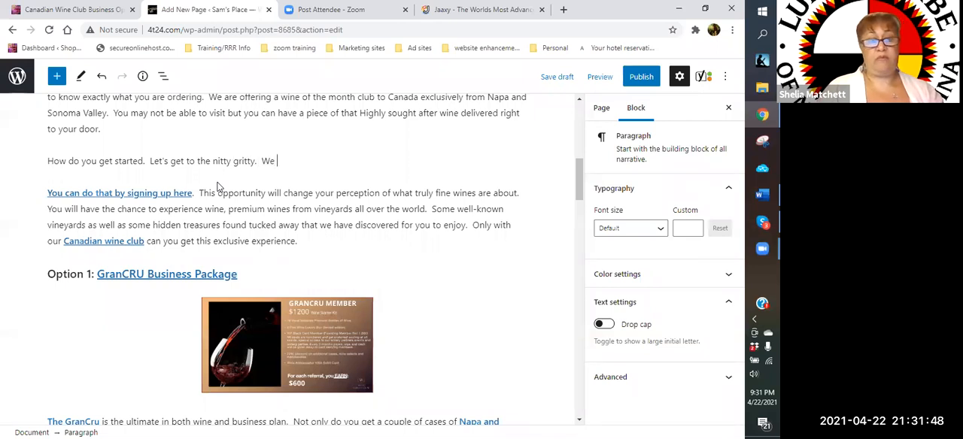
type("have three op")
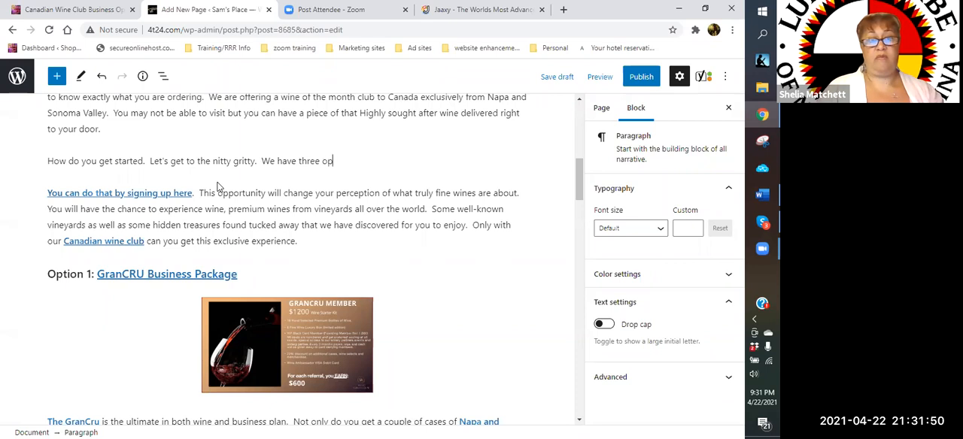
type("tions that wil")
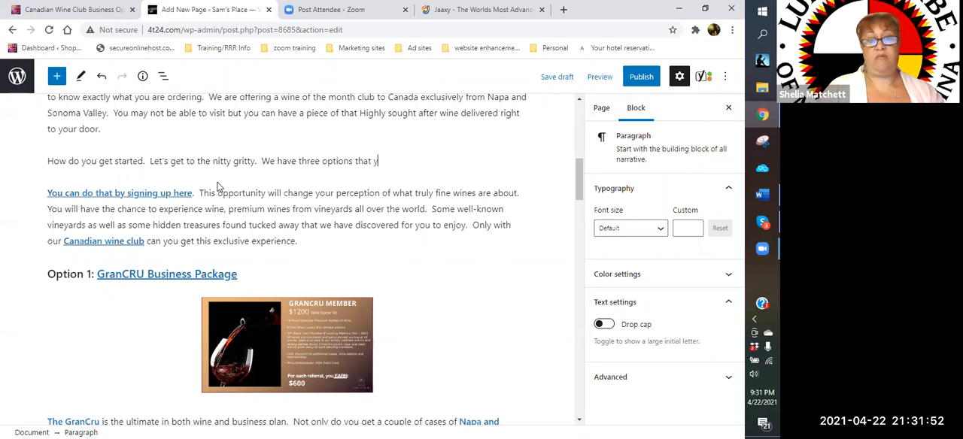
type("l bring in")
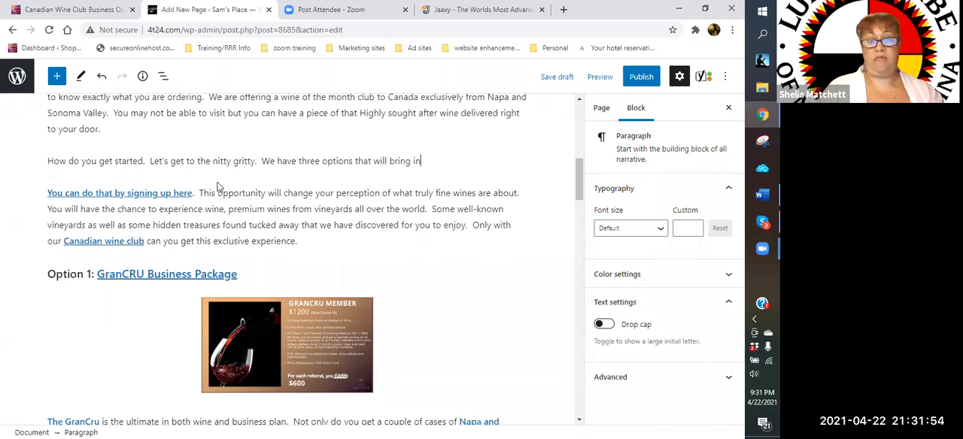
type("to our Montly")
- Continue the paragraph with "We have three options that will bring into our Monthly Wine Club Canada."
key("BackSpace")
key("BackSpace")
key("BackSpace")
type("hly W")
type("ine cl")
type(" Club")
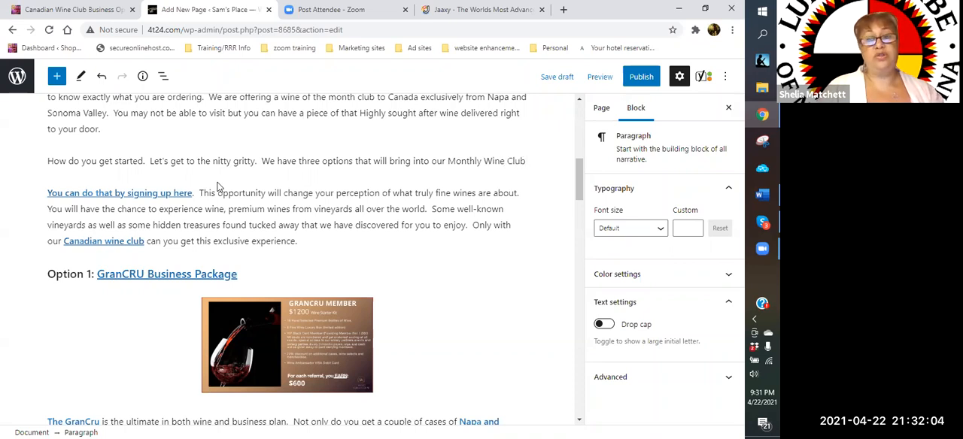
type(" Canada")
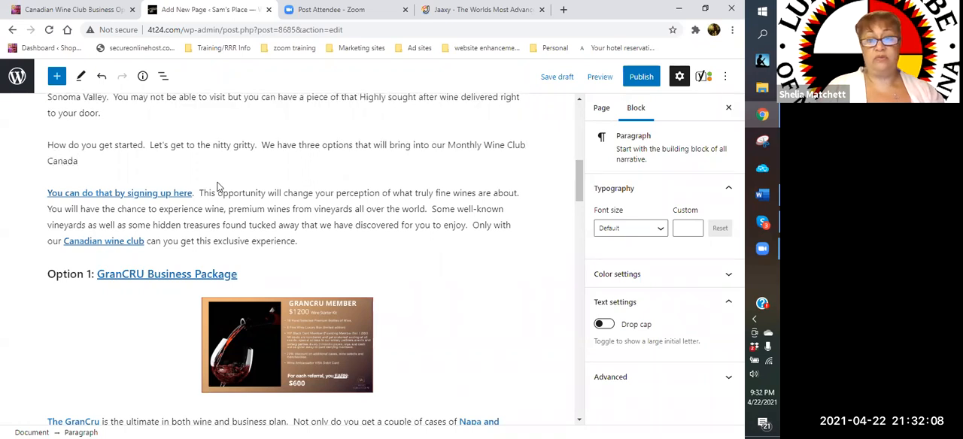
type(".")
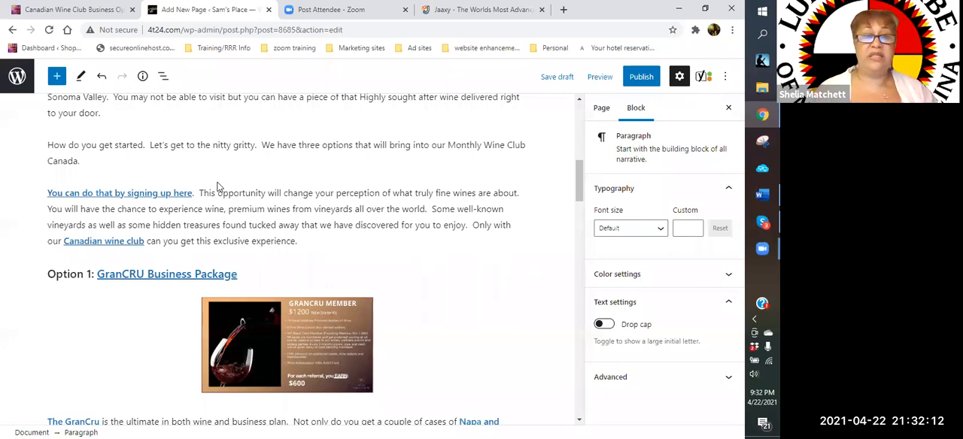
key("ctrl+s")
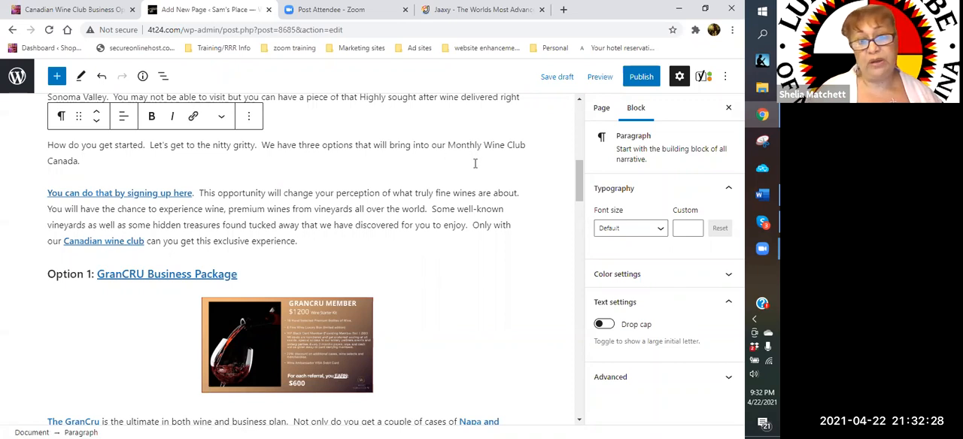
left_click(527, 145)
type("-")
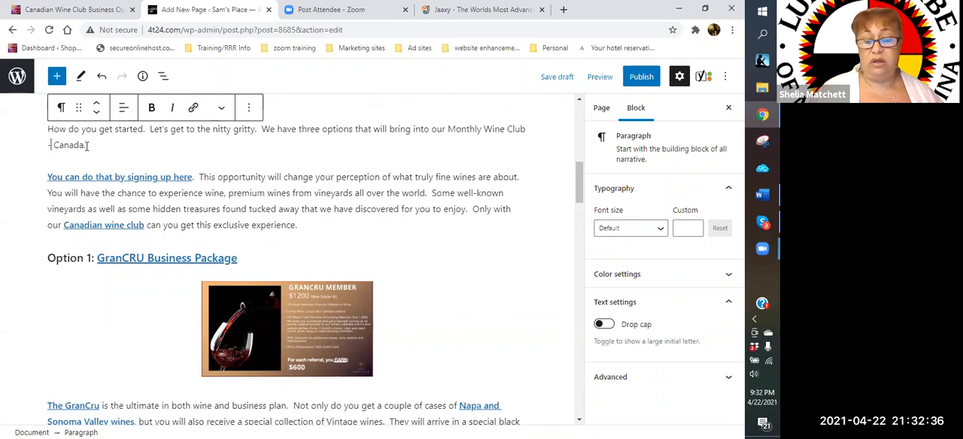
key("BackSpace")
key("BackSpace")
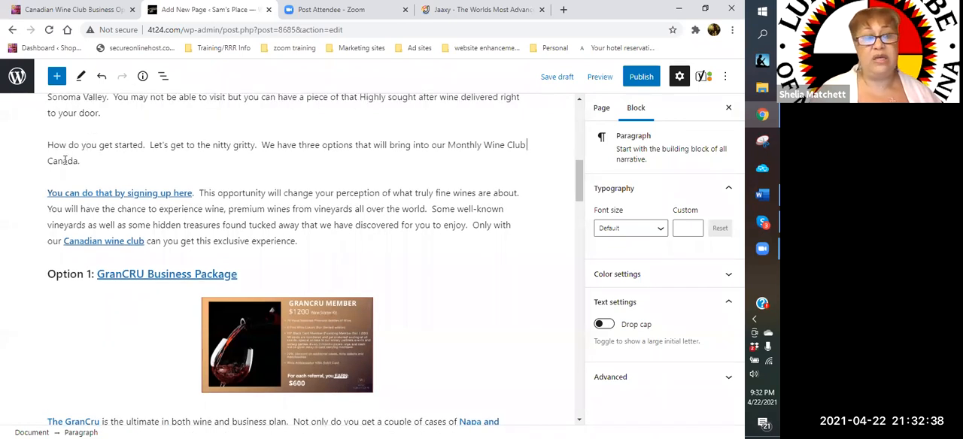
- Replace the period after "How do you get started" with a question mark
left_click(131, 165)
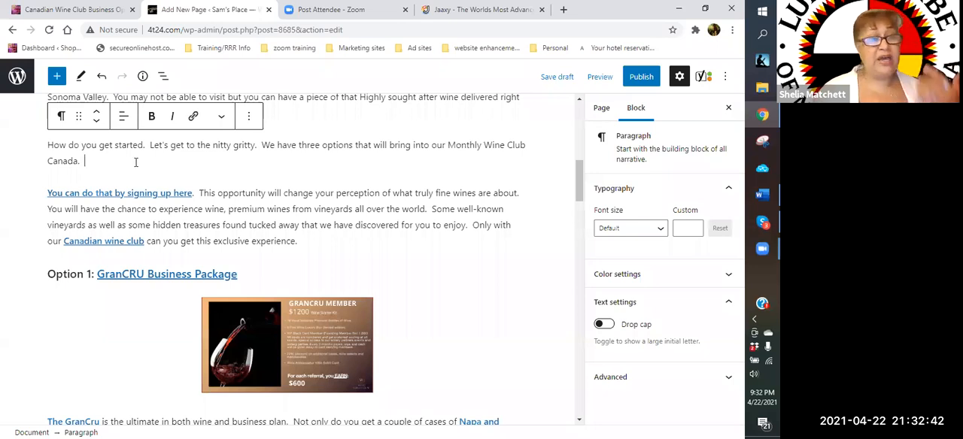
left_click(146, 146)
key("BackSpace")
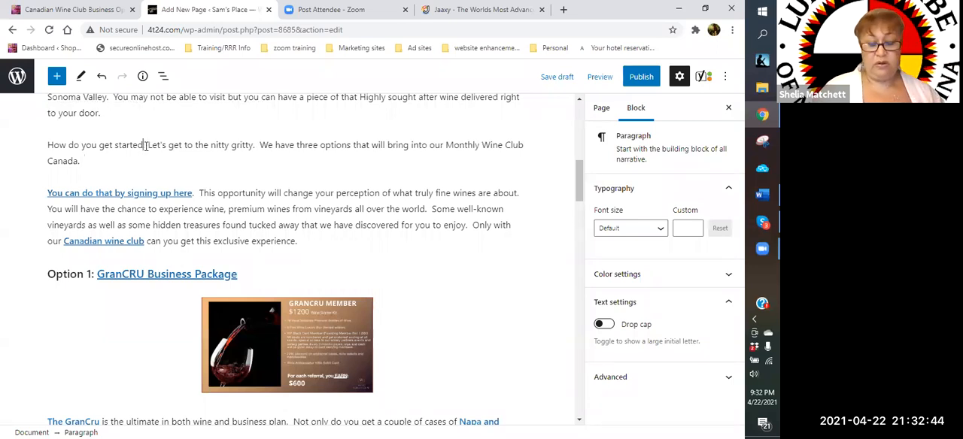
type("Canada.")
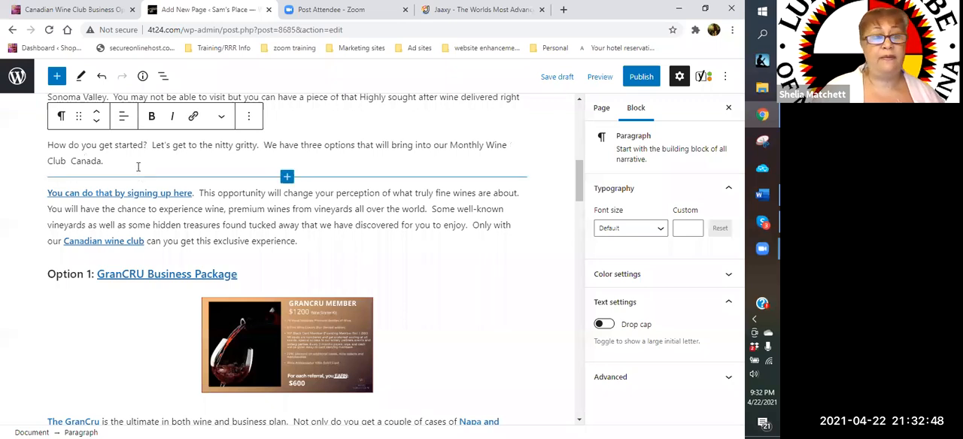
type("  We hage o")
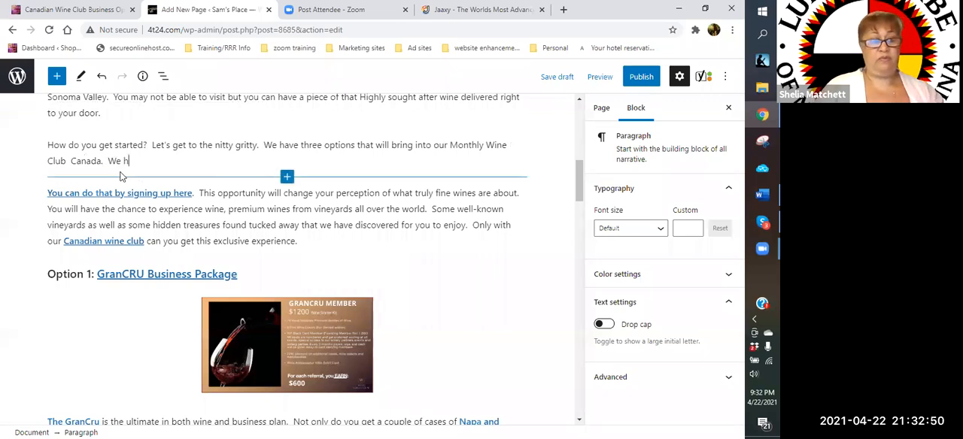
- Add "We have our GrandCru, or wine snob package" after "Monthly Wine Club Canada."
type("e o")
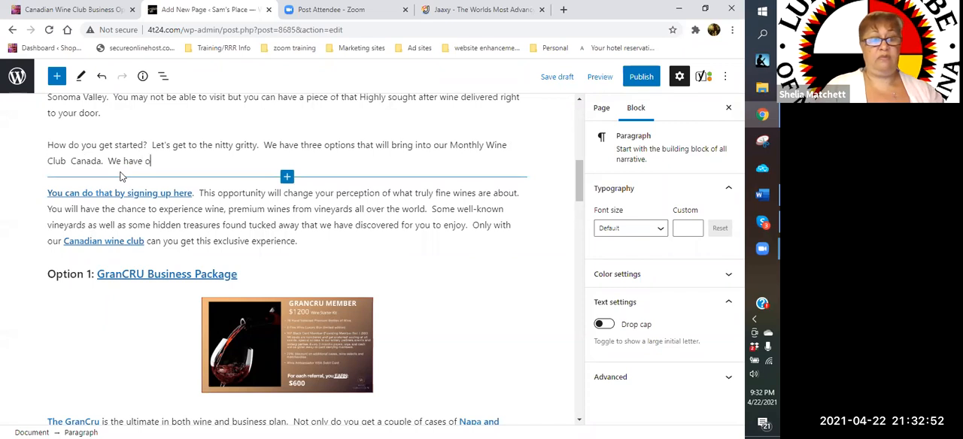
type("ur Grand")
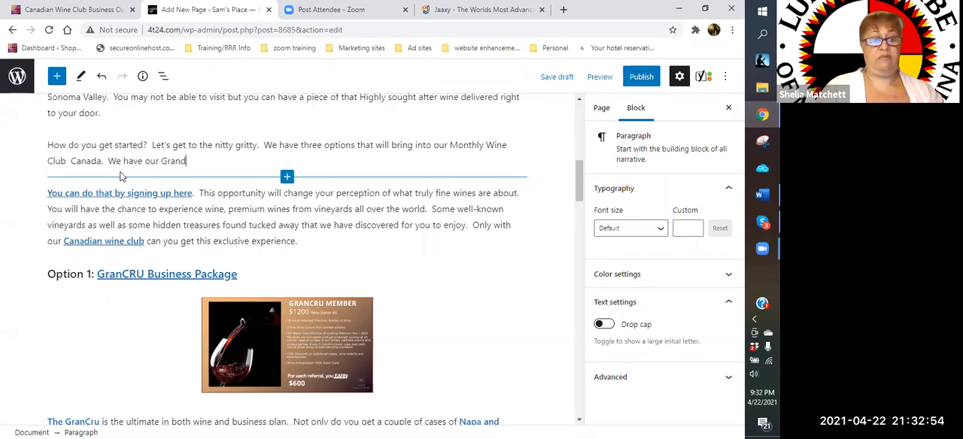
type("Cru, or")
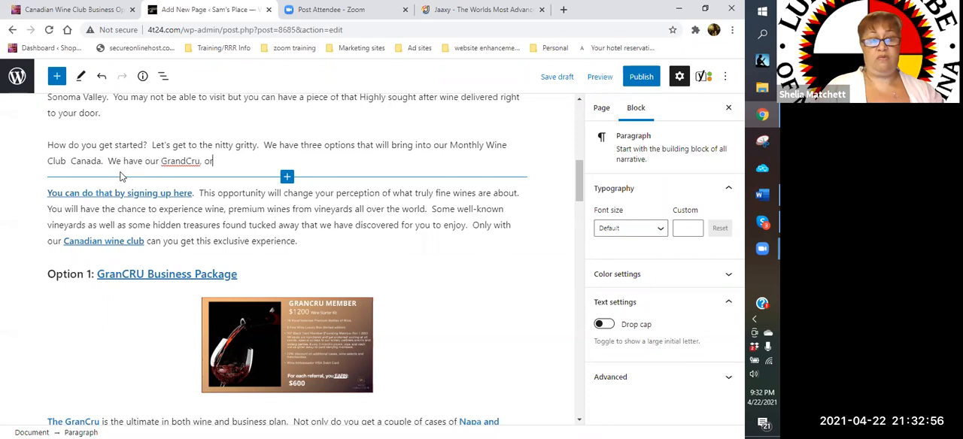
type(" wine snob package")
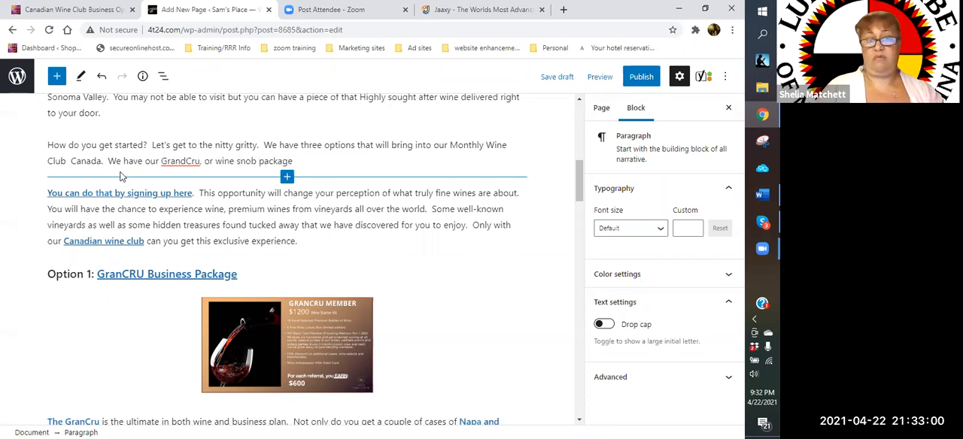
type(" wchic")
key("BackSpace")
key("BackSpace")
key("BackSpace")
key("BackSpace")
type("hich ")
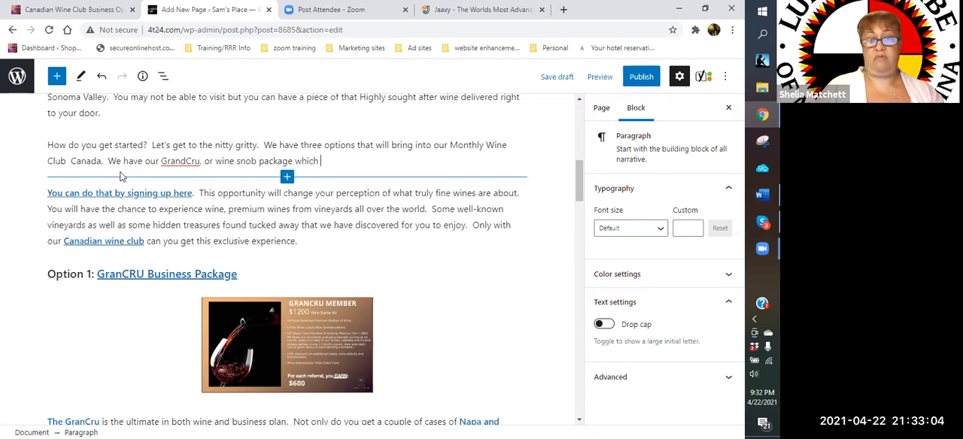
type("will be exp")
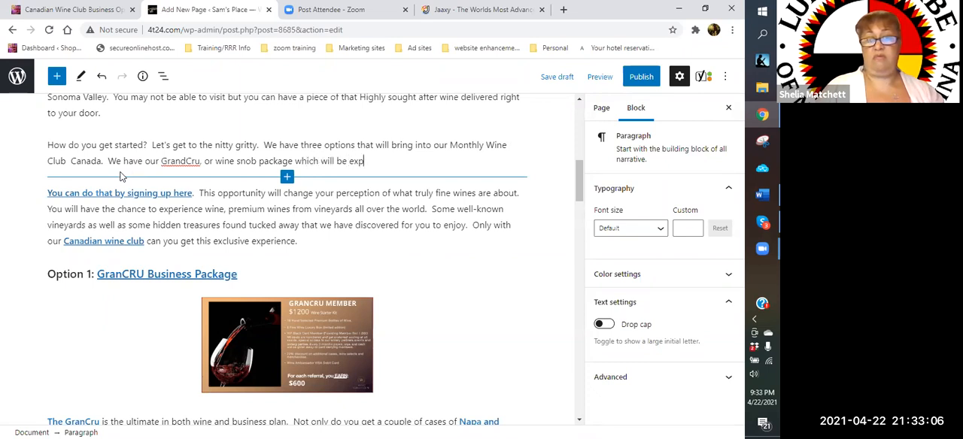
key("BackSpace")
key("BackSpace")
key("BackSpace")
key("BackSpace")
key("BackSpace")
key("BackSpace")
key("BackSpace")
key("BackSpace")
key("BackSpace")
key("BackSpace")
key("BackSpace")
key("BackSpace")
key("BackSpace")
key("BackSpace")
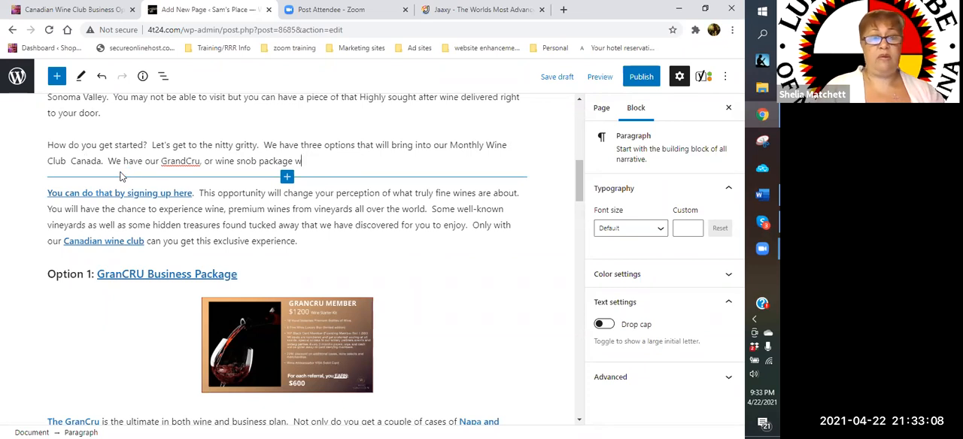
- End the wine snob package sentence with a period and replace its opening "We have" with "Our first option is"
type(".")
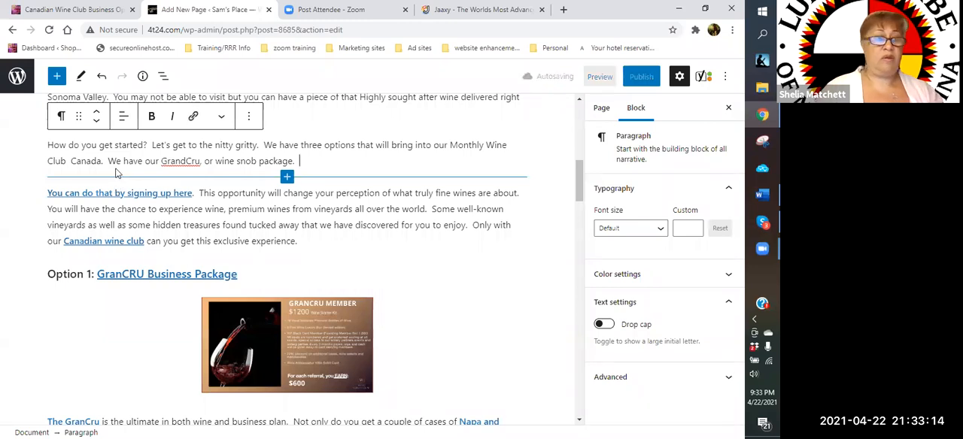
left_click(105, 161)
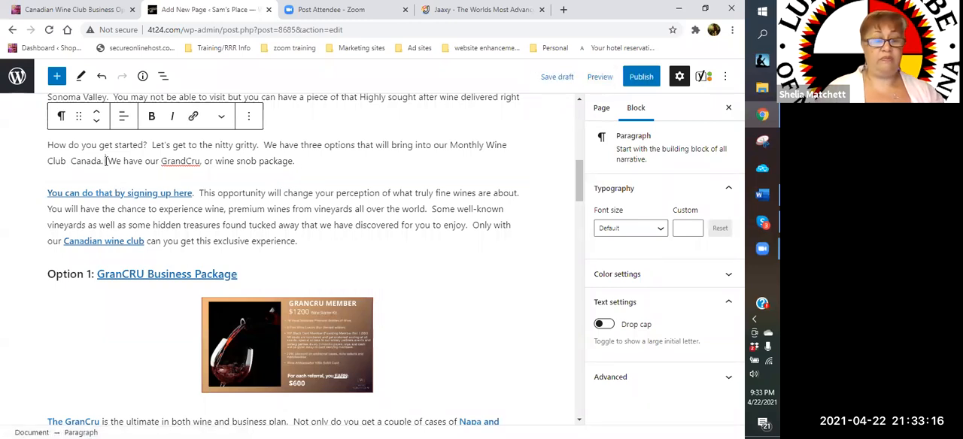
type("Our first ")
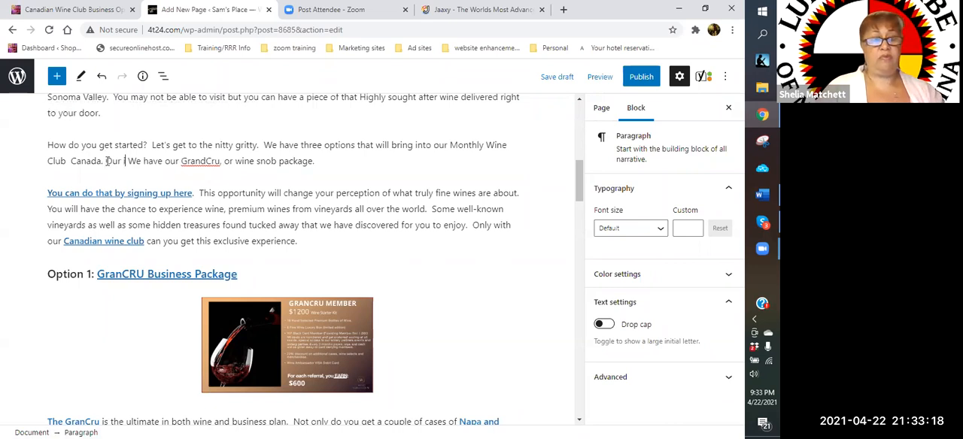
type("option ")
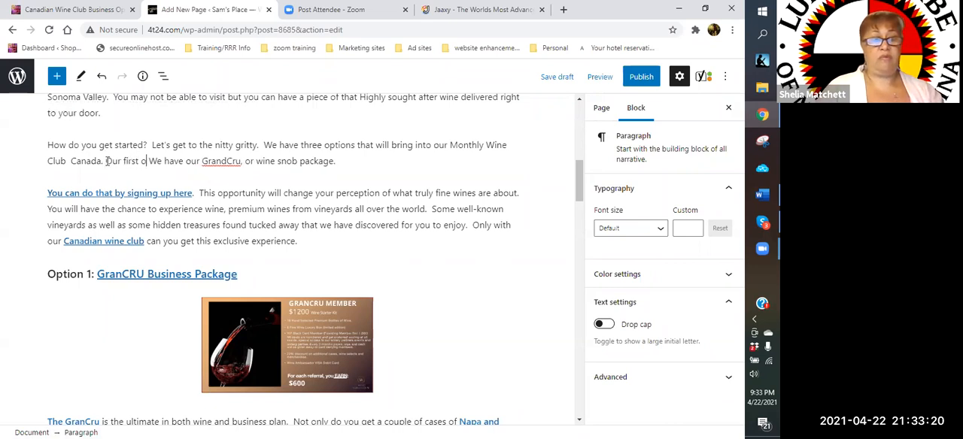
type("is")
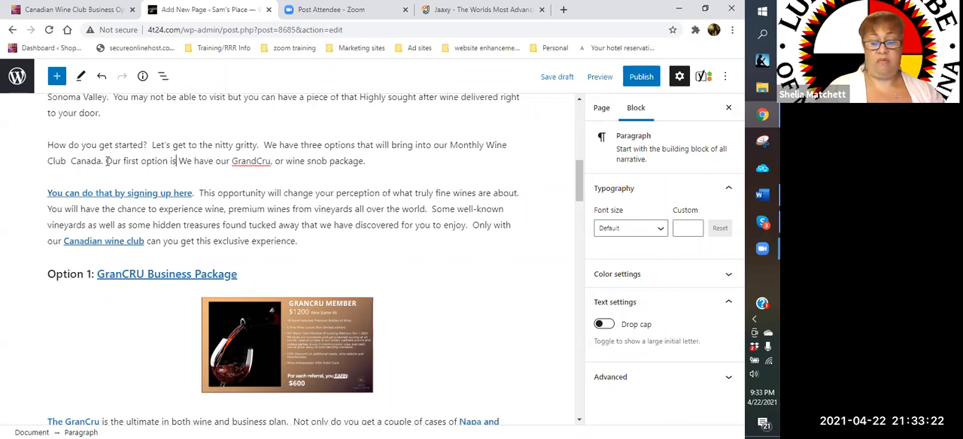
key("Right")
key("Right")
key("Right")
key("Right")
key("Delete")
key("Delete")
key("Delete")
key("BackSpace")
key("BackSpace")
key("BackSpace")
key("BackSpace")
key("BackSpace")
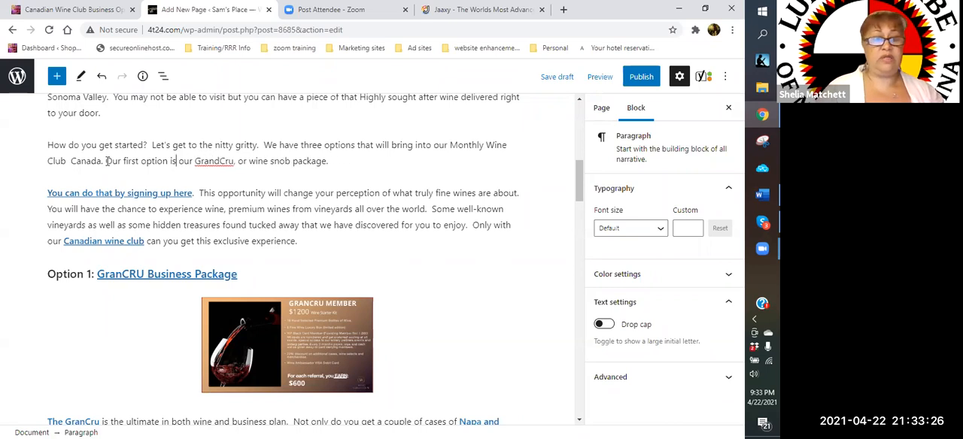
- Add the sentence "Then we have our second option which is our Reserve package." after the wine snob package sentence
left_click(333, 161)
type("He")
key("BackSpace")
key("BackSpace")
type("Then we have our")
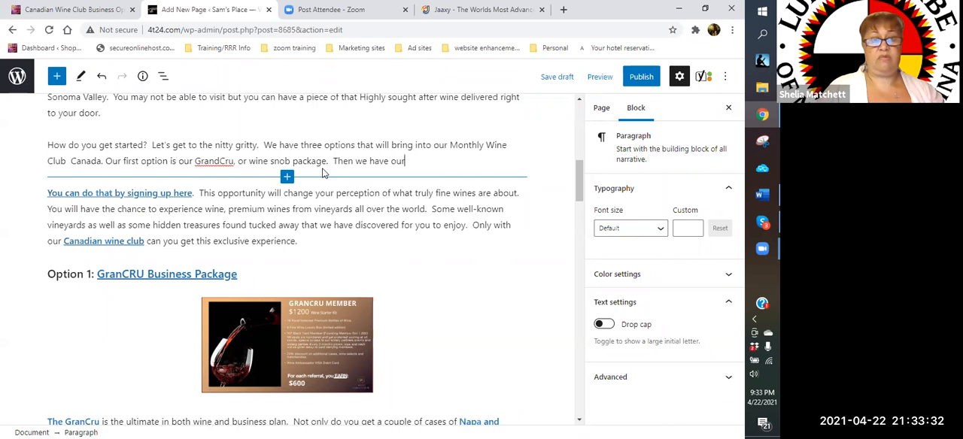
type(" sec")
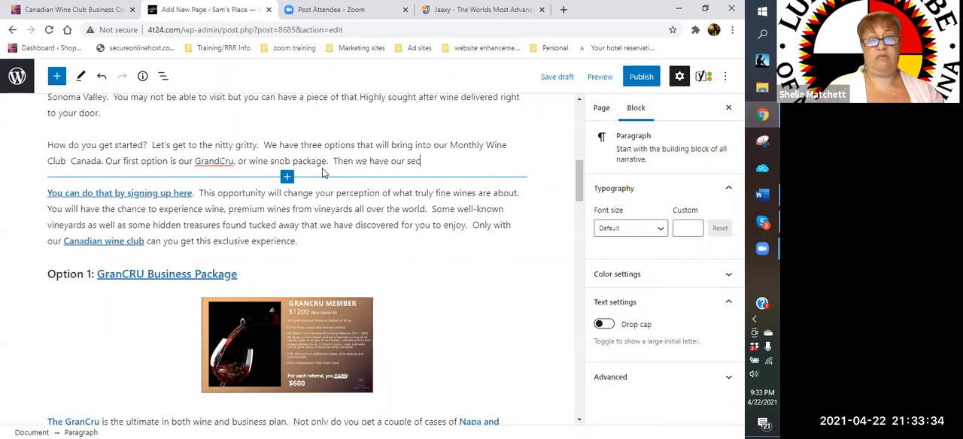
type("ond option,")
type(" w")
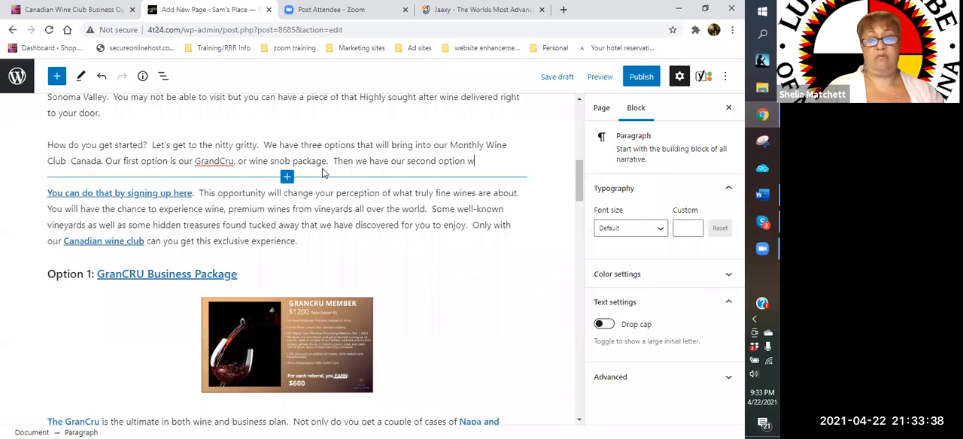
type("hich is our ")
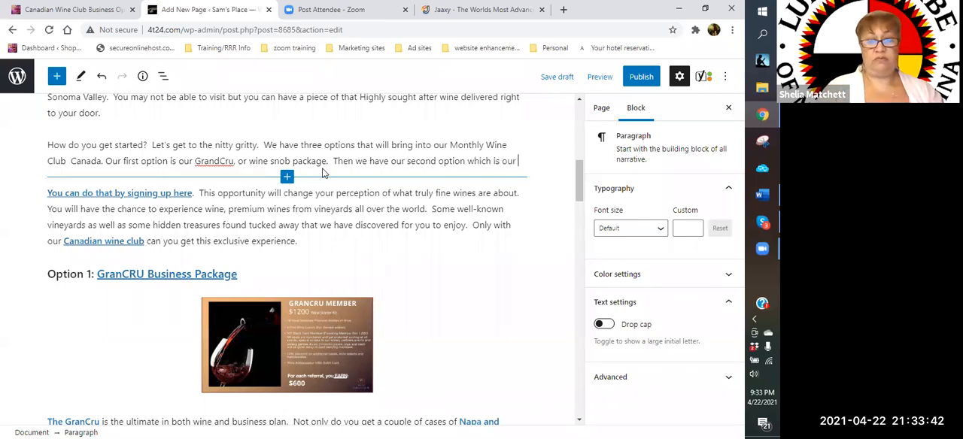
type("Reserv")
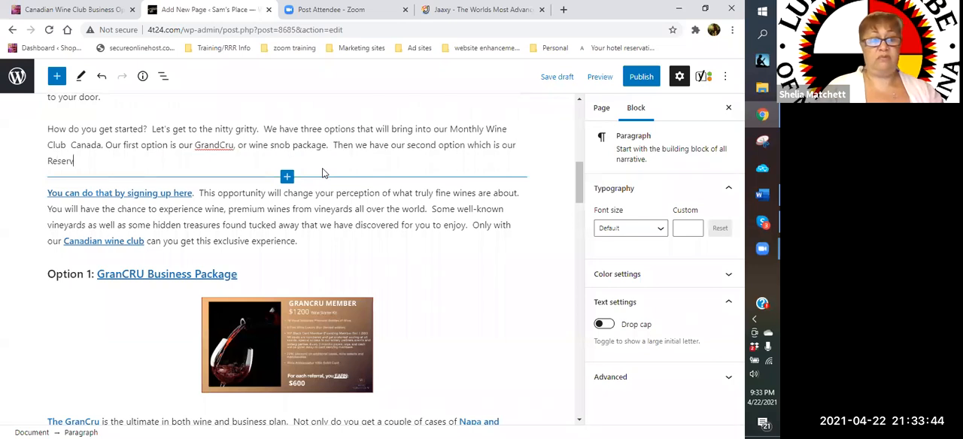
type("e pack")
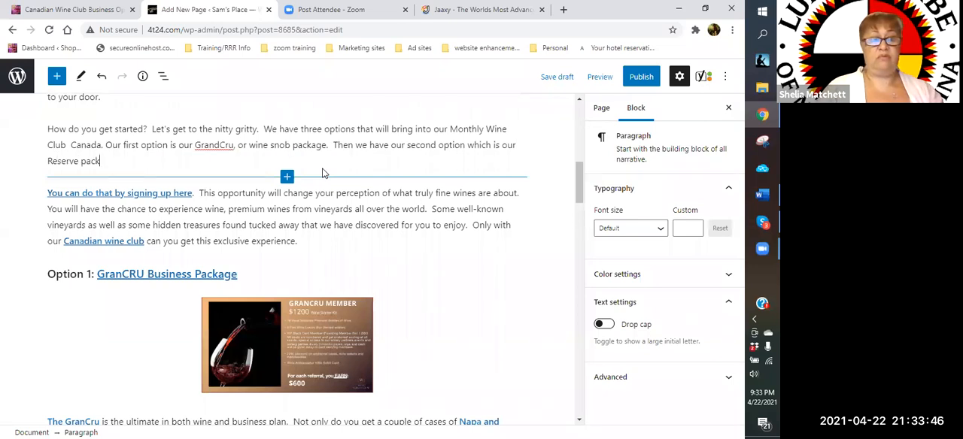
type("age.  This is")
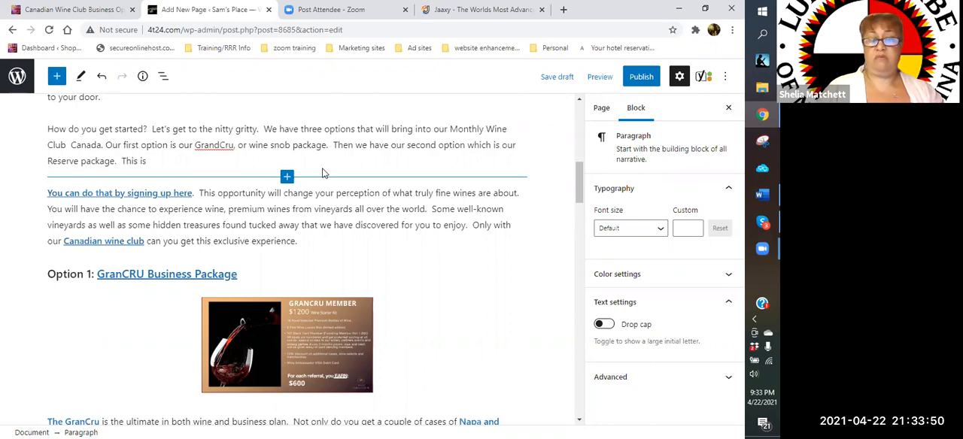
type(" something you can reall")
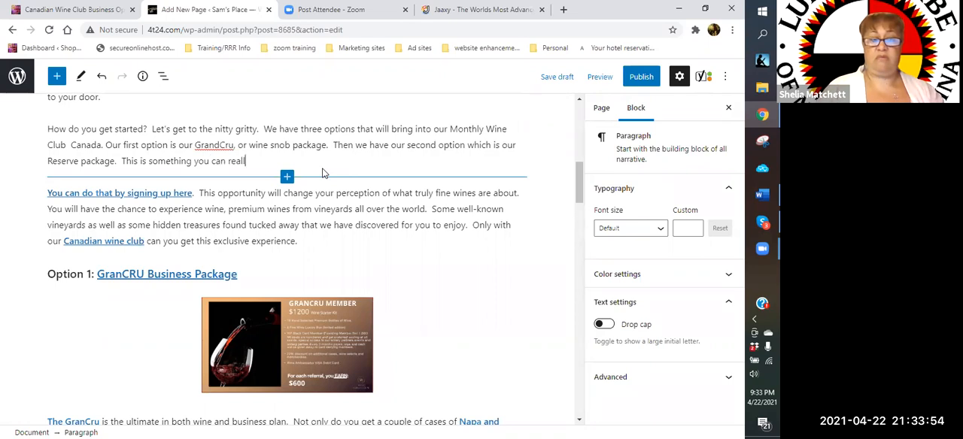
type("y sink your teeth into.  Then our third ")
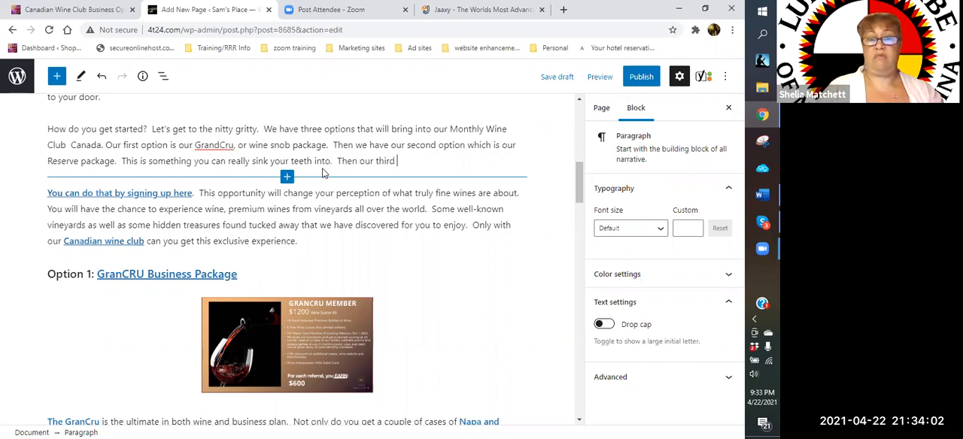
type("option i")
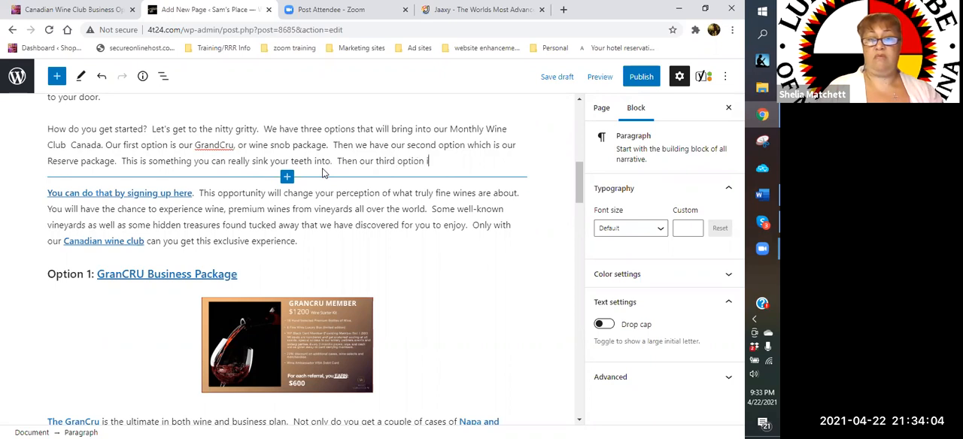
type("s our estate ")
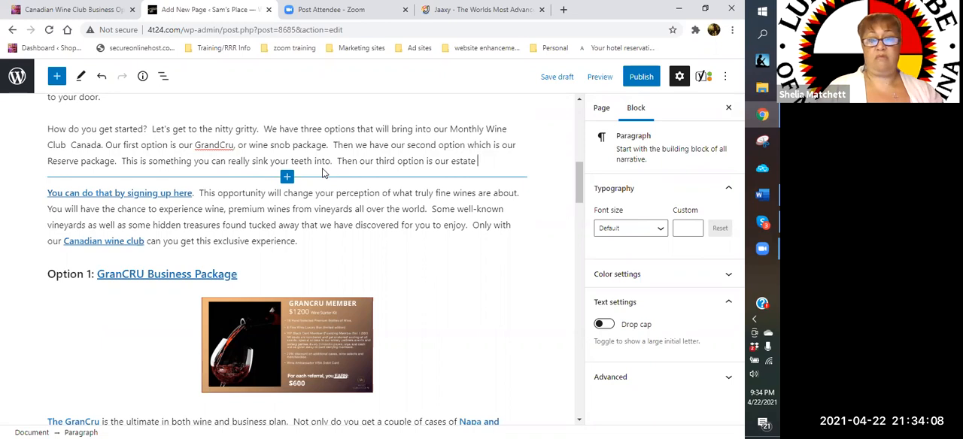
type("package.  IF")
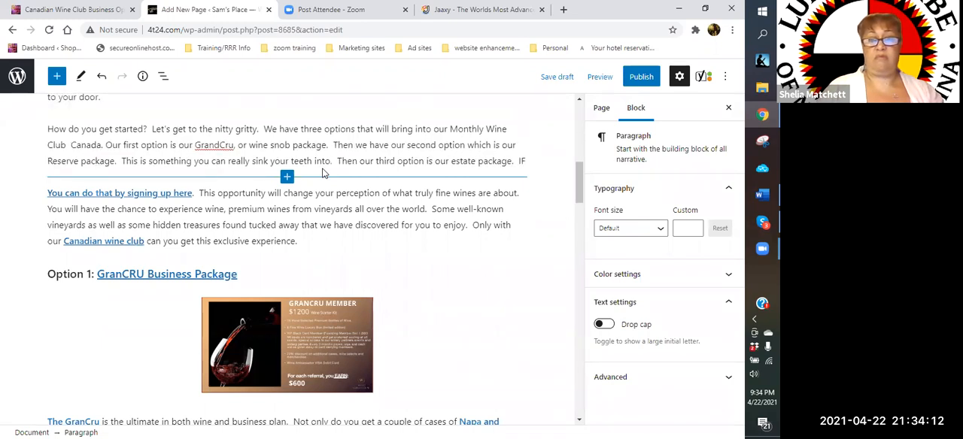
type("f you ")
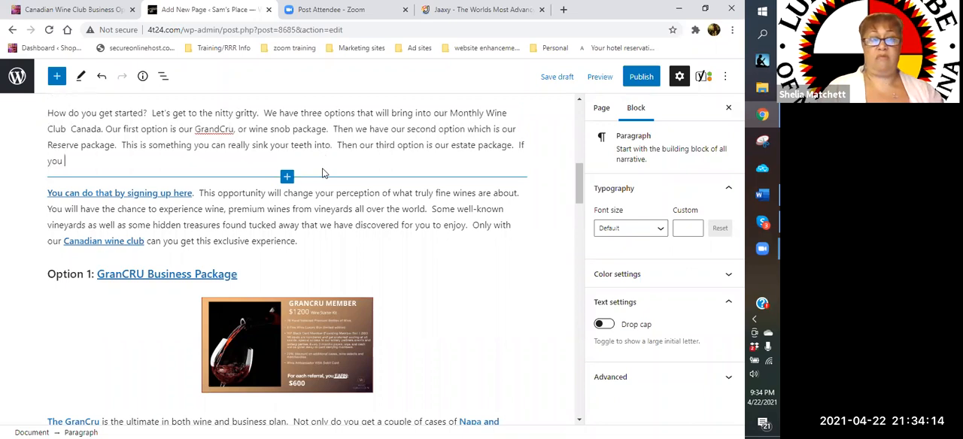
type("want to test the waters, this is the package you")
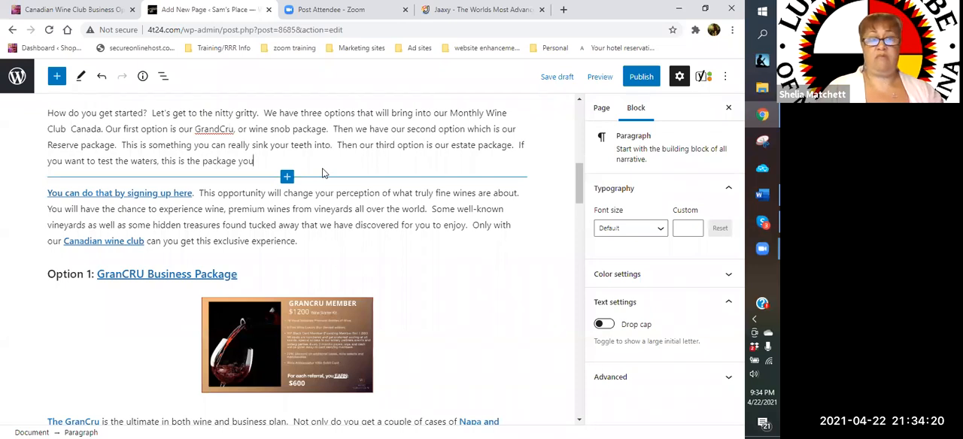
type(" want to start with.")
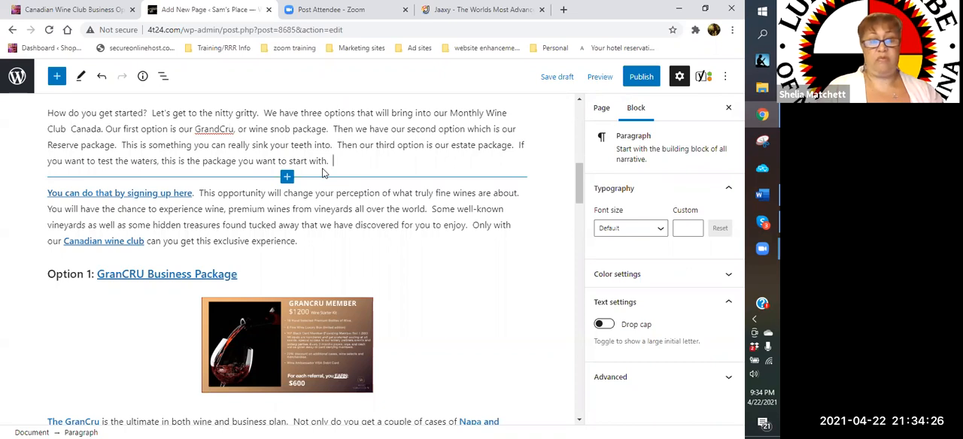
- Close the options paragraph with "Each option is explained in detail below. Let' have a look."
type("Each")
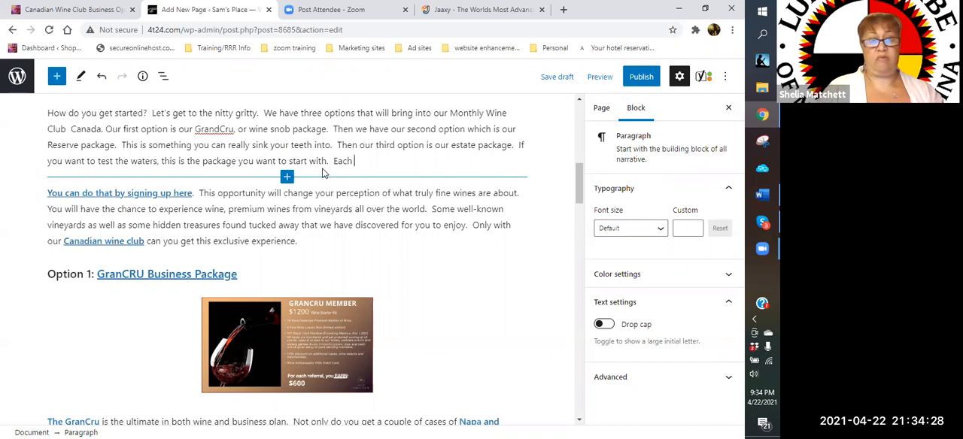
type(" option is expl")
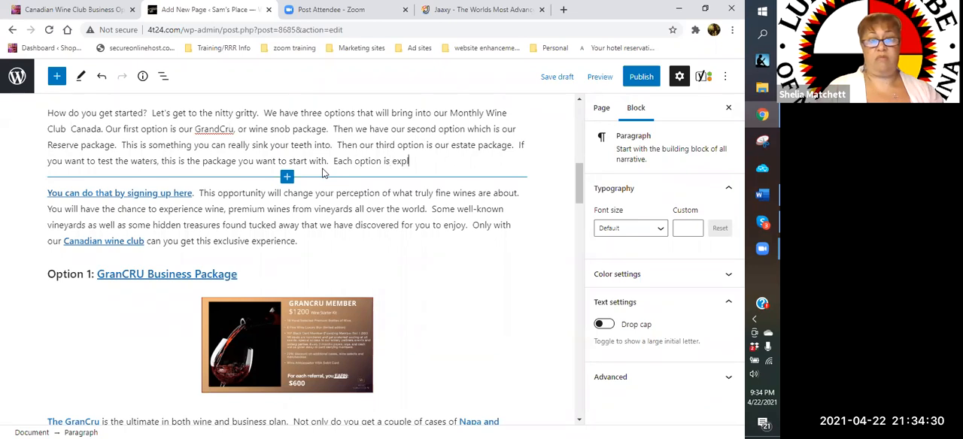
type("ained in detail below.")
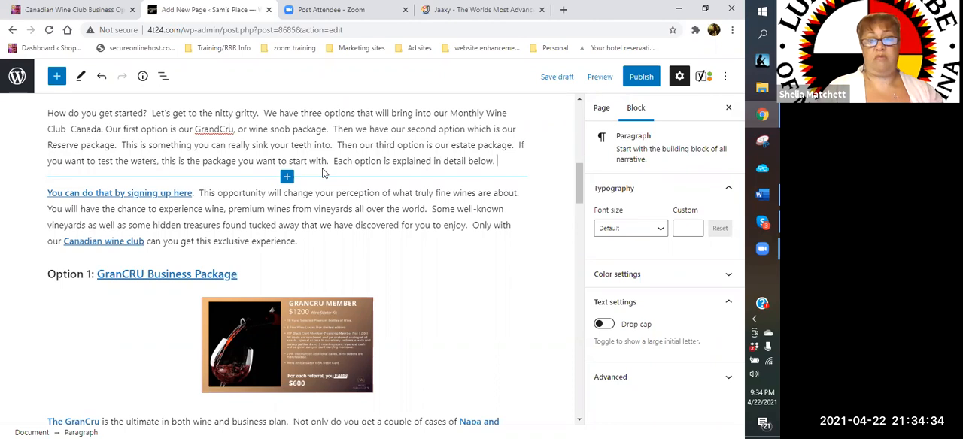
type(" Let' h")
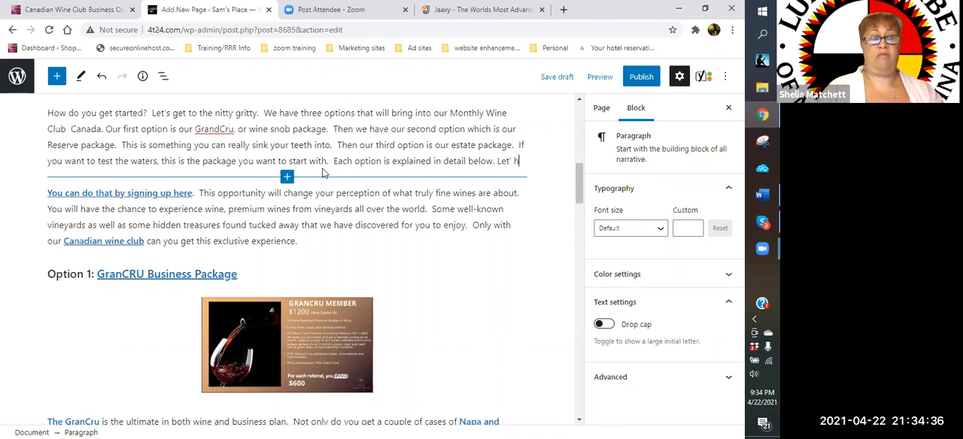
type("ave a look.")
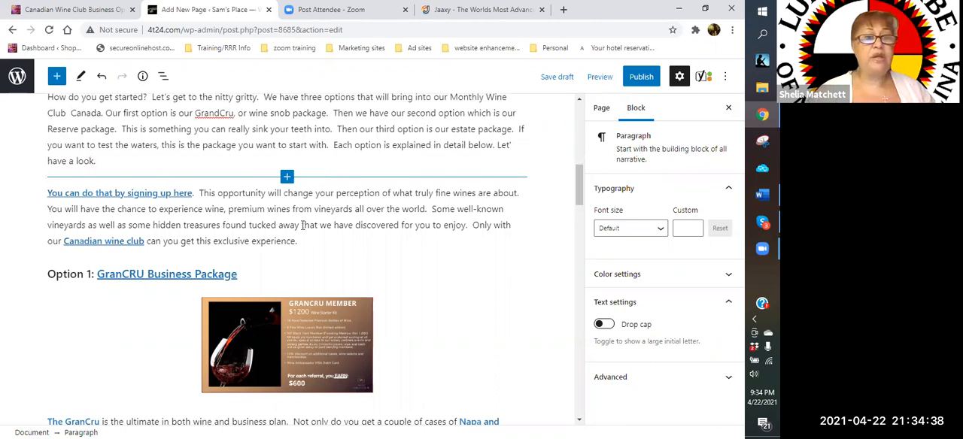
- Remove the paragraph block that begins "You can do that by signing up here"
left_click(278, 220)
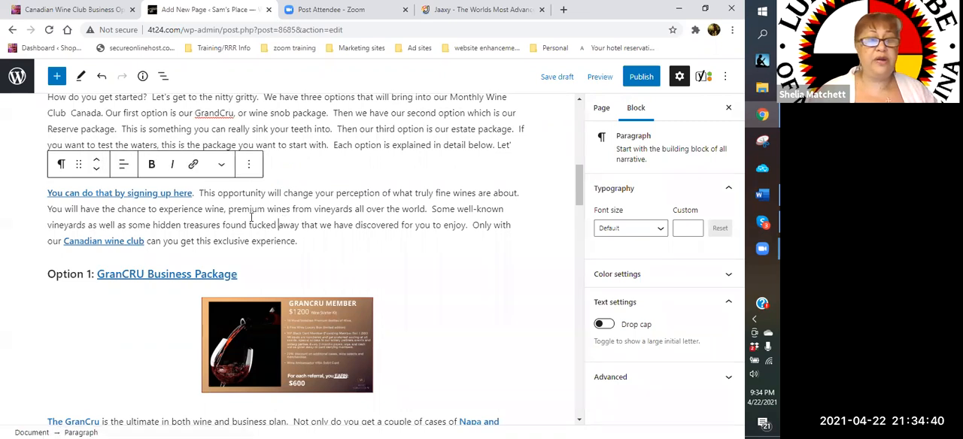
left_click(249, 165)
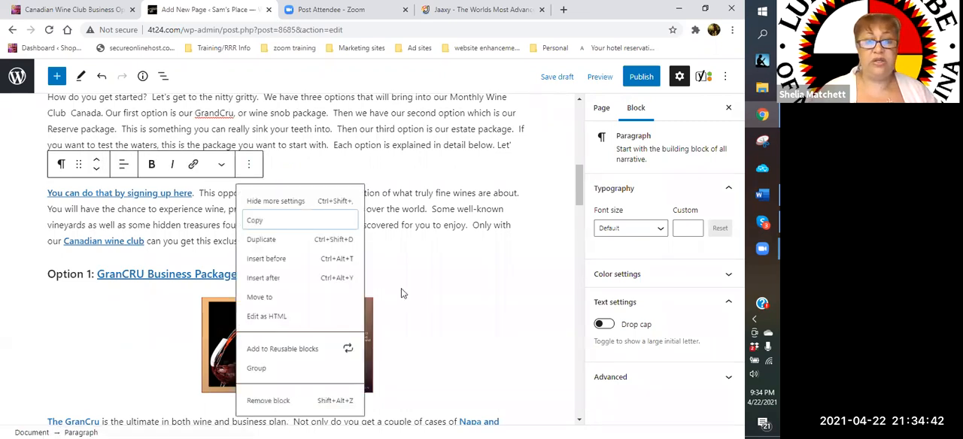
left_click(268, 400)
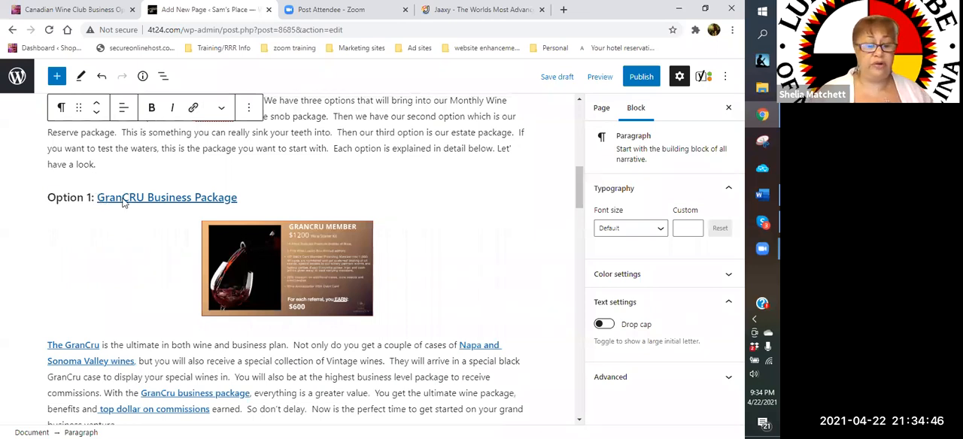
- Correct "GranCRU" to "GrandCRU" in the linked Option 1 heading
left_click(125, 197)
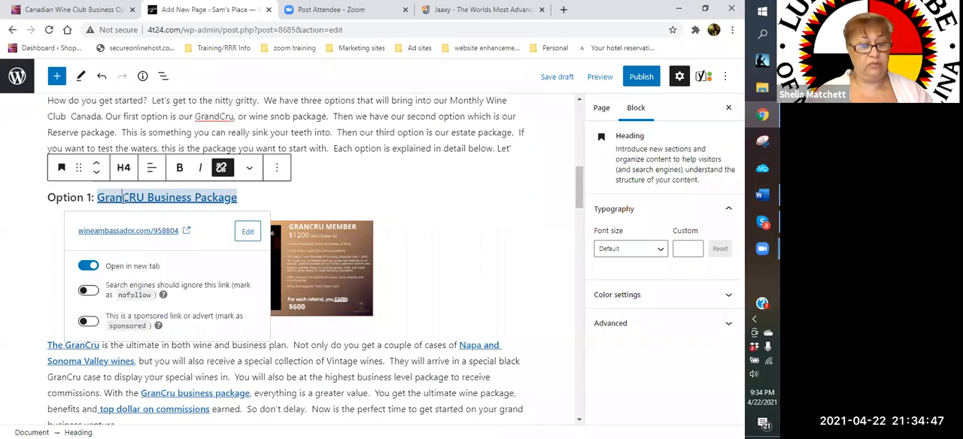
type("d")
left_click(250, 198)
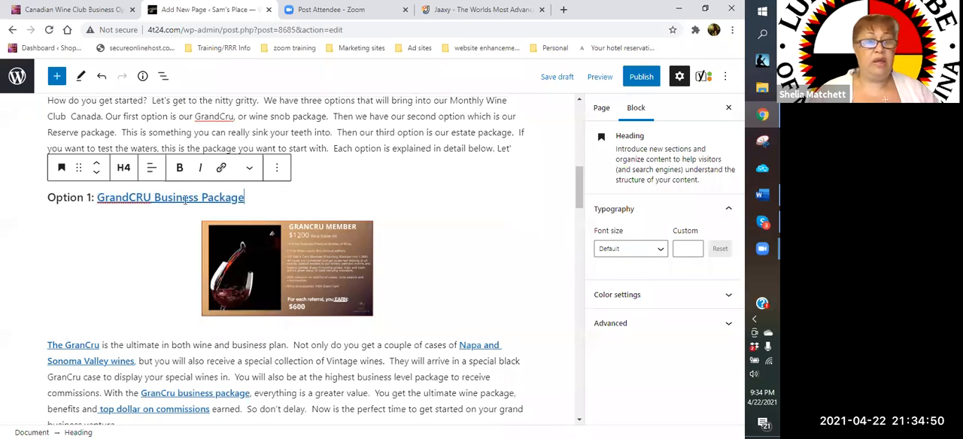
left_click(344, 266)
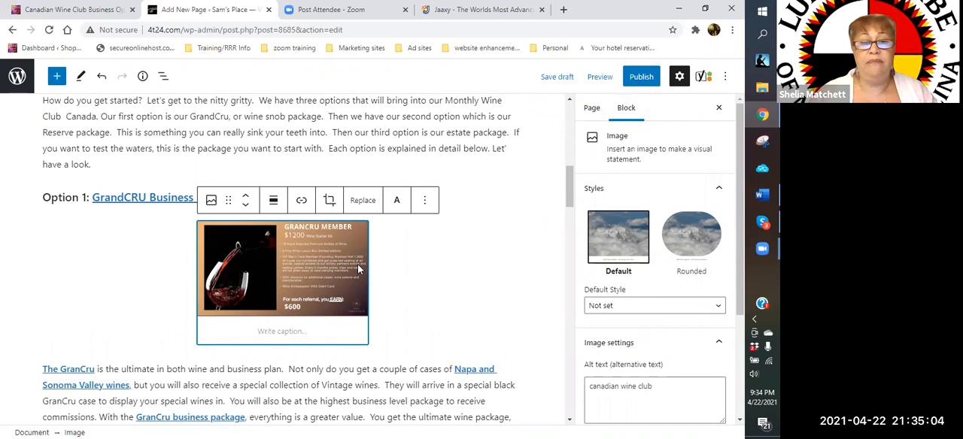
scroll(316, 278, "down", 1)
left_click(306, 288)
left_click_drag(281, 300, 447, 241)
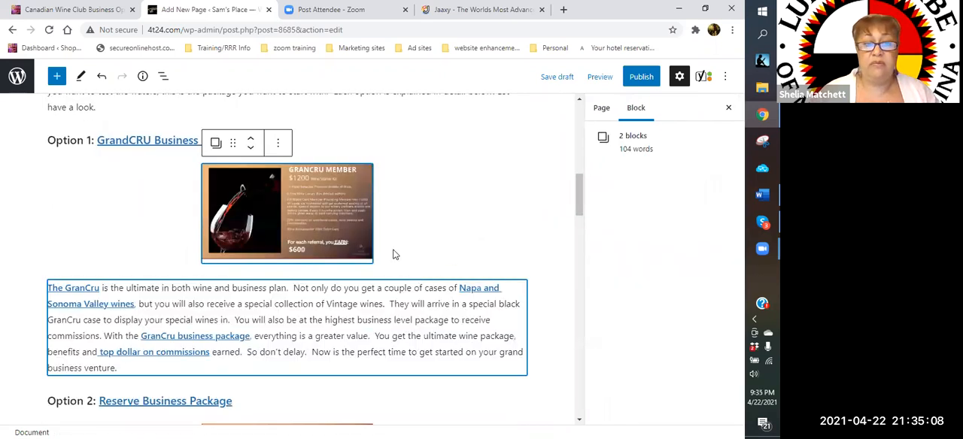
left_click(289, 272)
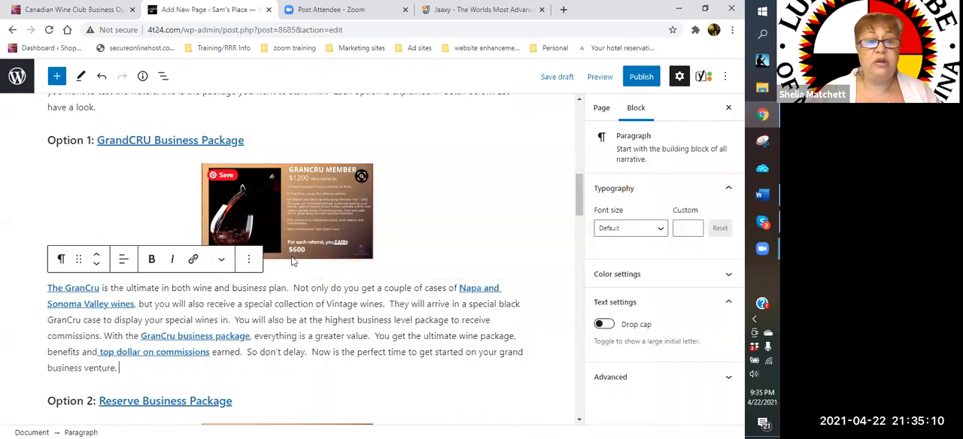
left_click(279, 248)
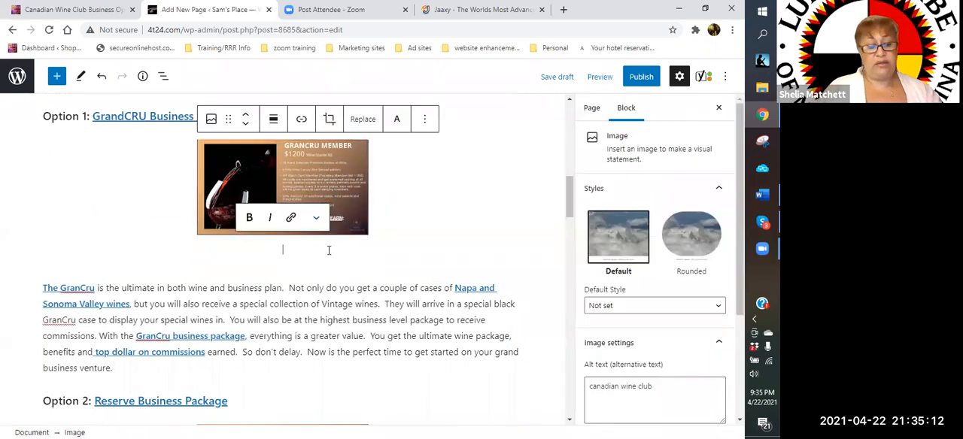
left_click(206, 353)
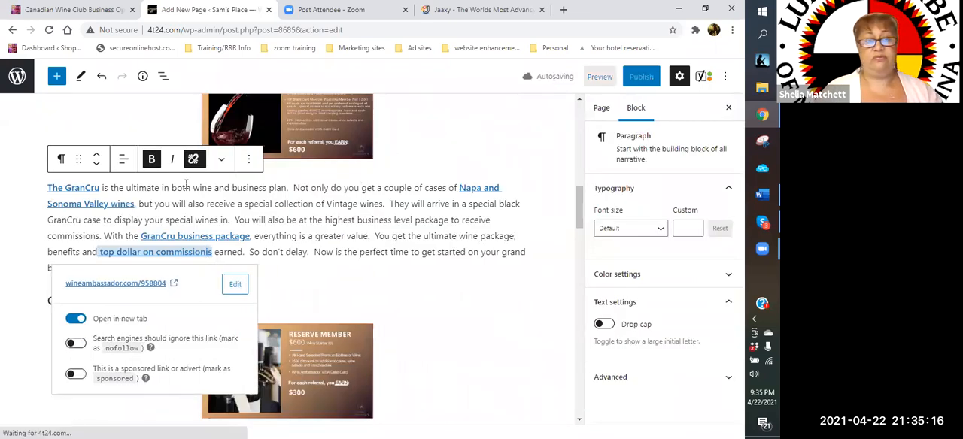
left_click(101, 76)
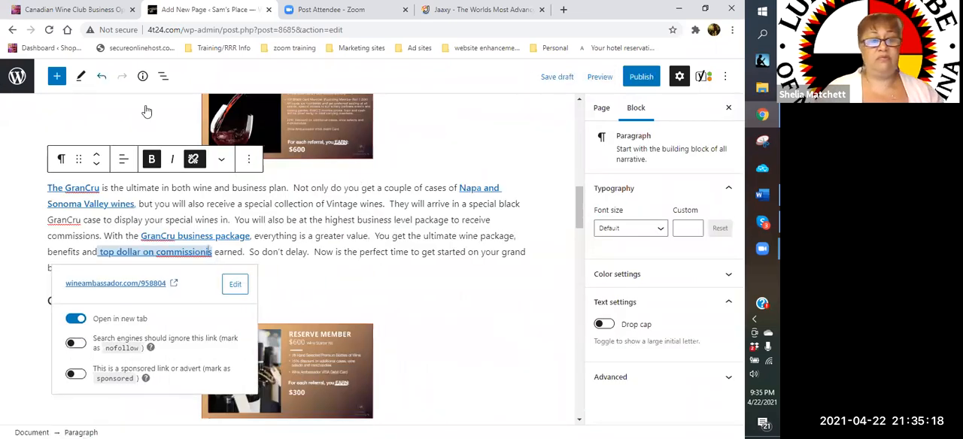
key("ctrl+z")
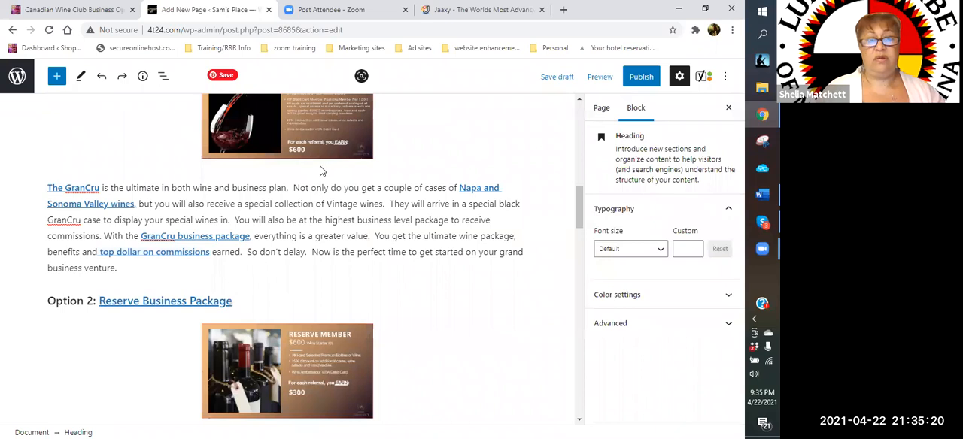
key("ctrl+z")
- Caption the image under the Option 1 heading "The Elite Wine Snob!!!"
left_click(326, 140)
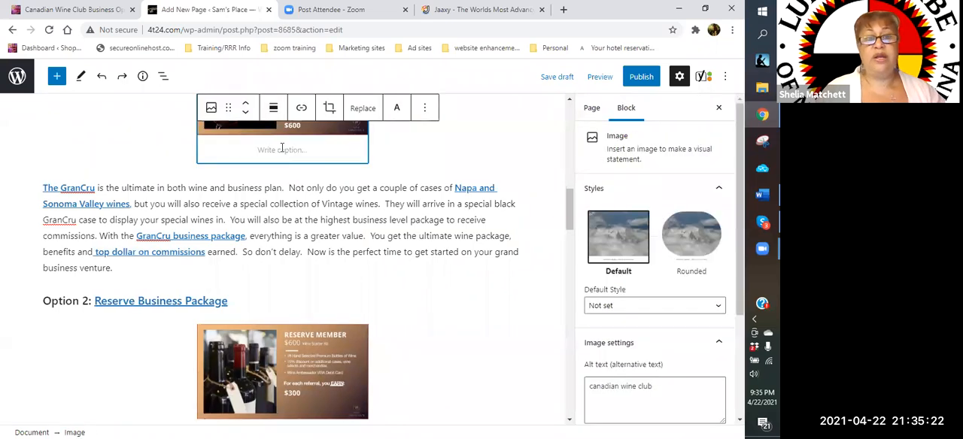
left_click(282, 148)
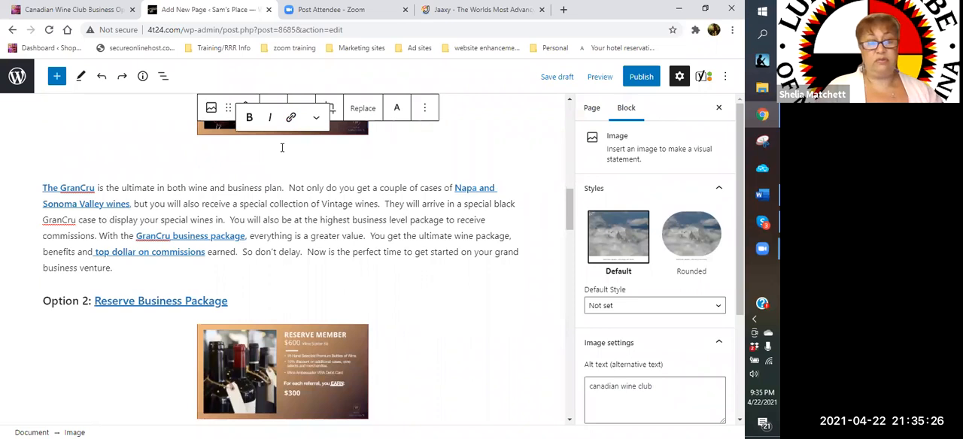
type("Wine Snob")
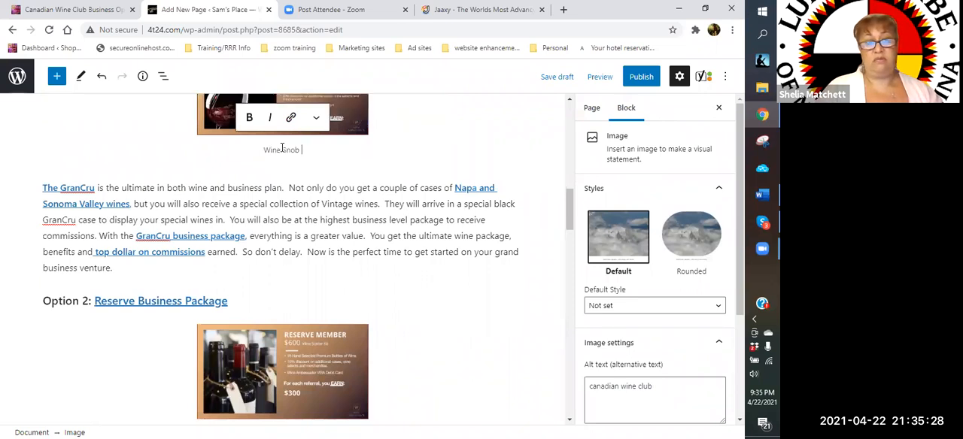
key("BackSpace")
key("BackSpace")
key("BackSpace")
key("BackSpace")
key("BackSpace")
key("BackSpace")
key("BackSpace")
key("BackSpace")
key("BackSpace")
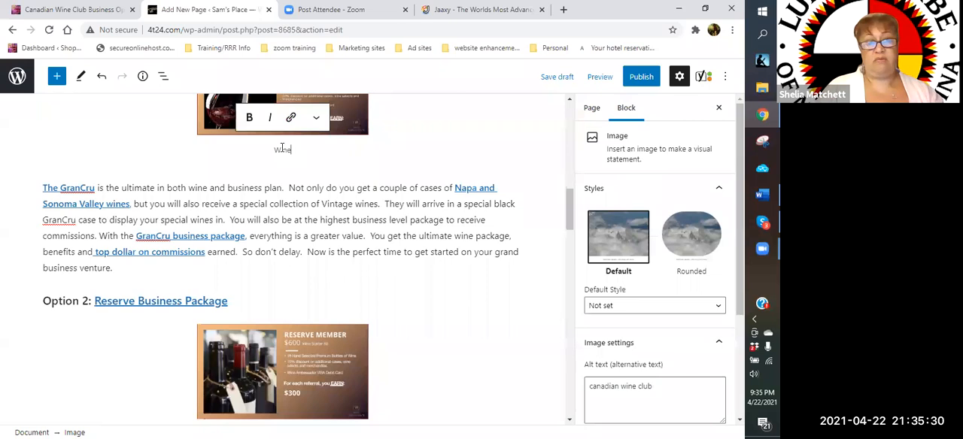
type("The")
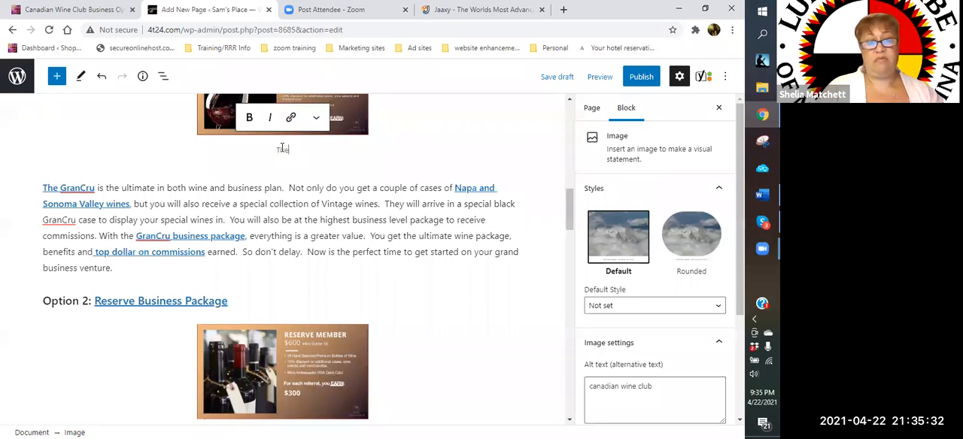
type(" Elite Win")
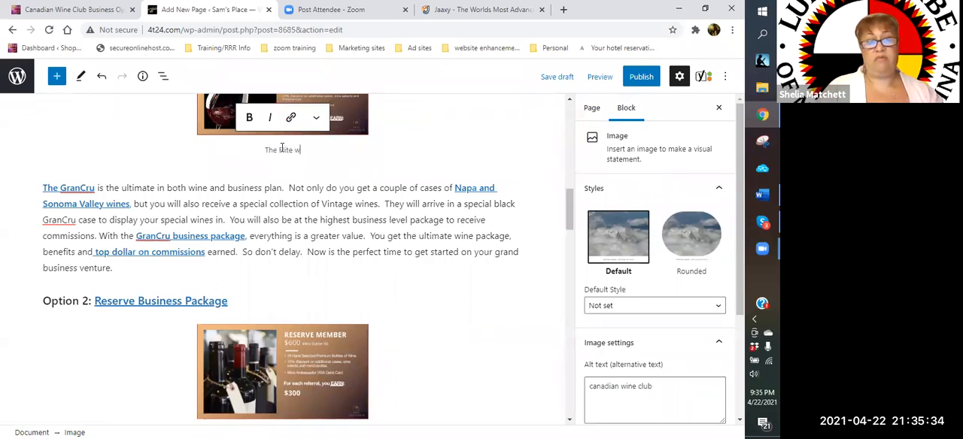
type("e Snob!!!")
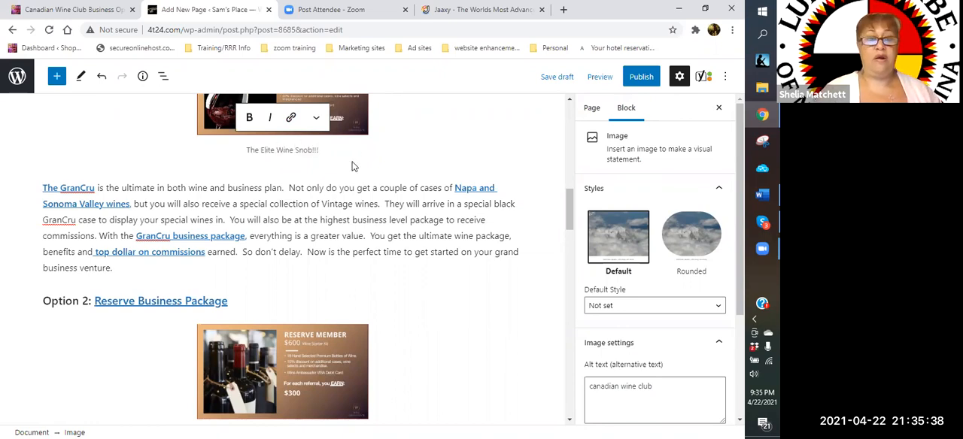
- Correct "The GranCru" to "The GrandCru" in the link that opens the Option 1 paragraph
left_click(82, 189)
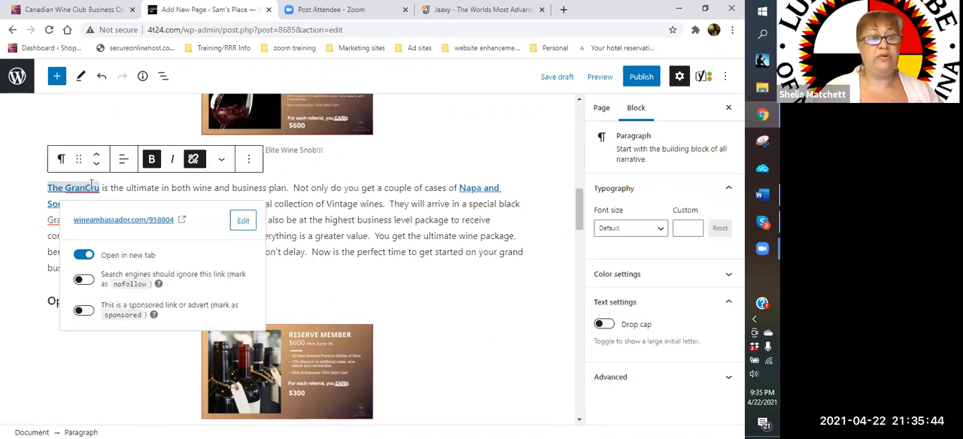
type("d")
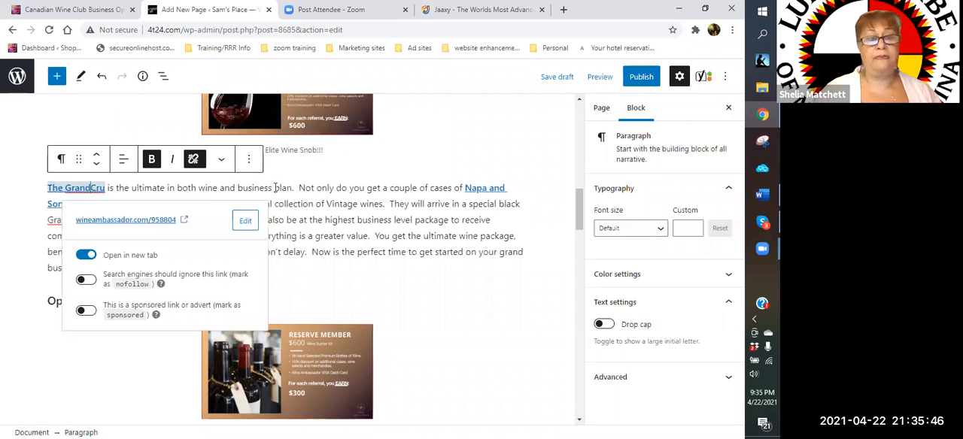
left_click(115, 188)
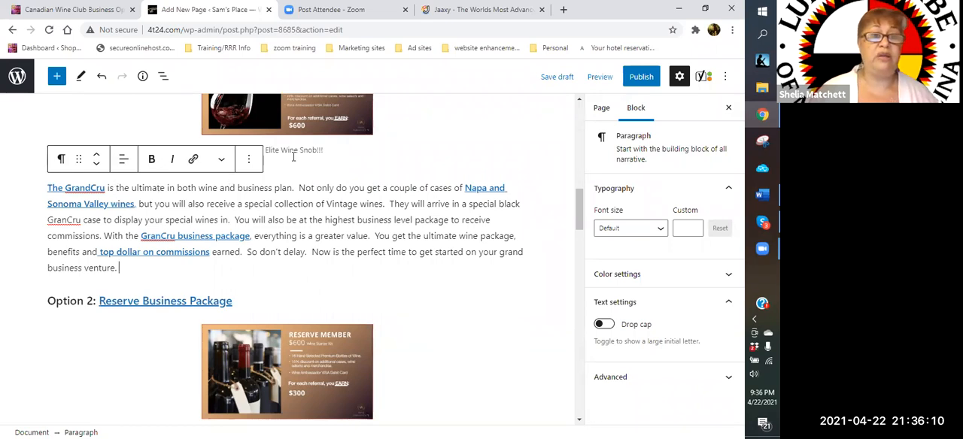
- Insert a paragraph block above the Option 2 heading and start it with "What is the GrandCru Experience"
left_click(425, 167)
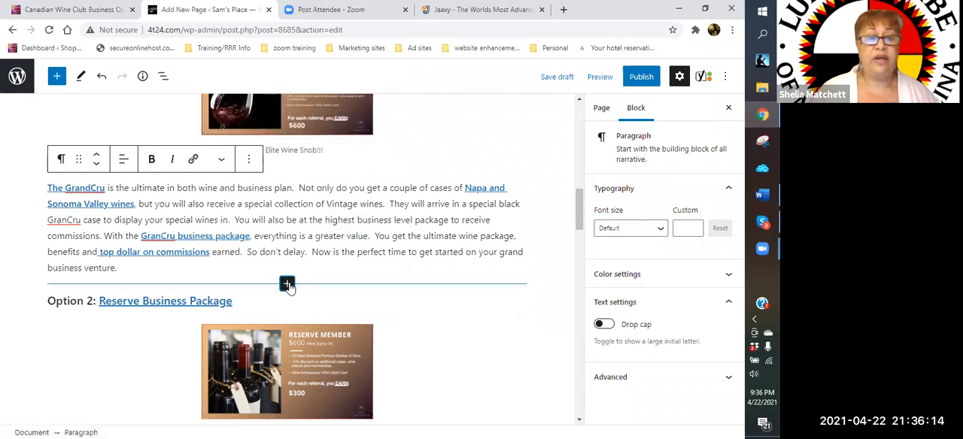
left_click(288, 285)
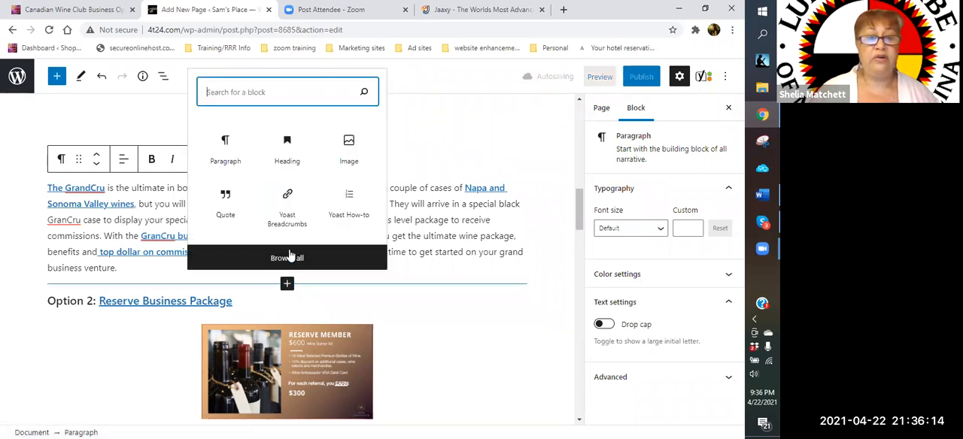
left_click(234, 162)
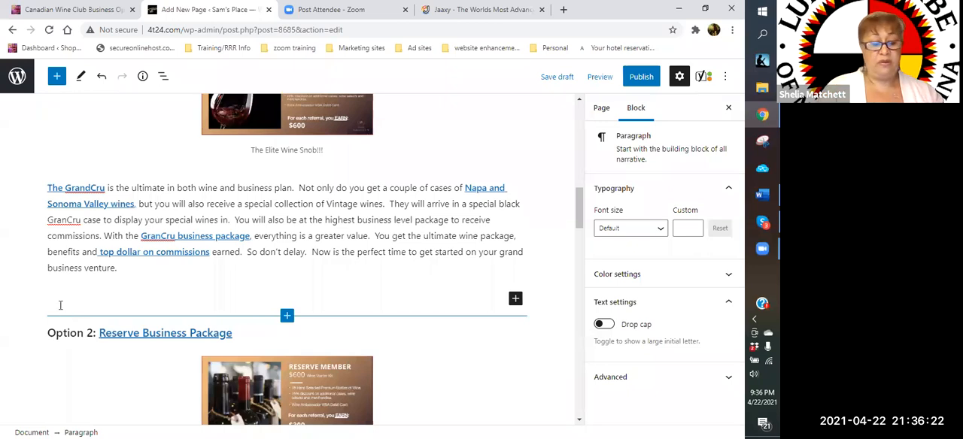
scroll(63, 312, "down", 2)
type("What is th")
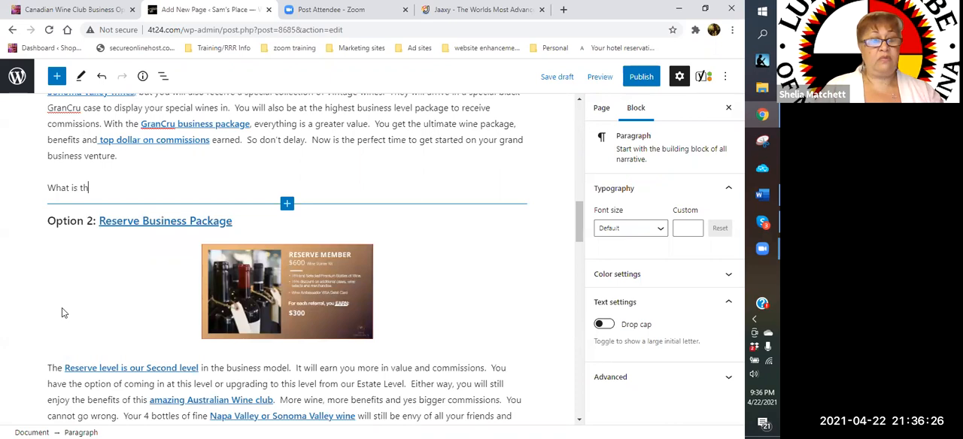
type("e GrandCRu")
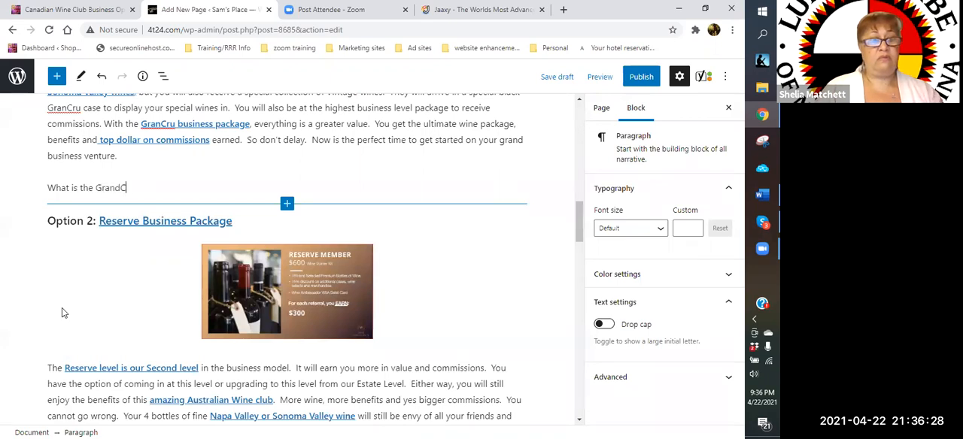
key("BackSpace")
key("BackSpace")
key("BackSpace")
type("ru ")
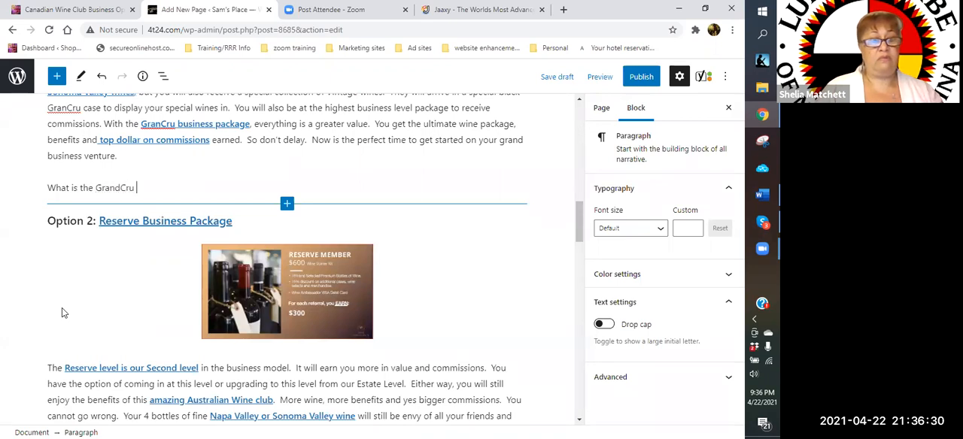
type("Experience")
type(", Wine")
- Extend the new paragraph's opening question with ", Elite Wine snob"
key("BackSpace")
key("BackSpace")
key("BackSpace")
key("BackSpace")
type("Elite ")
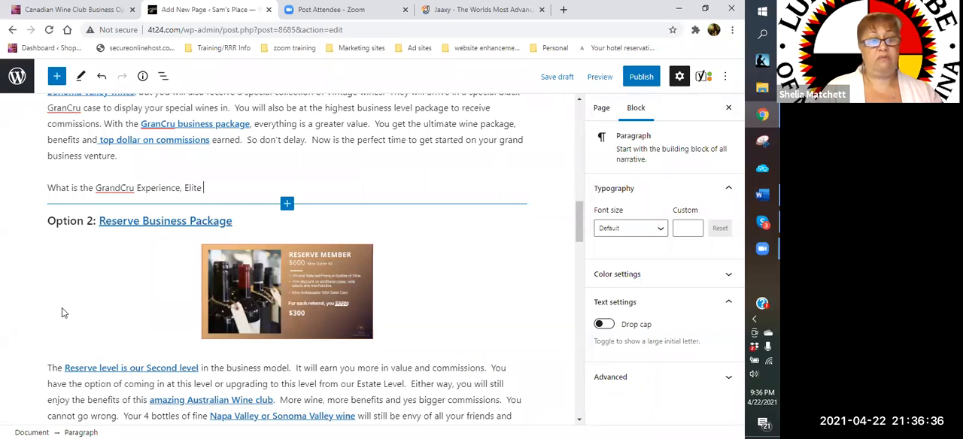
type("Wine sn")
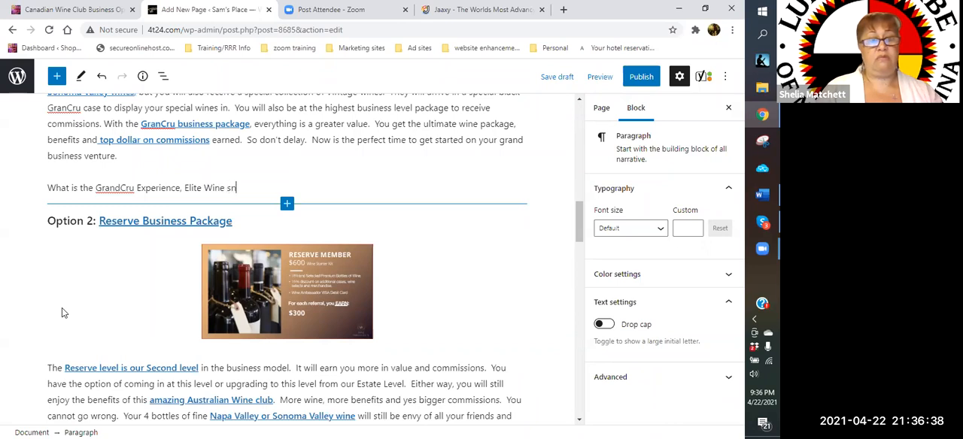
type("ob?  THis i")
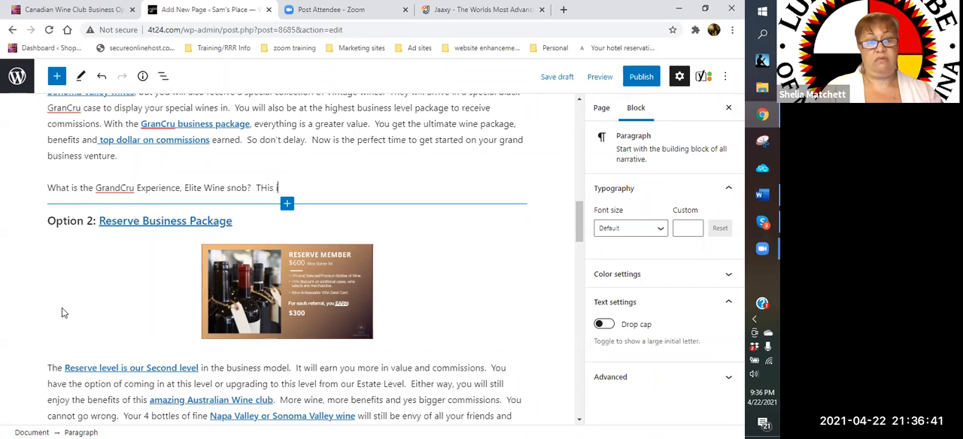
- End the question with a question mark and continue with "This is the ultimate in both business"
key("BackSpace")
key("BackSpace")
type("his is the ultimate i")
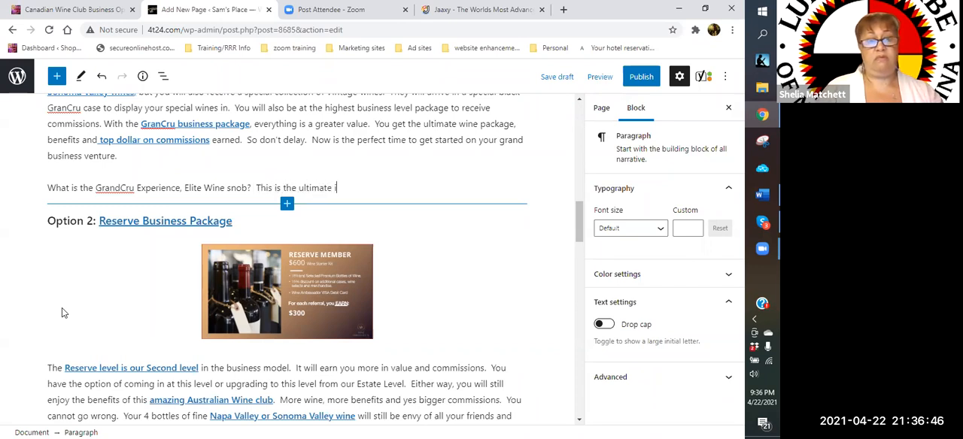
type("n both b")
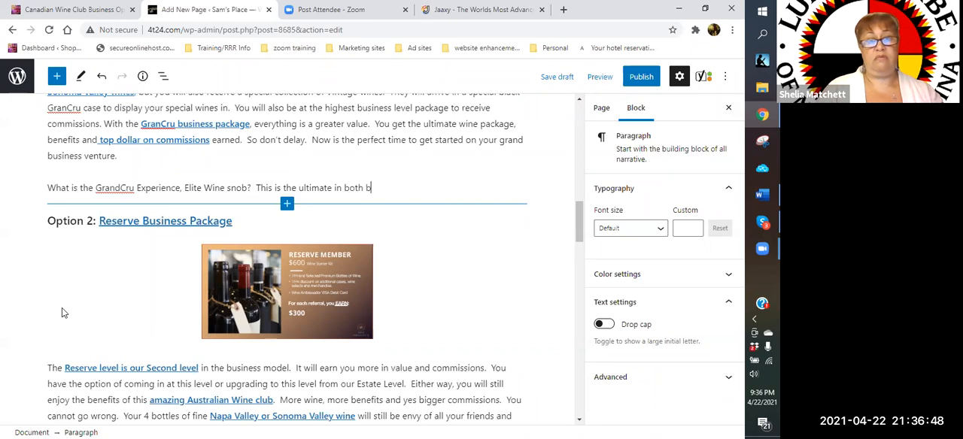
type("usiness")
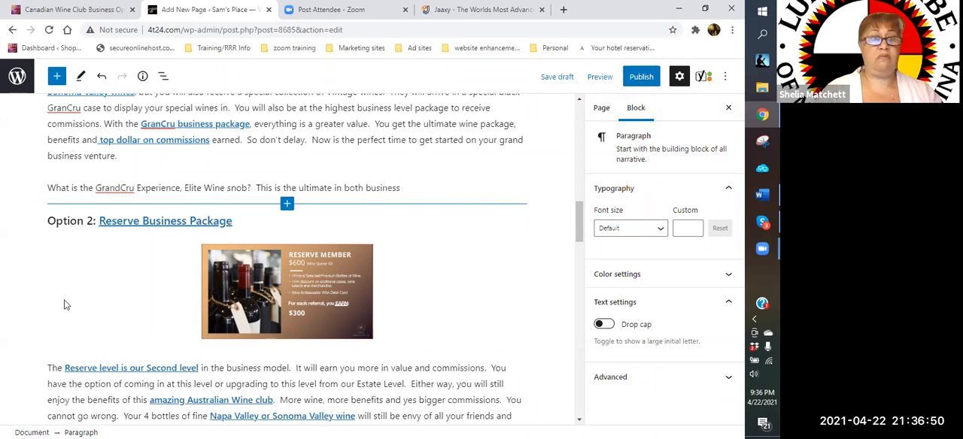
- Replace the sentence's last word so that it ends "in both personal and business fulfillment."
scroll(353, 208, "up", 1)
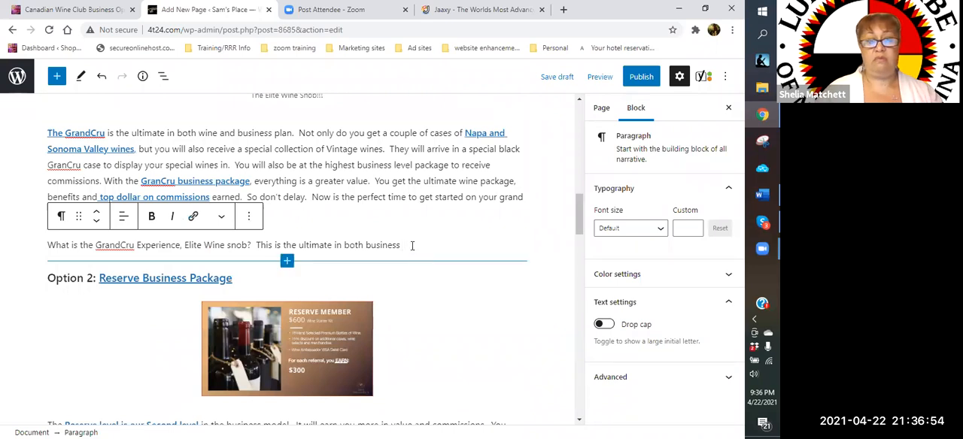
key("BackSpace")
key("BackSpace")
key("BackSpace")
key("BackSpace")
key("BackSpace")
key("BackSpace")
key("BackSpace")
key("BackSpace")
key("BackSpace")
type("personal and")
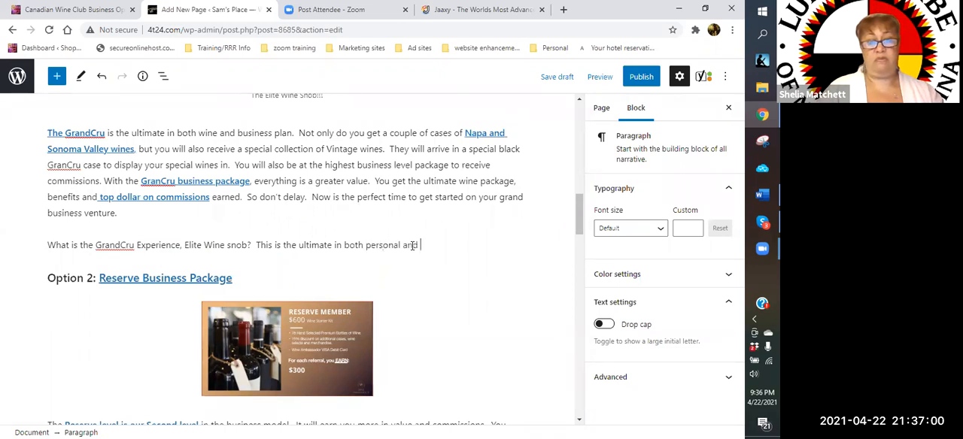
type(" business fullfi")
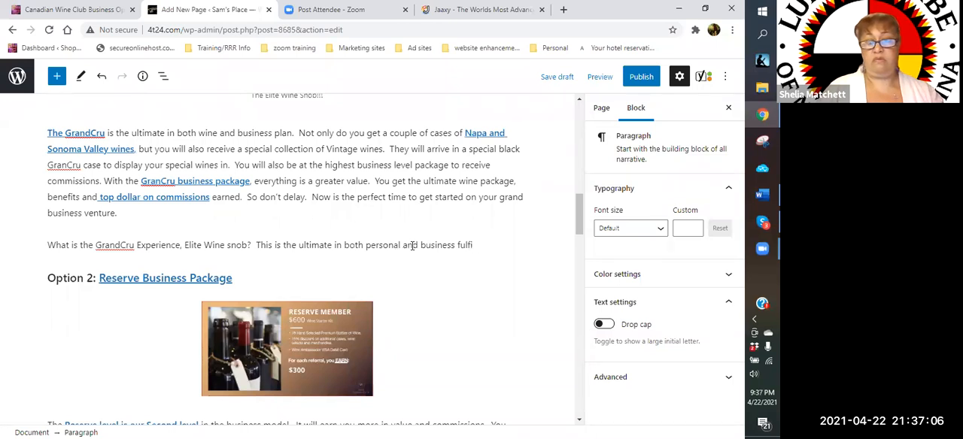
type("lment.  You ca")
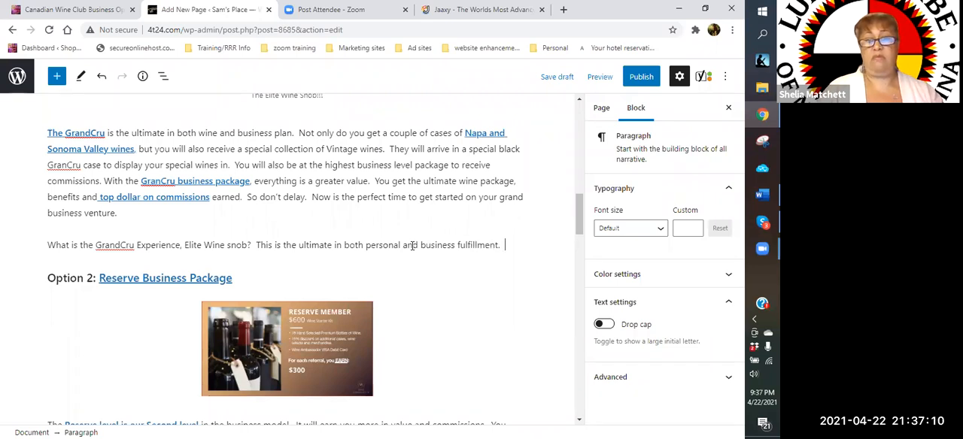
- Continue the paragraph with "You are able to get 2 cases of fine Napa Valley wines,"
key("BackSpace")
key("BackSpace")
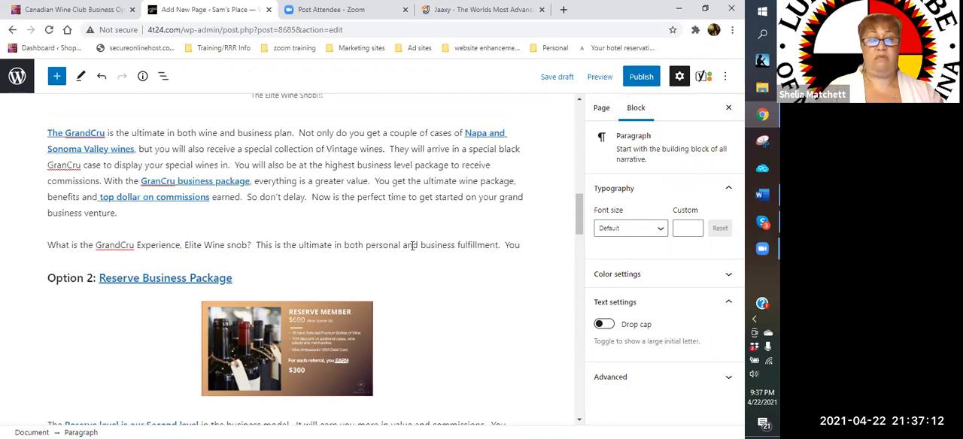
type("are able to get ")
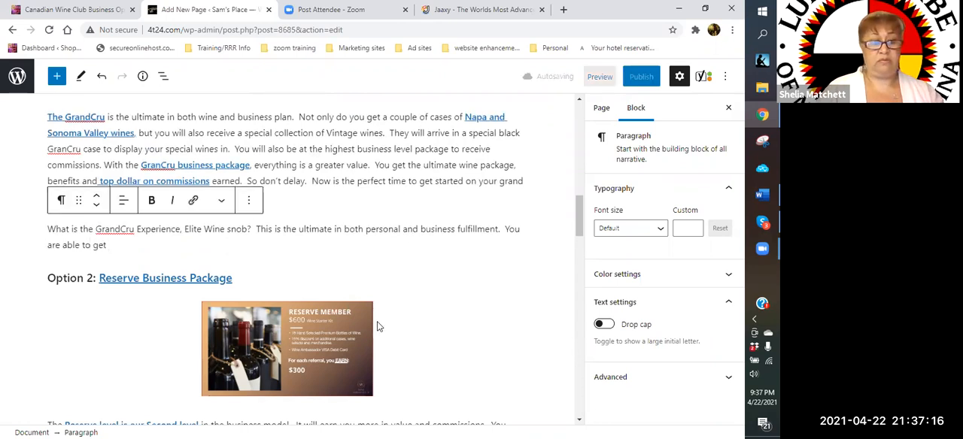
type("2 caa")
key("BackSpace")
type("ses of fine ")
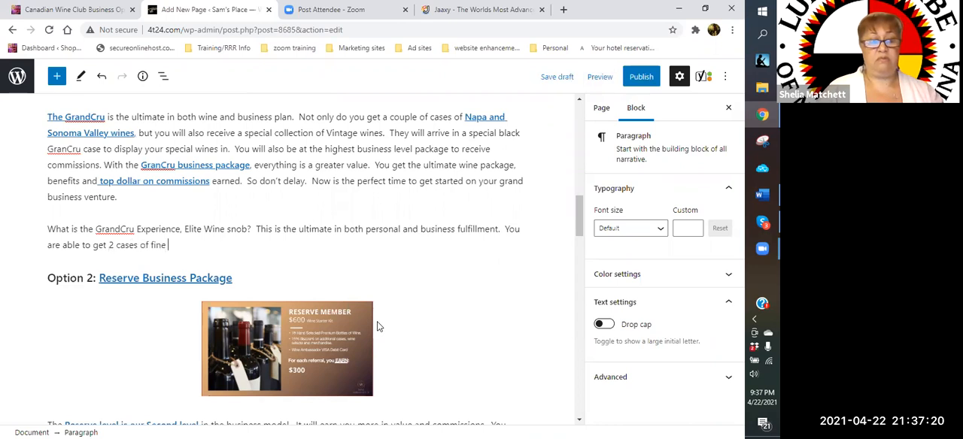
type("Napa Valley wines,")
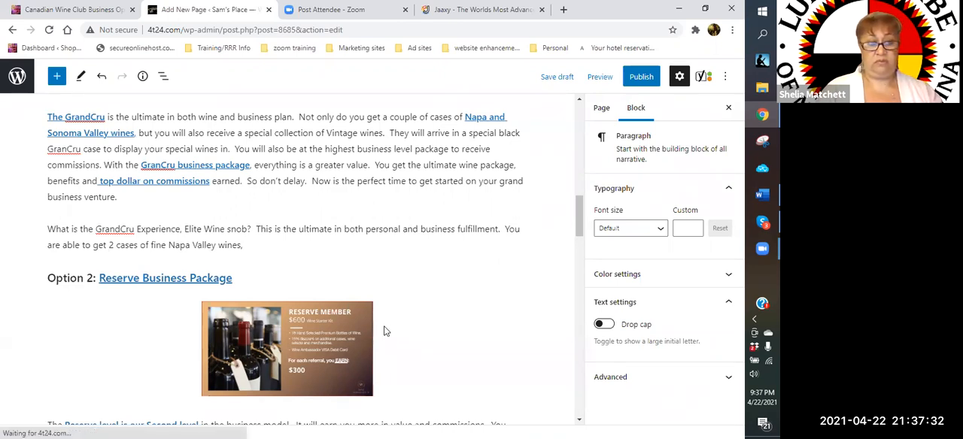
- Continue the GrandCru Experience paragraph after "Napa Valley wines," with "Our GrandCru Elite wines box of 6"
type("Ou")
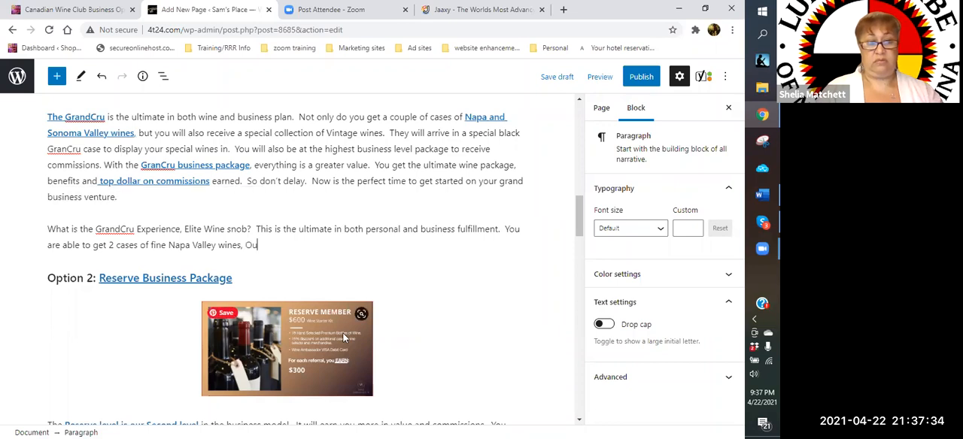
type("r GrandCru")
type(" e")
type("lite ")
type("wines b")
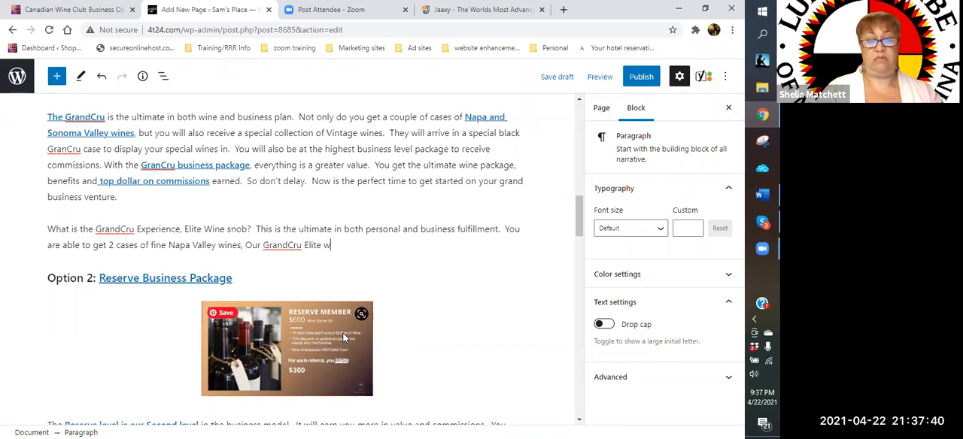
type("ox of")
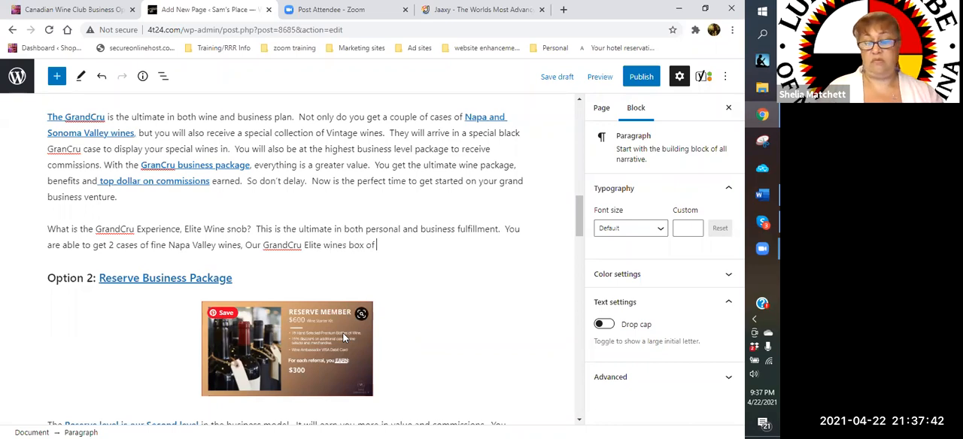
type(" 6 of our best premin")
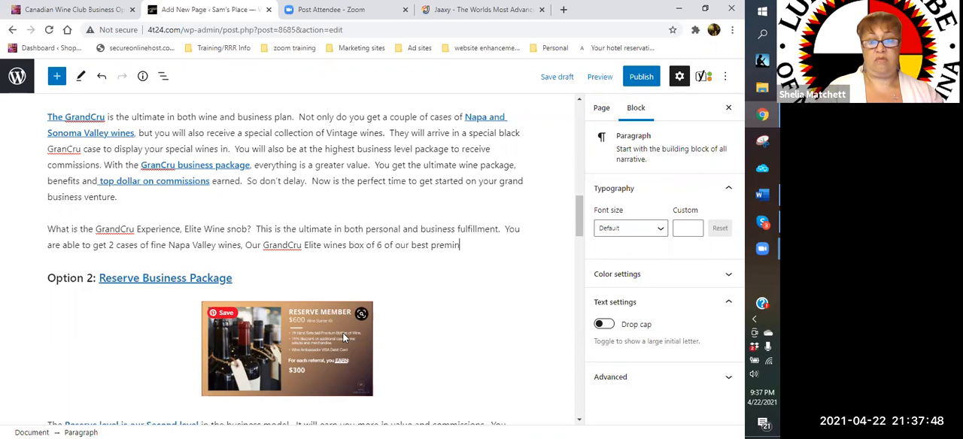
key("BackSpace")
- Extend the wine box description with "of our best premium wines"
type("um wine")
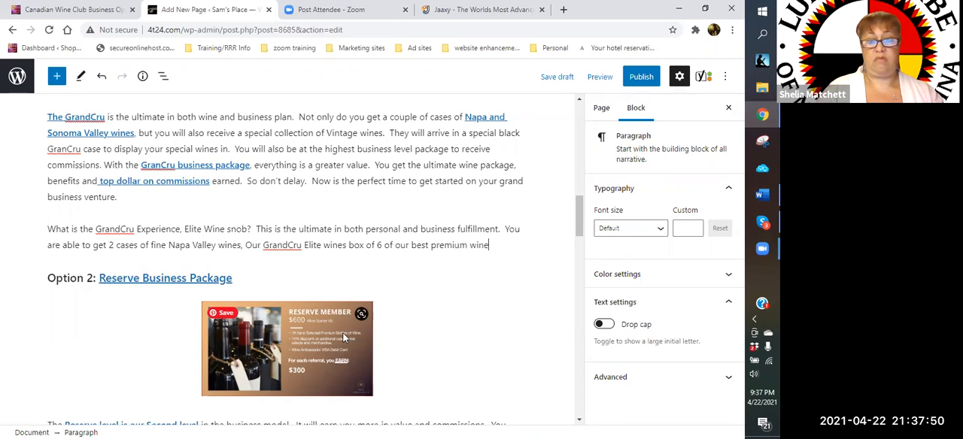
type("s ad")
type("nd")
type(" an addi")
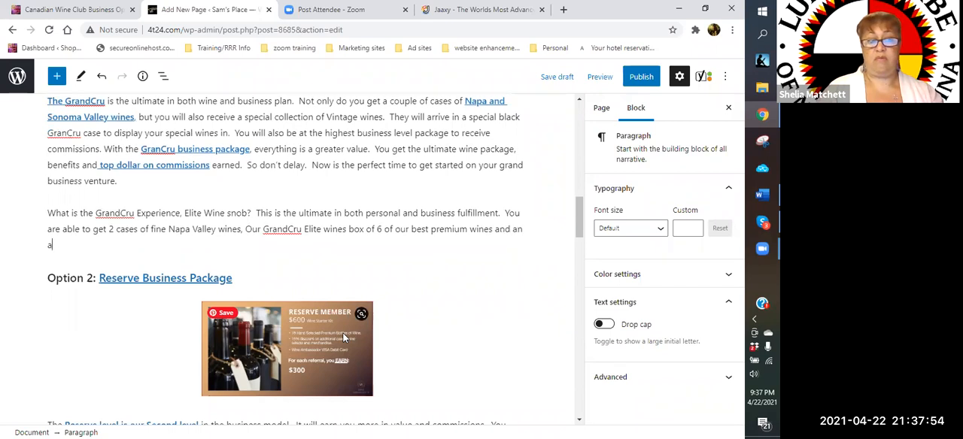
type("tional 20% ")
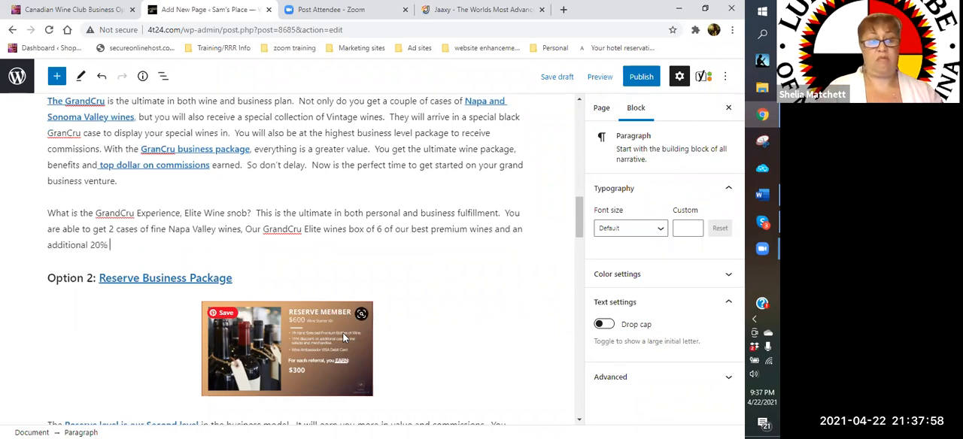
type("off any additio")
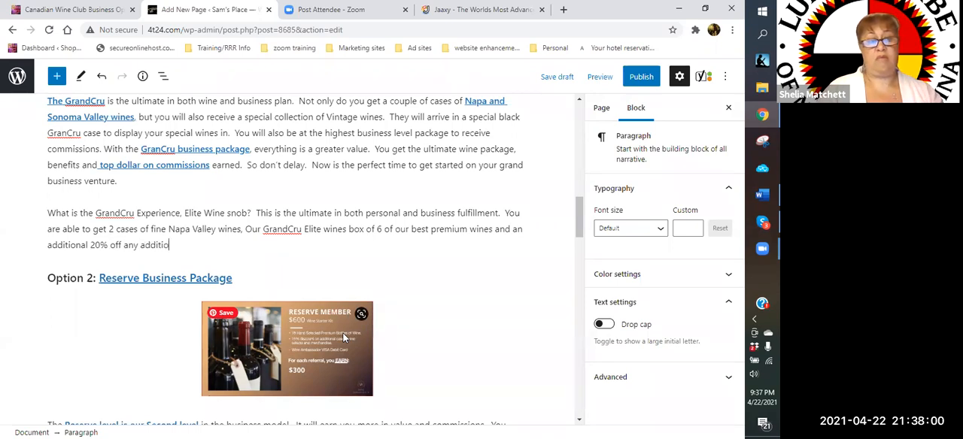
type("nal wine rec")
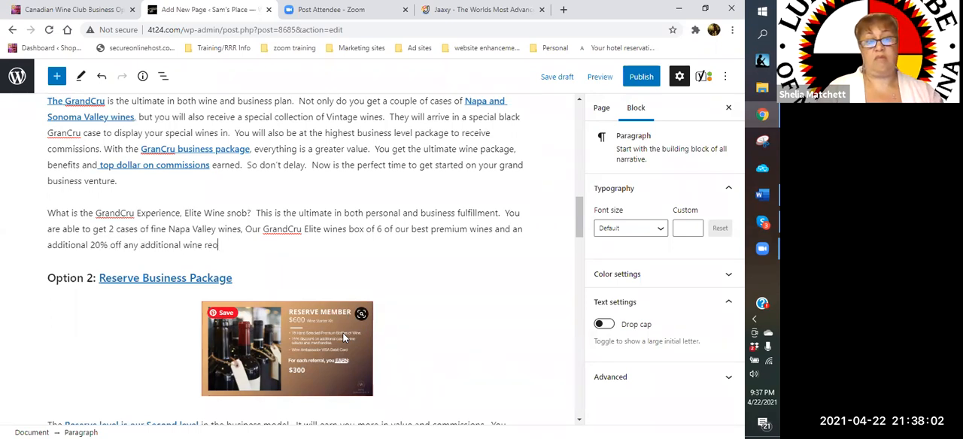
key("BackSpace")
type("ord")
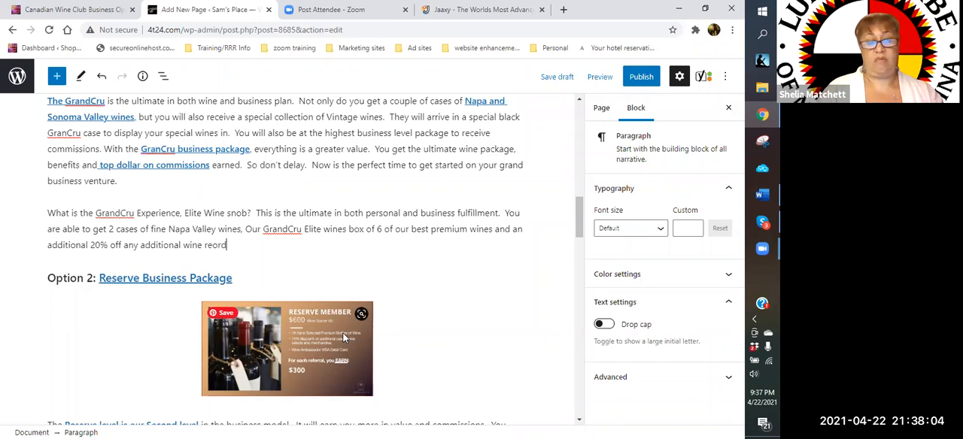
type("ers.  And the comp plan is abs")
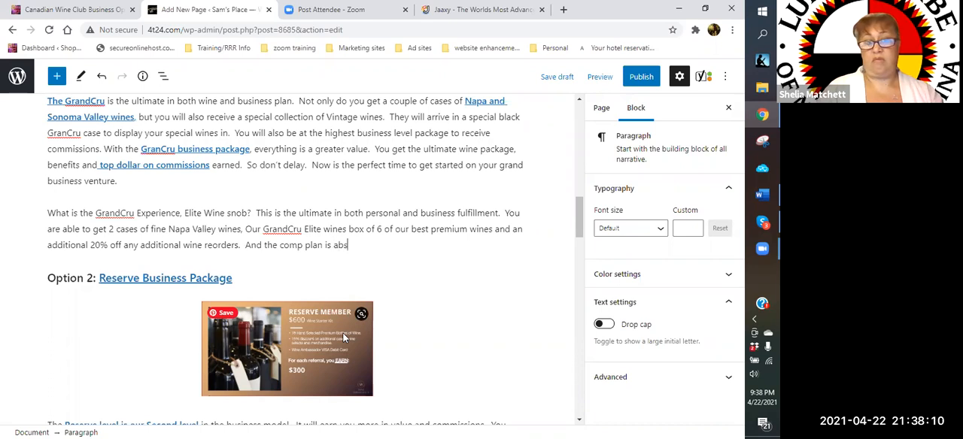
type("olutel")
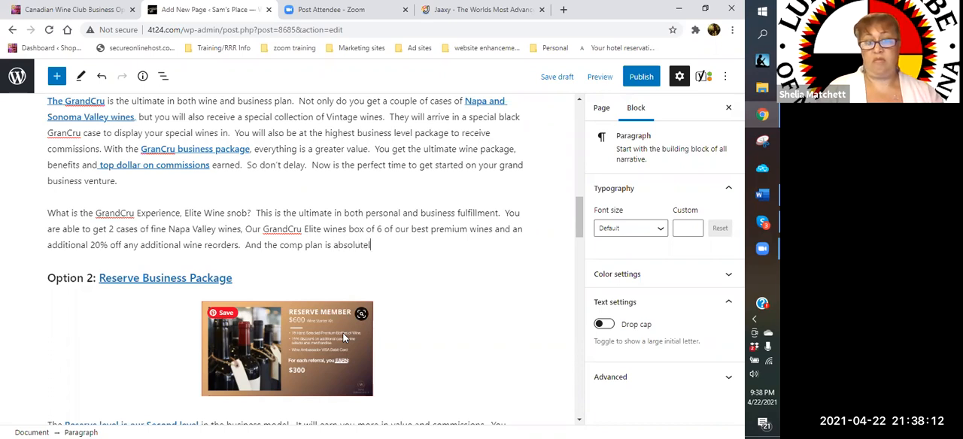
type("y amazing.")
- Add the sentence "And the comp plan is absolutely amazing." to the paragraph
key("BackSpace")
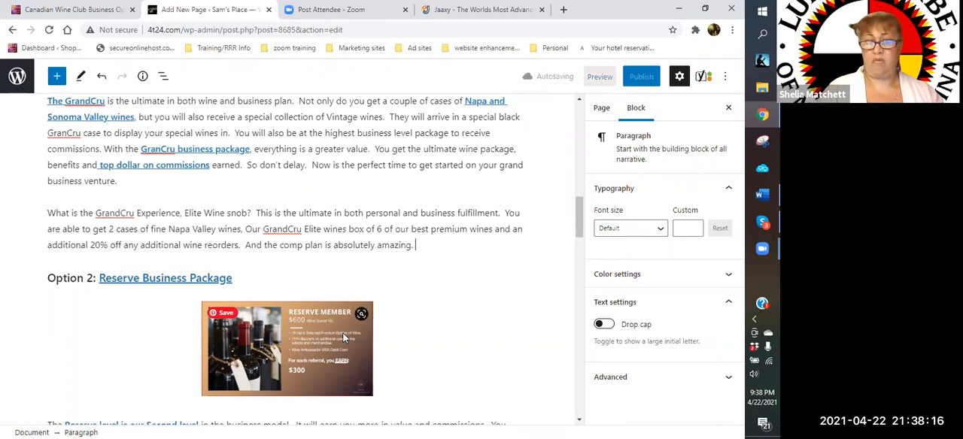
- Start a question after the comp plan sentence with "DId I mention that you can grow a business with this"
type("DId I mention")
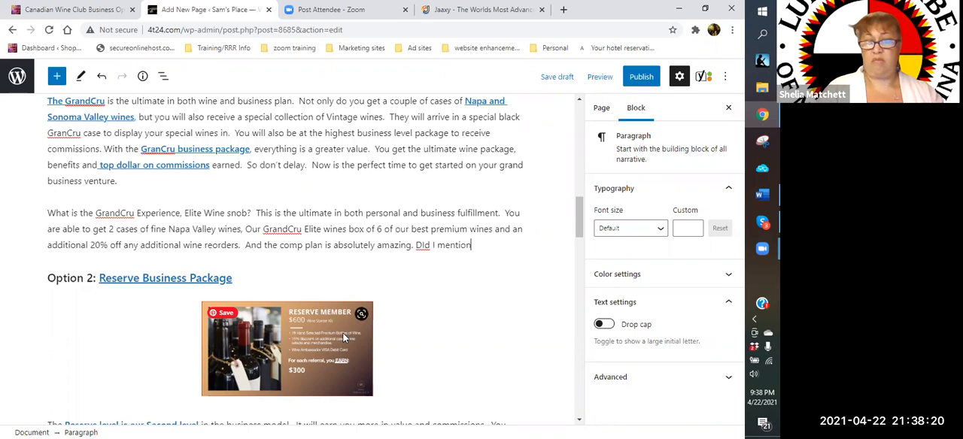
type(" that you can gr")
type("ow a bu")
type("sines")
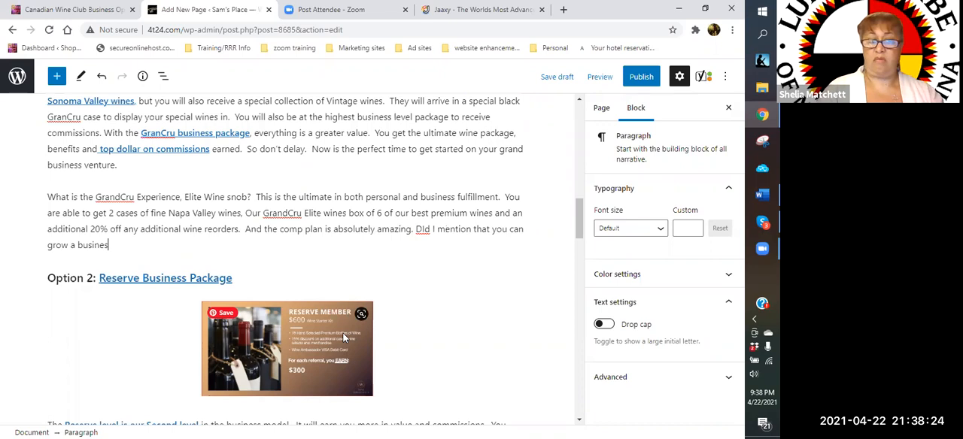
type("s with this ")
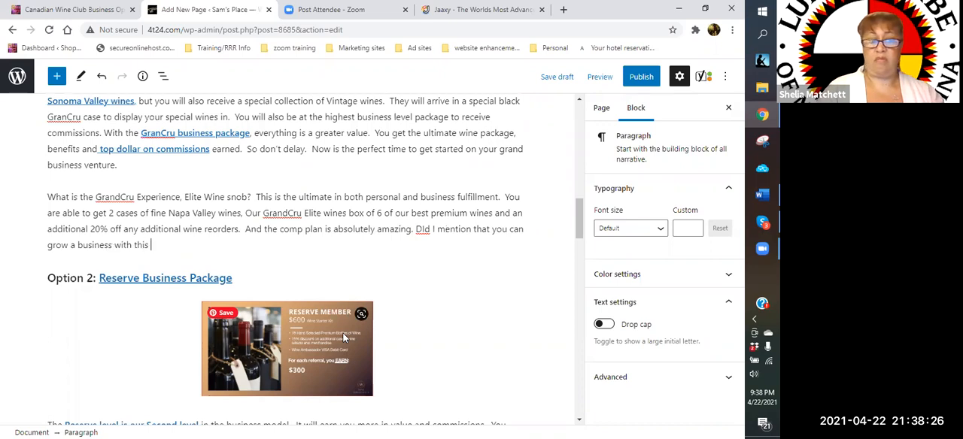
type("wine")
- Complete the question about growing a business with "monthly wine club?"
key("BackSpace")
key("BackSpace")
key("BackSpace")
key("BackSpace")
type("m")
type("onth!")
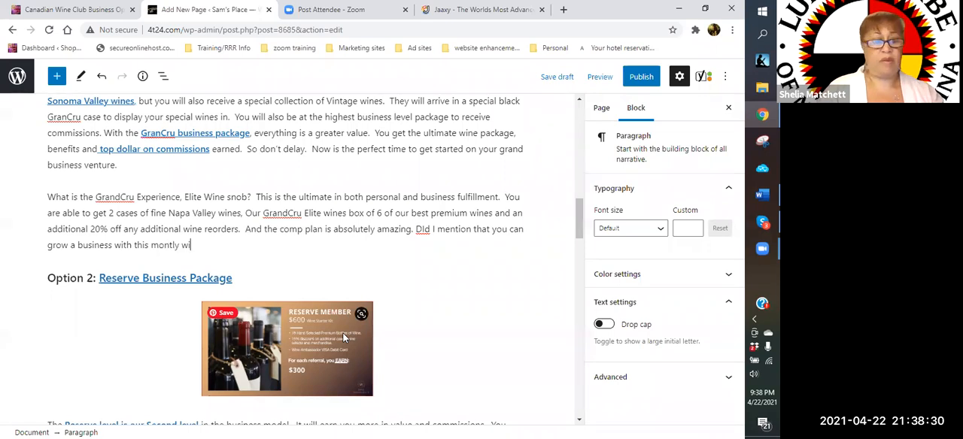
type("y wine club?")
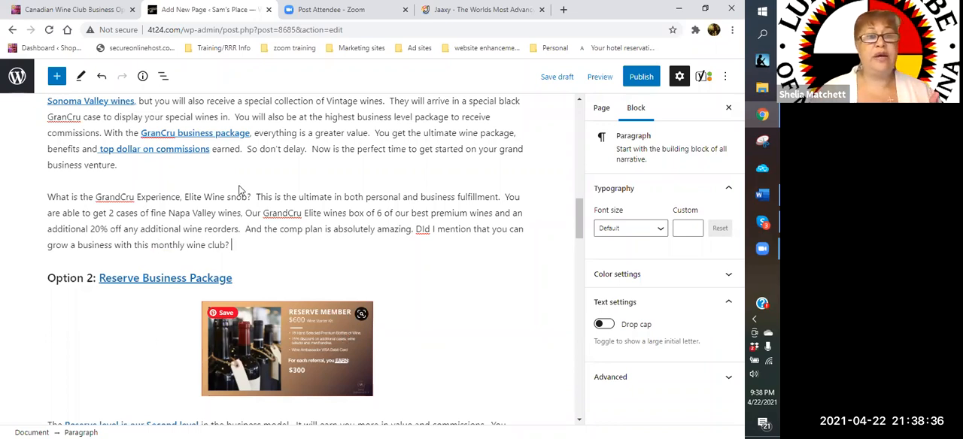
- Add "So what are you waiting for" after the monthly wine club question
scroll(331, 221, "up", 2)
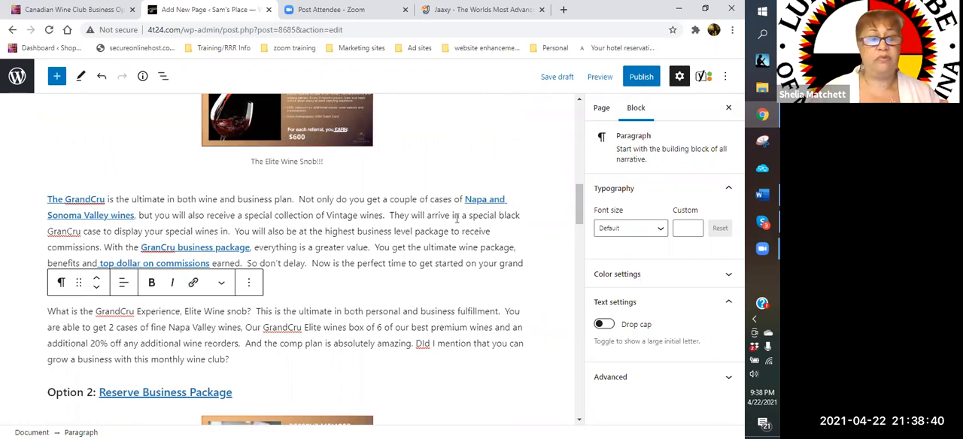
scroll(372, 206, "down", 1)
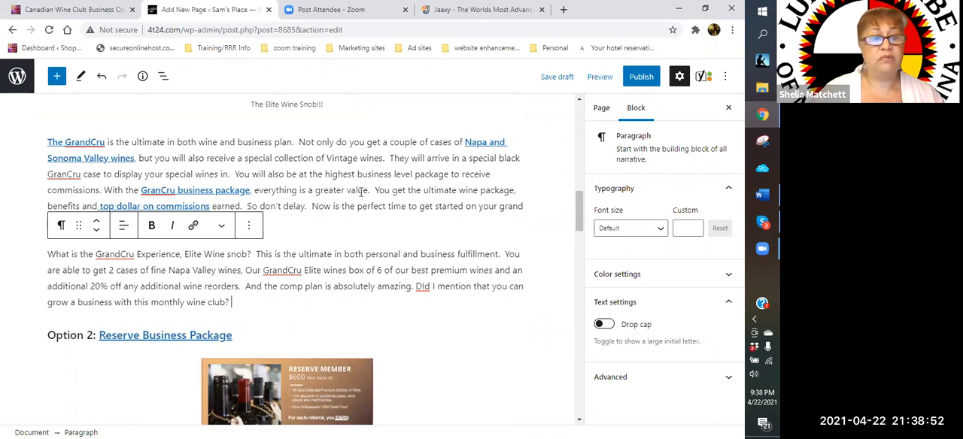
scroll(361, 191, "down", 1)
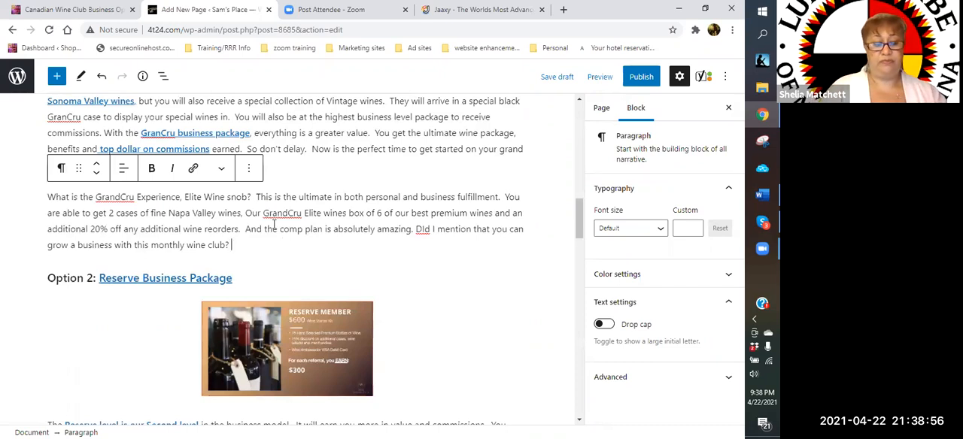
type("So")
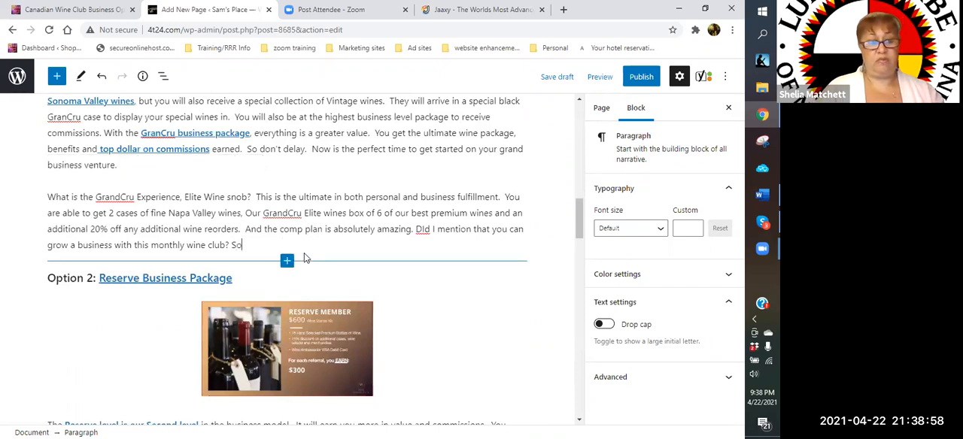
type(" what are you wa")
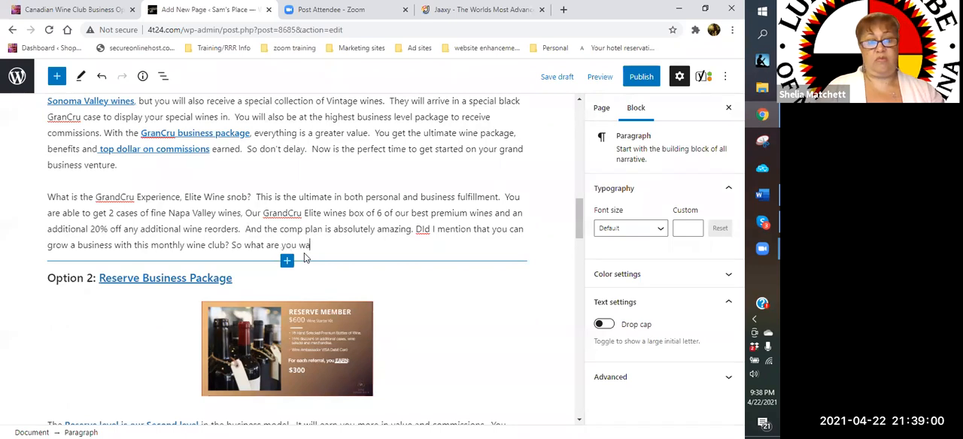
type("iting for")
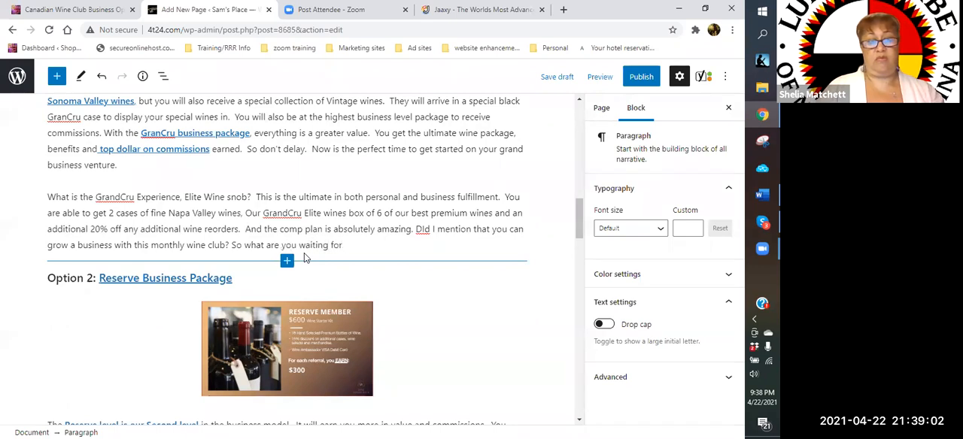
type("?!! TIme to")
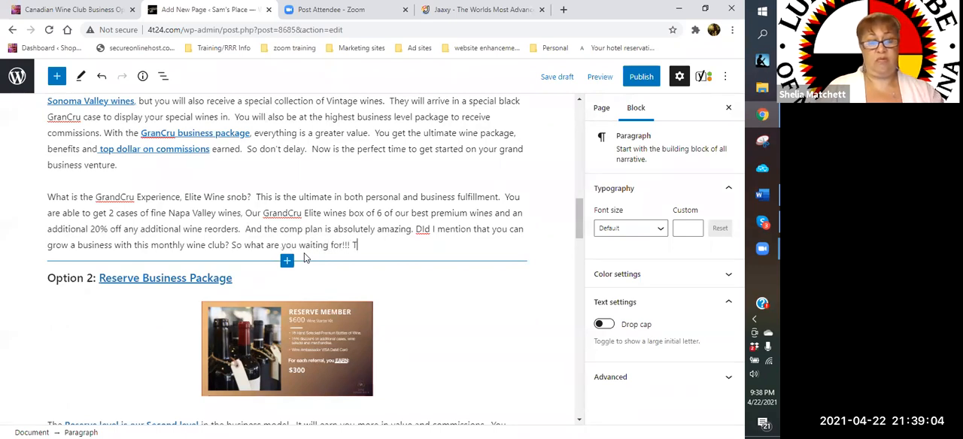
- End the waiting question with "!!!" and start the call to action "Time to join the Elite"
key("BackSpace")
key("BackSpace")
key("BackSpace")
key("BackSpace")
key("BackSpace")
key("BackSpace")
type("i")
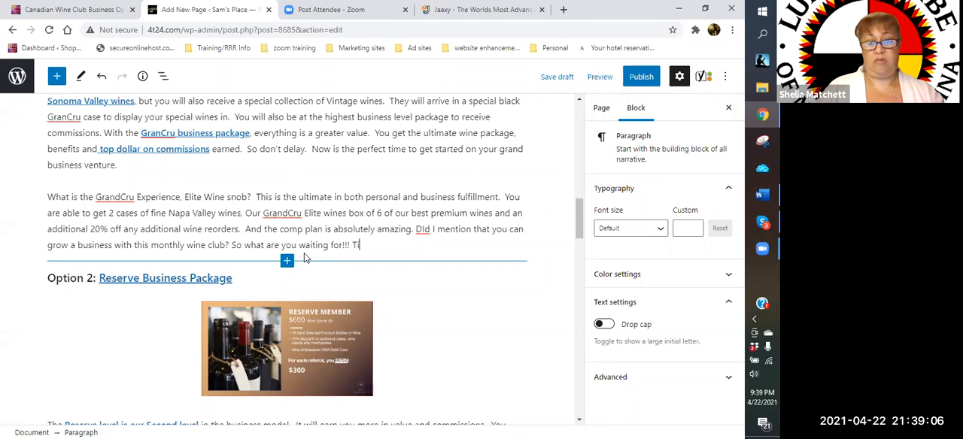
type("me to join the Elite")
- Finish the call to action with "and be a GrandCru member."
key("BackSpace")
type("Elit")
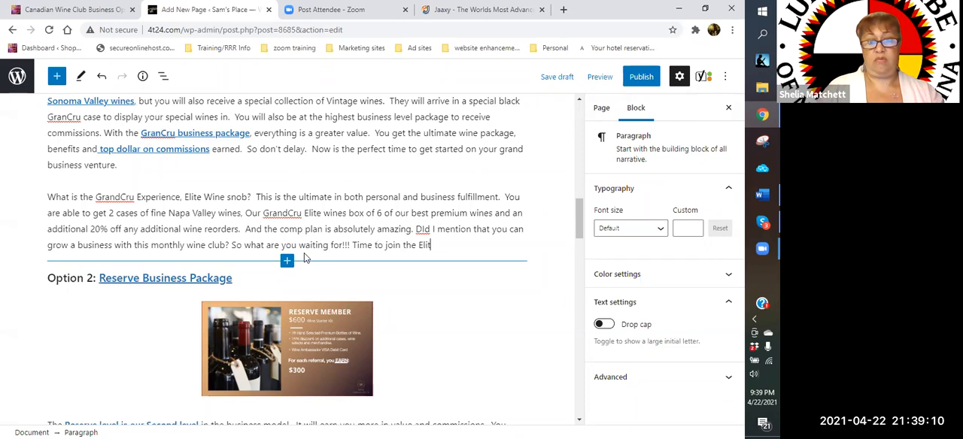
type("e and be a g")
key("BackSpace")
type("Grandc")
key("BackSpace")
type("Cru ")
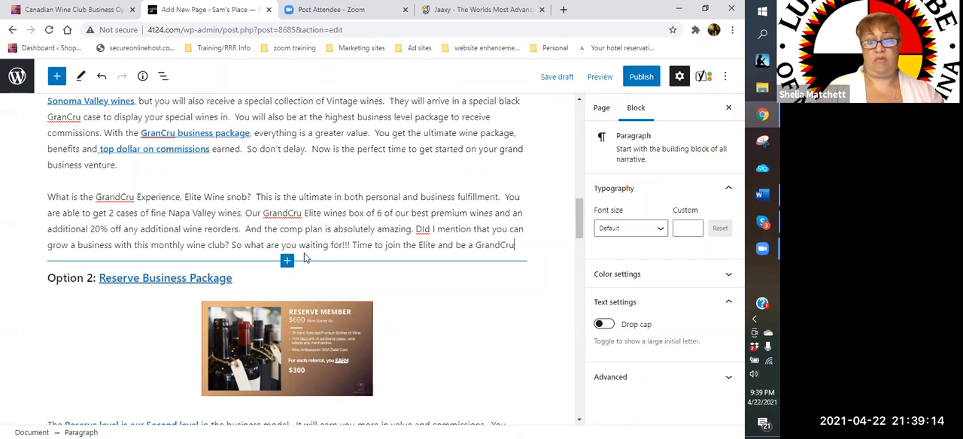
type("memeber")
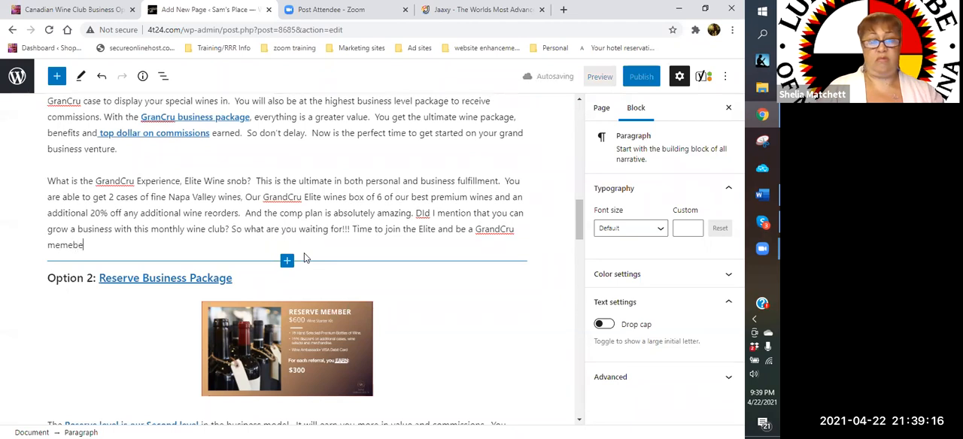
key("BackSpace")
key("BackSpace")
key("BackSpace")
key("BackSpace")
type("ber")
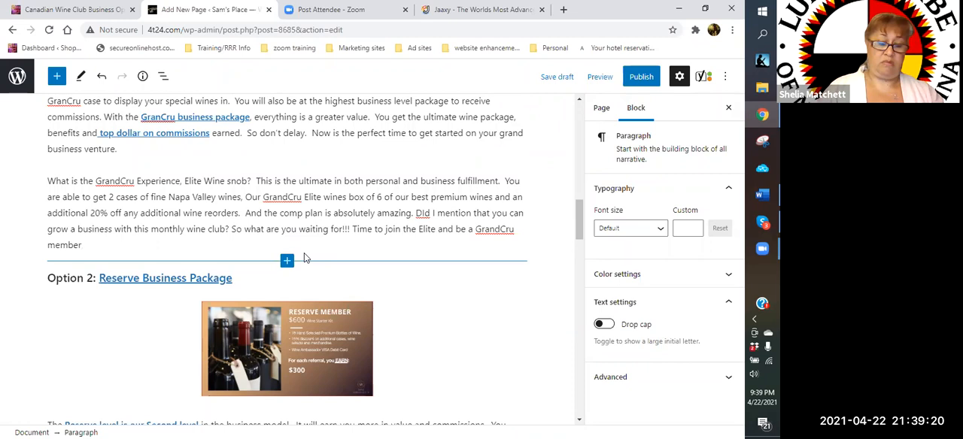
type(".  Fri")
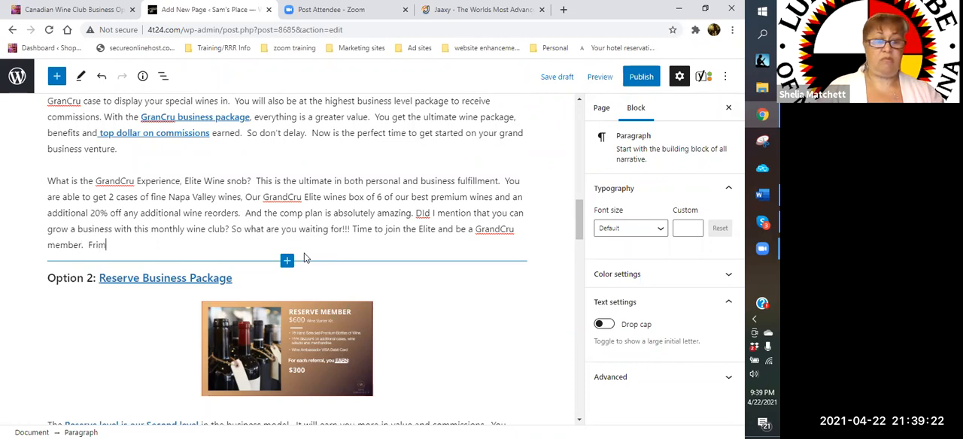
- Start a new sentence after the GrandCru call to action with "From the comfort of your couch or recliner,"
key("BackSpace")
type("o")
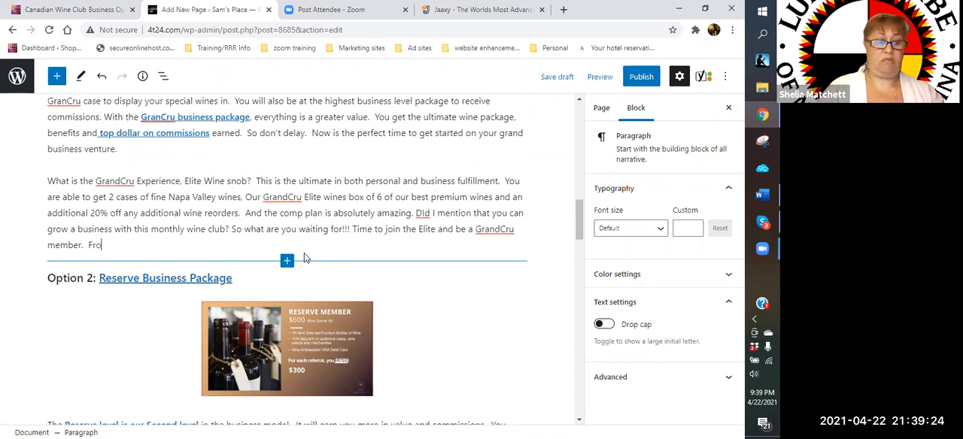
type("m the comfort")
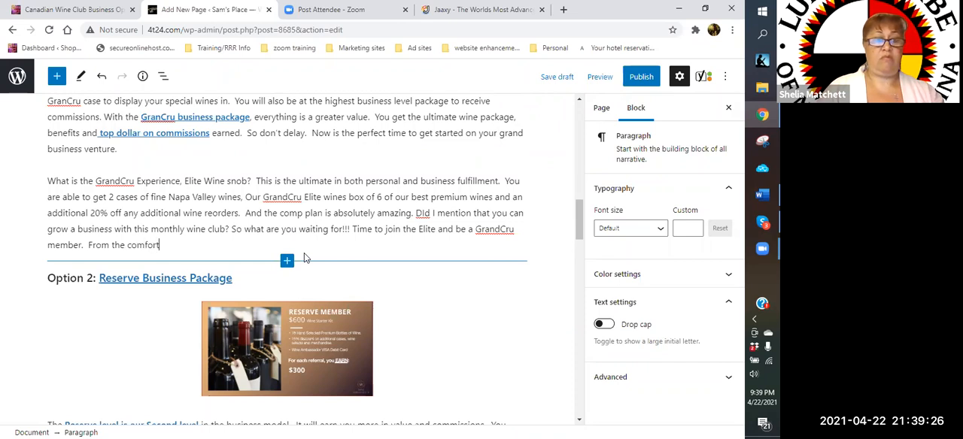
type(" of your couc")
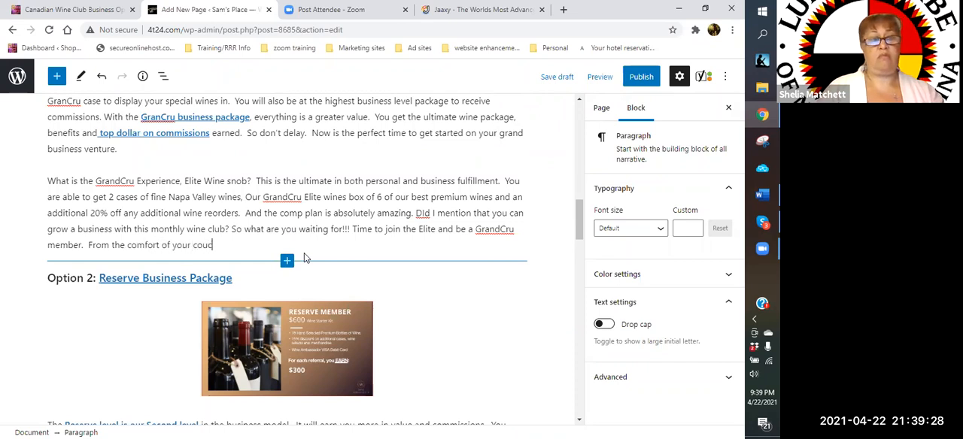
type("h or chai")
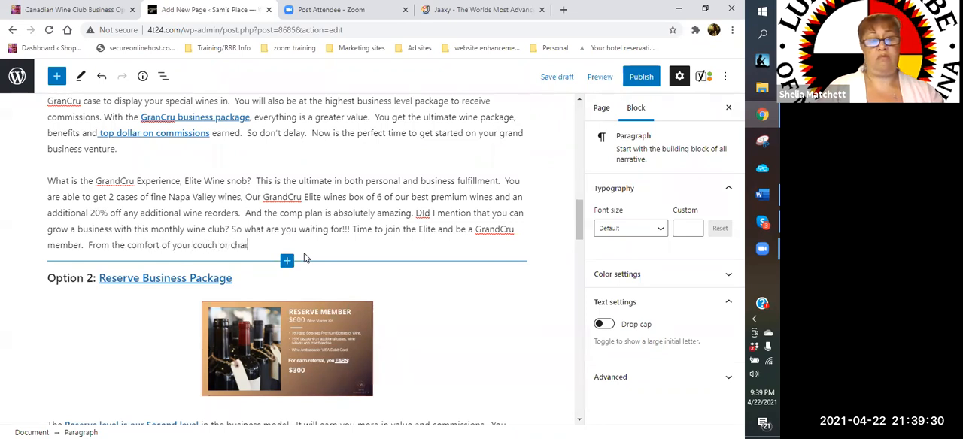
type("rec")
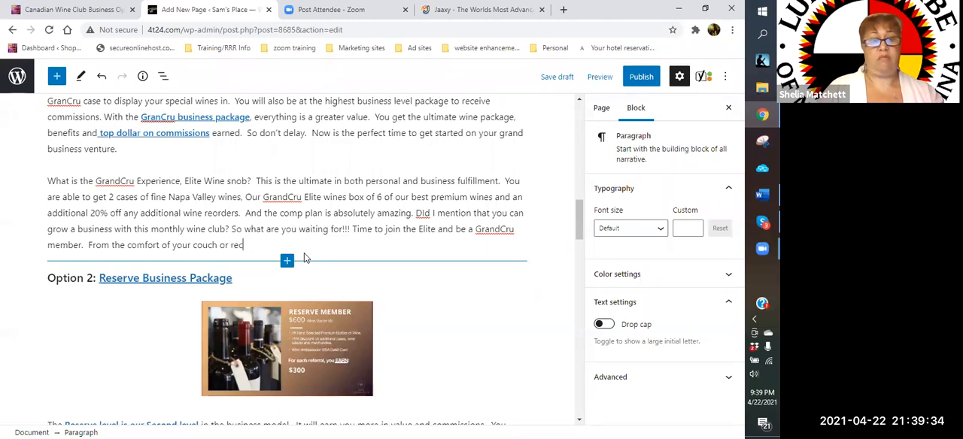
type("ly")
key("BackSpace")
type("iner, ")
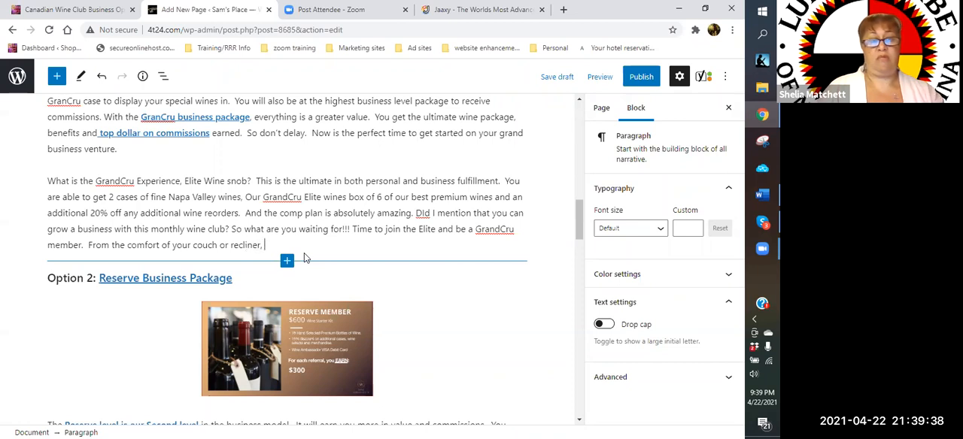
type("all you ne")
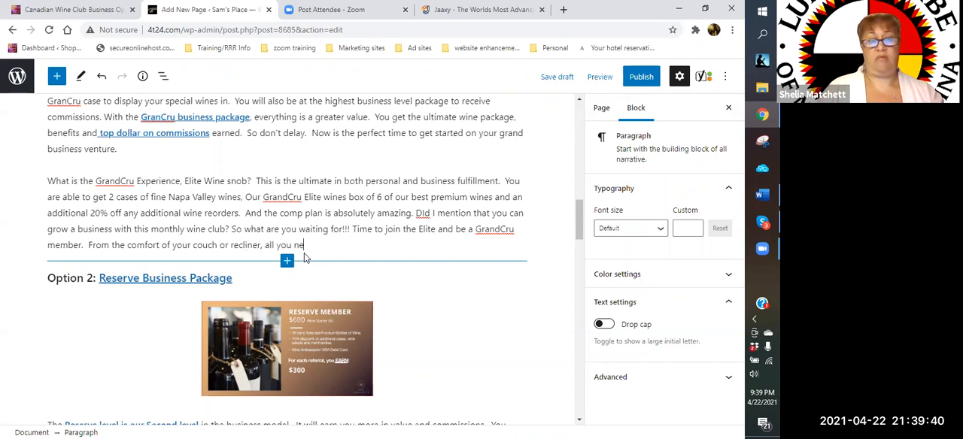
type("ed to do is j")
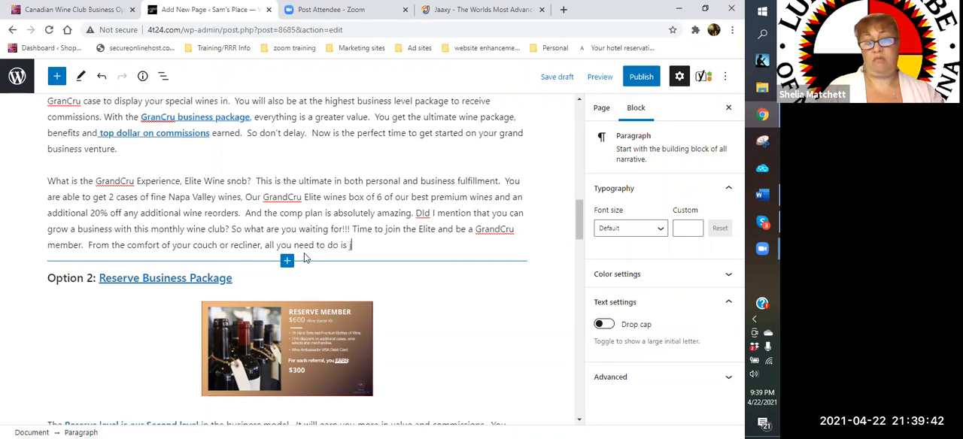
type("ut")
- Continue the comfort sentence with "all you need to do is just follow this link..."
key("BackSpace")
type("st ")
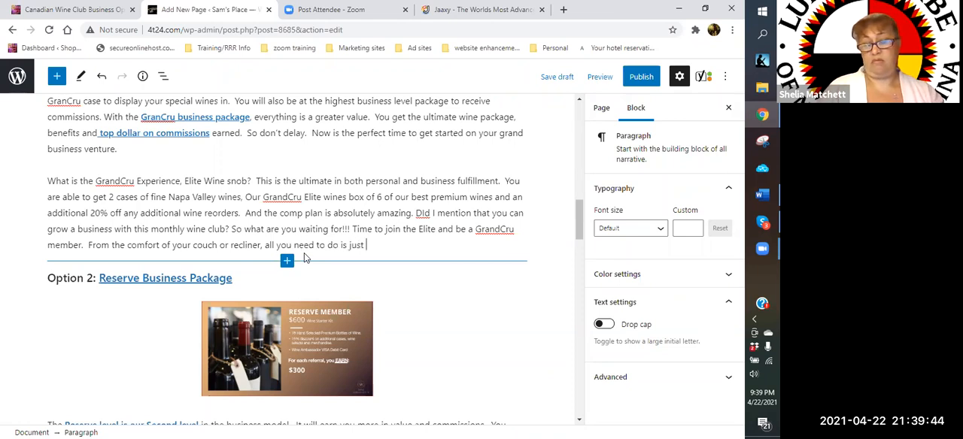
type("follow th")
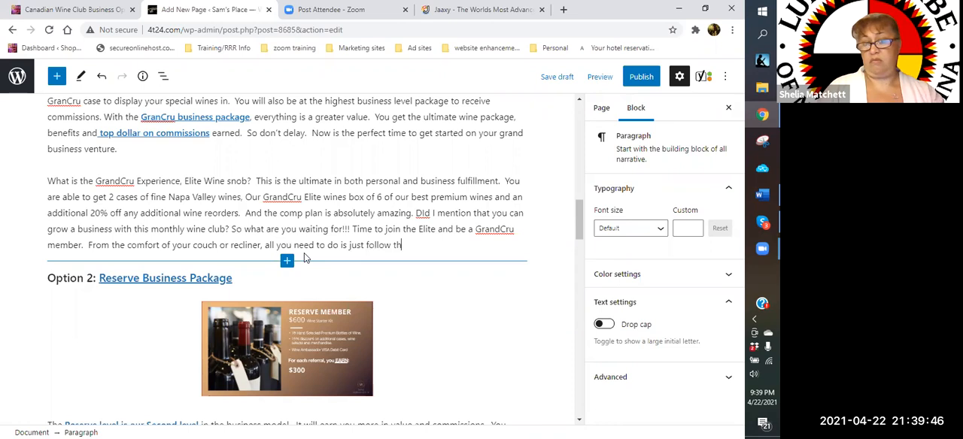
type("is link")
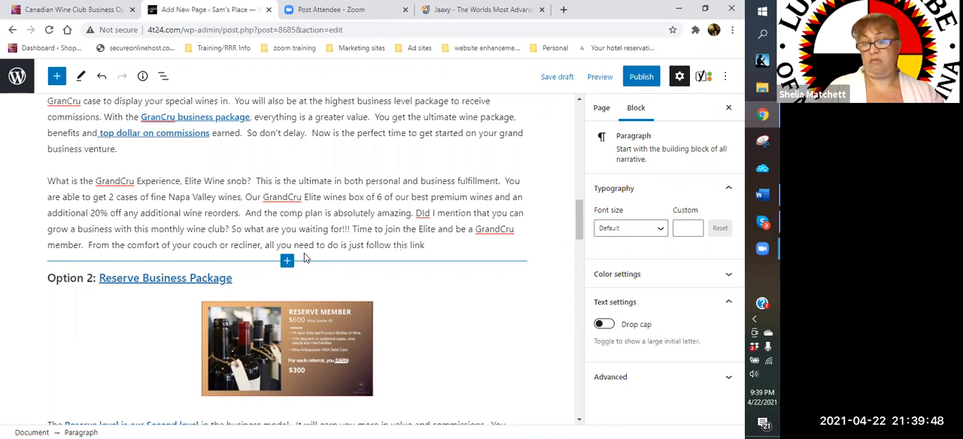
type("... ")
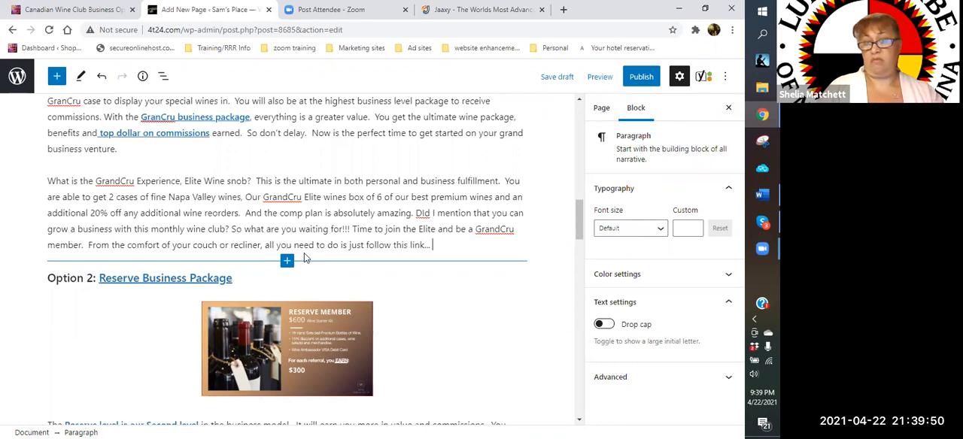
type("YEP")
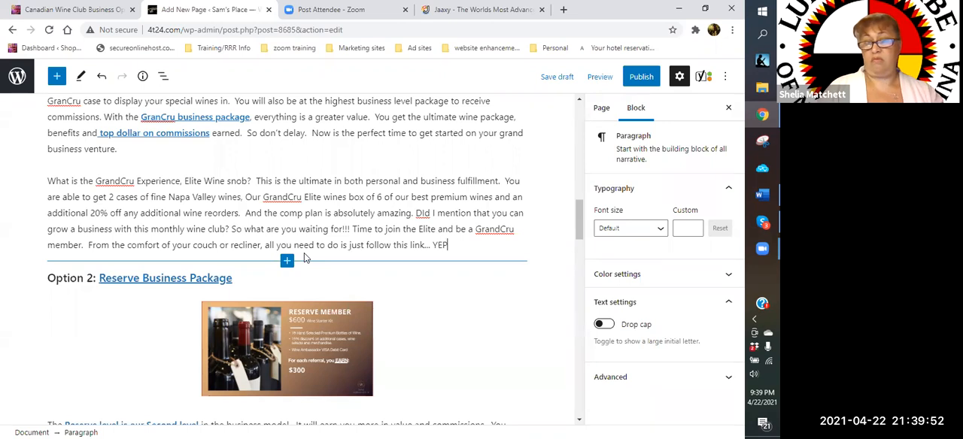
- Add the link prompt "YEP...CLICK HERE!!!" at the end of the GrandCru Experience paragraph
type("...CL")
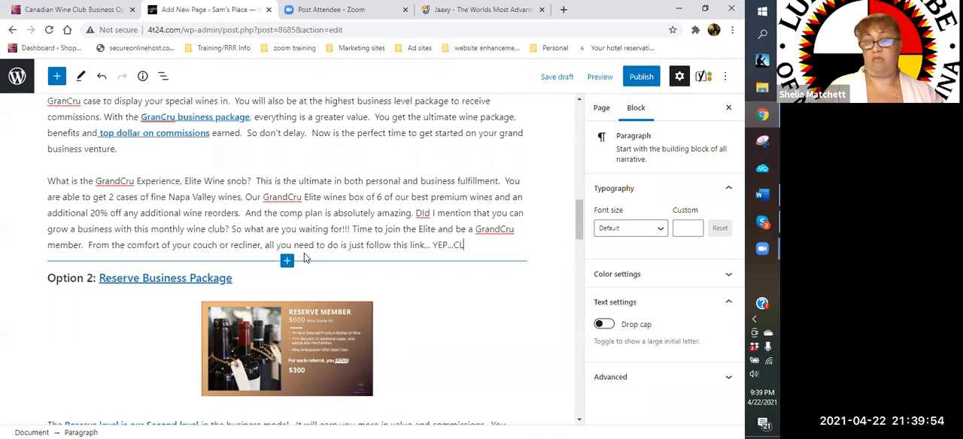
type("ICK HERE")
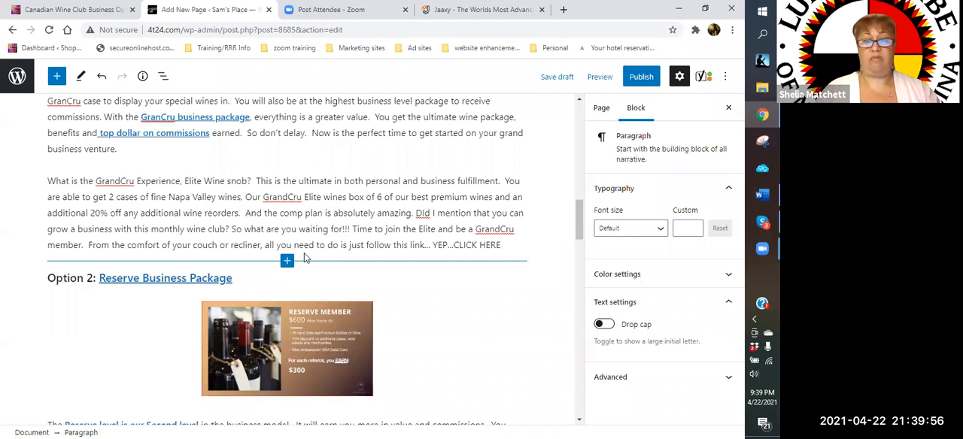
type("!!!")
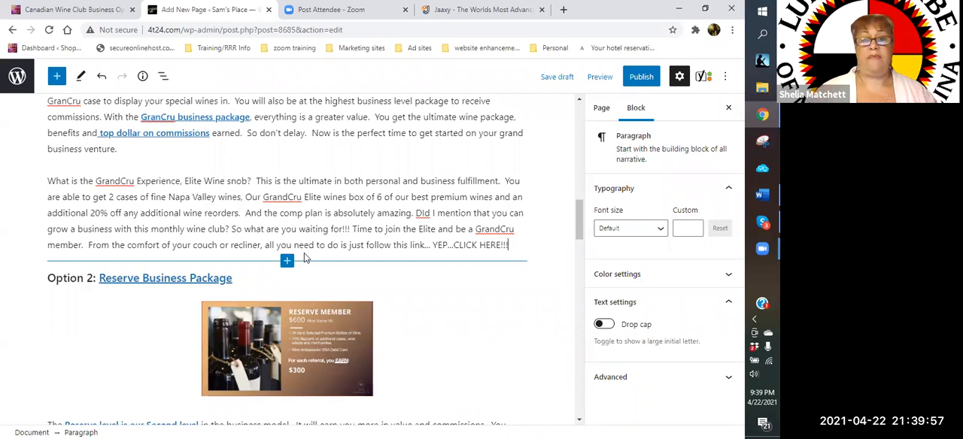
- Split "YEP...CLICK HERE!!!" into its own paragraph and open the choices for transforming that block
left_click(433, 245)
key("Return")
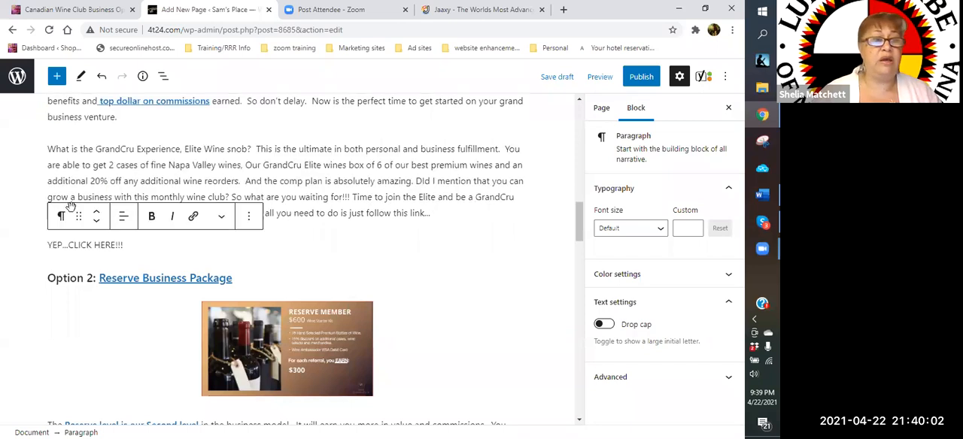
left_click(63, 218)
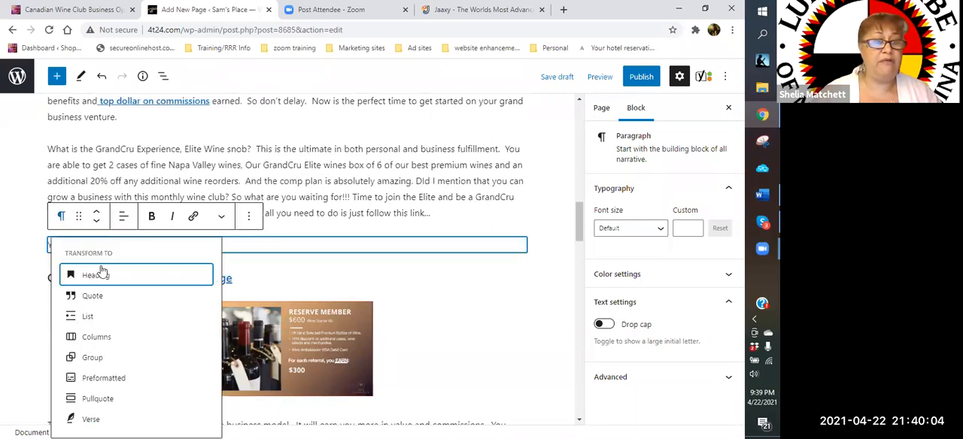
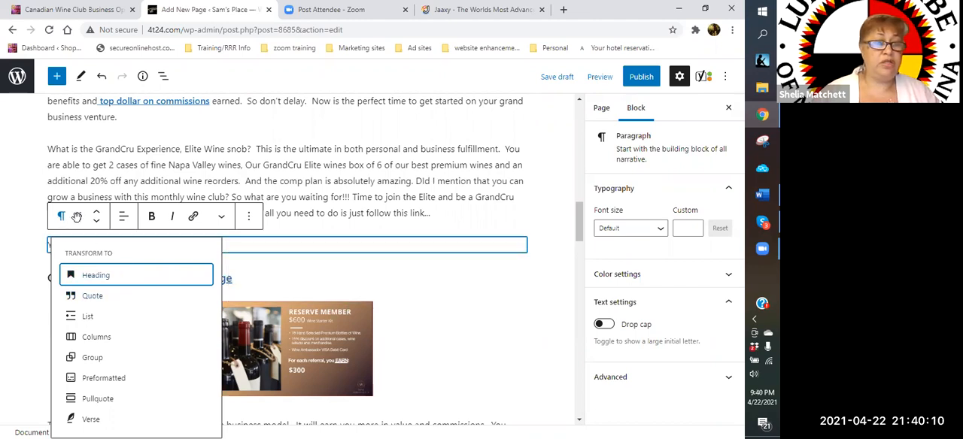
- Turn the "YEP...CLICK HERE!!!" paragraph into a centred H3 heading
left_click(88, 276)
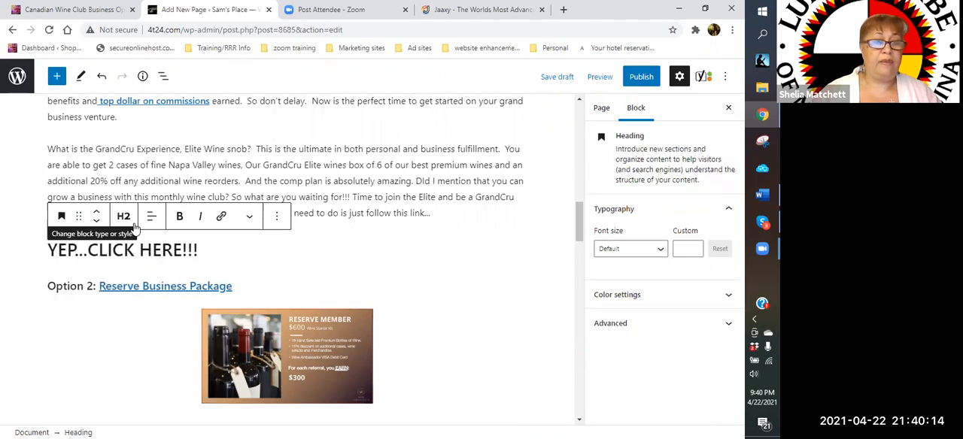
left_click(131, 218)
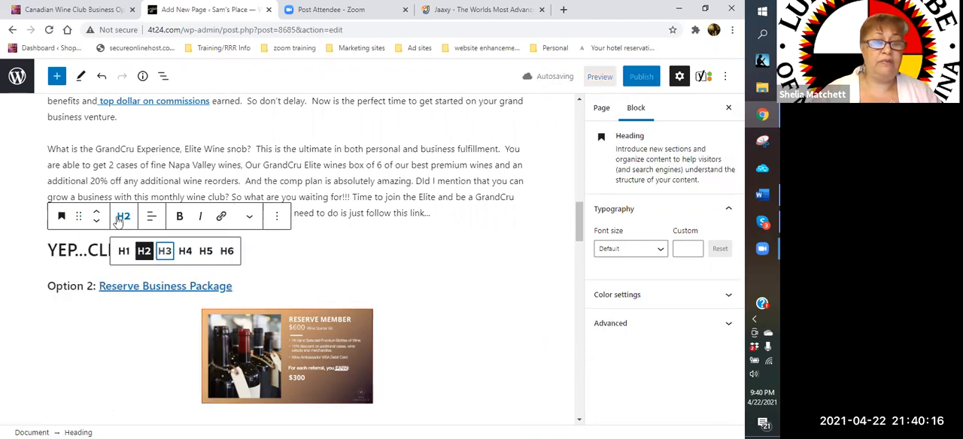
left_click(150, 219)
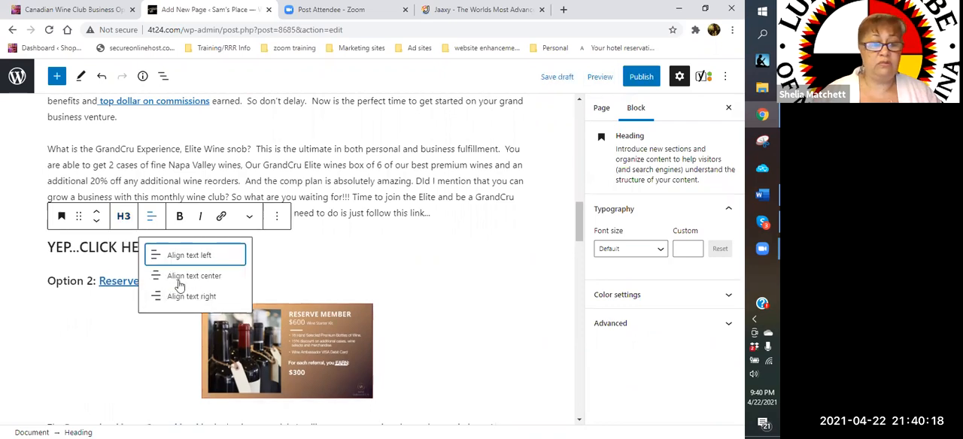
key("Down")
key("Return")
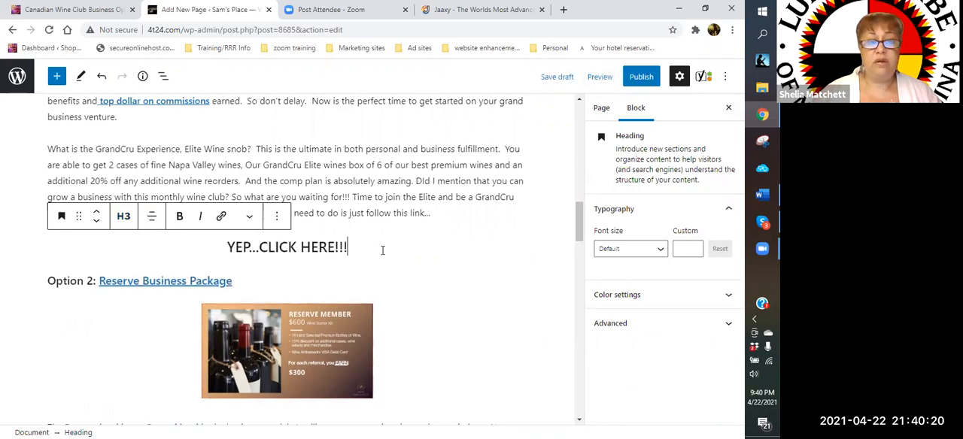
left_click(235, 244, "shift")
left_click_drag(238, 231, 248, 224)
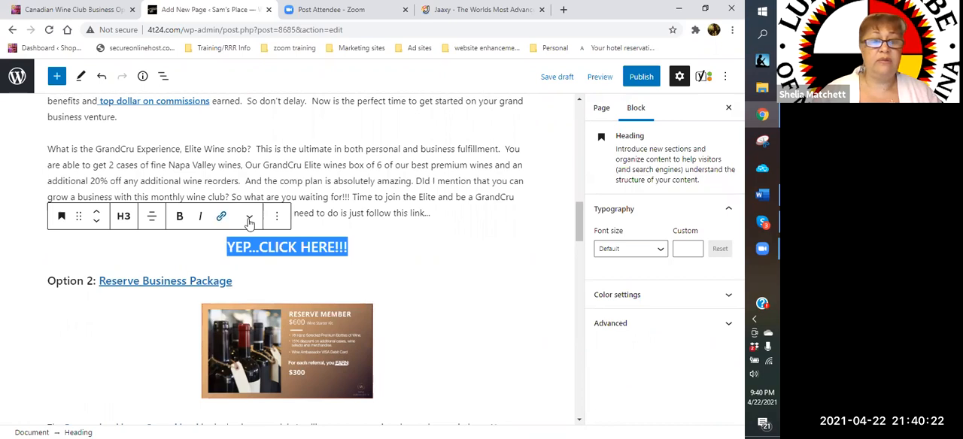
left_click(410, 235)
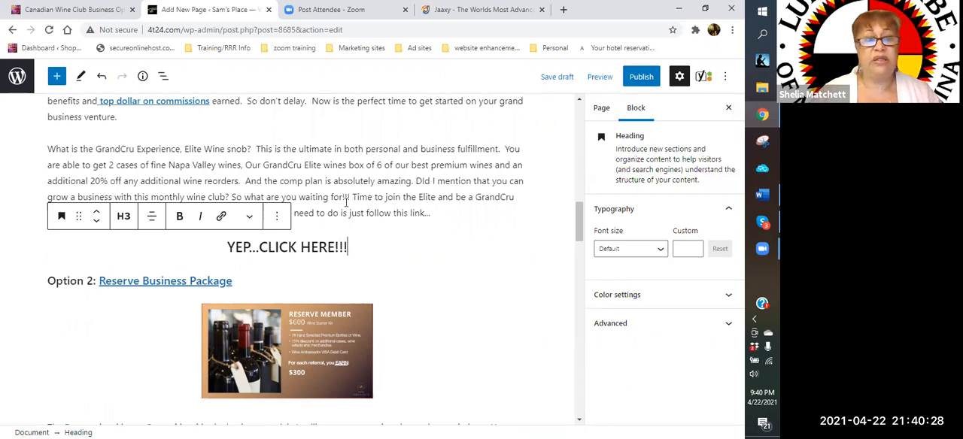
- Remove the old paragraph beginning "The GrandCru is the ultimate in both wine and business plan" beneath the Elite Wine Snob image
scroll(458, 165, "up", 1)
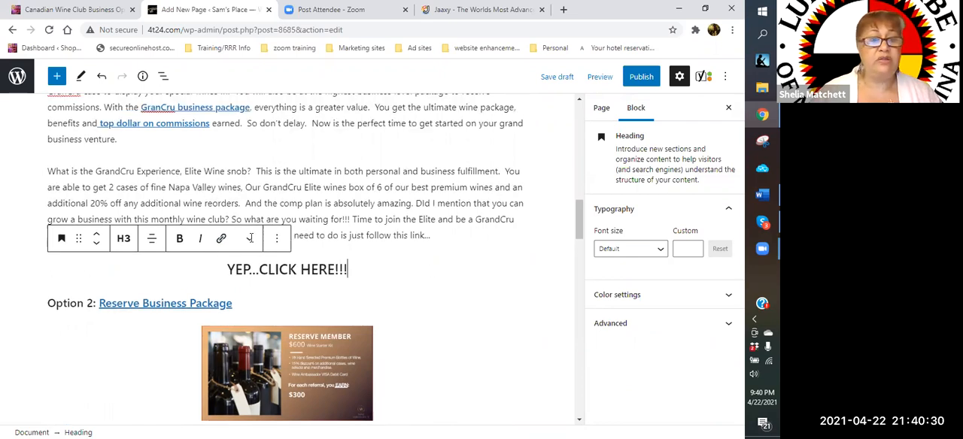
scroll(251, 236, "up", 2)
left_click(250, 236)
scroll(247, 210, "up", 3)
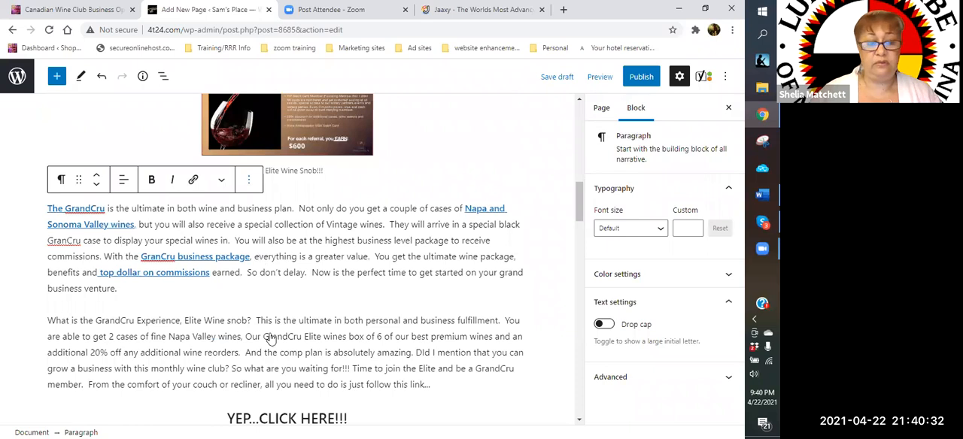
left_click(248, 179)
scroll(293, 421, "down", 1)
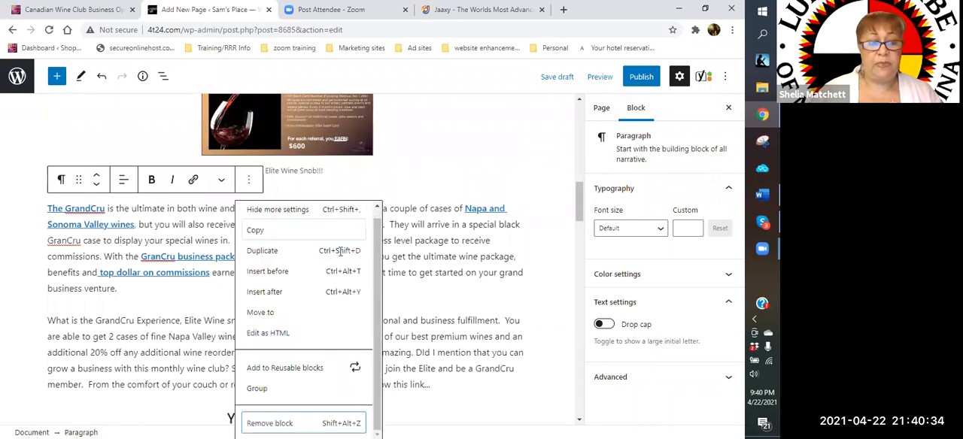
key("shift+alt+z")
- Replace the word "Option" with "Package" in the numbered GrandCRU Business Package heading
scroll(339, 210, "down", 3)
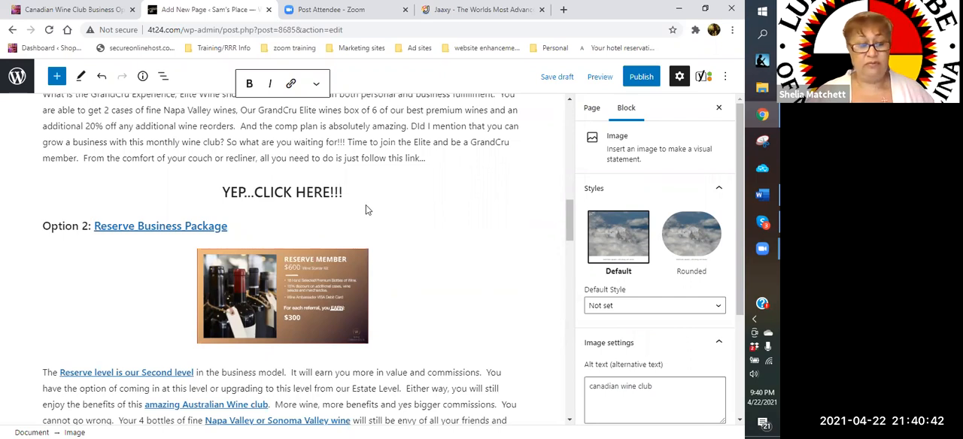
mouse_move(365, 205)
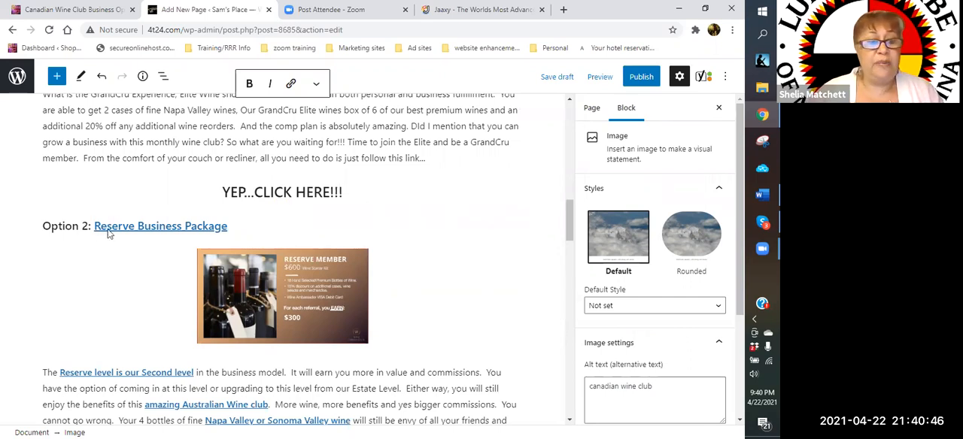
scroll(67, 162, "down", 2)
scroll(77, 188, "up", 1)
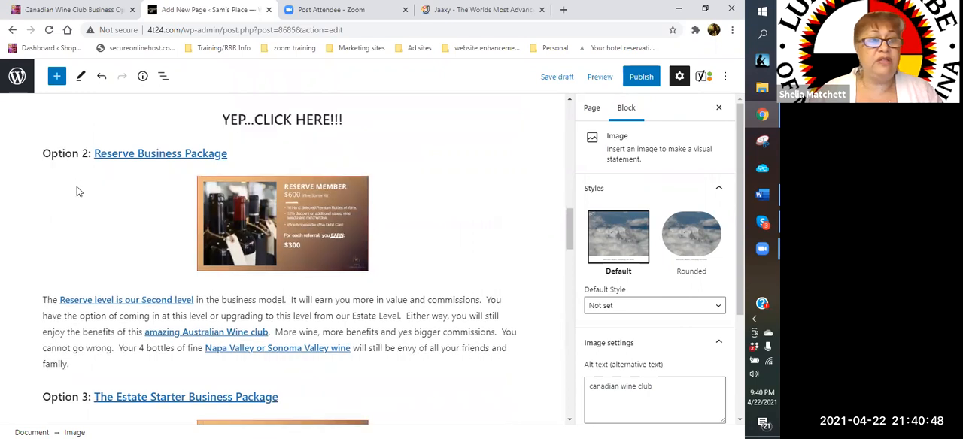
scroll(77, 188, "up", 5)
scroll(79, 193, "down", 2)
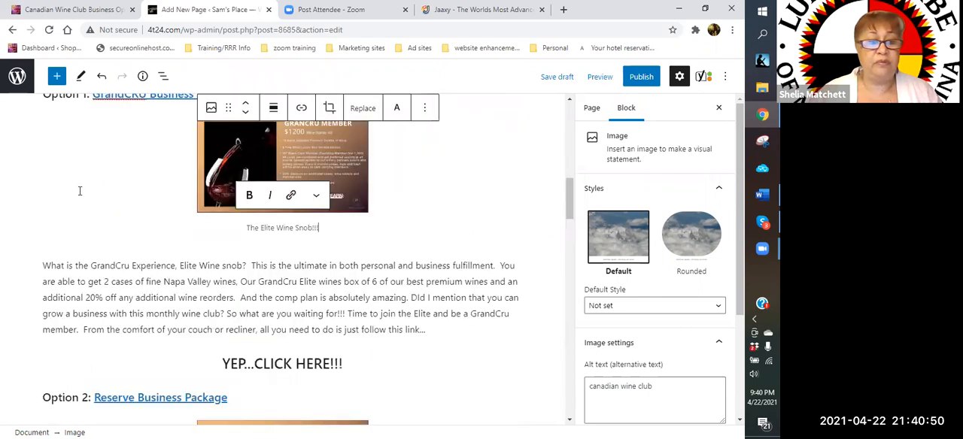
scroll(79, 195, "down", 2)
scroll(83, 209, "up", 4)
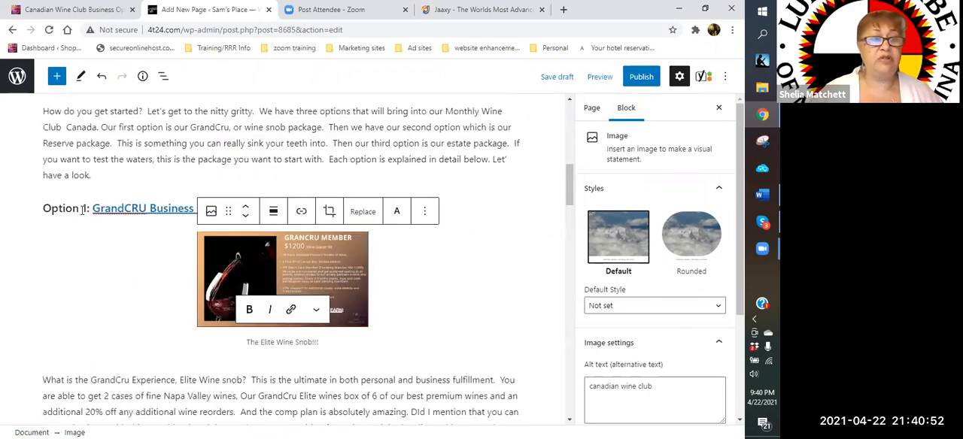
left_click(83, 211)
key("BackSpace")
key("BackSpace")
key("BackSpace")
key("BackSpace")
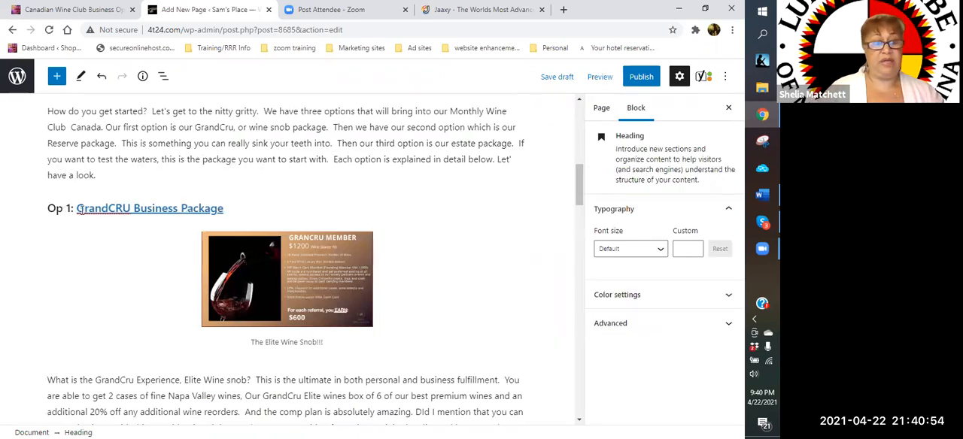
key("BackSpace")
key("BackSpace")
left_click(83, 210)
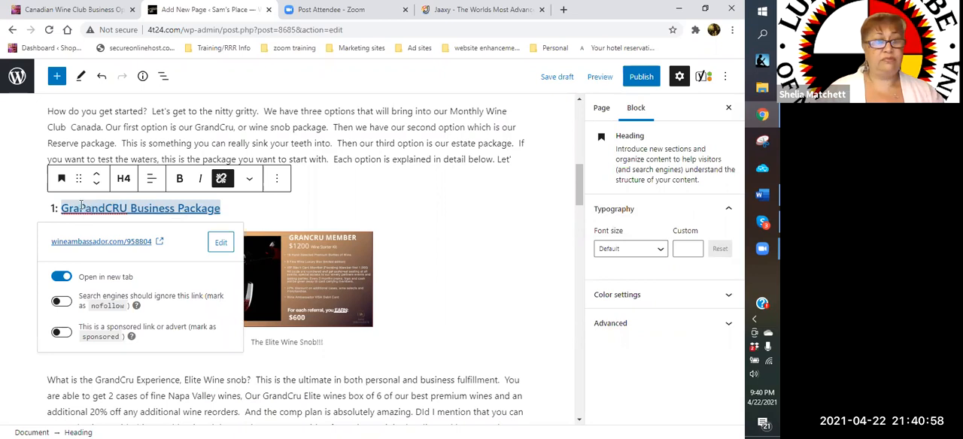
key("BackSpace")
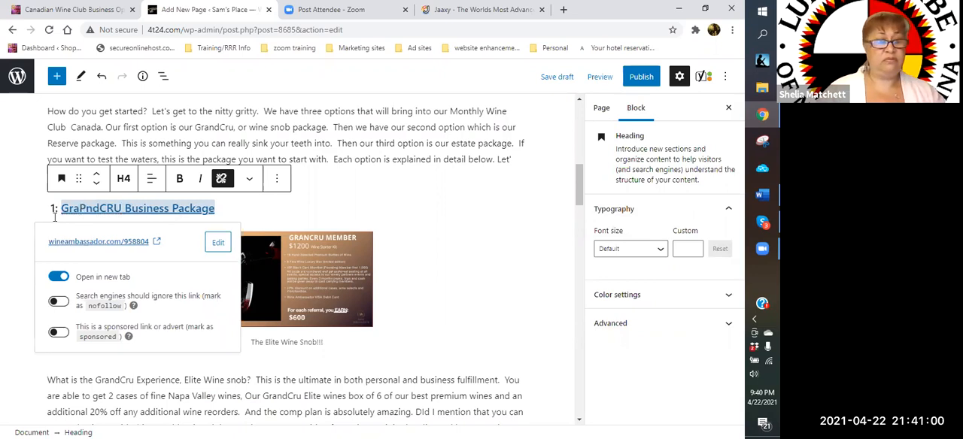
key("BackSpace")
left_click(46, 208)
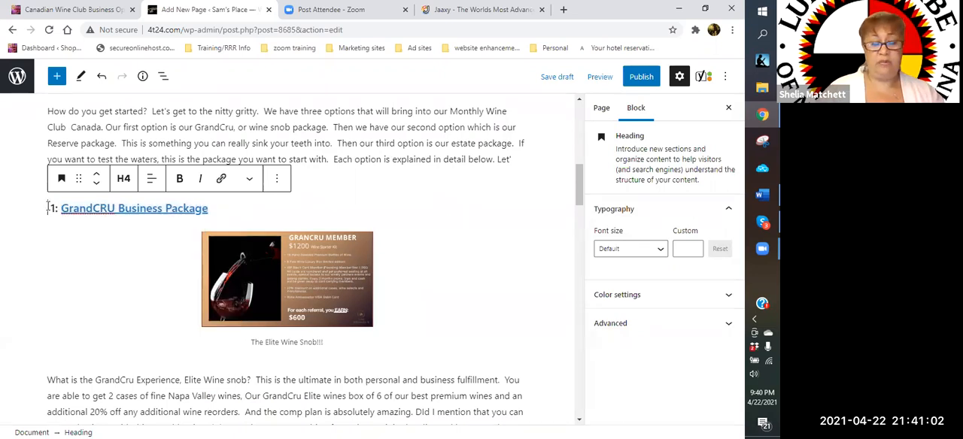
type("Pack ")
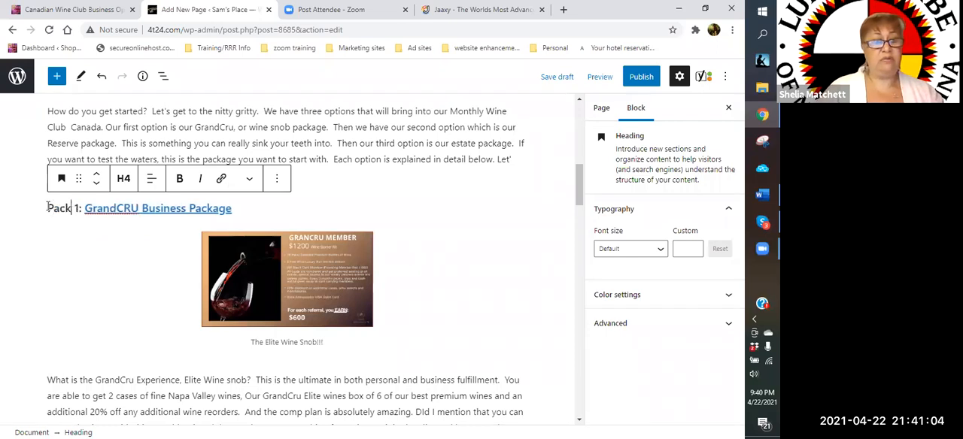
type("age")
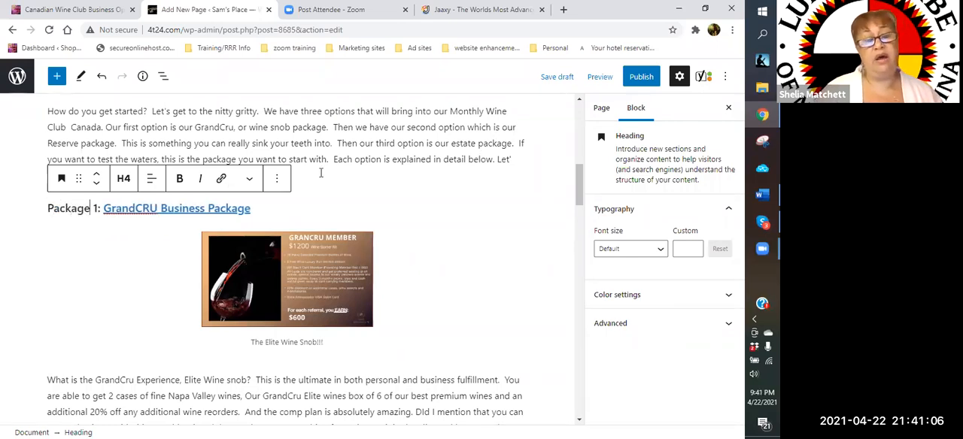
- Replace the word "Option" with "Package" in the numbered Reserve Business Package heading
scroll(79, 342, "down", 2)
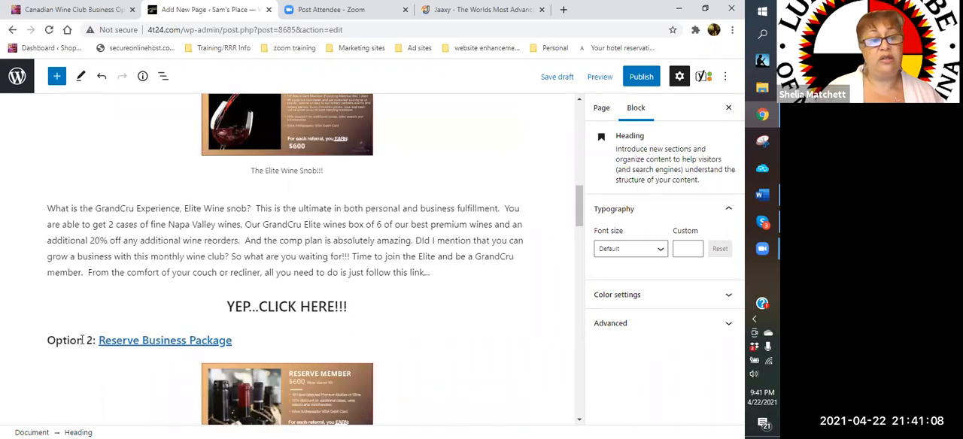
left_click(83, 341)
key("BackSpace")
key("BackSpace")
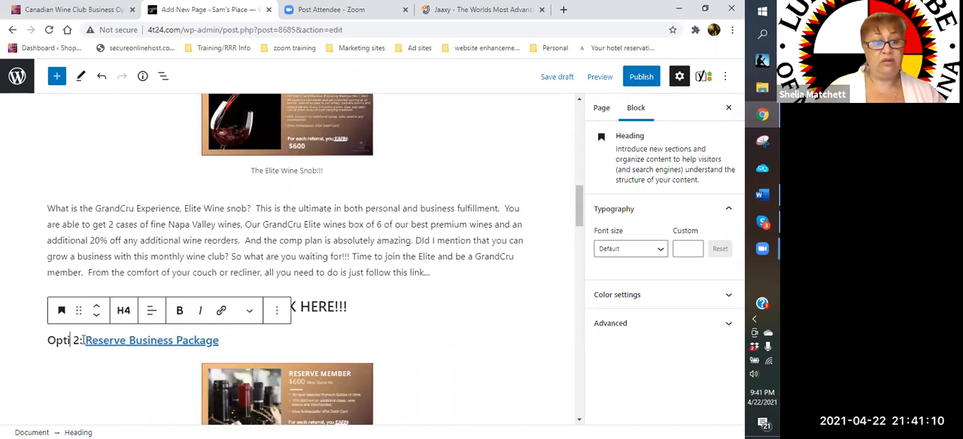
key("BackSpace")
key("BackSpace")
key("BackSpace")
key("BackSpace")
type("Pa")
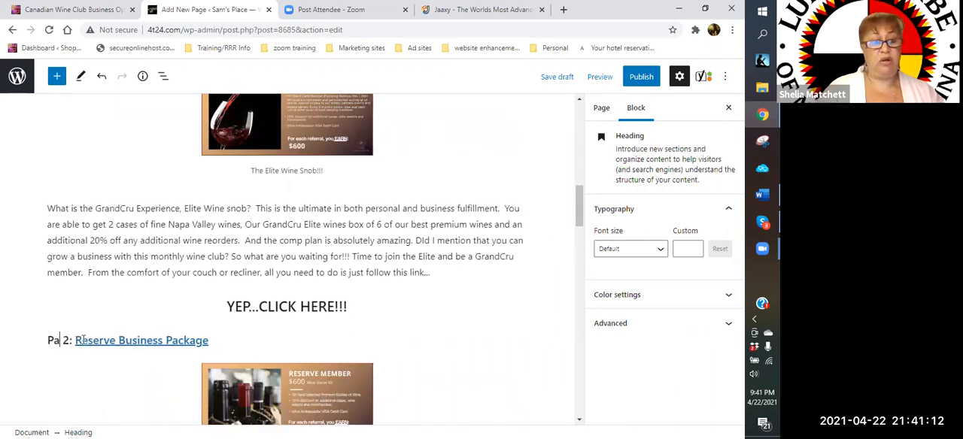
type("ckage")
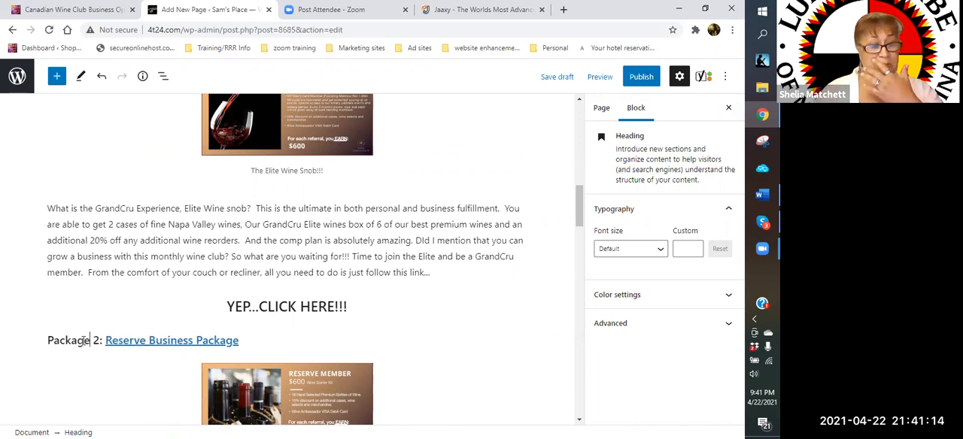
- Insert an empty paragraph block between the Reserve level description and the Option 3 heading
scroll(148, 243, "down", 2)
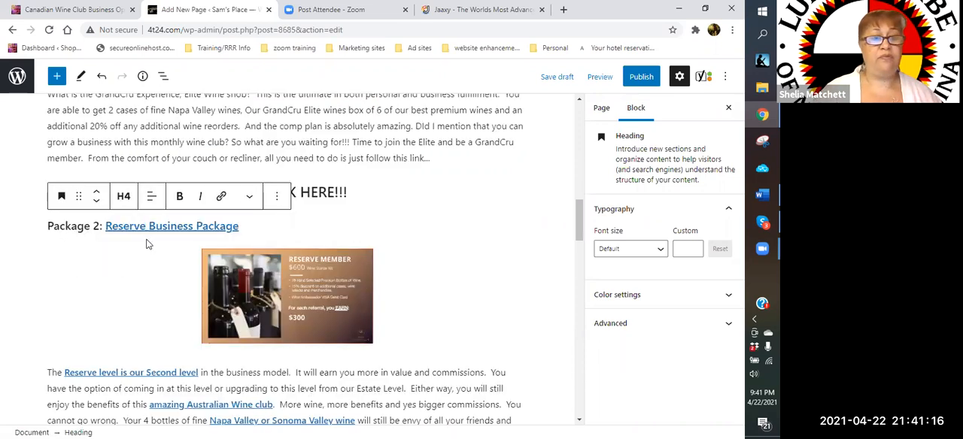
scroll(147, 243, "down", 1)
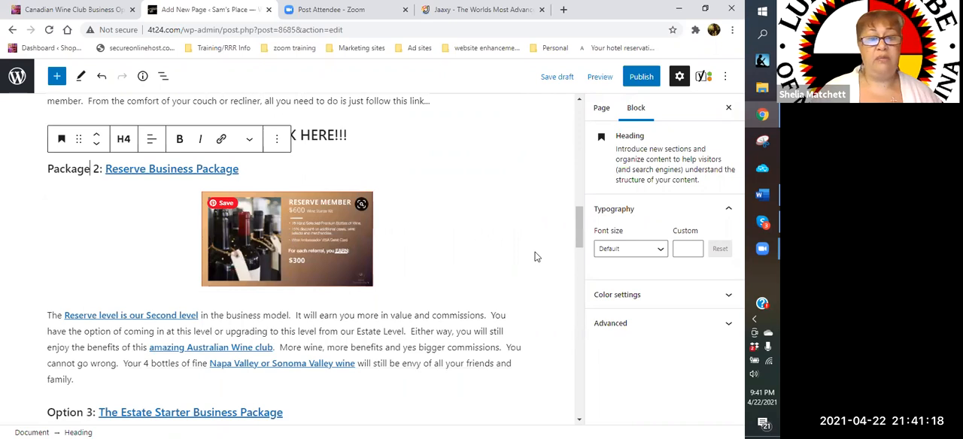
scroll(333, 182, "down", 1)
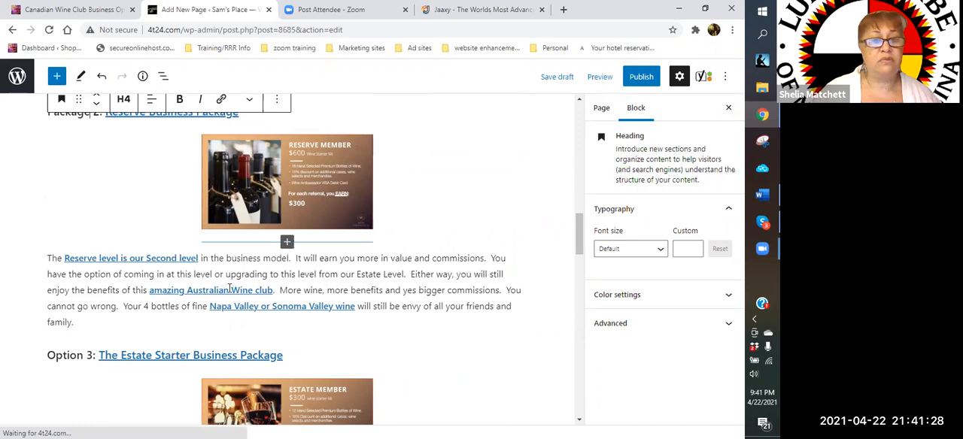
scroll(195, 214, "down", 1)
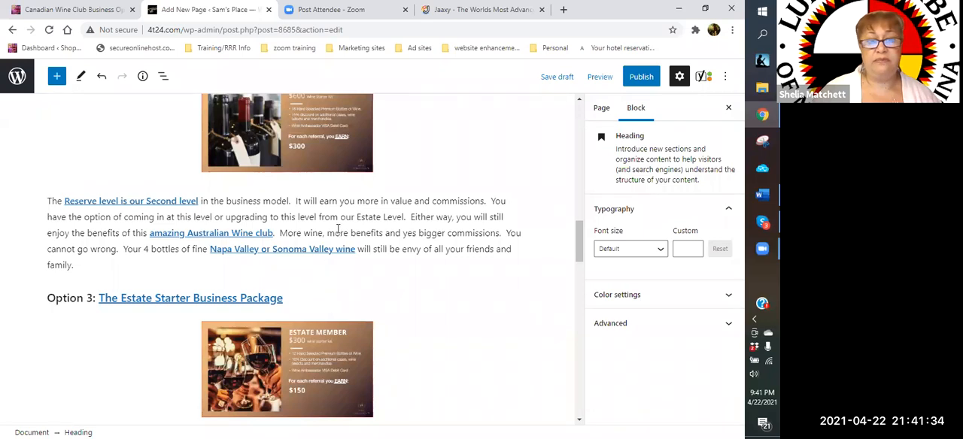
left_click(290, 287)
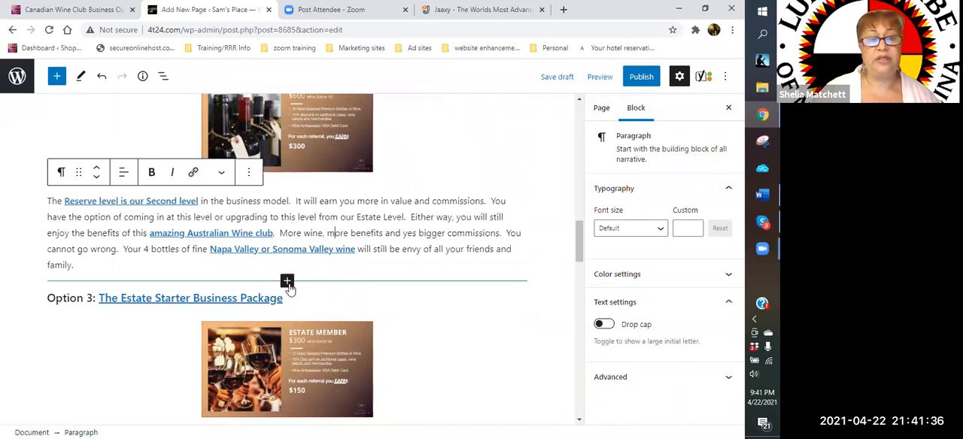
left_click(288, 283)
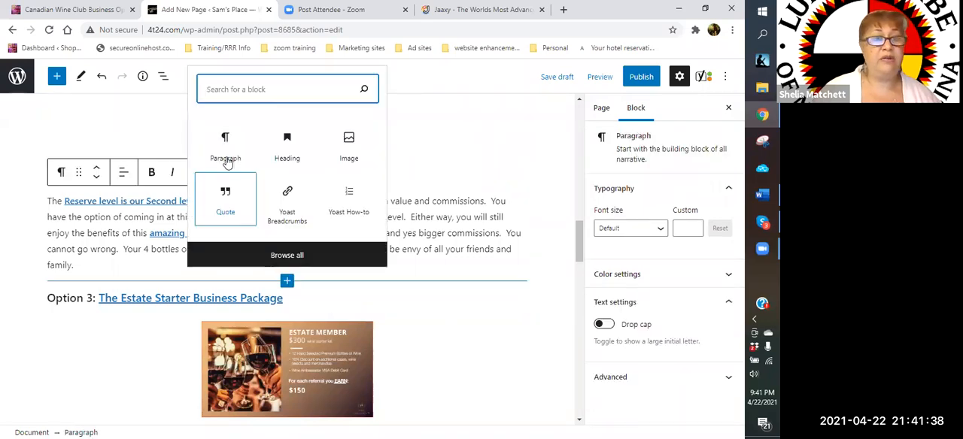
left_click(226, 160)
- Begin the empty paragraph above the Option 3 heading with "Ready to sink your teeth into something wonderful"
scroll(452, 180, "up", 5)
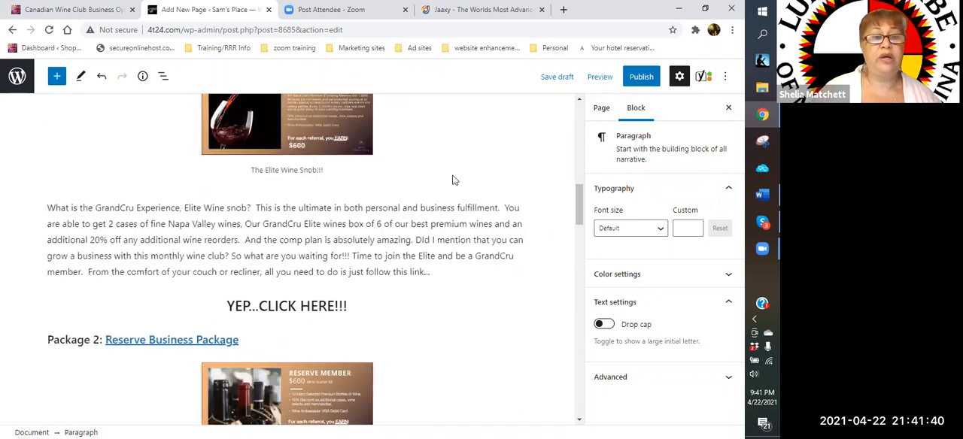
scroll(452, 181, "up", 2)
scroll(225, 228, "up", 3)
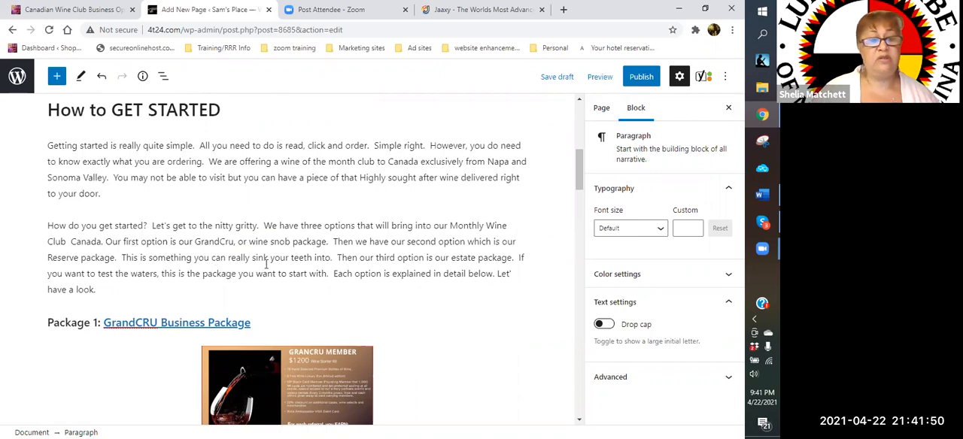
scroll(245, 263, "down", 5)
scroll(82, 292, "down", 2)
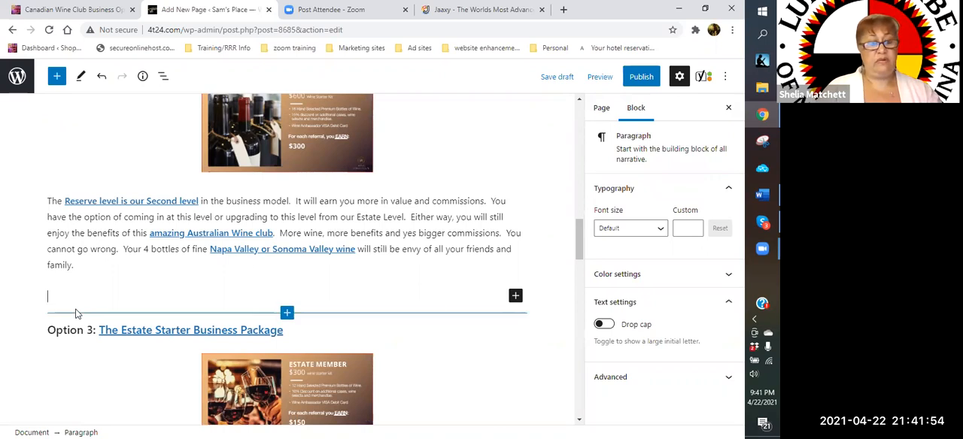
type("REa")
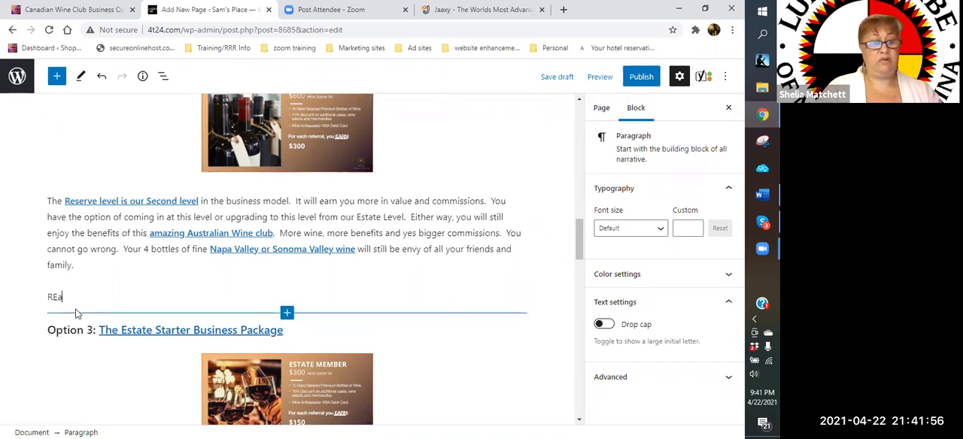
key("BackSpace")
key("BackSpace")
type("eady to sink yo")
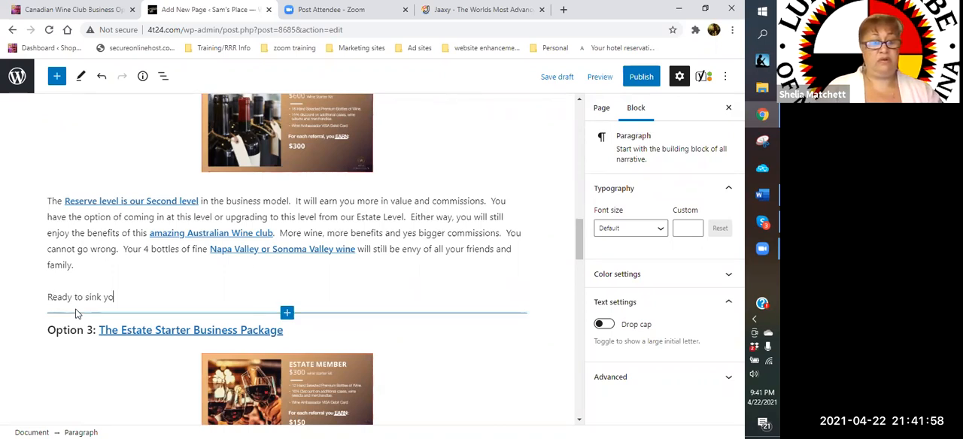
type("ur teeth ")
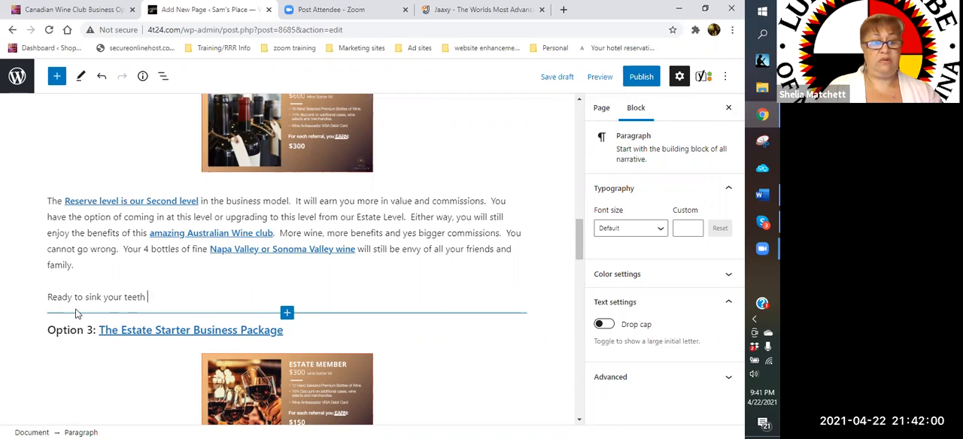
type("into something ")
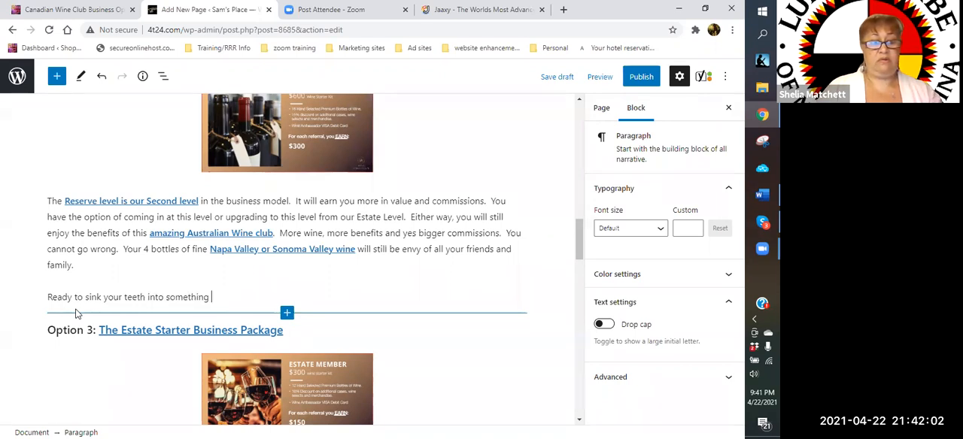
type("wonderful")
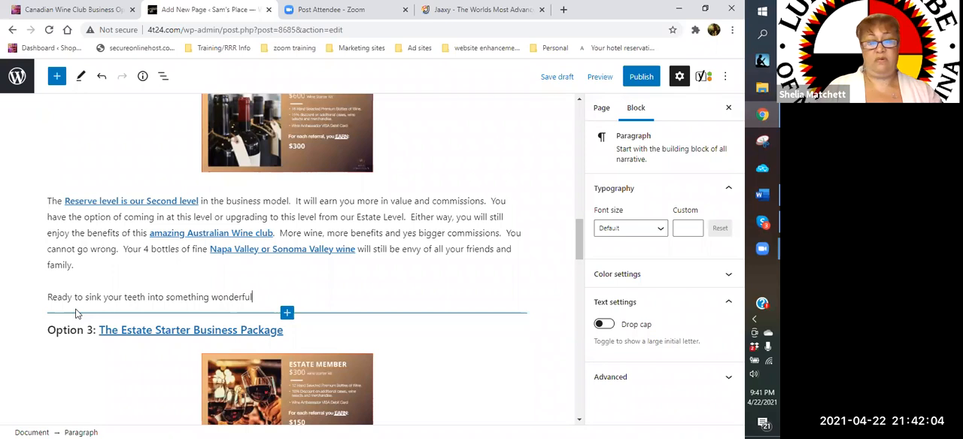
type("? Or")
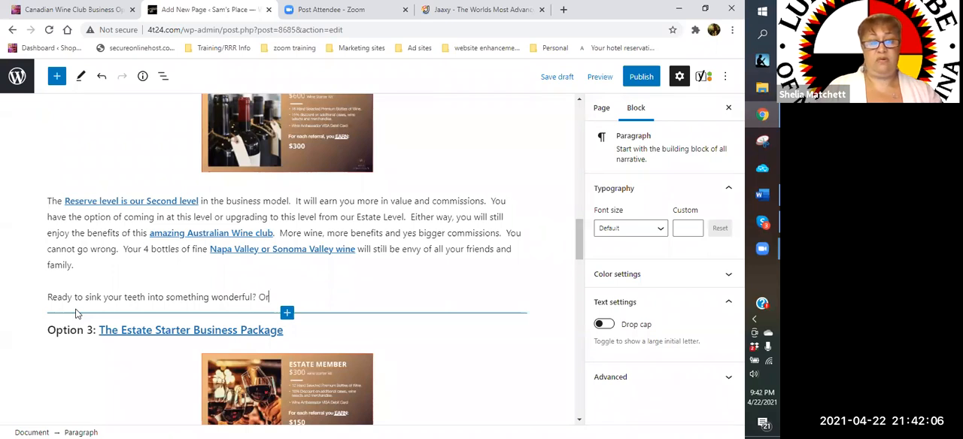
type(" should I say")
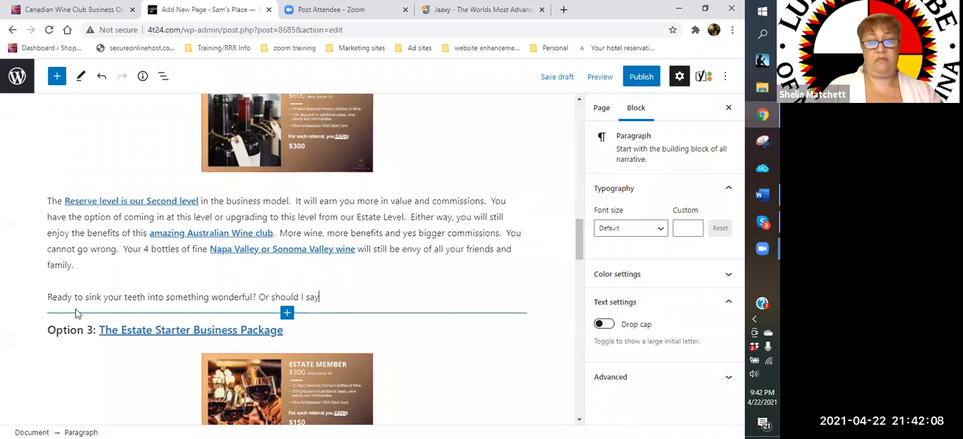
type(" let's tqest")
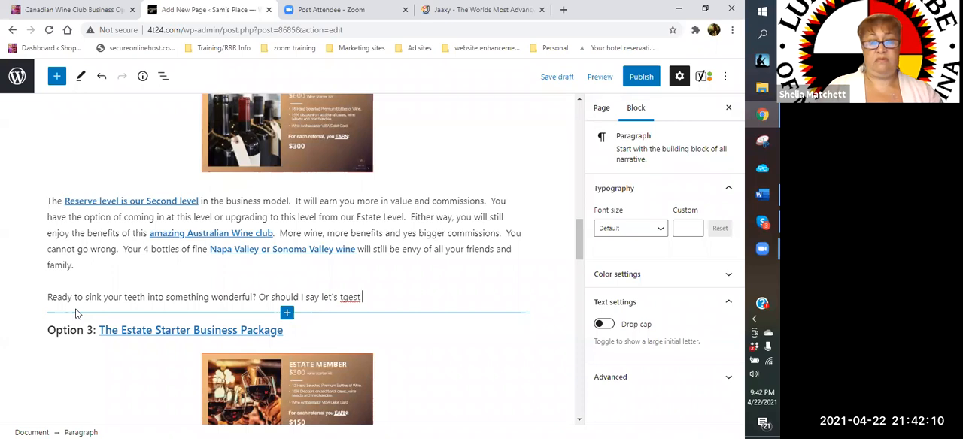
- End the opening sentence with a question mark and add "Or should I say let's test your pallet."
key("BackSpace")
key("BackSpace")
key("BackSpace")
key("BackSpace")
key("BackSpace")
type("est your")
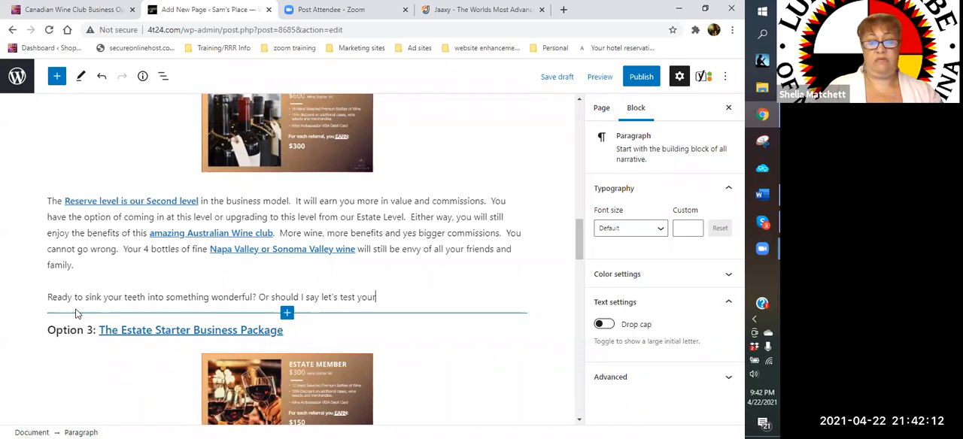
type(" pallet")
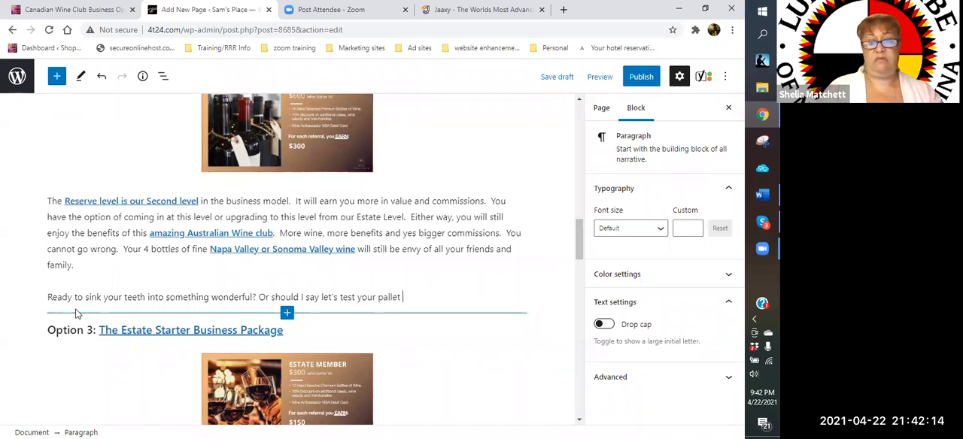
key("BackSpace")
type(".")
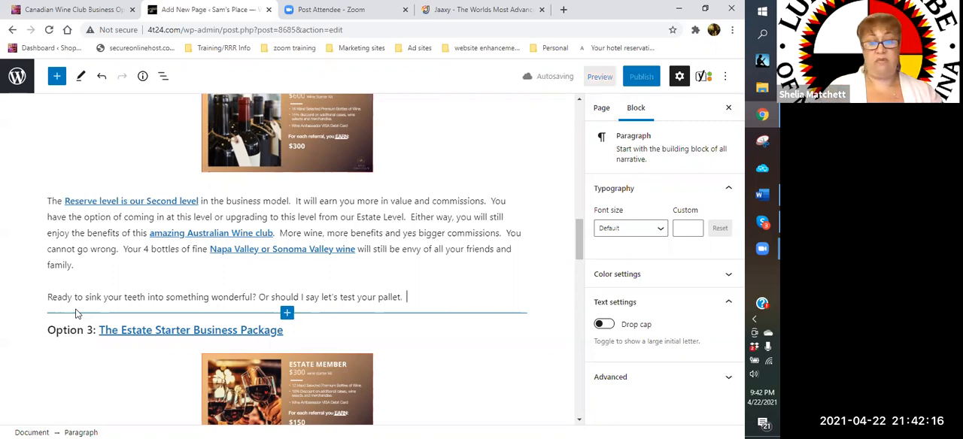
key("Down")
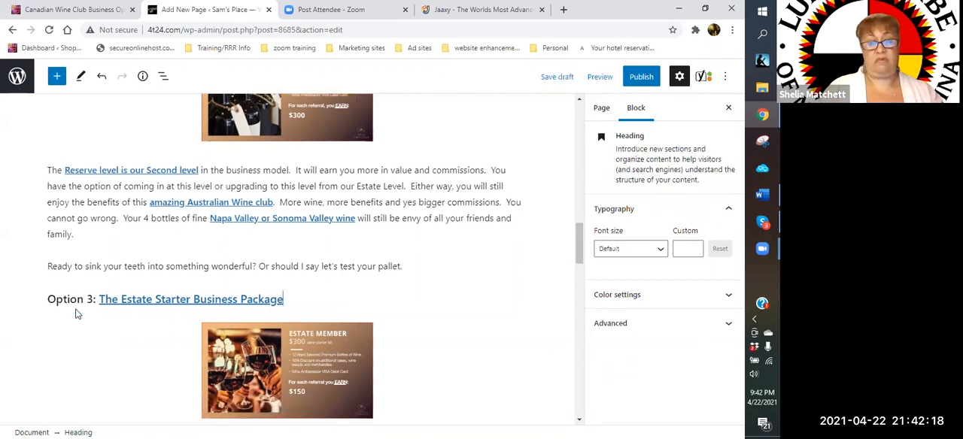
- Add the question "How versed are you in the wine culture?" at the end of the new Reserve paragraph
left_click(414, 262)
type("How ")
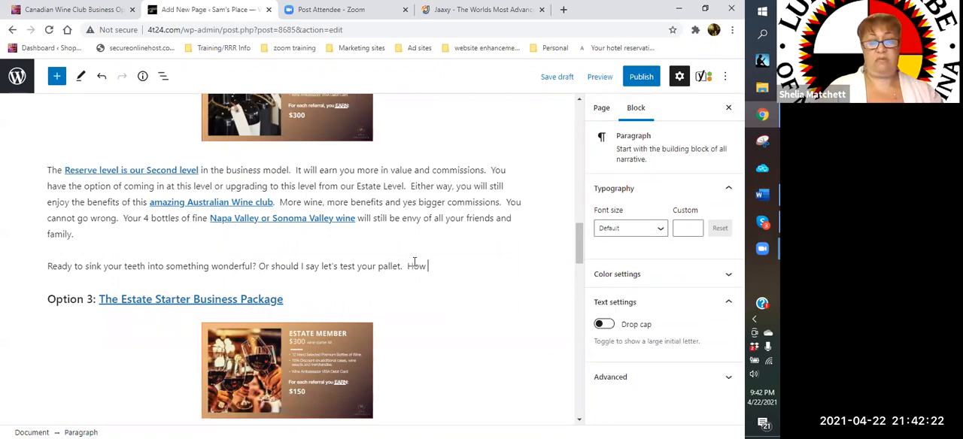
type("versed are ")
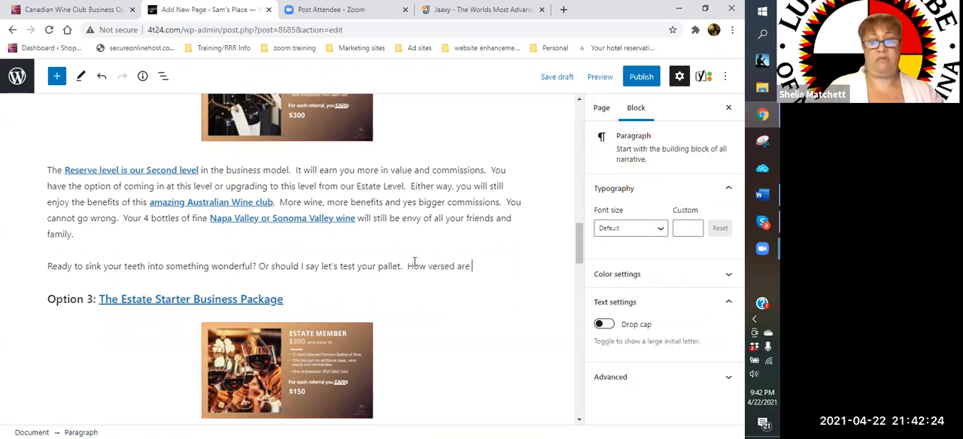
type("you in the w")
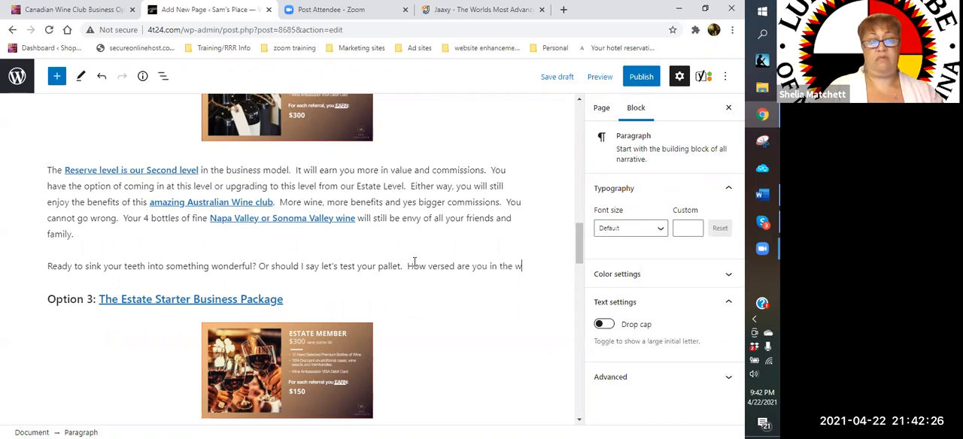
type("ine cul")
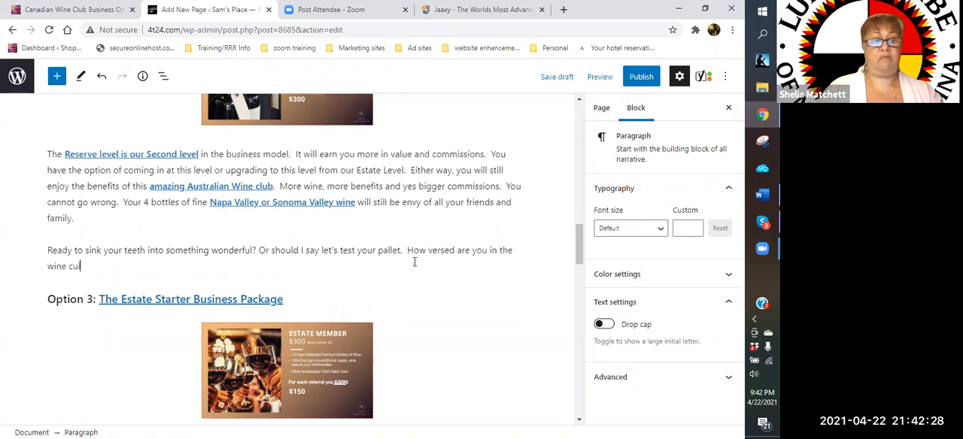
type("ture.")
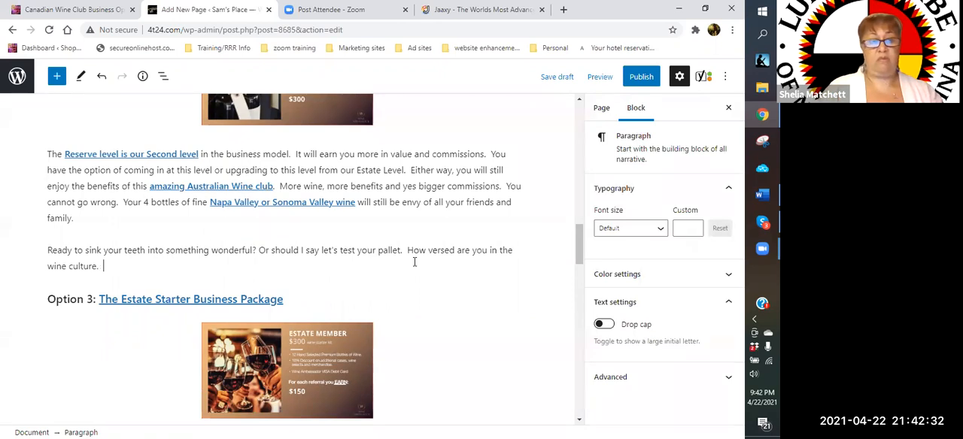
key("BackSpace")
key("BackSpace")
type("? ")
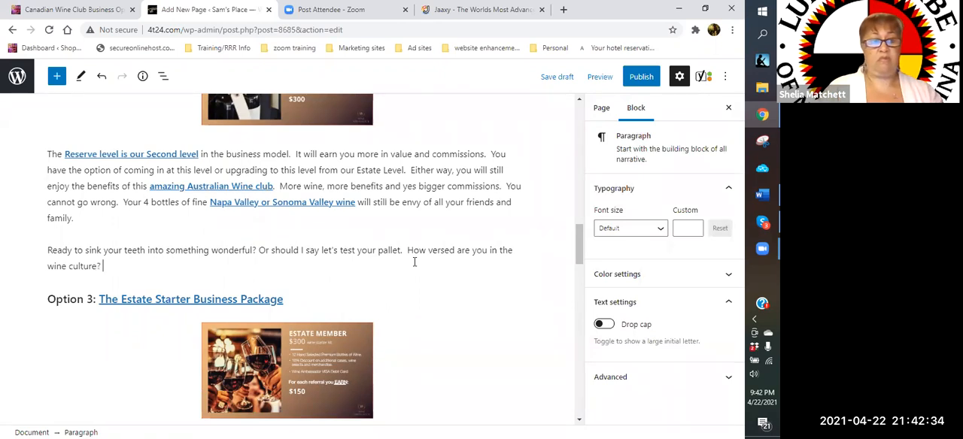
type(" THis")
- Start the next sentence after the wine culture question with "If you are thinking of starting a business"
key("BackSpace")
key("BackSpace")
key("BackSpace")
key("BackSpace")
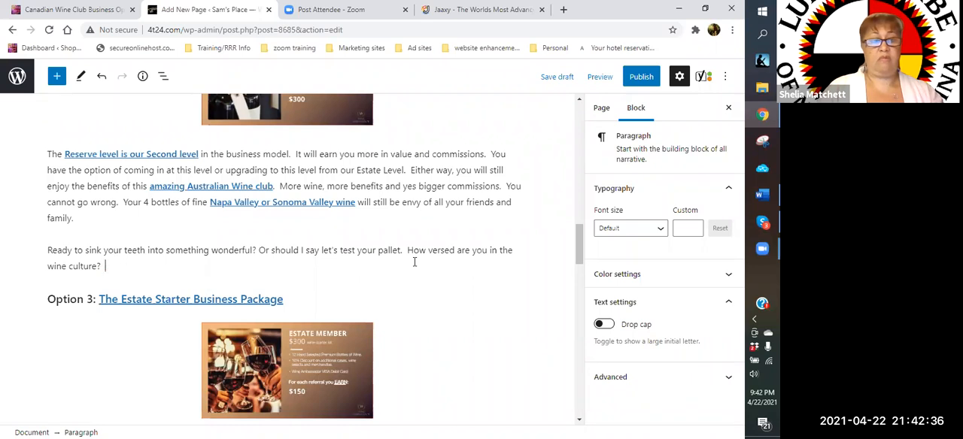
type("T")
key("BackSpace")
type("If you are thining")
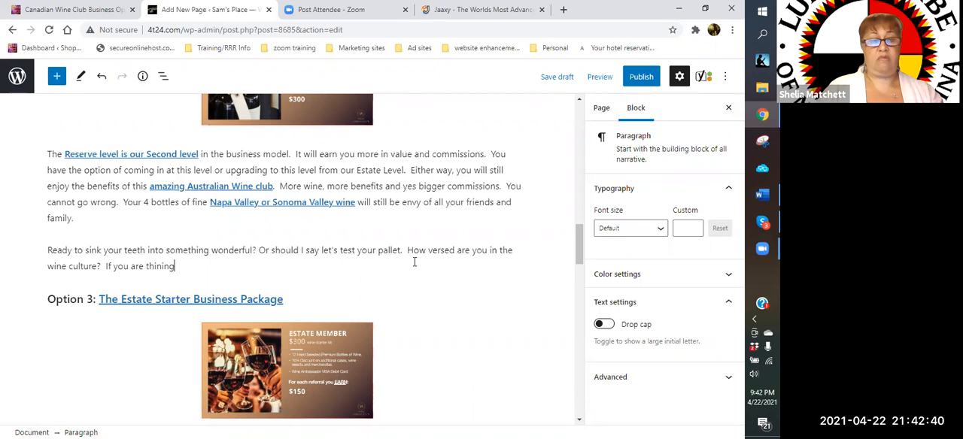
key("BackSpace")
key("BackSpace")
key("BackSpace")
type("king of starting a ")
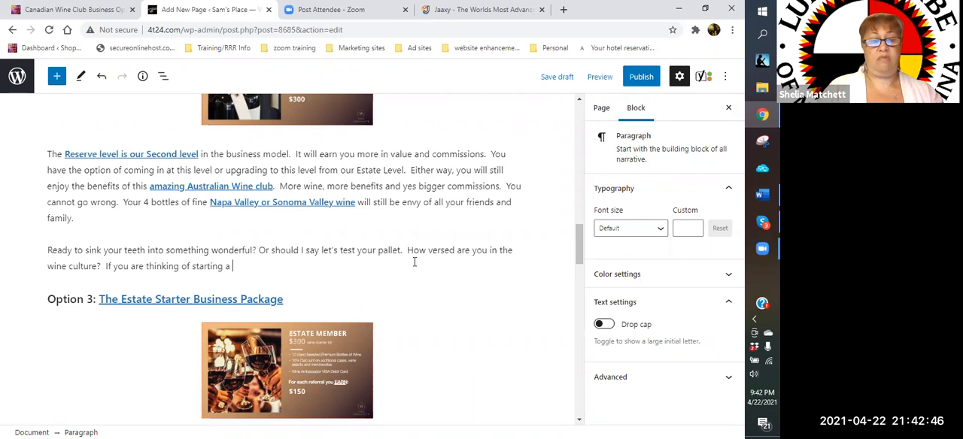
type("busin")
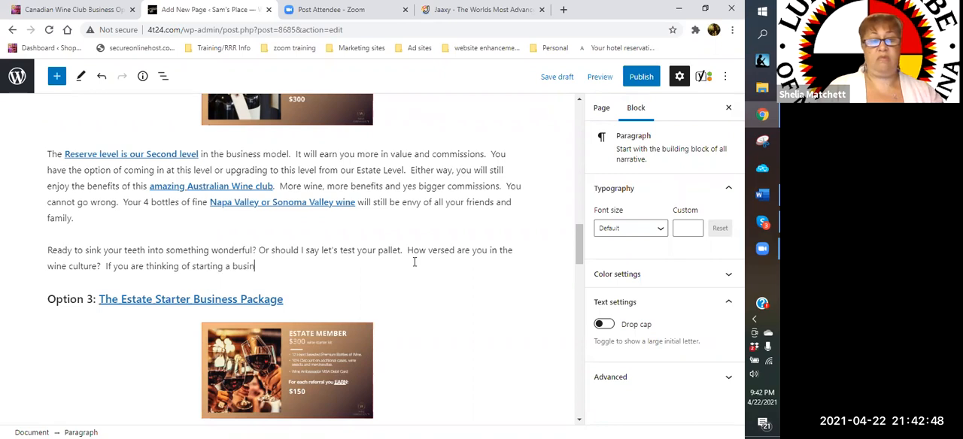
type("ess or")
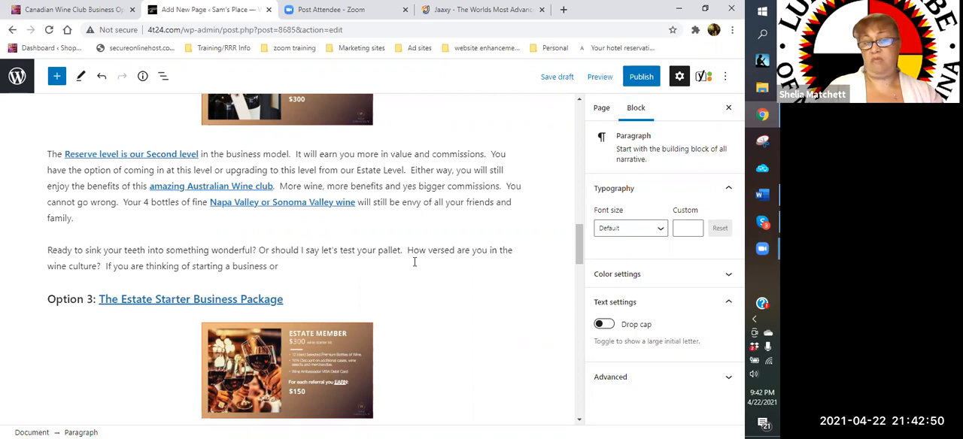
type(" just g")
- Continue the sentence about starting a business with "or just getting a side hustle,"
type("etting a ")
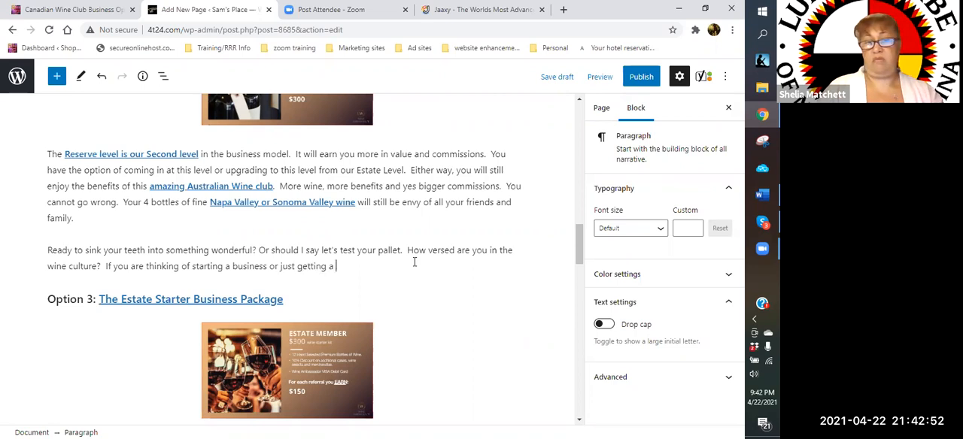
type("side hustle, ")
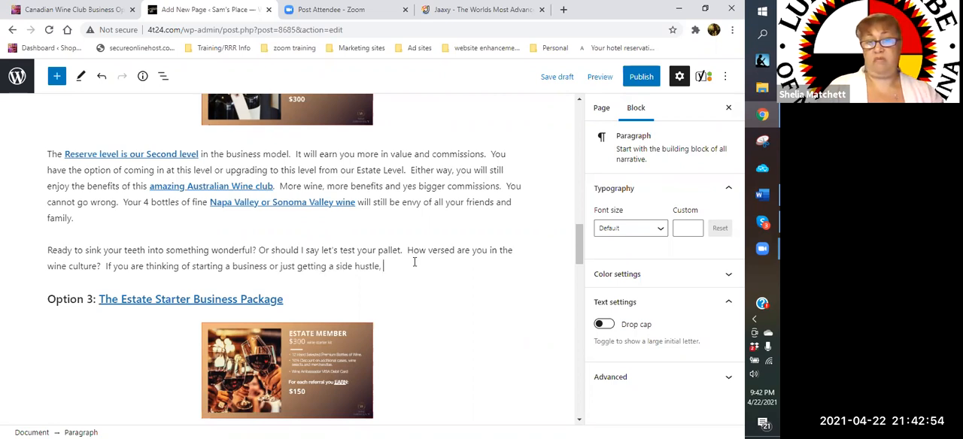
type("then you need ")
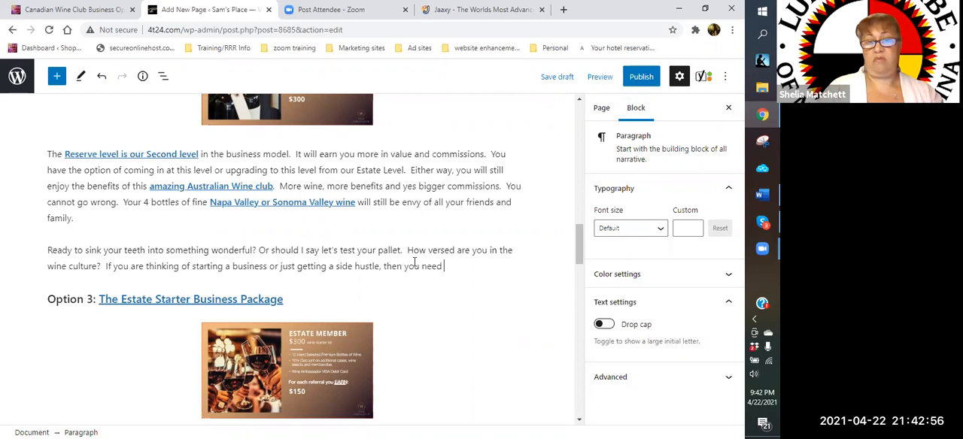
type("to start with this pa")
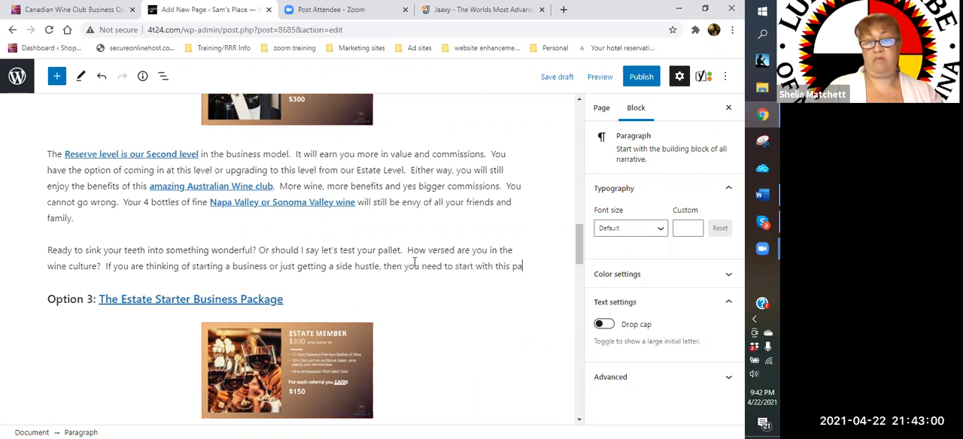
- Complete the side hustle sentence with "then you need to start with this package."
type("ckage.  ")
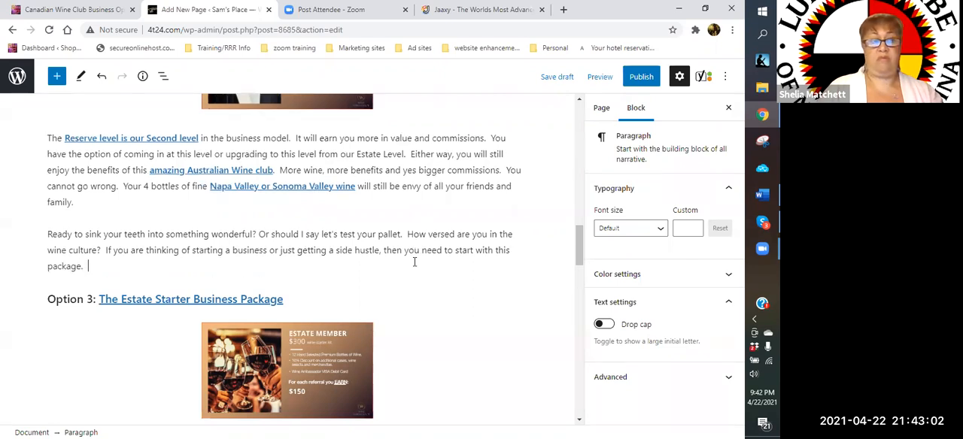
type("Our B")
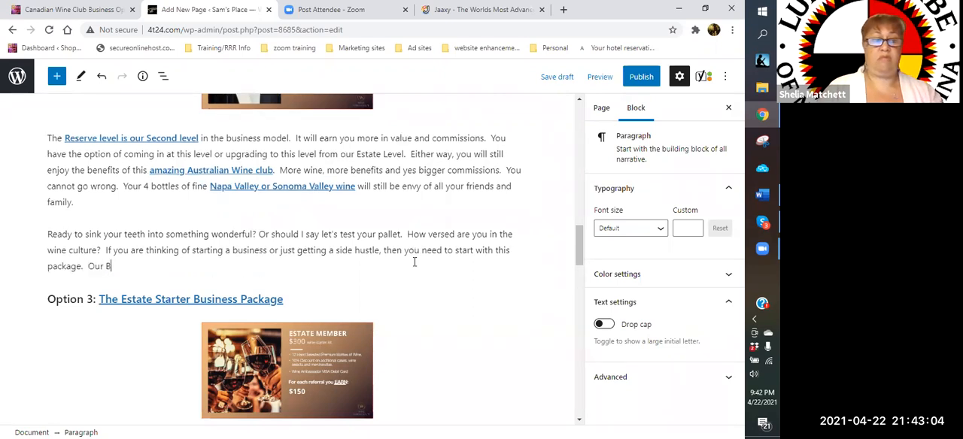
- Begin a new sentence at the end of the new Reserve paragraph with "Our Reserve wine"
key("BackSpace")
type("R")
type("eve")
type("rve")
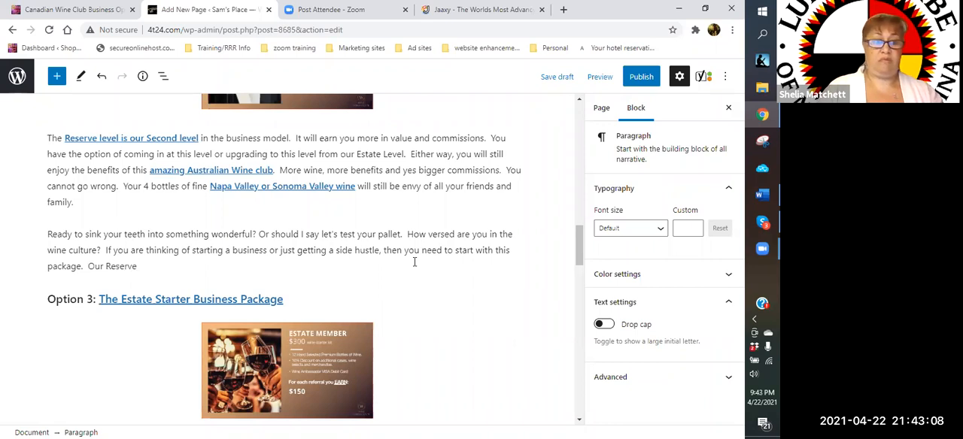
type(" wine ")
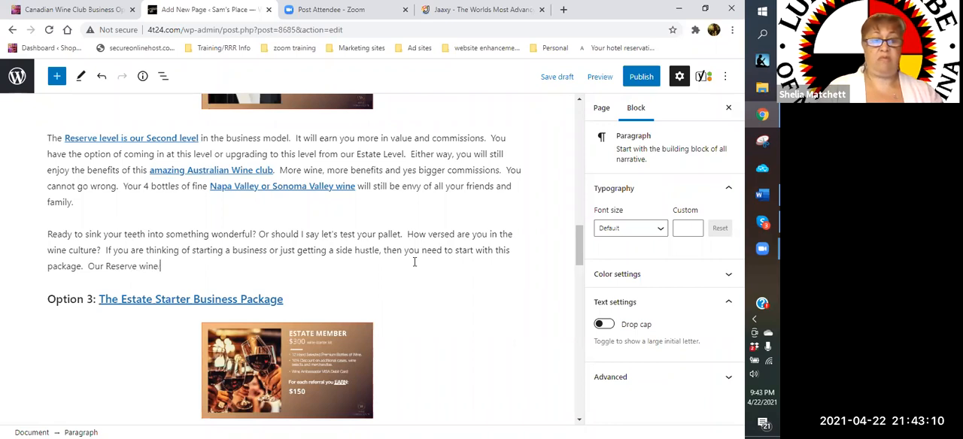
type("pac")
- Continue the Reserve wine sentence with "member will"
key("BackSpace")
key("BackSpace")
key("BackSpace")
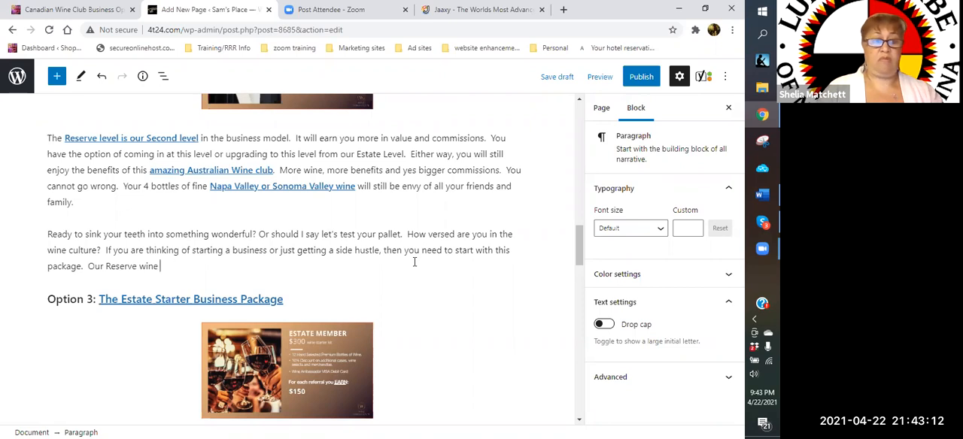
type("member ")
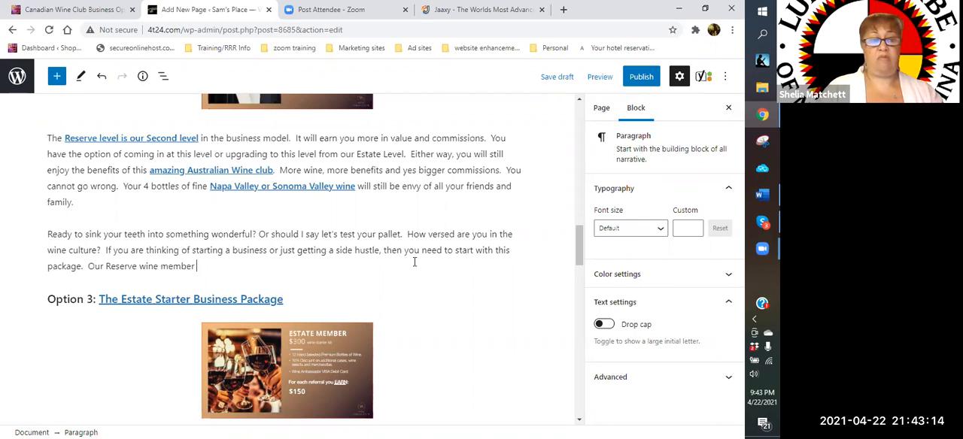
type("will")
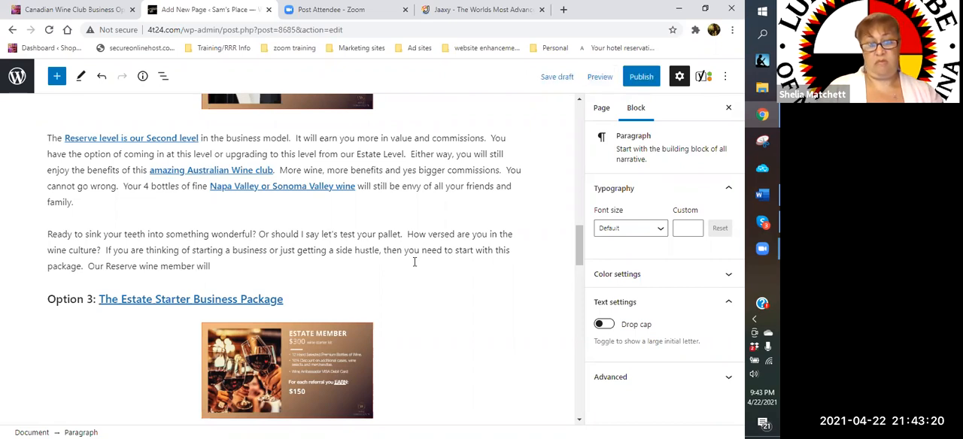
type(" includ")
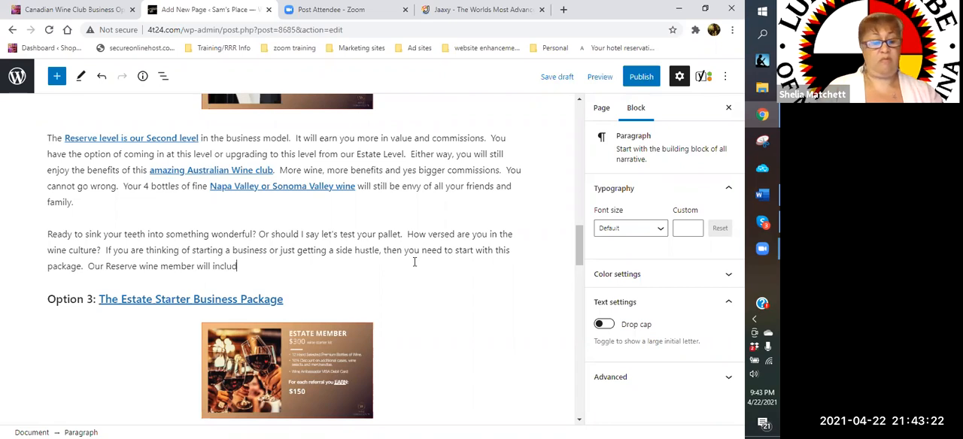
type("e 2 case")
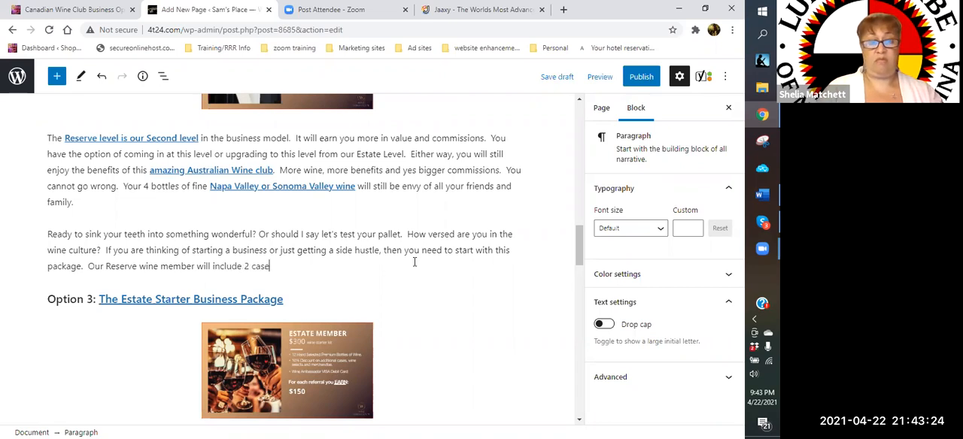
type("s of fine wine.")
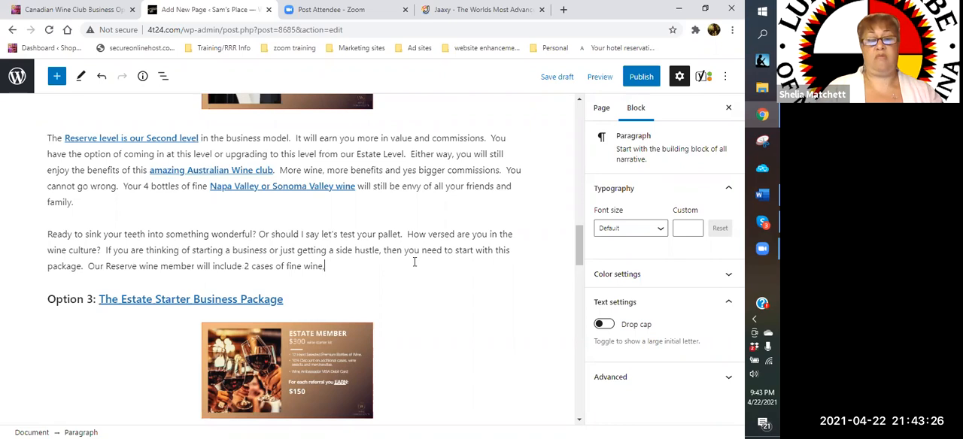
key("BackSpace")
type(", and ")
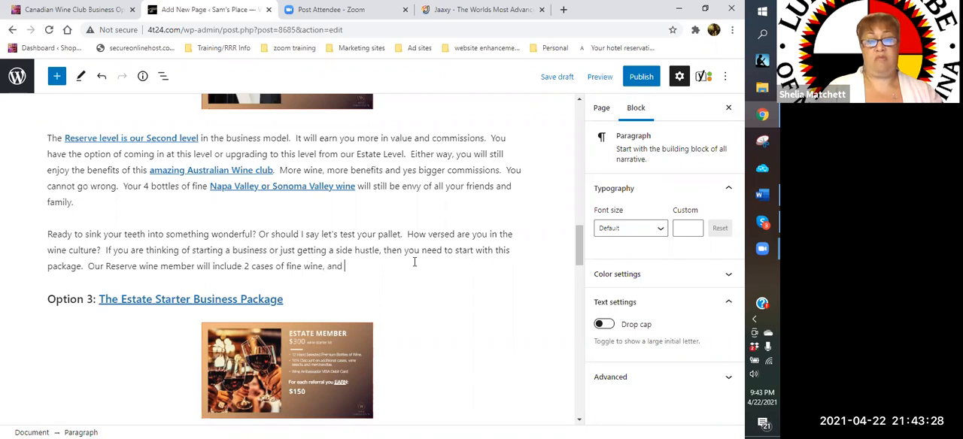
type("additional")
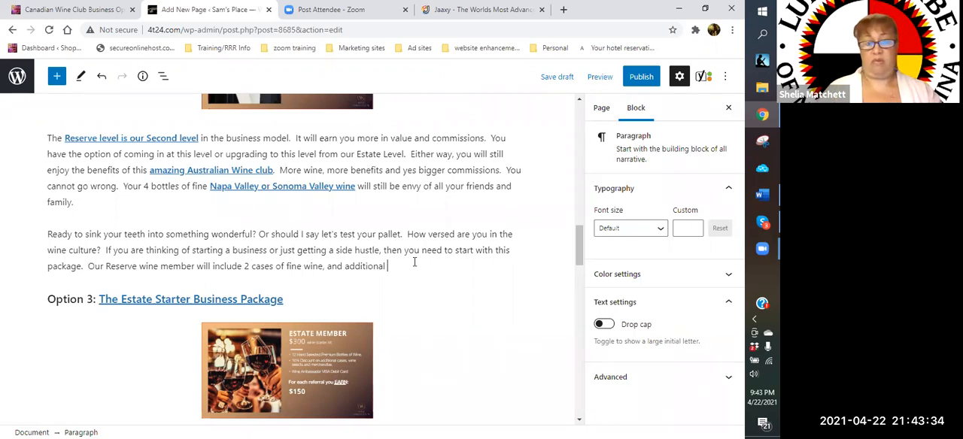
- Extend the sentence about the 2 cases of wine with "and additional 10% of case reorders as well as"
type("10")
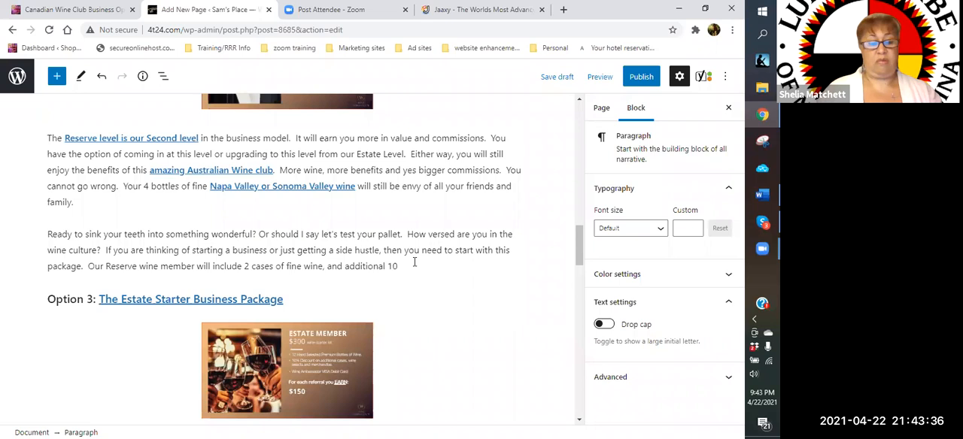
type("% of")
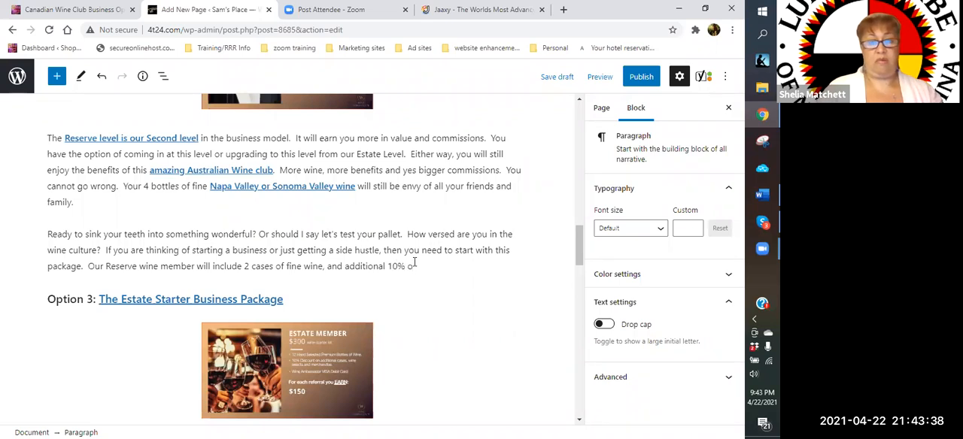
type(" case re")
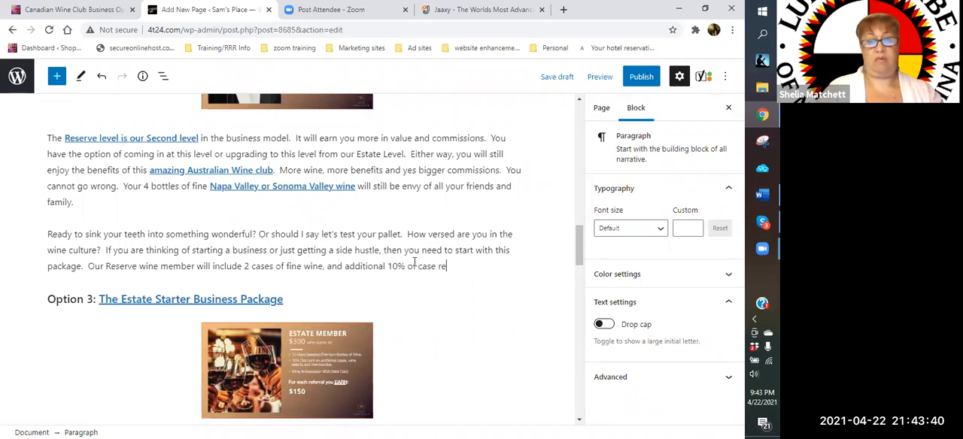
type("orders as well as ")
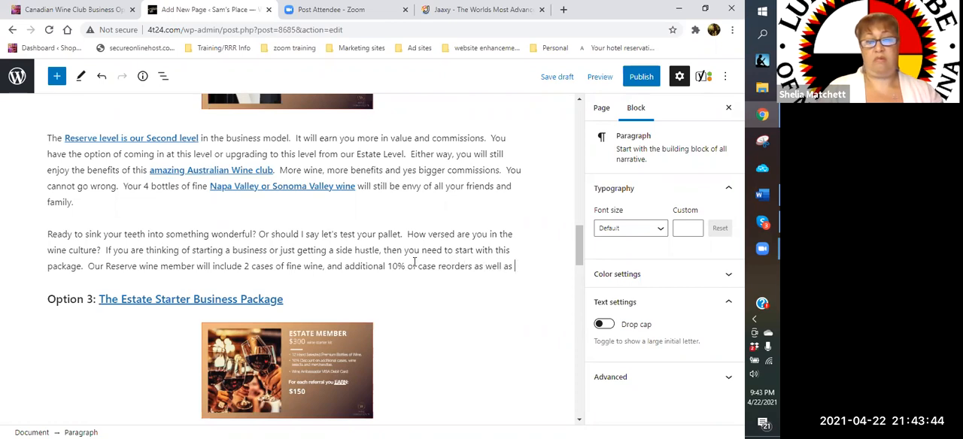
type("a really ")
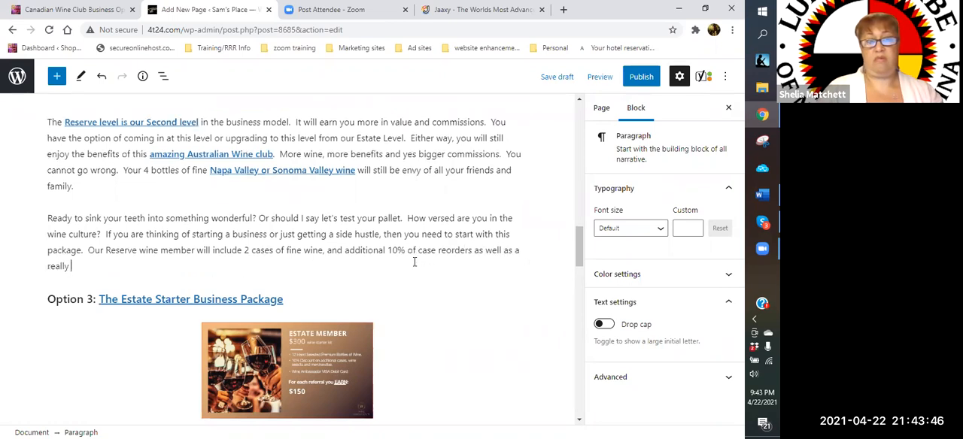
type("cre")
- Complete the Reserve wine member sentence with "a really great commission program."
key("BackSpace")
key("BackSpace")
key("BackSpace")
type("g")
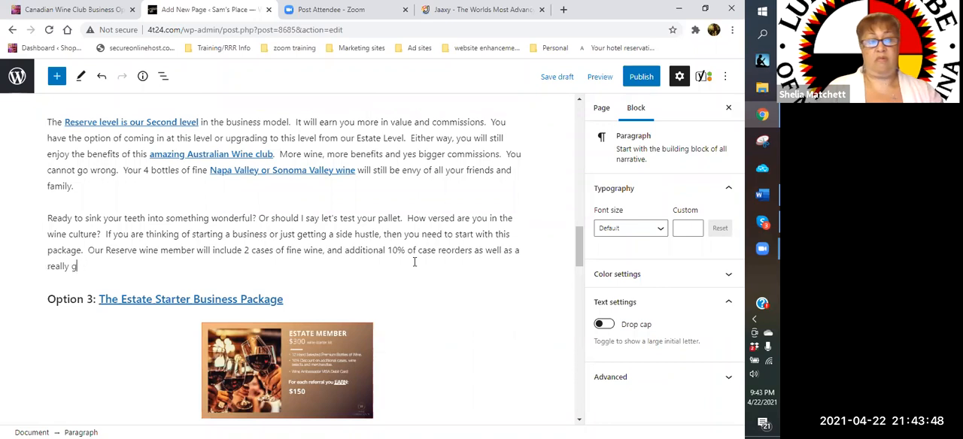
type("reat d")
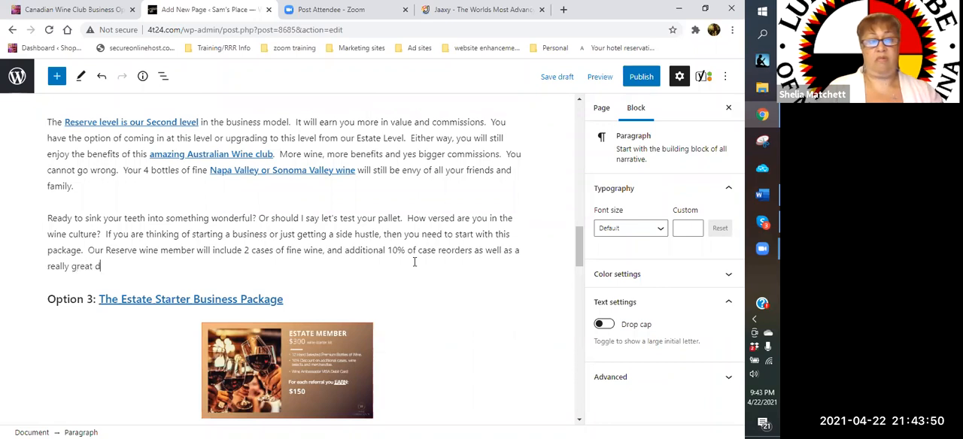
key("BackSpace")
type("commission pr")
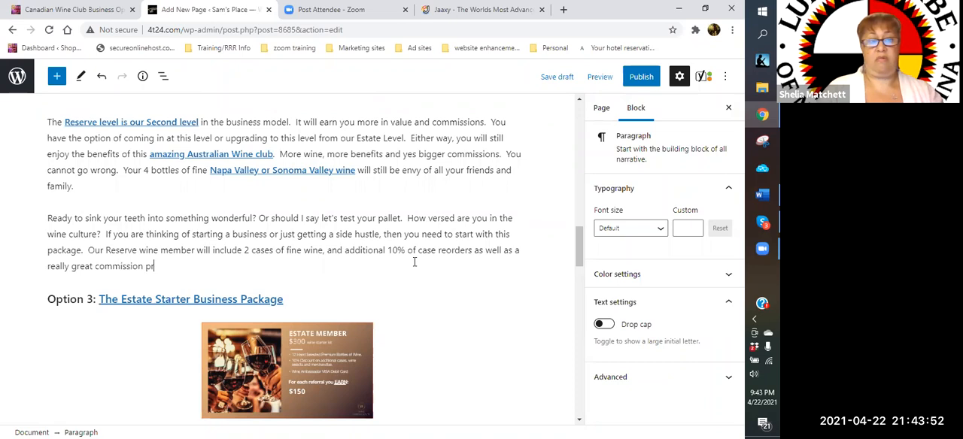
type("ogram.")
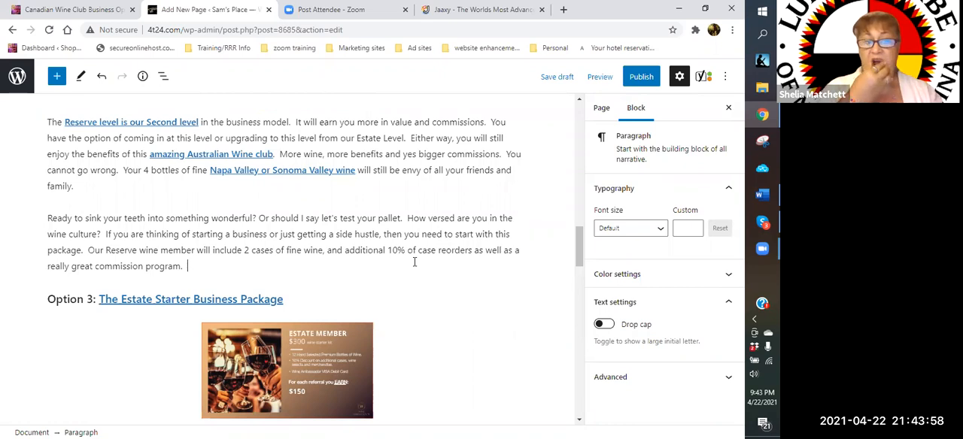
- Start a question after the commission program sentence with "Did I mention that if you have three customers join with you"
type("Did I ment")
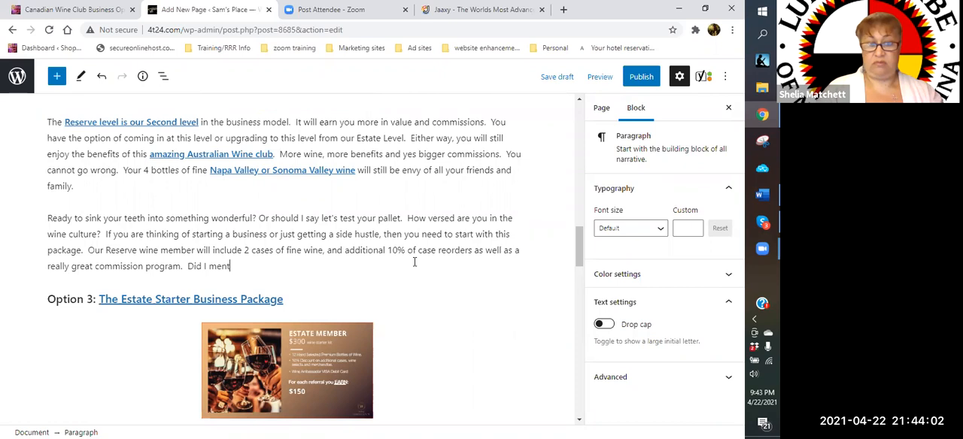
type("ion that if you have three ")
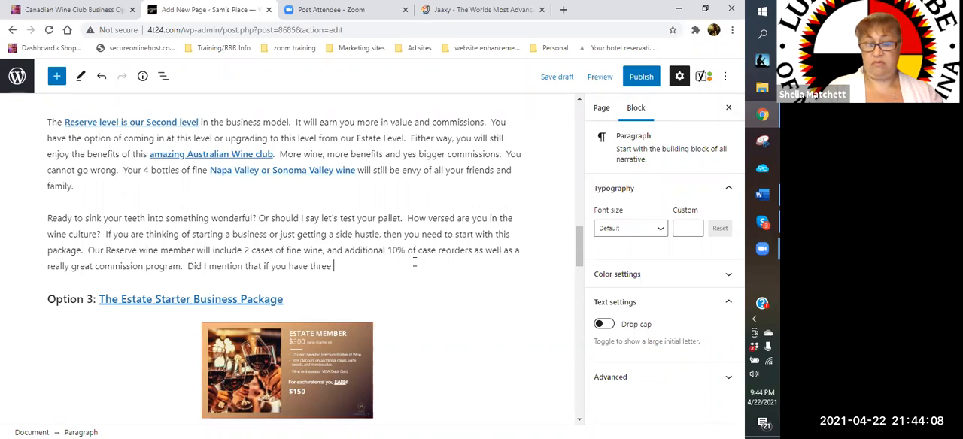
type("custome")
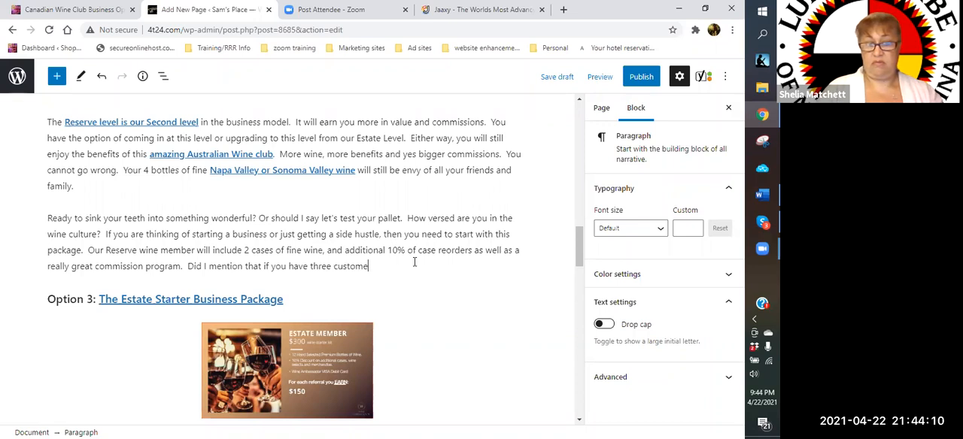
type("rs come")
key("BackSpace")
key("BackSpace")
key("BackSpace")
key("BackSpace")
type("join with")
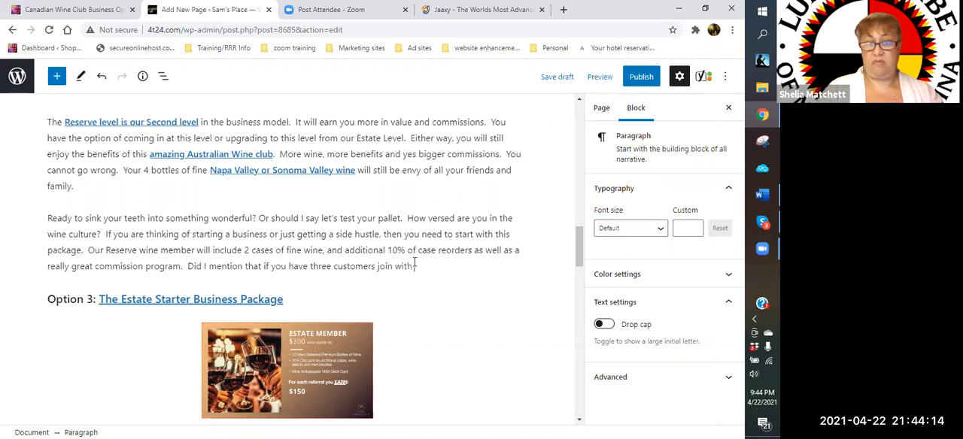
type(" you that you get y")
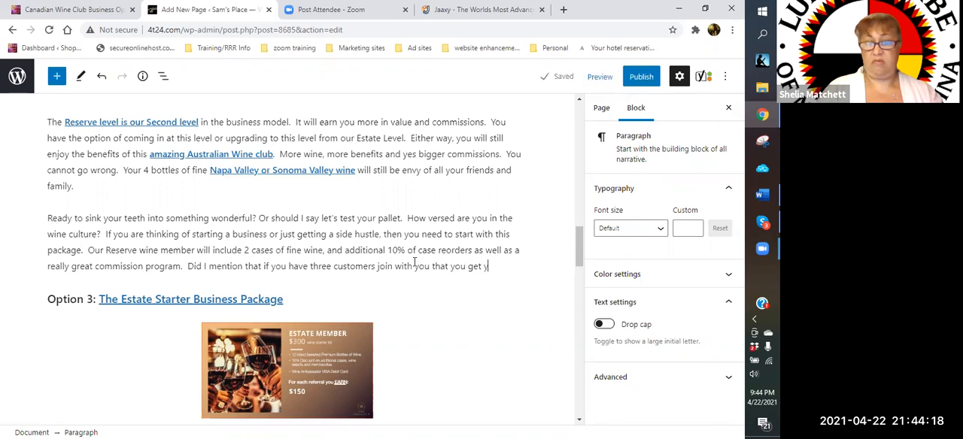
type("our wine for free?")
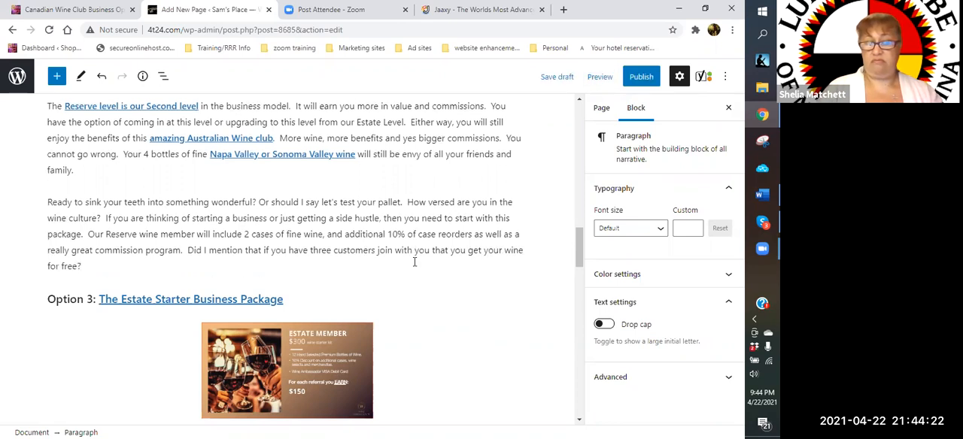
type(" Now that ")
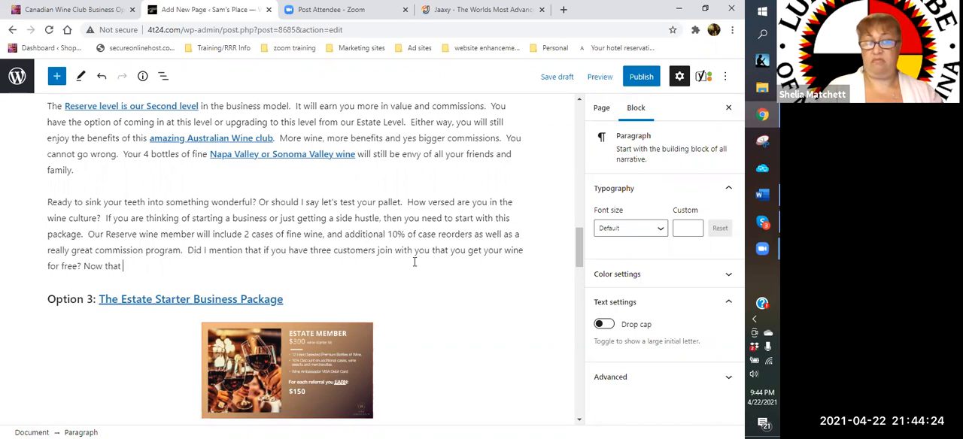
type("is really exciting.")
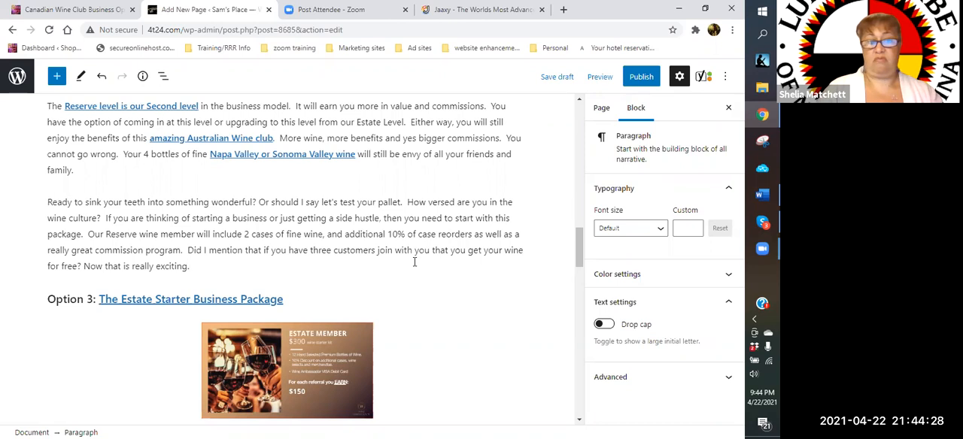
type(" And ")
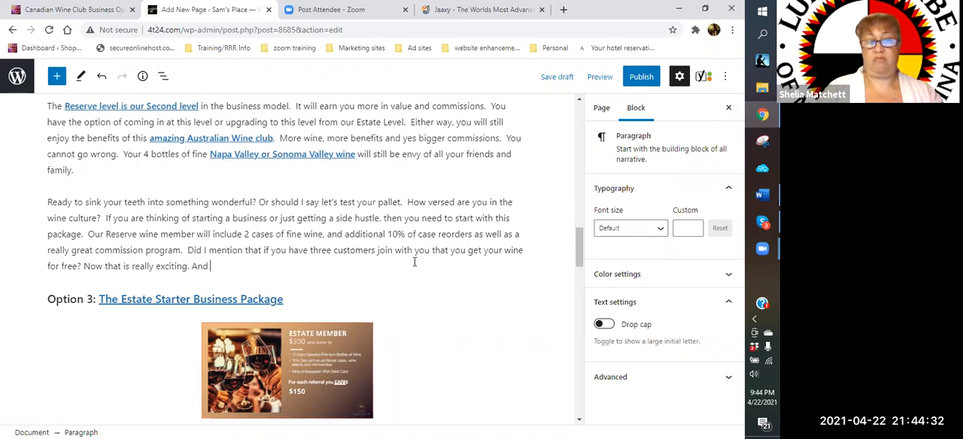
type("on top of that you")
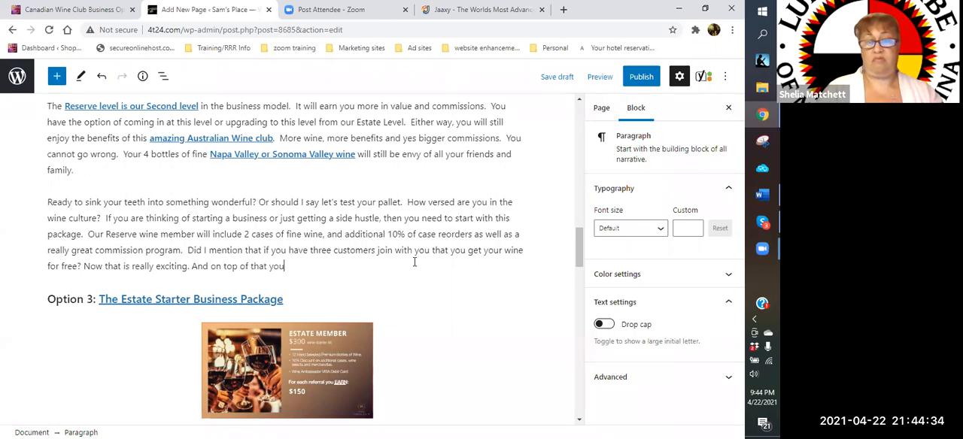
type(" also earn ")
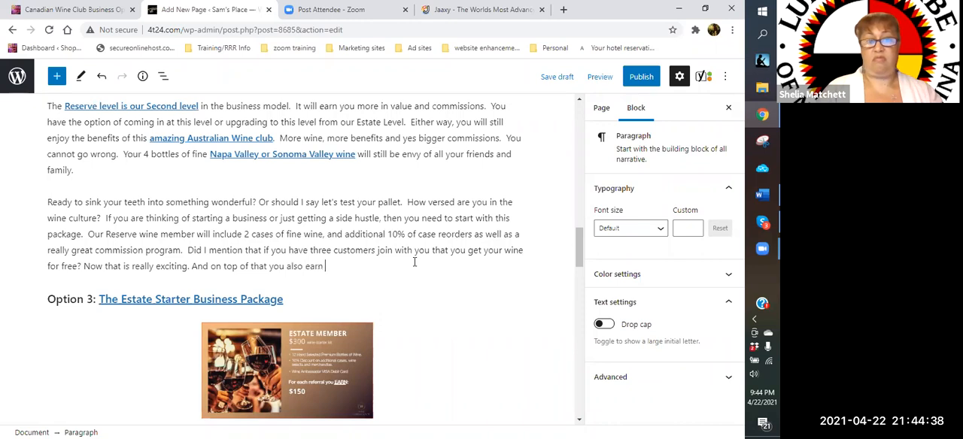
type("commissi")
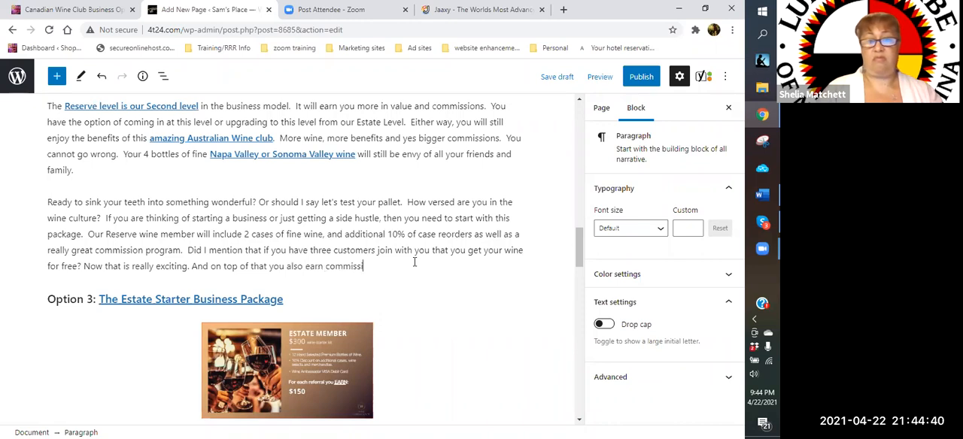
type("ons.  O")
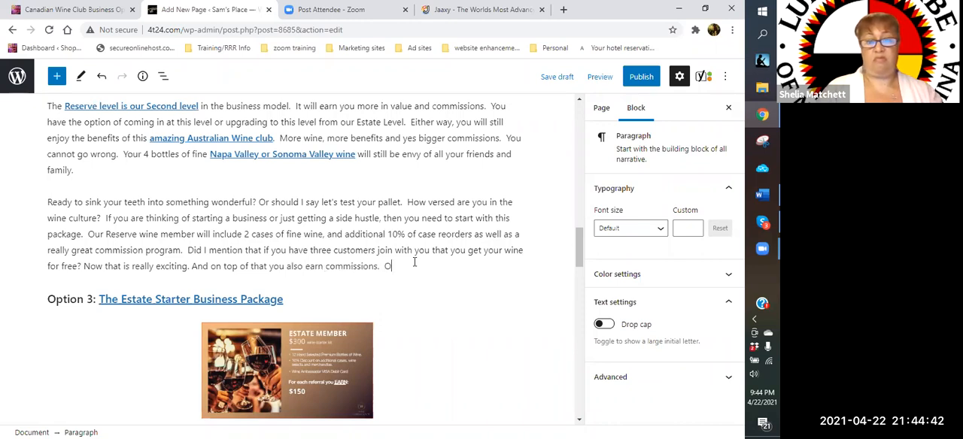
type("ur Napa and SOno")
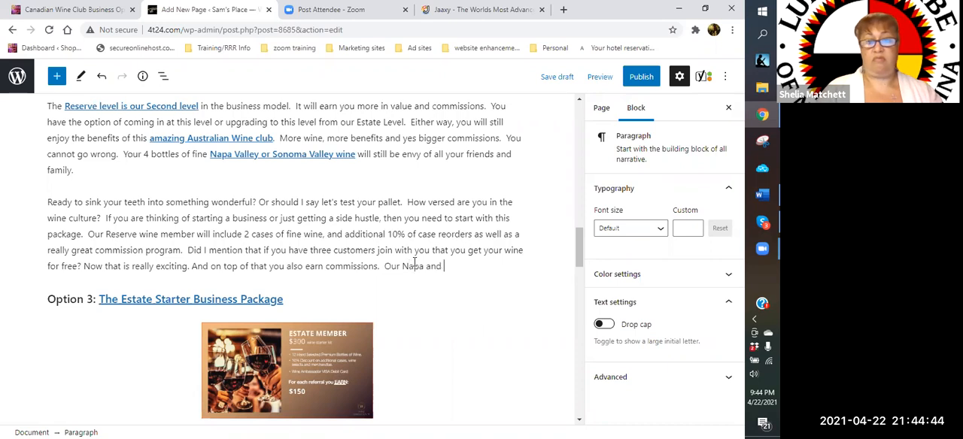
- Start a sentence after the commissions sentence in the Reserve description with "Our Napa and Sonoma Valley wines are"
key("BackSpace")
key("BackSpace")
key("BackSpace")
type("onoma Valley win")
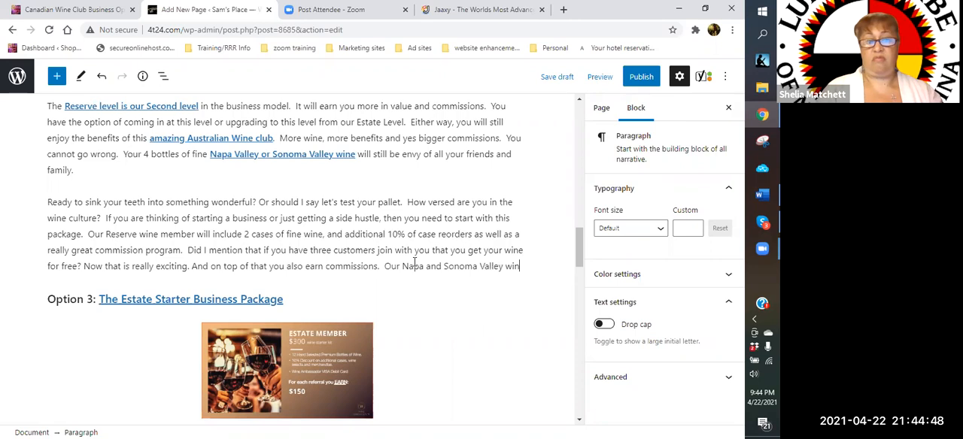
type("es are ra")
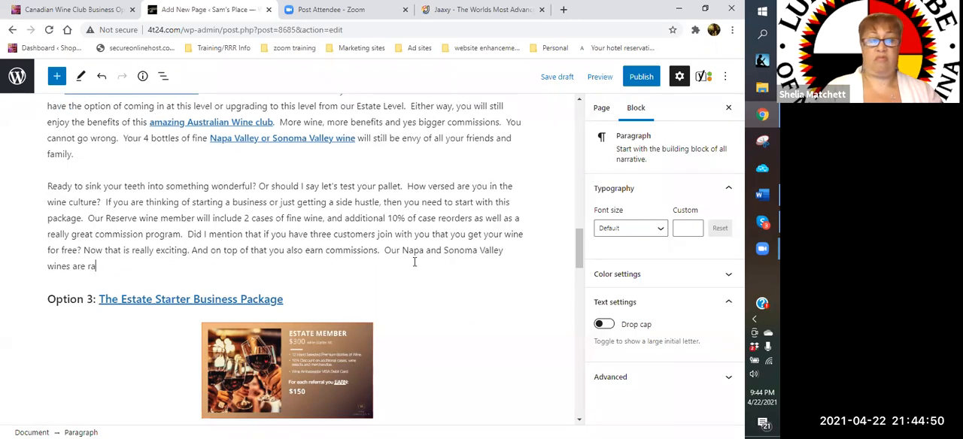
type("n")
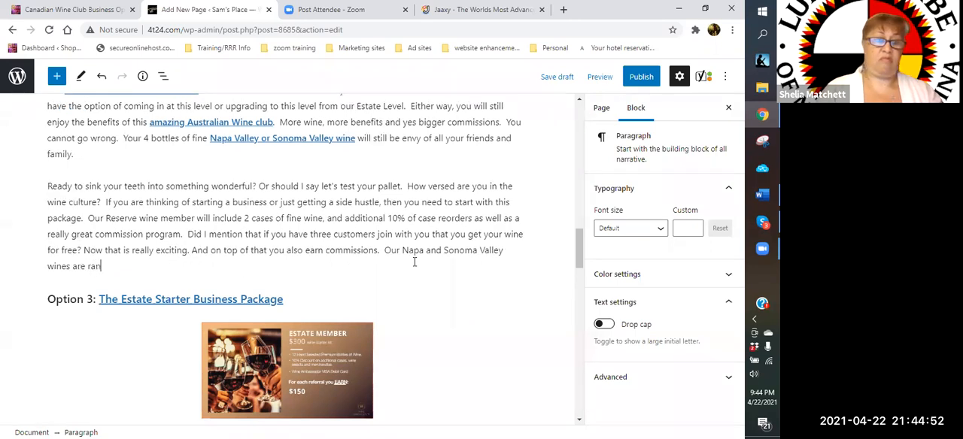
type("ked amounth")
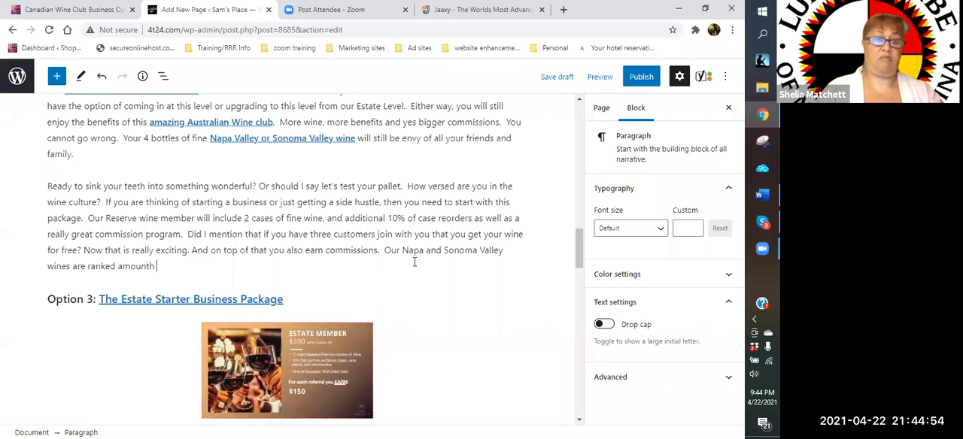
type("g the")
- Complete the Napa and Sonoma Valley sentence with "ranked among the most sought after wines in the world."
key("BackSpace")
key("BackSpace")
key("BackSpace")
key("BackSpace")
key("BackSpace")
key("BackSpace")
key("BackSpace")
type("ng the most soug")
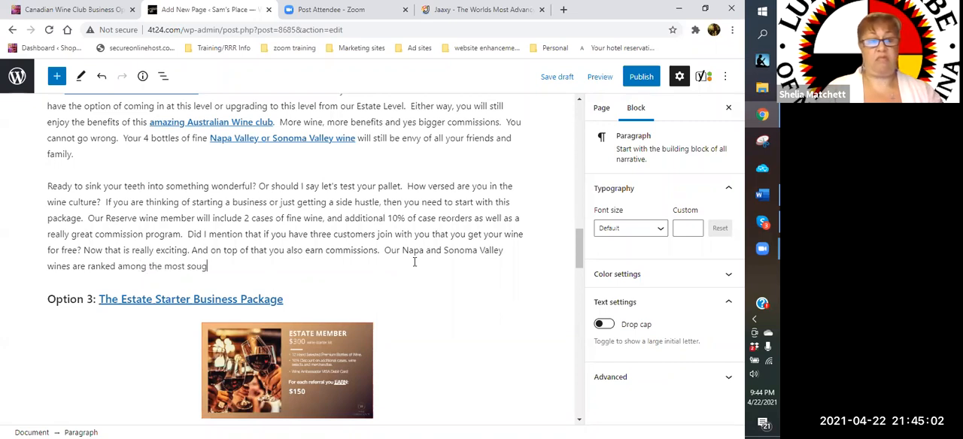
type("ht after wines in ")
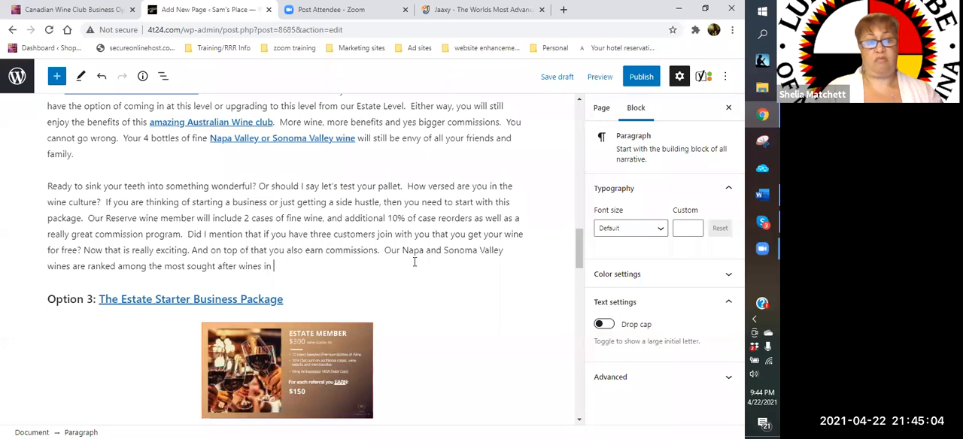
type("the world.  ")
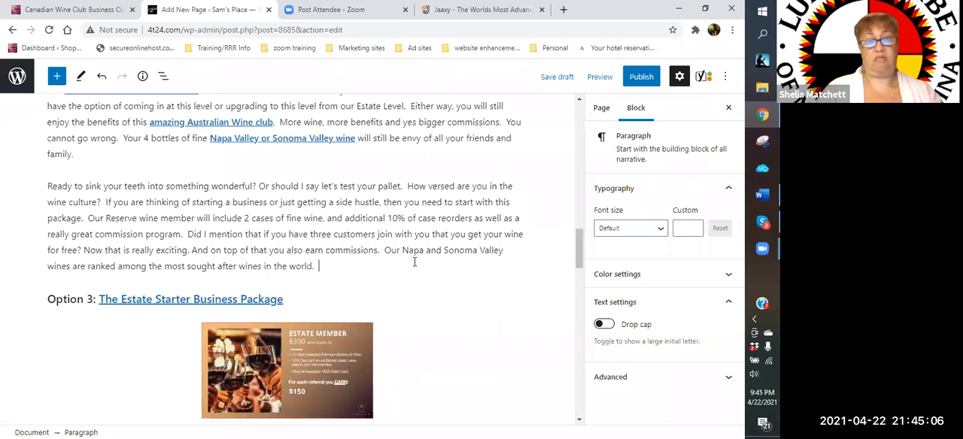
type("Now, they are at your fingertips.  Order your today and")
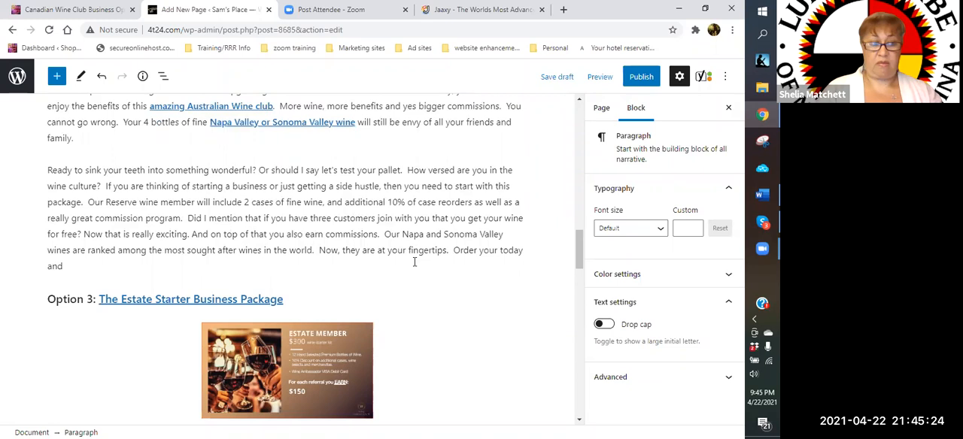
- Finish the Reserve description with "Order your today and join our wine culture!!!"
type("join our wine culture")
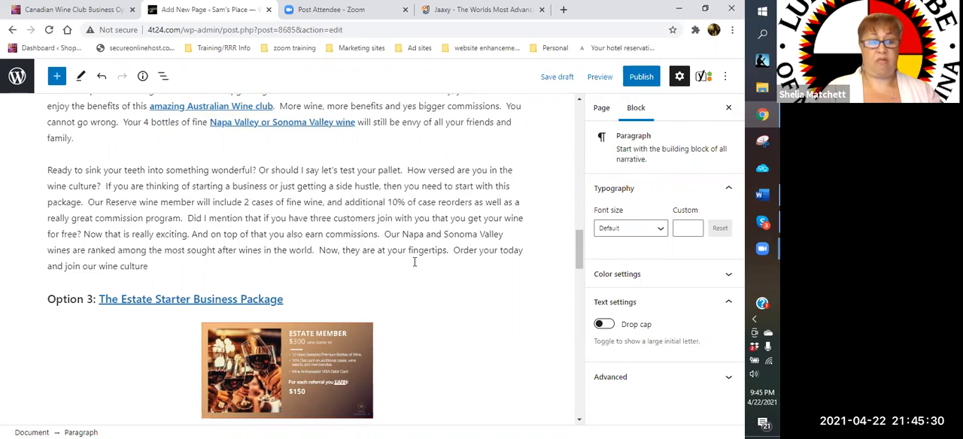
type("!!!")
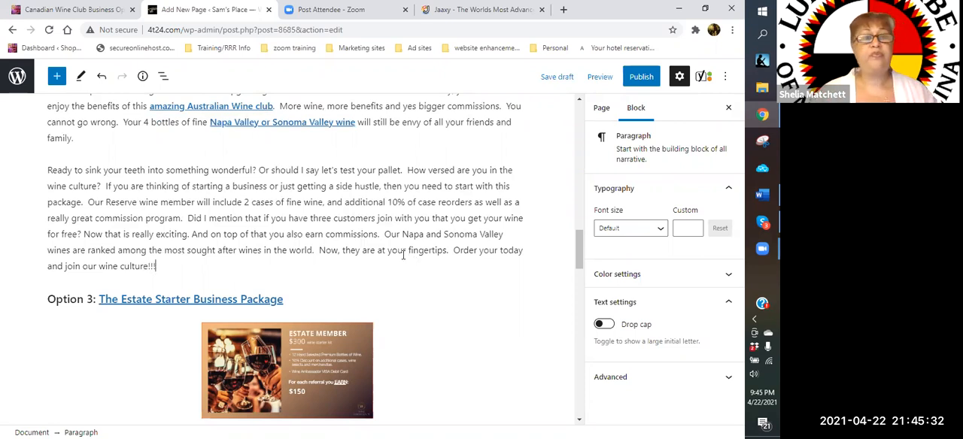
- Delete the old paragraph beginning "The Reserve level is our Second level" below the Reserve Member image
scroll(332, 281, "up", 3)
left_click(329, 277)
left_click(248, 217)
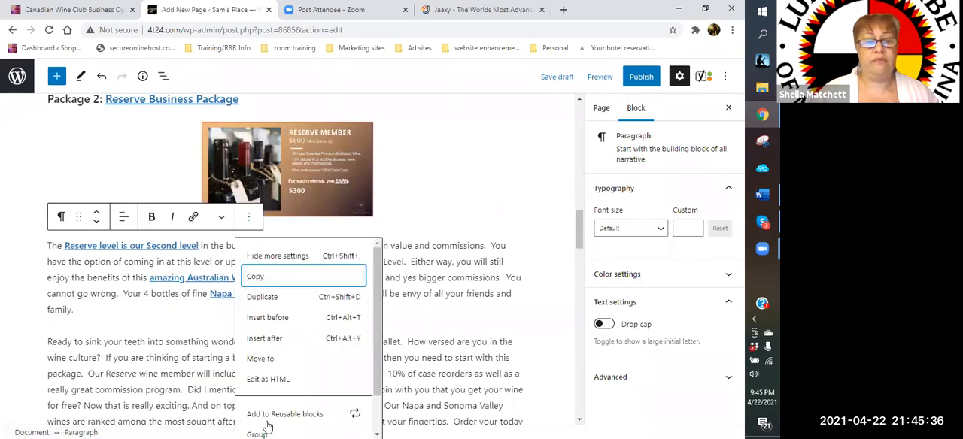
scroll(280, 423, "down", 2)
left_click(282, 423)
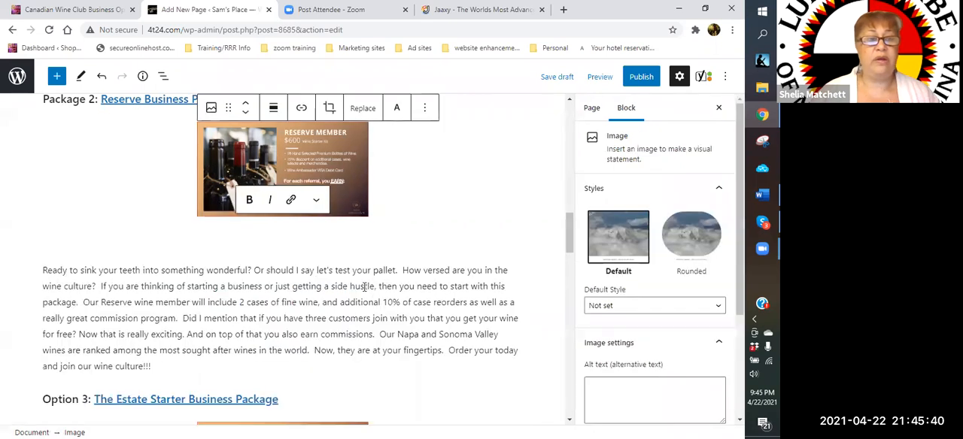
- Review the GrandCru description and its link prompt against the new Reserve package description
scroll(397, 282, "up", 1)
scroll(381, 200, "up", 1)
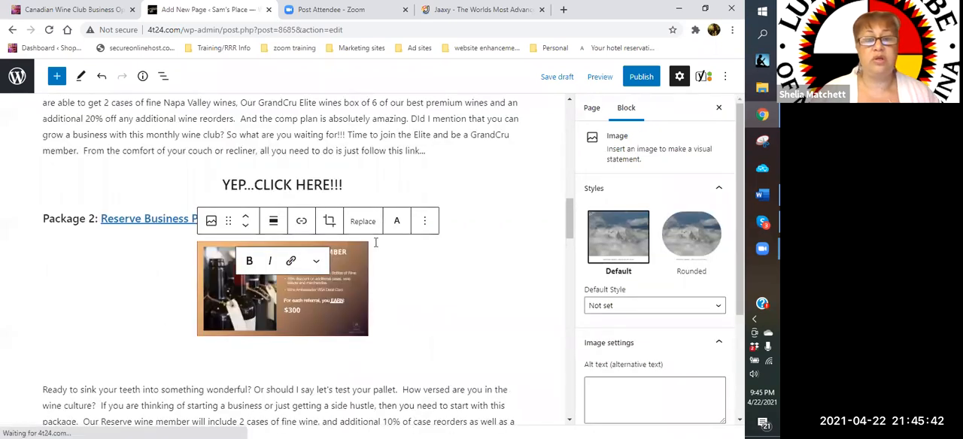
scroll(65, 224, "up", 2)
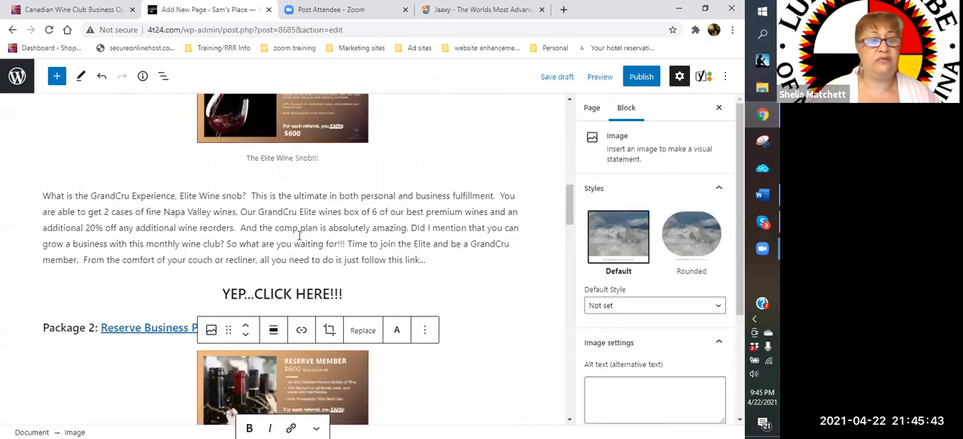
left_click(93, 228)
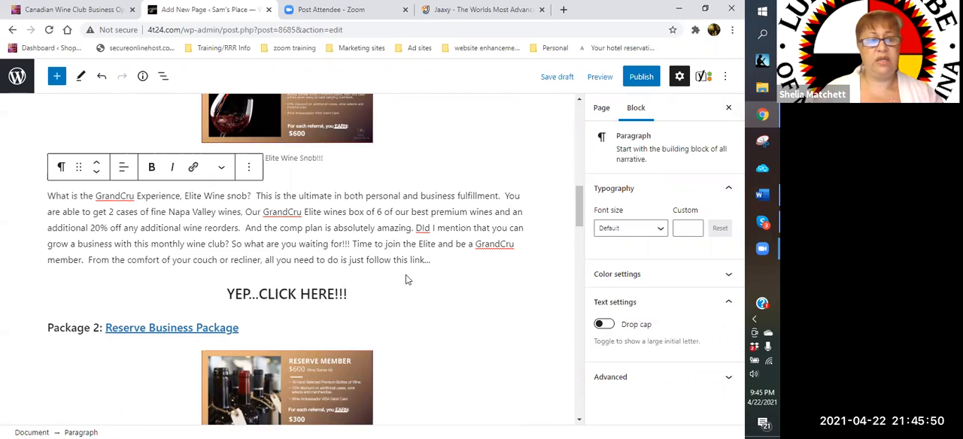
scroll(405, 279, "down", 1)
scroll(405, 278, "down", 3)
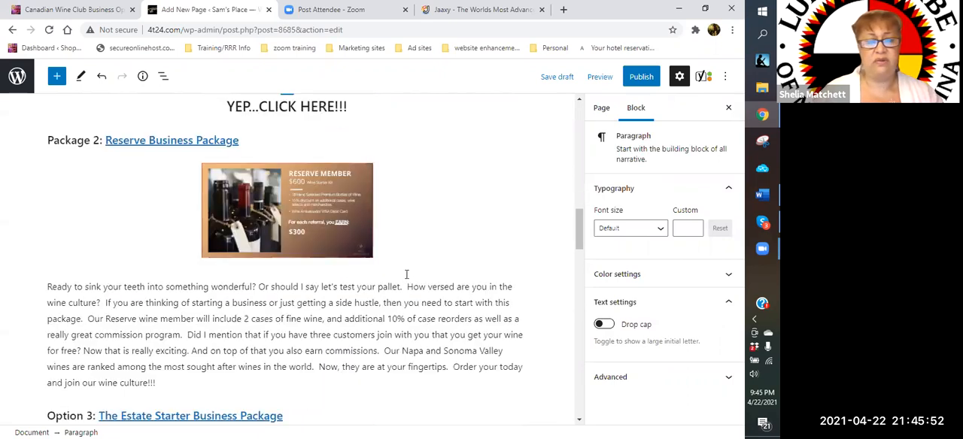
scroll(406, 275, "down", 1)
scroll(406, 274, "down", 1)
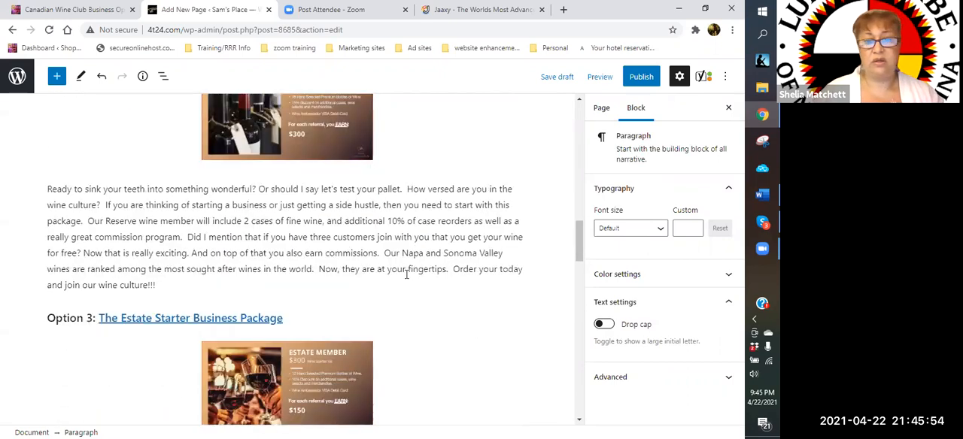
scroll(406, 274, "up", 2)
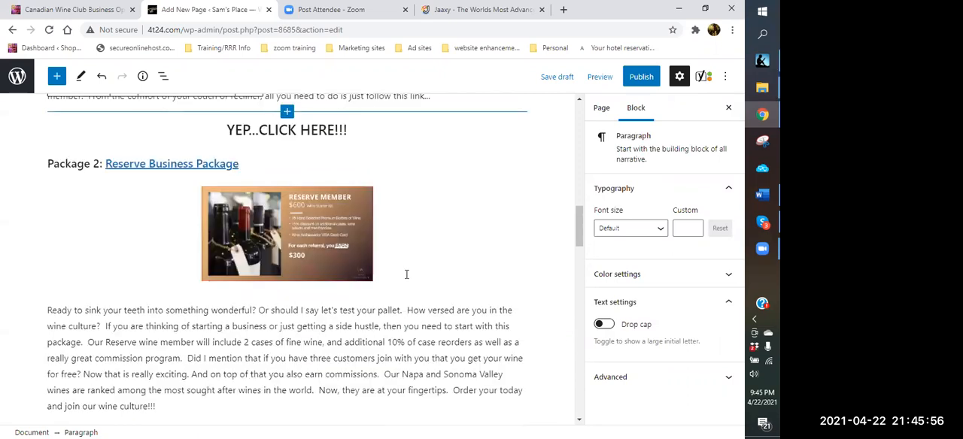
scroll(405, 275, "up", 3)
- Replace "Option" with "Package" in the Estate Starter heading so that it begins "Package 3:"
scroll(405, 276, "down", 5)
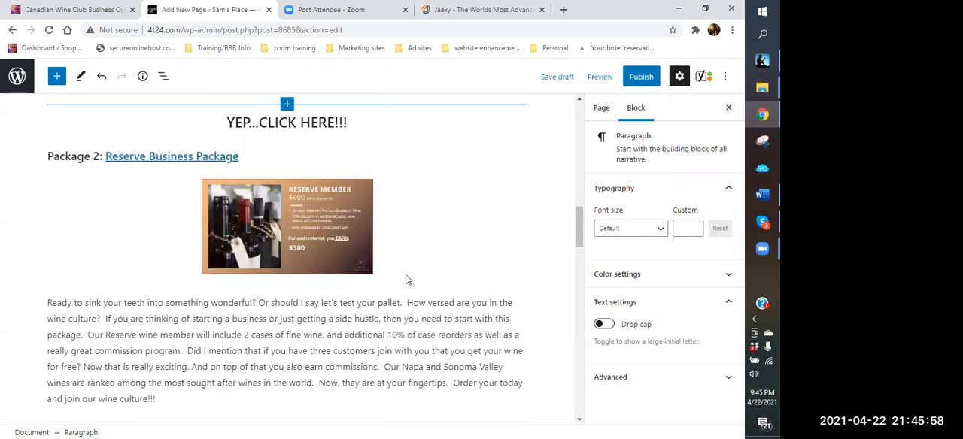
scroll(269, 292, "down", 1)
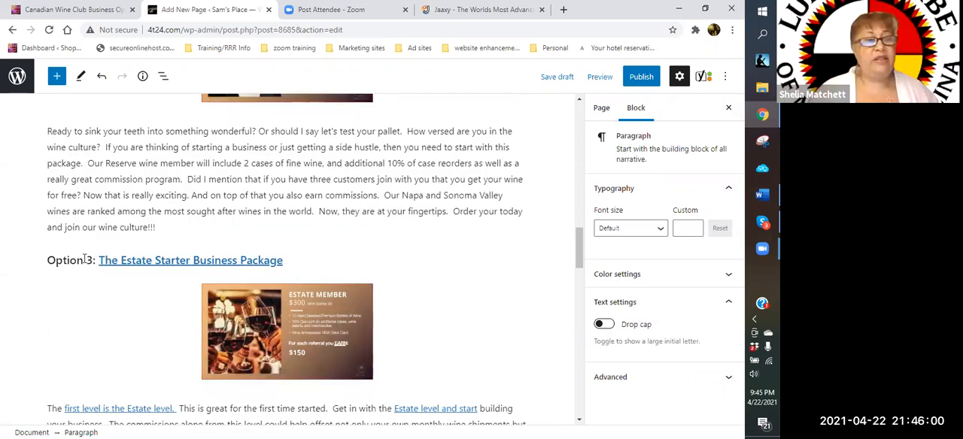
left_click(83, 261)
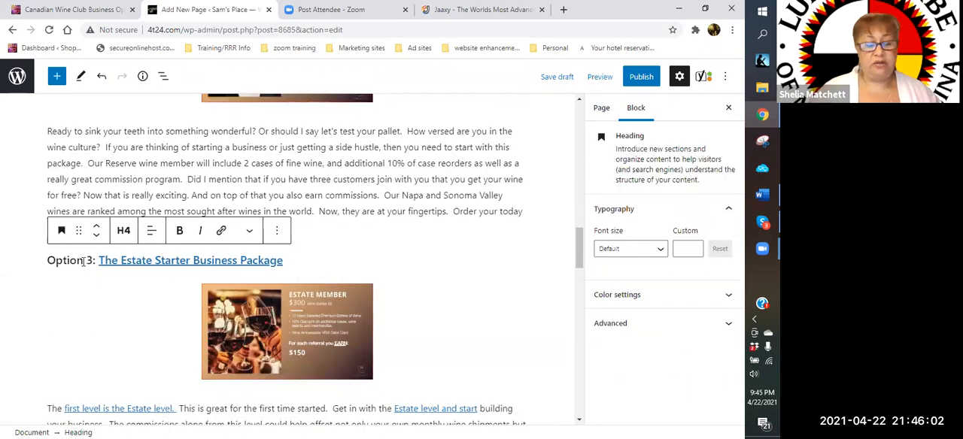
key("BackSpace")
key("BackSpace")
key("BackSpace")
key("BackSpace")
key("BackSpace")
key("BackSpace")
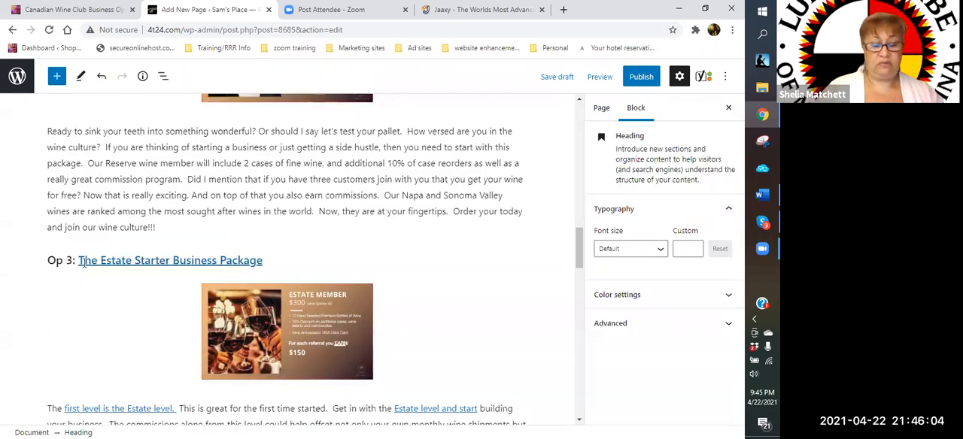
type("Package")
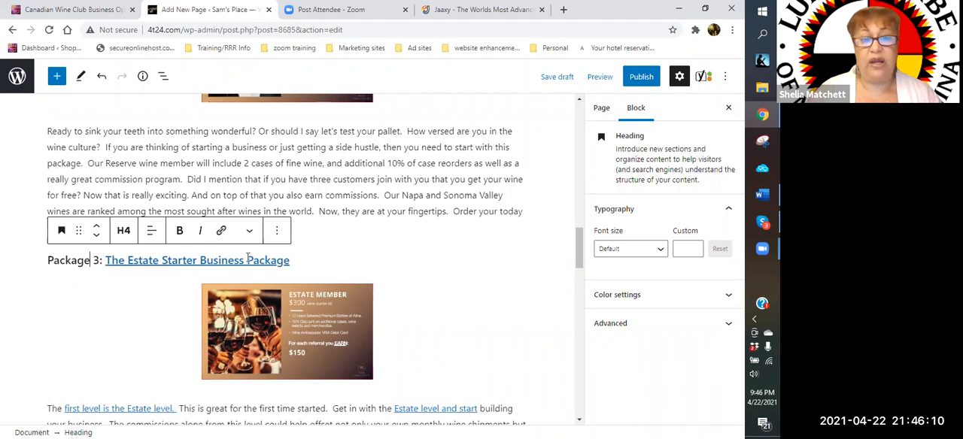
- Review the getting-started text and the three package sections, including the image captions and the old Estate paragraph
scroll(376, 260, "up", 5)
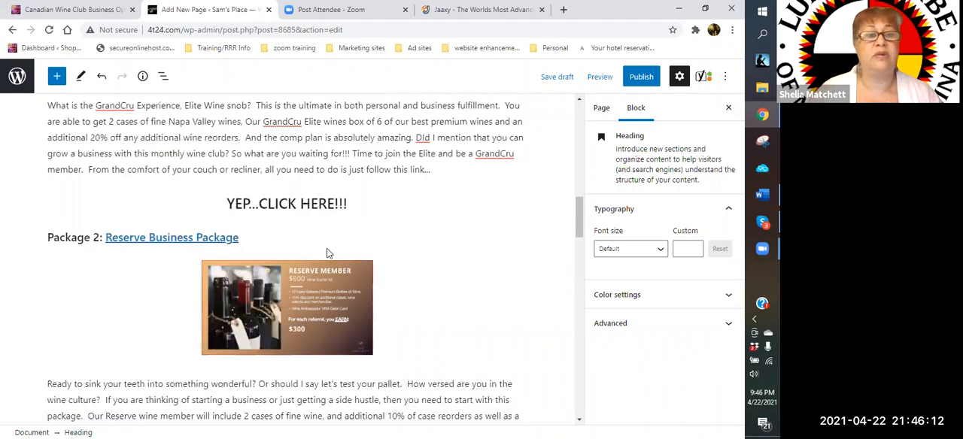
scroll(147, 195, "up", 10)
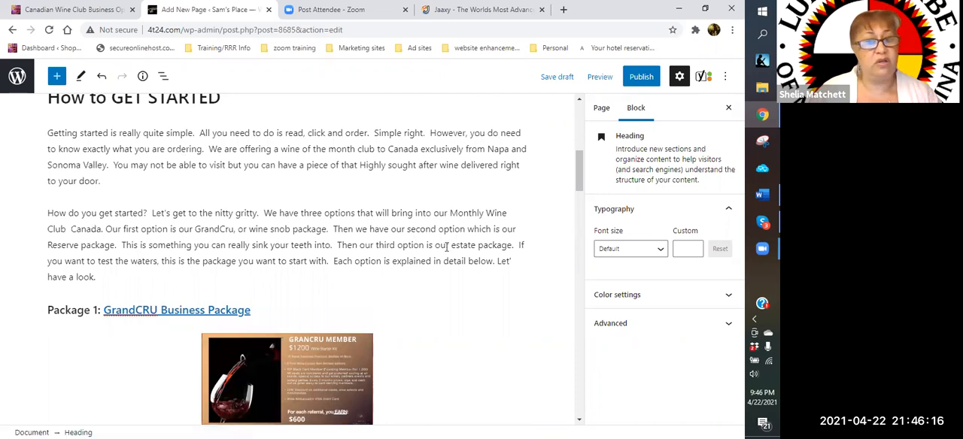
scroll(252, 244, "down", 8)
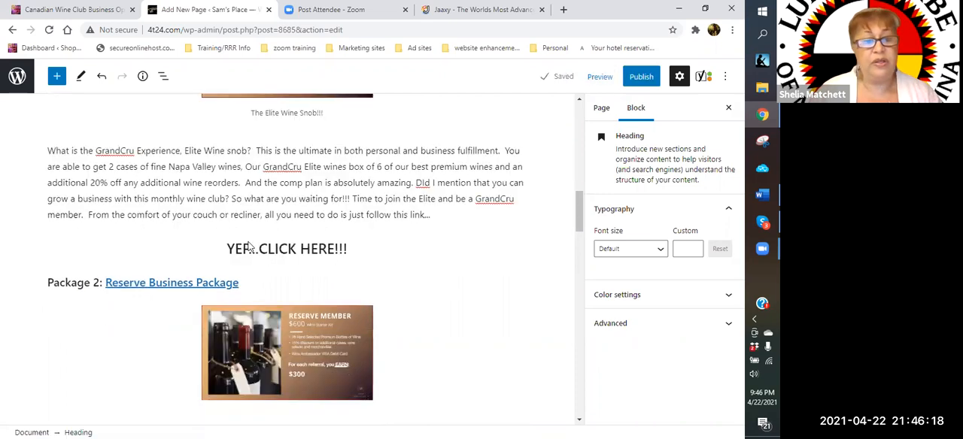
scroll(384, 248, "down", 3)
scroll(349, 213, "up", 5)
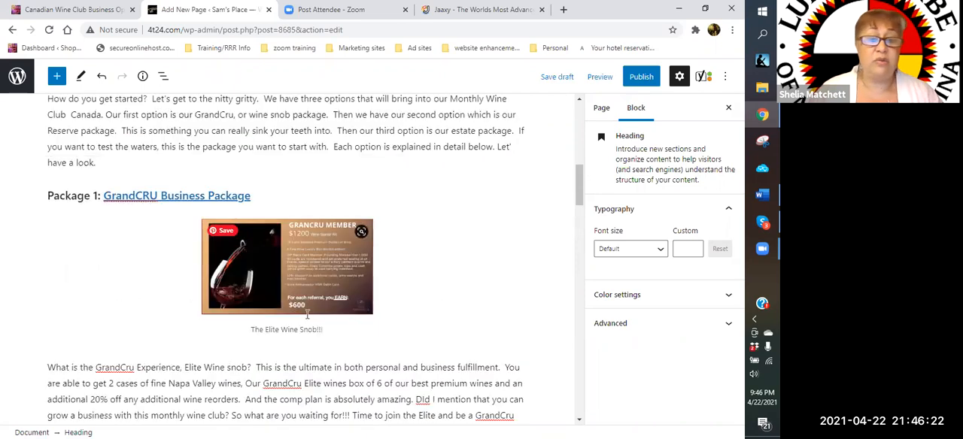
scroll(354, 150, "down", 1)
scroll(354, 135, "down", 4)
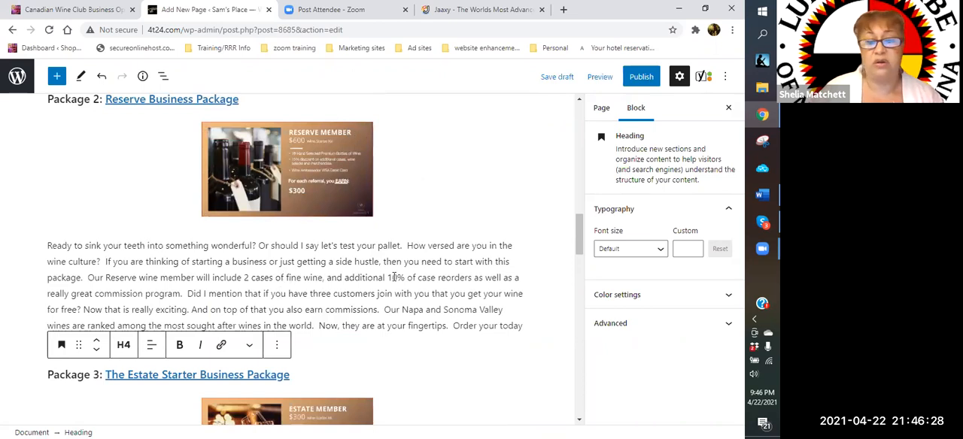
scroll(146, 256, "down", 1)
scroll(166, 280, "down", 3)
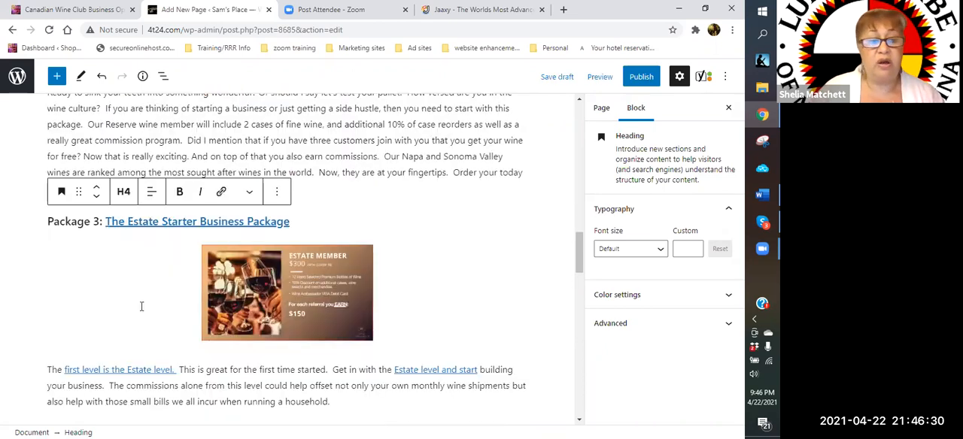
scroll(155, 315, "down", 2)
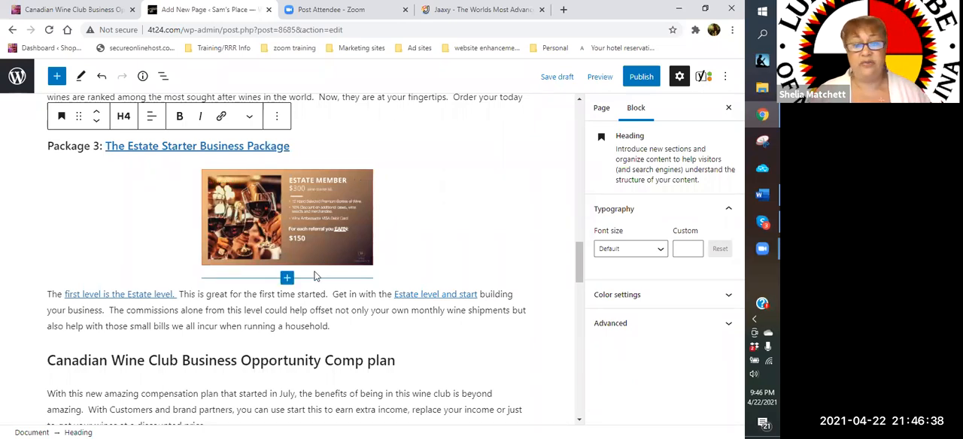
- Caption the Reserve Member image "Business Starter Package", with a capital S in "Starter"
scroll(304, 212, "up", 3)
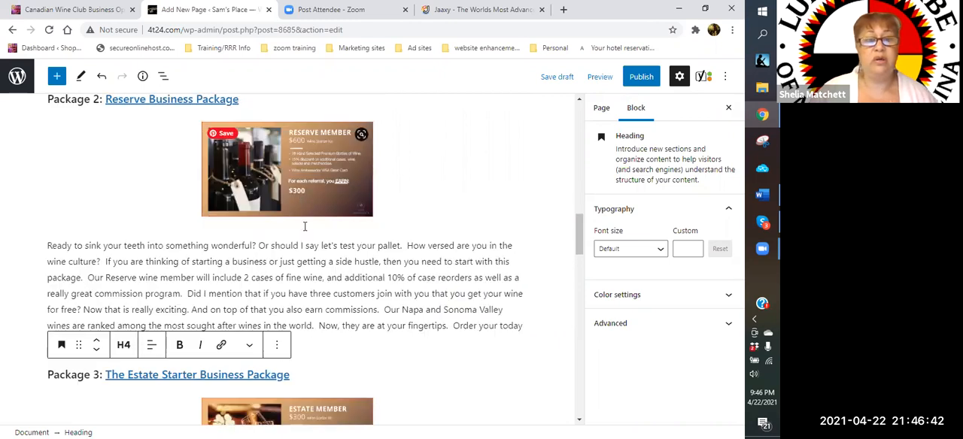
left_click(302, 232)
left_click(301, 233)
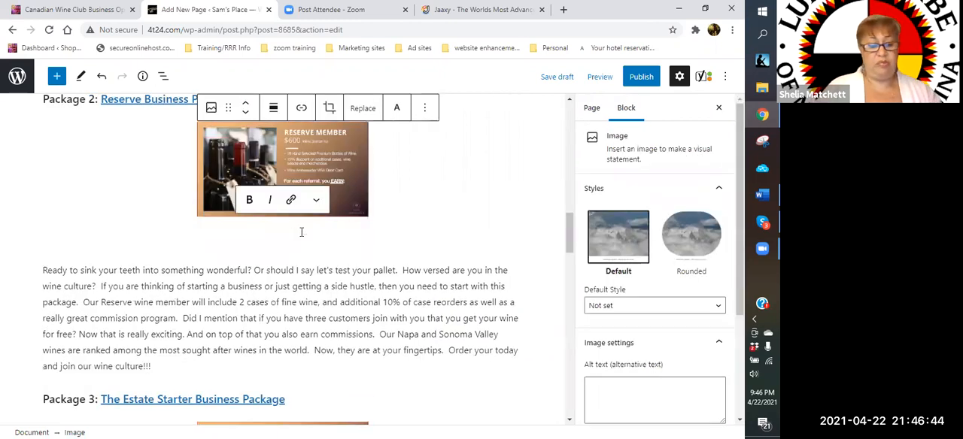
type("Business started")
key("BackSpace")
key("BackSpace")
type("r")
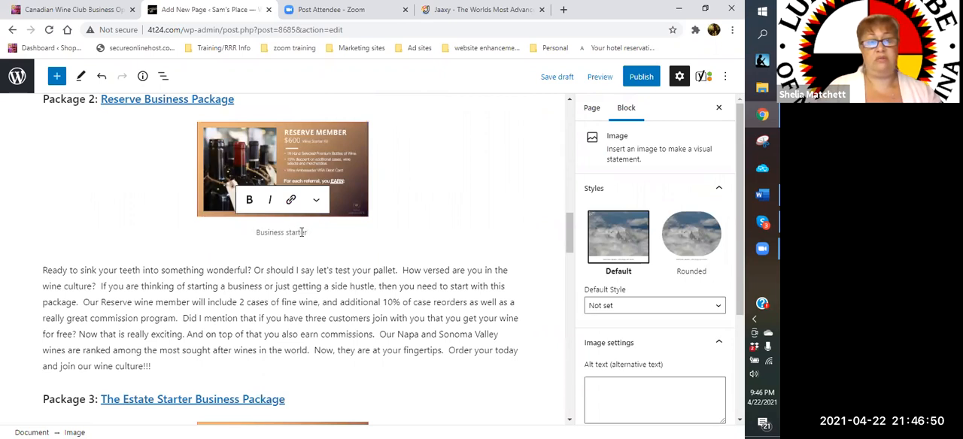
type(" Package")
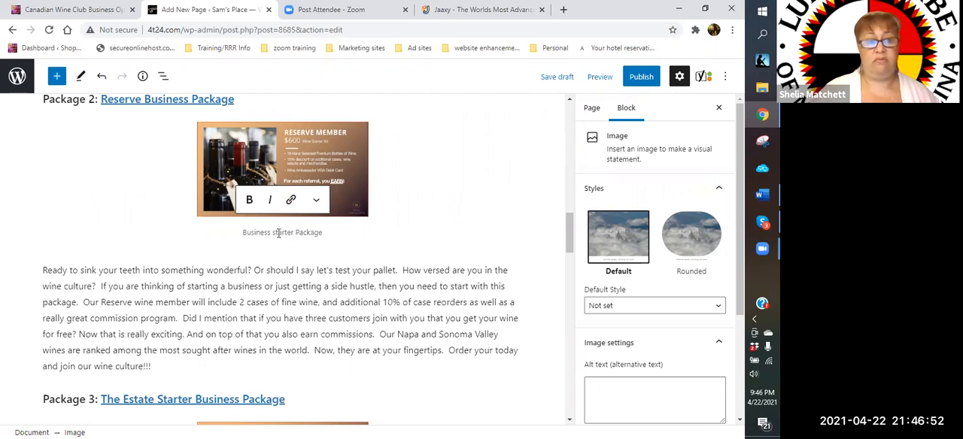
double_click(275, 233)
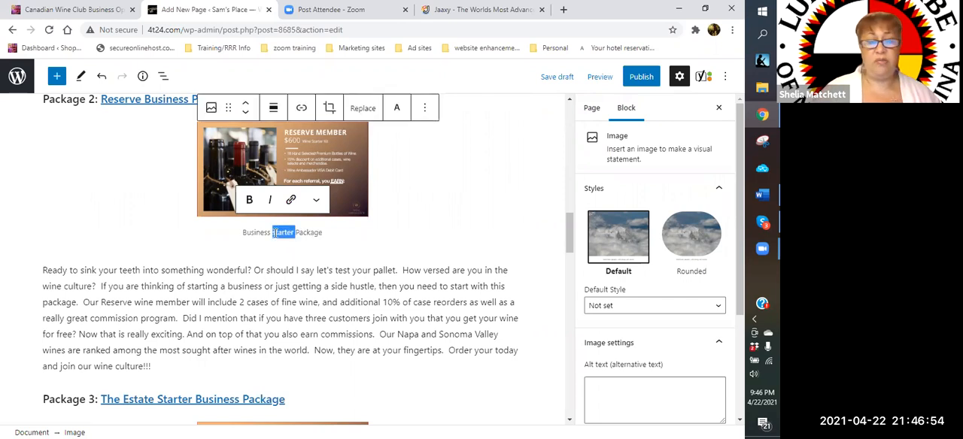
type("Starter")
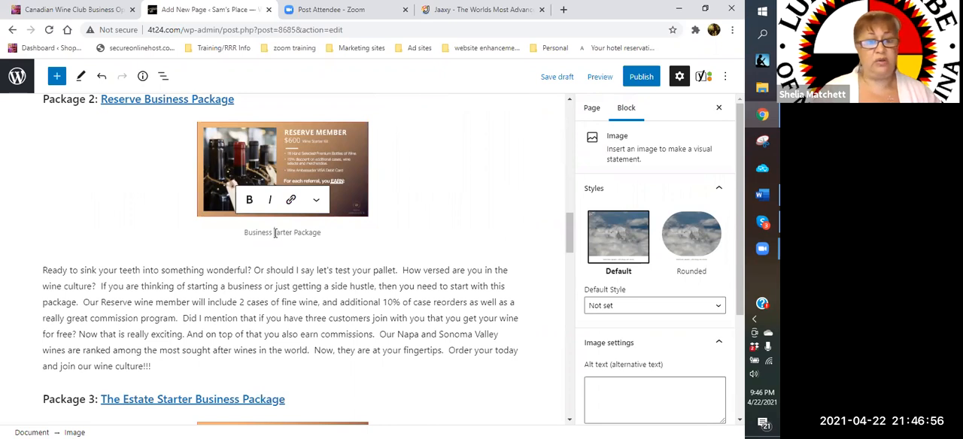
- Insert an empty paragraph between the old Estate paragraph and the "Canadian Wine Club Business Opportunity Comp plan" heading
scroll(327, 260, "down", 1)
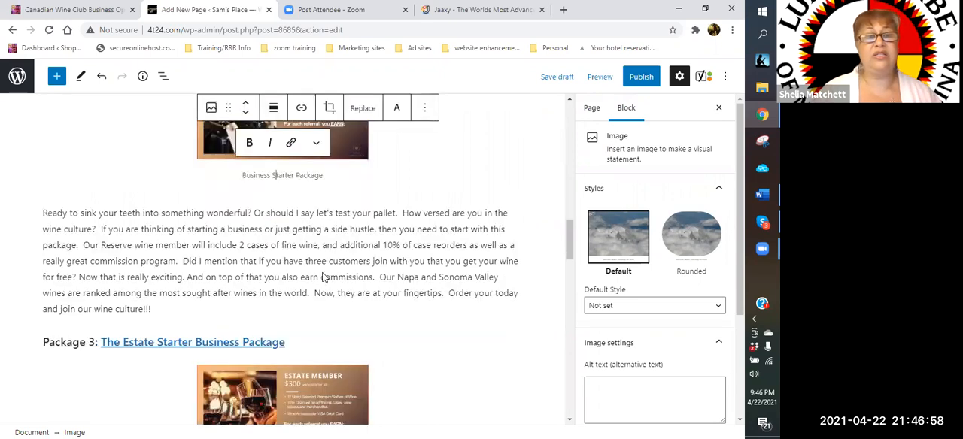
scroll(323, 277, "down", 2)
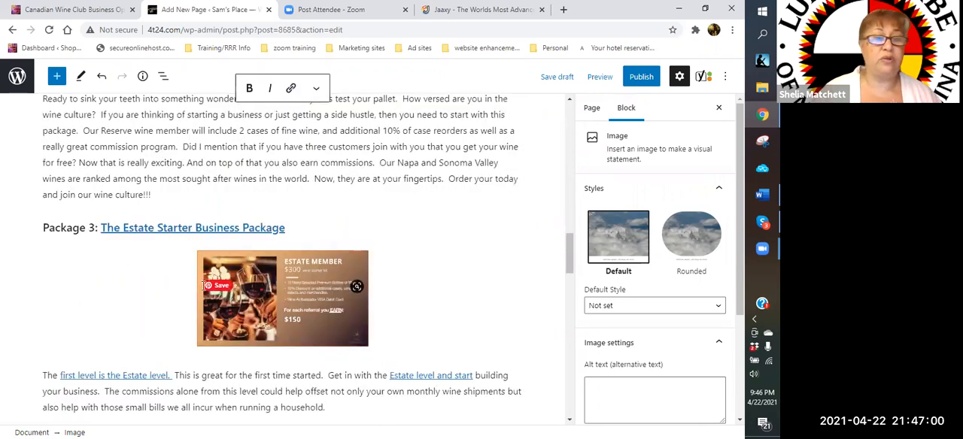
scroll(263, 285, "down", 3)
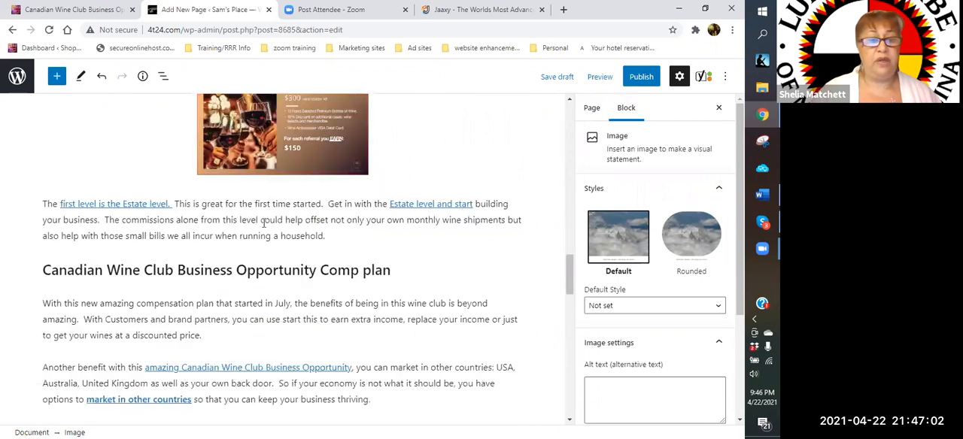
left_click(257, 223)
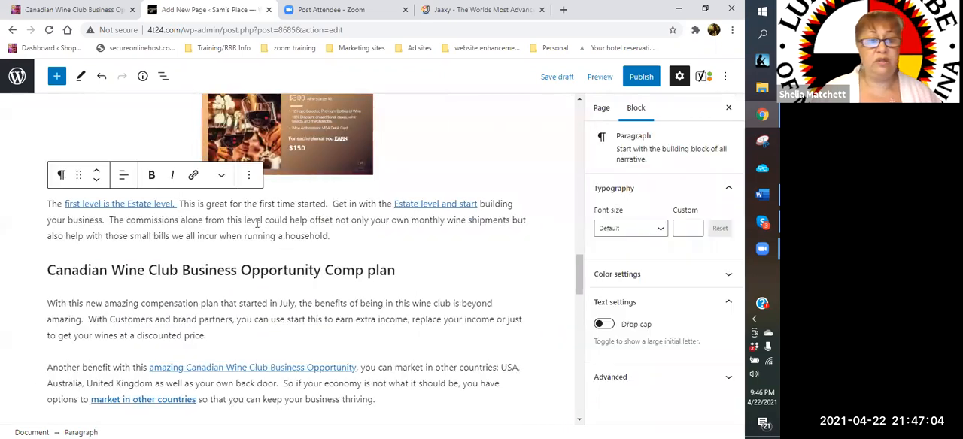
left_click(336, 251)
left_click(347, 241)
left_click(336, 252)
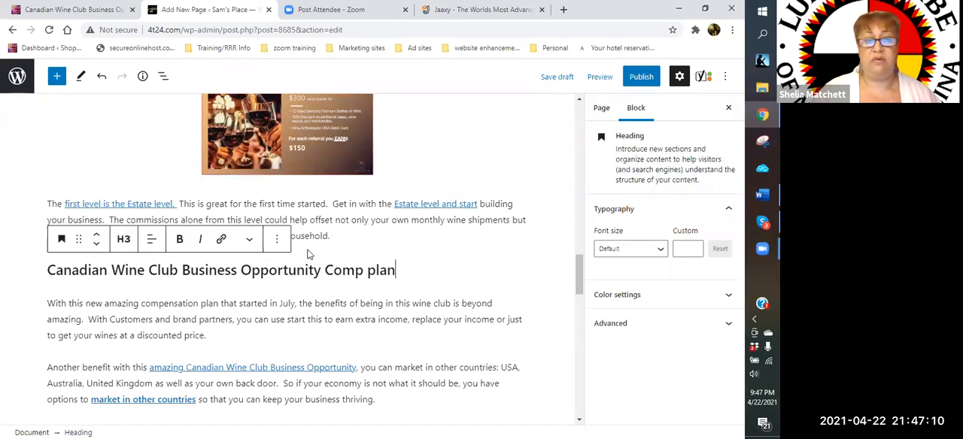
left_click(307, 253)
left_click(299, 254)
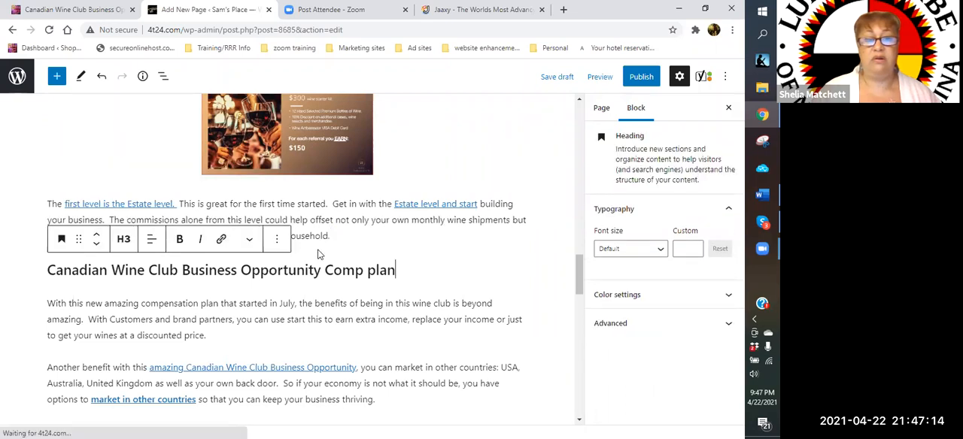
left_click(319, 252)
left_click(305, 253)
left_click(345, 238)
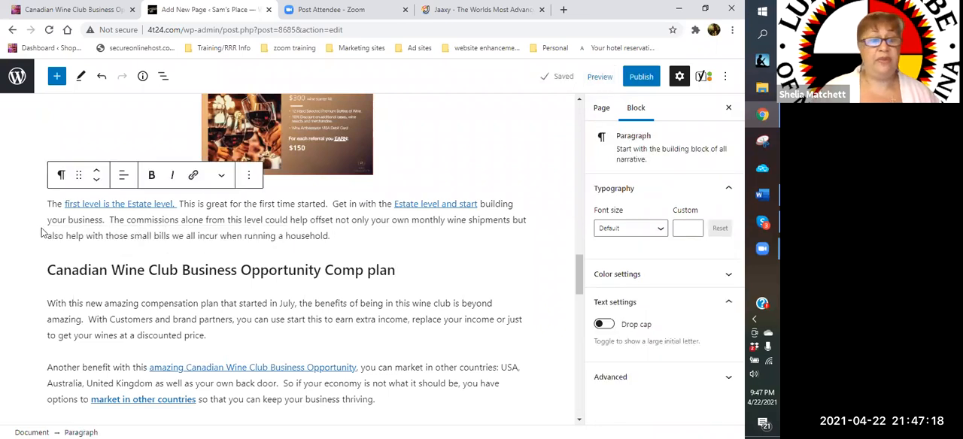
key("Return")
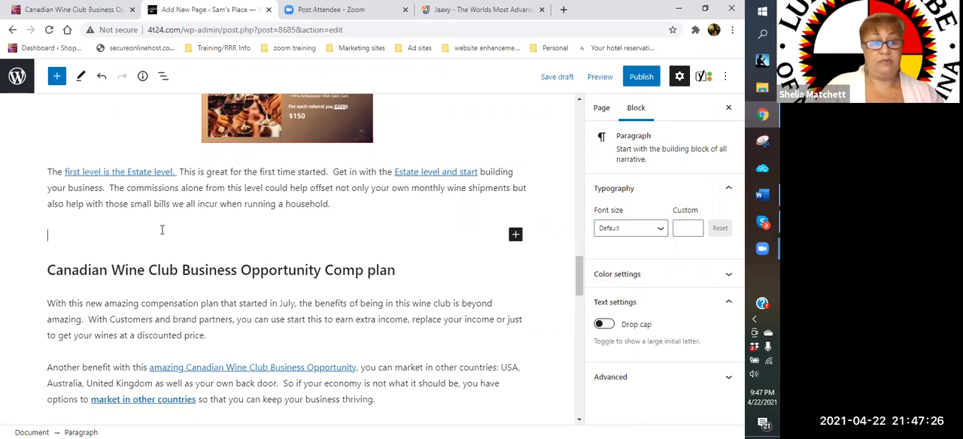
- Begin the Estate description with "Our third package is the one that you want to start with if you truly are just started on your wine culture."
type("Our third pac k")
key("BackSpace")
key("BackSpace")
type("kage is ")
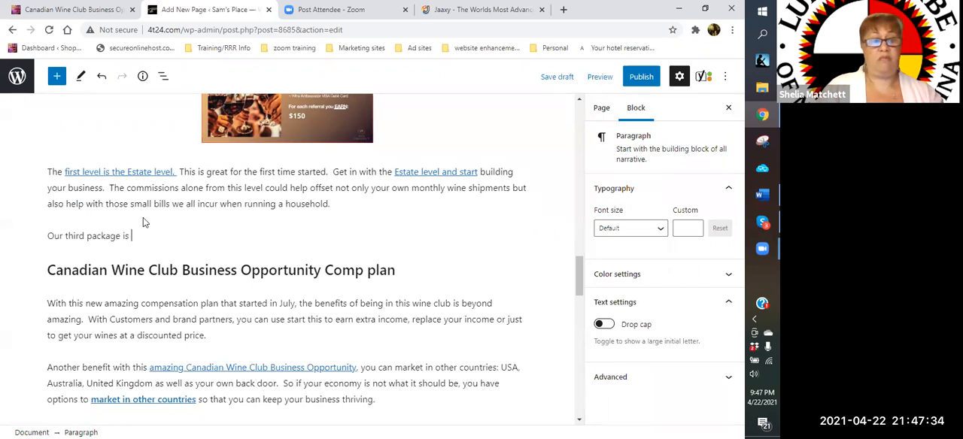
type("the one that you wa")
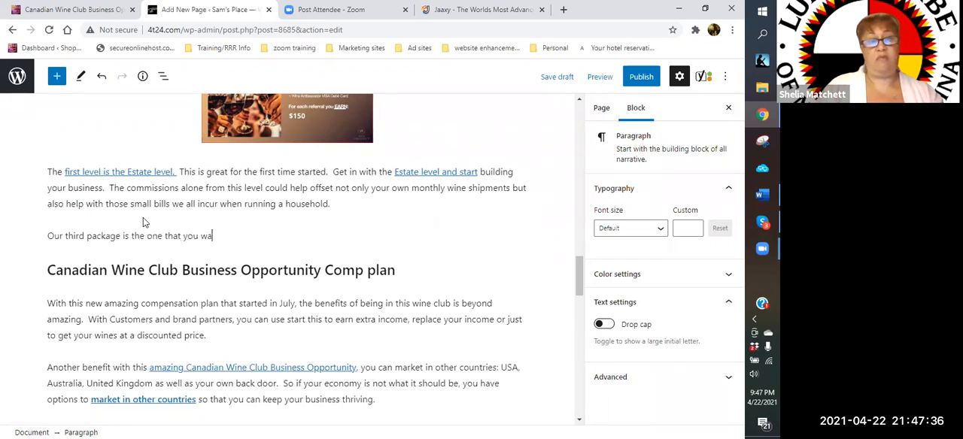
type("nt to start with if you truly ")
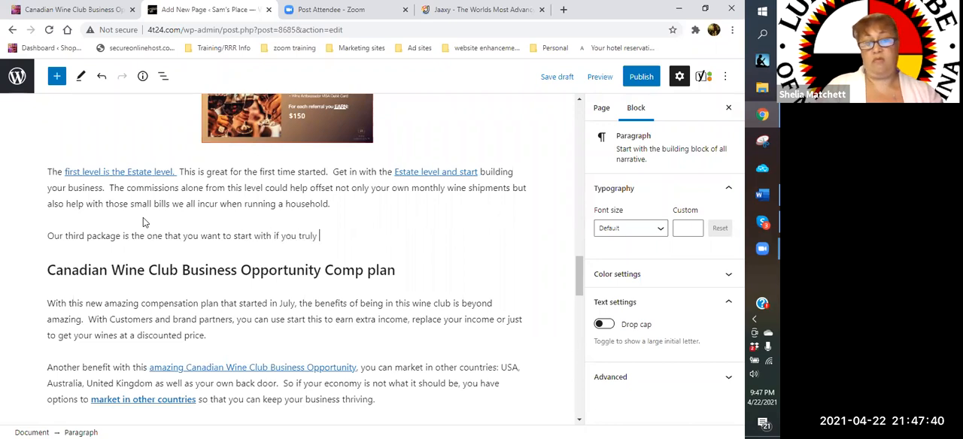
type("are just start")
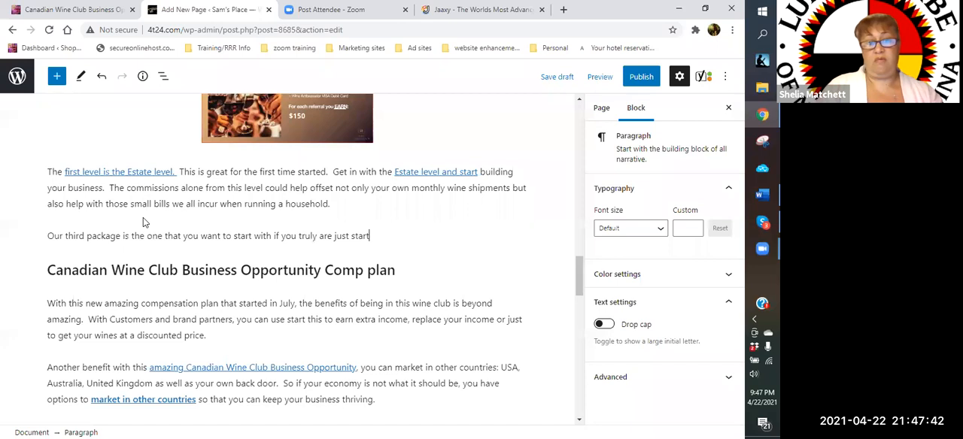
type("ed on your wine culture.")
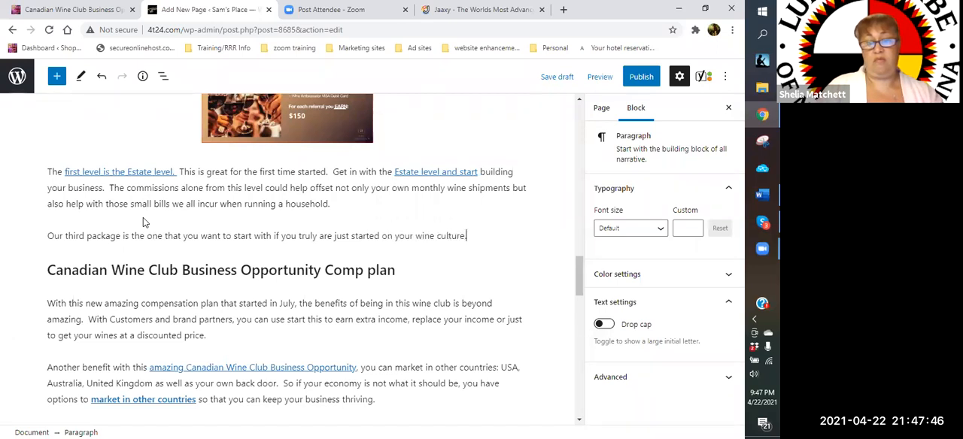
type("  T")
type("he montly wine")
- Add the sentence "The monthly wine club Canada needs you to discover your wine self." to the new Estate description
key("BackSpace")
key("BackSpace")
key("BackSpace")
key("BackSpace")
key("BackSpace")
key("BackSpace")
type("hl")
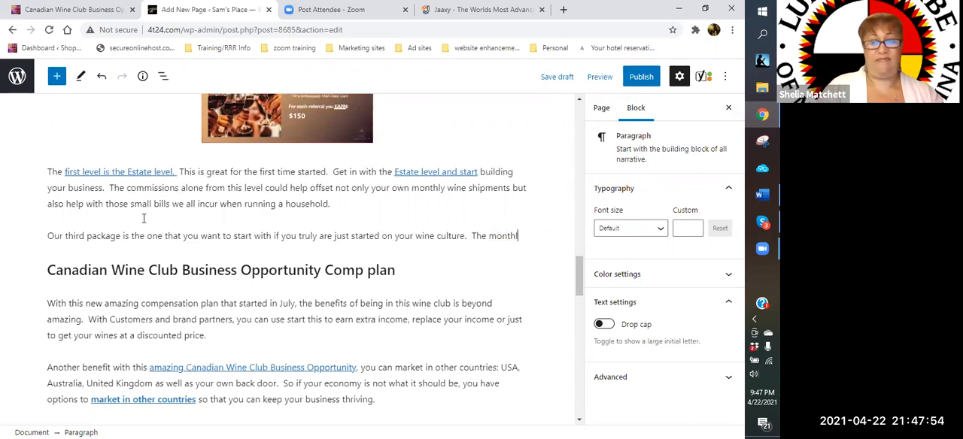
type("y wine club")
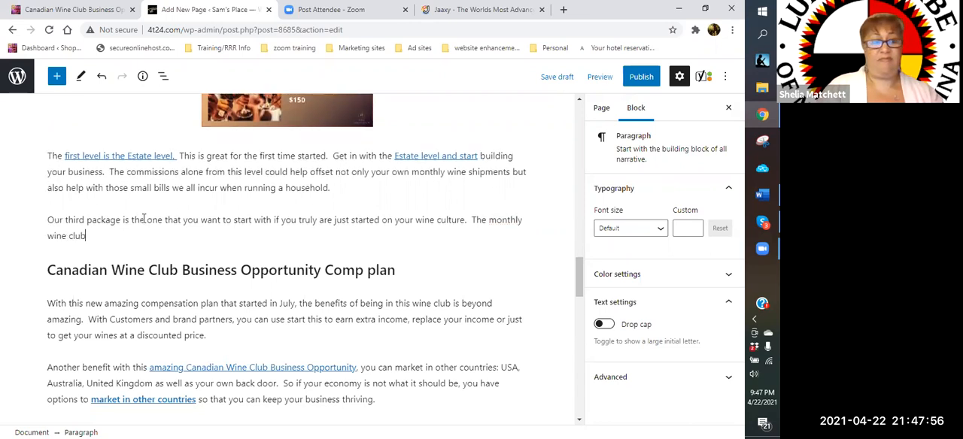
type(" C")
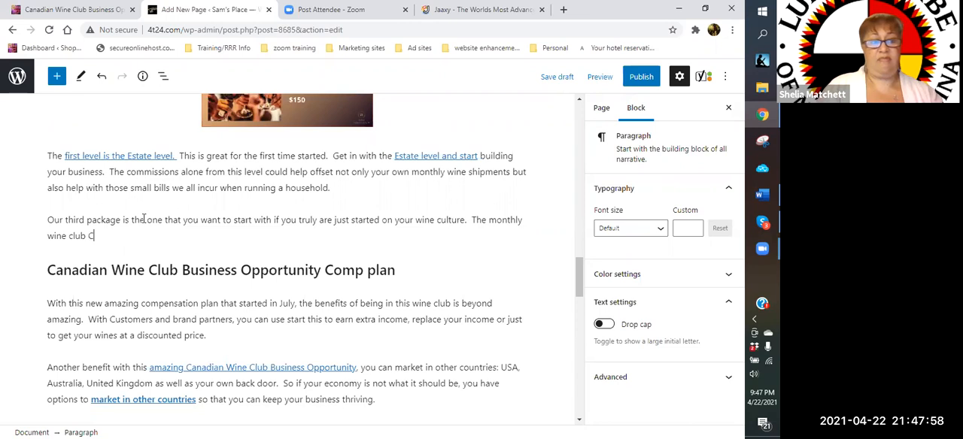
type("anada need")
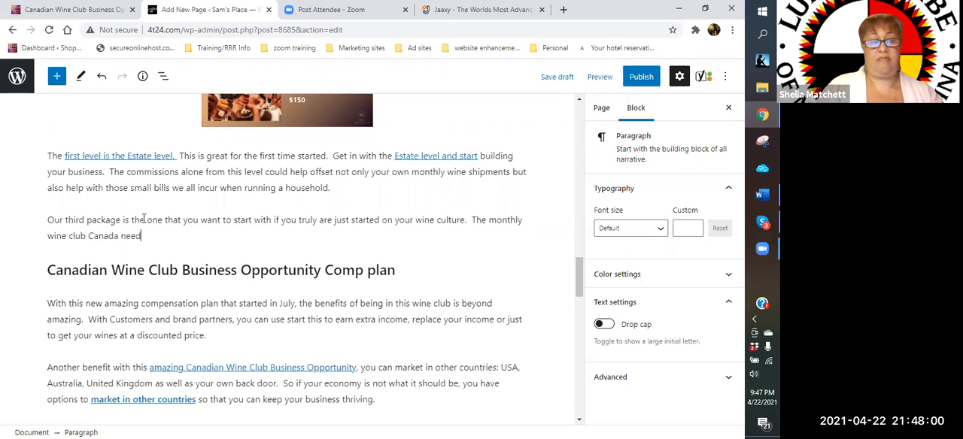
type("s you to discover your ")
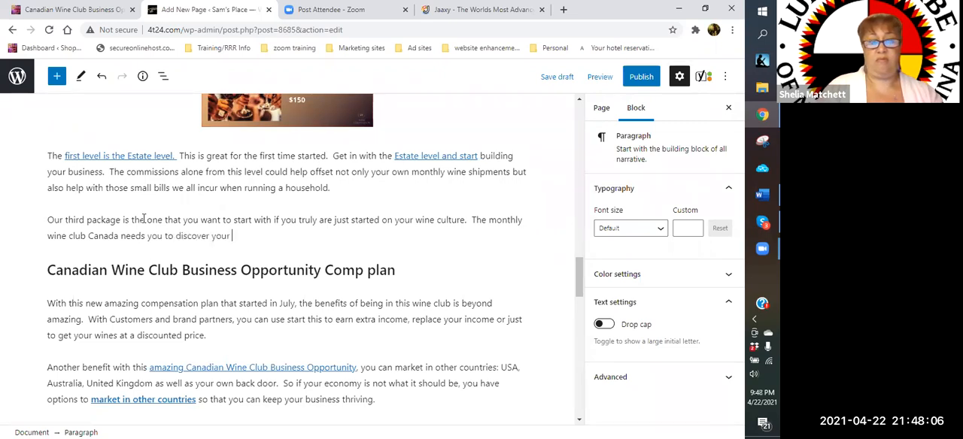
type("wine self.  ")
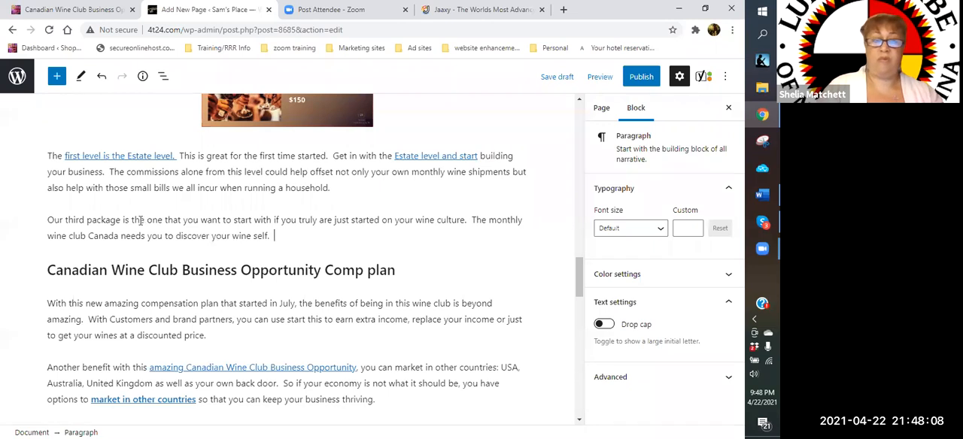
type("W")
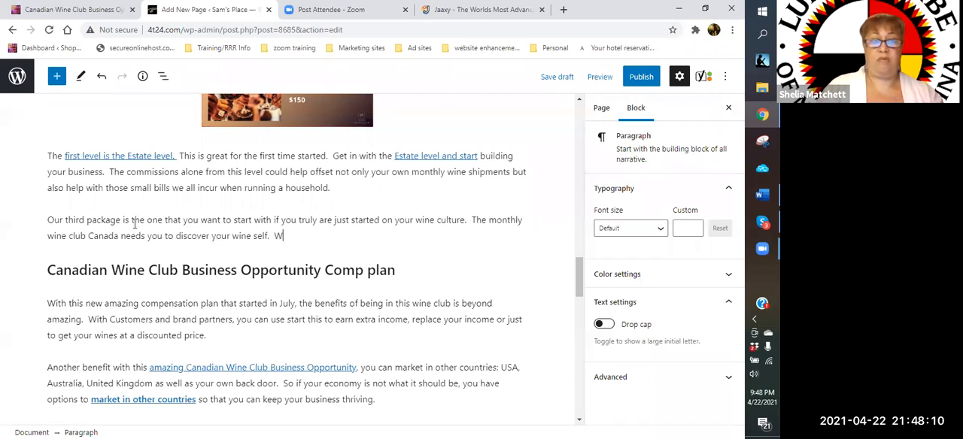
type("ith the Estate")
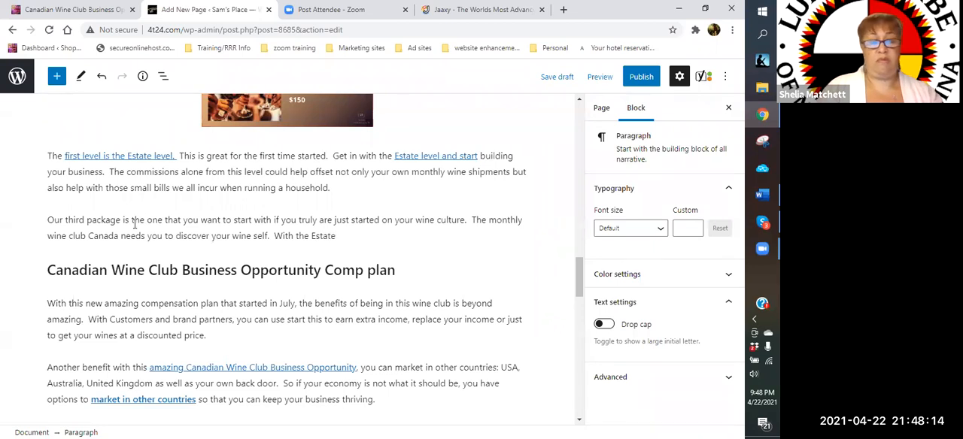
type(" Member packa")
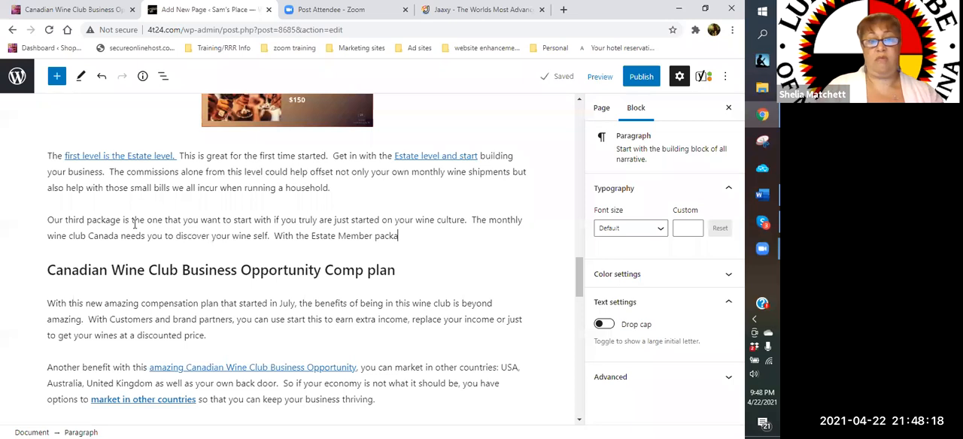
type("ge, you now have the opportunity to")
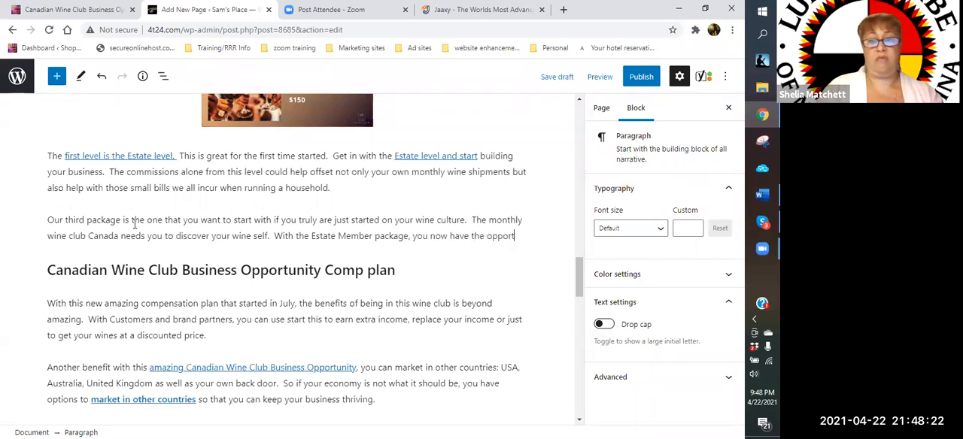
type(" discove")
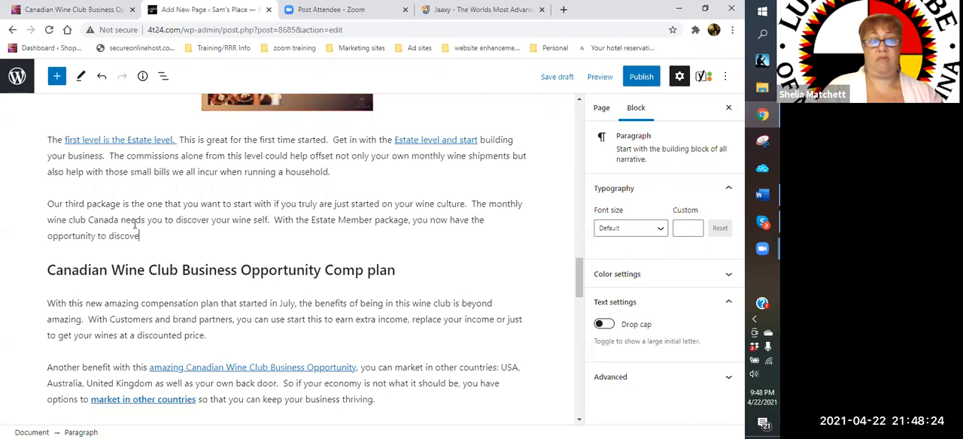
type("r your fine pallet.")
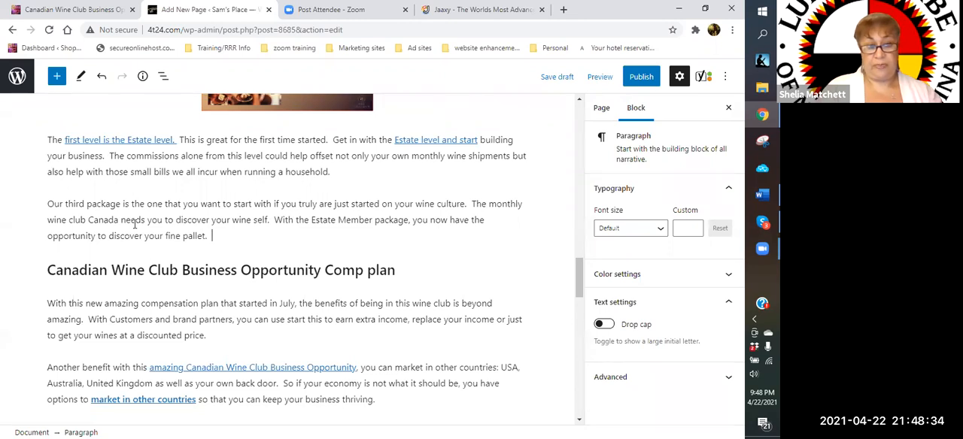
- Add the sentence "Once you educated yourself on the quality of fine wines, then you have the option to upgrade to the other packages."
type("Once you educated ")
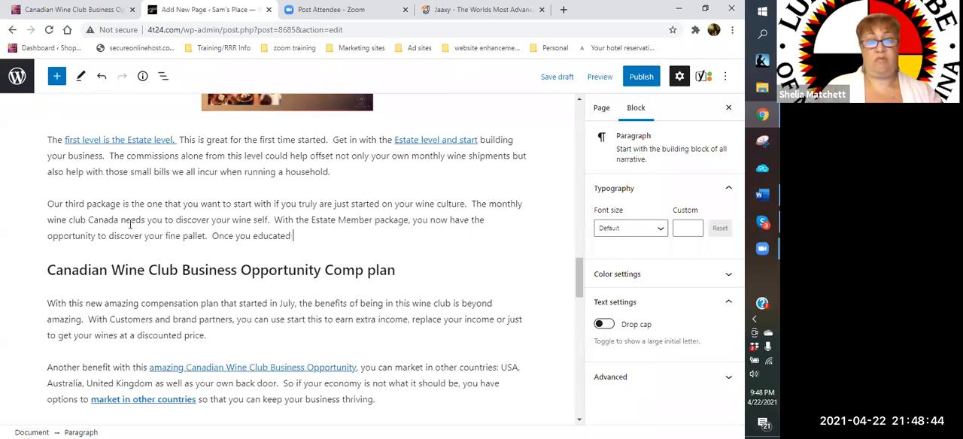
type("yourself on the ")
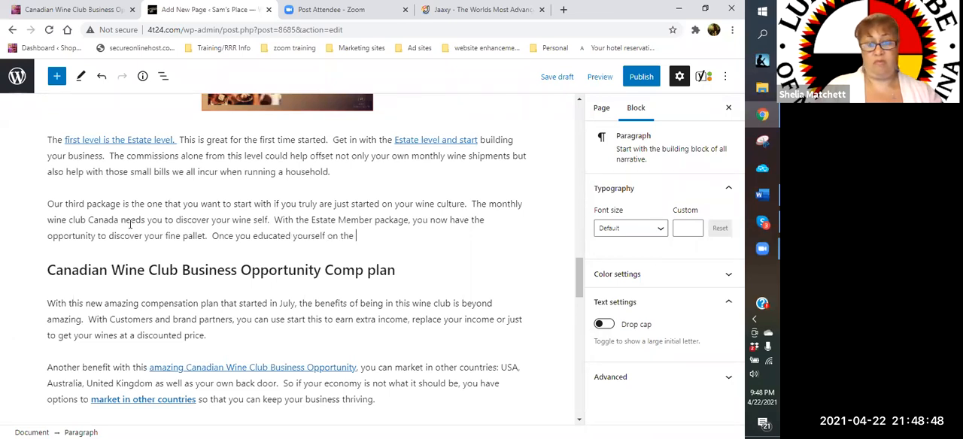
type("qu")
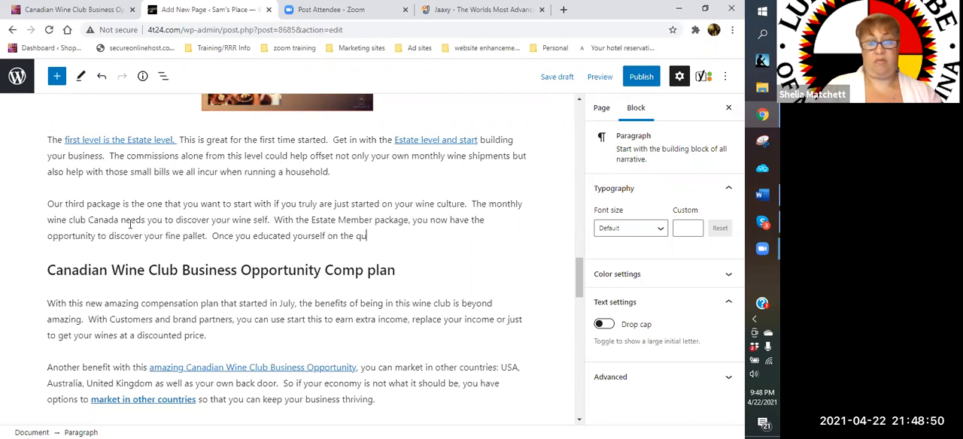
type("ality of fine wines")
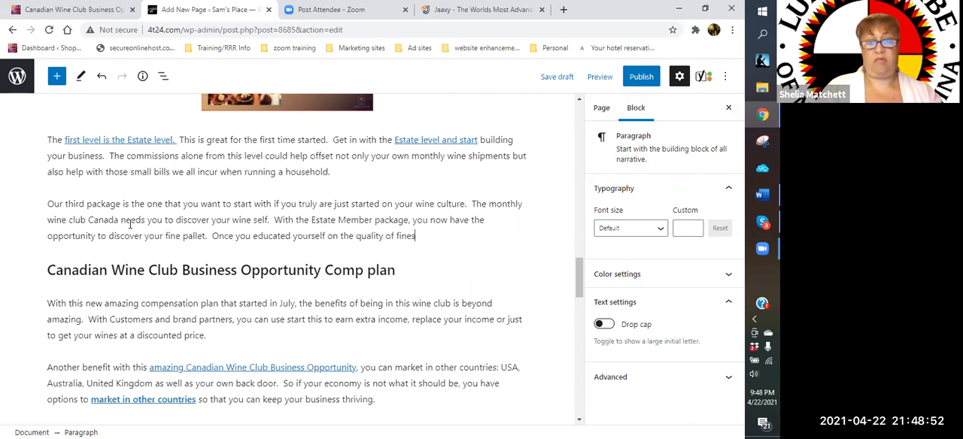
type(", then you hav")
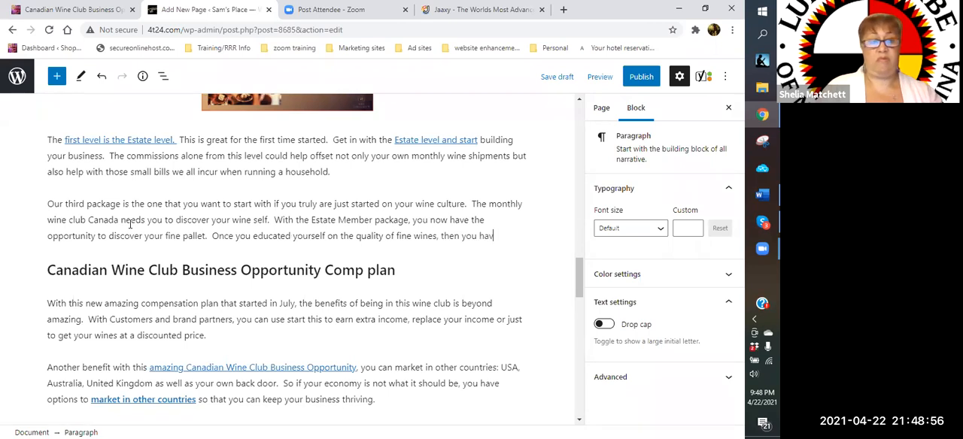
type("e the option to upga")
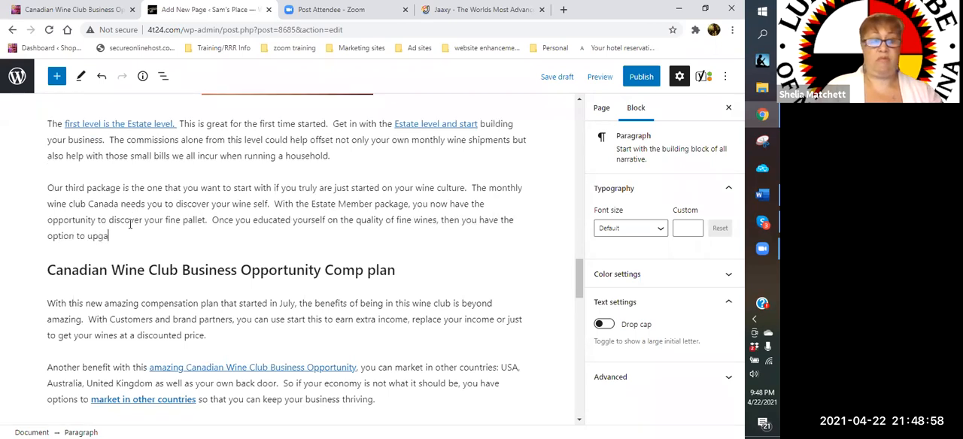
key("BackSpace")
type("rade ")
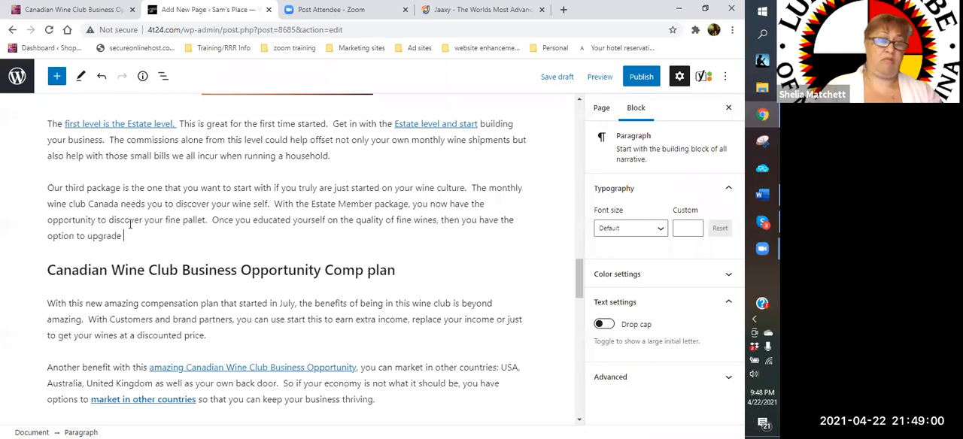
type("to the otther")
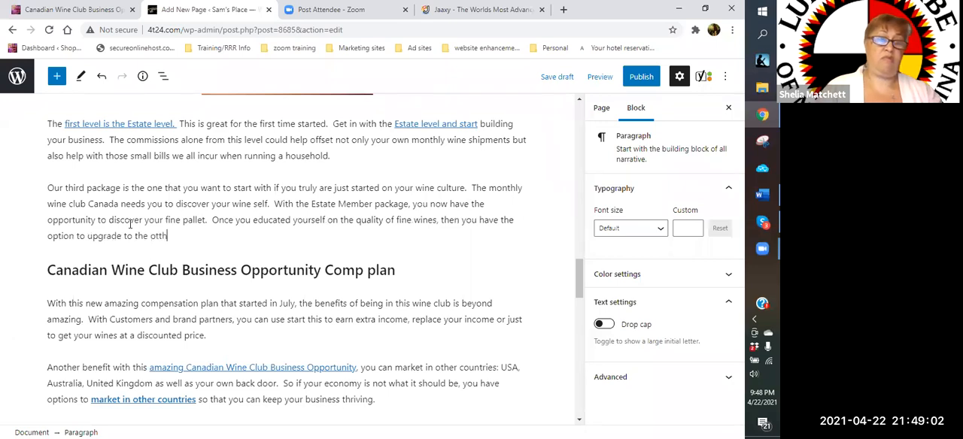
key("BackSpace")
key("BackSpace")
key("BackSpace")
key("BackSpace")
key("BackSpace")
type("her packages. ")
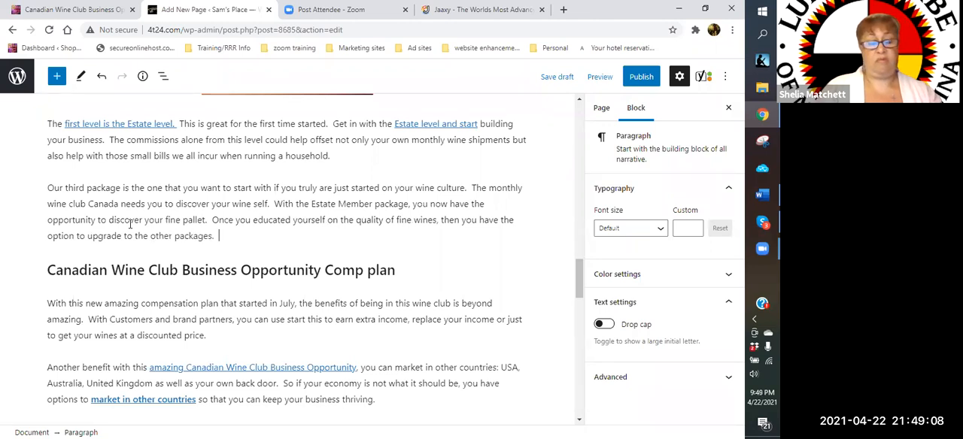
type("  However, you s")
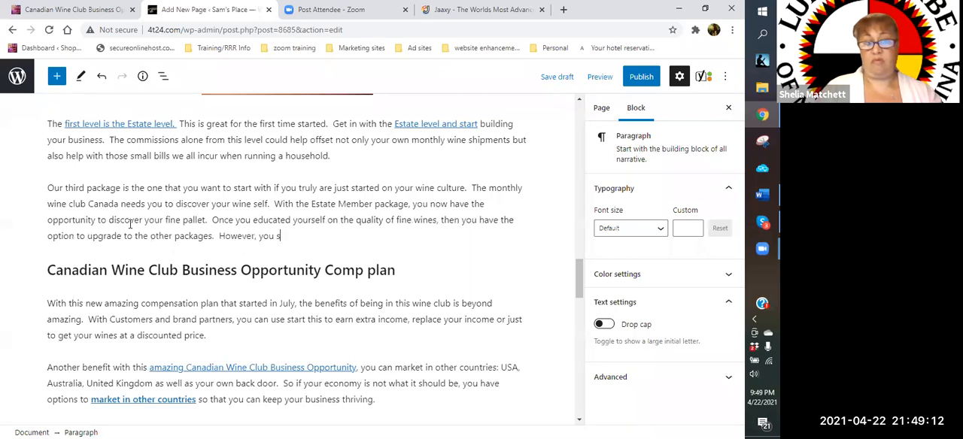
type("till have the oppto")
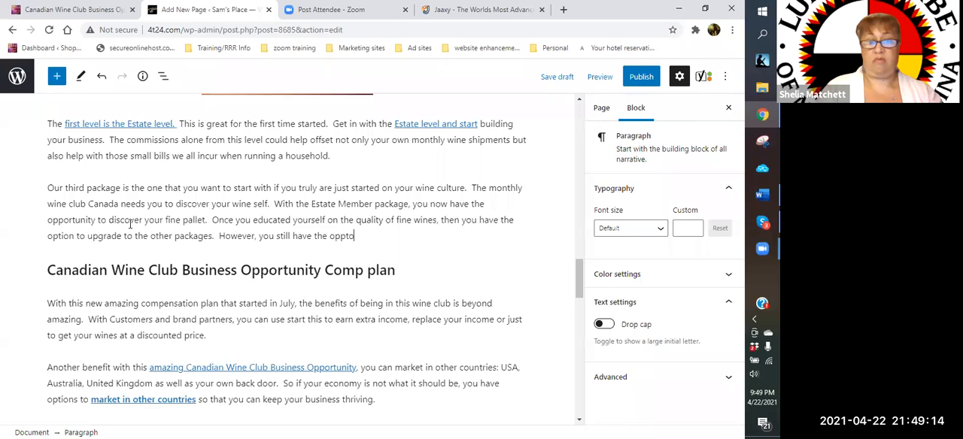
- Add the sentence "However, you still have the opportunity to earn money and free wine at this level." to the Estate description
key("BackSpace")
type("rtunity to earn money and free wine at this")
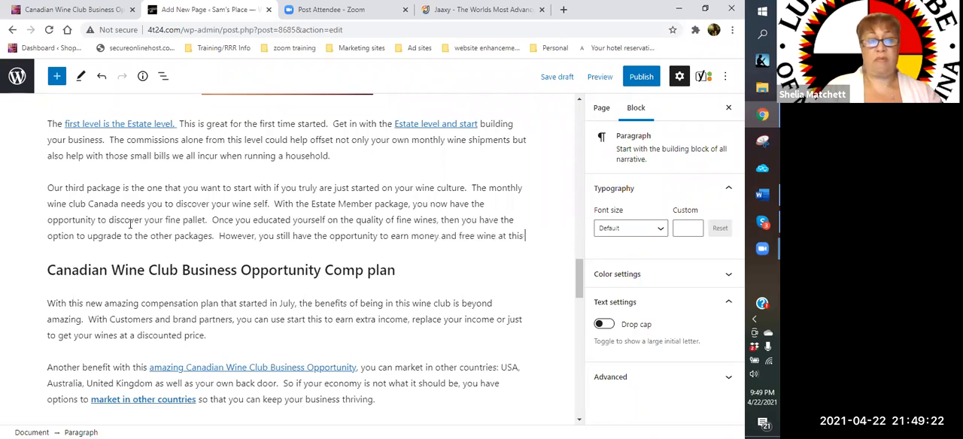
type(" level.")
type("  In additio")
type("n to 10%")
type(" off addi")
- Add "In addition to 10% off case reorders." to the end of the Estate description
key("BackSpace")
key("BackSpace")
key("BackSpace")
key("BackSpace")
type("orders. ")
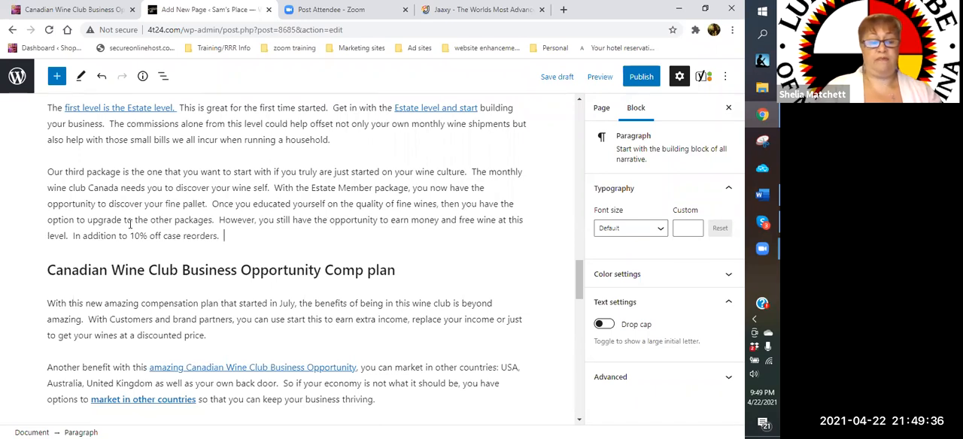
type(" Ti")
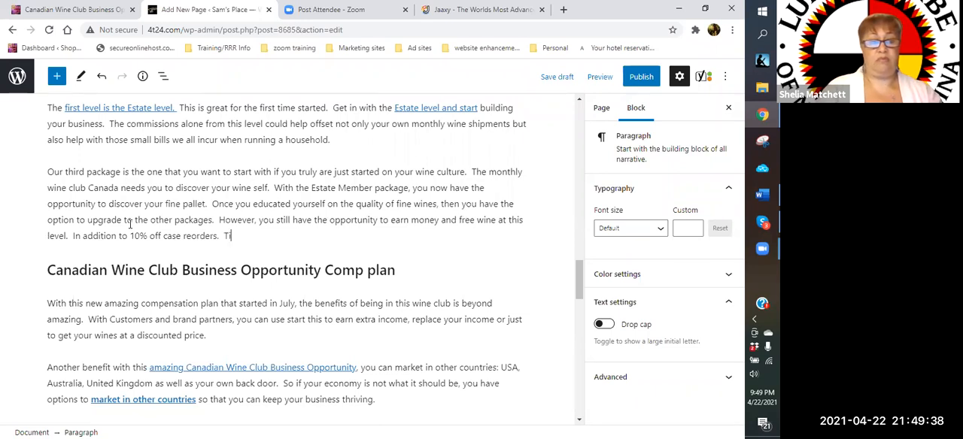
type("me to start earning and df")
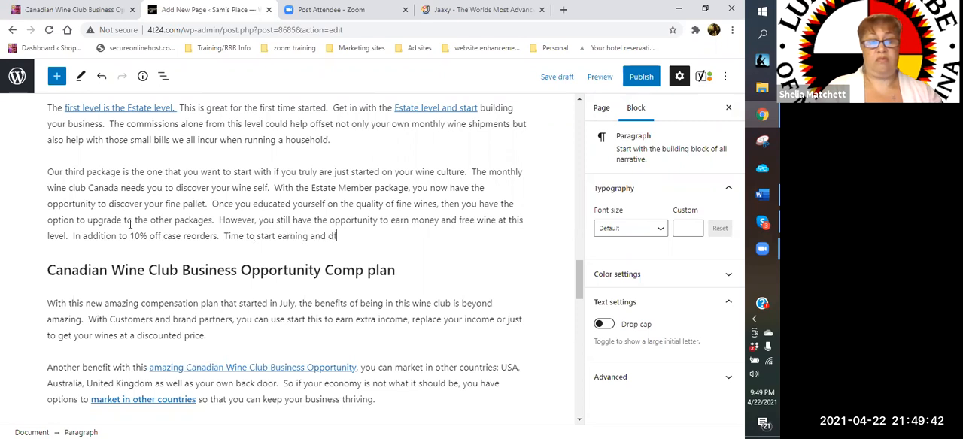
- Finish the Estate description with the sentence "Time to start earning and developing your Wine Style."
key("BackSpace")
type("eveloping your sin")
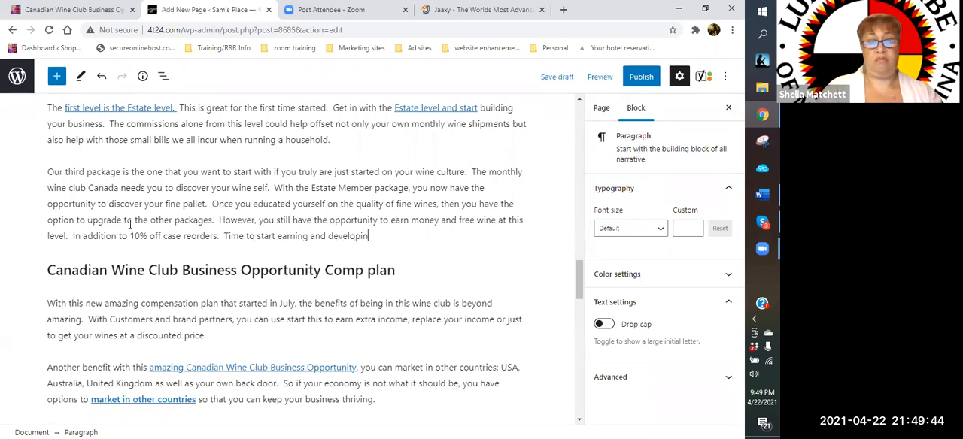
key("BackSpace")
key("BackSpace")
key("BackSpace")
type("Wine Style.")
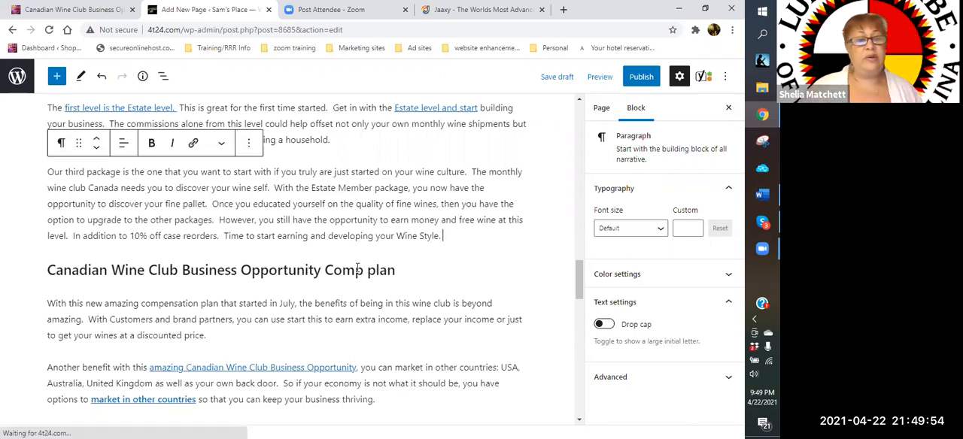
- Remove the old paragraph beginning "The first level is the Estate level" below the Estate Member image
scroll(311, 276, "down", 3)
scroll(276, 267, "up", 2)
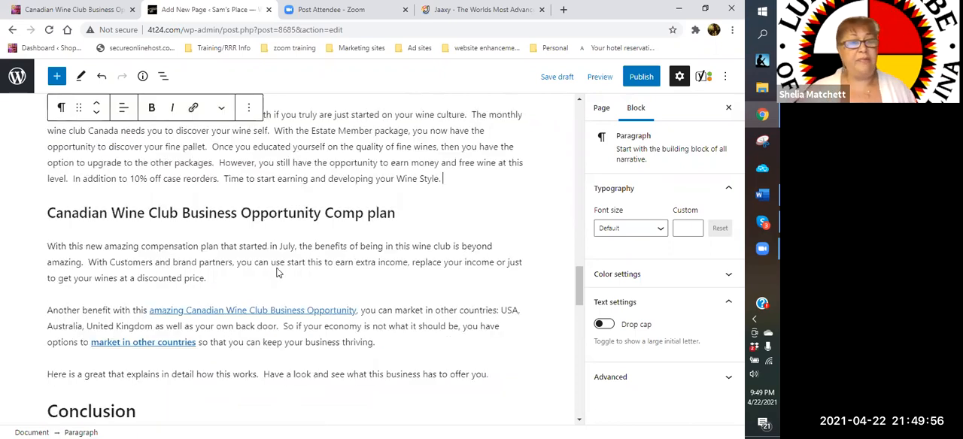
scroll(277, 331, "up", 2)
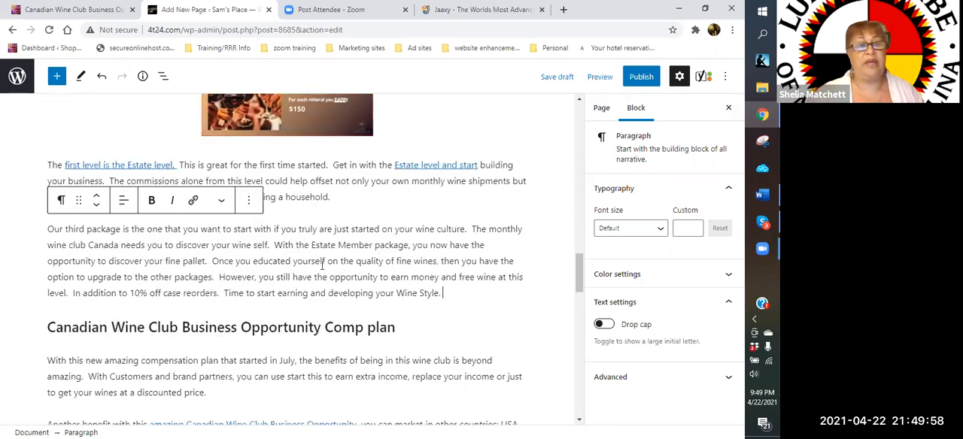
scroll(150, 162, "up", 1)
scroll(187, 254, "up", 4)
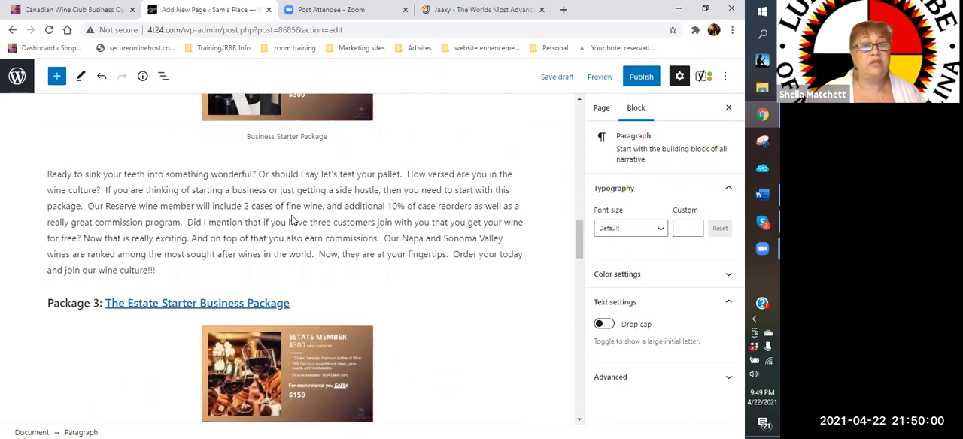
scroll(292, 214, "down", 5)
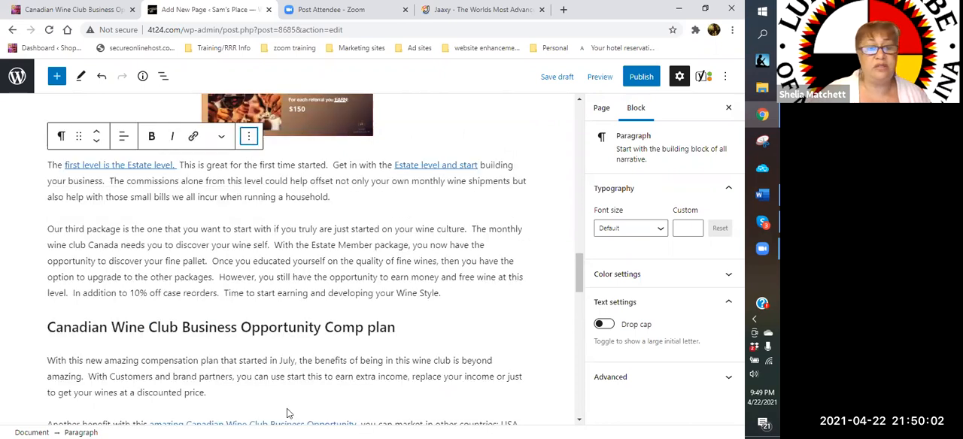
left_click(249, 137)
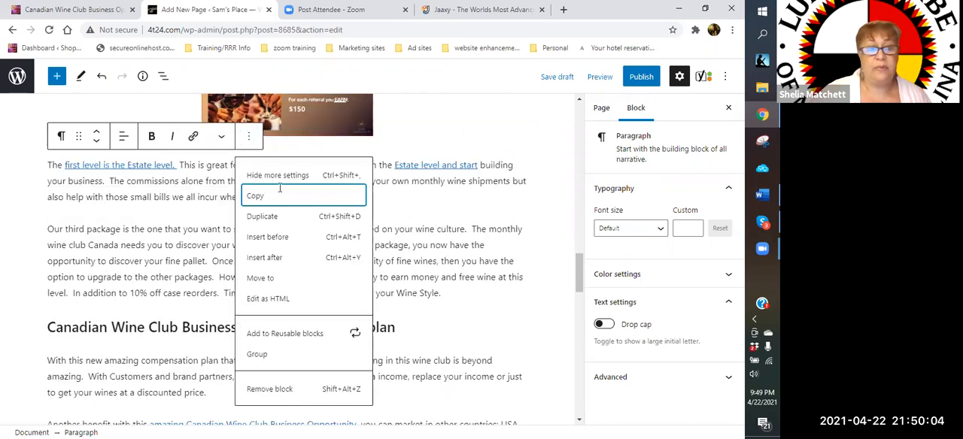
key("shift+alt+z")
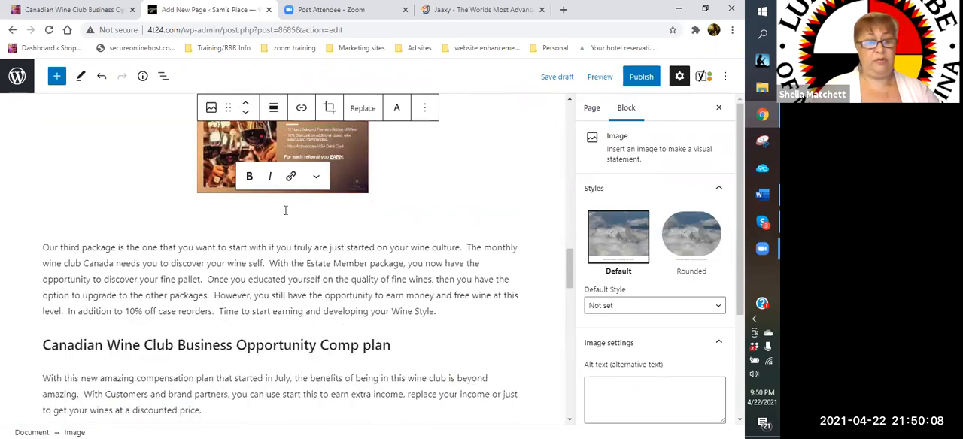
- Caption the Estate Member image "Basic Starter Package"
left_click(285, 210)
type("Basic")
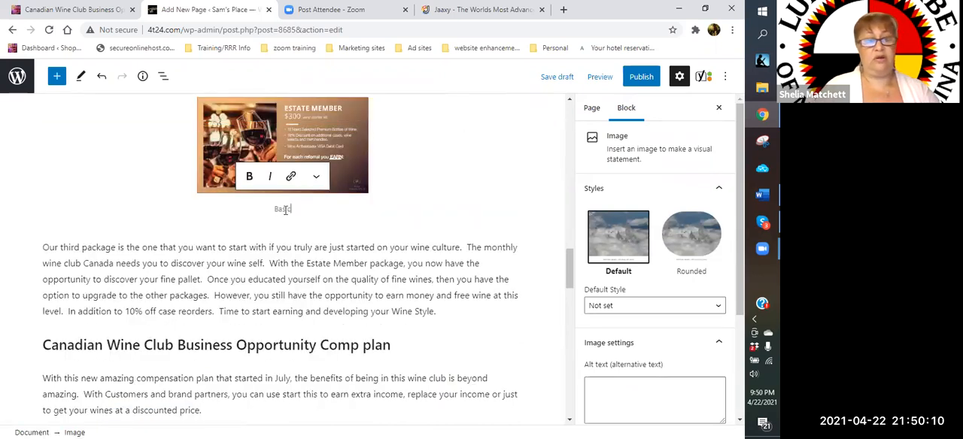
type(" Star")
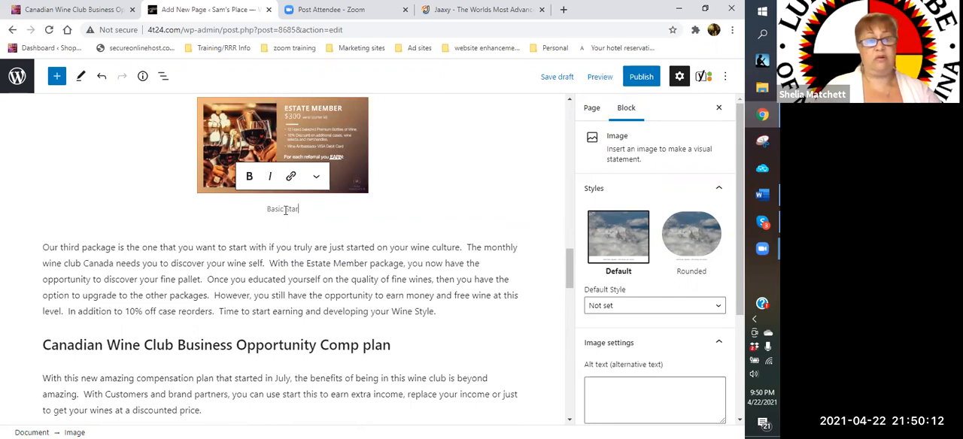
type("ter Package")
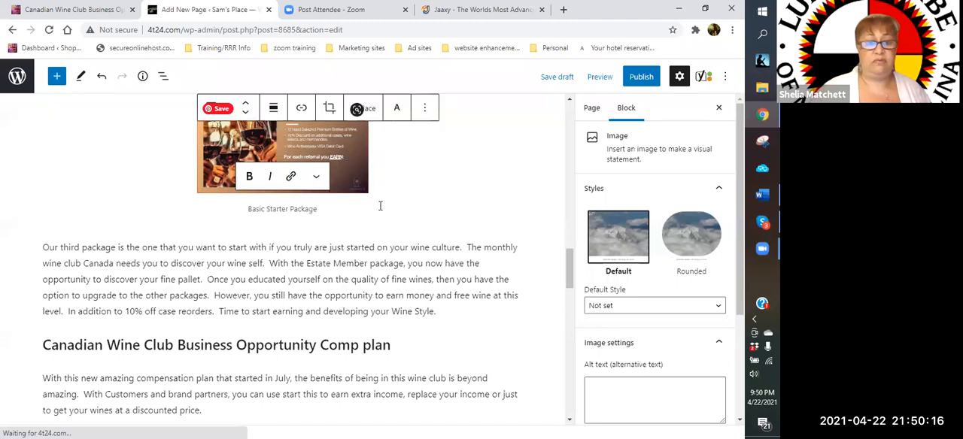
- Remove the "Canadian Wine Club Business Opportunity Comp plan" heading below the new Estate description
scroll(279, 285, "down", 1)
scroll(201, 256, "down", 1)
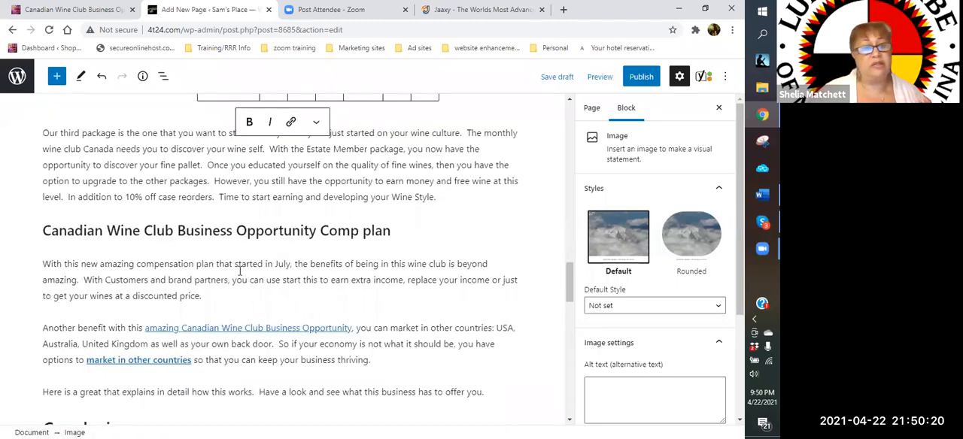
scroll(219, 301, "up", 1)
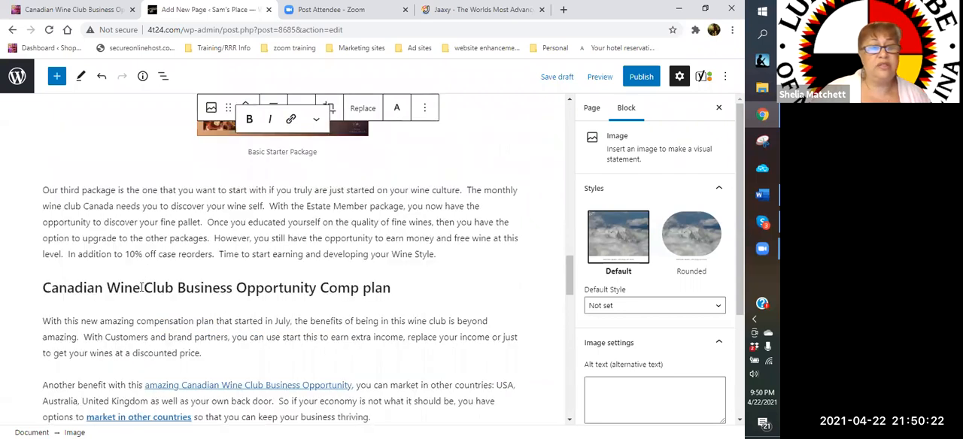
left_click(208, 295)
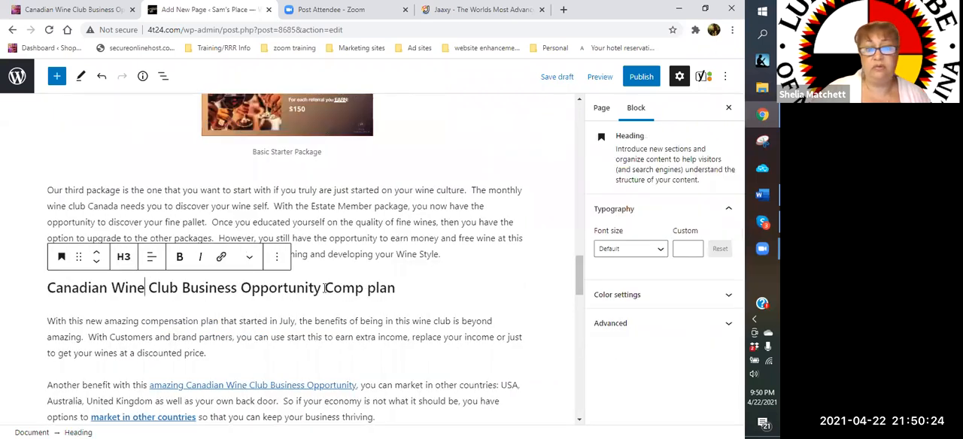
triple_click(31, 293)
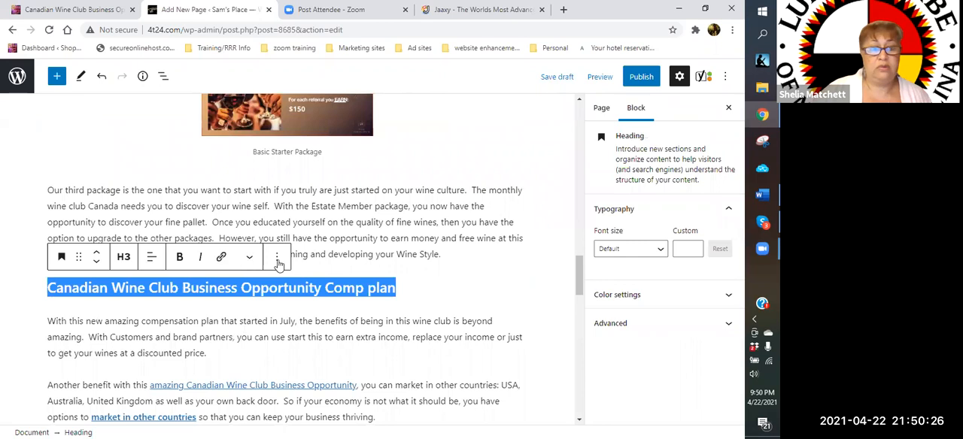
left_click(277, 257)
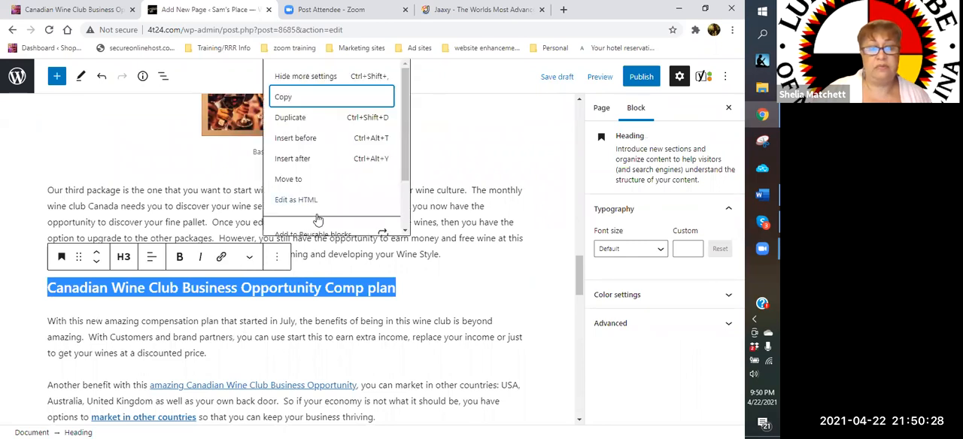
key("Up")
key("Up")
key("Return")
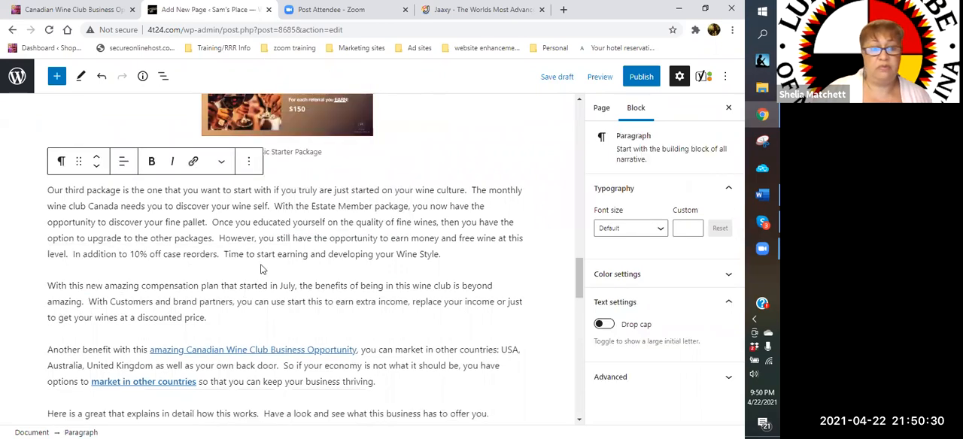
- Remove the paragraph beginning "With this new amazing compensation plan that started in July"
left_click(249, 257)
scroll(295, 214, "down", 3)
left_click(296, 216)
- Remove the paragraph beginning "Another benefit with this amazing Canadian Wine Club Business Opportunity"
scroll(303, 188, "down", 1)
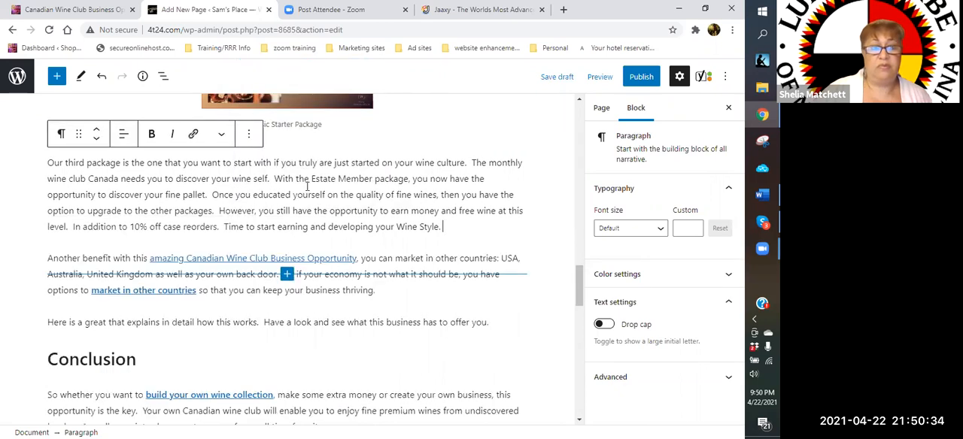
scroll(327, 185, "down", 2)
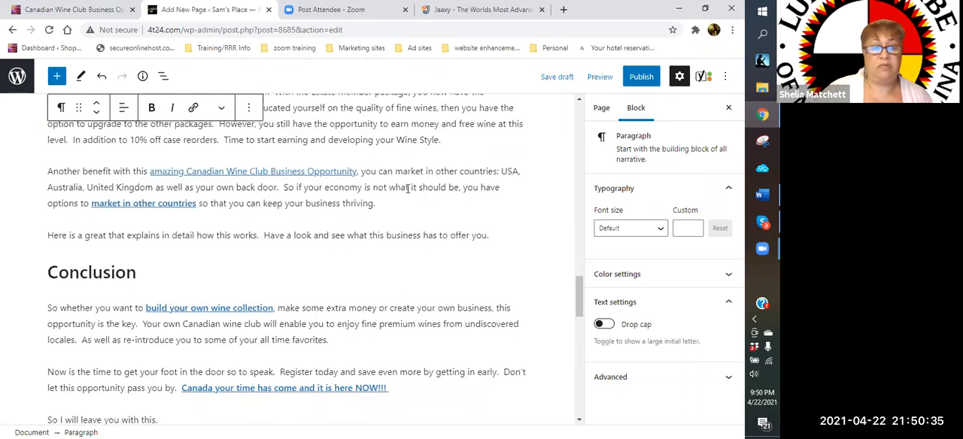
left_click(254, 148)
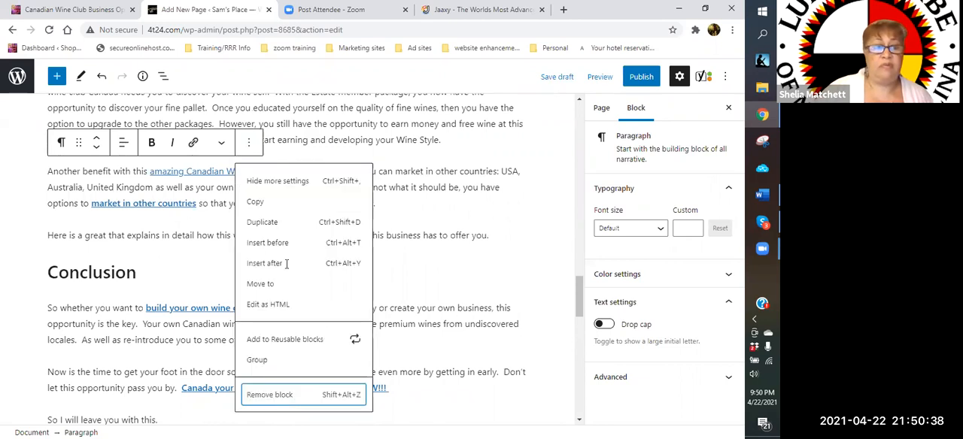
left_click(264, 394)
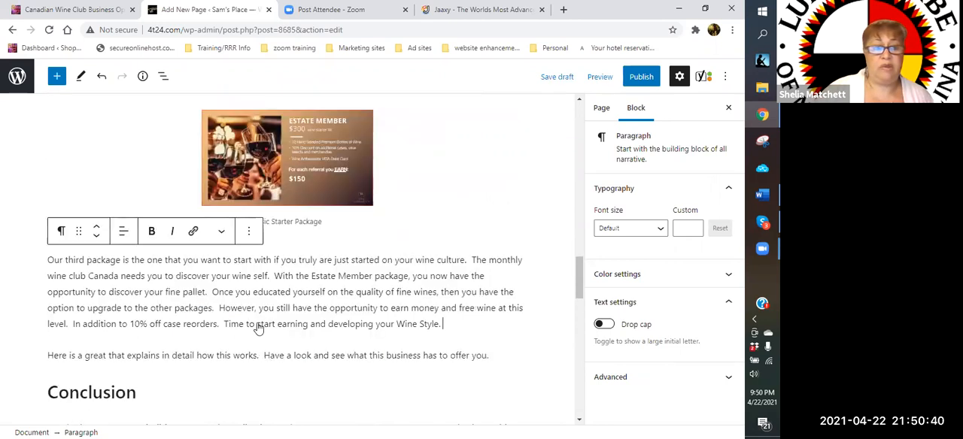
- Remove the paragraph beginning "Here is a great that explains in detail" above the Conclusion heading
left_click(297, 350)
left_click(249, 327)
left_click(293, 290)
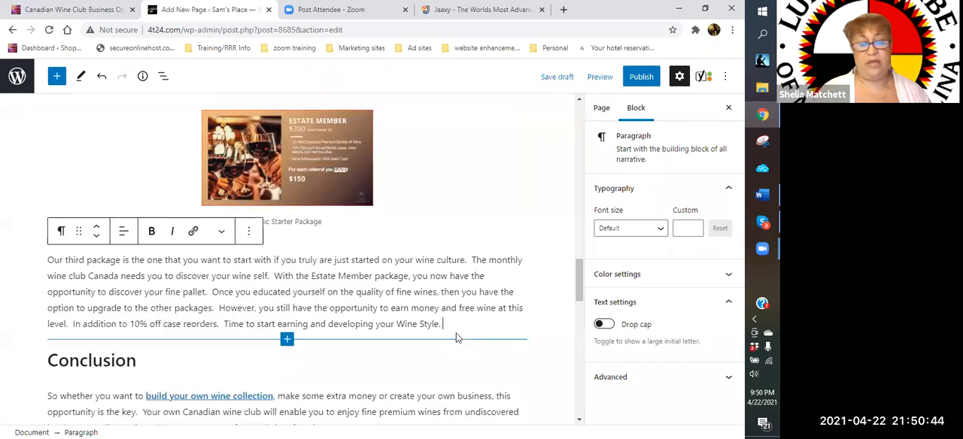
- Add the H2 heading "Shipping Process - Monthly Wine Club Canada" between the Estate Member description and the Conclusion heading
key("Return")
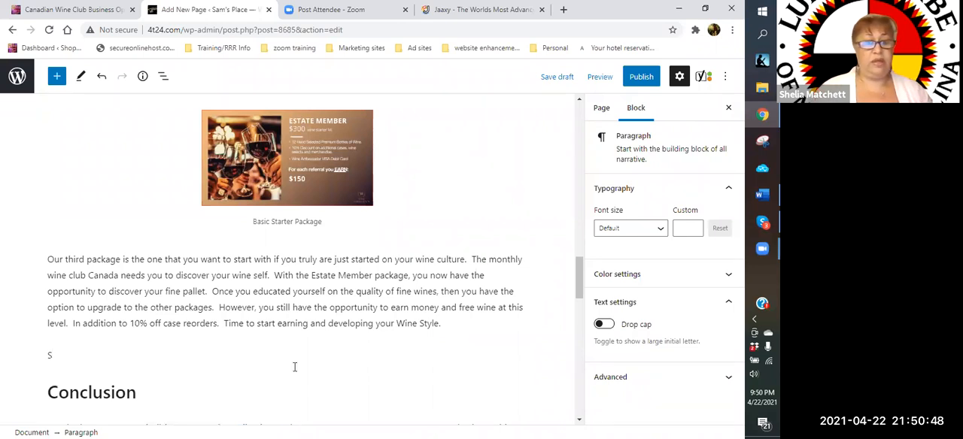
key("BackSpace")
left_click(515, 355)
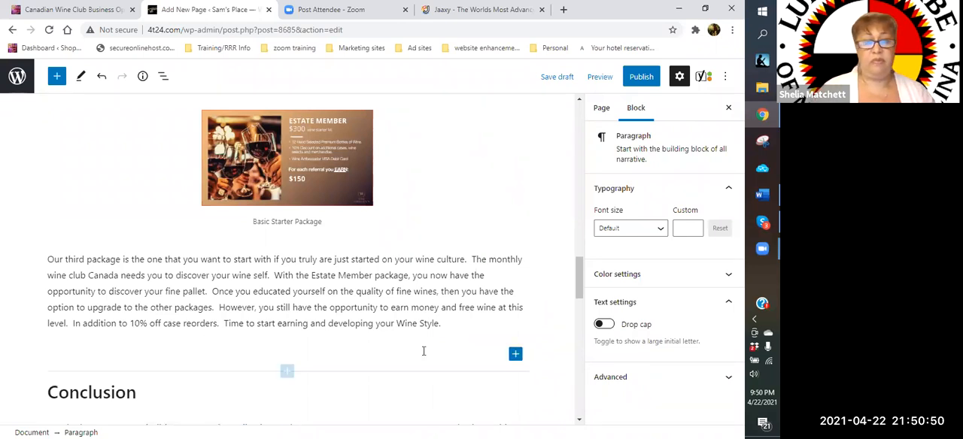
left_click(601, 219)
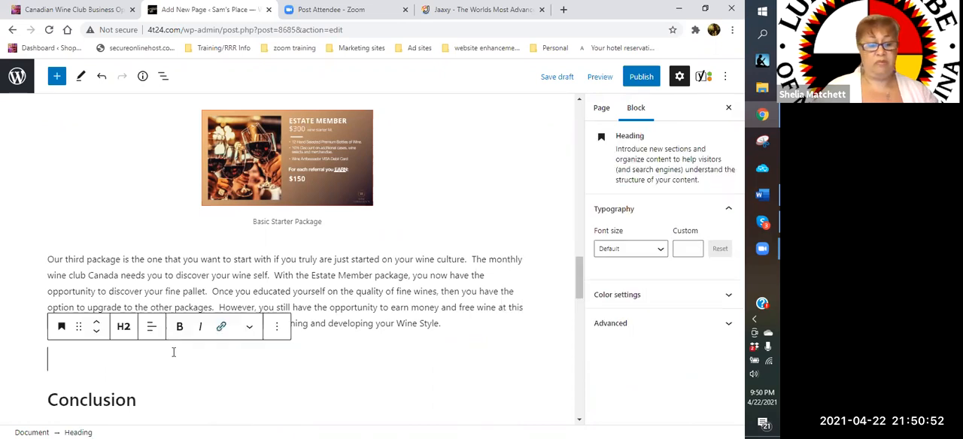
type("Sh")
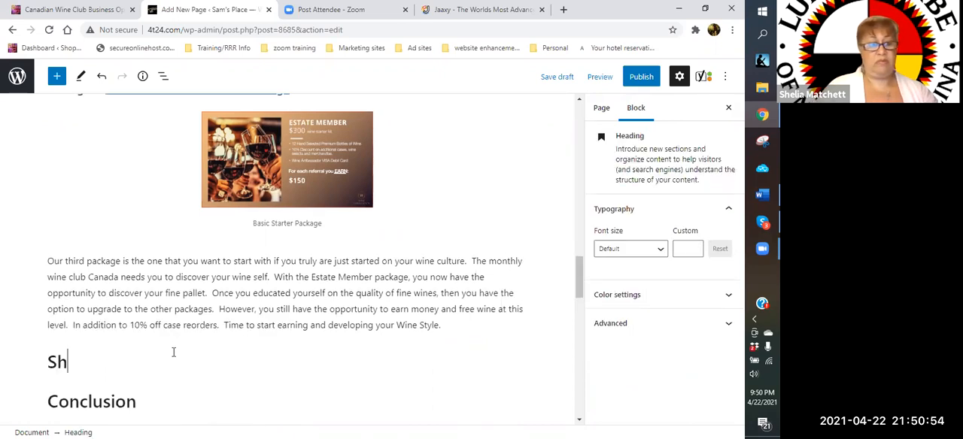
type("ippin")
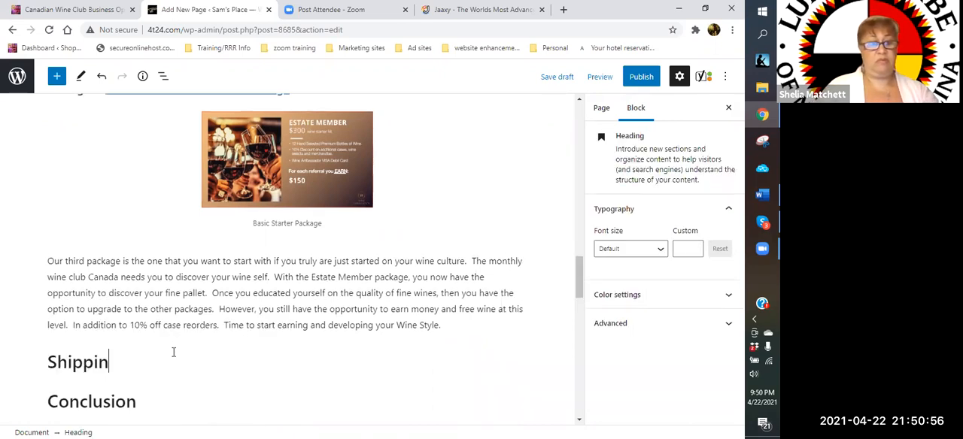
type("g Process")
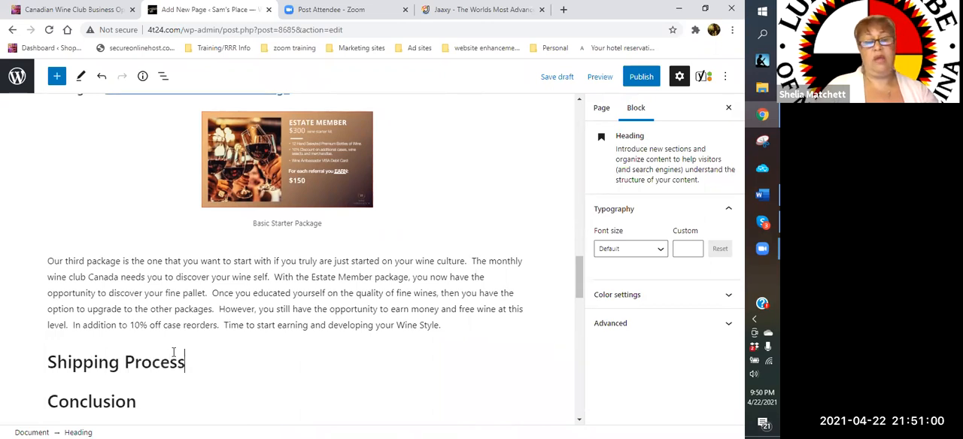
type(" - Month")
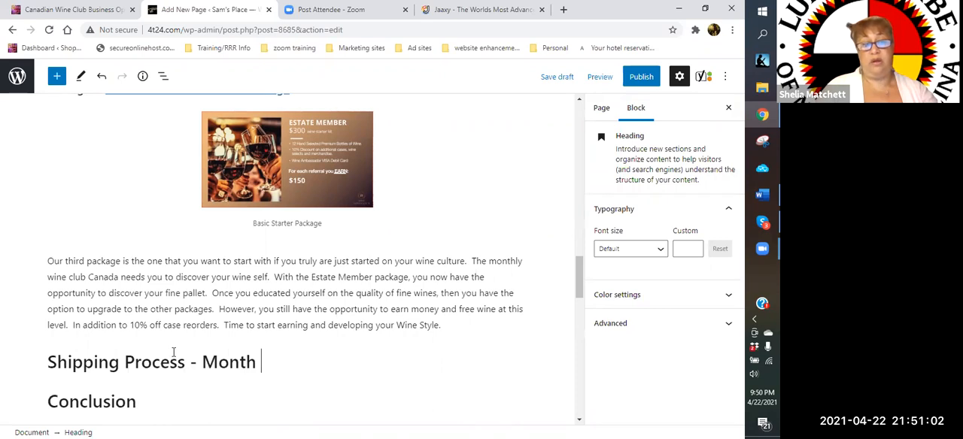
type("ly Wine C")
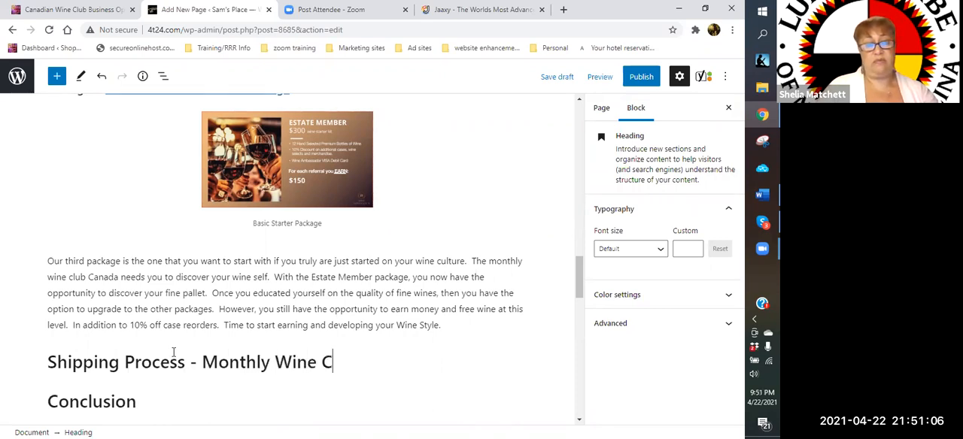
type("lub Canada")
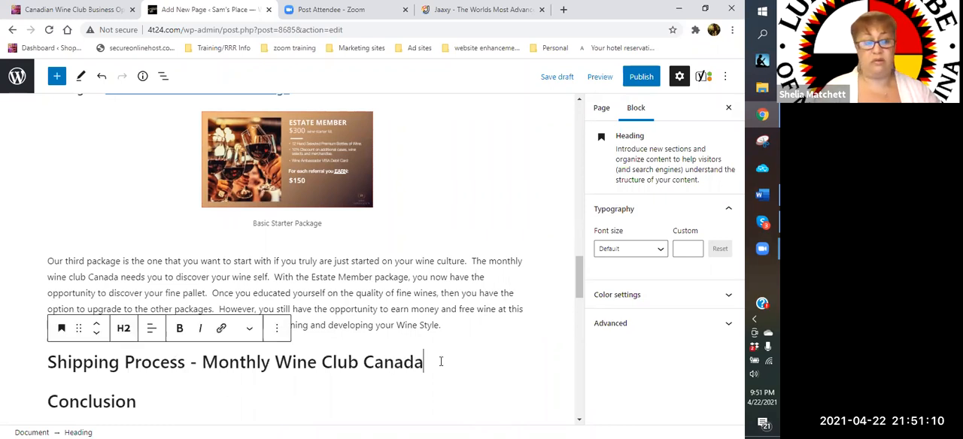
- Start a paragraph under the shipping heading with "This all sounds wonderful and you are wondering how to get your wines. Simple really."
key("Return")
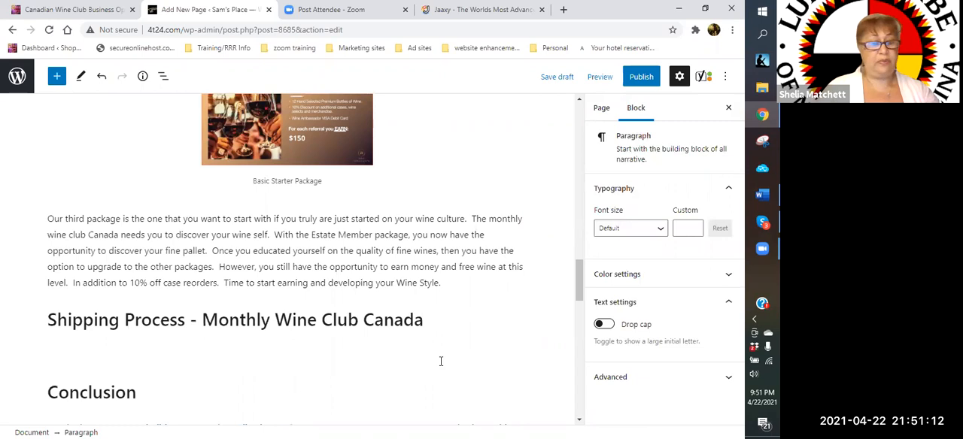
type("This all sounds ")
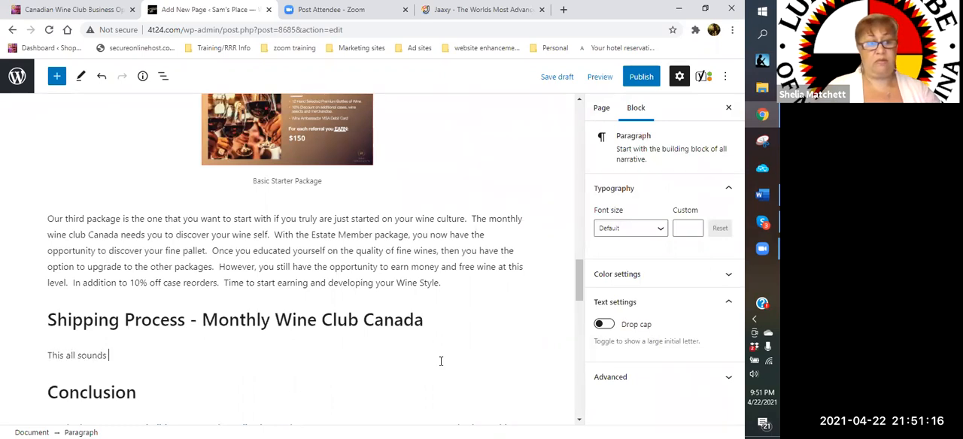
type("wonderful and y")
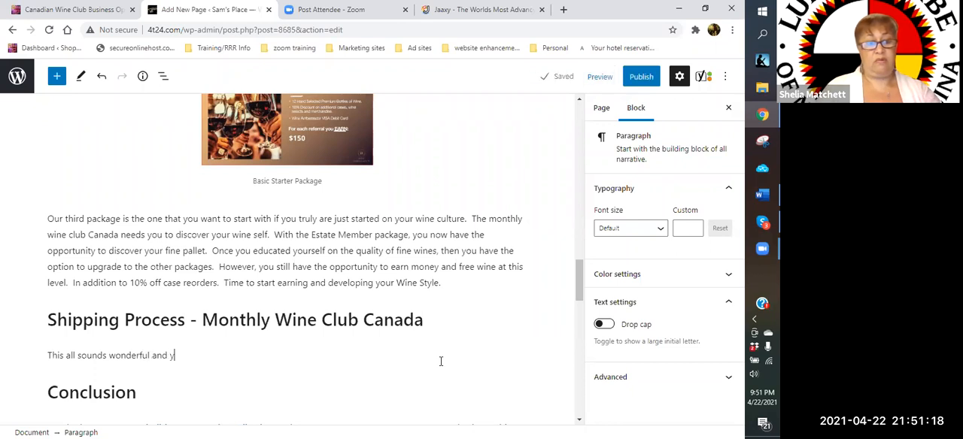
type("ou are wonderin")
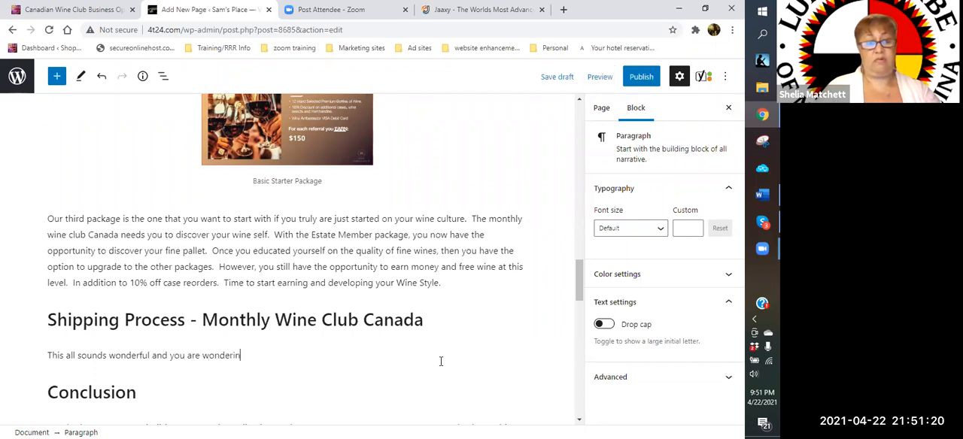
type("g how to get your")
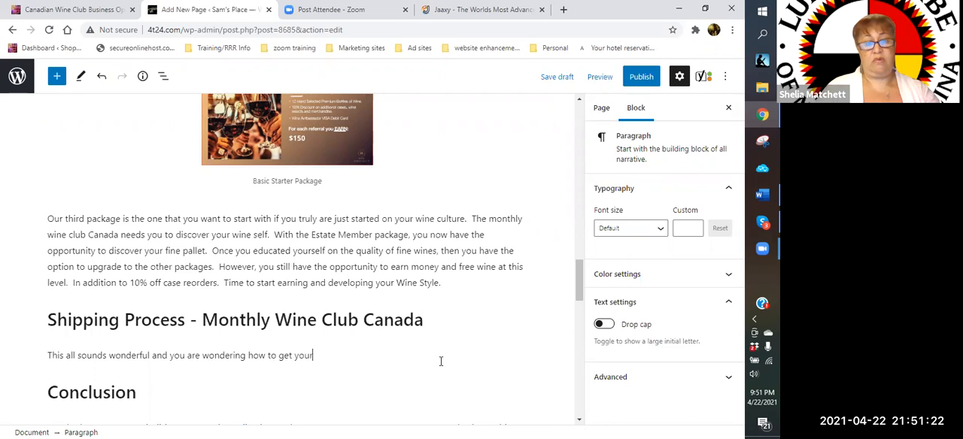
type(" wines.  Simpee")
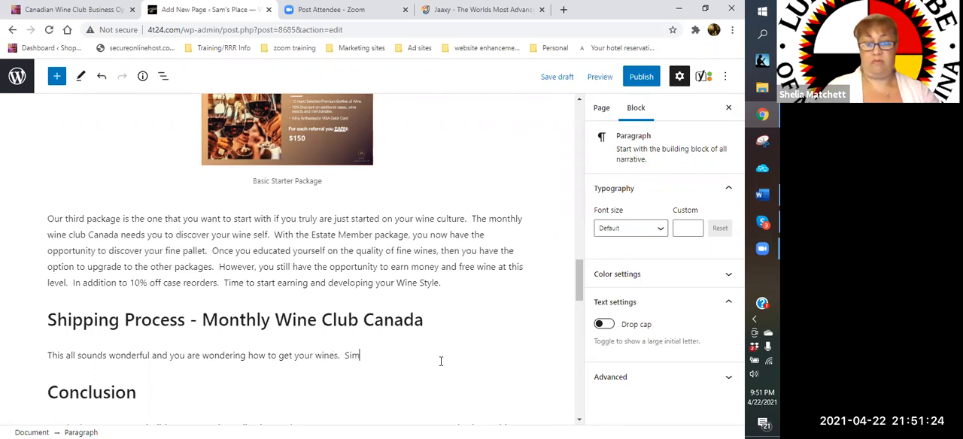
key("BackSpace")
key("BackSpace")
type("le really.  To avoid the hight co")
- Continue the shipping paragraph with "To avoid the high cost of shipping charges, the wines will be shipped to you in case bundles."
key("BackSpace")
key("BackSpace")
key("BackSpace")
key("BackSpace")
type("cos")
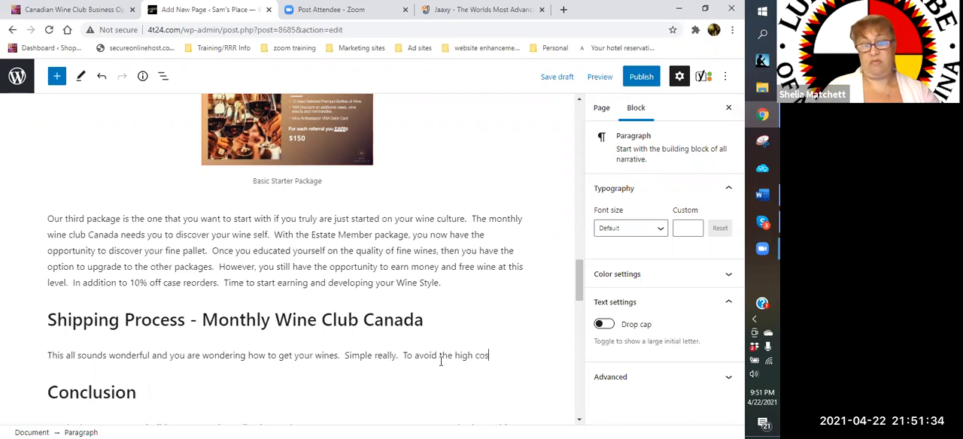
type("t of shipping charged")
key("BackSpace")
type("s, the wines will be shipped ")
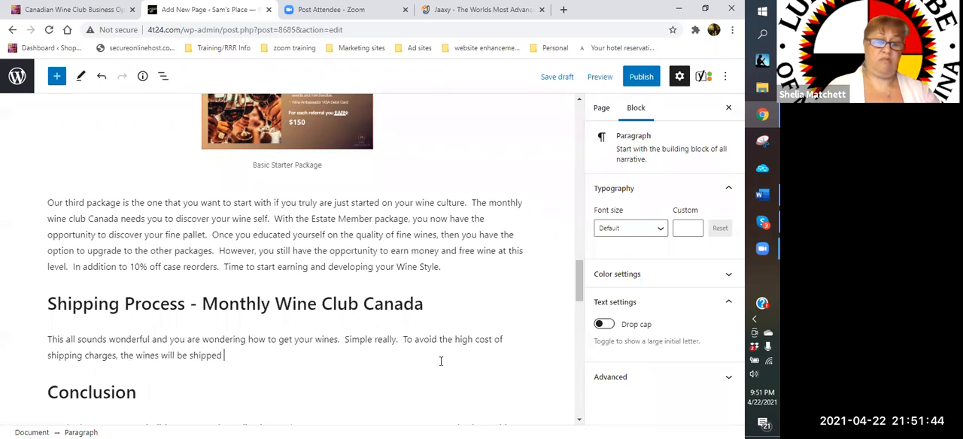
type("to you in case bundles.  So, ")
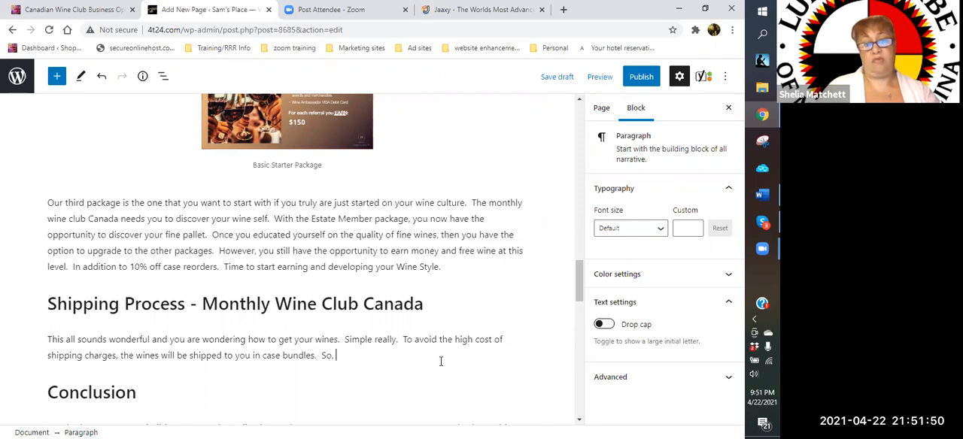
type("if you want to o")
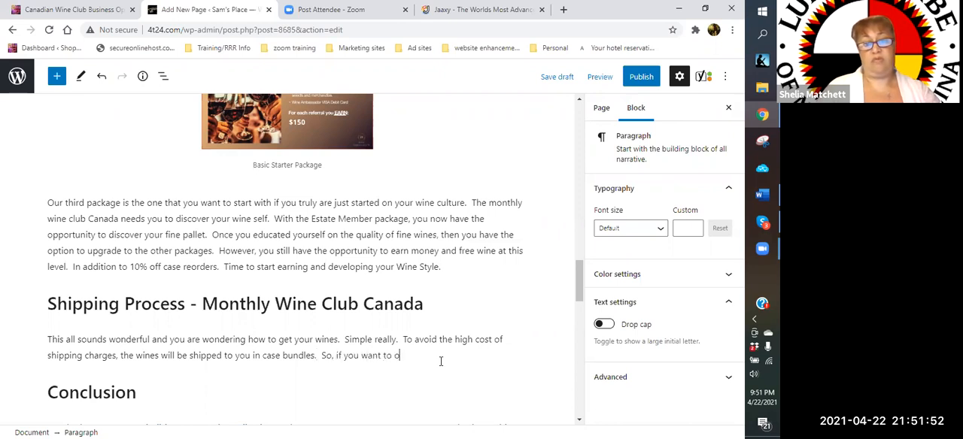
type("rder 4, 6, or 12")
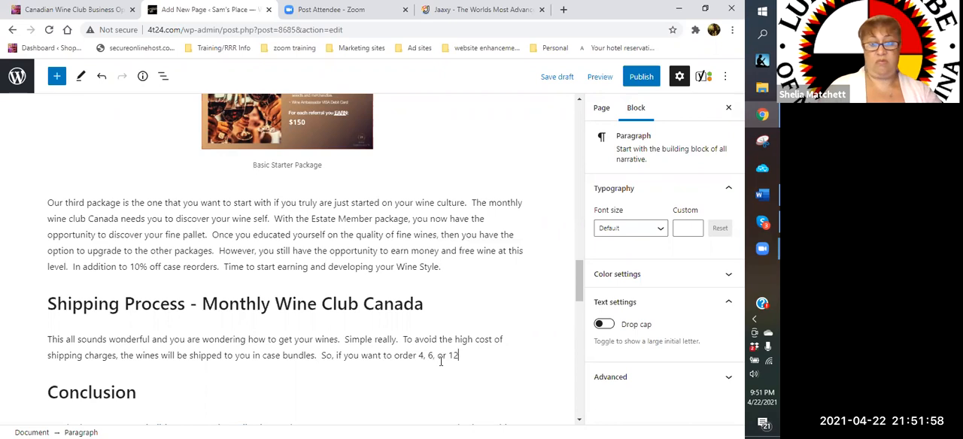
type(" bottles a")
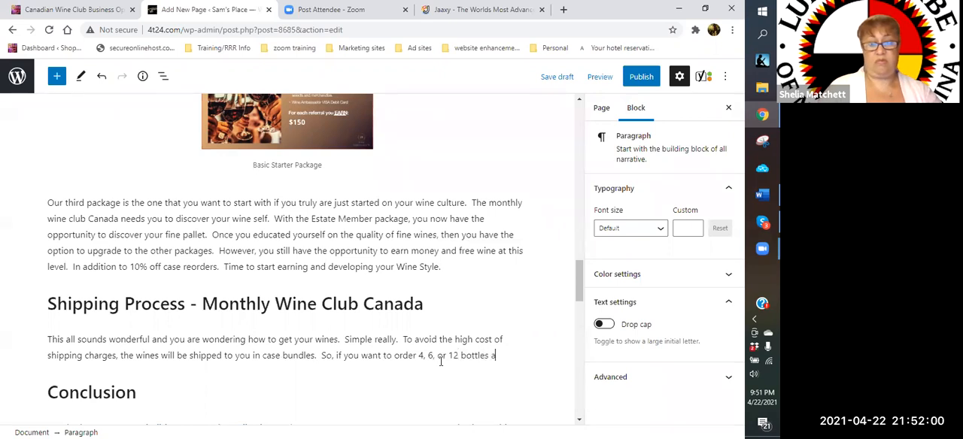
type(" month, then")
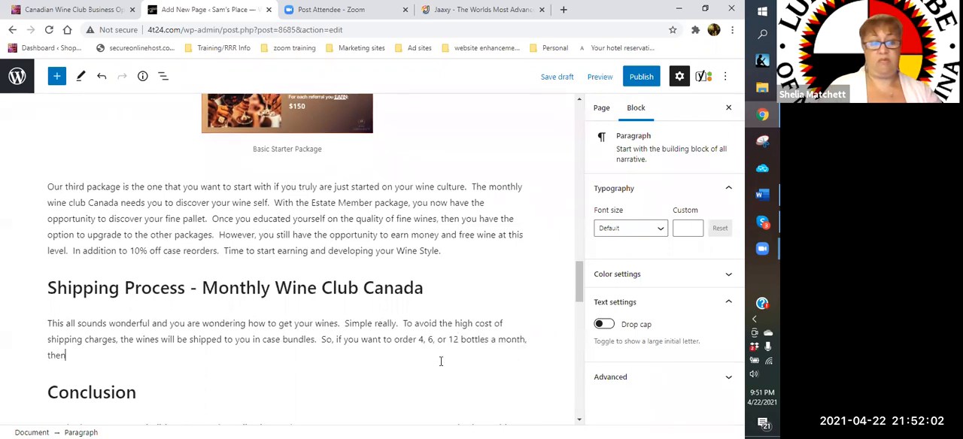
type(" when")
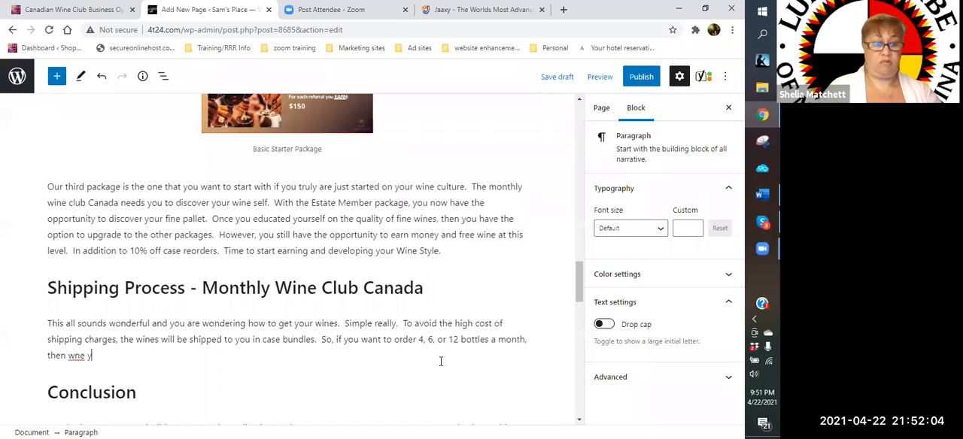
type(" you")
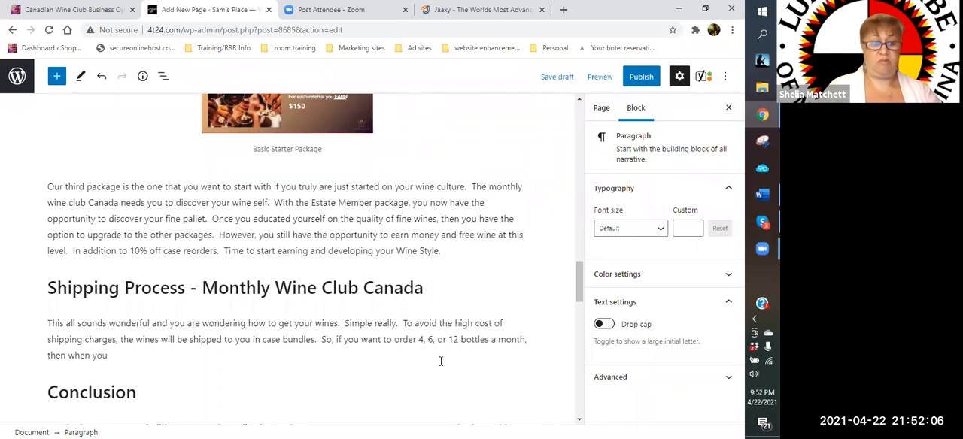
type(" accumula")
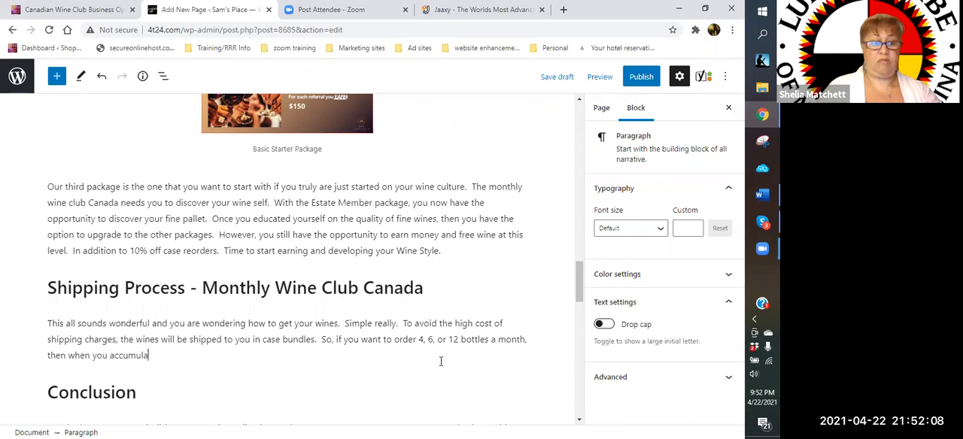
type("te 12")
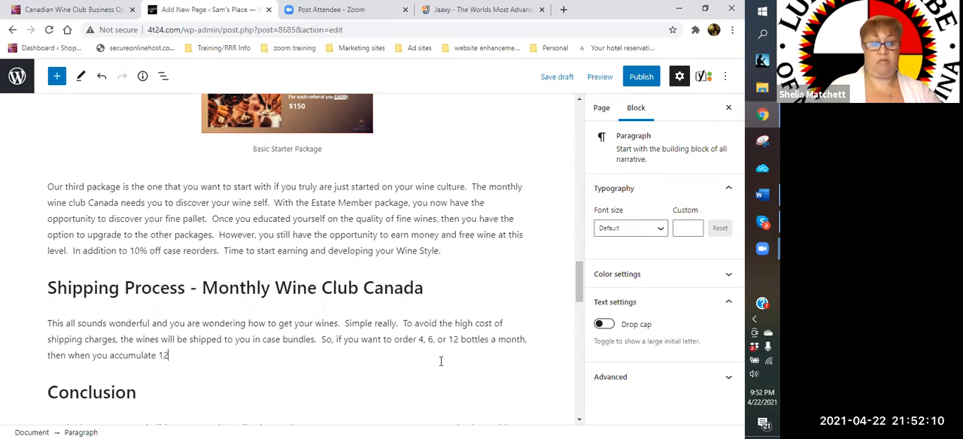
type(" bottles, or a cs")
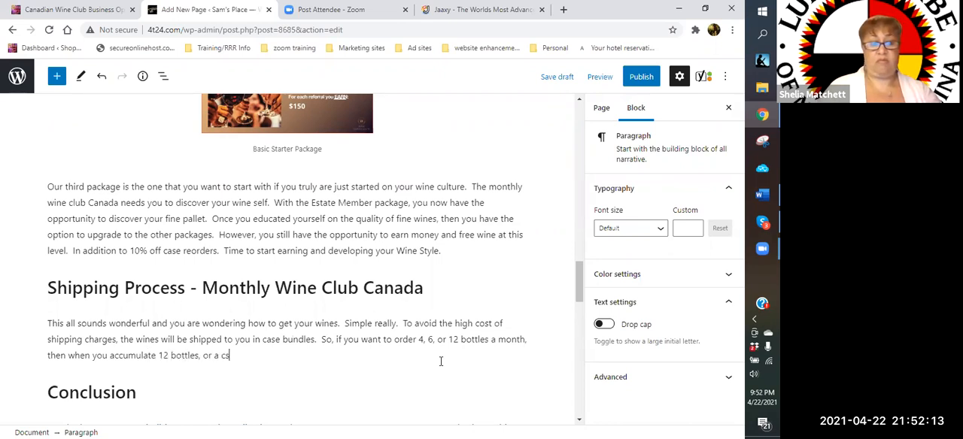
- Complete the bottle-order sentence with "when you accumulate 12 bottles, or a case, your wine will ship."
key("BackSpace")
type("ase, yo")
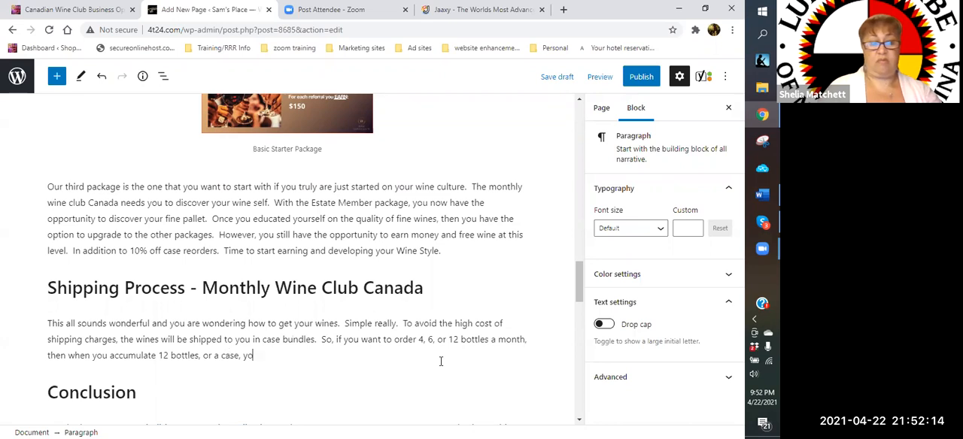
type("ur wine will ")
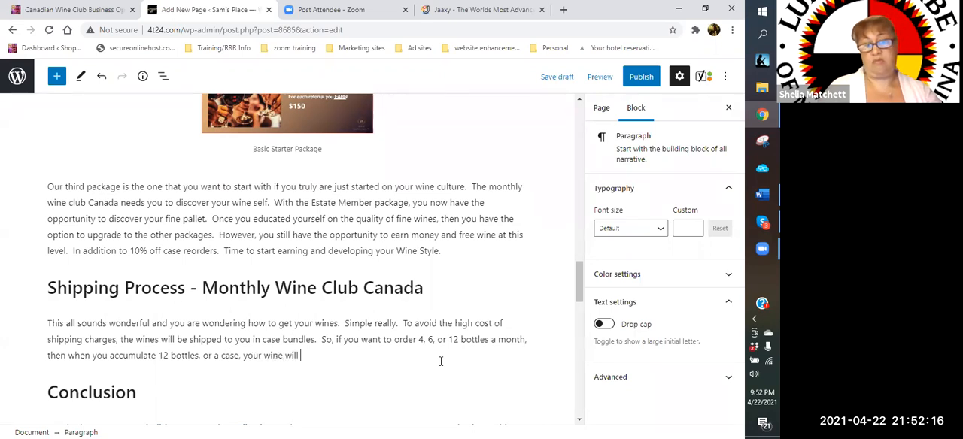
type("ship.  ")
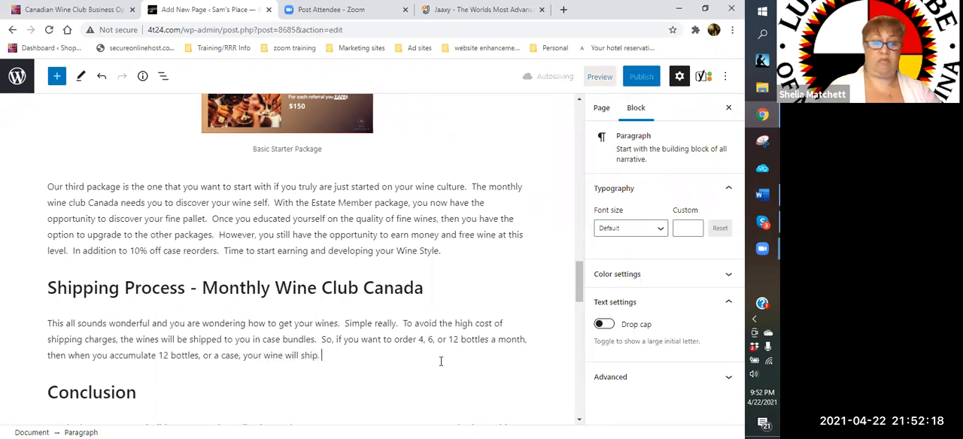
type("Therefor")
- Continue the shipping paragraph with "Thereby, incurring less expense in shipping." and begin the next sentence with "My"
key("BackSpace")
key("BackSpace")
key("BackSpace")
type("by, incurring le")
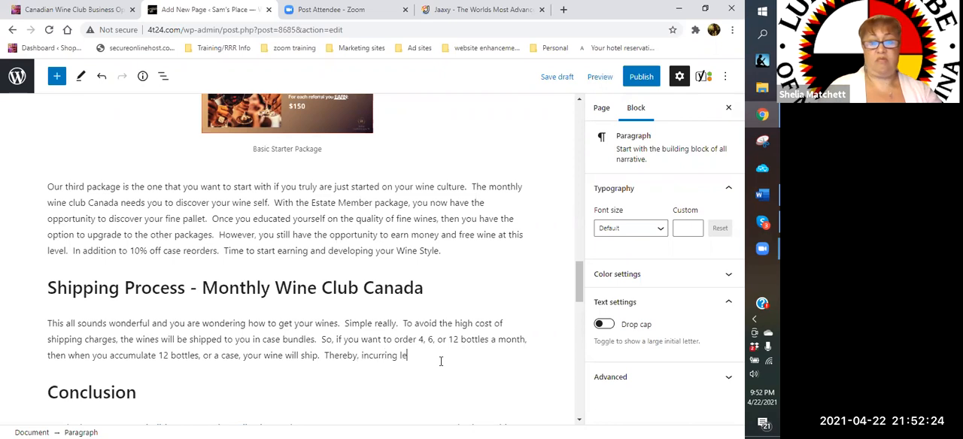
type("ss expense in shipping.  My ")
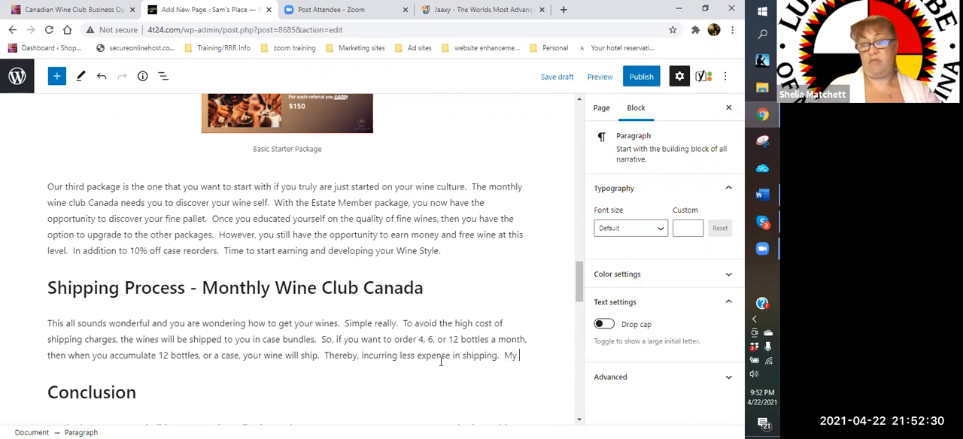
type("suggestion is if")
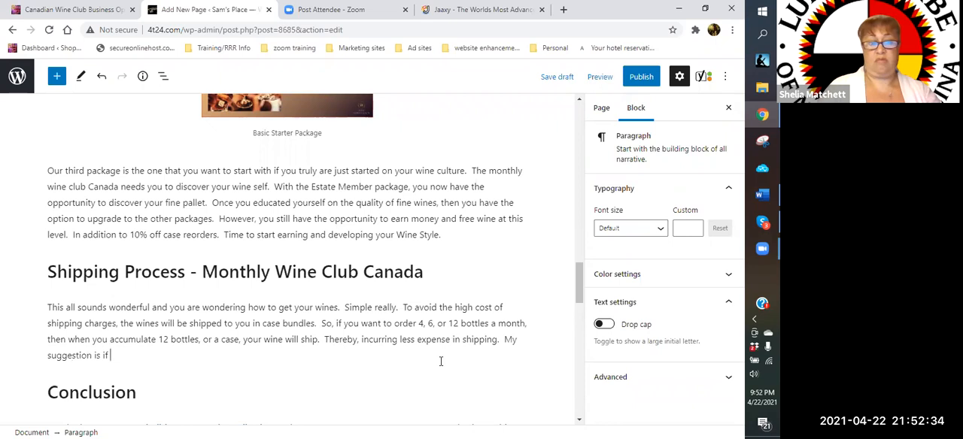
type(" you really enjoy your fine wines, then a ")
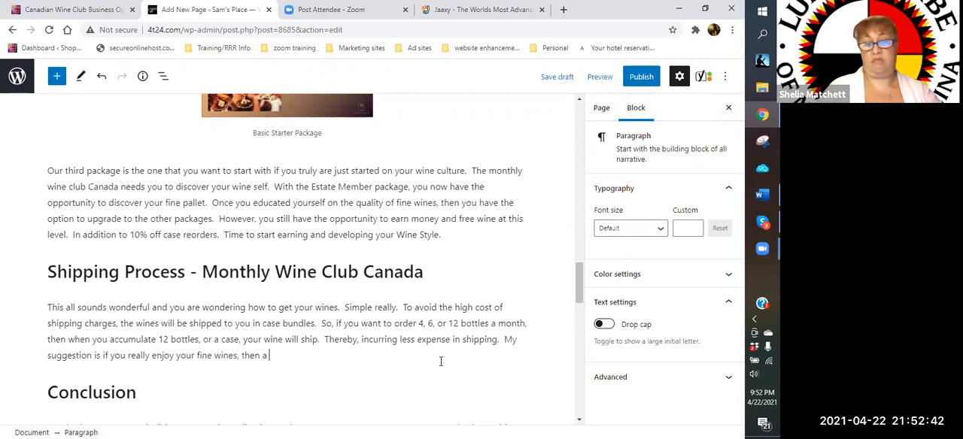
type("case a mont")
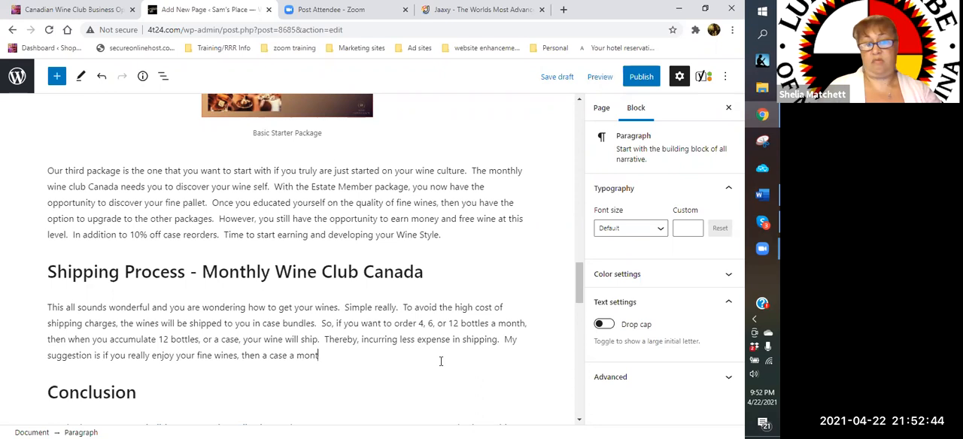
type("h is the only way to go!!!")
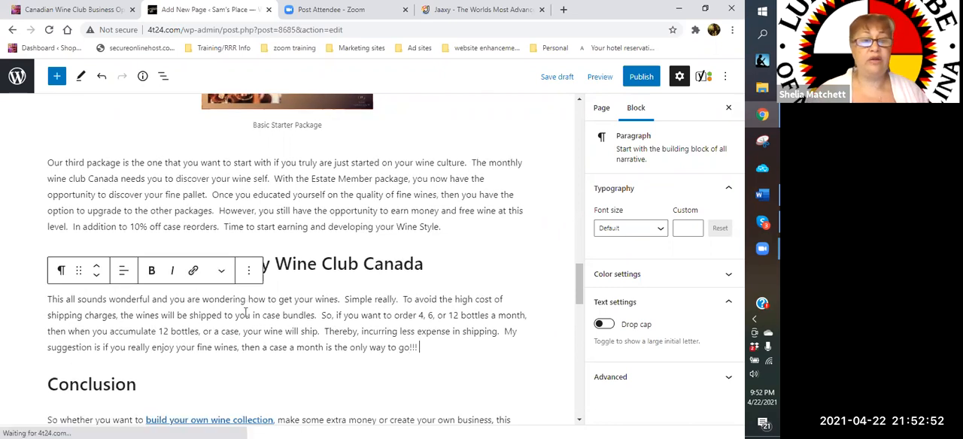
- Remove the linked heading "Now is the time to Get In, Get Wine and Get Social!!!!" near the end of the page
scroll(239, 317, "down", 3)
scroll(130, 243, "down", 2)
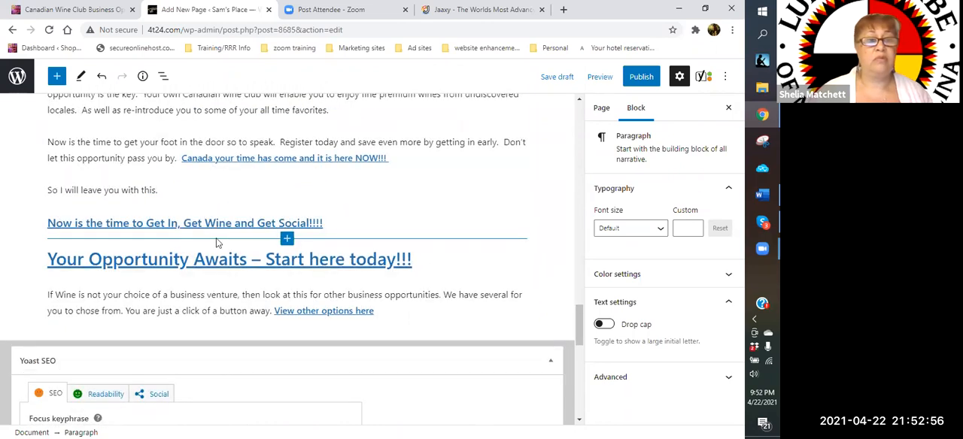
scroll(271, 208, "up", 1)
left_click(284, 230)
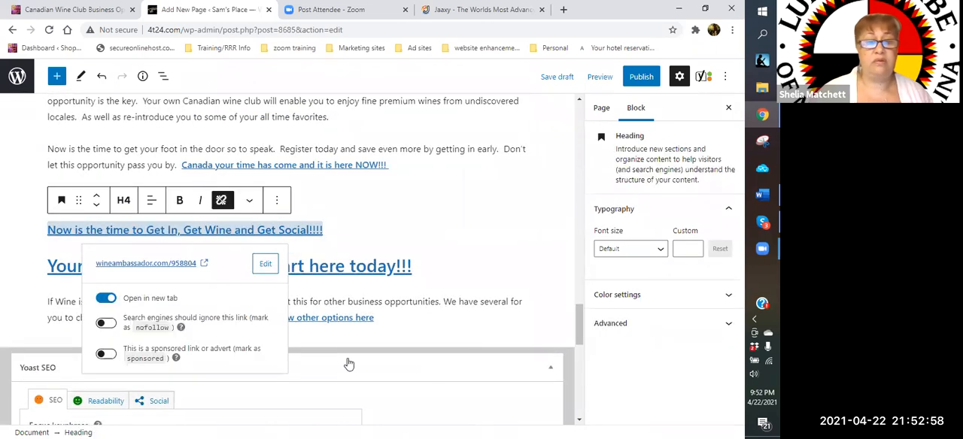
left_click(276, 200)
scroll(313, 422, "down", 1)
left_click(313, 422)
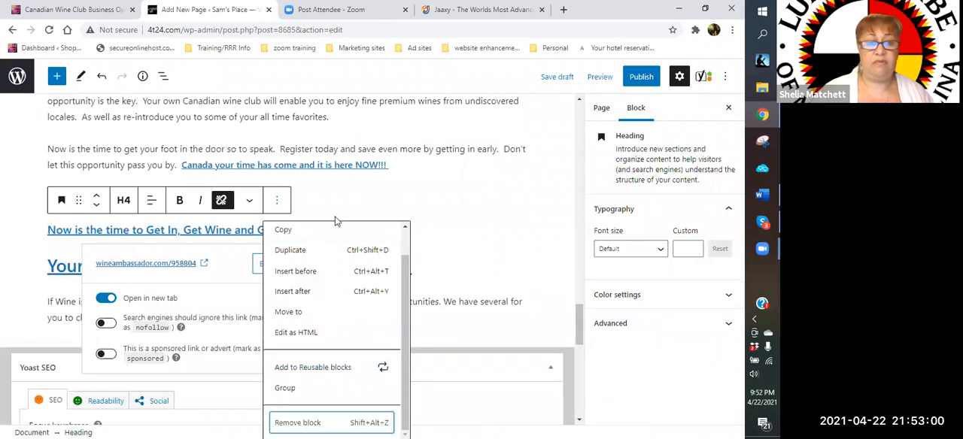
- Remove the paragraph beginning "So whether you want to build your own wine collection" under the Conclusion heading
scroll(243, 257, "up", 3)
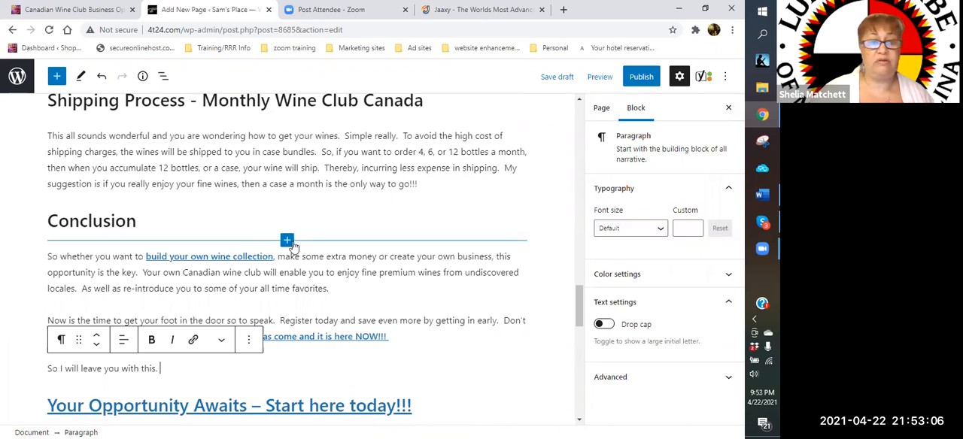
left_click(301, 277)
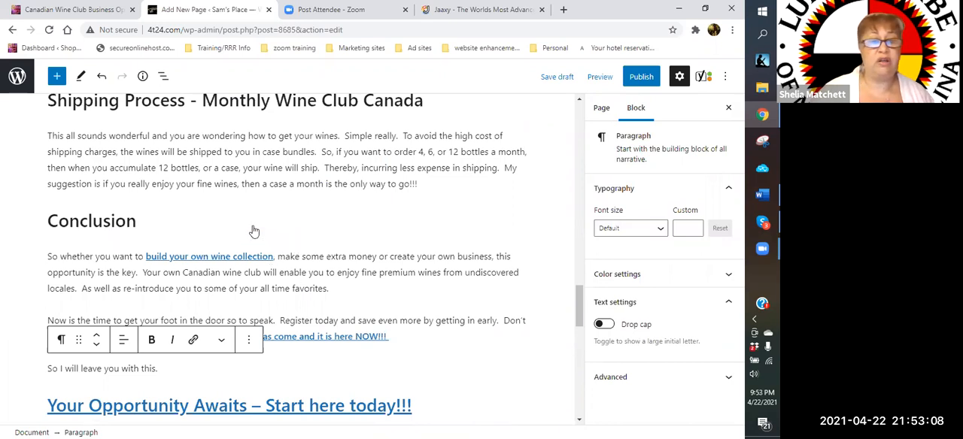
left_click(250, 228)
scroll(297, 421, "down", 2)
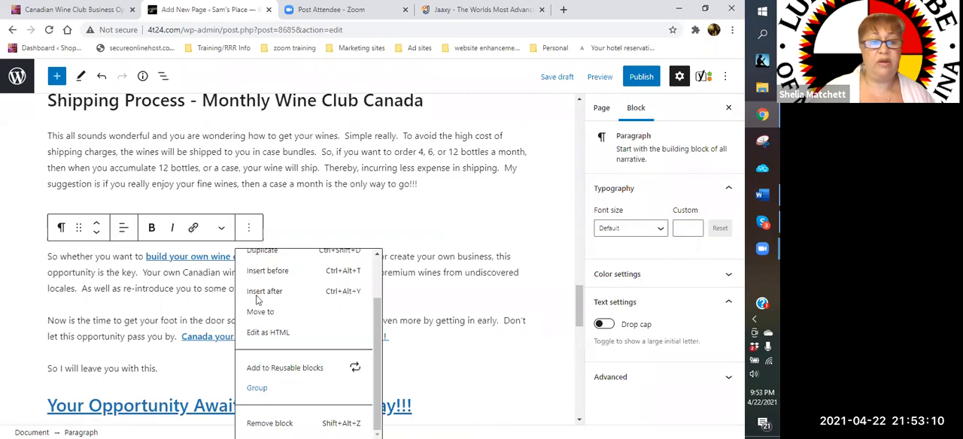
left_click(269, 424)
- Remove the paragraph beginning "Now is the time to get your foot in the door" from the Conclusion section
left_click(260, 290)
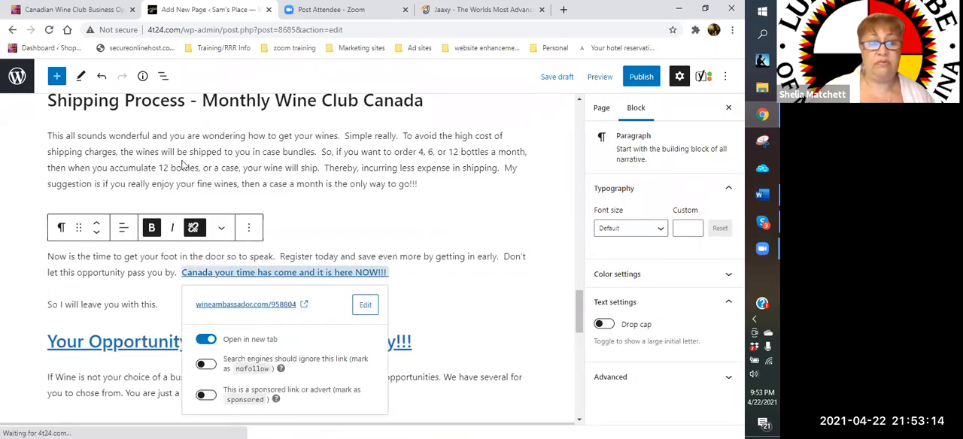
scroll(225, 122, "down", 2)
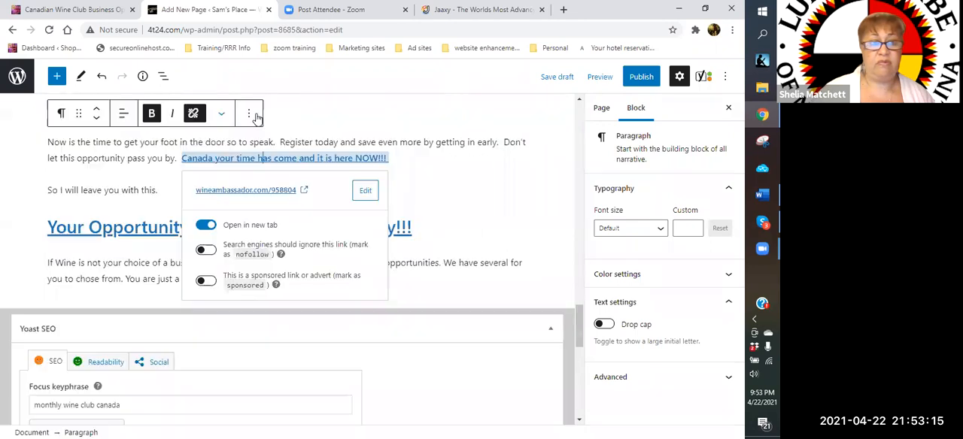
left_click(289, 353)
- Add an empty paragraph between the Conclusion heading and the line "So I will leave you with this."
scroll(195, 328, "up", 5)
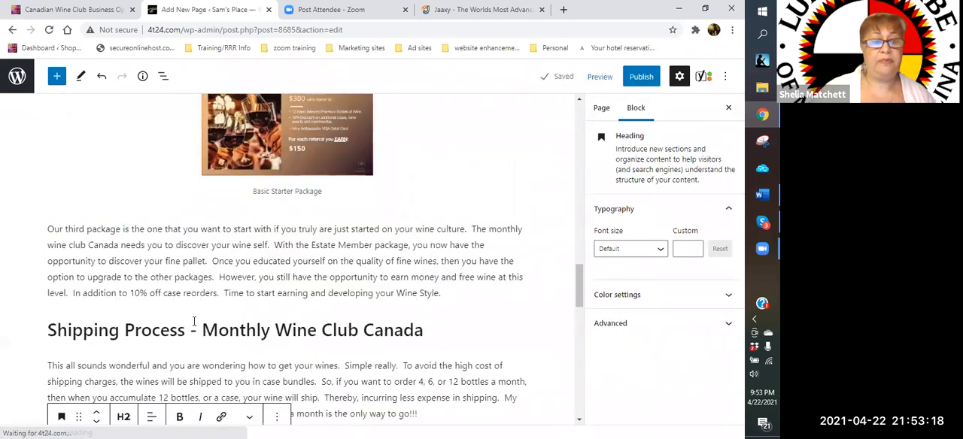
scroll(149, 332, "down", 1)
scroll(167, 376, "down", 2)
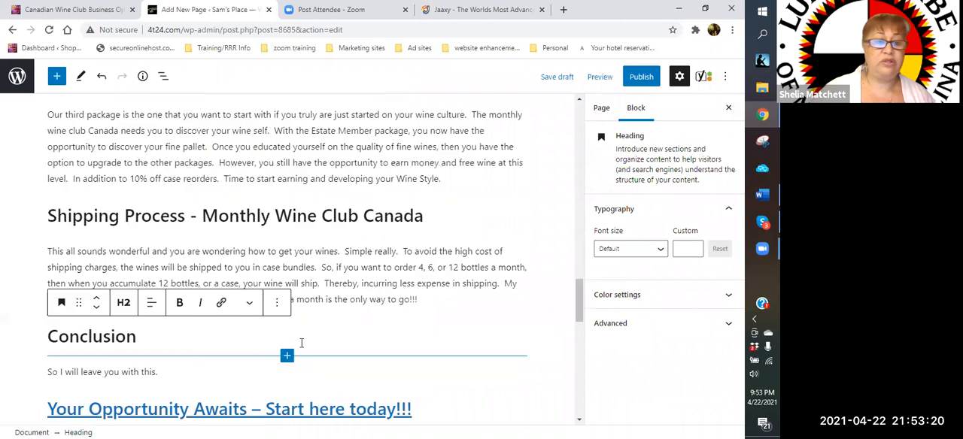
left_click(296, 346)
left_click(296, 345)
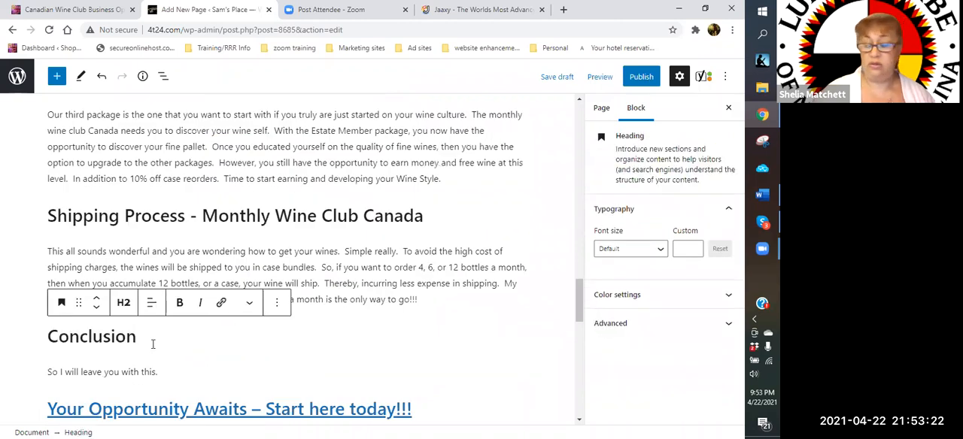
key("Return")
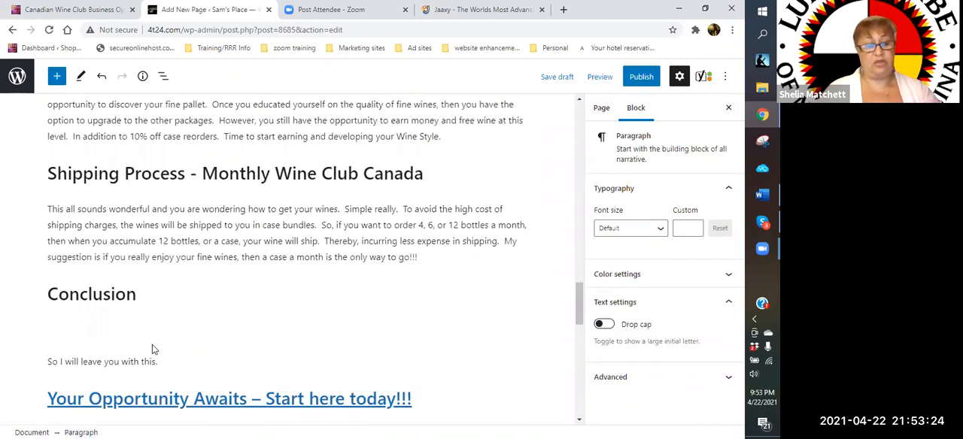
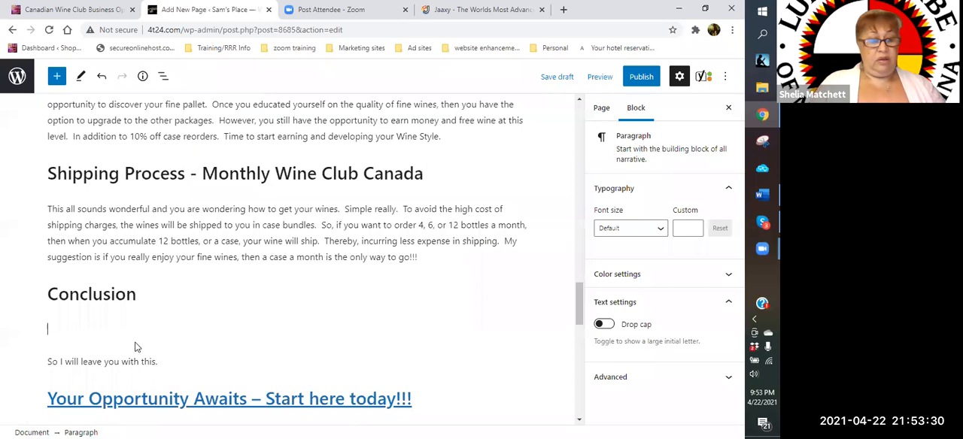
- Begin the new Conclusion paragraph with "In summary of joining this amazing monthly wine club Canada, you"
type("In su")
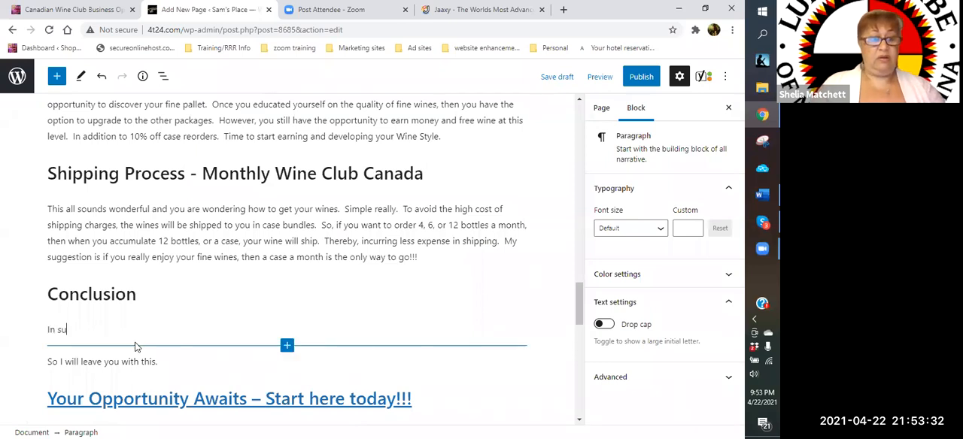
type("mmary of thi")
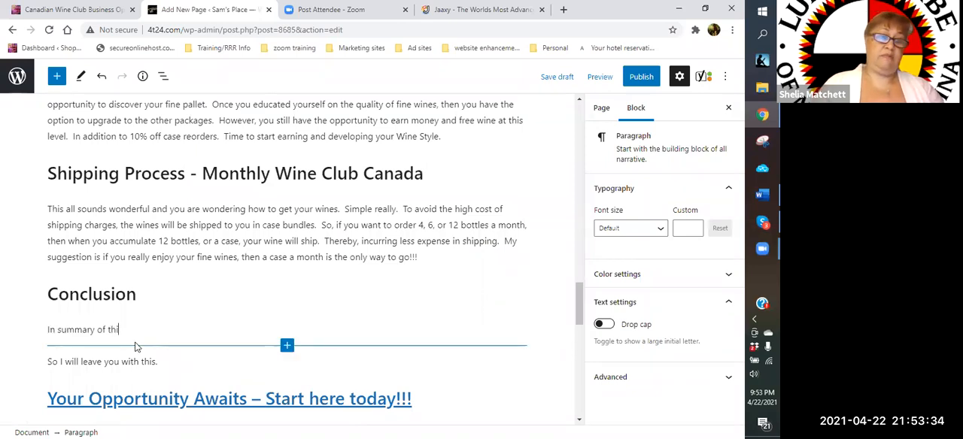
type("s amazing")
key("BackSpace")
key("BackSpace")
key("BackSpace")
key("BackSpace")
key("BackSpace")
key("BackSpace")
key("BackSpace")
key("BackSpace")
key("BackSpace")
key("BackSpace")
key("BackSpace")
key("BackSpace")
type("joining this amazing mo")
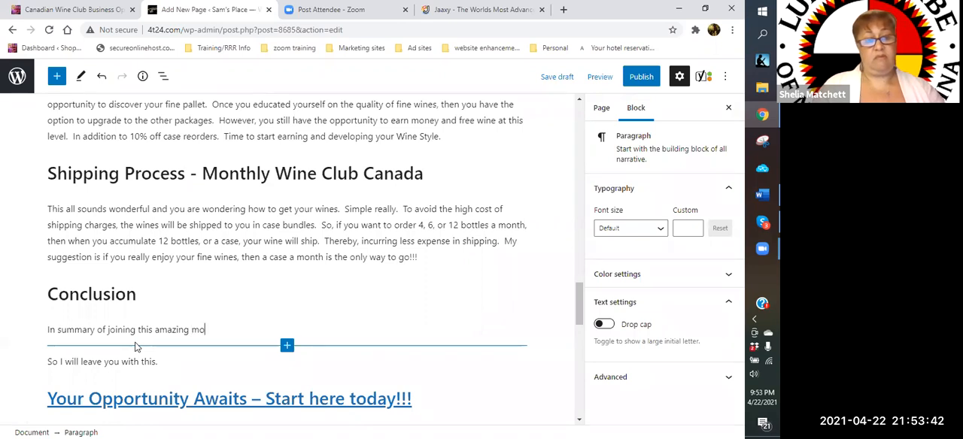
type("nthly wine ")
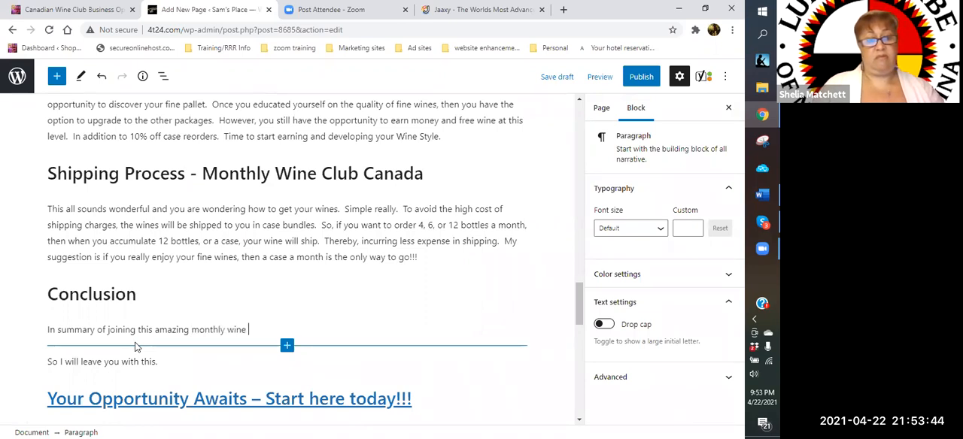
type("club Canada, yo")
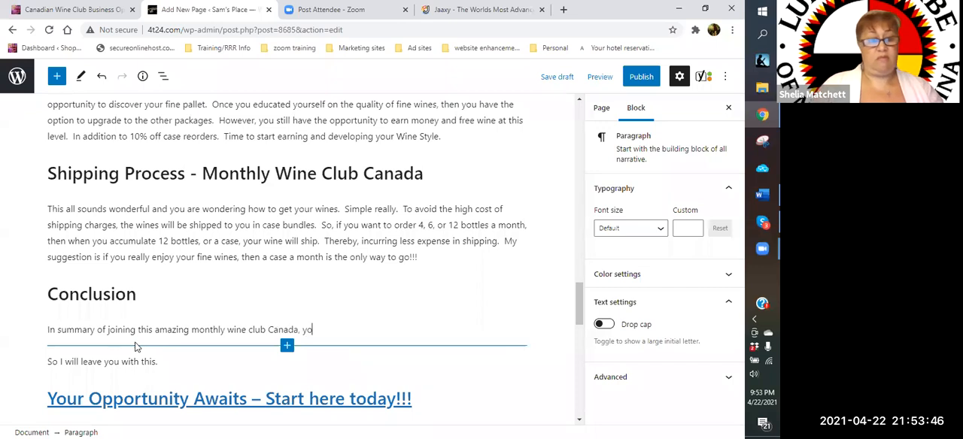
type("u will enjoy")
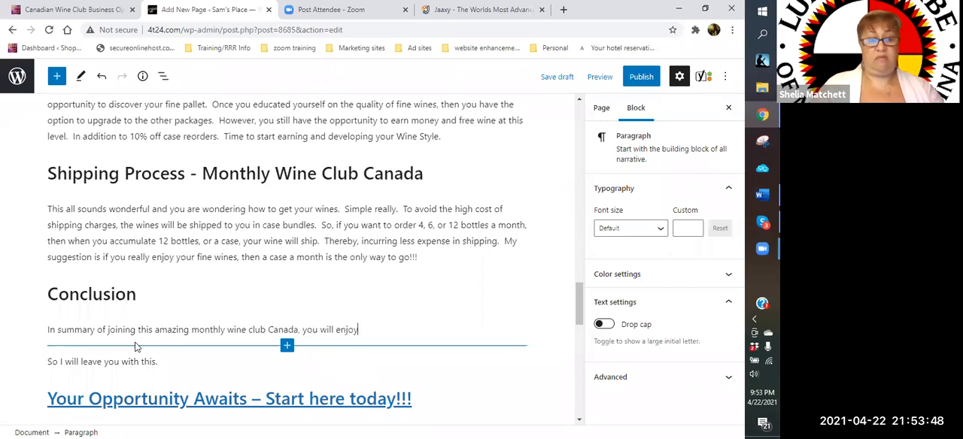
type(" not only great win")
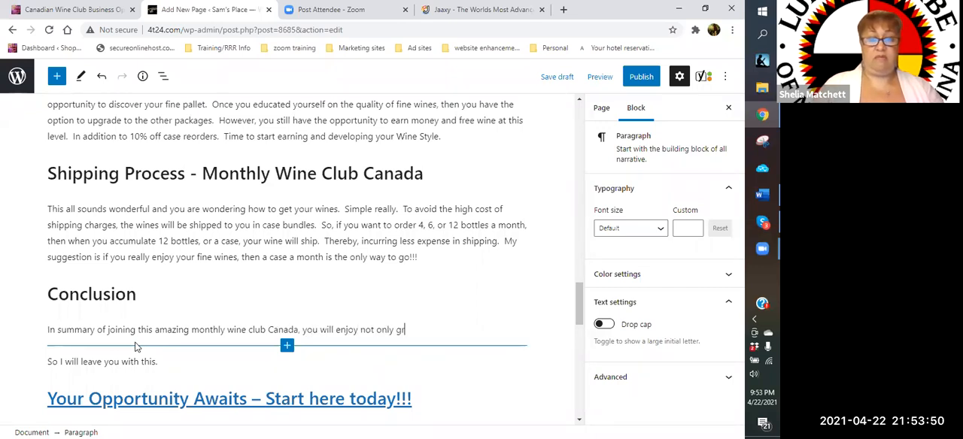
- Continue the Conclusion paragraph with "will enjoy not only great, fine wines from Napa and Sonoma Valley"
key("BackSpace")
key("BackSpace")
key("BackSpace")
type(", fine wine")
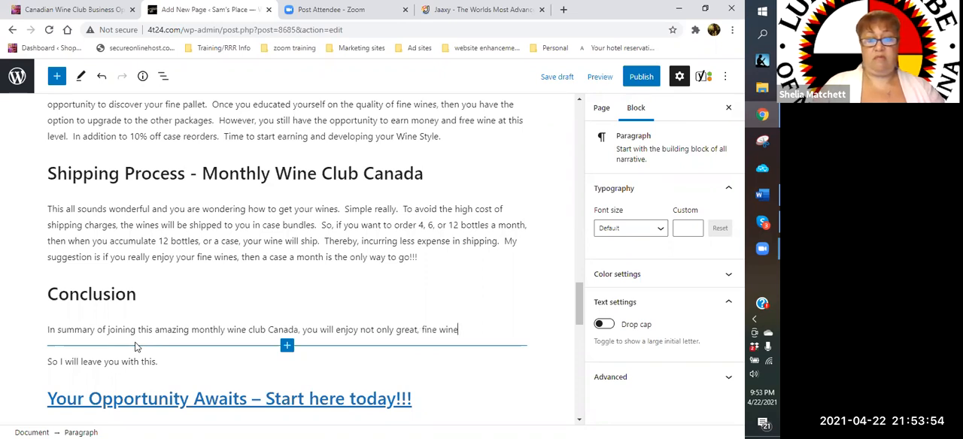
type("s from Napa and Sonoma V")
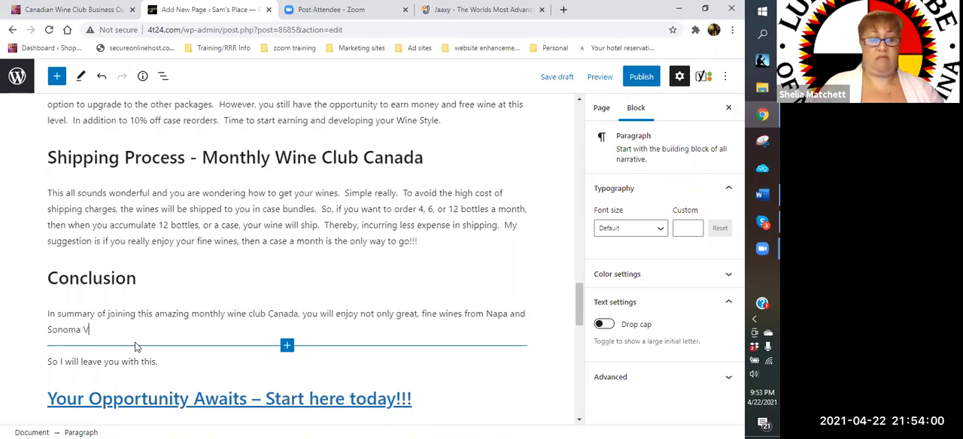
type("alley, but al")
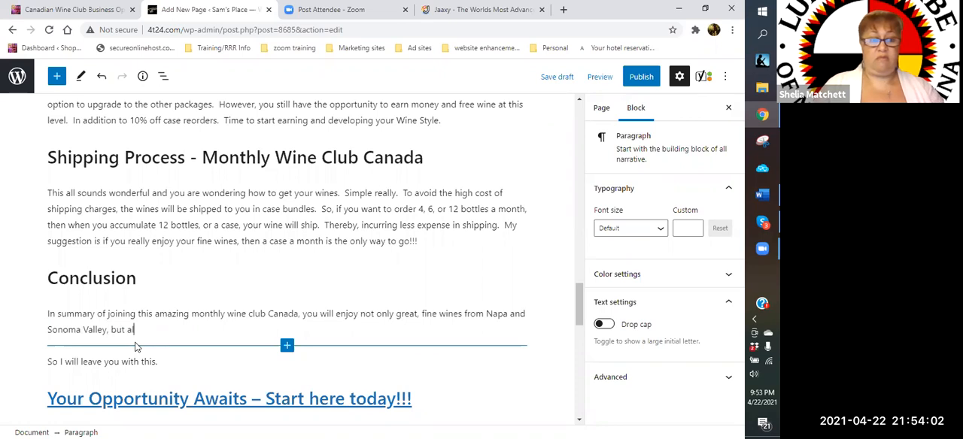
type("so have the opprotuni")
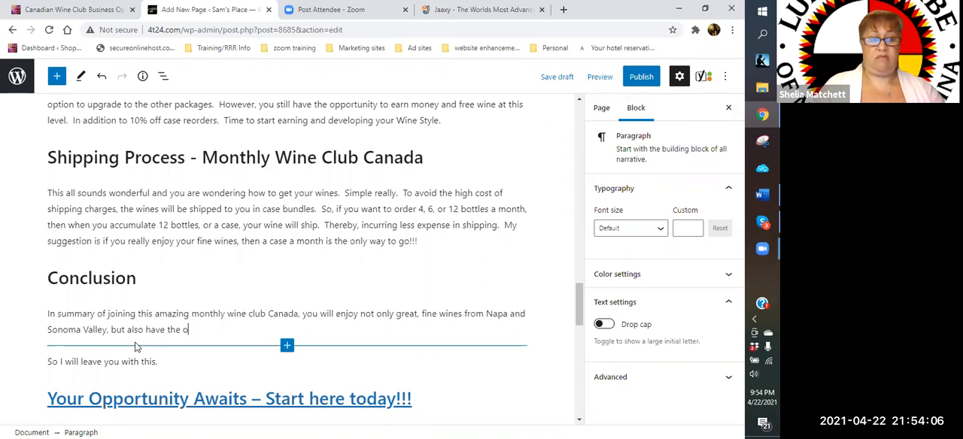
- Complete the first Conclusion sentence with ", but also have the opportunity to create an amazing wine business."
key("BackSpace")
key("BackSpace")
key("BackSpace")
key("BackSpace")
key("BackSpace")
key("BackSpace")
type("ortunity.to cr")
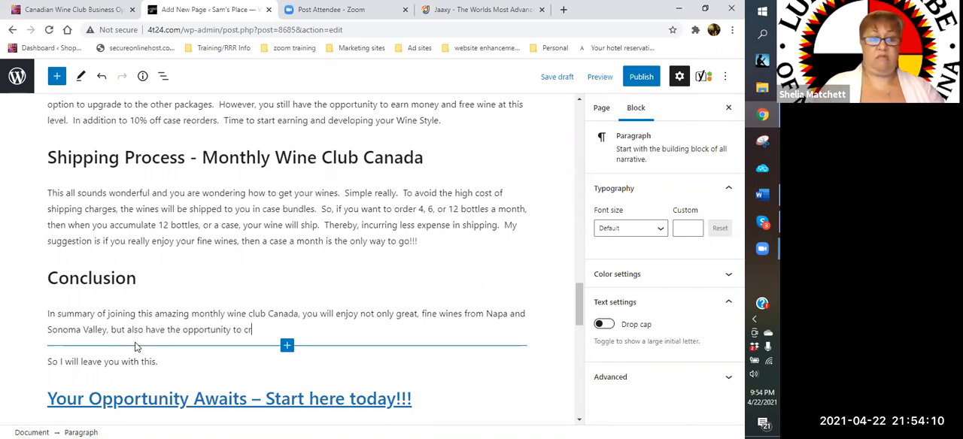
type("eate a")
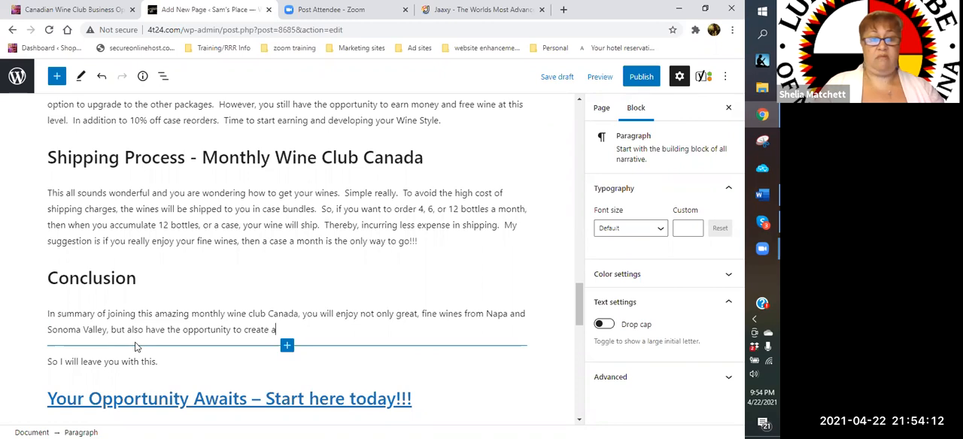
type("n amazing ")
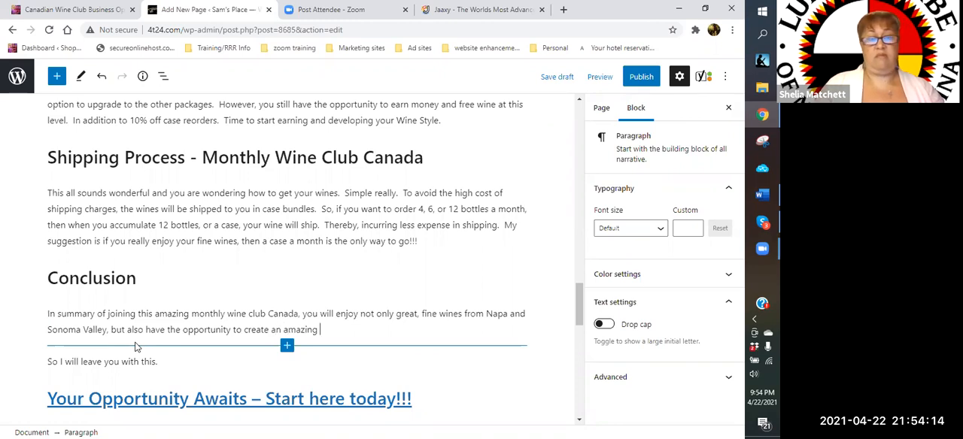
type("wine bu")
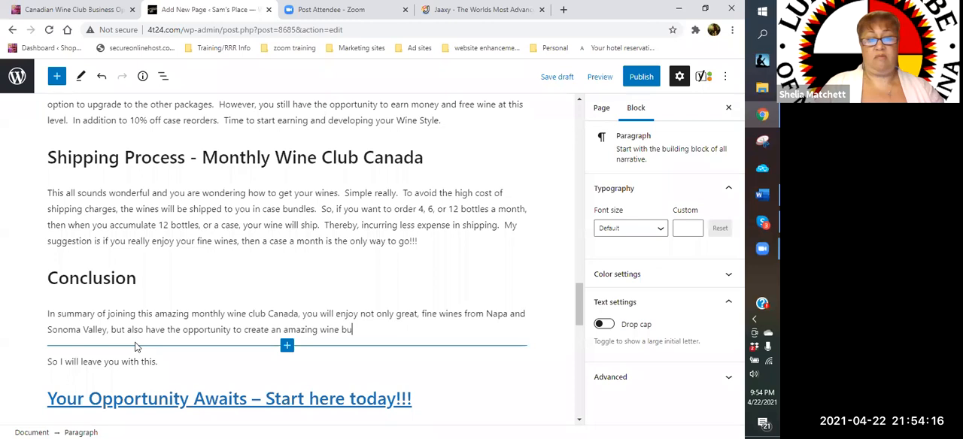
type("siness.")
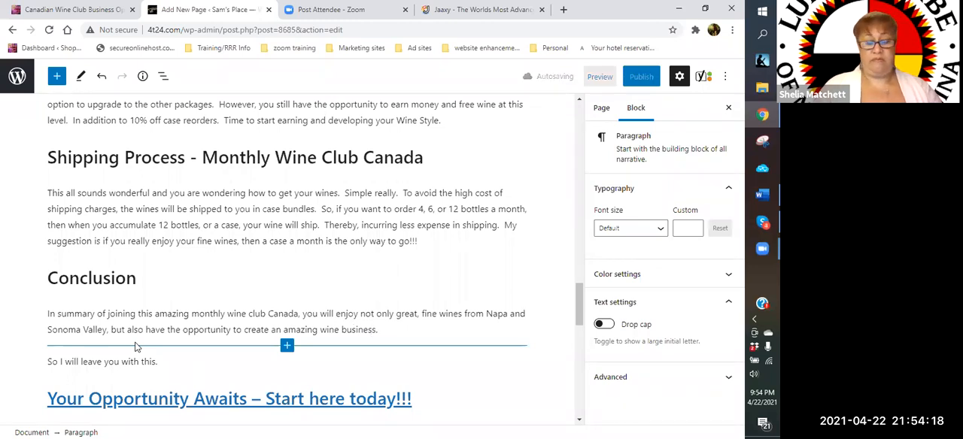
type("  YOu")
- Add a second Conclusion sentence reading "With this amazing wine club, you can market all over the world"
key("BackSpace")
key("BackSpace")
key("BackSpace")
key("BackSpace")
type("w")
key("BackSpace")
type("With this amazing wine")
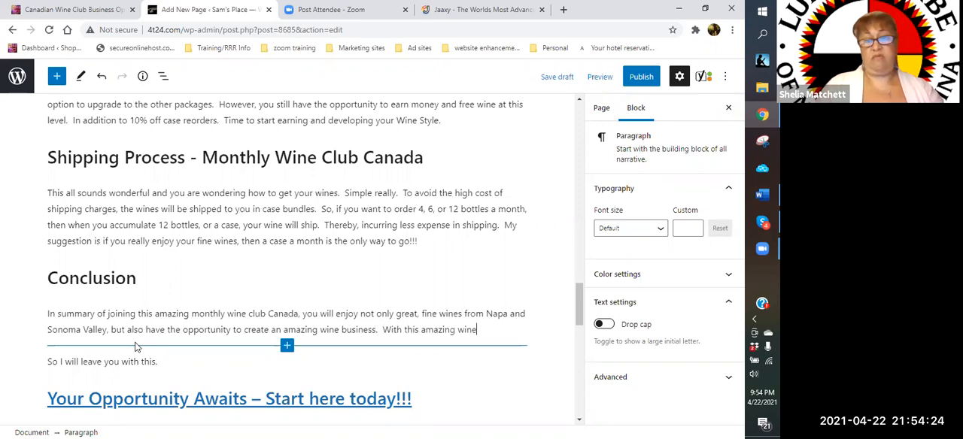
type(" club, you ")
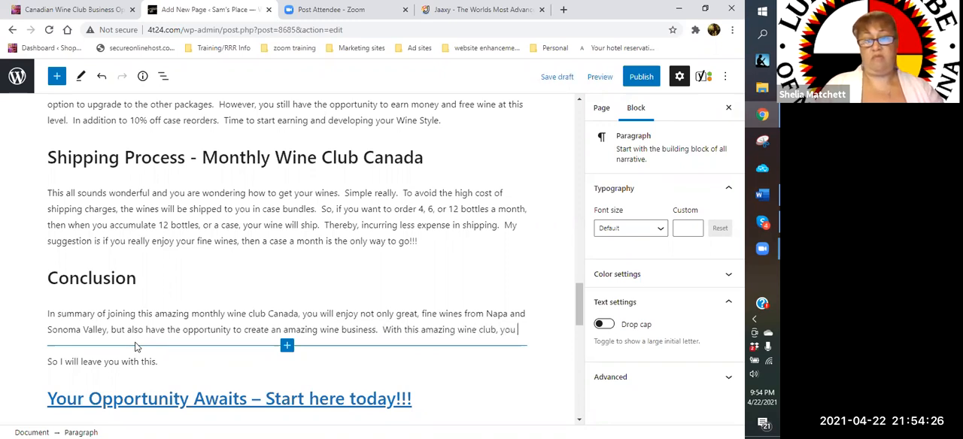
type("cam market")
key("BackSpace")
key("BackSpace")
key("BackSpace")
key("BackSpace")
key("BackSpace")
key("BackSpace")
key("BackSpace")
key("BackSpace")
type("n mar")
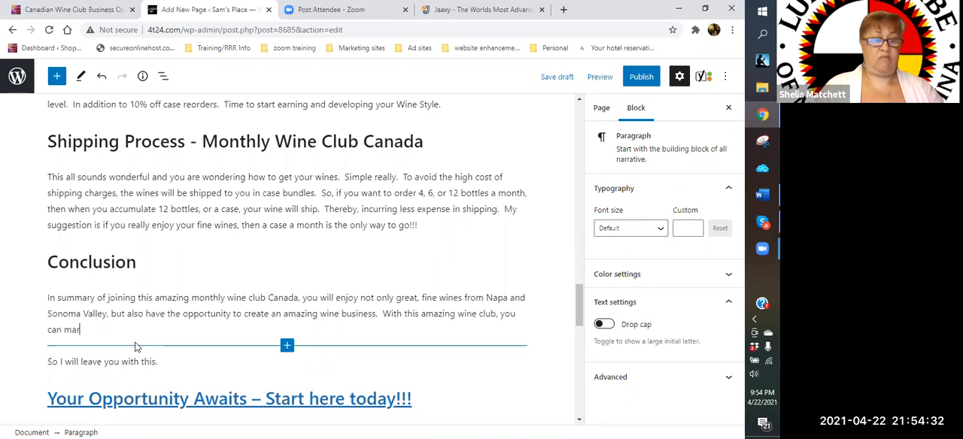
type("ket all over the world. ")
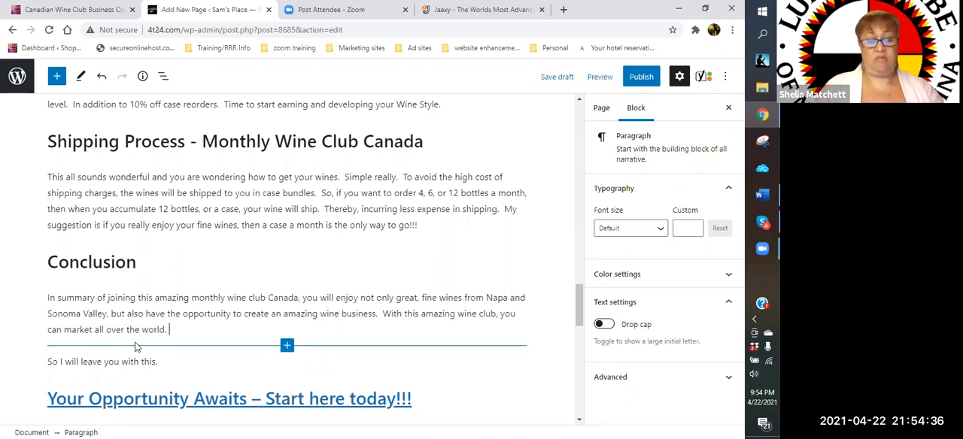
key("BackSpace")
key("BackSpace")
type(" and shi")
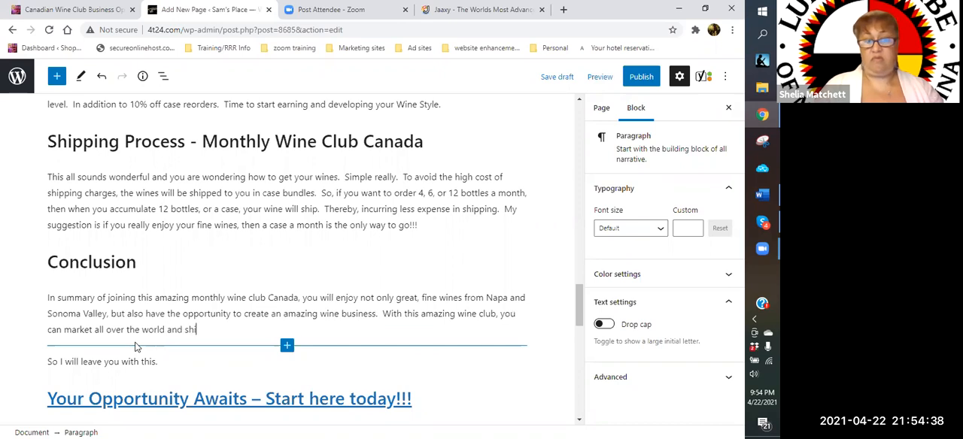
type("pping is a")
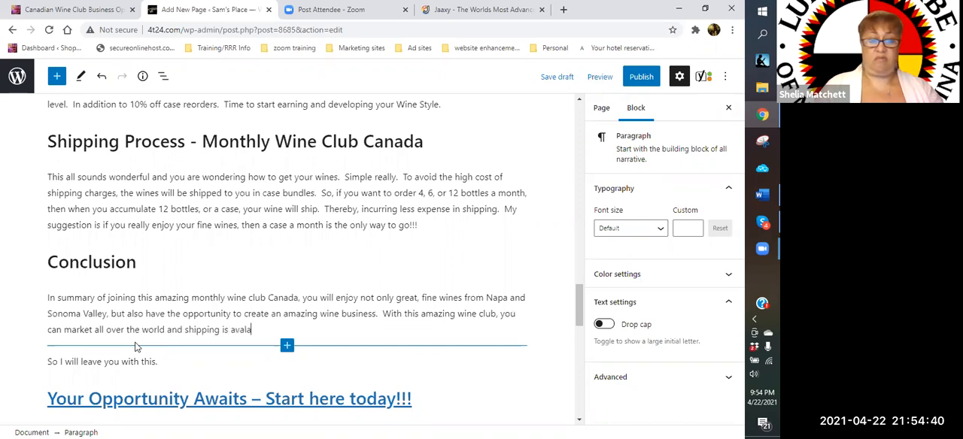
type("vailable in")
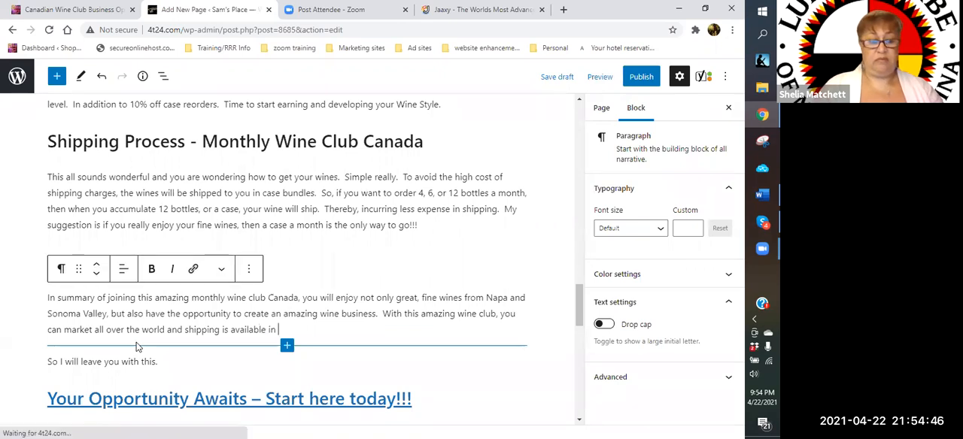
- Extend the second Conclusion sentence with "and shipping is available in USA"
type("USA<")
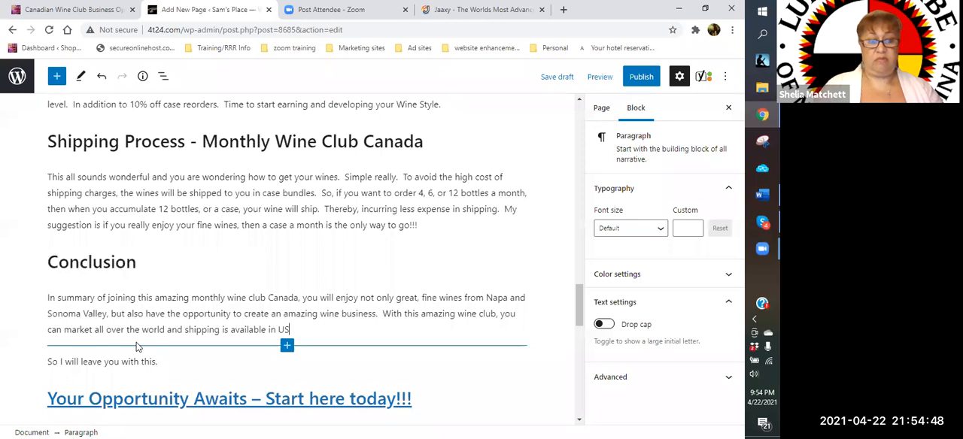
key("BackSpace")
key("BackSpace")
- Complete the list of shipping destinations with ", Spain, Italy, Europe, France, UK, Germany and soon coming to Australia"
type(", Spain, Italy, Europe, France, UK, ")
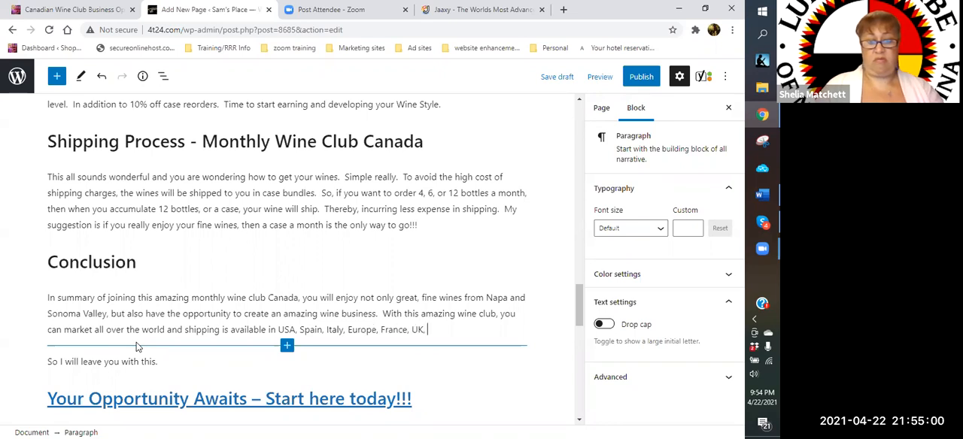
type("Germany and")
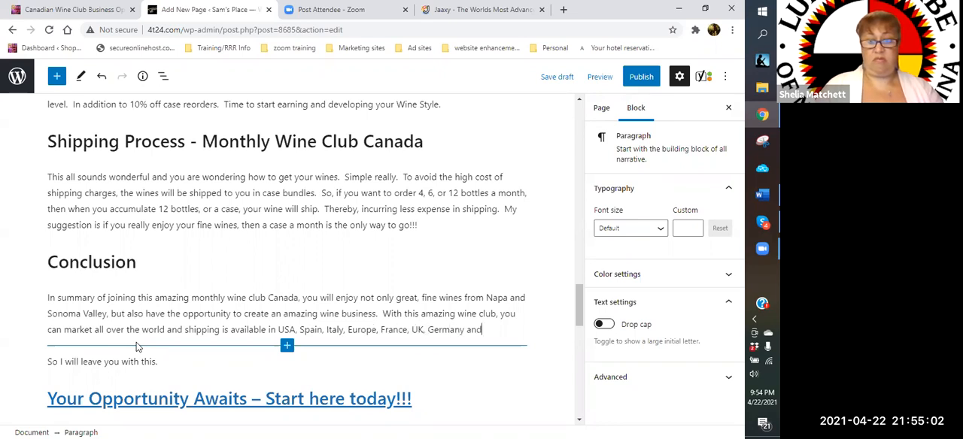
type(" soon comin")
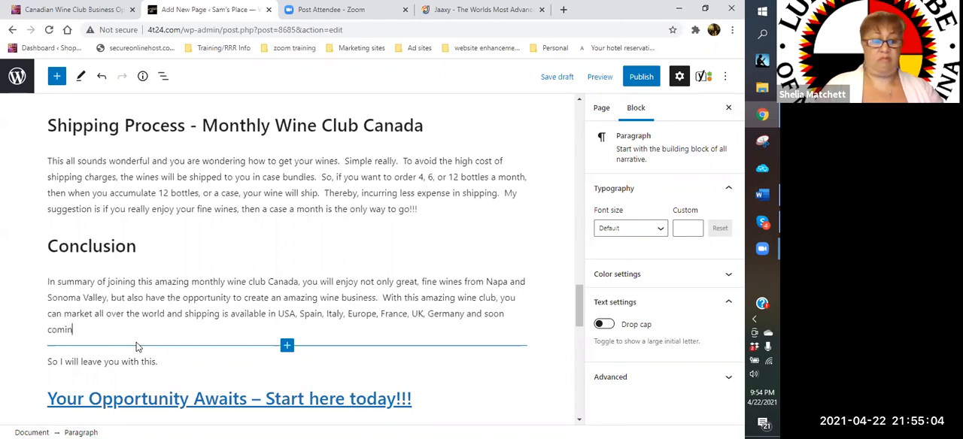
type("g to Austr")
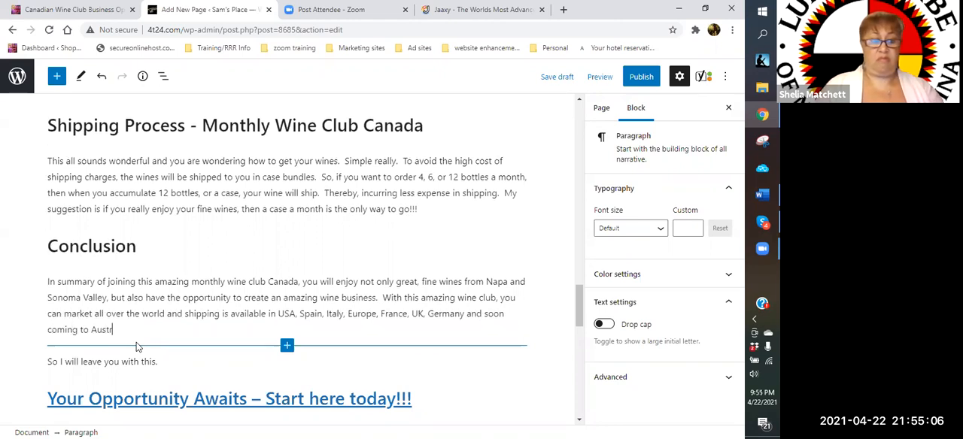
type("alia.  So")
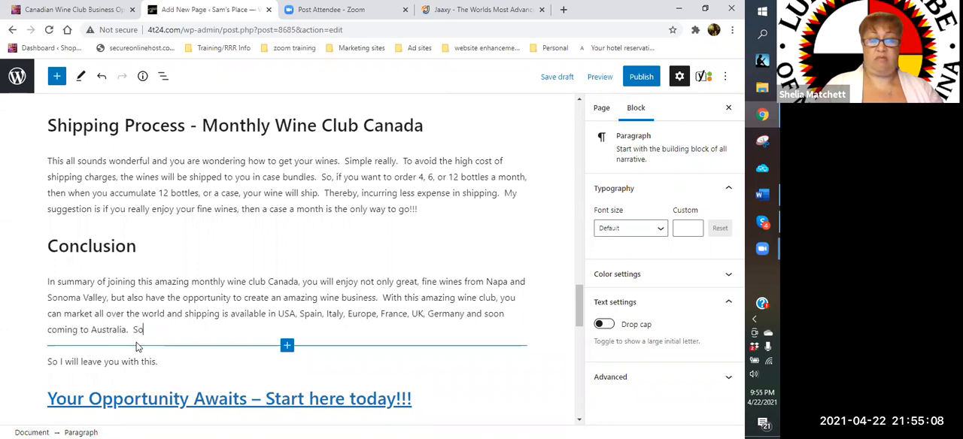
type(", you ")
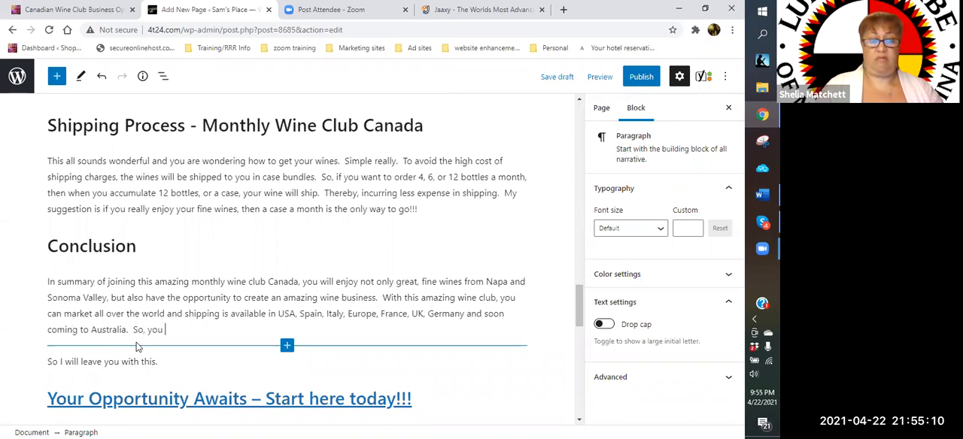
type("can bui")
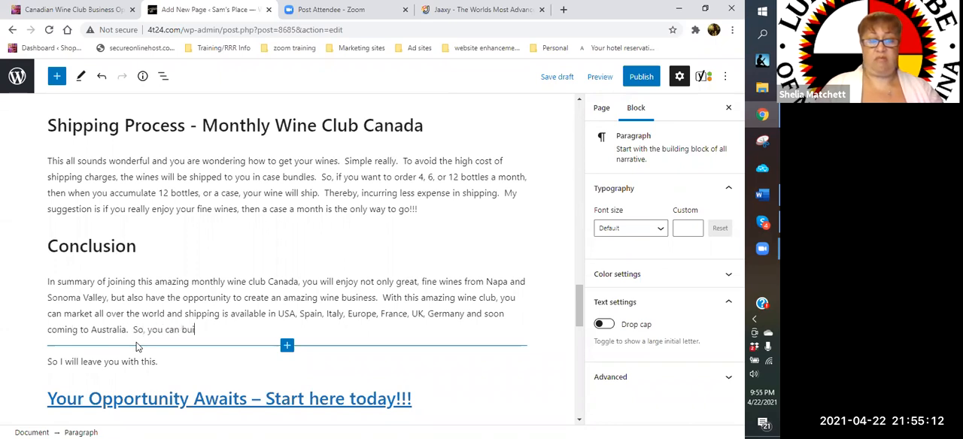
type("ld a wor")
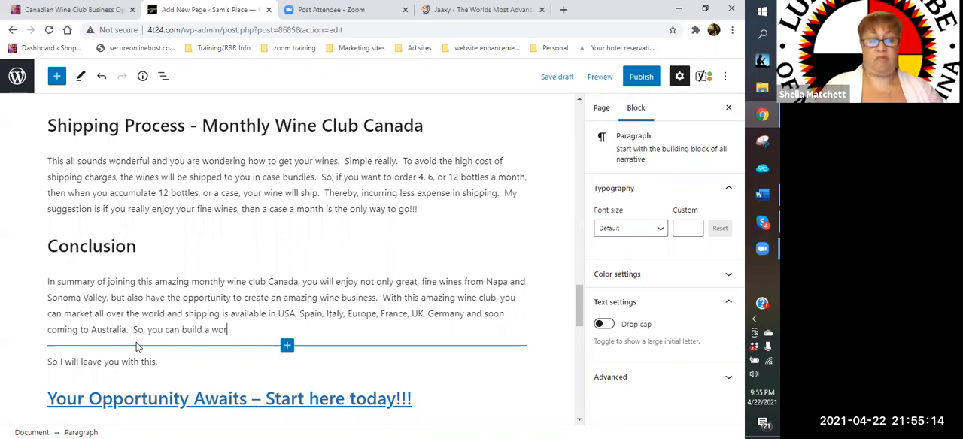
type("ld renowe")
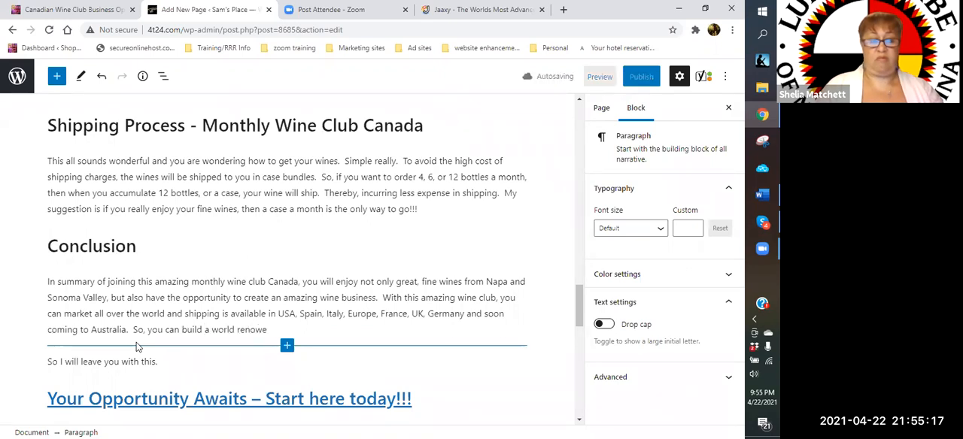
- Add a third sentence to the Conclusion paragraph starting "So, you can build a world renowned business with"
key("BackSpace")
type("ned ")
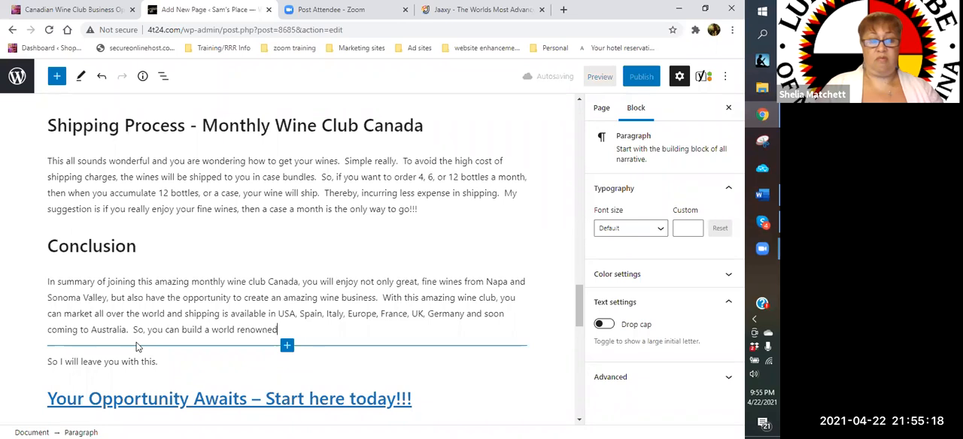
type("business")
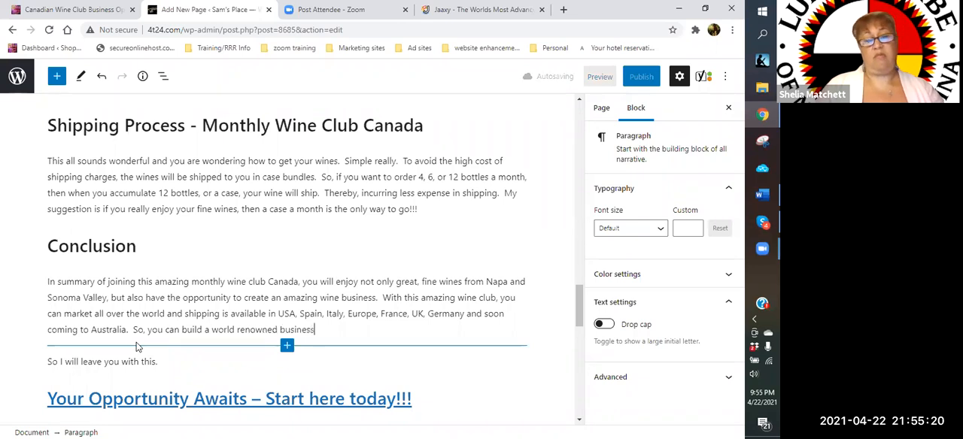
type(" with the ")
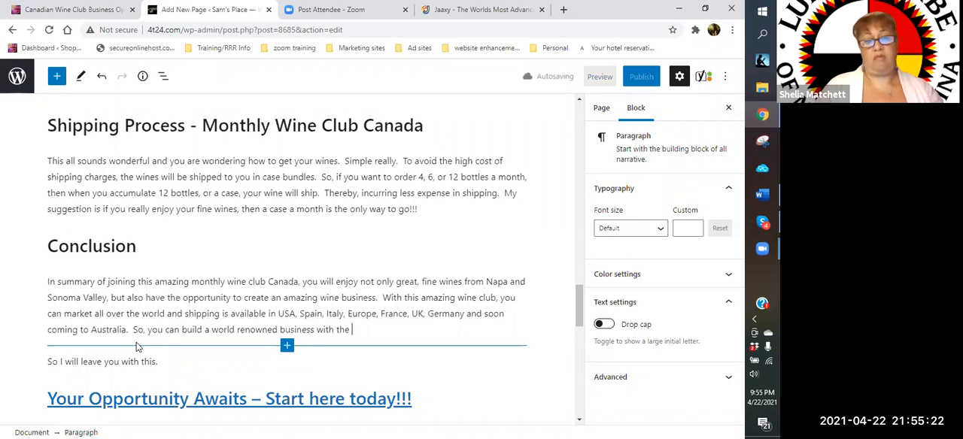
type("famous ")
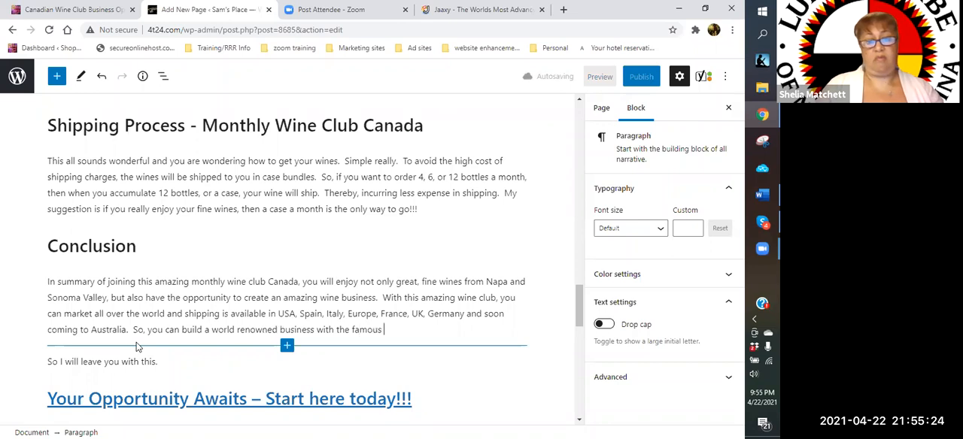
type("Napa and Sonoma ")
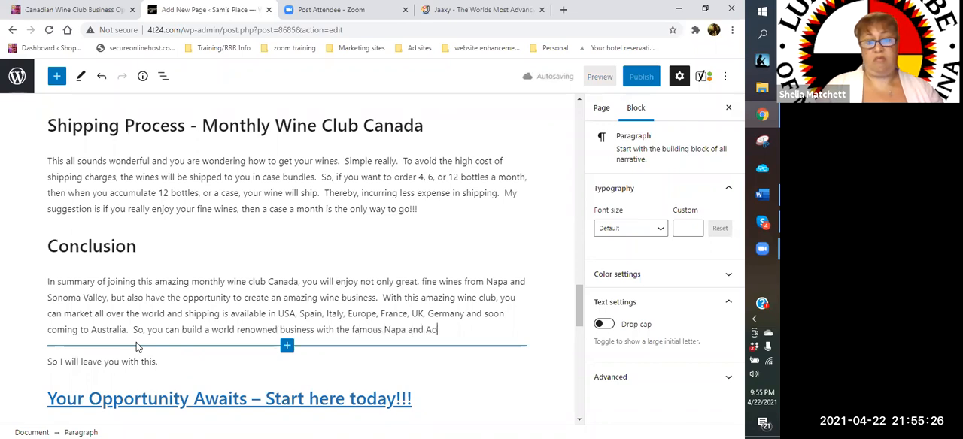
type("Valley regional")
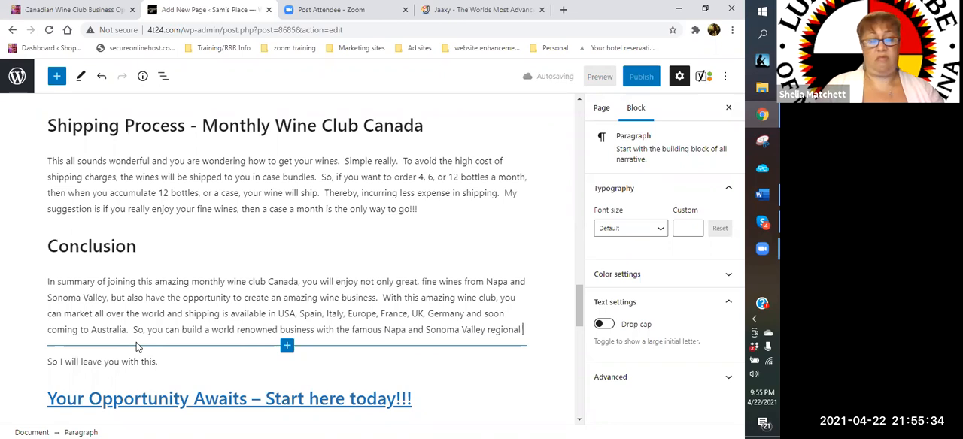
type(" wines.")
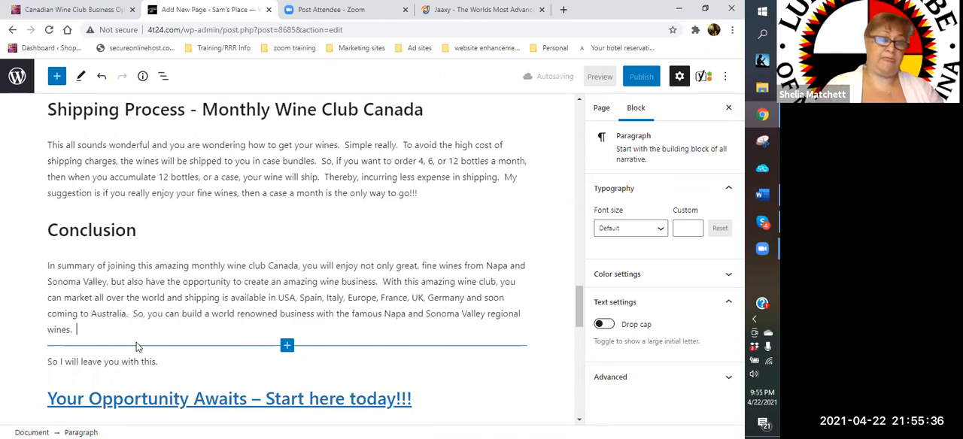
- Start a new paragraph below the Conclusion text reading "So now the ball is in your court."
key("Return")
type("So now the ball is in your cou")
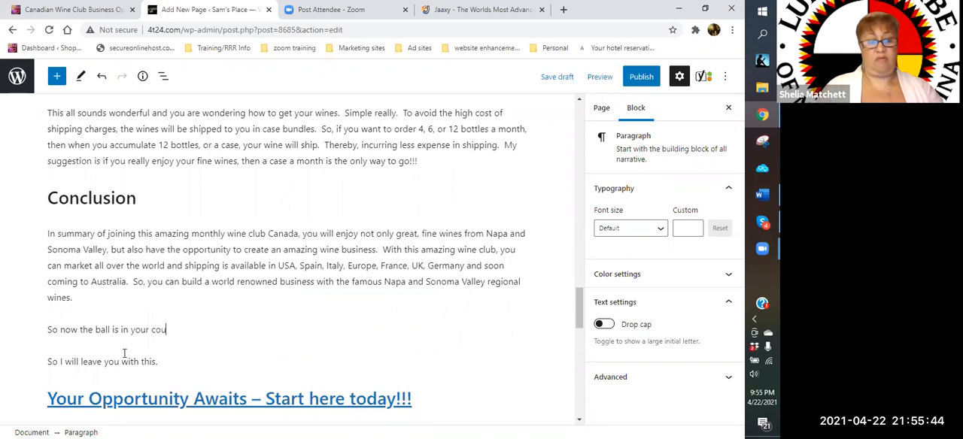
type("rt.  Time to ")
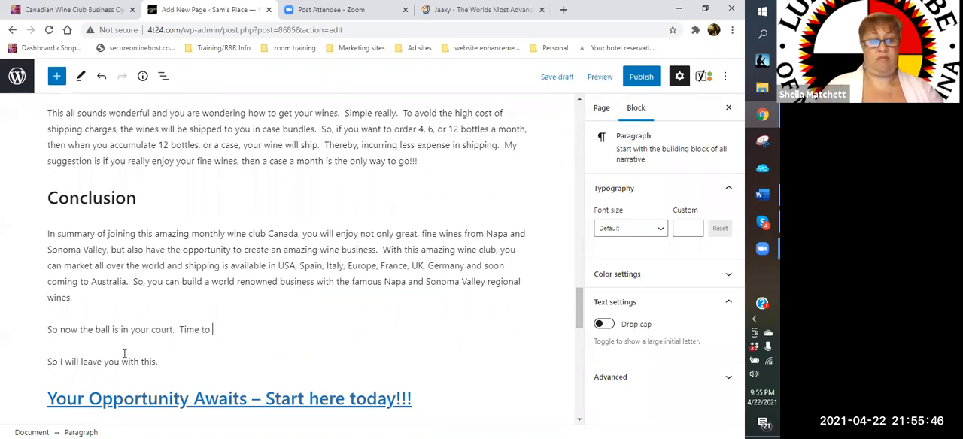
type("think of all the amazing and wonderful opportunies")
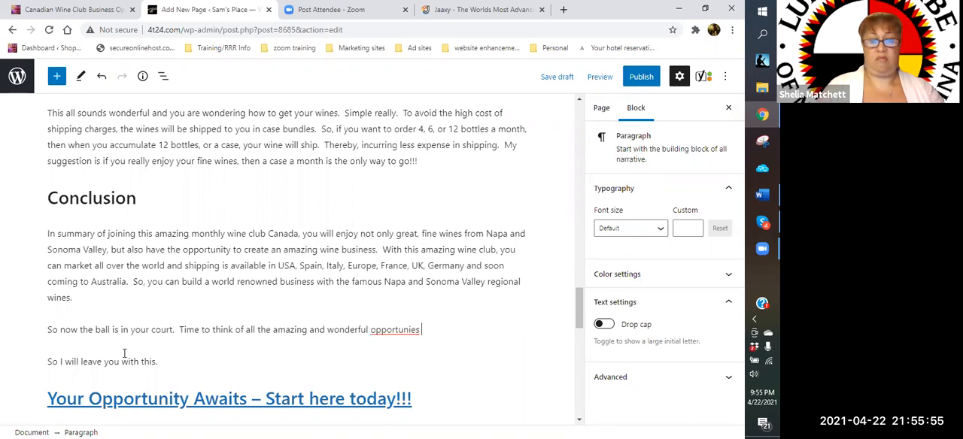
- Continue the new paragraph with "Time to think of all the amazing and wonderful opportunities this great"
key("BackSpace")
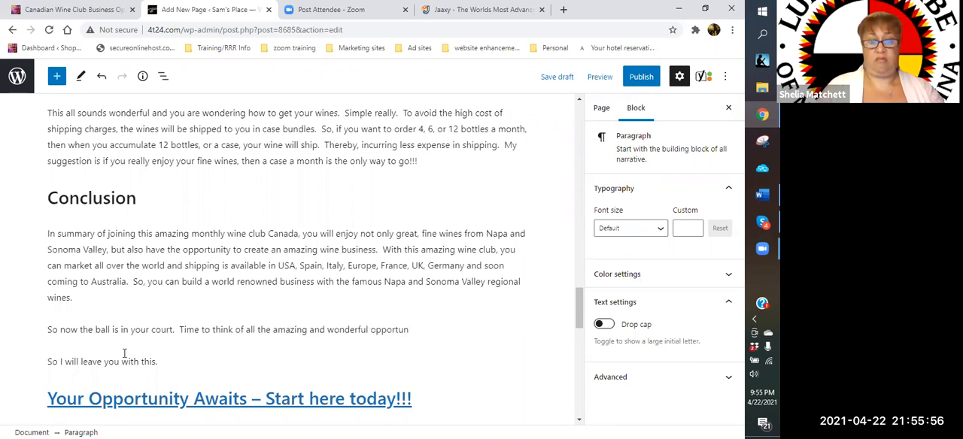
type("ities this great")
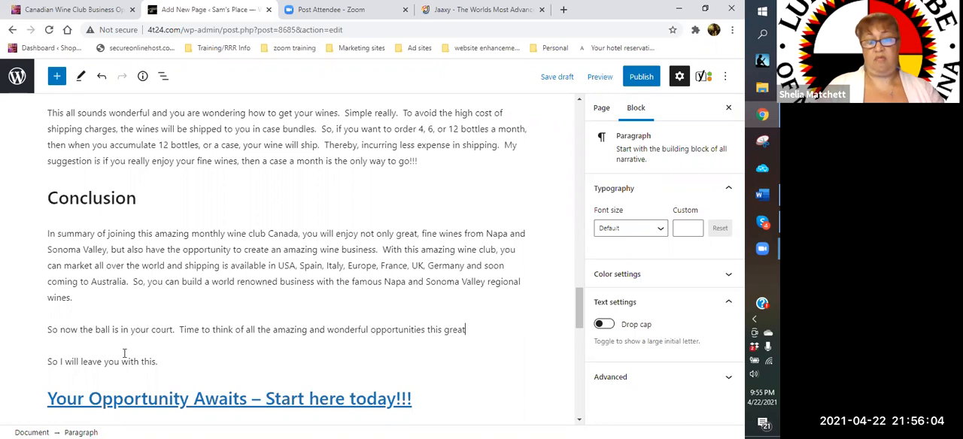
type(" Mon")
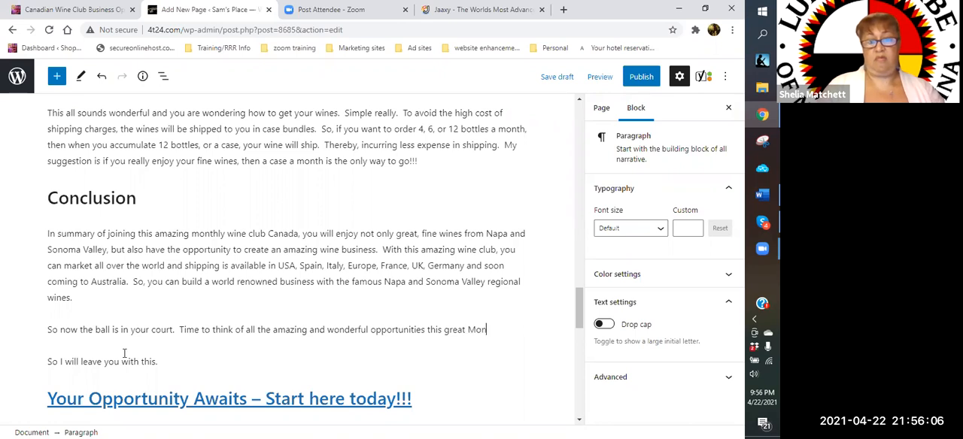
type("thly Wine")
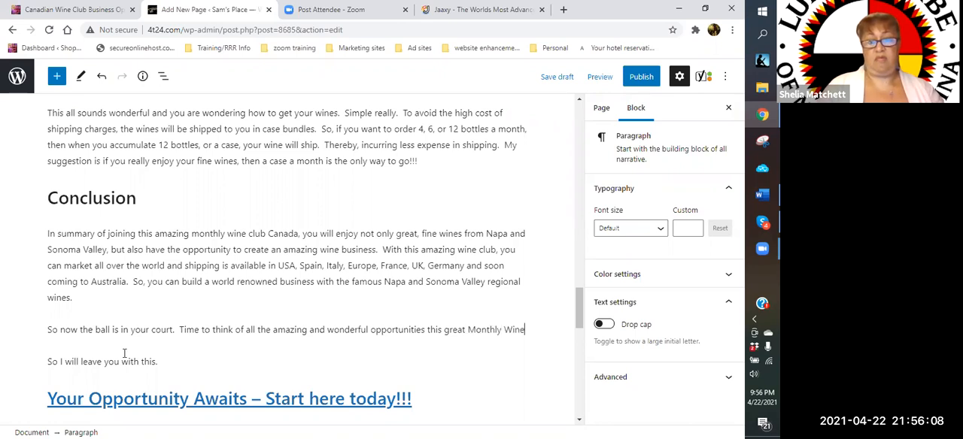
type(" Club Canada")
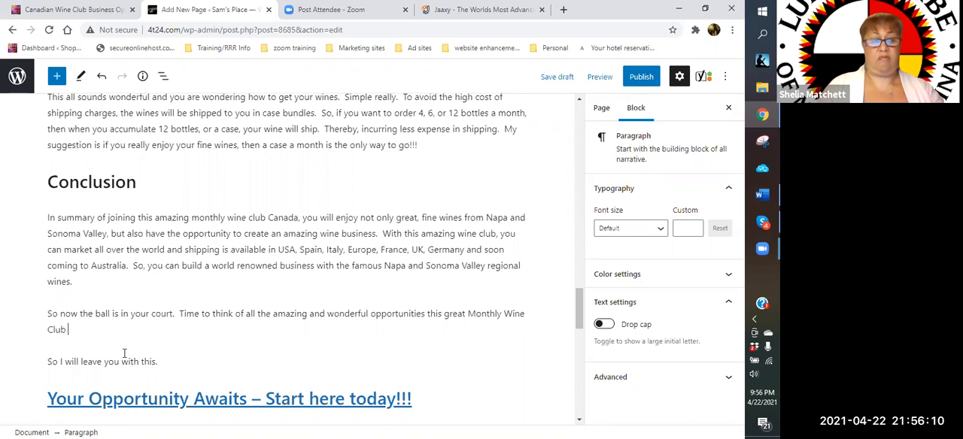
- Finish the opportunities sentence with "Monthly Wine Club Canada and afford you."
type("afford you.")
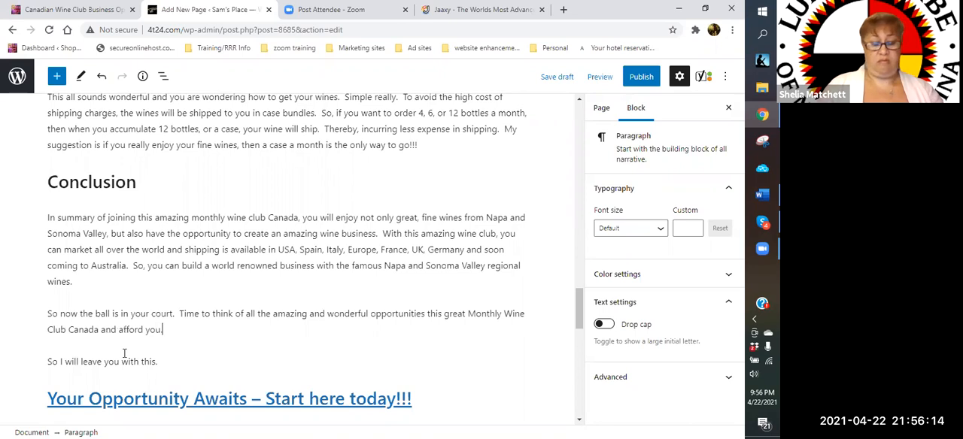
type("  Jump on")
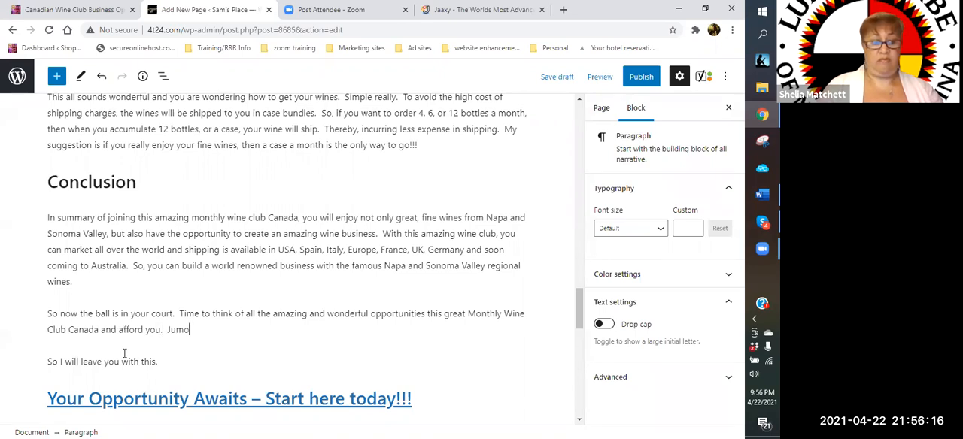
type(" board and buid!")
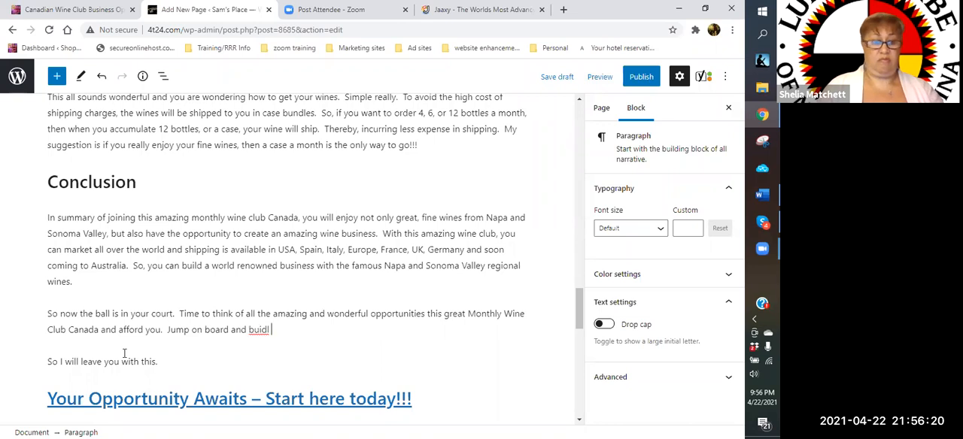
- Add the sentence "Jump on board and build and grow with us." to the second Conclusion paragraph
key("BackSpace")
key("BackSpace")
key("BackSpace")
key("BackSpace")
type("ld and grow with us.  We even help you with mark")
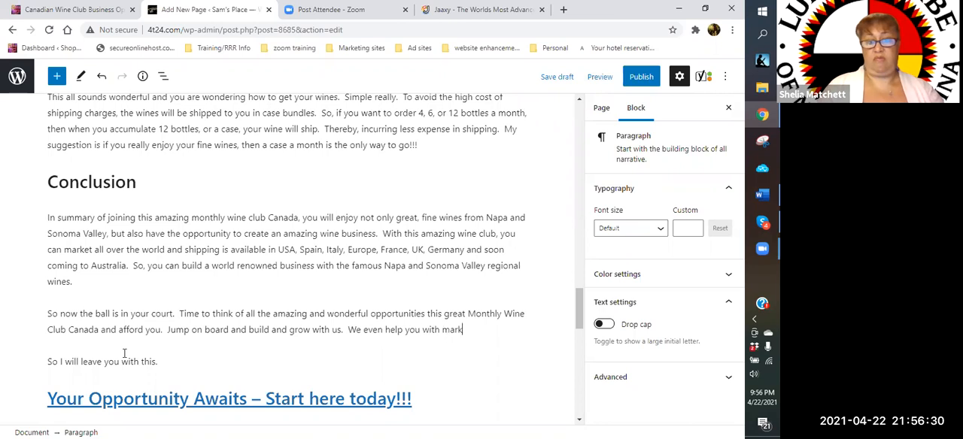
type("eting and teach")
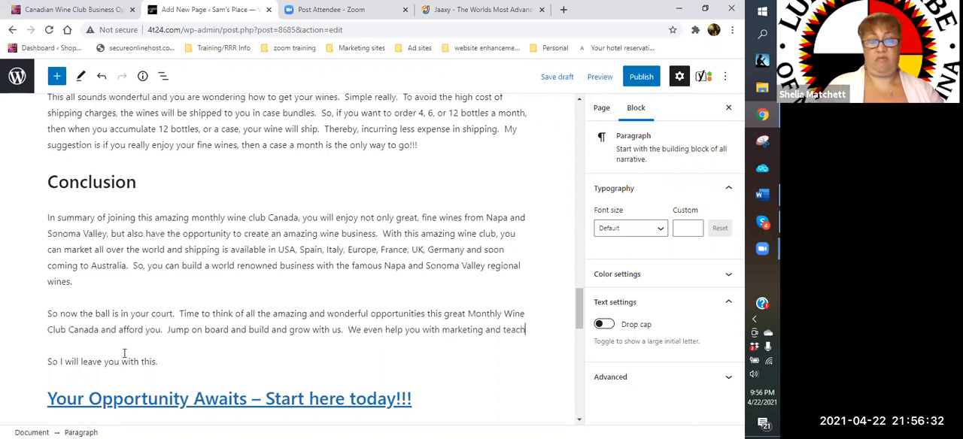
type(" you who")
- Complete the marketing sentence with "you how to grow your wine club business."
key("BackSpace")
key("BackSpace")
key("BackSpace")
type("how to grow your wine club bu")
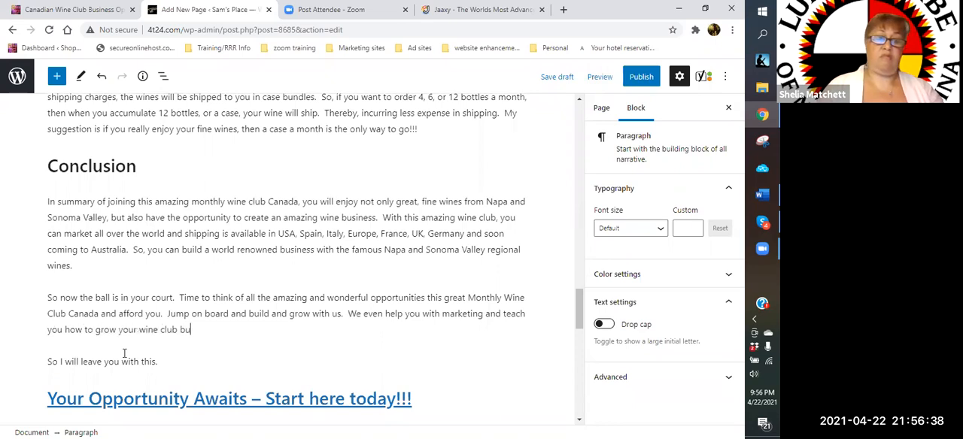
type("siness.  ")
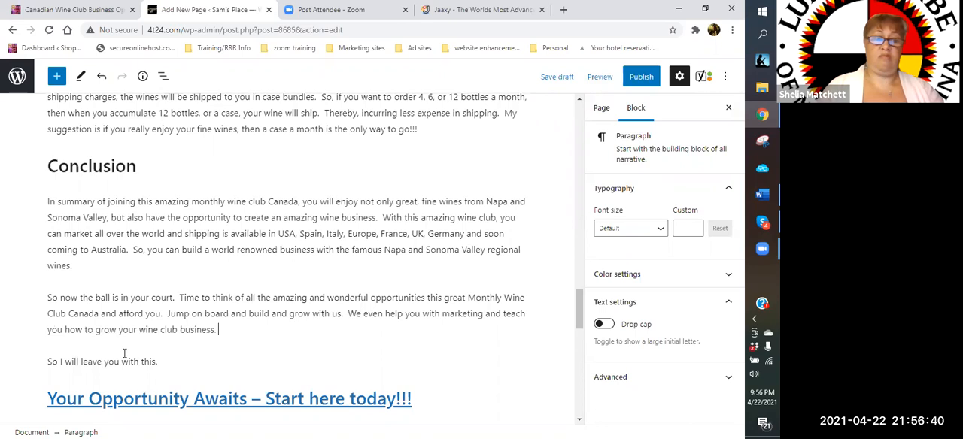
type("The choice is yours.  ")
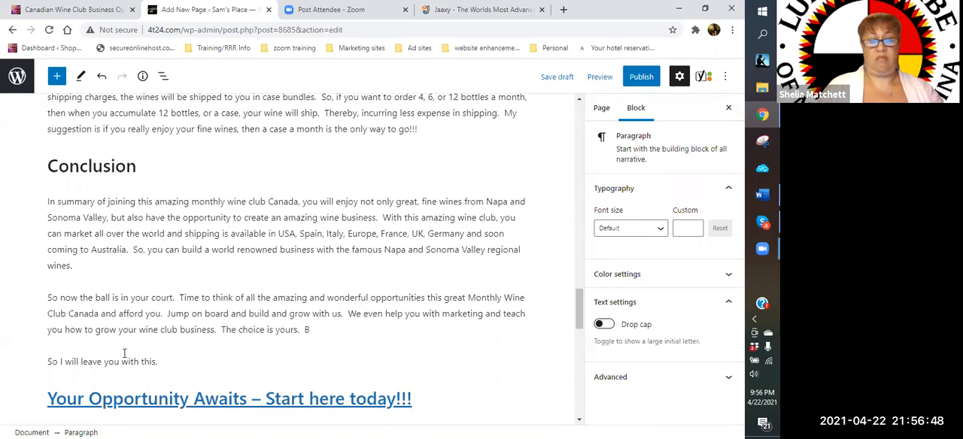
type("Make an educational decision and ")
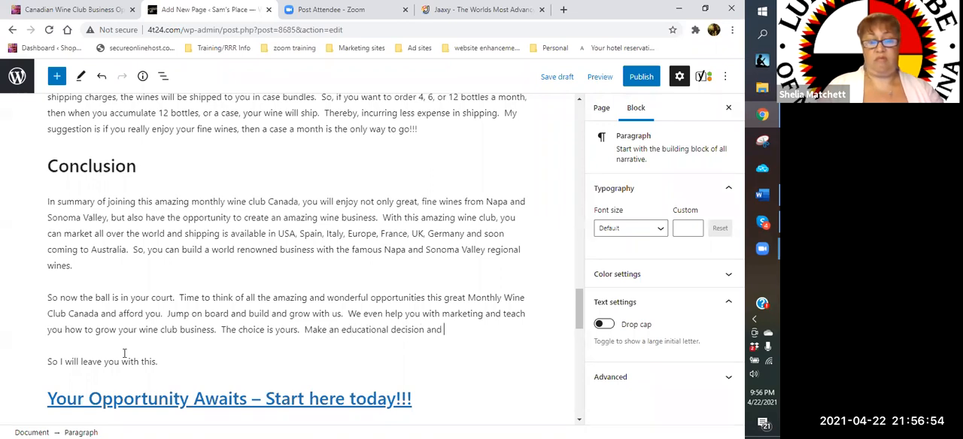
type("choose the bestp")
- Complete the decision sentence with "choose the best plan that suits your needs."
key("BackSpace")
type("plan that sou")
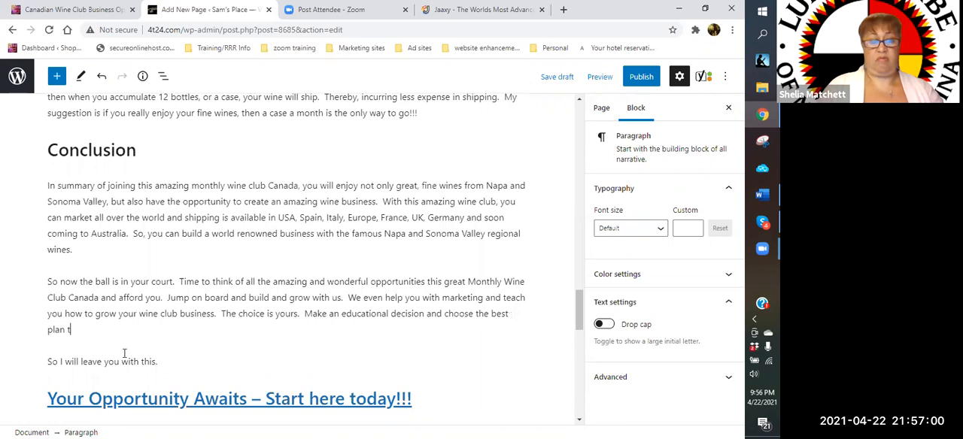
key("BackSpace")
key("BackSpace")
type("u")
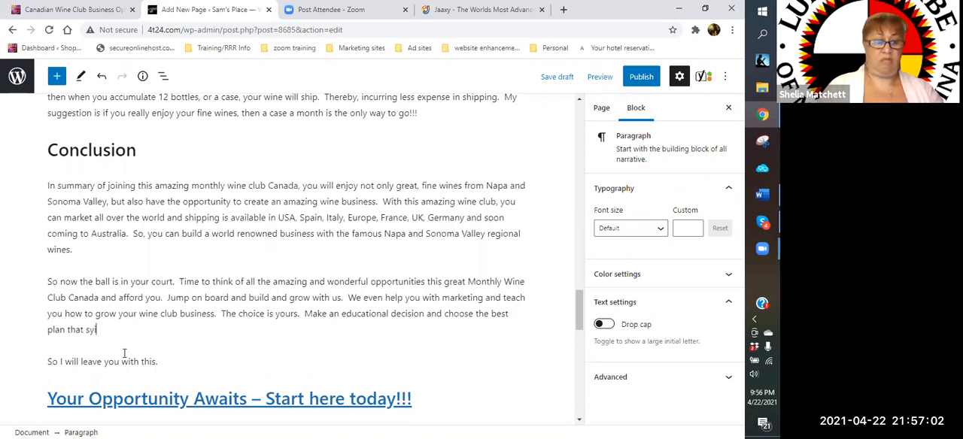
type("its your needs.  We are wa")
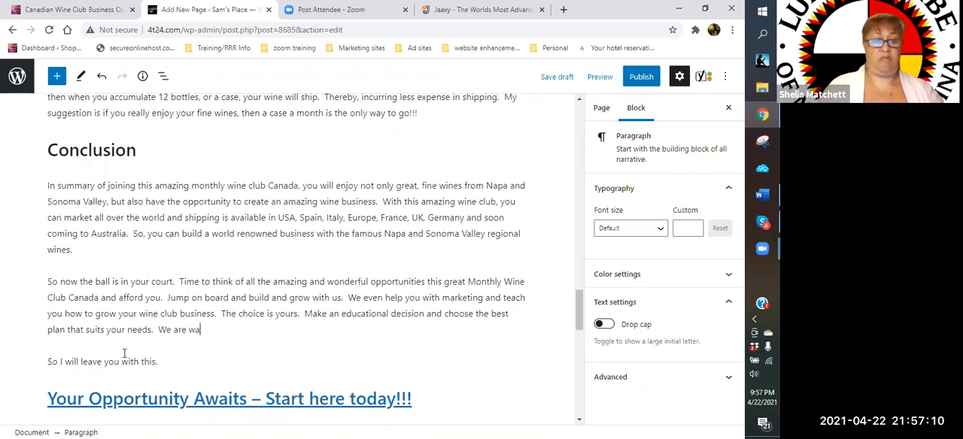
type("iting for you!!!")
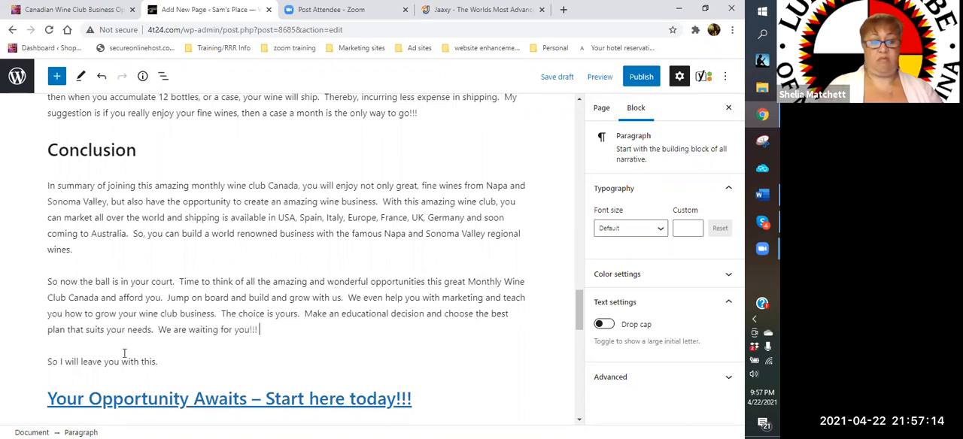
type(" JO")
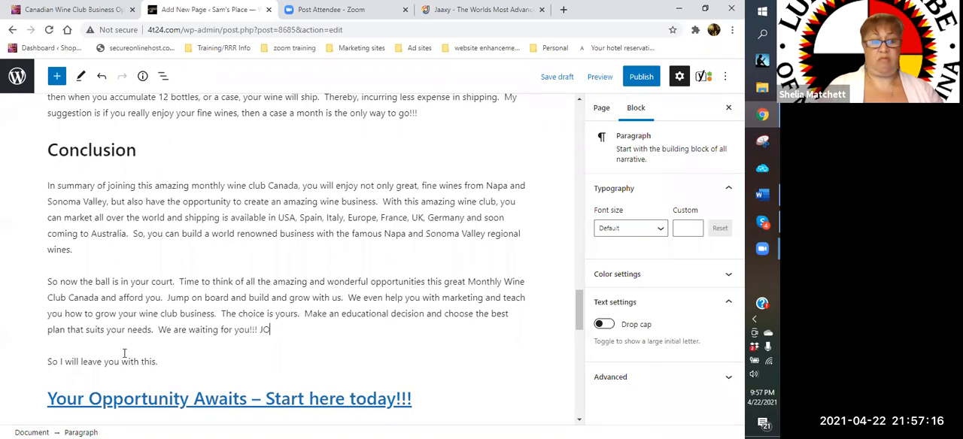
- End the second Conclusion paragraph with "We are waiting for you!!!" and remove any stray characters after it
key("BackSpace")
key("BackSpace")
key("BackSpace")
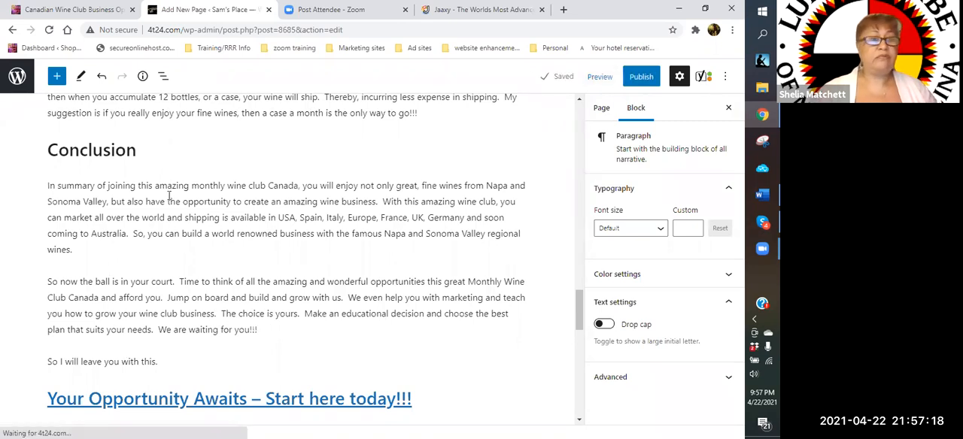
- Remove the paragraph "So I will leave you with this." below the Conclusion text
scroll(148, 187, "down", 2)
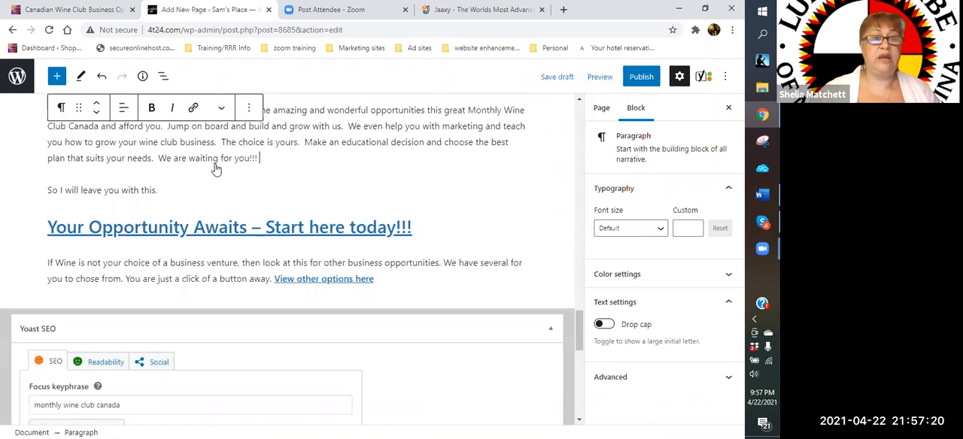
left_click(156, 191)
left_click(248, 163)
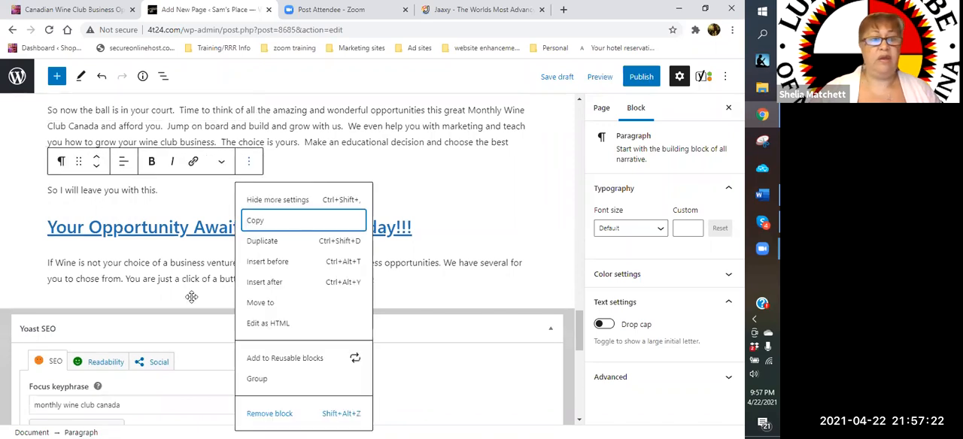
left_click(292, 409)
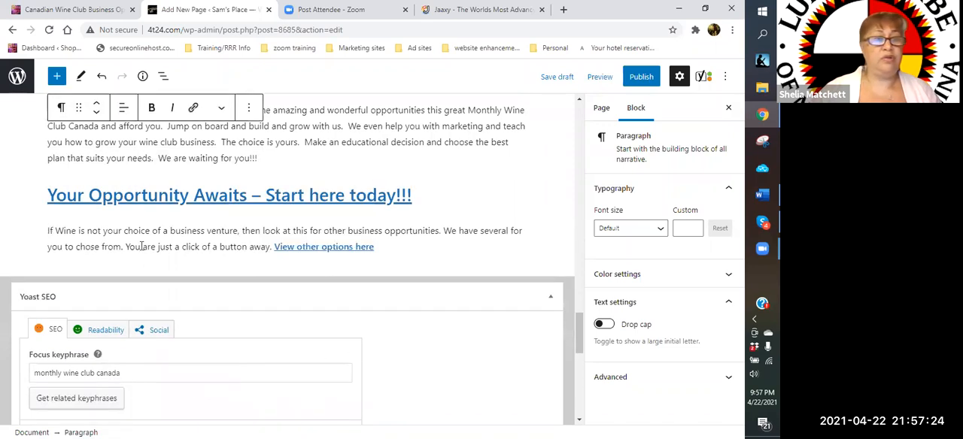
- Remove the closing paragraph about other business opportunities, including its "View other options here" link
triple_click(369, 250)
left_click(377, 247)
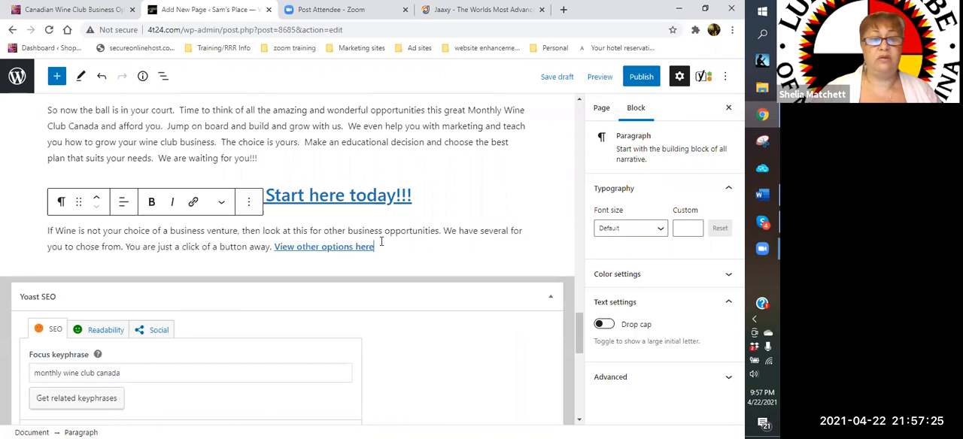
left_click(247, 203)
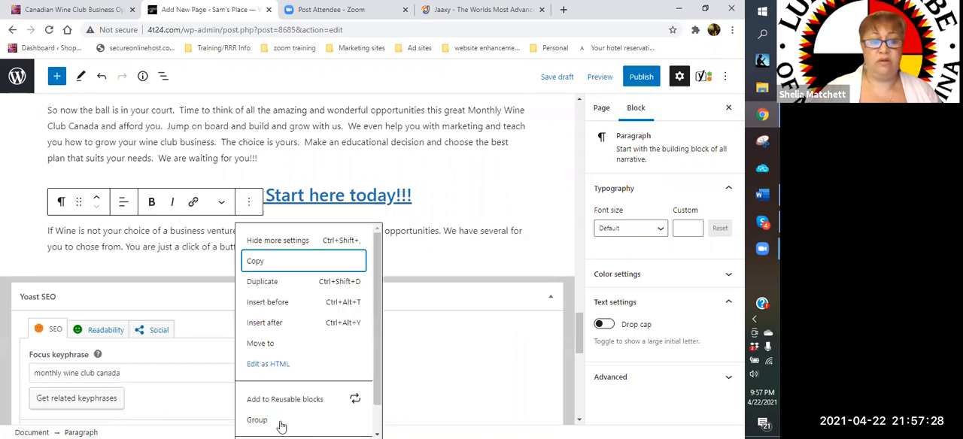
scroll(287, 426, "down", 1)
left_click(286, 425)
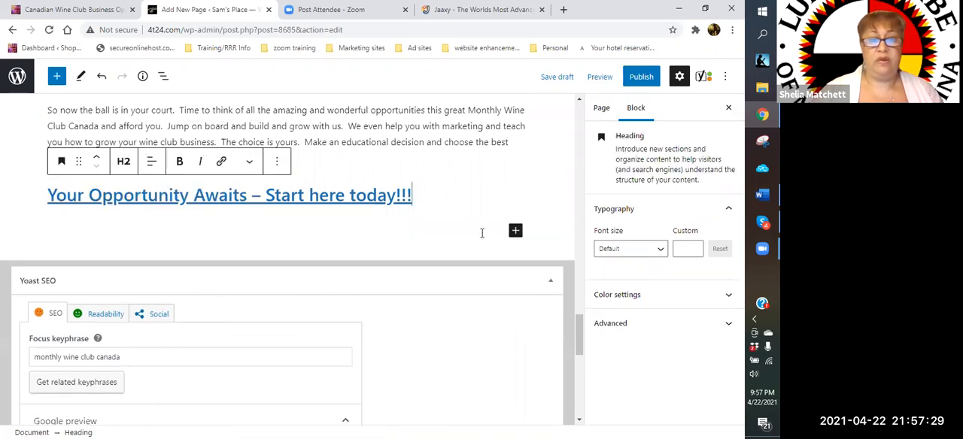
- Center the heading "Your Opportunity Awaits – Start here today!!!"
left_click(151, 165)
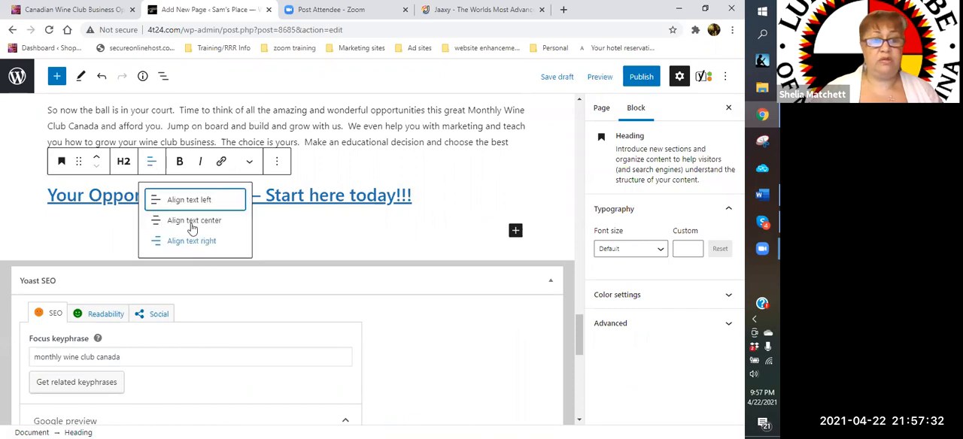
left_click(188, 223)
left_click(481, 194)
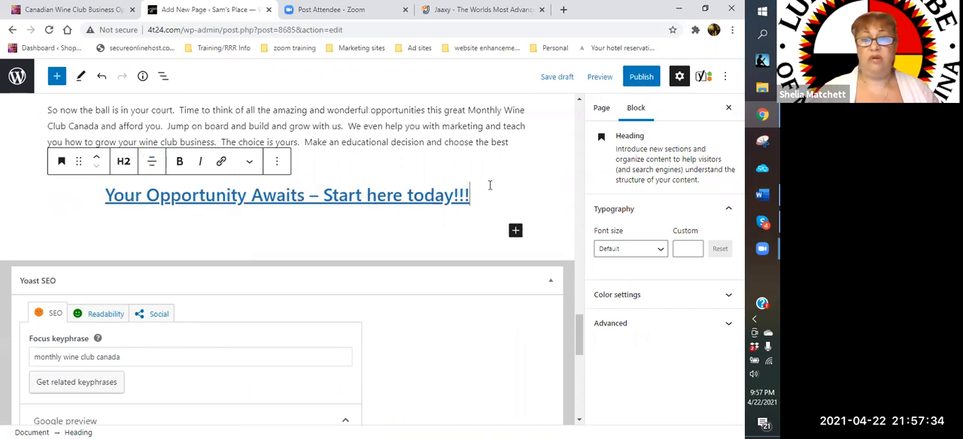
- Save the current state of the page as a draft
scroll(474, 203, "up", 5)
scroll(452, 215, "up", 5)
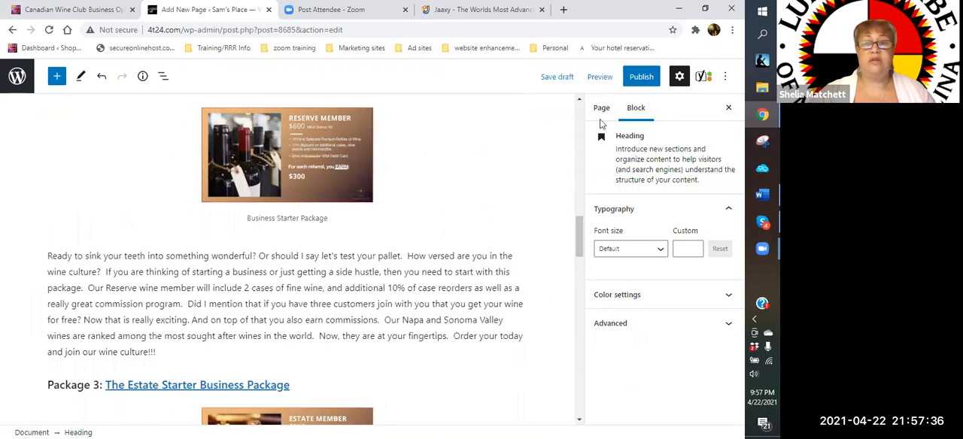
scroll(595, 87, "up", 7)
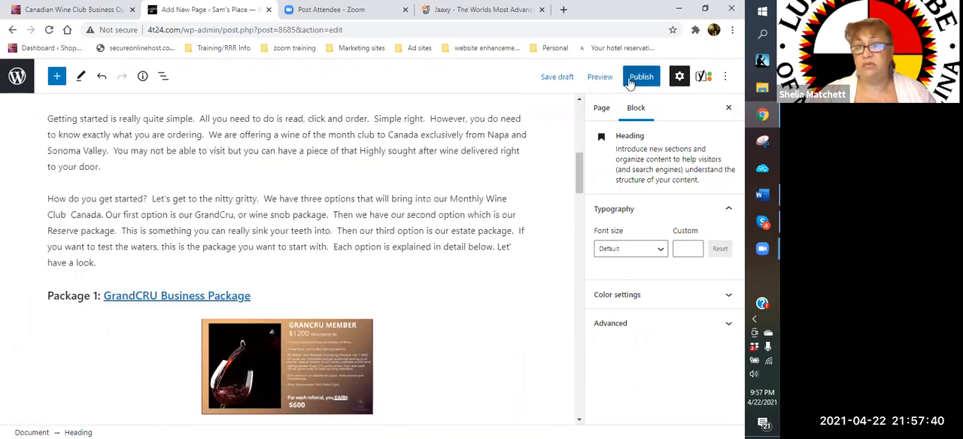
left_click(565, 76)
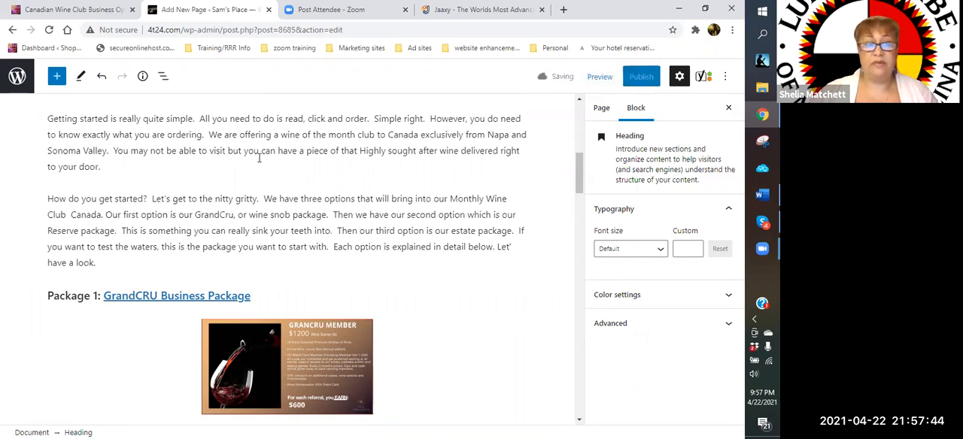
- Copy the link address behind "GrandCRU Business Package" in the Package 1 heading
scroll(259, 158, "up", 3)
scroll(253, 183, "down", 1)
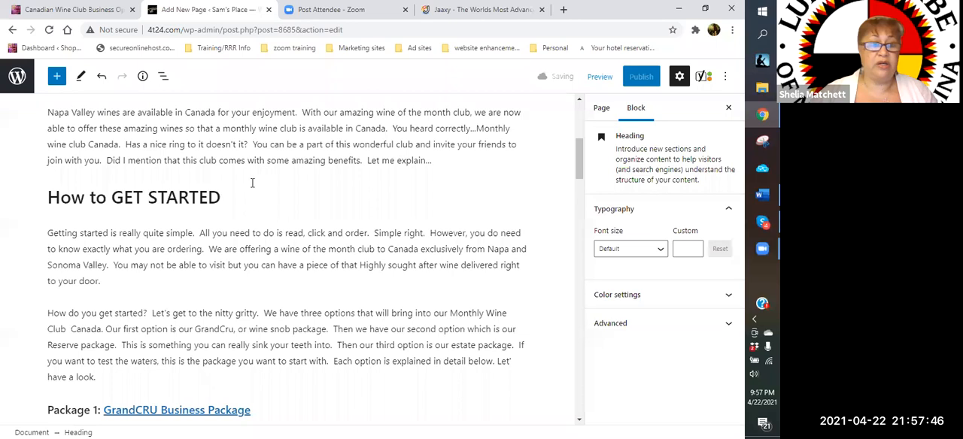
scroll(252, 182, "down", 3)
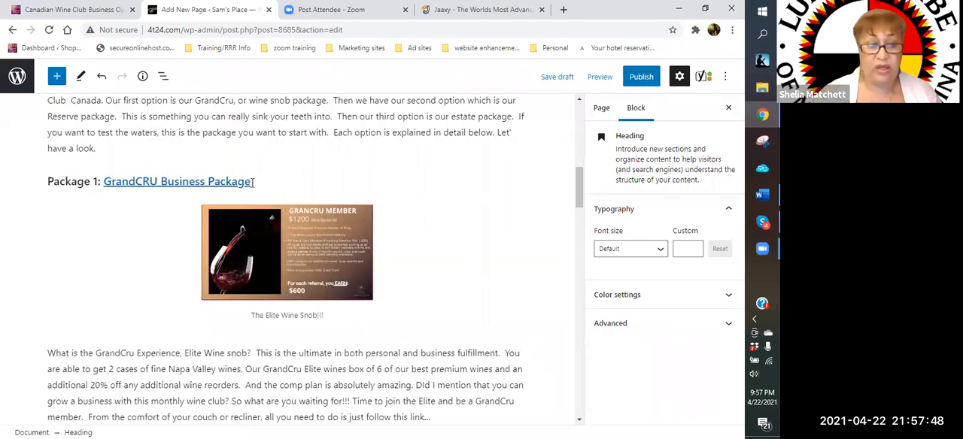
left_click(190, 181)
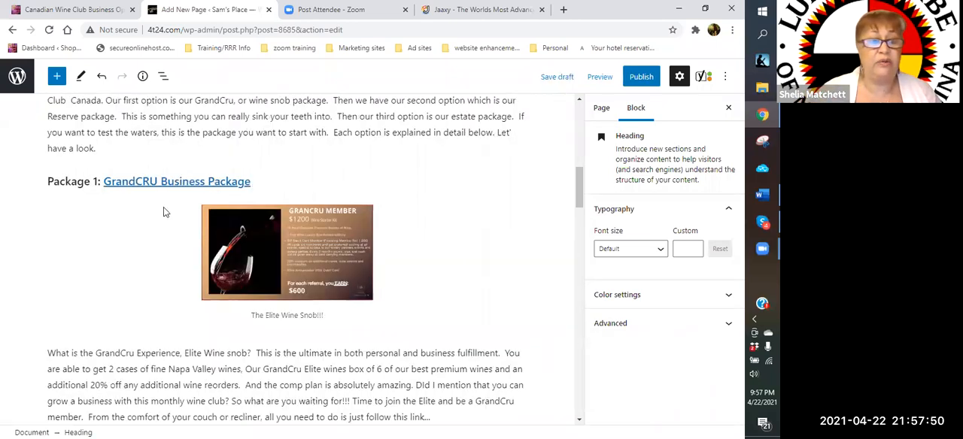
right_click(141, 217)
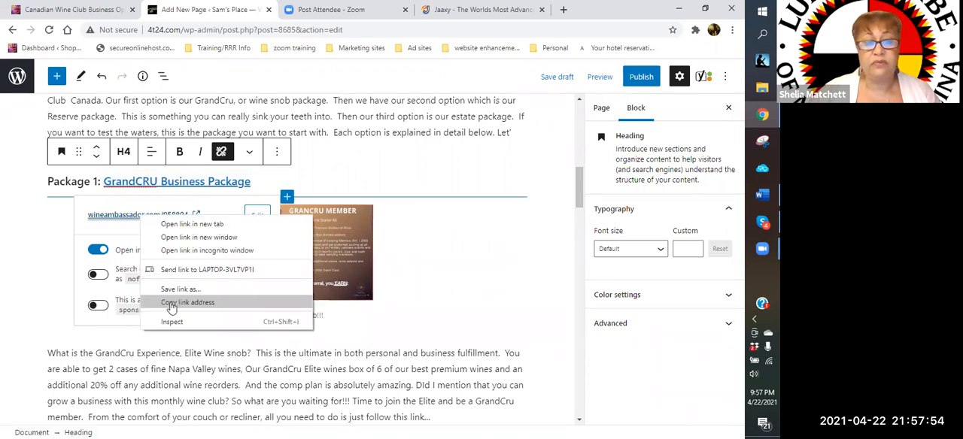
left_click(173, 304)
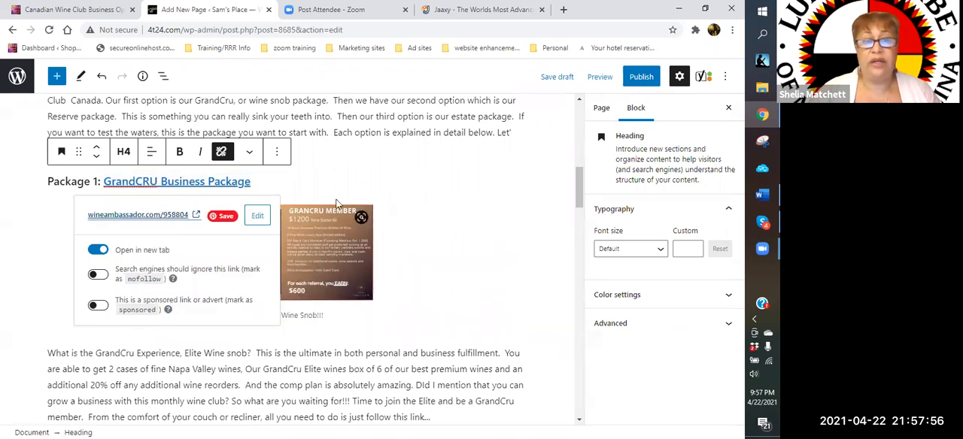
- Link "join the club today!!" in the opening paragraph to the copied wineambassador.com address, opening in a new tab
scroll(373, 171, "up", 8)
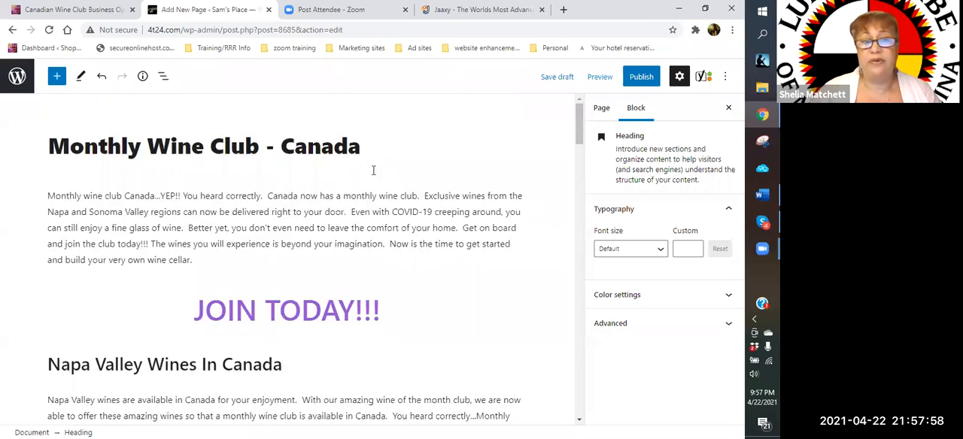
left_click(184, 199)
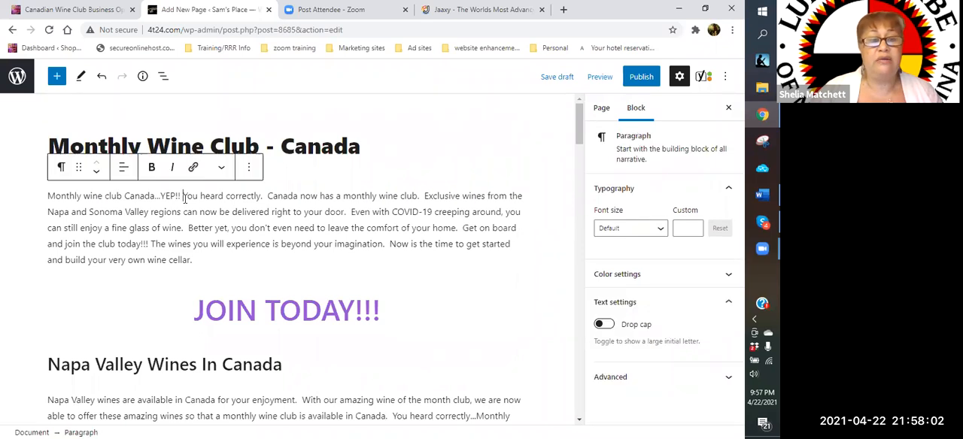
left_click_drag(183, 198, 242, 198)
left_click(385, 244)
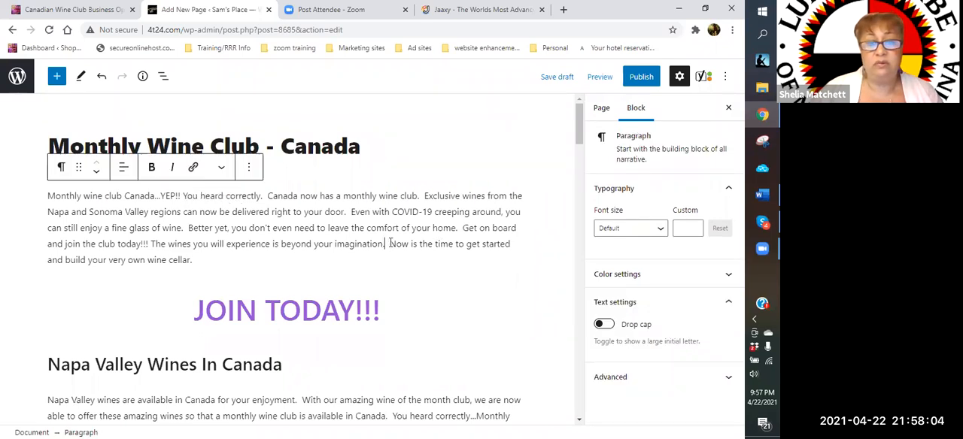
left_click_drag(389, 249, 395, 250)
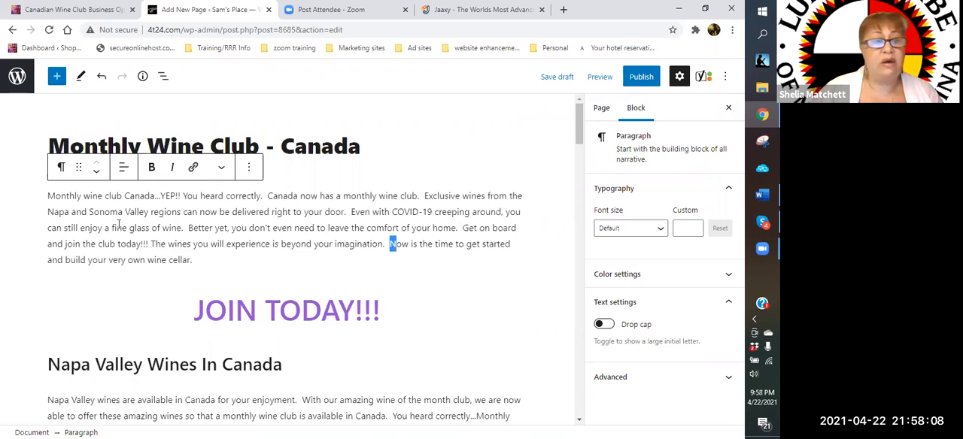
left_click_drag(64, 245, 143, 245)
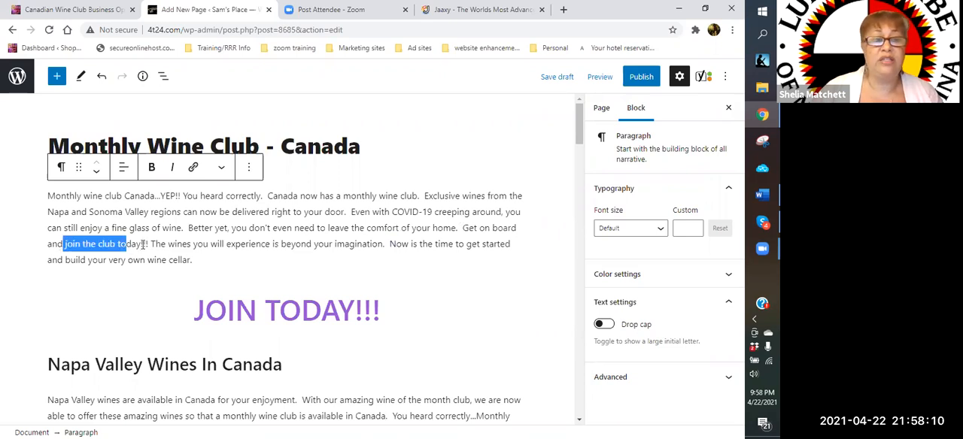
left_click(193, 167)
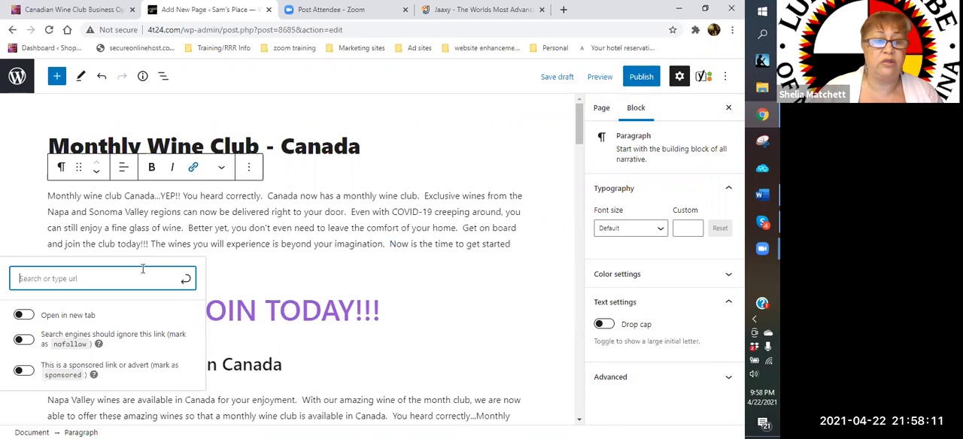
right_click(88, 278)
left_click(105, 171)
left_click(24, 351)
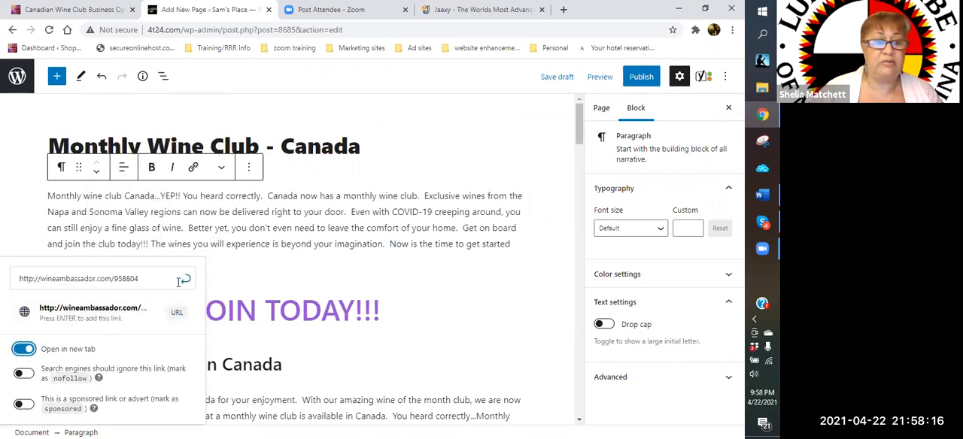
left_click(182, 280)
- Make the "join the club today" link in the opening paragraph bold and color its text red
left_click_drag(64, 244, 146, 247)
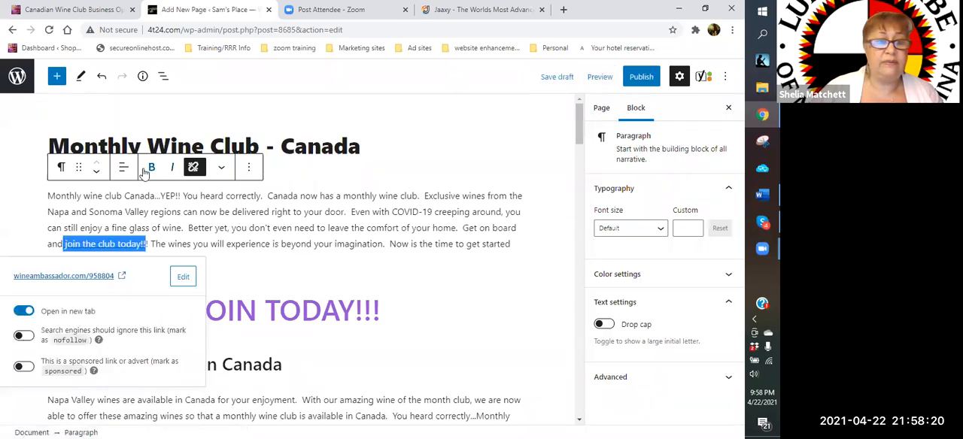
left_click(215, 256)
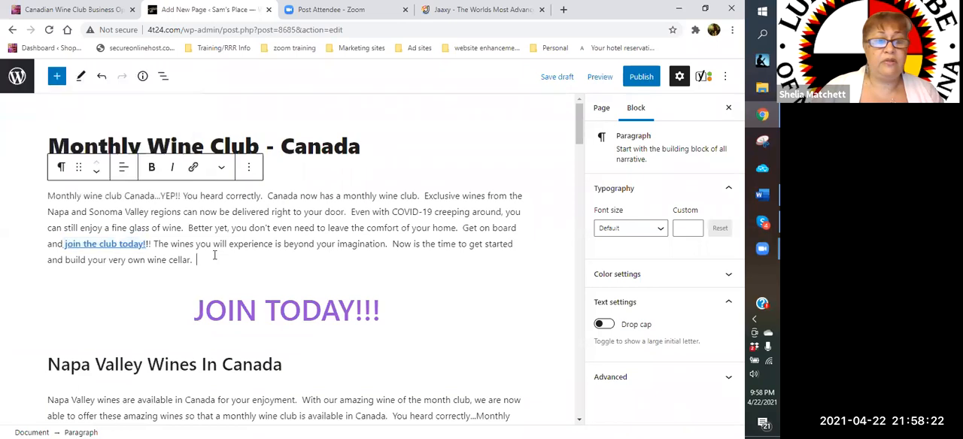
left_click(64, 244)
left_click_drag(102, 245, 145, 245)
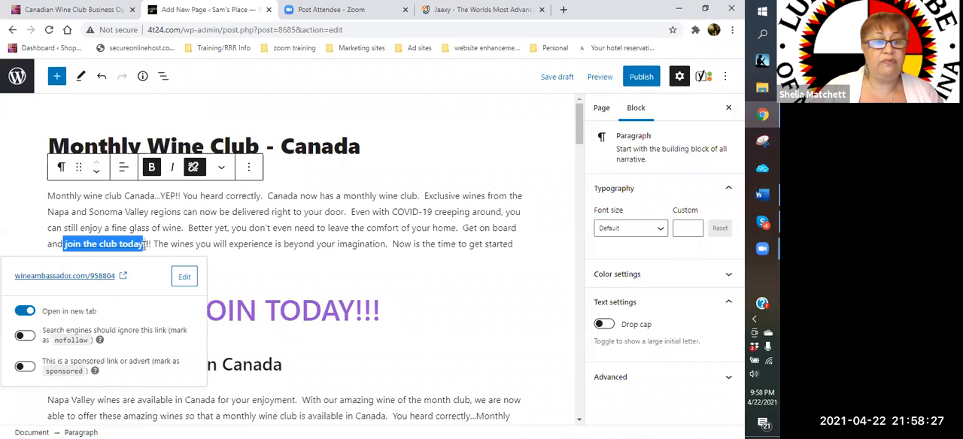
left_click(222, 168)
left_click(244, 328)
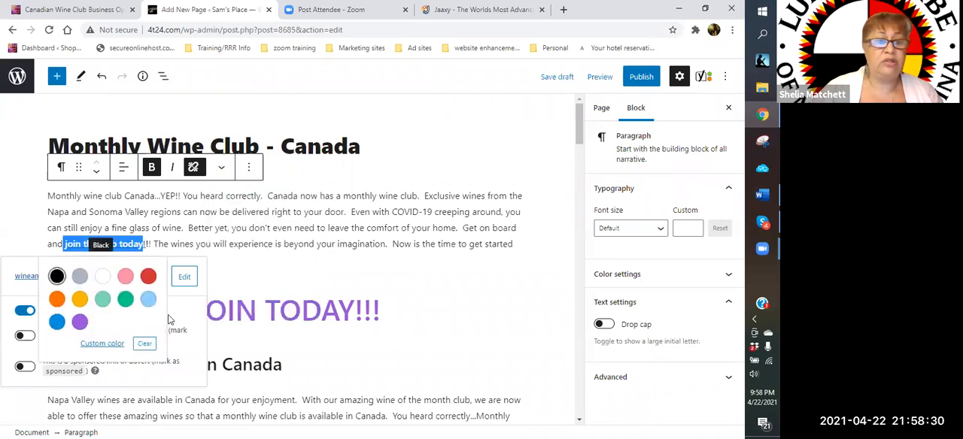
left_click(148, 276)
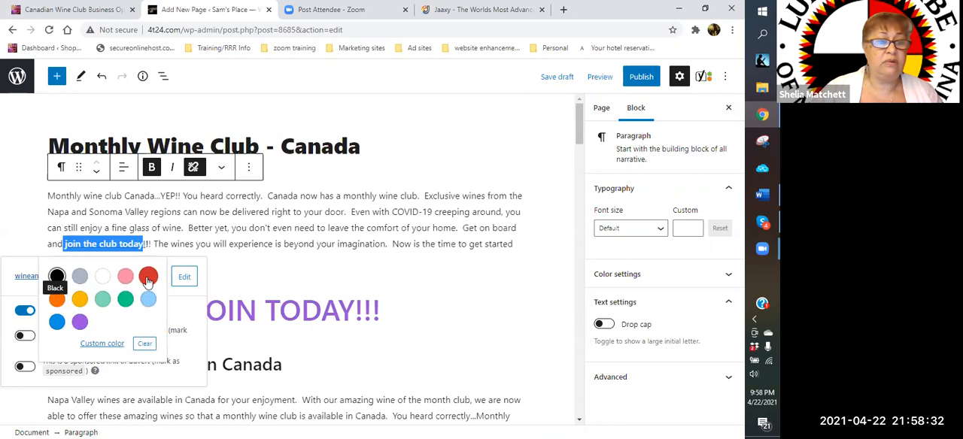
left_click(250, 265)
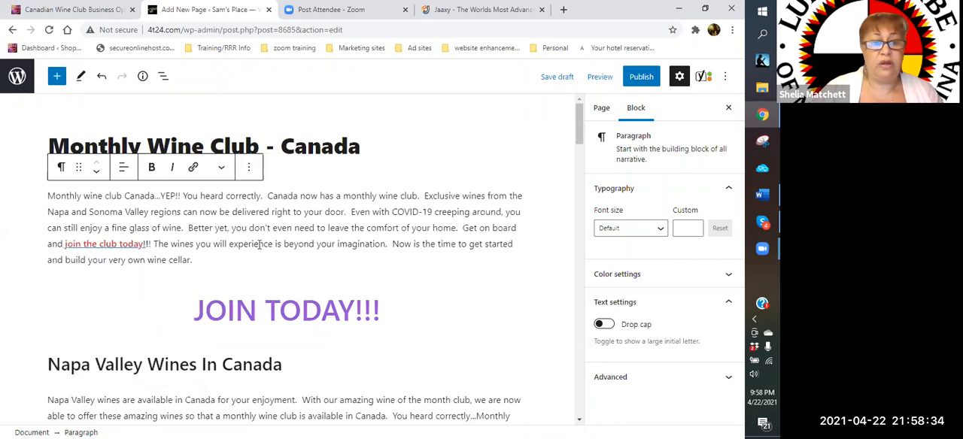
- Link the large "JOIN TODAY!!!" text to the copied wineambassador.com address, opening in a new tab
scroll(225, 226, "down", 2)
triple_click(412, 198)
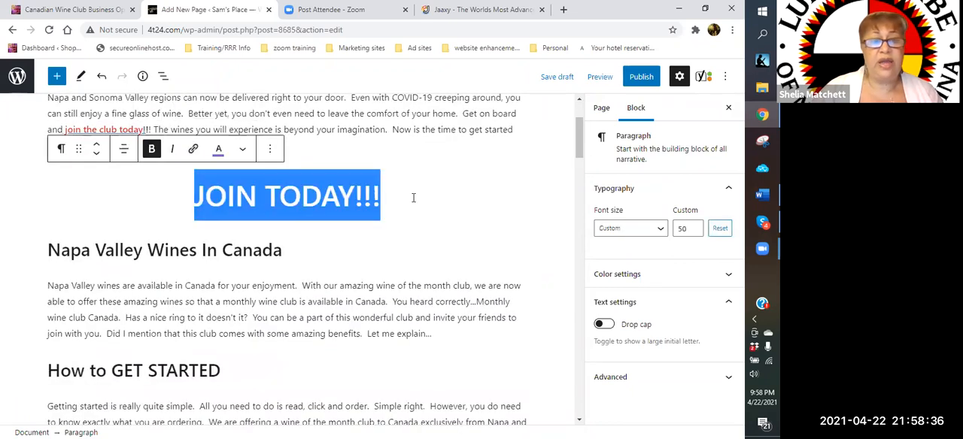
left_click(191, 149)
right_click(214, 242)
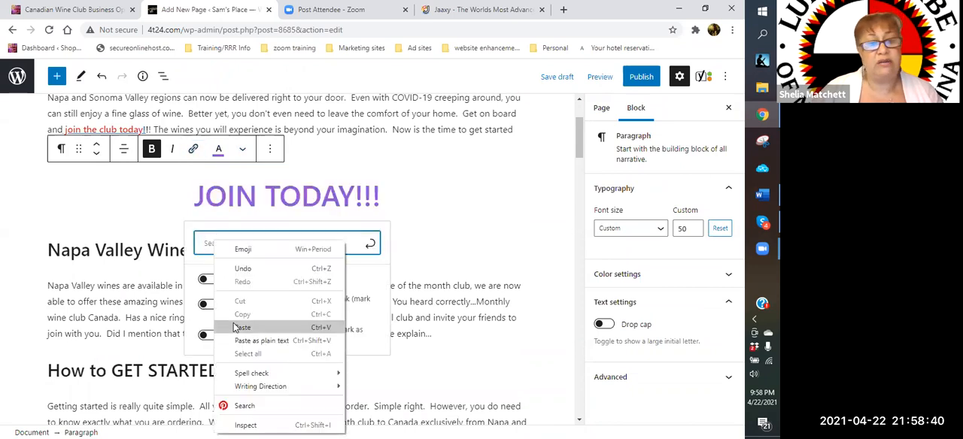
left_click(226, 328)
left_click(208, 313)
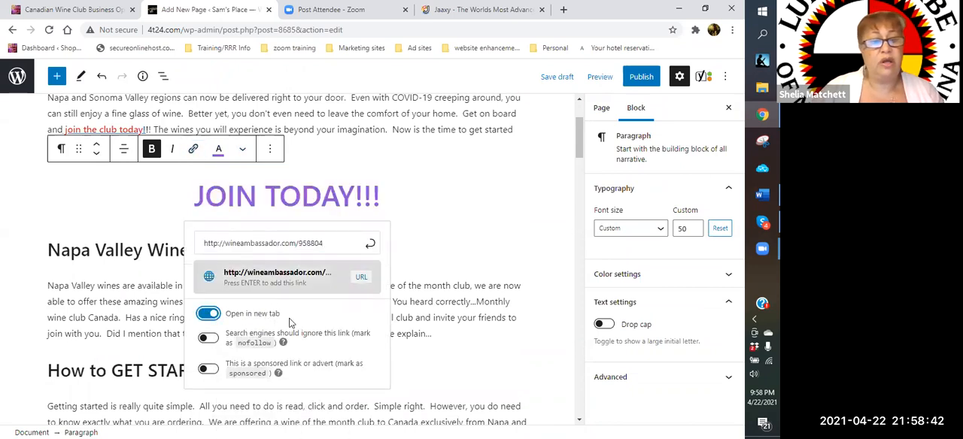
left_click(370, 249)
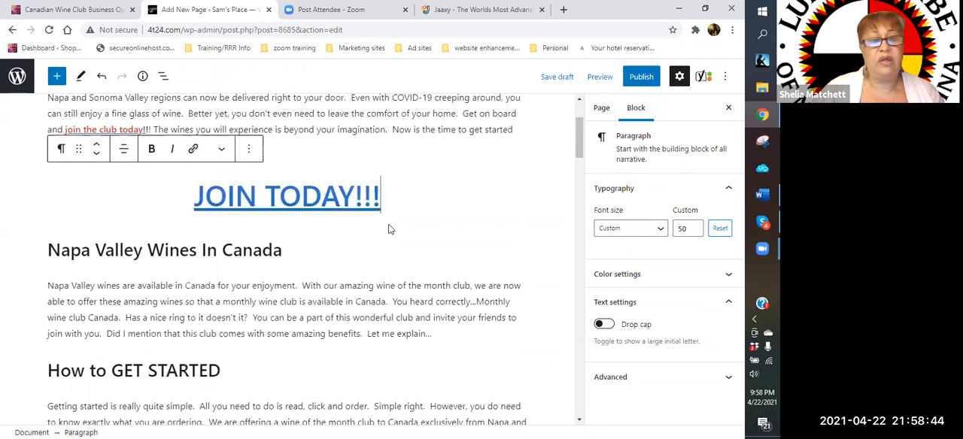
- Clear the text color of the linked "JOIN TODAY!!!" text
left_click_drag(239, 190, 193, 196)
left_click(219, 149)
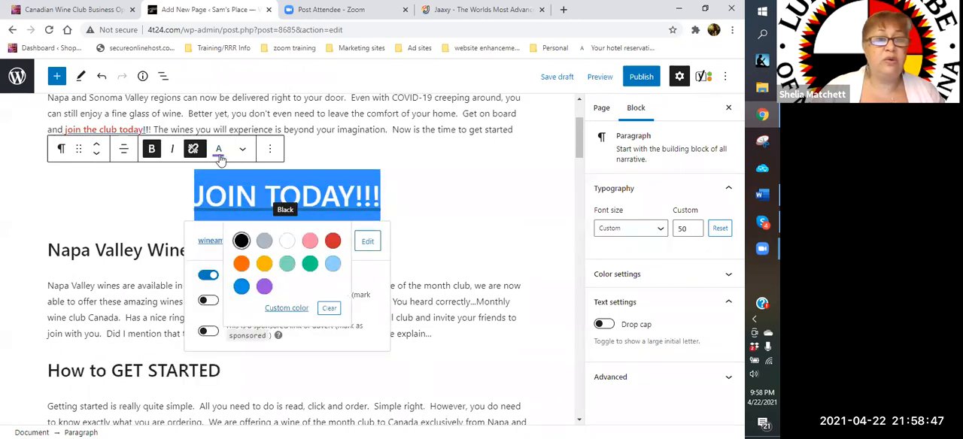
left_click(324, 144)
left_click_drag(399, 186, 199, 193)
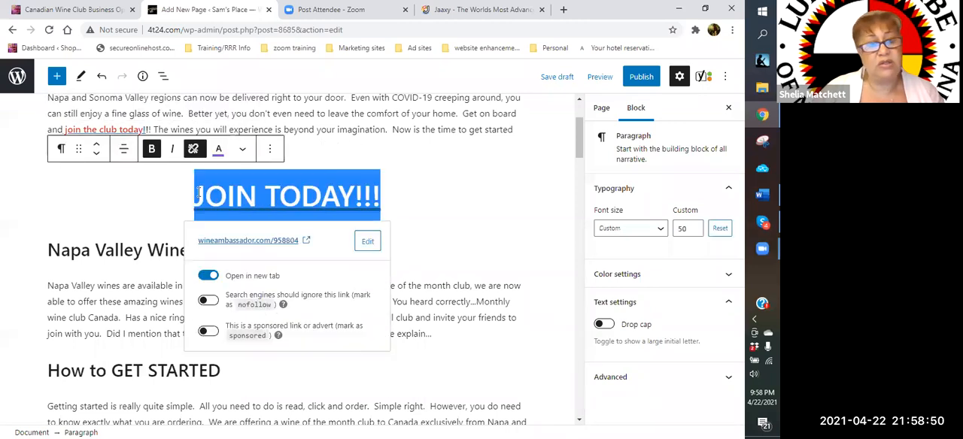
left_click(242, 149)
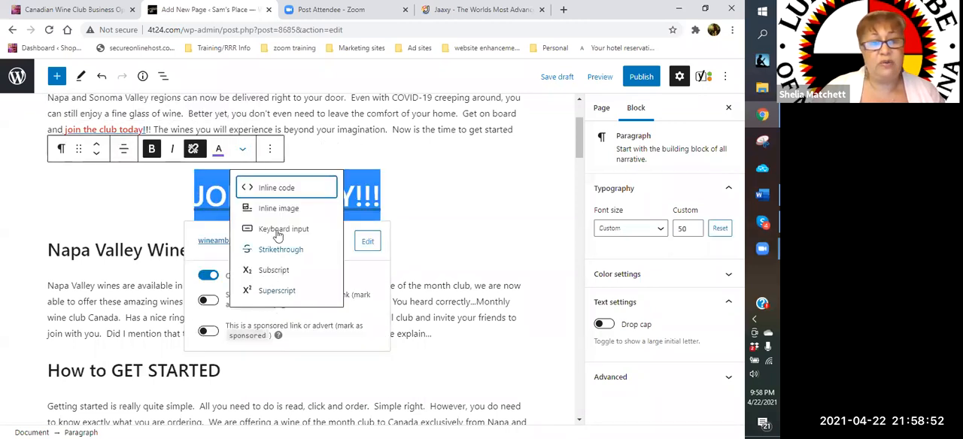
left_click(219, 150)
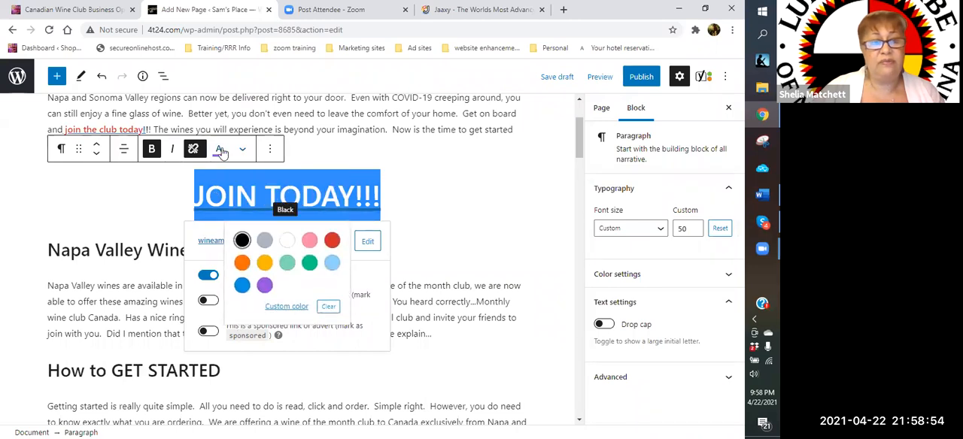
left_click(329, 307)
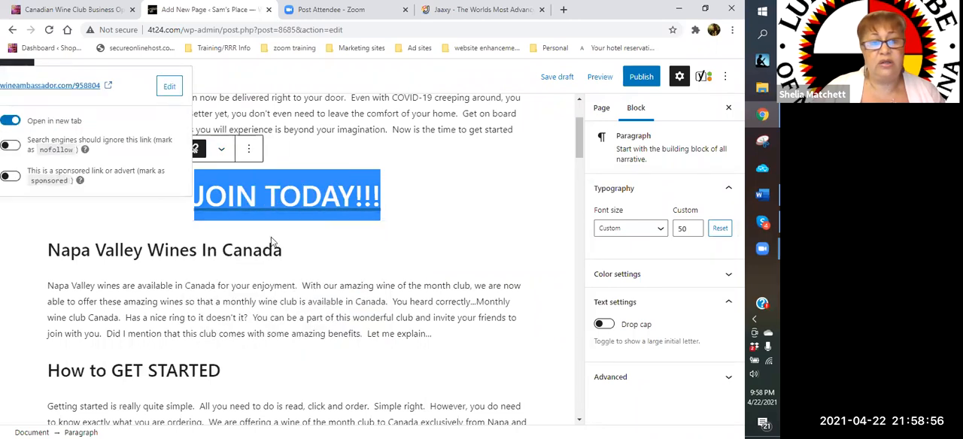
- Color the linked "JOIN TODAY!!!" text purple
left_click(221, 150)
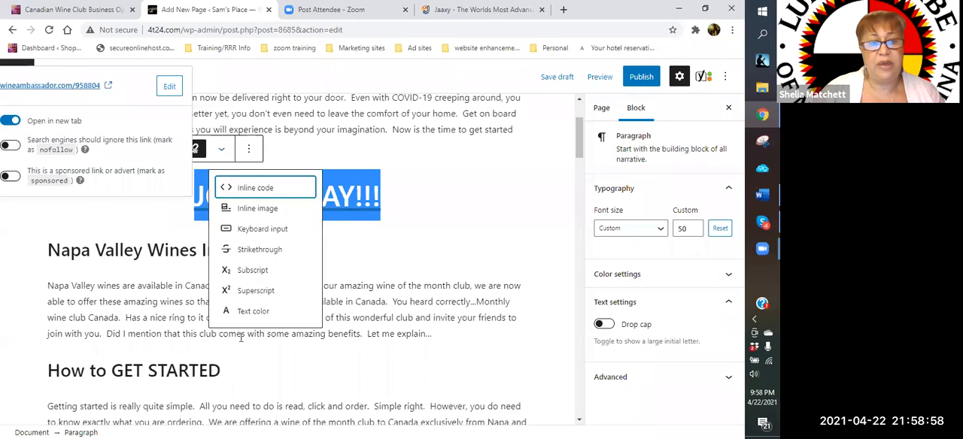
left_click(253, 312)
left_click(264, 287)
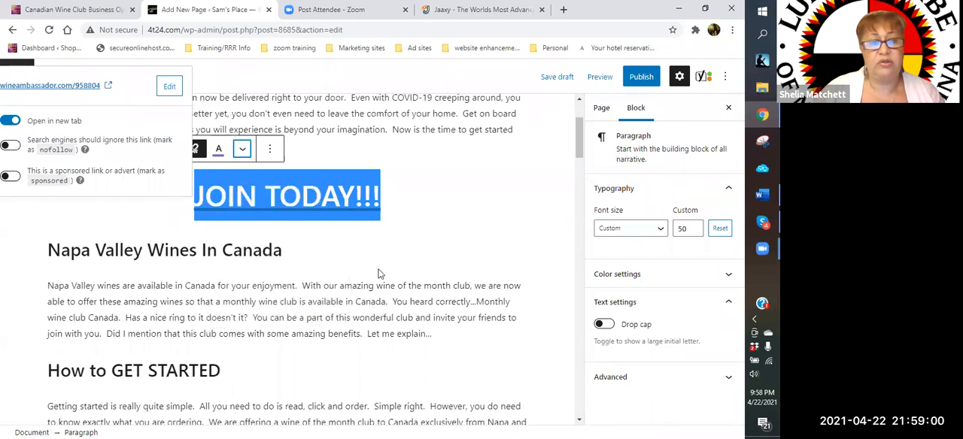
left_click(425, 239)
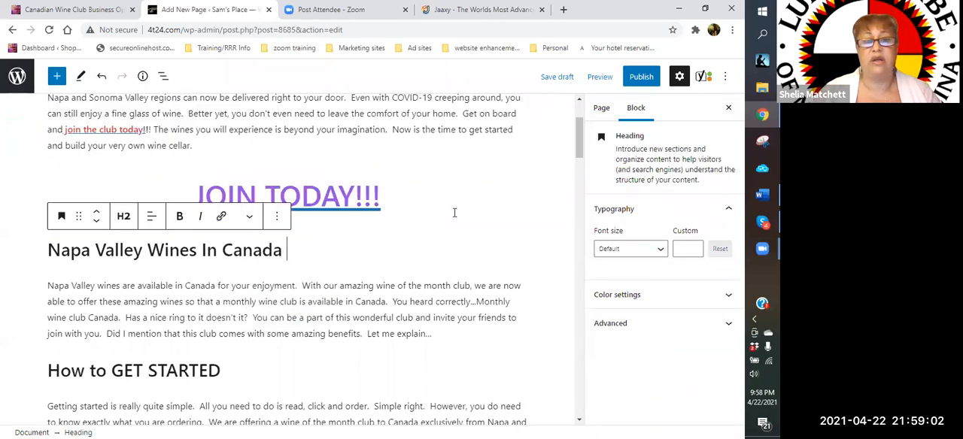
- Link "Napa Valley wines are available in Canada" in the first Napa Valley paragraph to the copied wineambassador.com address, opening in a new tab
scroll(448, 207, "up", 1)
scroll(421, 210, "down", 2)
scroll(400, 210, "down", 1)
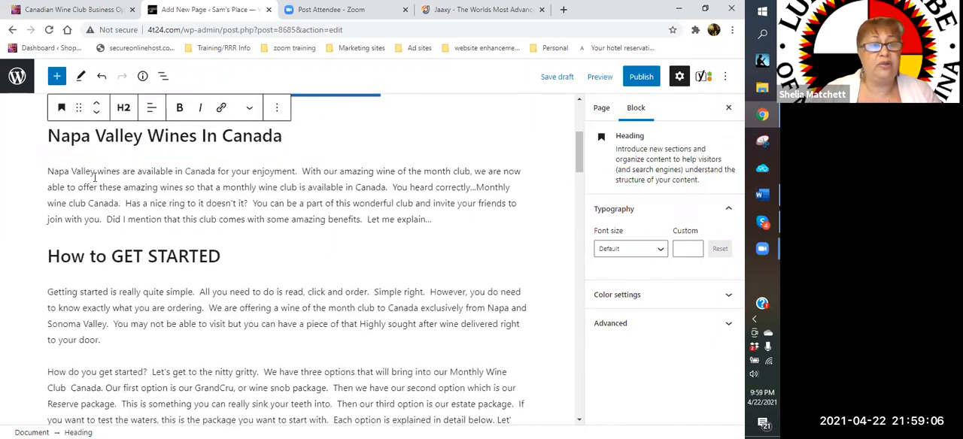
left_click_drag(49, 172, 216, 177)
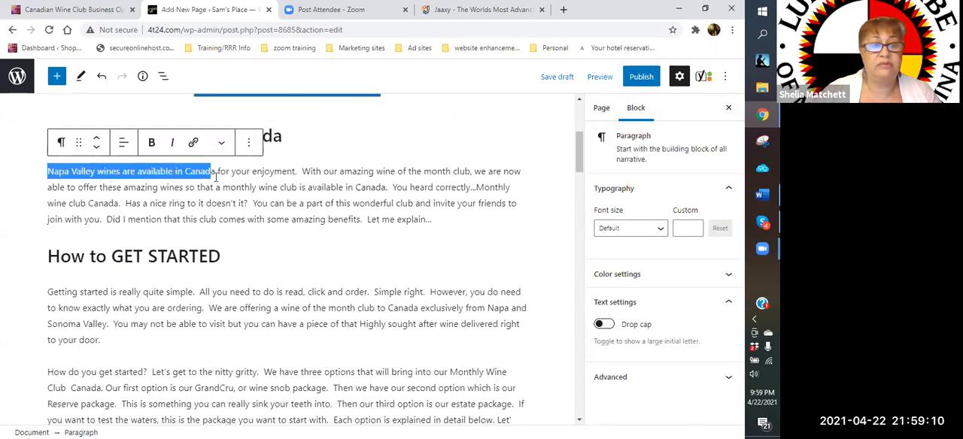
left_click(193, 142)
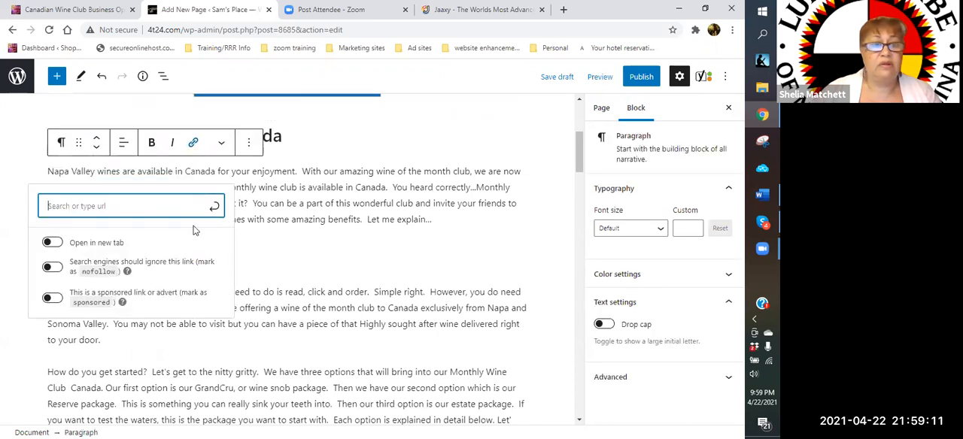
right_click(128, 206)
left_click(132, 295)
left_click(53, 277)
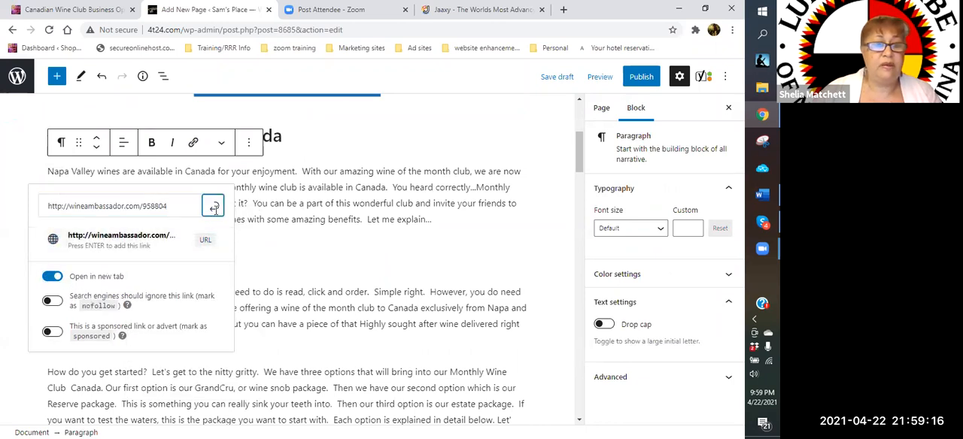
left_click(214, 207)
- Review the page from its title to the Package 1 section, checking the new links and where an image could go
scroll(288, 224, "down", 3)
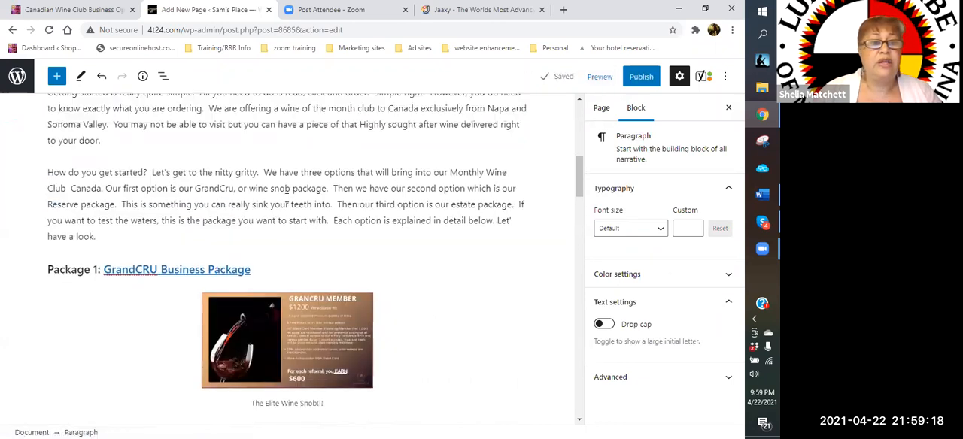
scroll(286, 198, "up", 2)
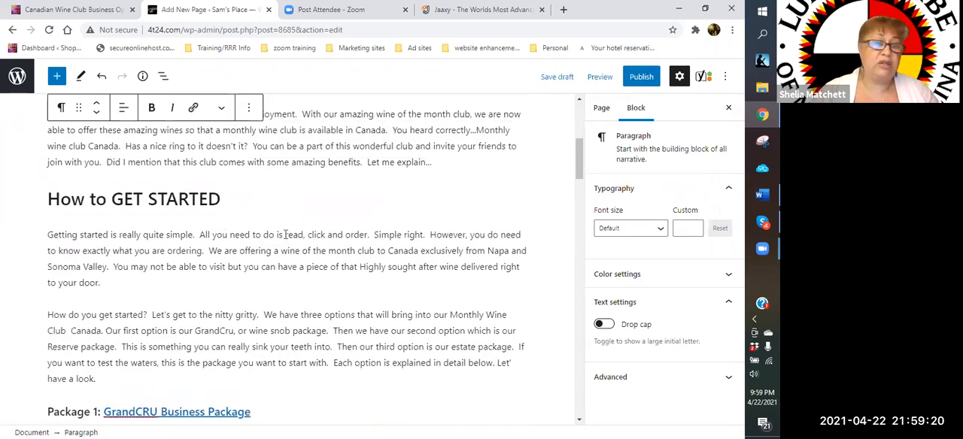
scroll(345, 211, "up", 3)
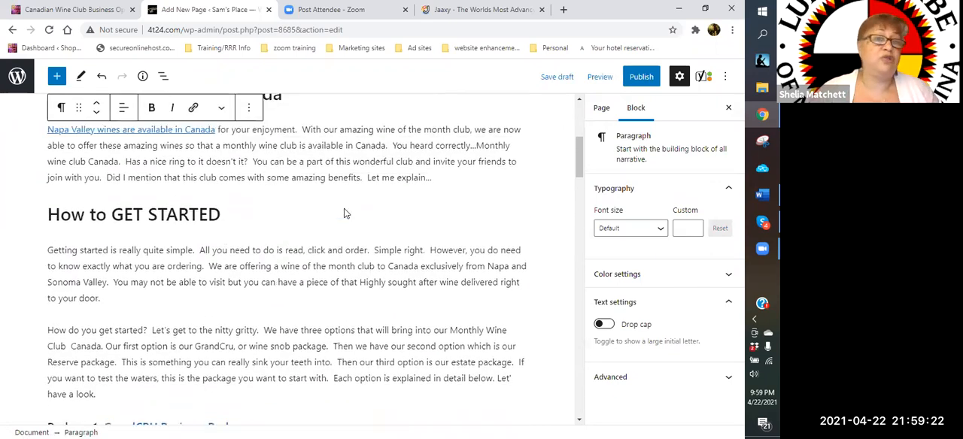
scroll(348, 215, "down", 3)
mouse_move(286, 185)
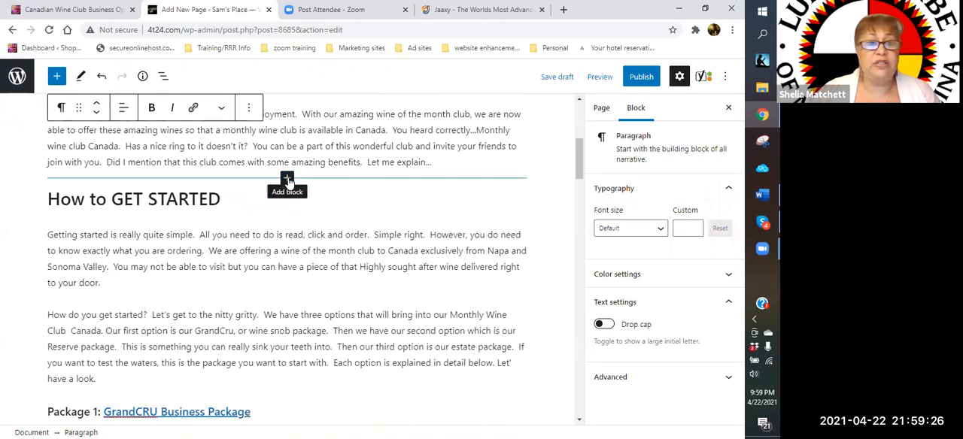
scroll(286, 180, "up", 3)
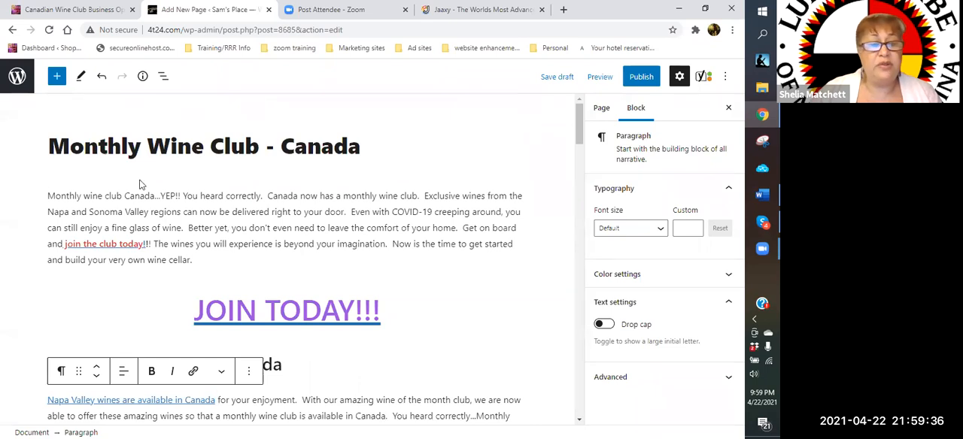
scroll(226, 158, "down", 3)
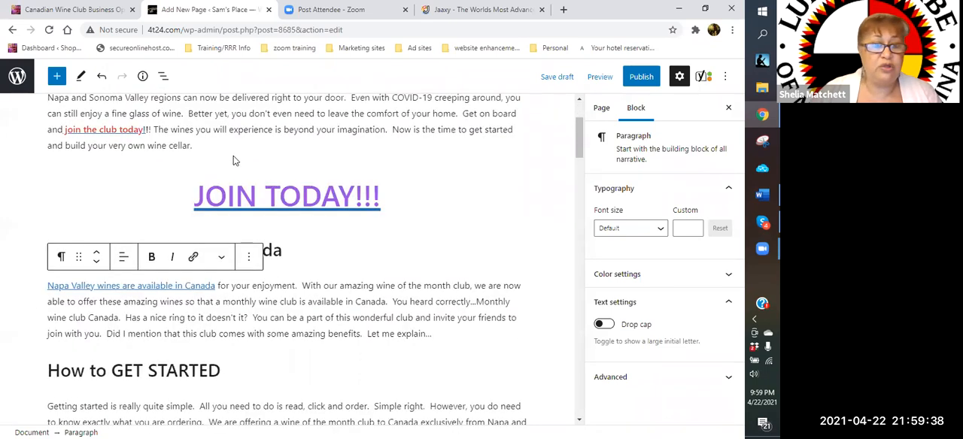
scroll(339, 237, "down", 3)
scroll(323, 226, "up", 3)
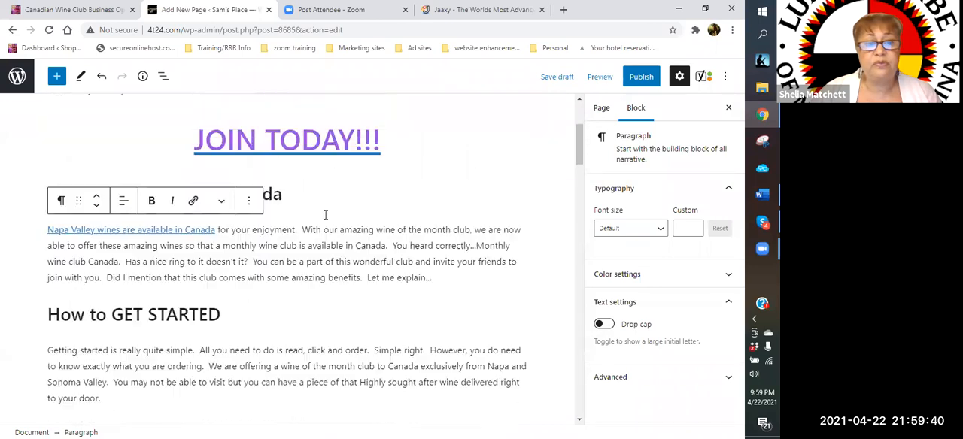
- Insert an Image block between the Napa Valley paragraph and the "How to GET STARTED" heading
scroll(308, 256, "down", 1)
left_click(282, 294)
left_click(283, 290)
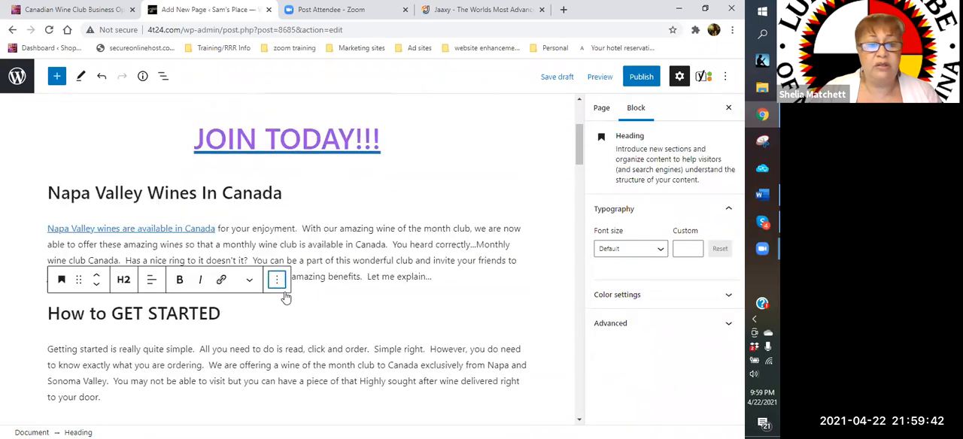
left_click(331, 299)
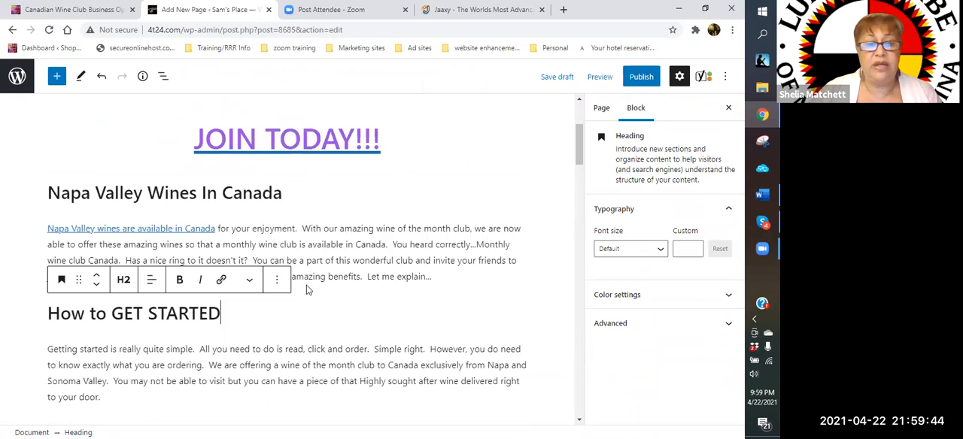
left_click(287, 292)
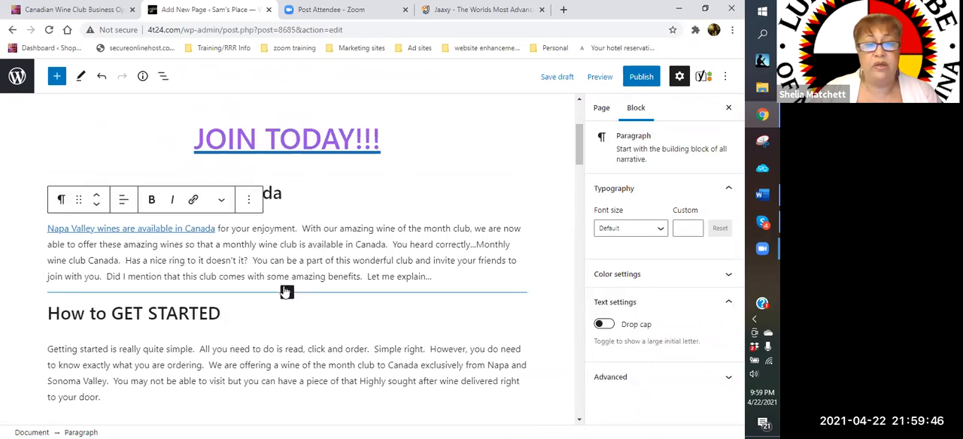
left_click(286, 292)
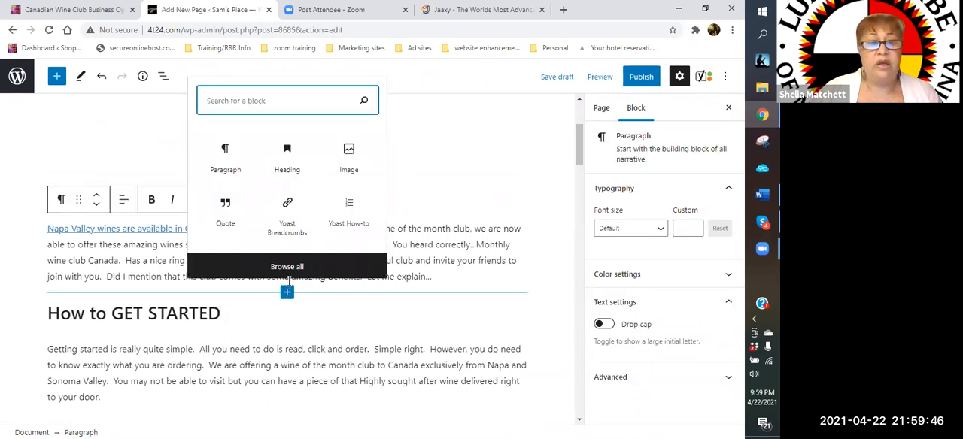
left_click(348, 170)
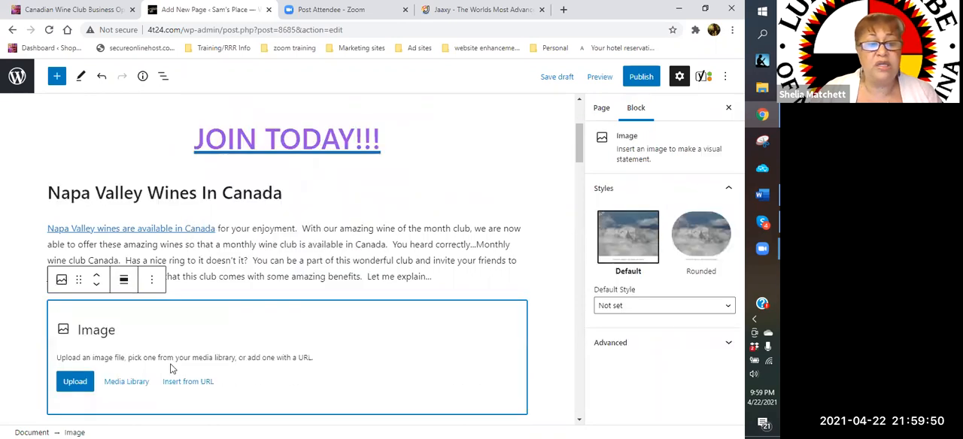
- Fill the empty Image block with the media library's square picture of red wine being poured into a glass
scroll(126, 274, "down", 2)
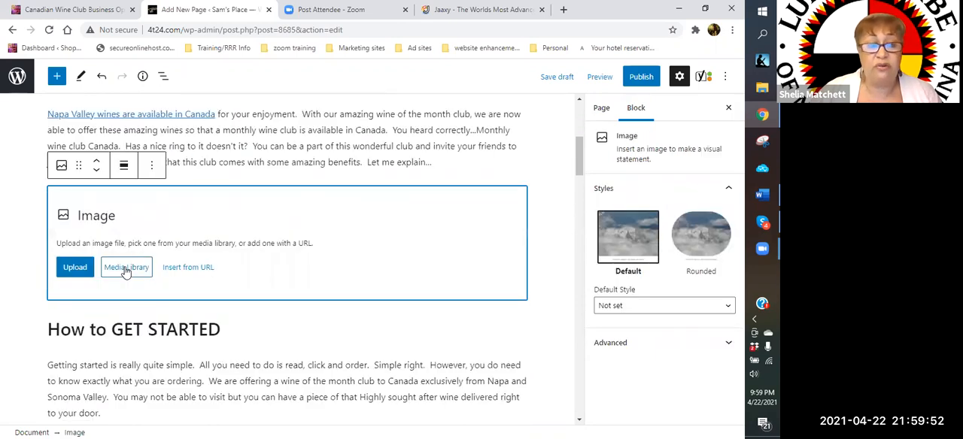
left_click(126, 269)
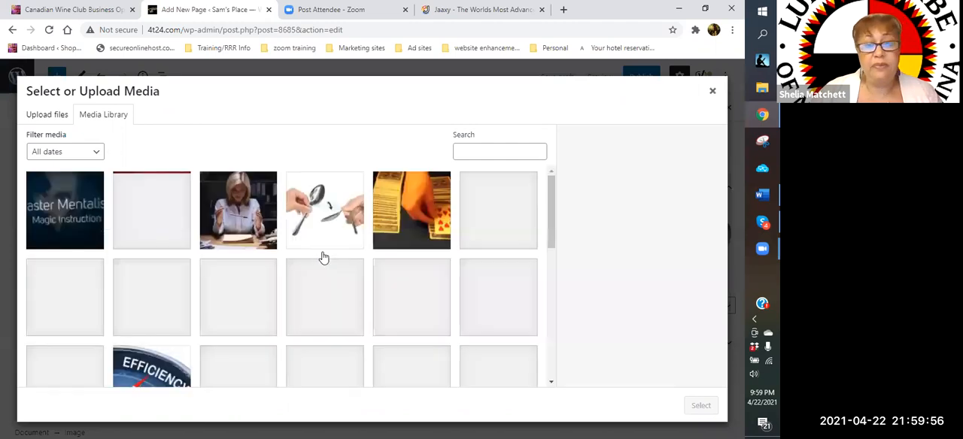
scroll(322, 257, "down", 2)
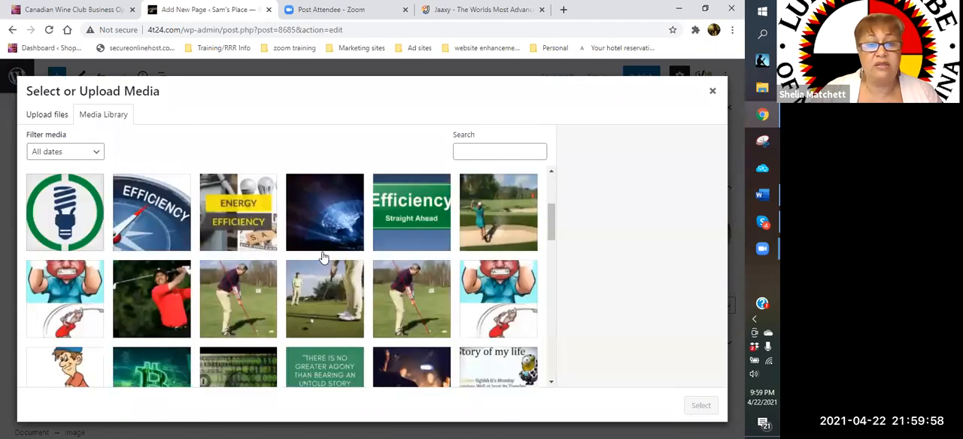
scroll(322, 257, "down", 2)
scroll(323, 257, "down", 3)
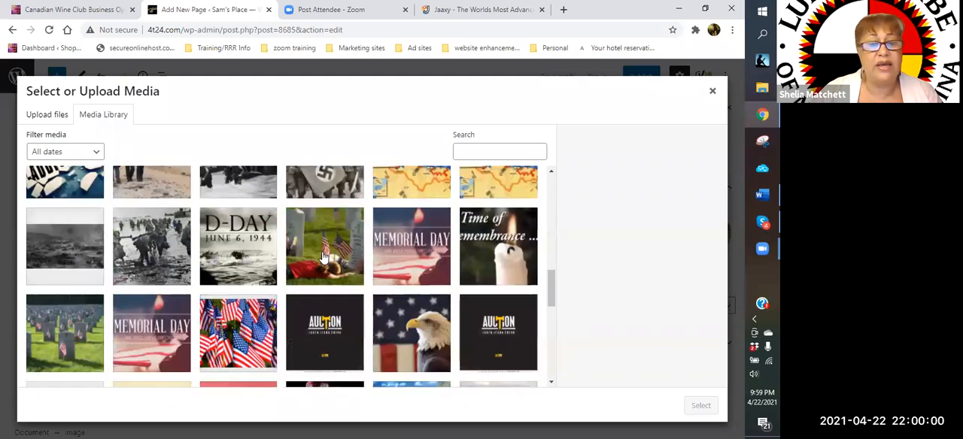
scroll(322, 258, "down", 3)
scroll(323, 257, "down", 2)
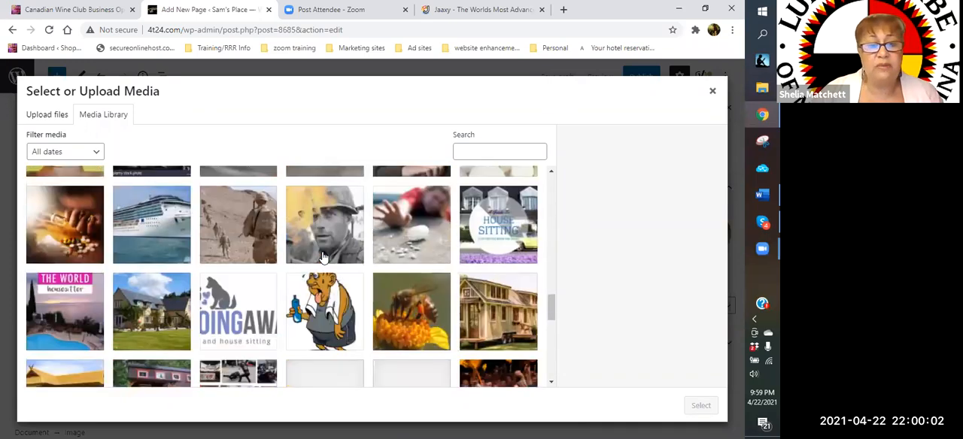
scroll(323, 257, "down", 1)
scroll(323, 257, "down", 3)
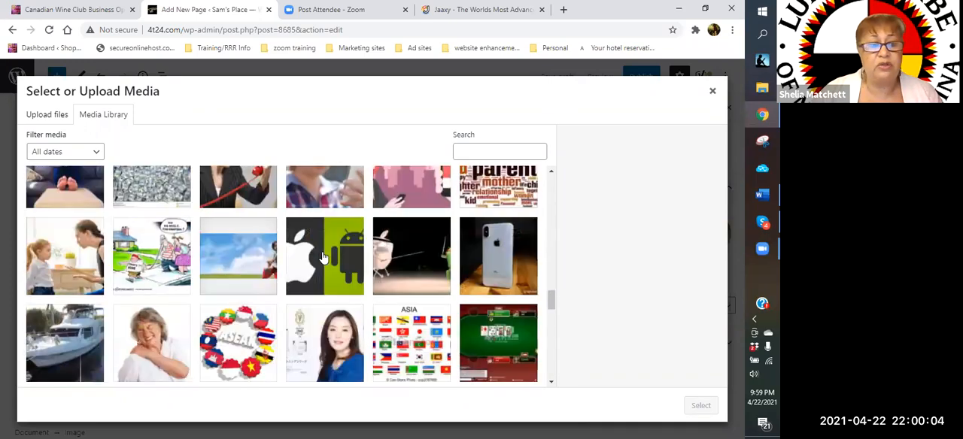
scroll(323, 257, "down", 3)
scroll(322, 257, "down", 5)
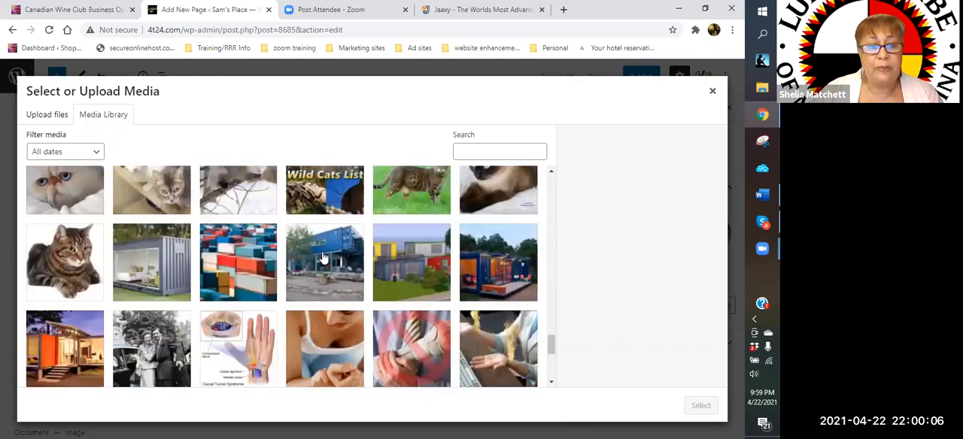
scroll(323, 258, "down", 5)
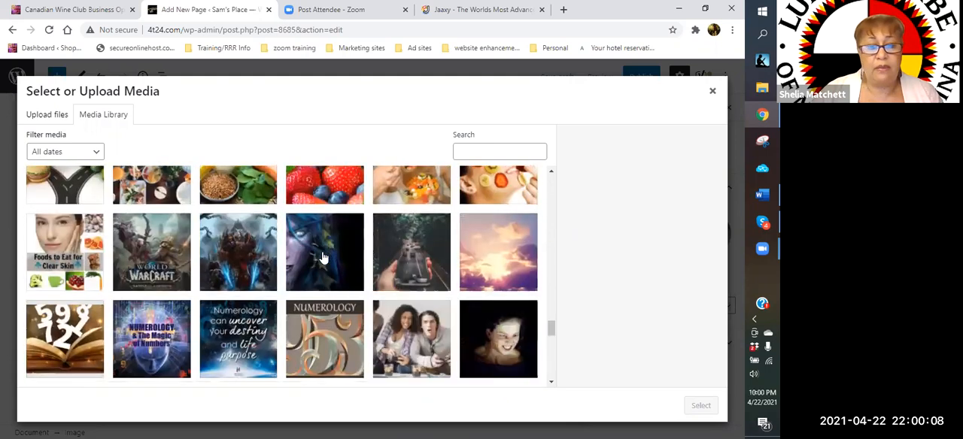
scroll(323, 257, "down", 1)
scroll(322, 257, "down", 2)
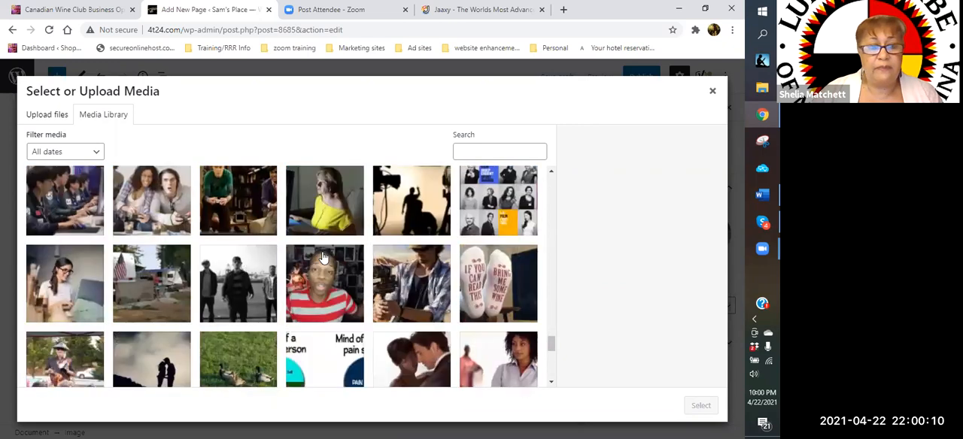
scroll(323, 257, "down", 3)
scroll(322, 257, "down", 2)
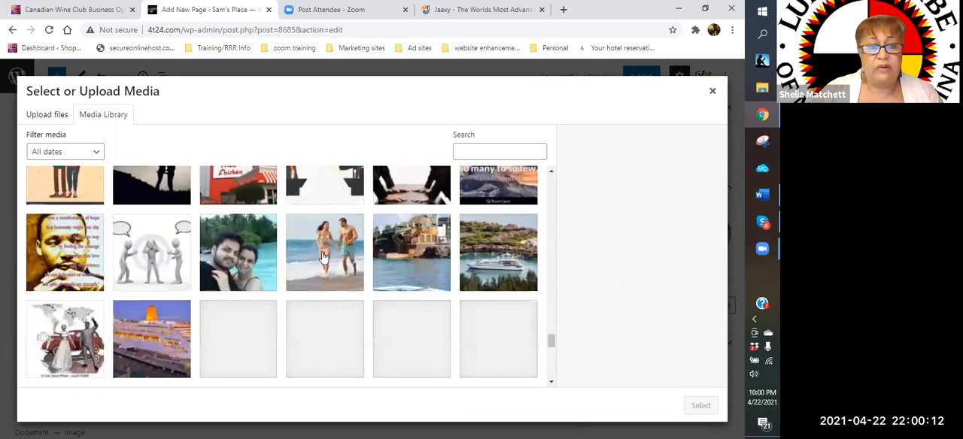
scroll(323, 257, "down", 2)
scroll(322, 257, "down", 2)
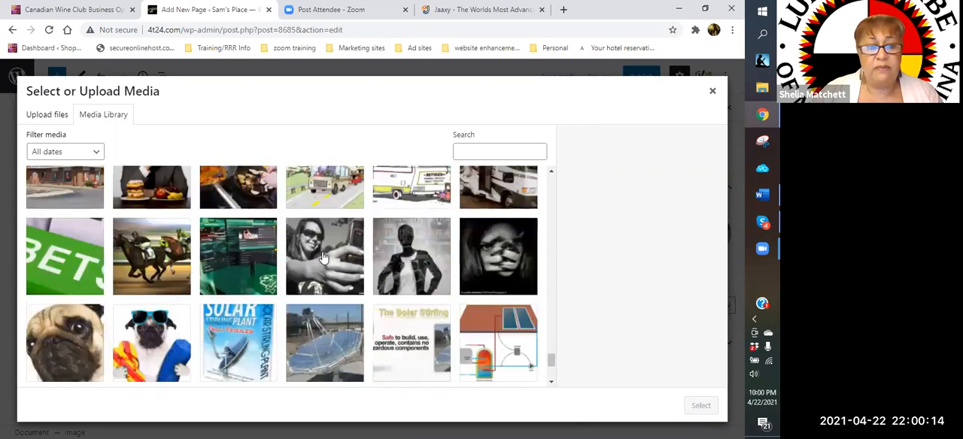
scroll(323, 257, "down", 2)
scroll(322, 257, "down", 2)
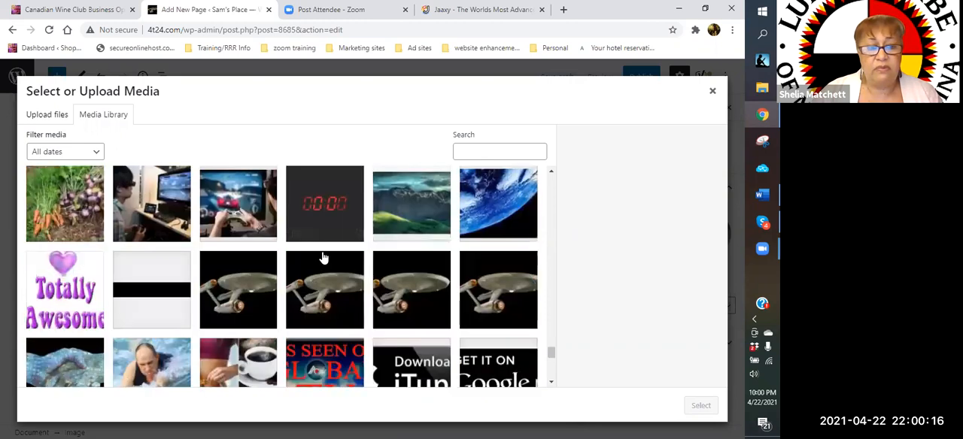
scroll(323, 258, "down", 4)
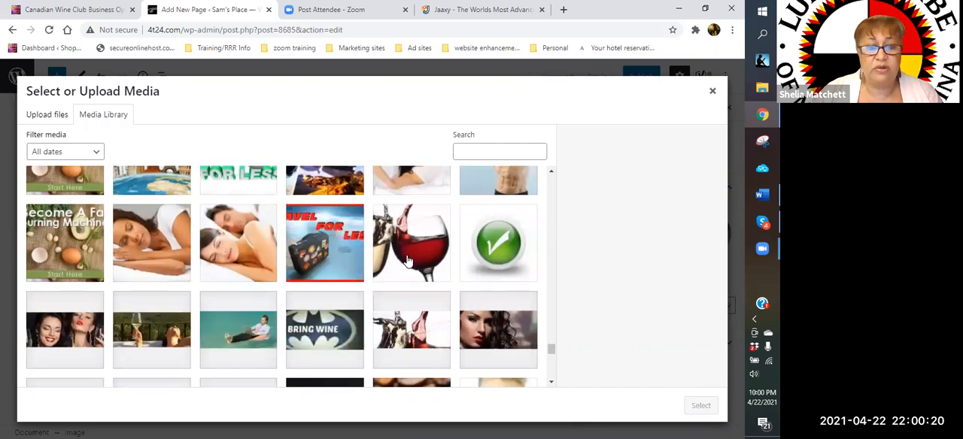
scroll(410, 257, "down", 1)
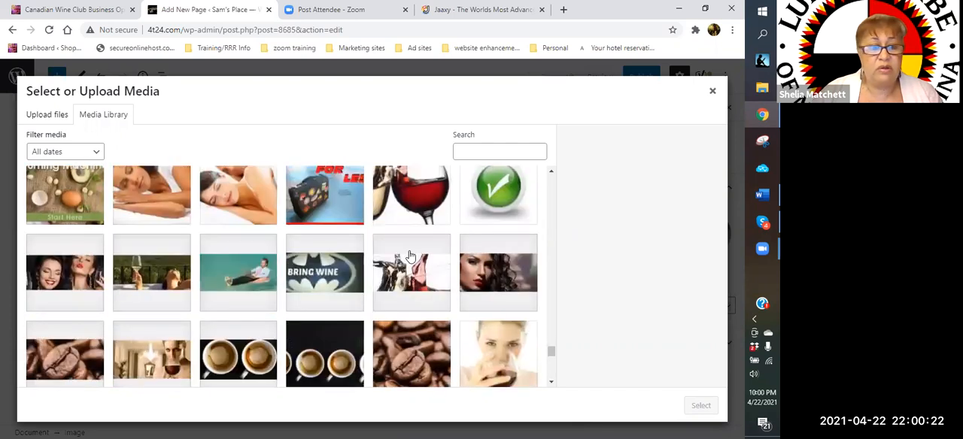
scroll(409, 255, "up", 1)
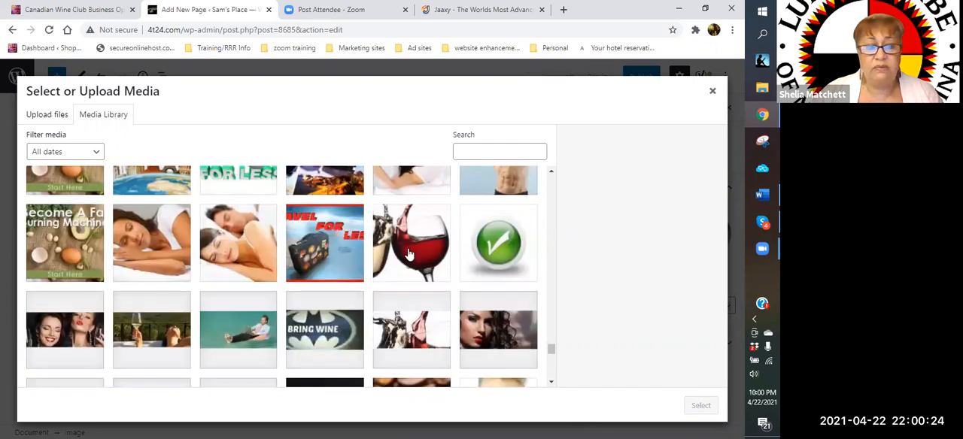
left_click(409, 255)
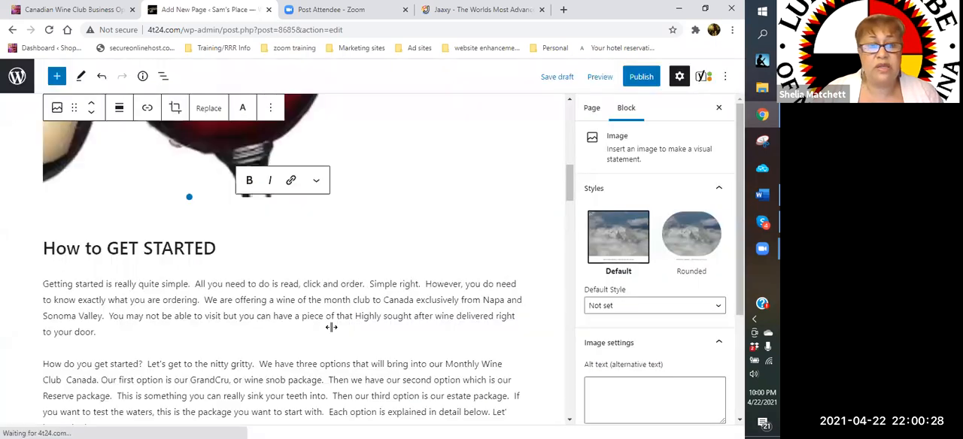
- Shrink the wine glass image to about 190 by 190 pixels and align it right beside the "How to GET STARTED" text
scroll(336, 331, "up", 5)
left_click_drag(340, 336, 172, 272)
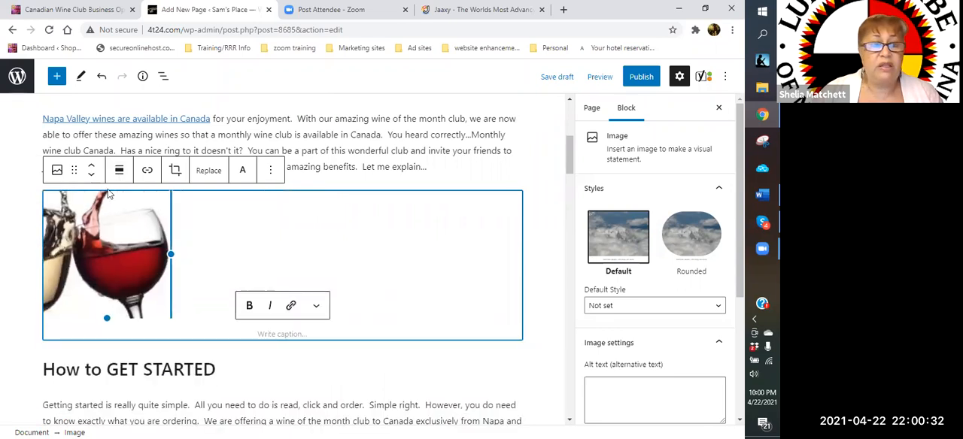
left_click(119, 175)
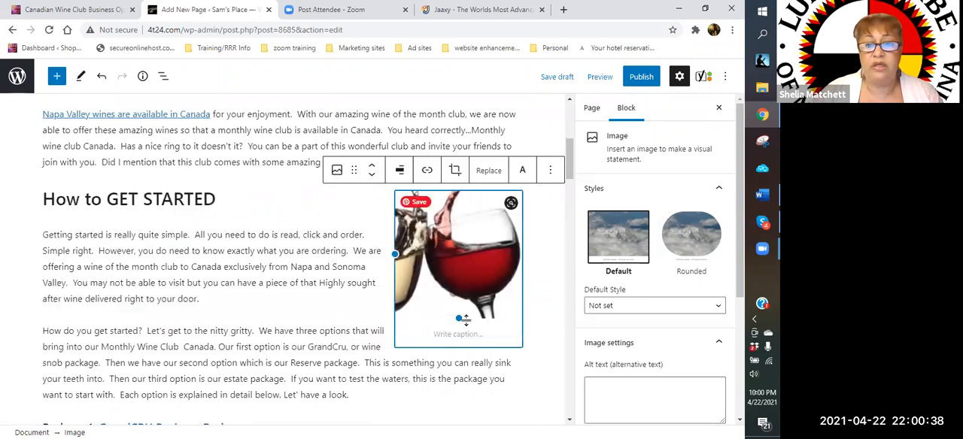
left_click_drag(460, 318, 466, 300)
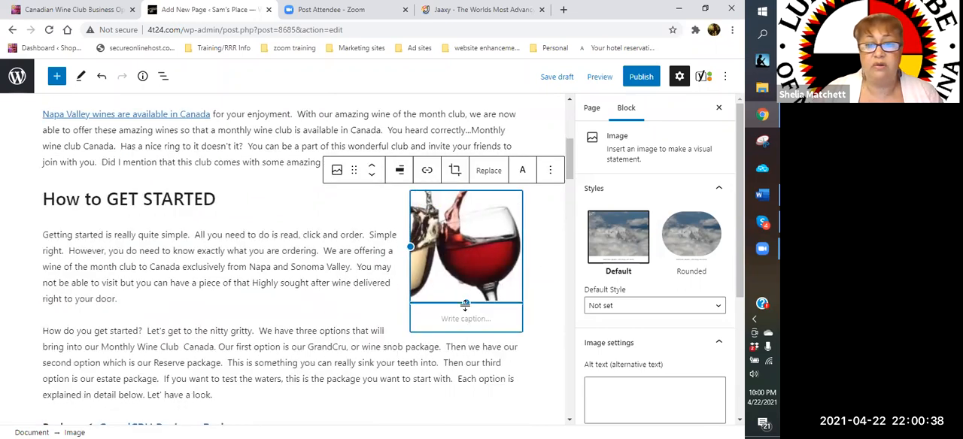
left_click(550, 265)
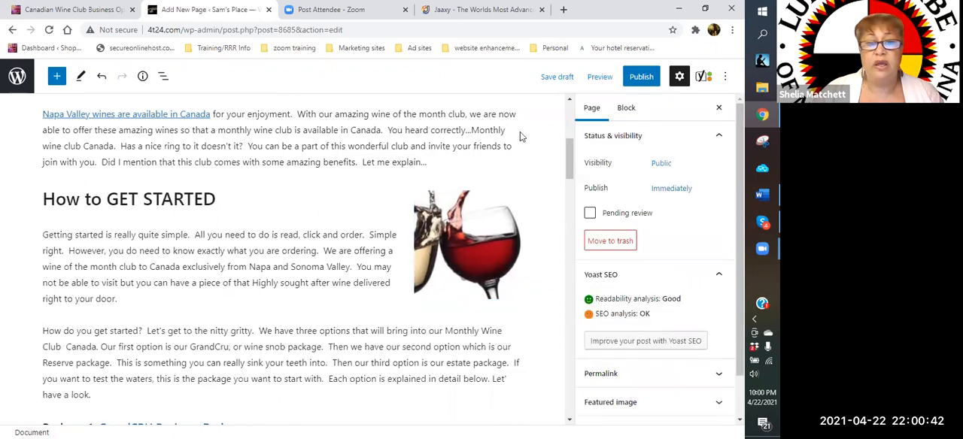
- Link the wine glass image to the copied wineambassador.com address, opening in a new tab
left_click(462, 258)
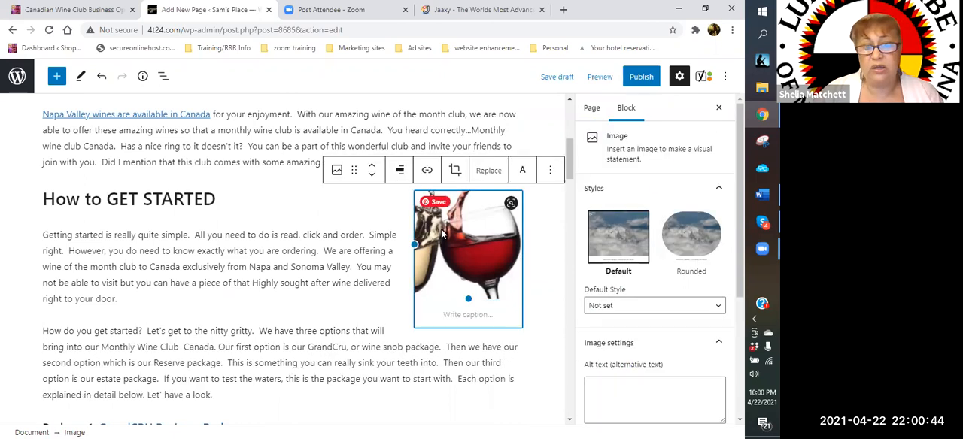
left_click(427, 174)
left_click(380, 208)
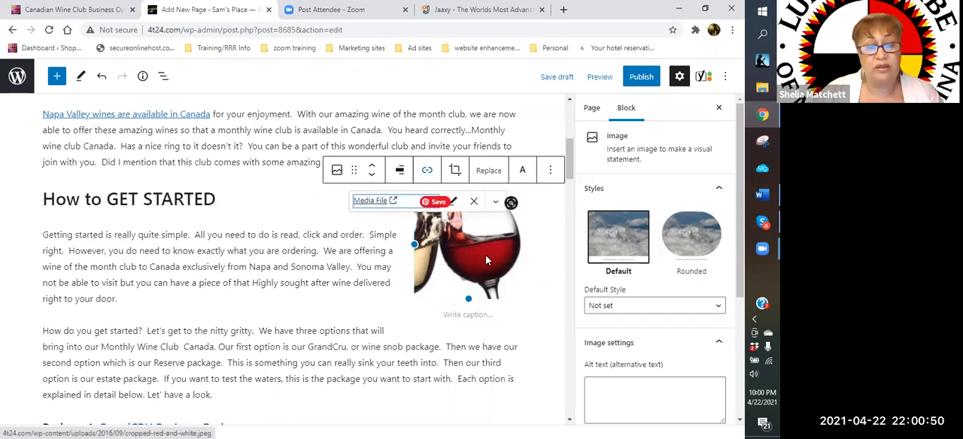
left_click(473, 202)
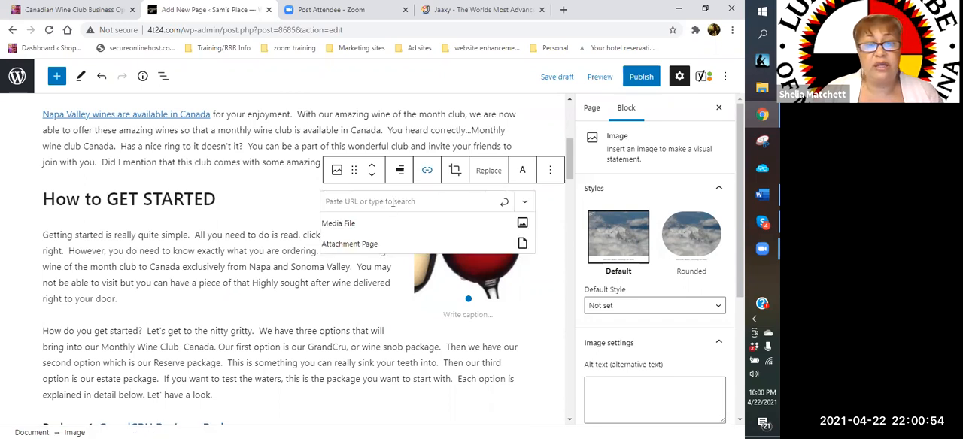
right_click(391, 203)
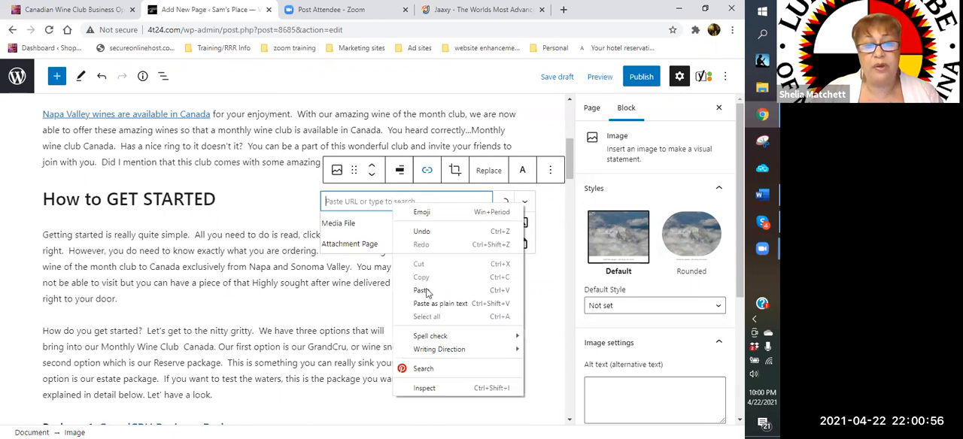
left_click(426, 292)
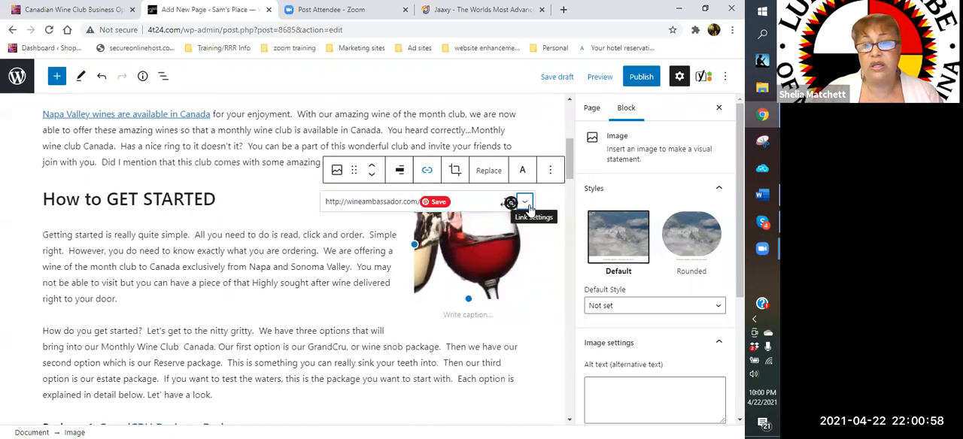
left_click(527, 203)
left_click(340, 227)
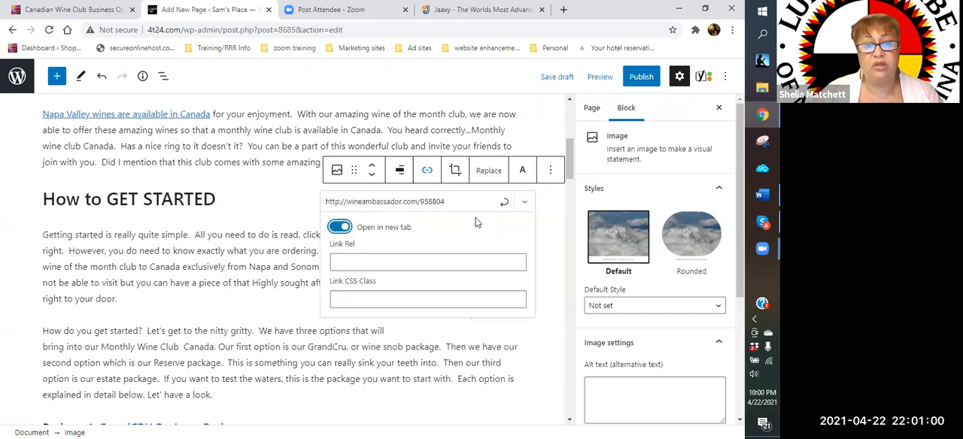
left_click(501, 202)
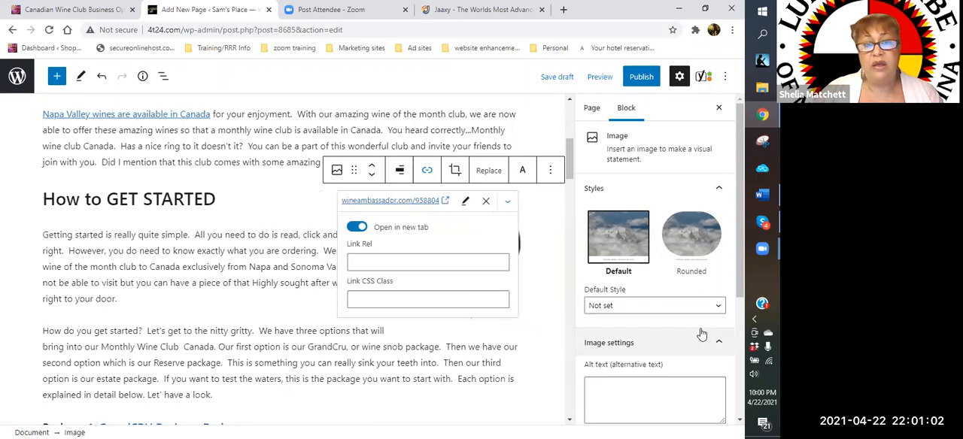
- Set the wine glass image's alt text to "monthly wine club canada"
scroll(702, 333, "down", 3)
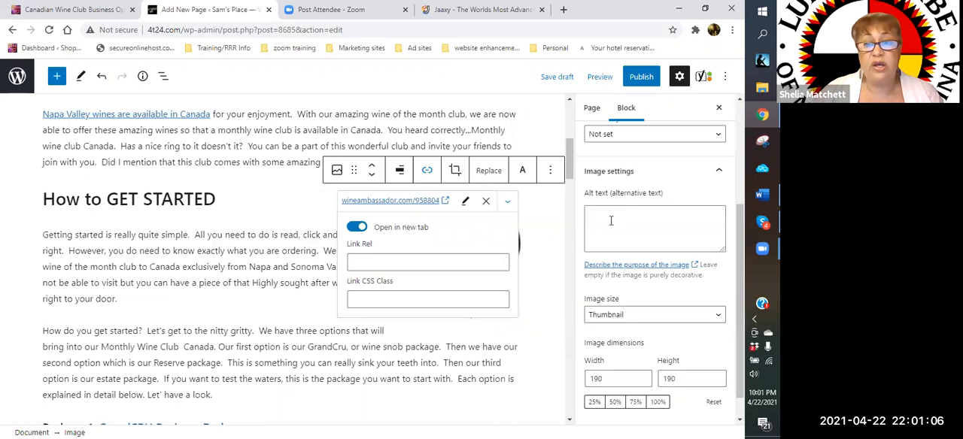
left_click(611, 220)
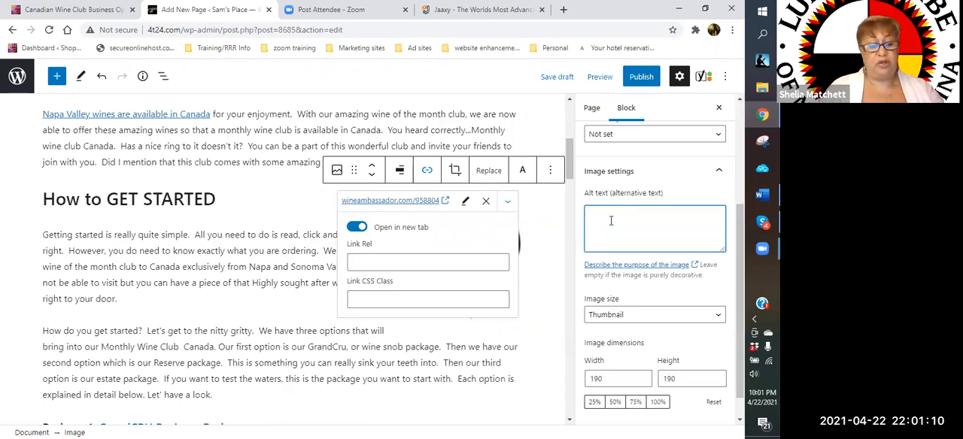
type("monthly wine club canada")
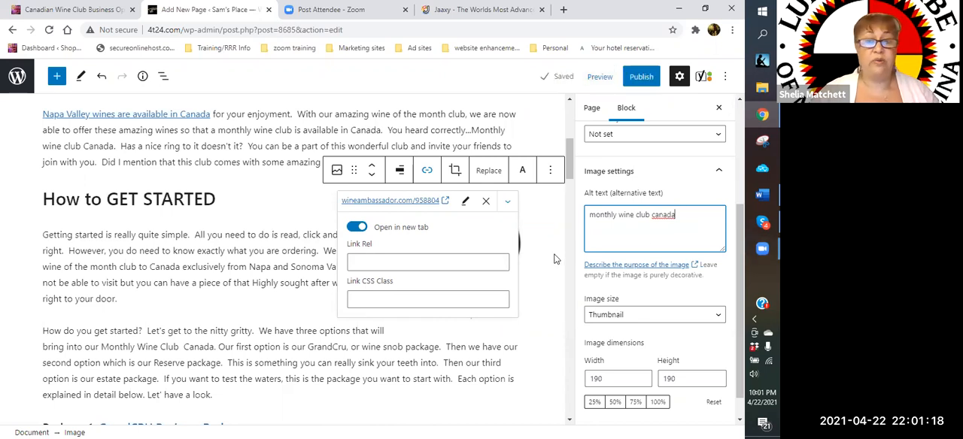
left_click(555, 258)
- Review the Yoast SEO section below the page content, checking the focus keyphrase, Google preview, SEO title, slug and meta description
scroll(553, 260, "down", 1)
scroll(554, 258, "down", 10)
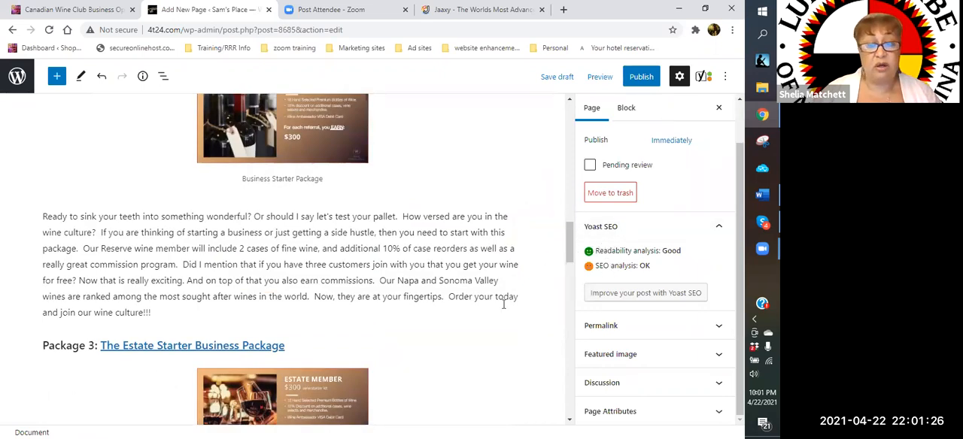
scroll(449, 328, "down", 7)
scroll(449, 327, "down", 10)
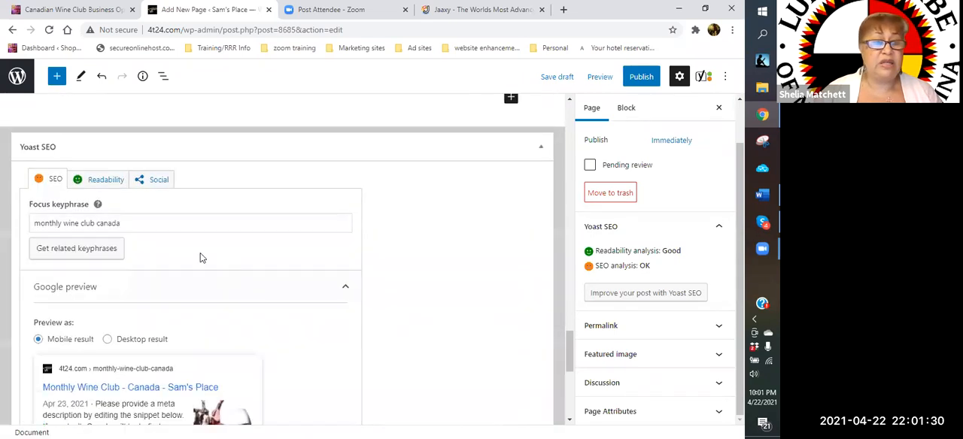
scroll(200, 256, "down", 2)
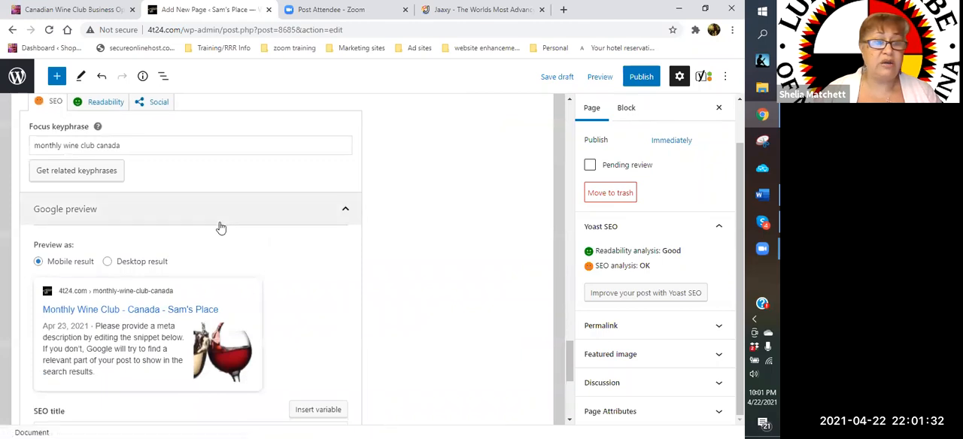
scroll(220, 225, "down", 2)
scroll(173, 222, "up", 1)
scroll(123, 218, "down", 2)
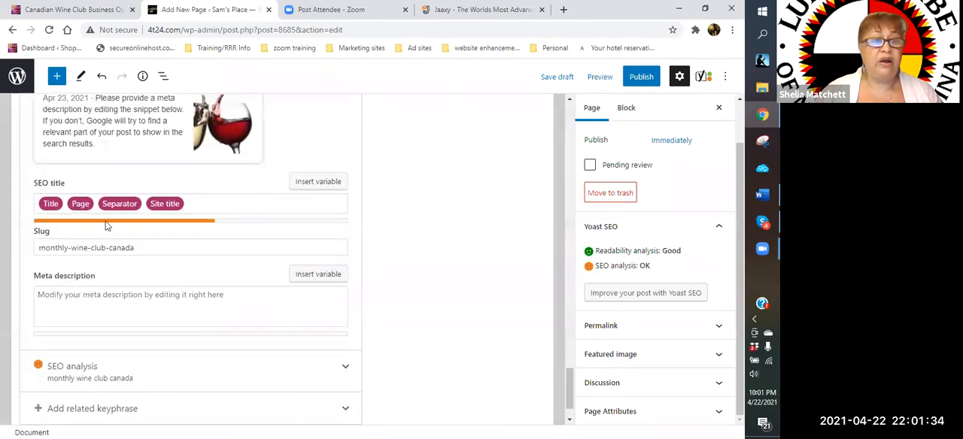
scroll(114, 140, "up", 1)
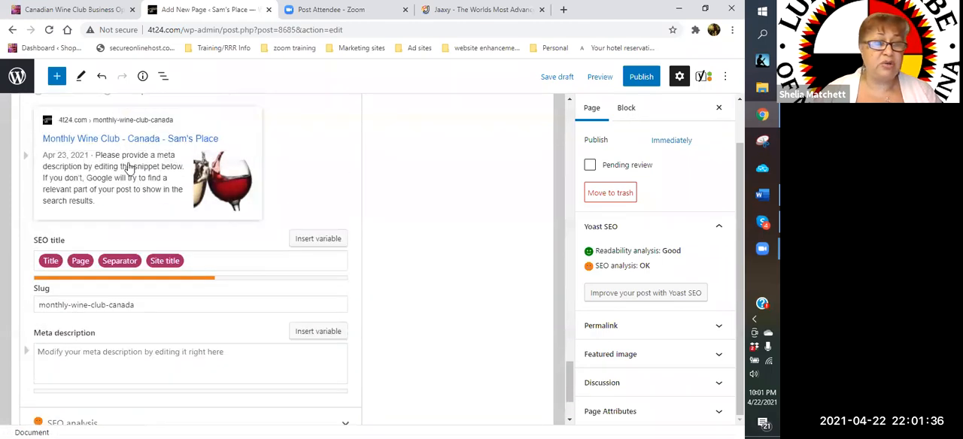
- Expand the Yoast SEO analysis and review its problems and improvements against the SEO title and Google preview
scroll(136, 173, "down", 2)
left_click(344, 322)
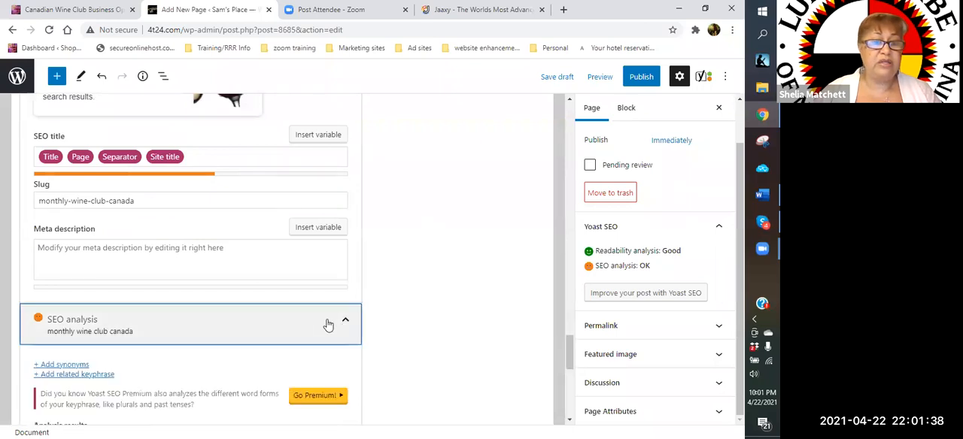
scroll(275, 320, "down", 3)
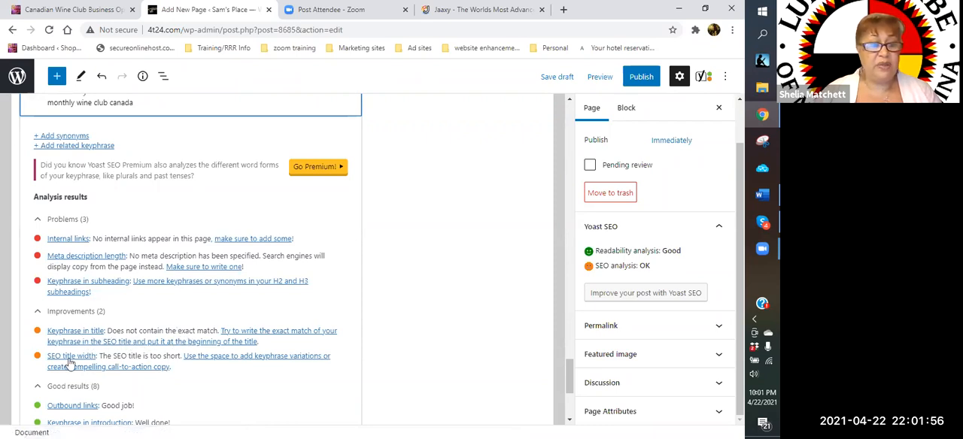
scroll(169, 312, "up", 4)
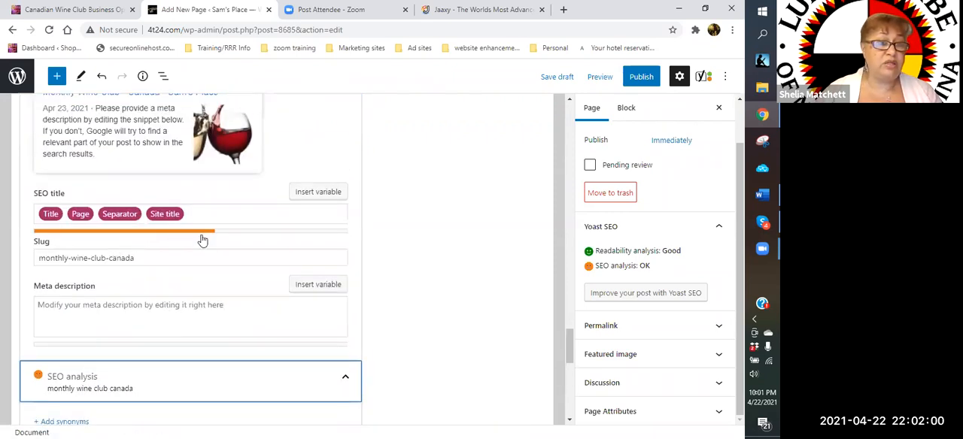
scroll(193, 250, "up", 3)
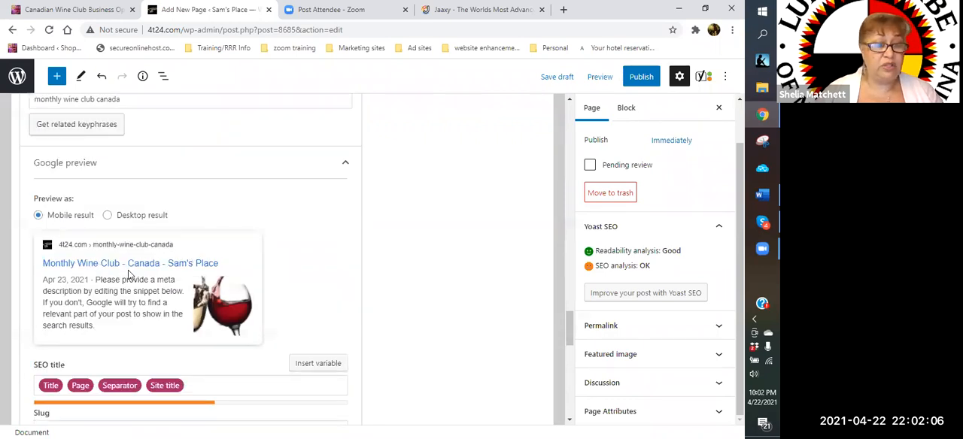
scroll(113, 294, "down", 3)
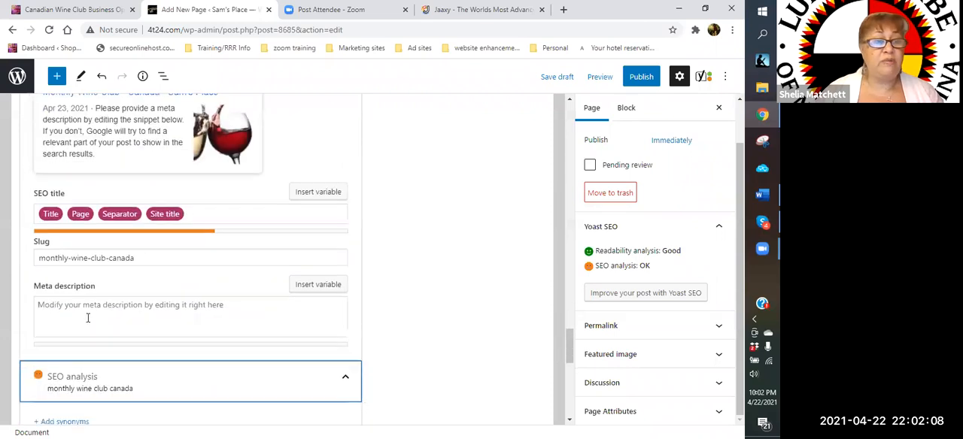
- Begin the Yoast meta description with "Monthly wine club Canada...from Napa and Sonoma Valleys."
left_click(88, 309)
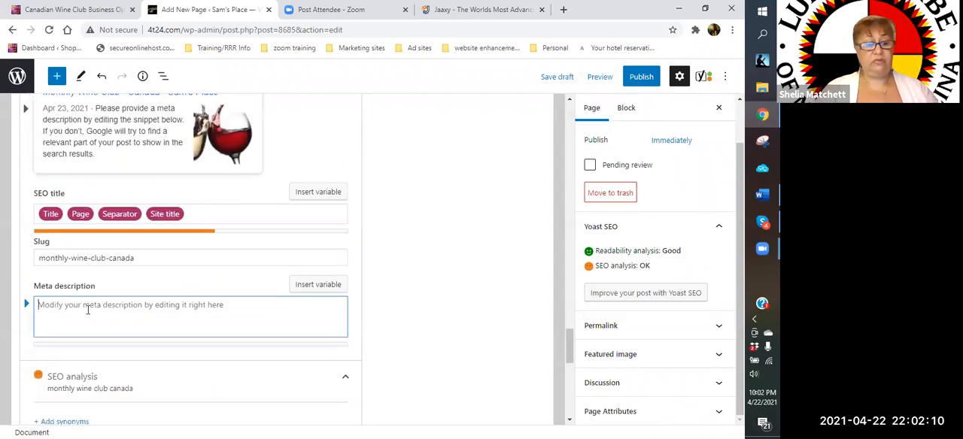
type("MOn")
key("BackSpace")
key("BackSpace")
type("o")
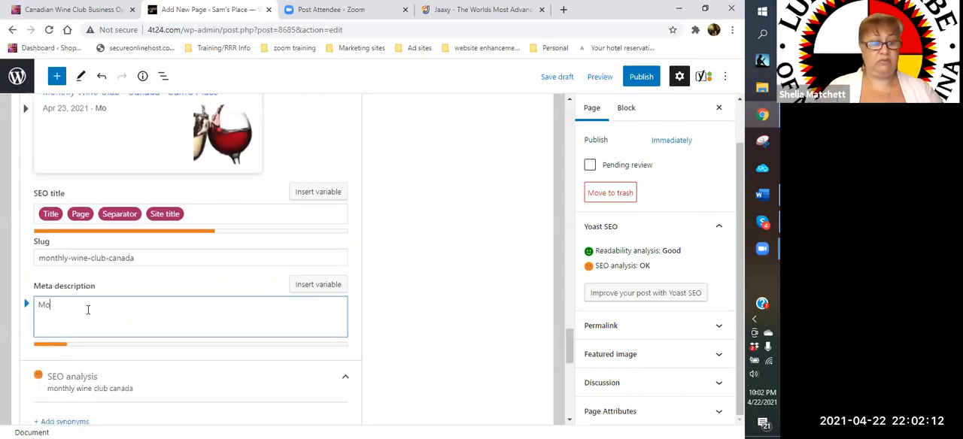
type("nlythl")
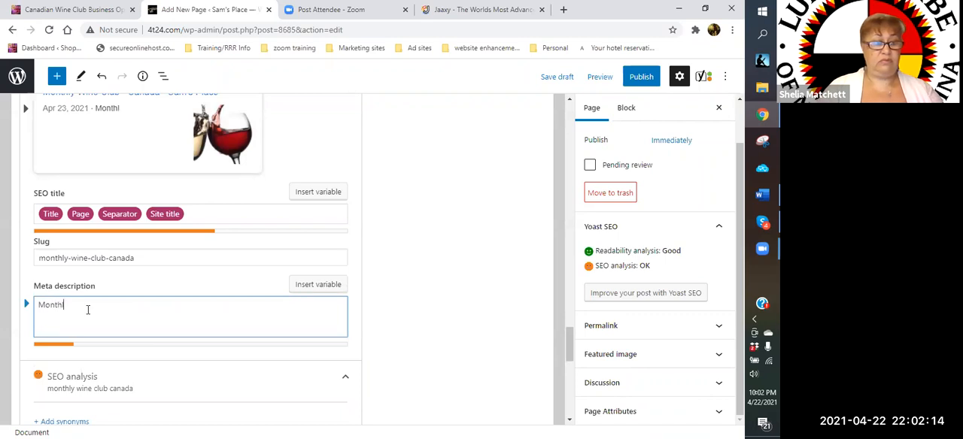
type("y wine club Canada...")
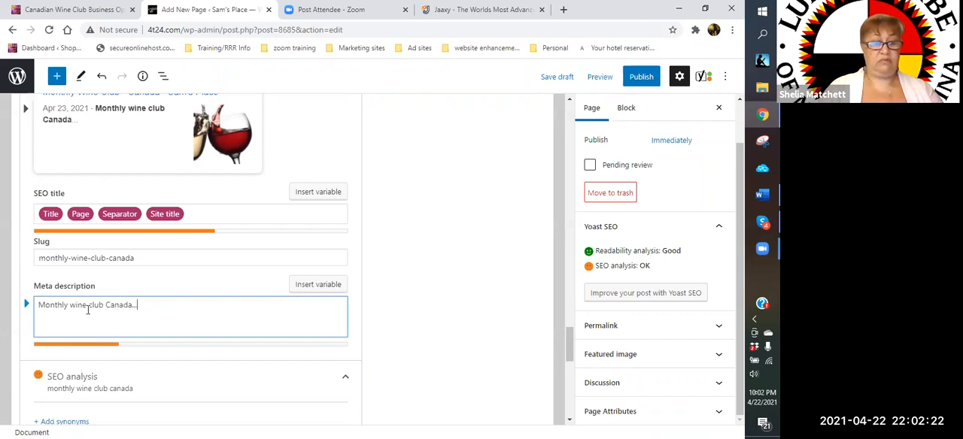
type("from Napa and son")
key("BackSpace")
key("BackSpace")
key("BackSpace")
type("Sonoma Valleys.  ")
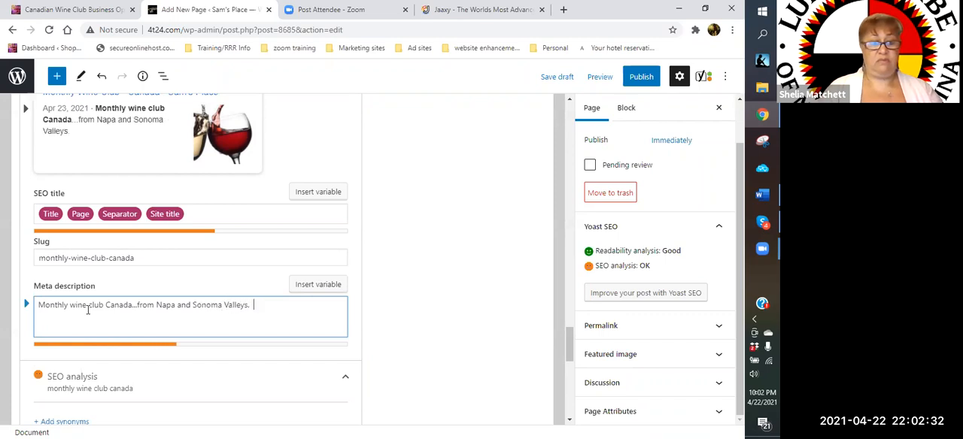
type("Ge")
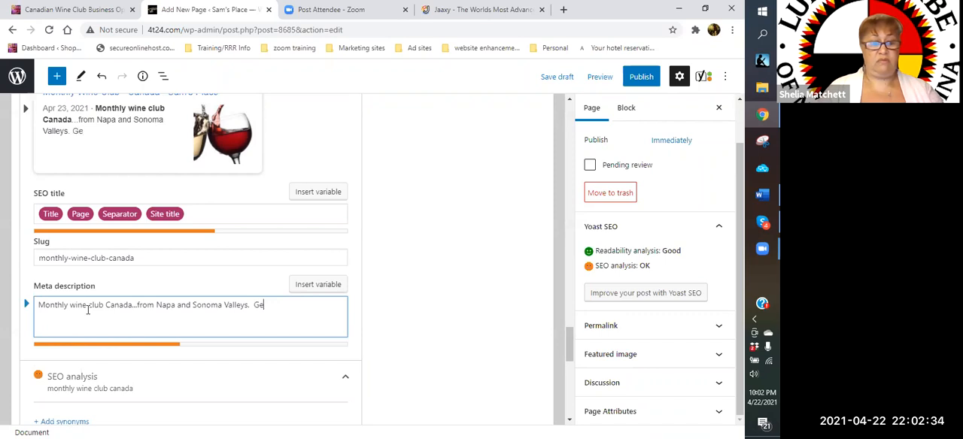
type("t your wines")
- Add the sentence "Get your fine wines delivered to your door from Napa and Sonoma Valley" to the meta description
key("BackSpace")
key("BackSpace")
key("BackSpace")
key("BackSpace")
type("f")
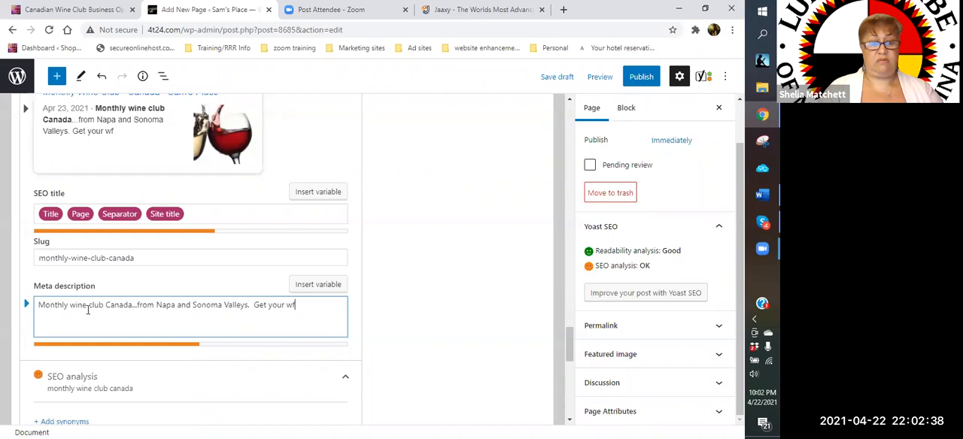
key("BackSpace")
type("fine wine")
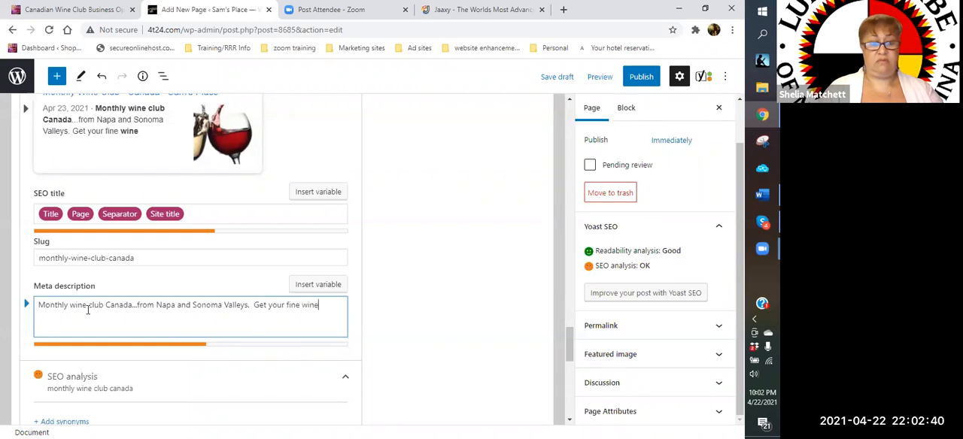
type("s delive")
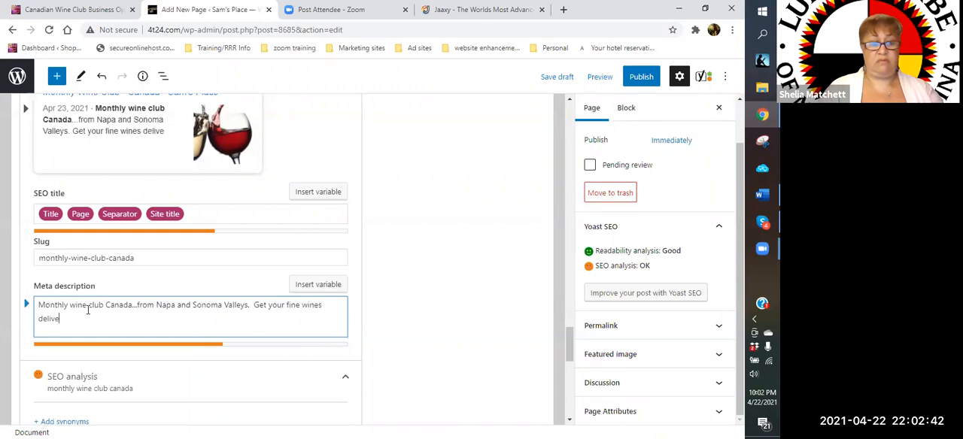
type("red to your do")
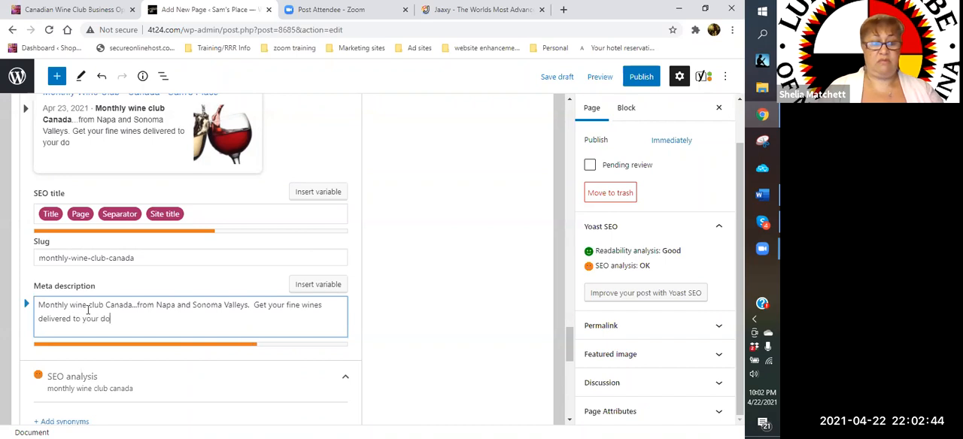
type("or from N")
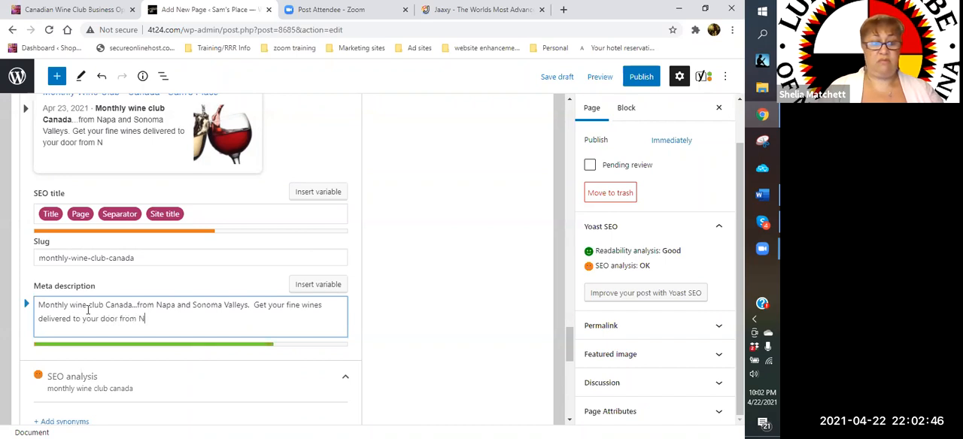
type("apa and Shon")
key("BackSpace")
key("BackSpace")
key("BackSpace")
type("onoma")
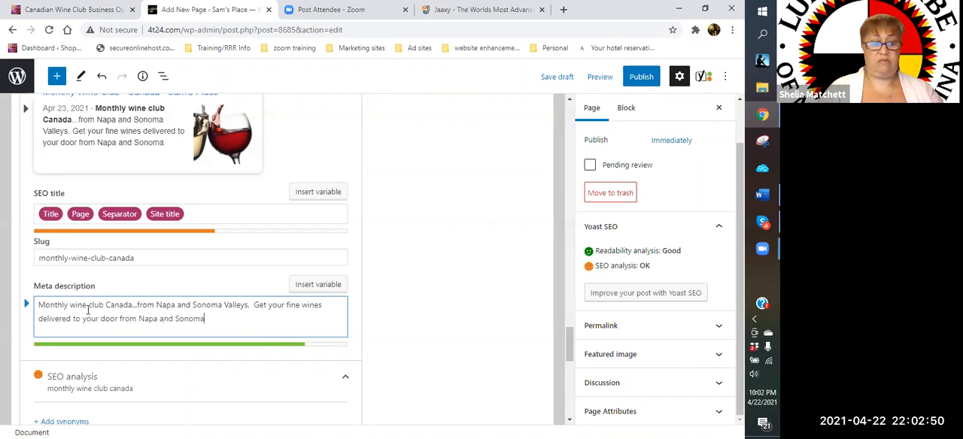
type(" Valley")
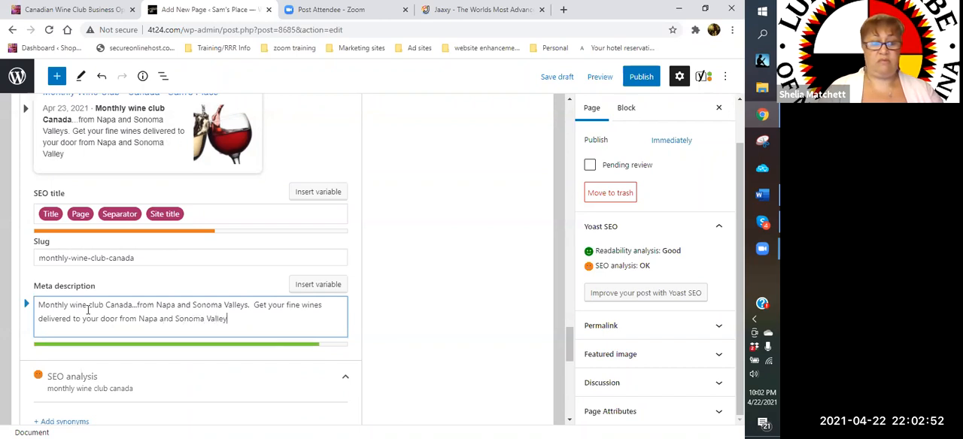
- Close the meta description with the call to action "Join NOW!!"
type("Join now")
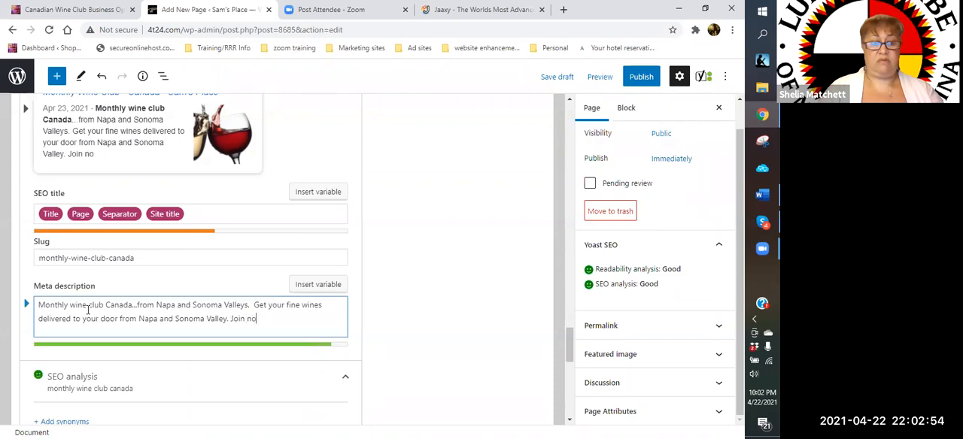
key("BackSpace")
type("N")
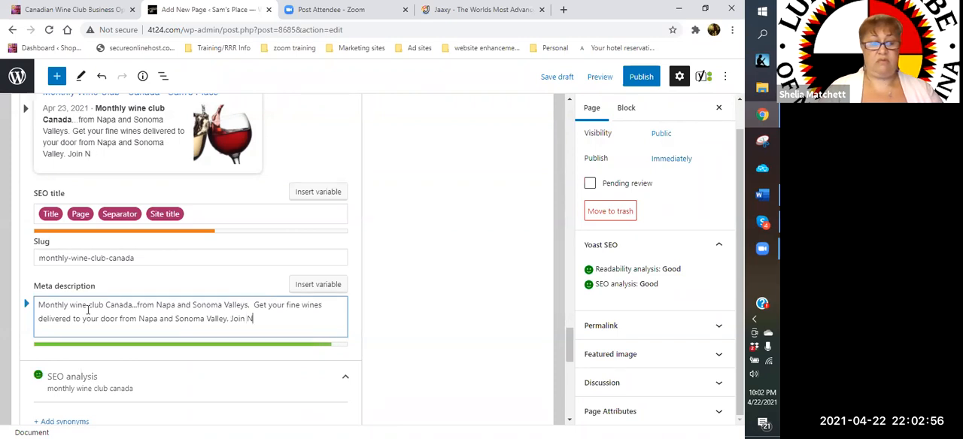
type("OW!!")
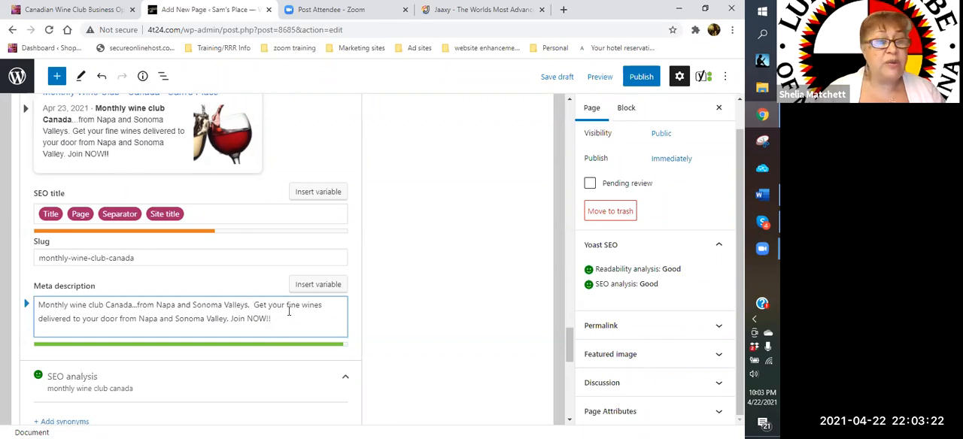
- Recheck the SEO analysis results and look through the page's subheadings for places to add the keyphrase
scroll(275, 315, "down", 3)
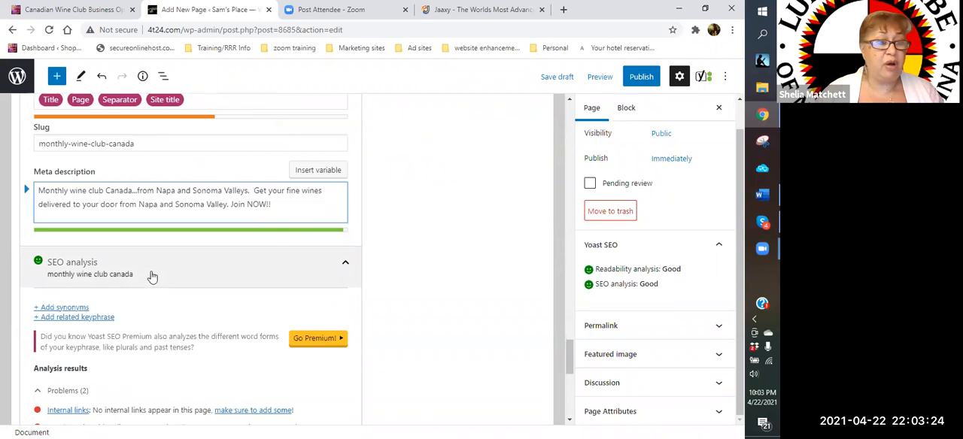
scroll(153, 281, "down", 3)
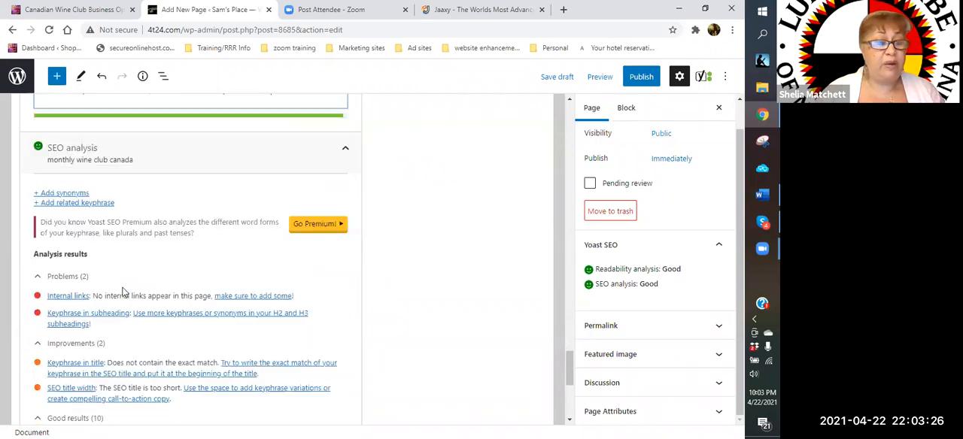
scroll(252, 306, "up", 10)
scroll(252, 305, "up", 10)
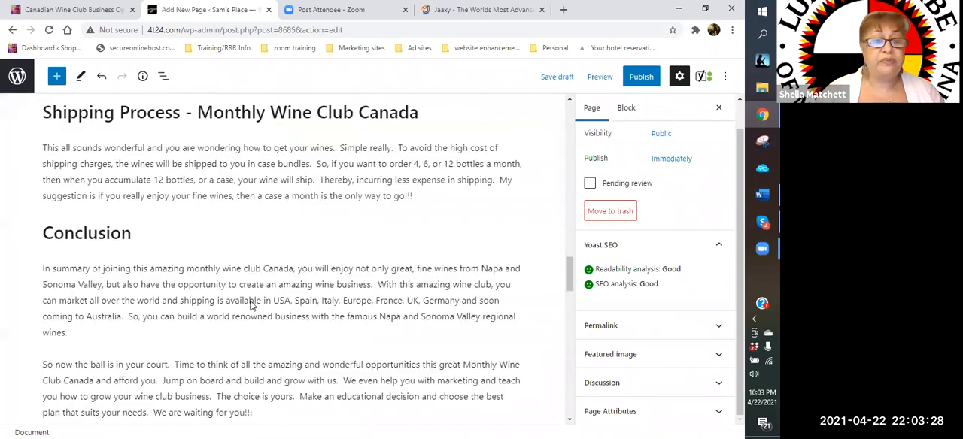
scroll(301, 367, "up", 8)
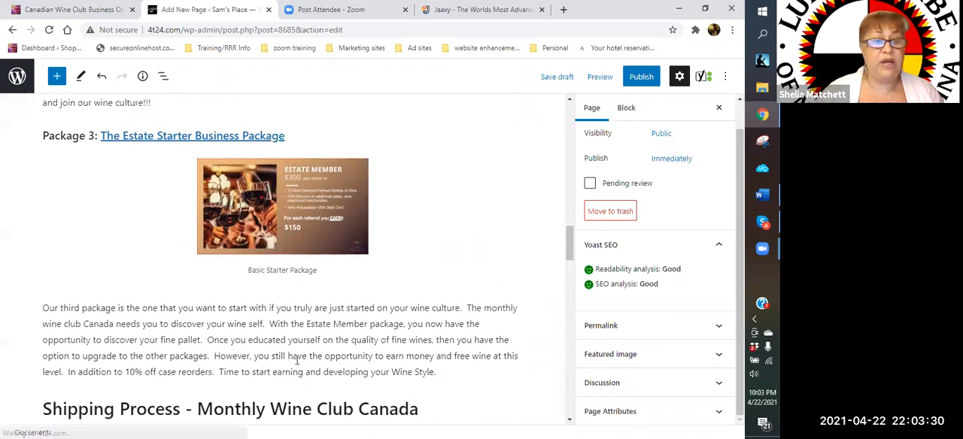
scroll(275, 295, "up", 2)
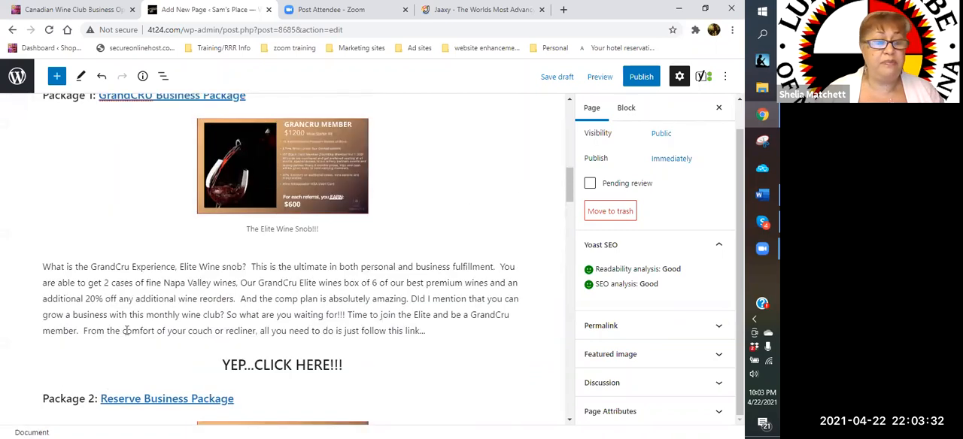
scroll(128, 385, "down", 3)
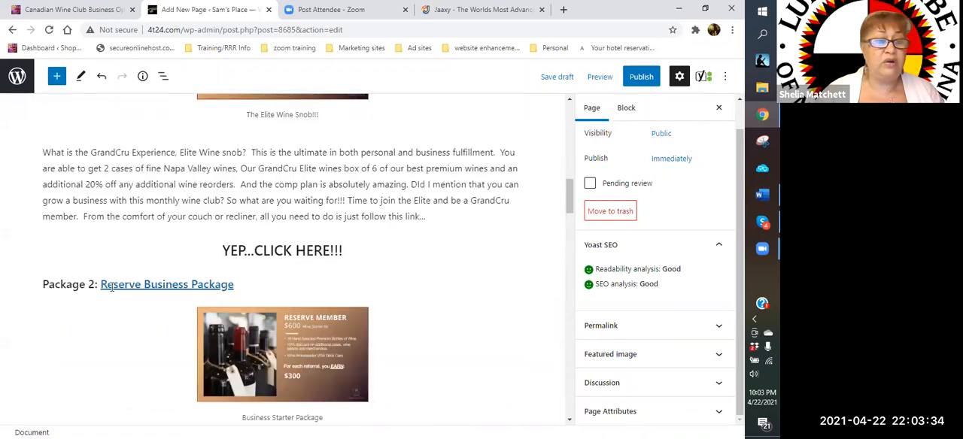
left_click(111, 284)
left_click(279, 290)
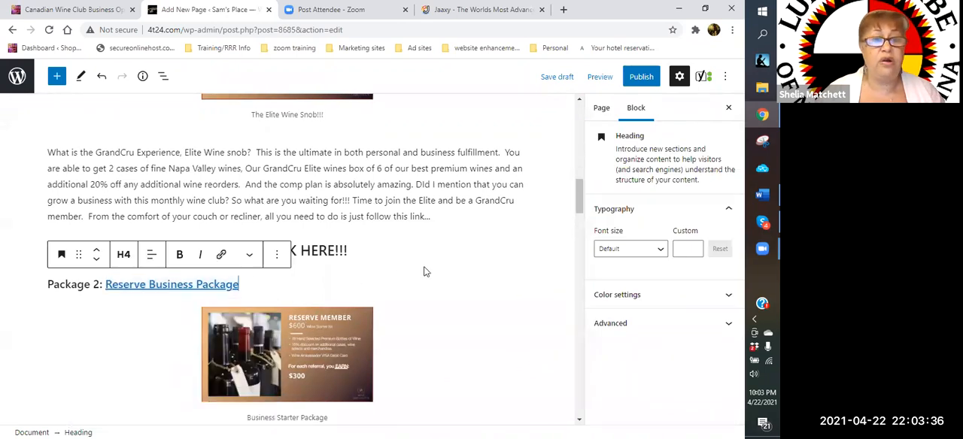
- Extend the "How to GET STARTED" heading to read "How to GET STARTED - Monthly Wine Club Canada"
scroll(425, 271, "up", 8)
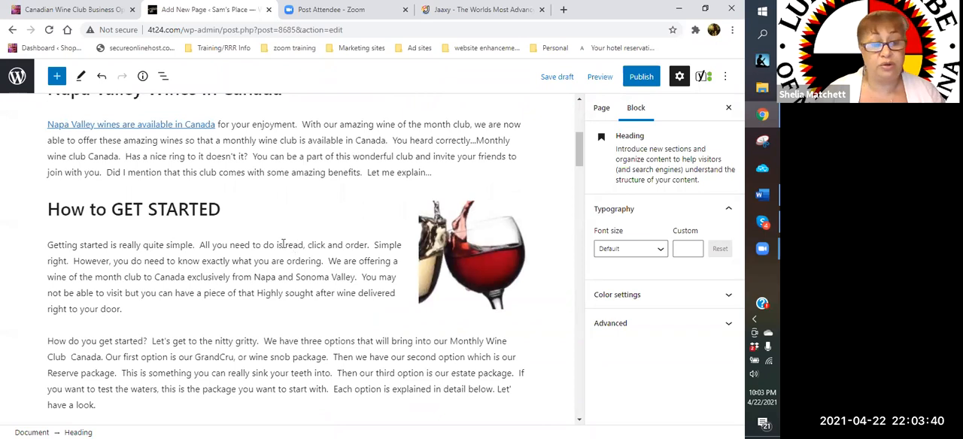
scroll(286, 244, "up", 3)
scroll(278, 245, "down", 3)
left_click(240, 213)
type("- MOnt")
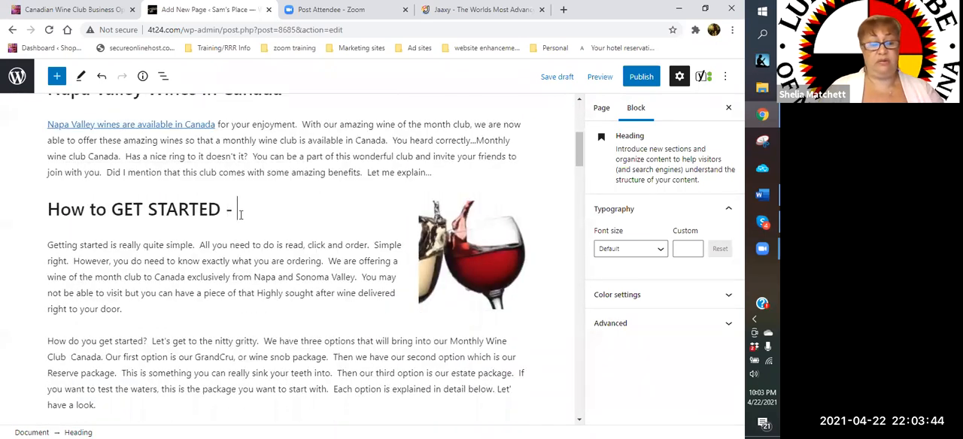
key("BackSpace")
key("BackSpace")
key("BackSpace")
type("n")
key("BackSpace")
type("onthly ")
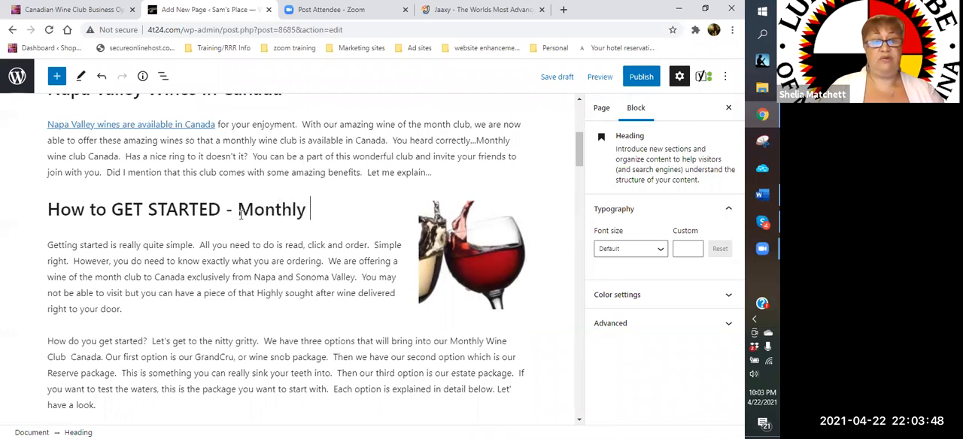
type("Wine Club ")
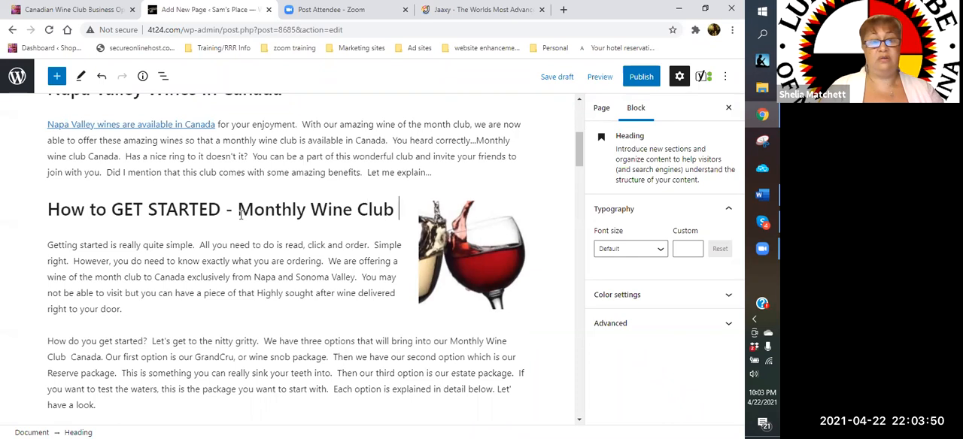
type("Canada")
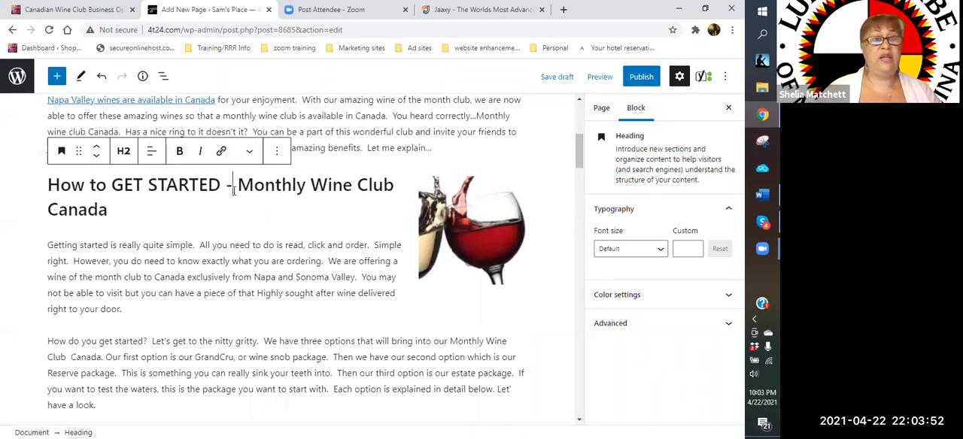
- Center-align the "How to GET STARTED - Monthly Wine Club Canada" heading
left_click(151, 151)
left_click(181, 211)
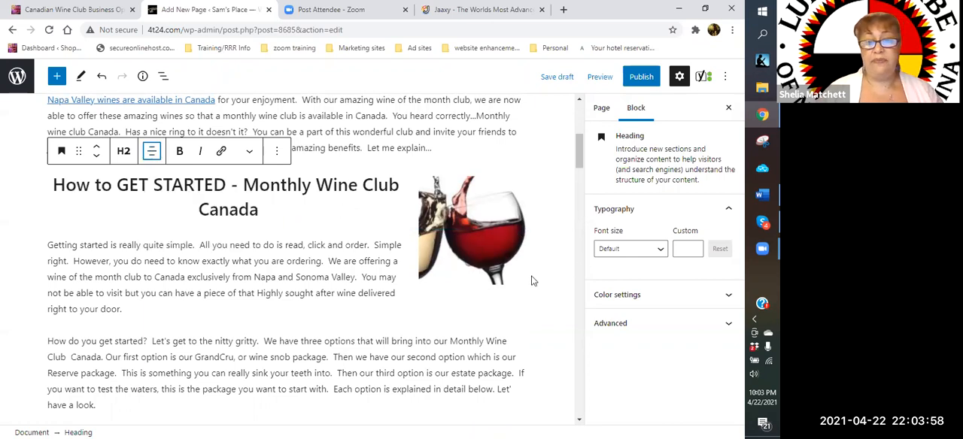
scroll(526, 251, "down", 3)
scroll(519, 253, "down", 6)
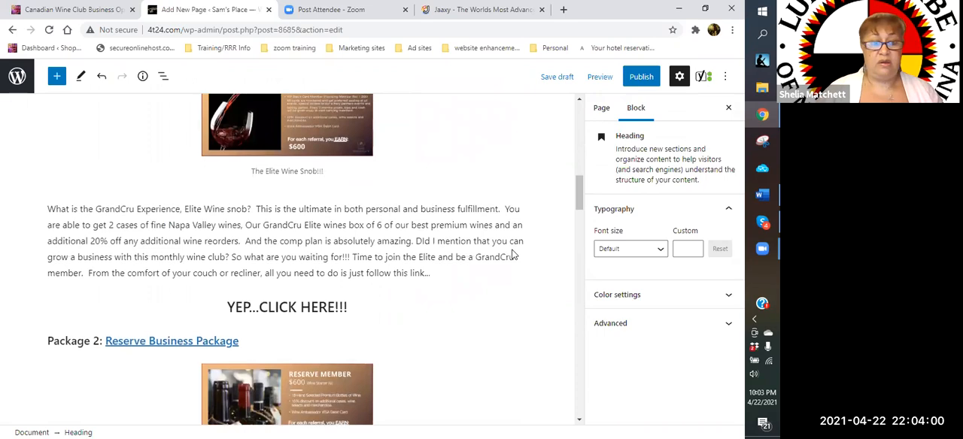
- Insert an image block between the two Conclusion paragraphs and open the media library for it
scroll(512, 255, "down", 15)
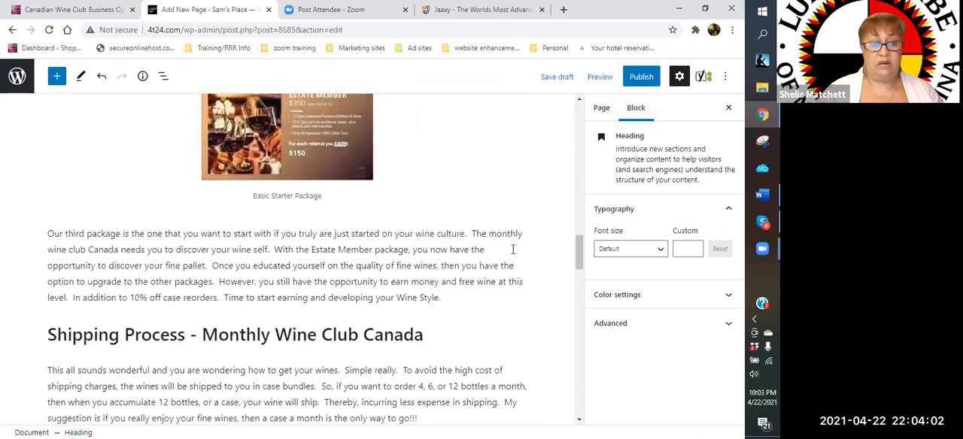
scroll(512, 249, "down", 4)
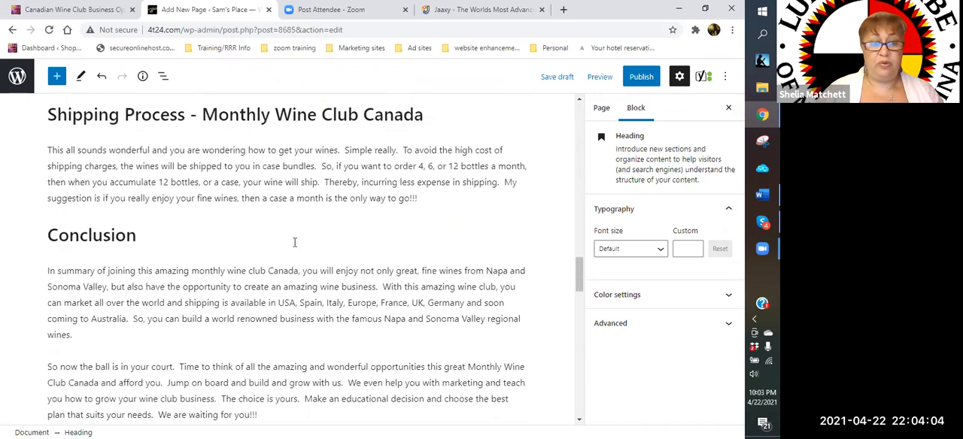
scroll(289, 340, "down", 3)
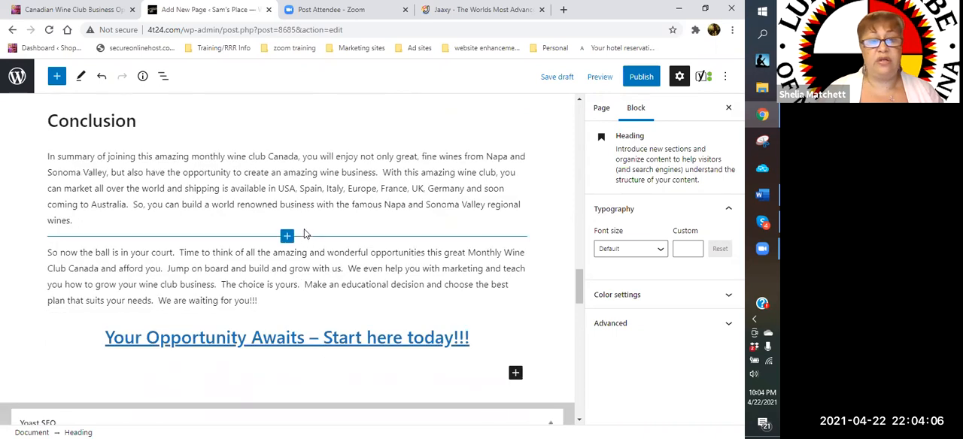
left_click(302, 230)
left_click(300, 227)
left_click(291, 238)
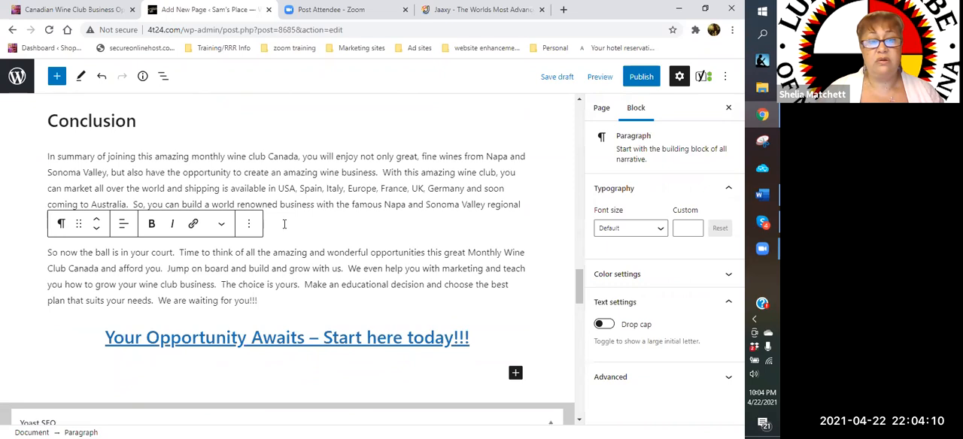
left_click(284, 223)
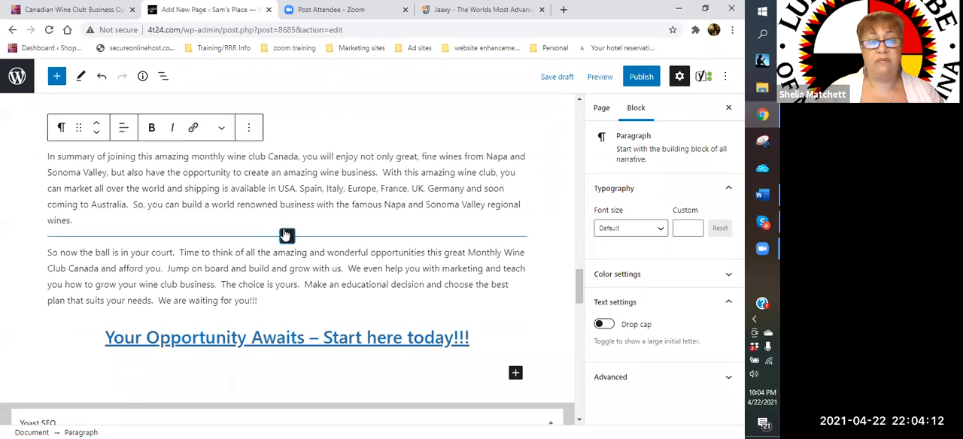
left_click(286, 236)
left_click(356, 342)
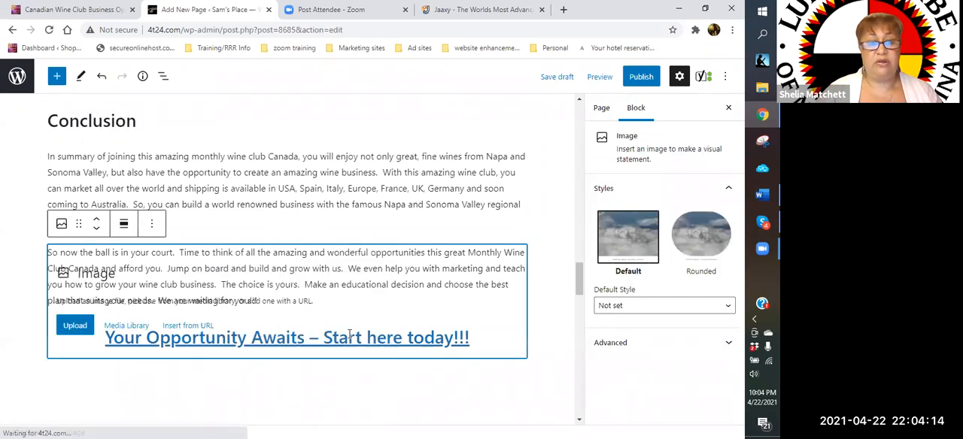
left_click(124, 326)
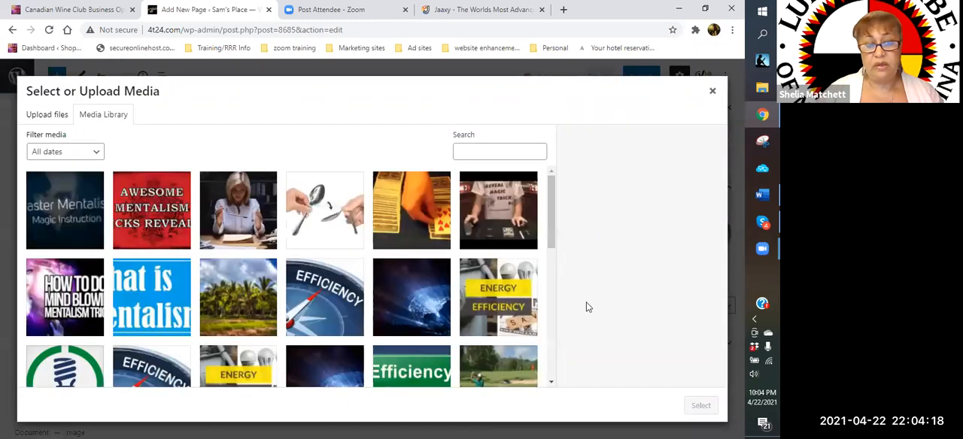
- Find the photo of two smiling women holding red wine glasses in the media library and insert it into the Conclusion
left_click_drag(552, 197, 547, 423)
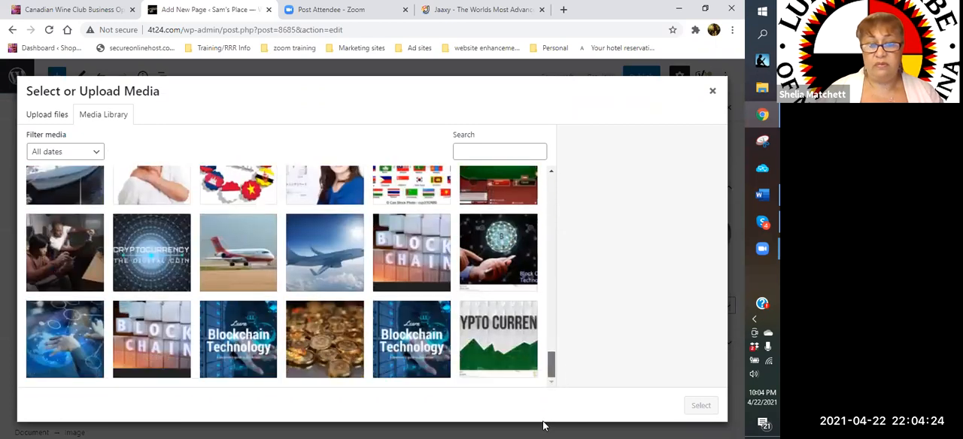
scroll(548, 316, "down", 5)
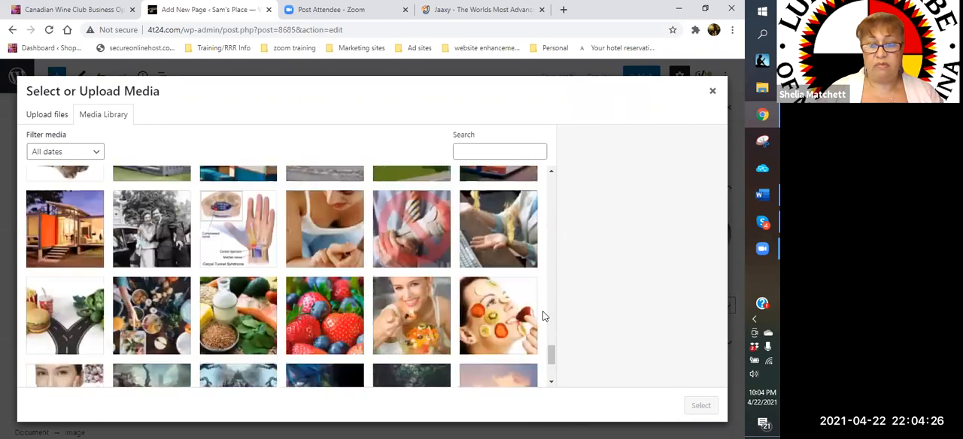
scroll(549, 316, "down", 5)
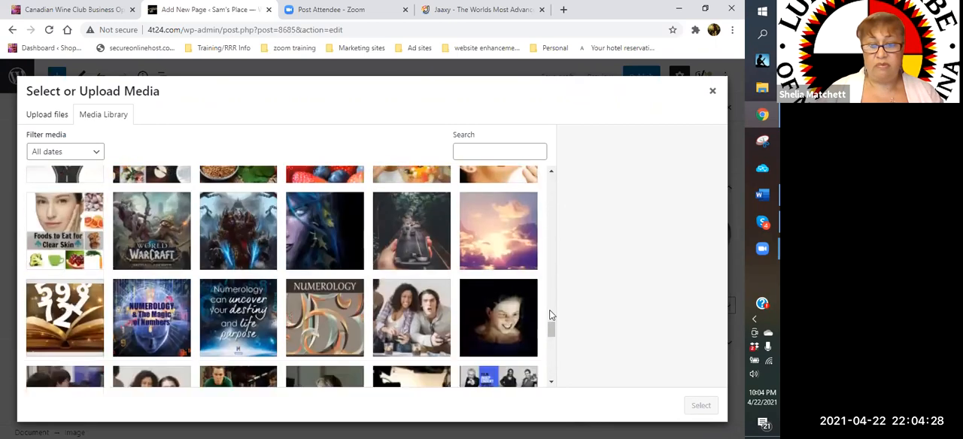
scroll(550, 316, "down", 2)
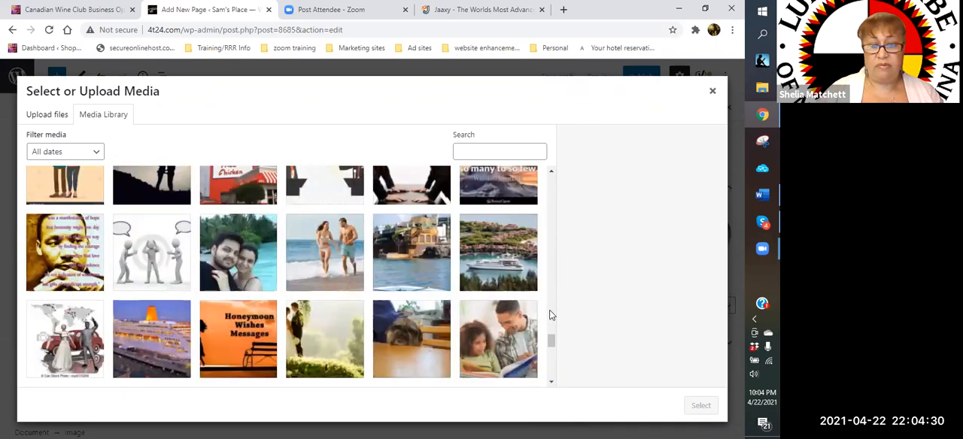
scroll(550, 316, "down", 5)
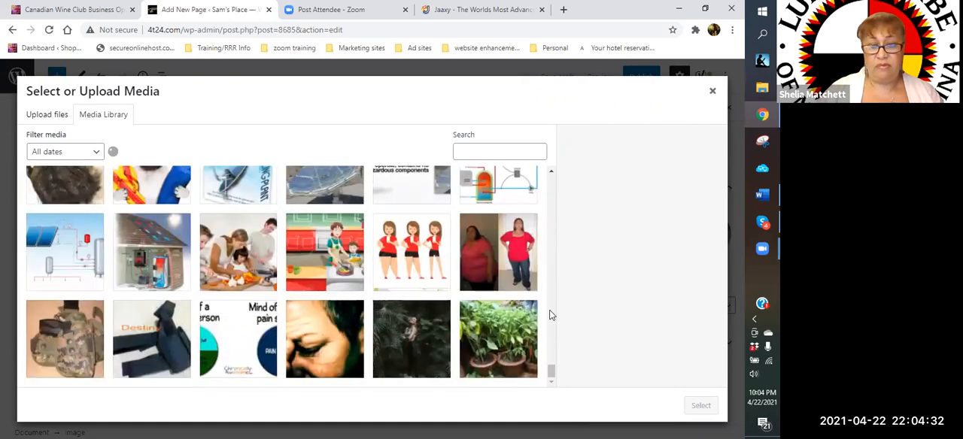
scroll(550, 316, "down", 5)
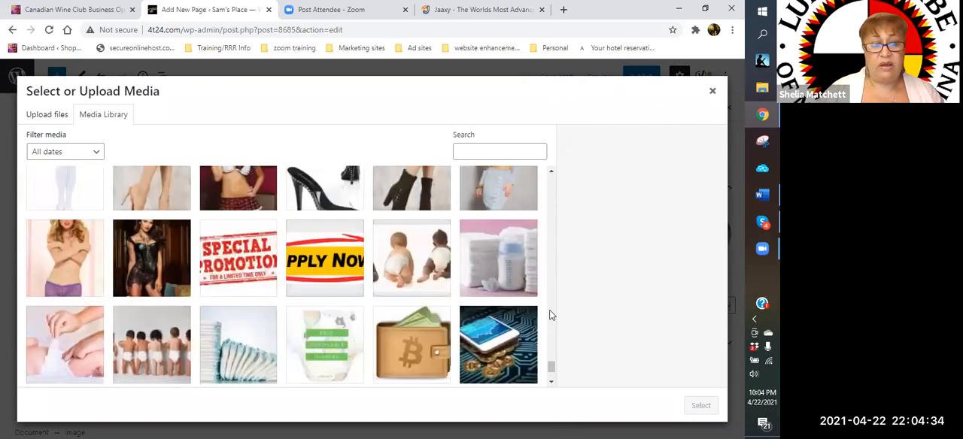
scroll(550, 316, "down", 2)
scroll(550, 316, "down", 3)
scroll(550, 316, "down", 5)
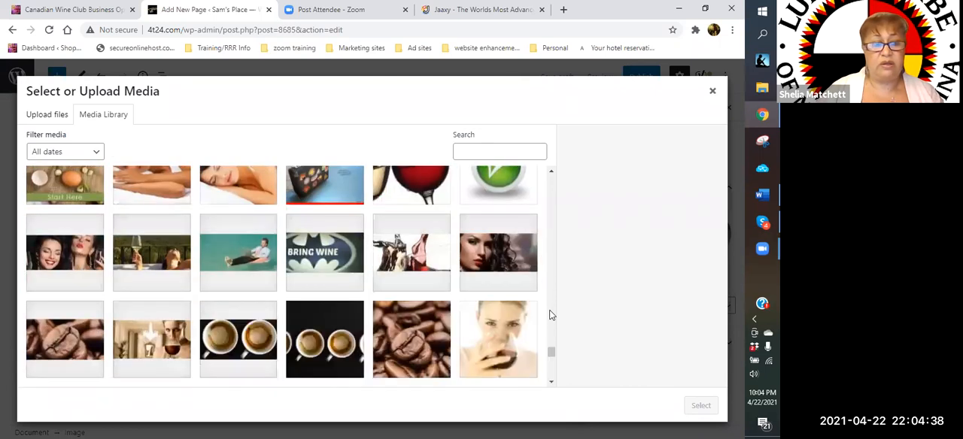
left_click(54, 269)
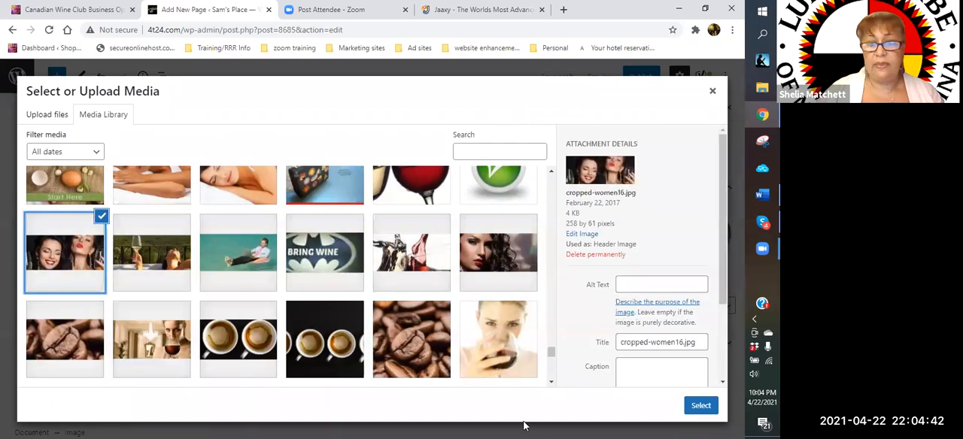
scroll(354, 354, "down", 3)
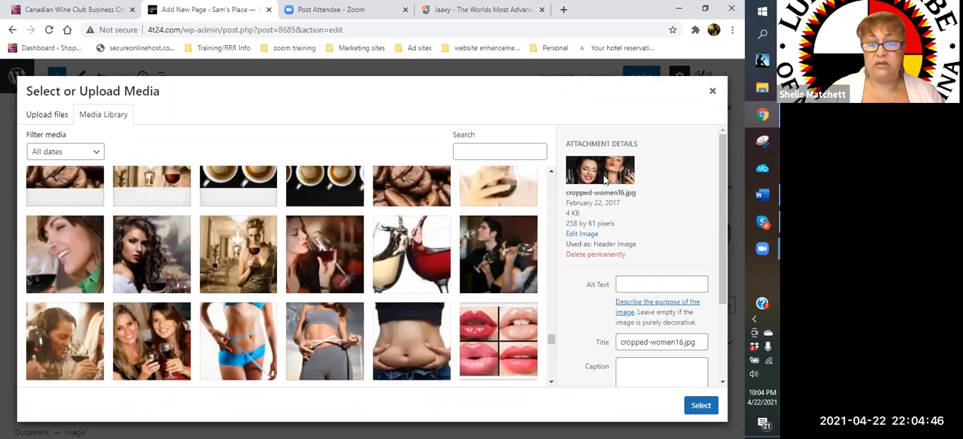
left_click(150, 347)
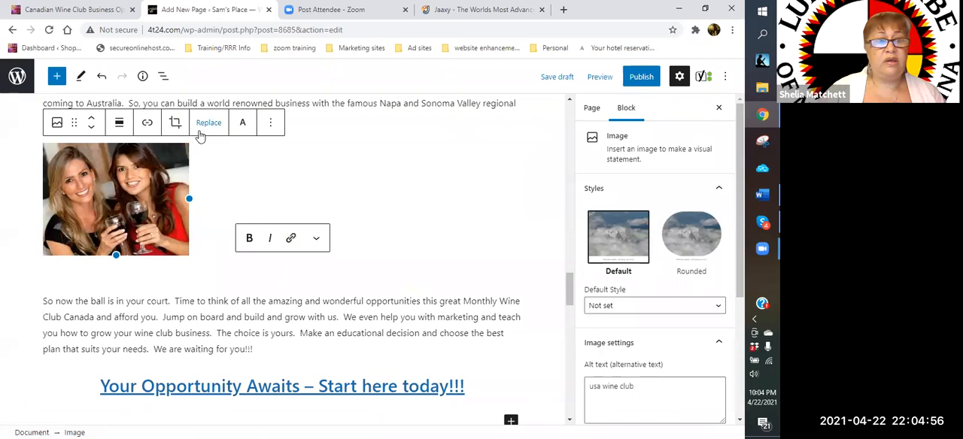
- Align the photo of the two women left so the closing paragraph wraps around it, and shrink it slightly
left_click(119, 124)
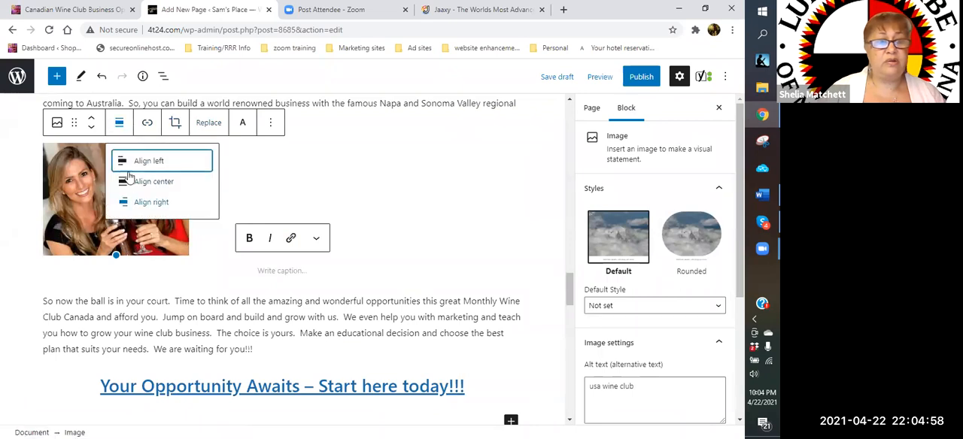
left_click(131, 166)
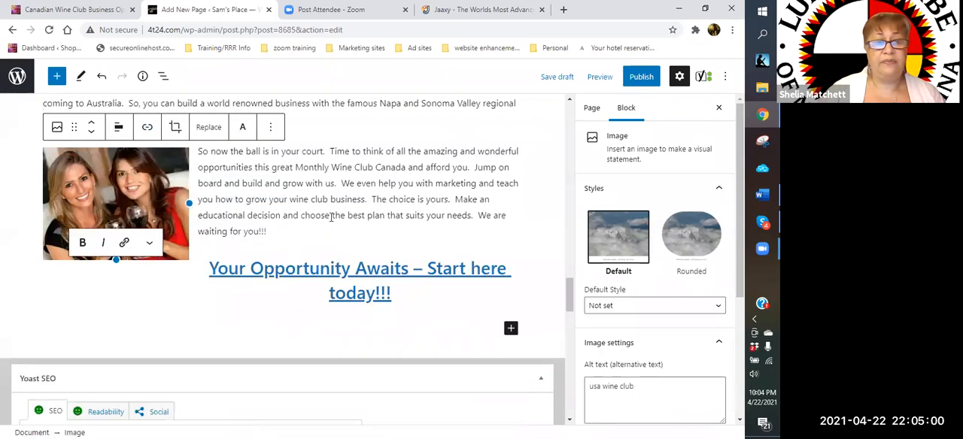
left_click(334, 232)
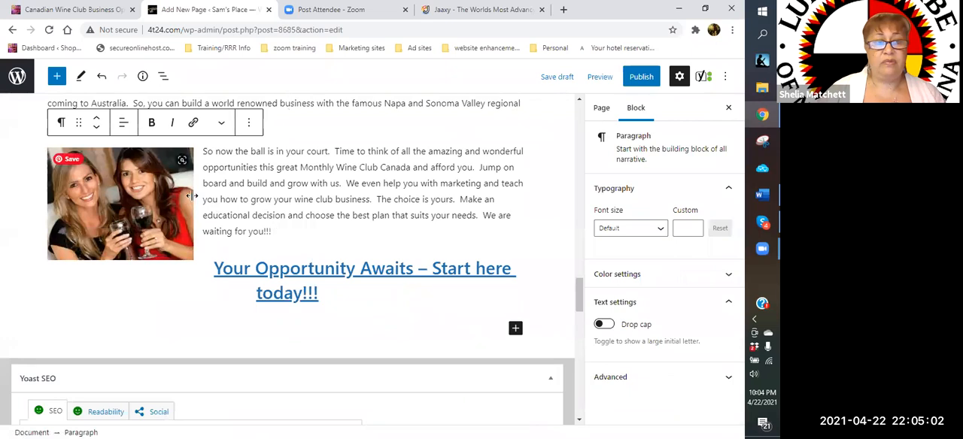
left_click(186, 204)
left_click_drag(188, 201, 170, 201)
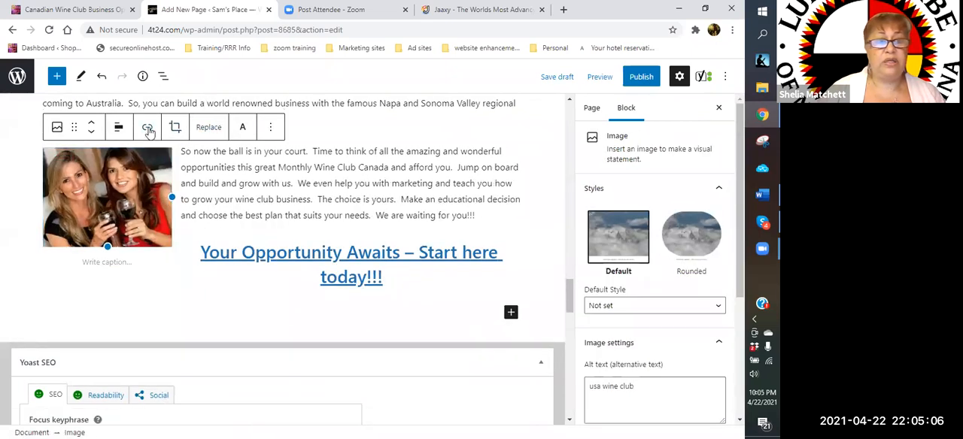
- Link the photo of the two women to the copied wineambassador.com referral address, set to open in a new tab
left_click(148, 129)
left_click(194, 158)
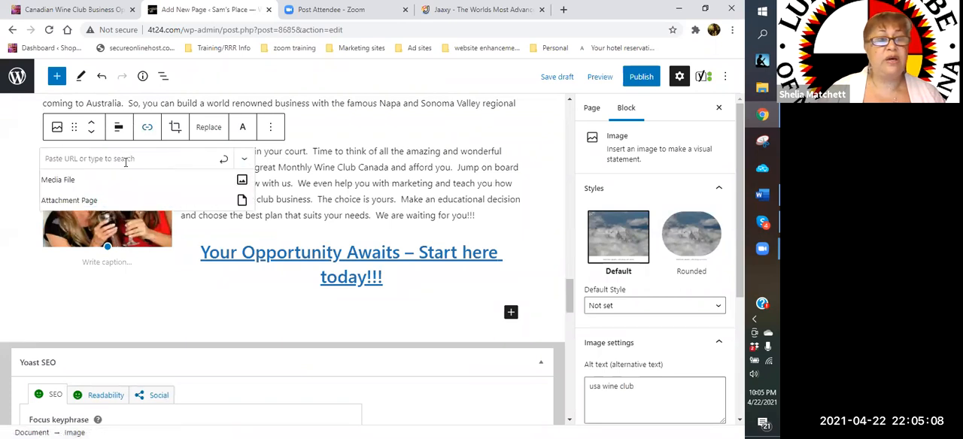
right_click(130, 160)
left_click(154, 247)
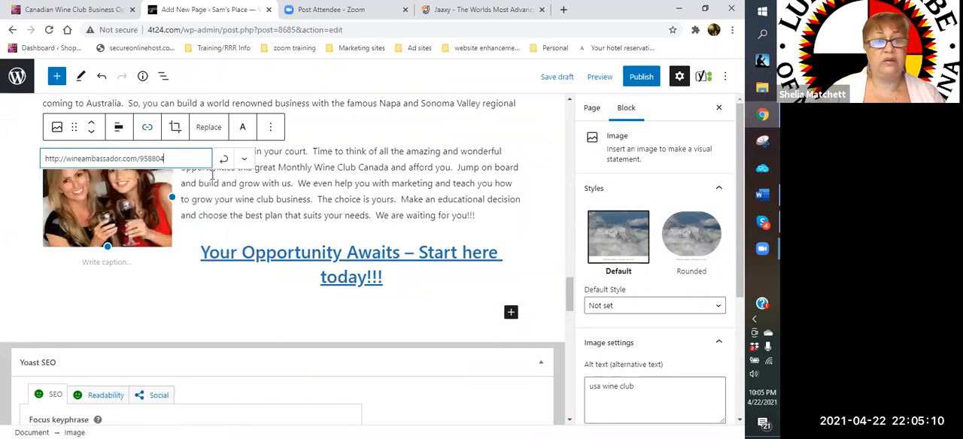
left_click(244, 159)
left_click(57, 184)
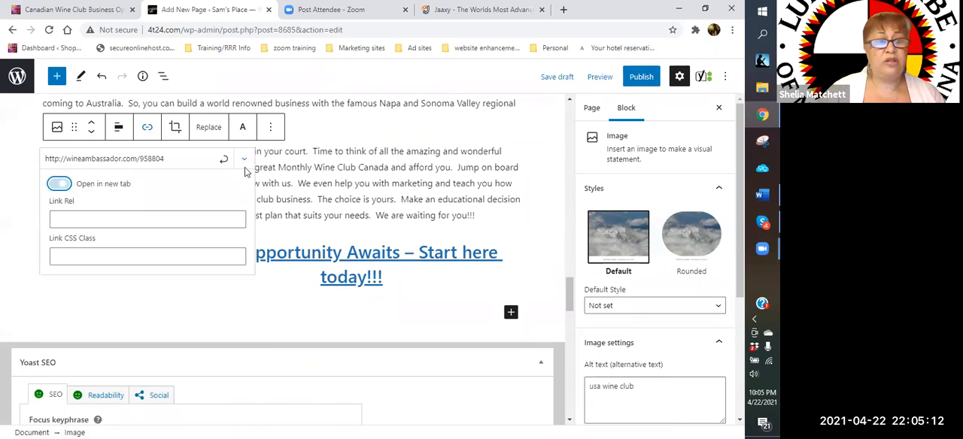
left_click(224, 159)
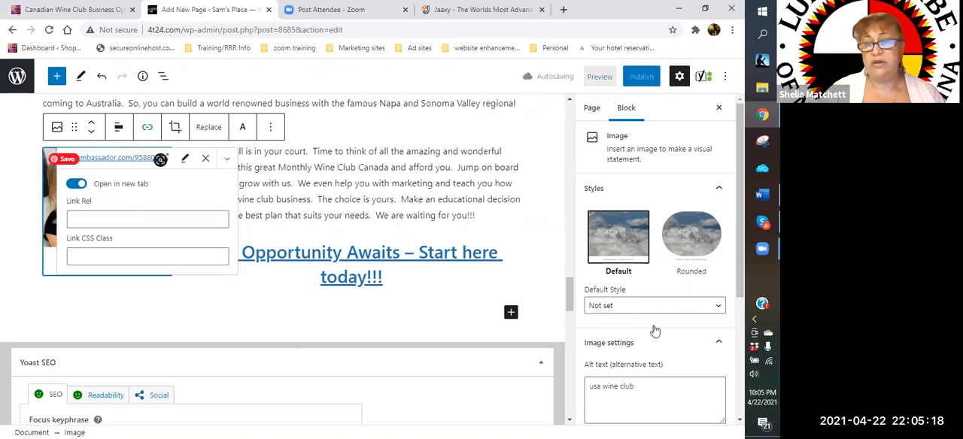
- Replace the photo's alt text with "Canada wine club"
scroll(621, 284, "down", 2)
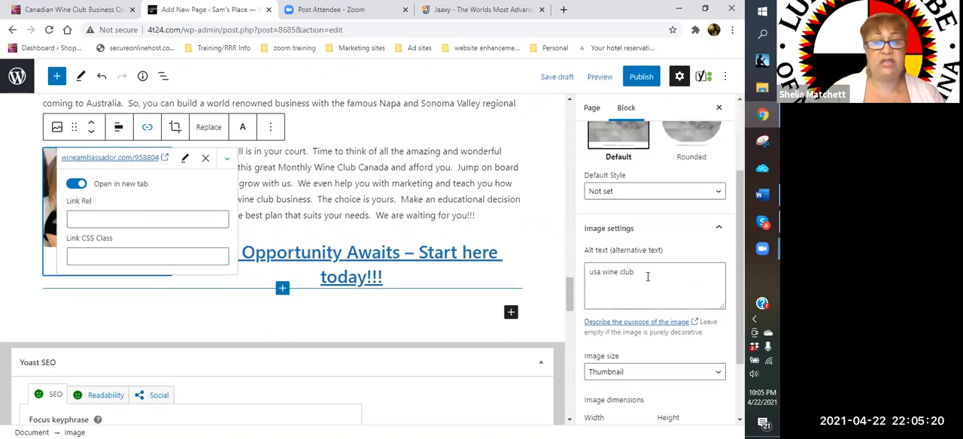
left_click_drag(635, 274, 577, 279)
left_click(576, 279)
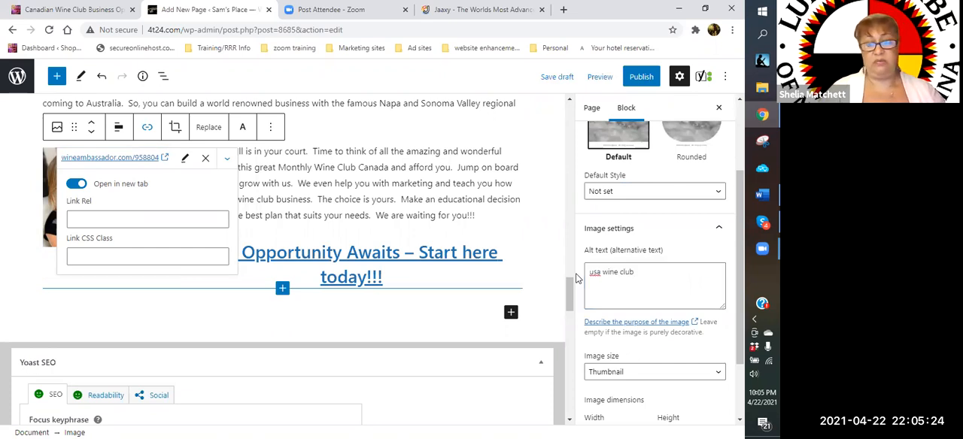
left_click_drag(636, 273, 551, 276)
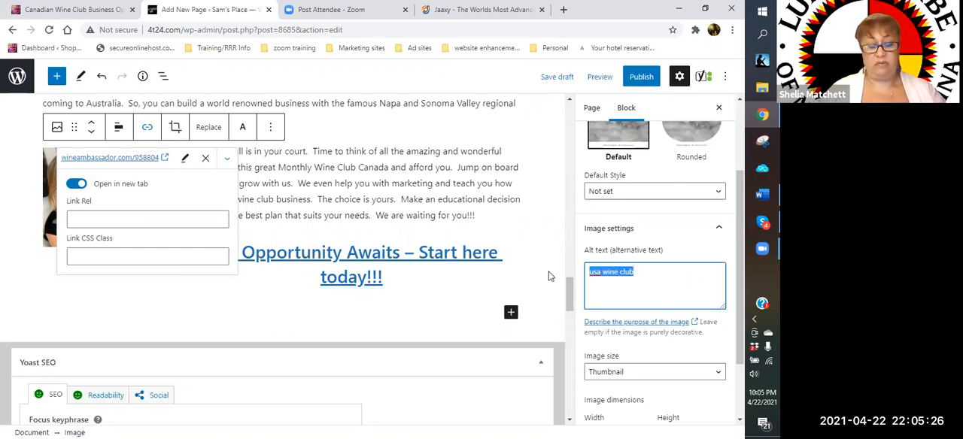
type("Canada w")
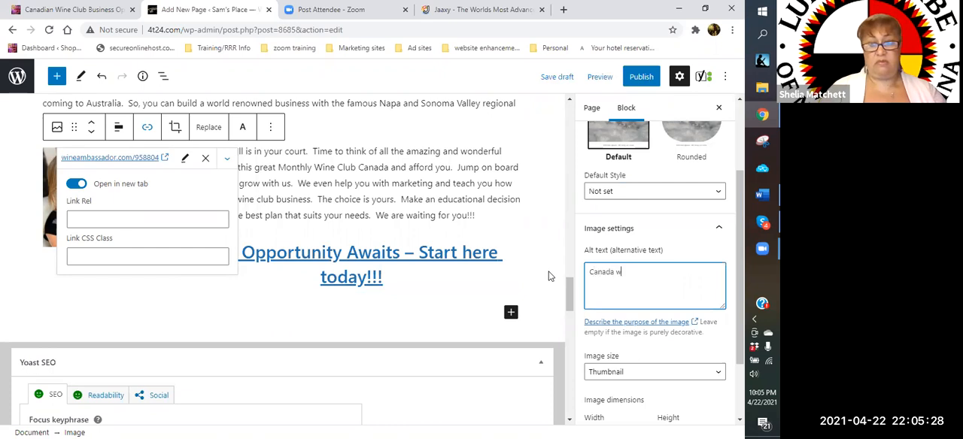
type("ine club")
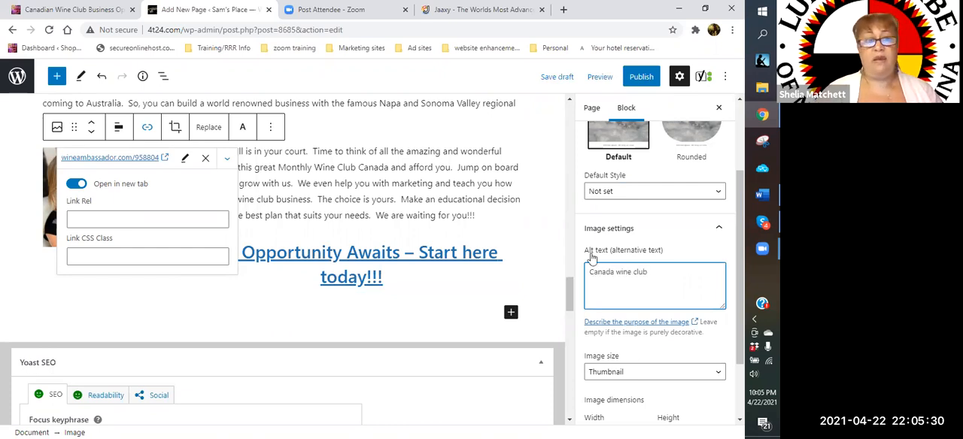
- Apply the Rounded style to the photo of the two women and save the page draft
left_click(176, 325)
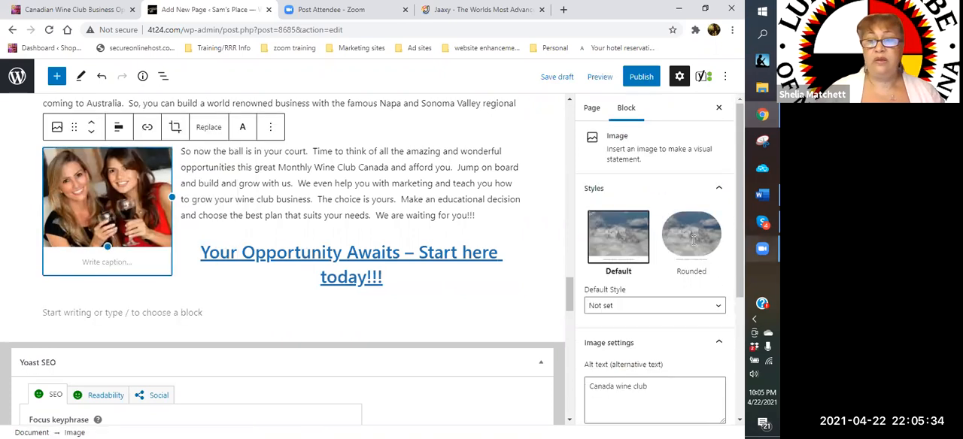
left_click(691, 238)
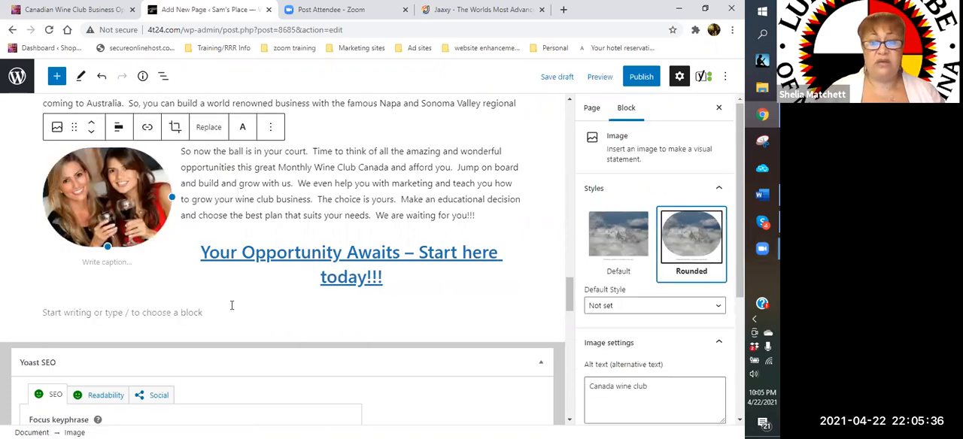
left_click(286, 310)
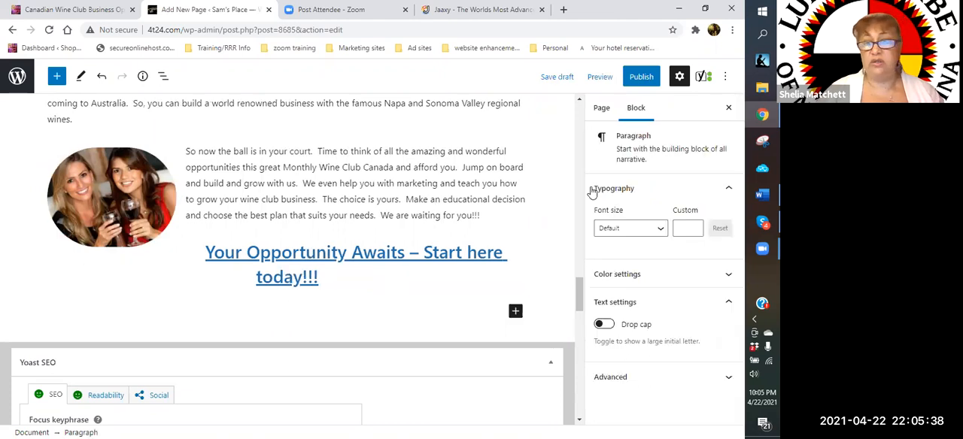
left_click(560, 77)
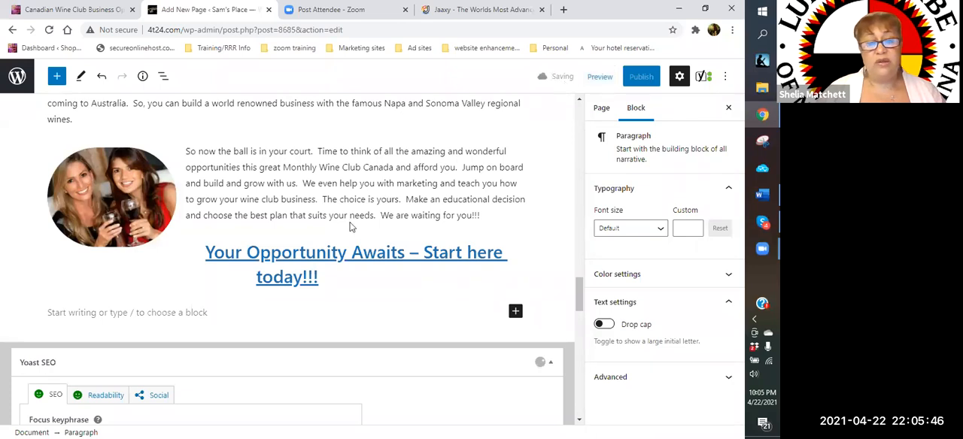
scroll(335, 241, "down", 1)
scroll(335, 239, "up", 2)
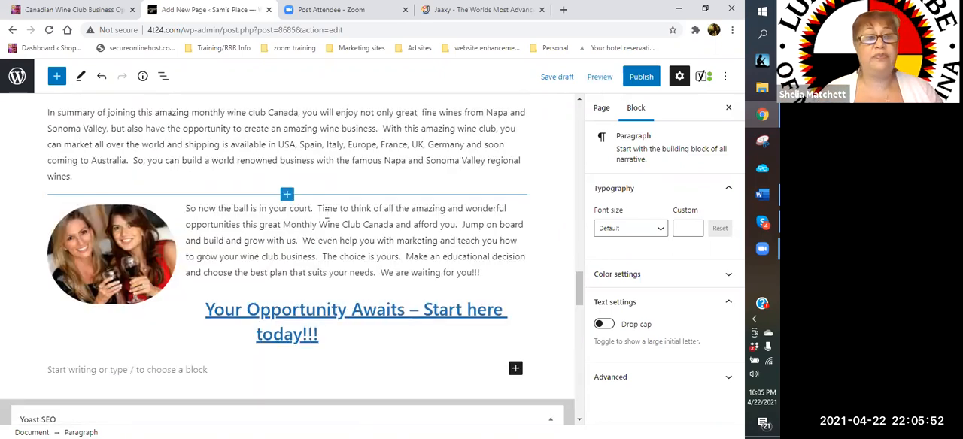
- Start adding a link to the words "available in USA" in the summary paragraph under Conclusion
scroll(331, 214, "up", 2)
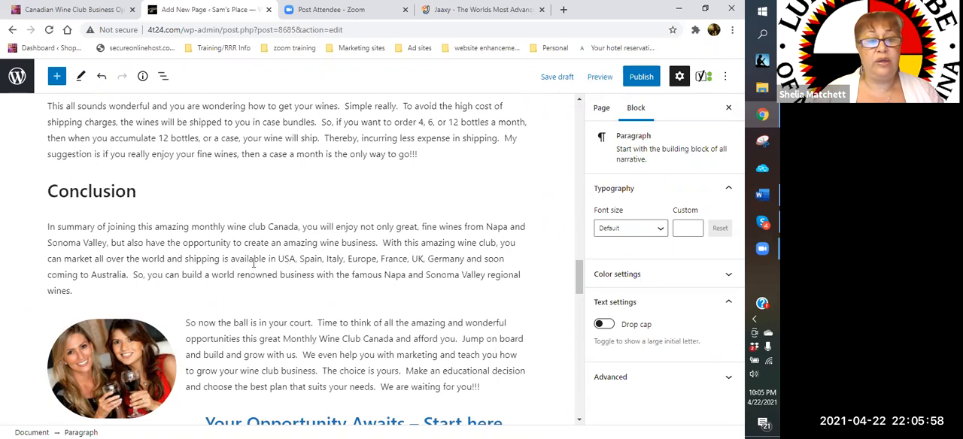
left_click_drag(231, 259, 296, 259)
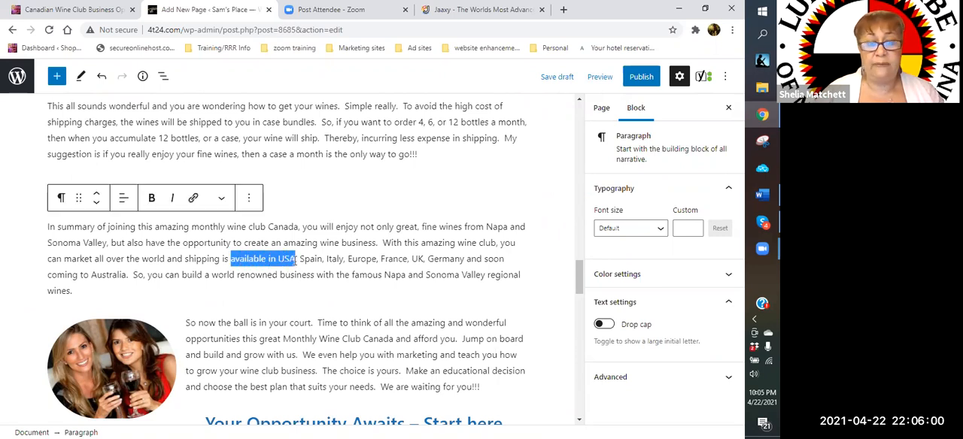
left_click(193, 198)
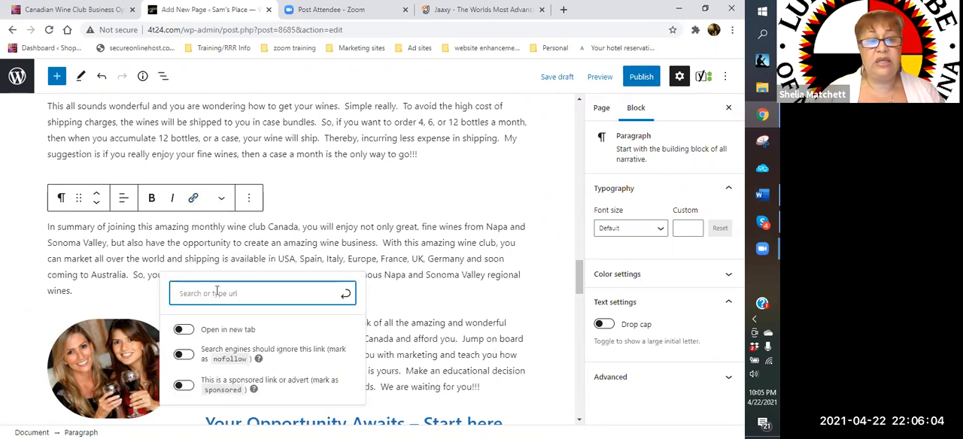
key("Return")
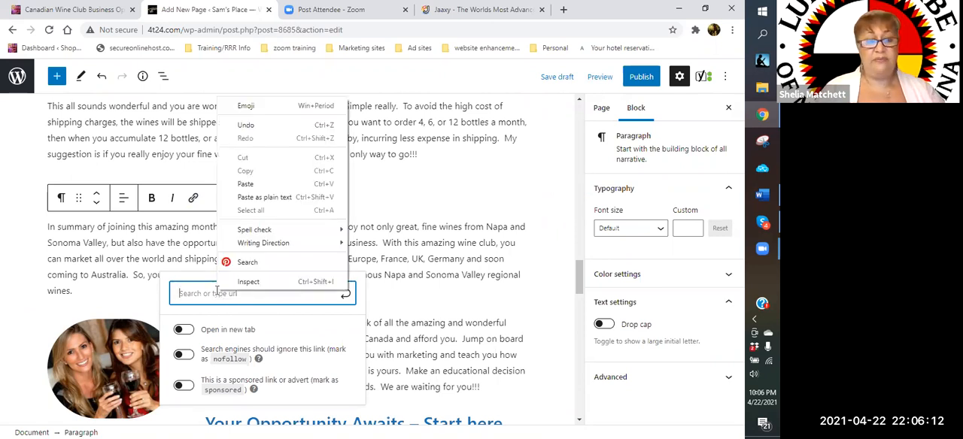
left_click(217, 294)
type("e")
key("BackSpace")
key("ctrl+shift+i")
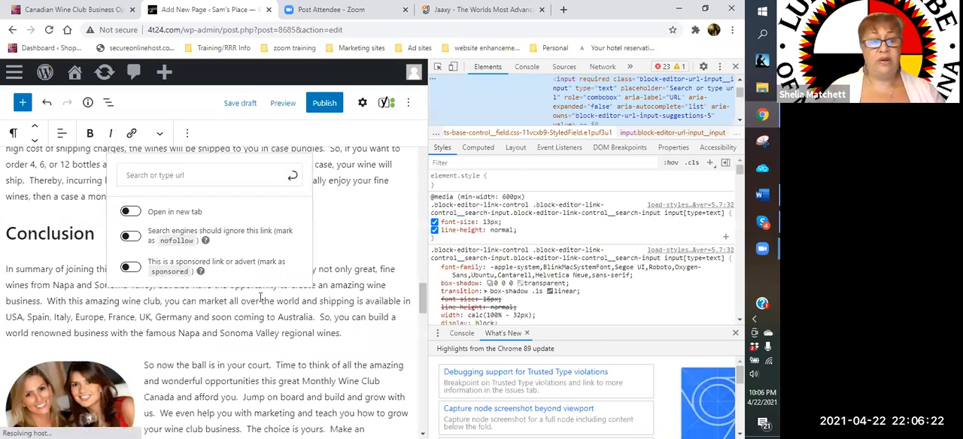
key("F12")
- Search the link targets for "fine wines" and link "available in USA" to the USA Wine of the Month Club page
type("fin")
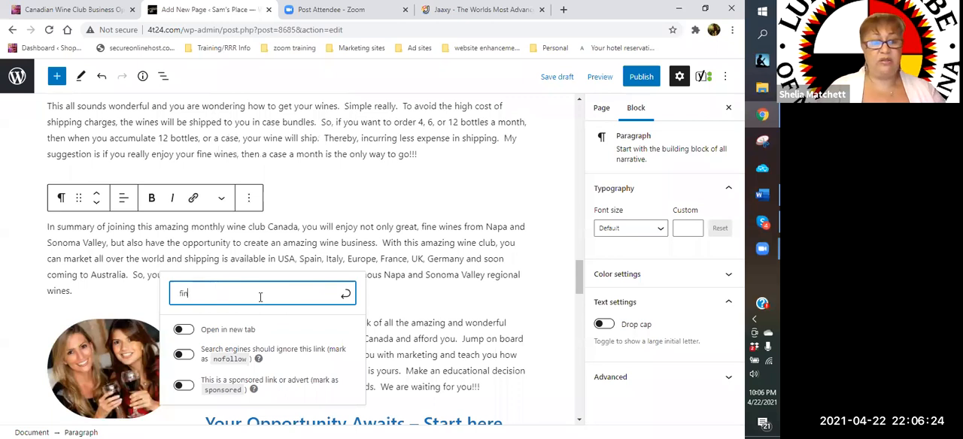
type("e wines")
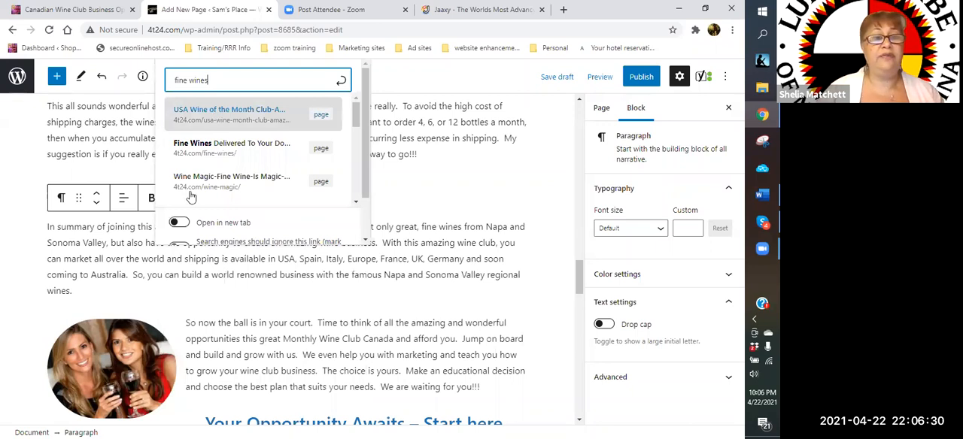
left_click(232, 115)
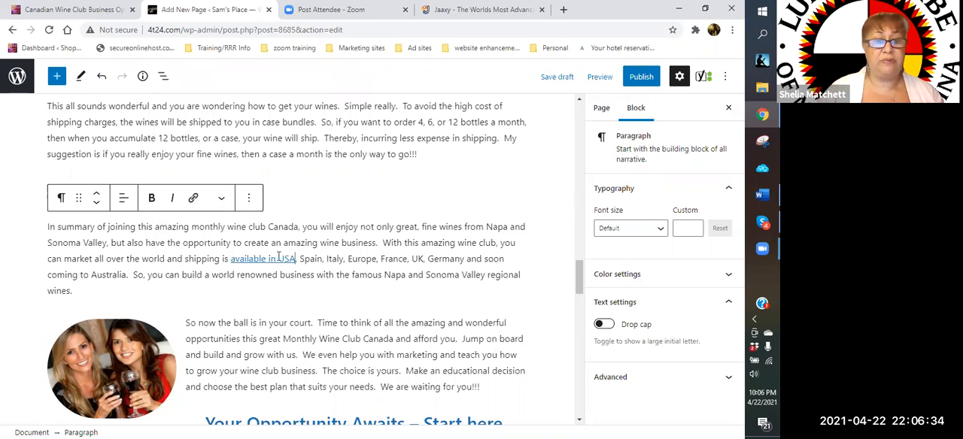
- Make the linked words "available in USA" bold and color them green with the custom value #00a313
left_click(239, 256)
left_click_drag(246, 255, 231, 258)
left_click(149, 200)
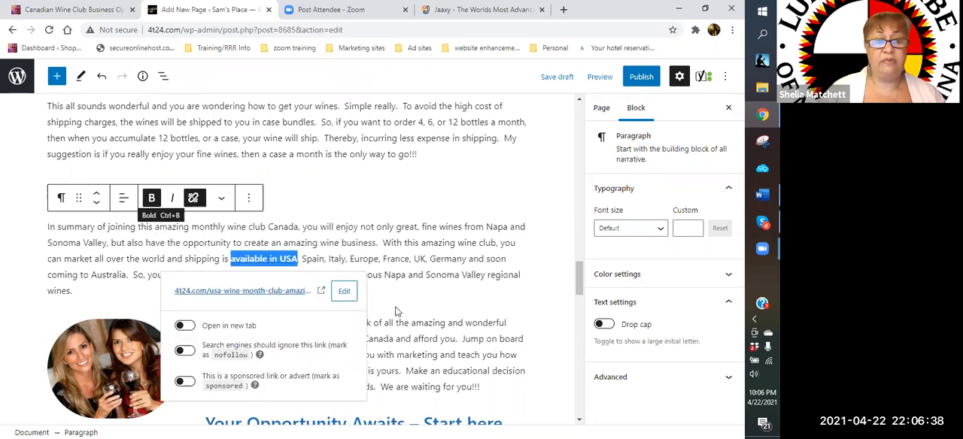
left_click(272, 363)
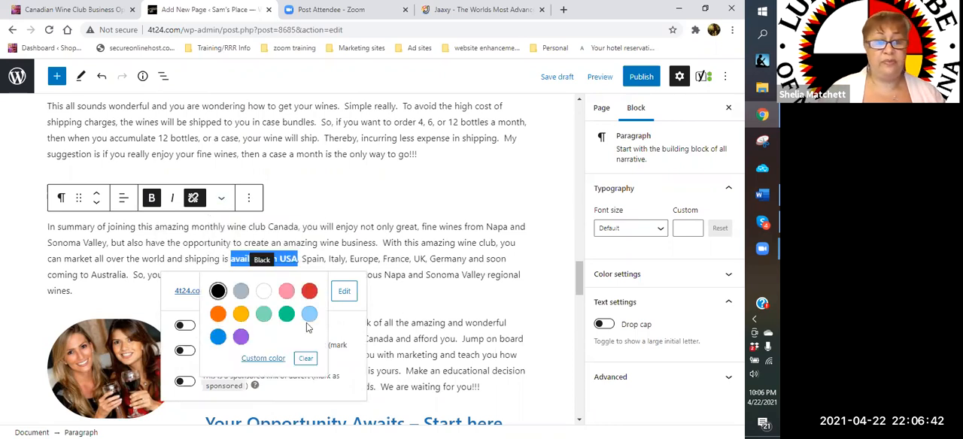
left_click(272, 363)
left_click(323, 288)
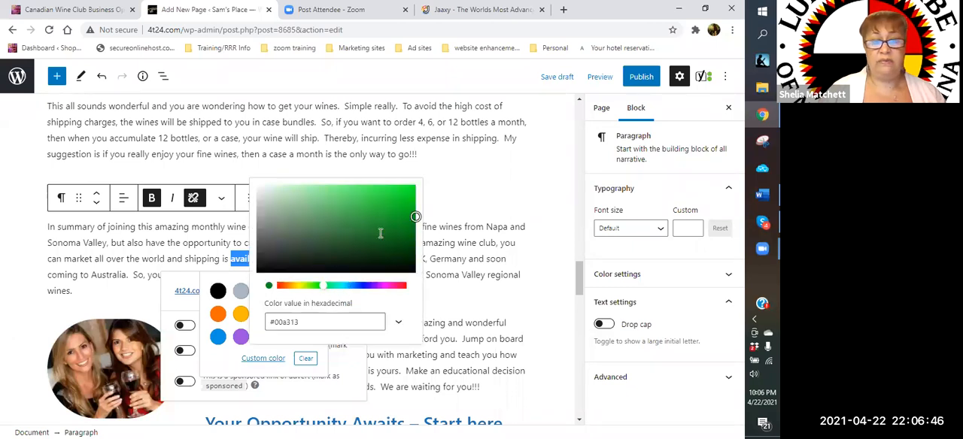
left_click(228, 327)
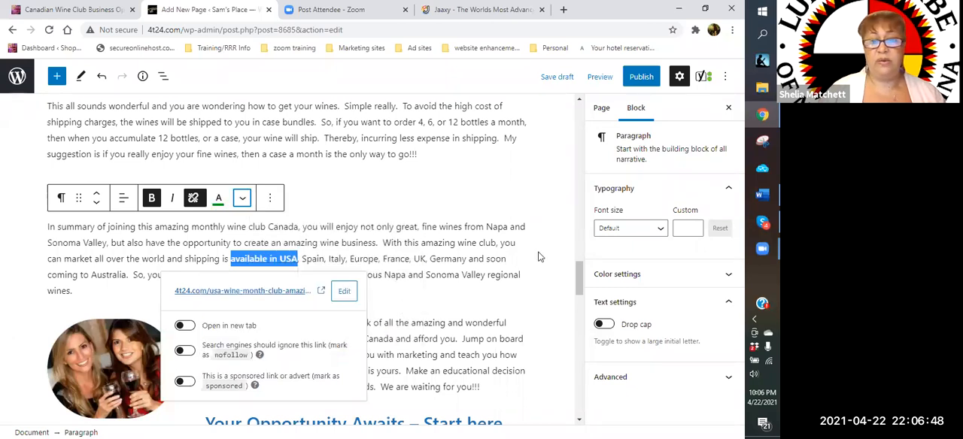
- Save the page draft with the newly formatted link
scroll(527, 240, "down", 3)
left_click(527, 133)
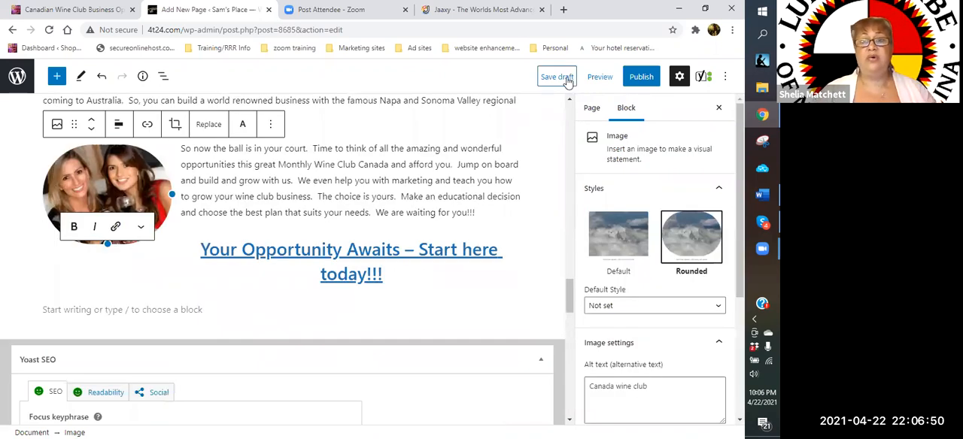
left_click(557, 76)
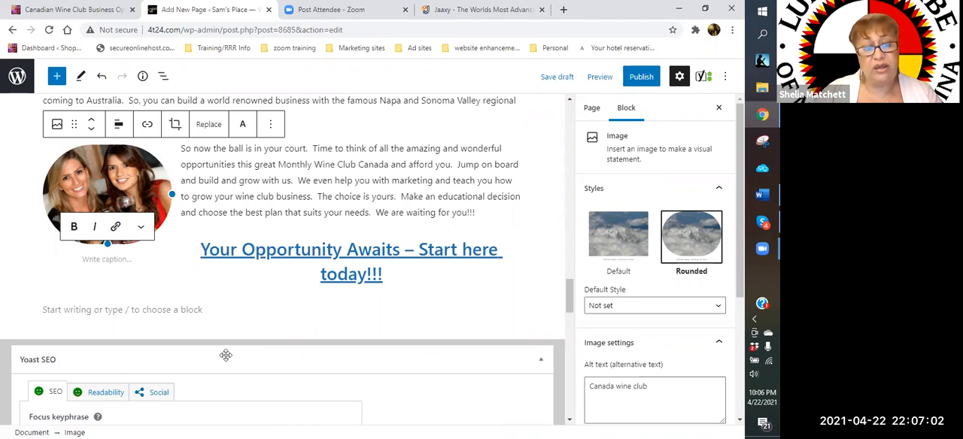
- Review the page's Yoast SEO analysis results, Google preview and readability analysis
scroll(203, 327, "down", 5)
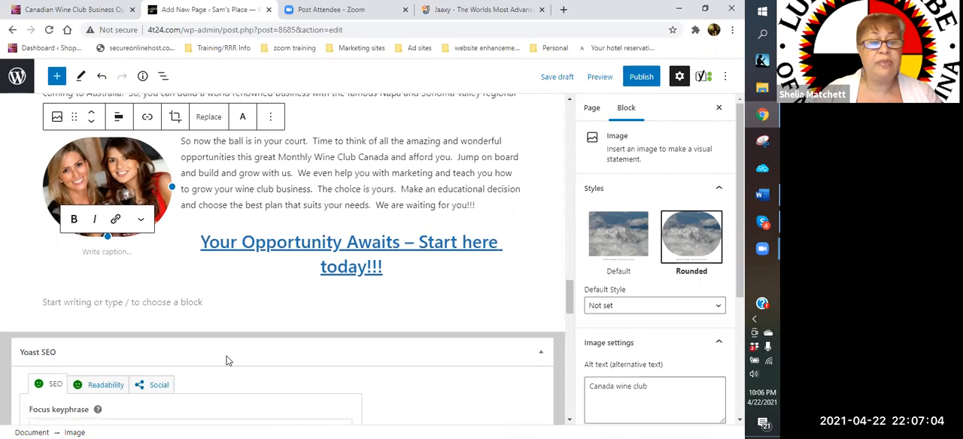
scroll(196, 327, "down", 6)
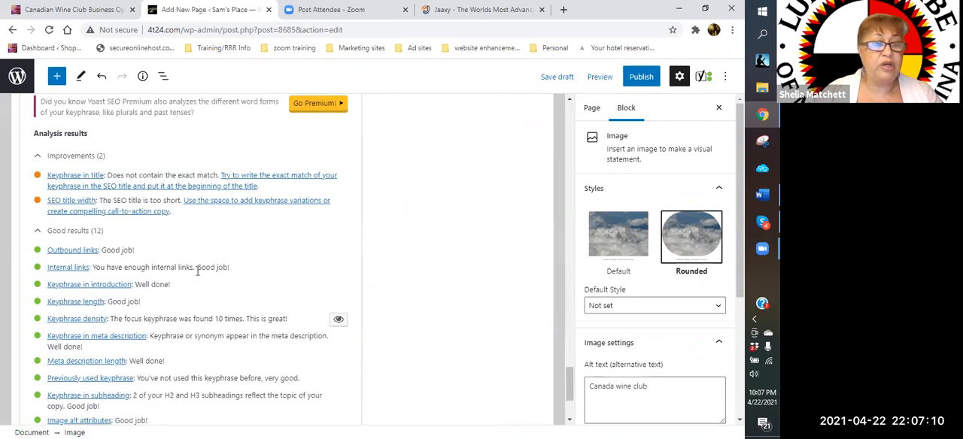
scroll(197, 270, "down", 1)
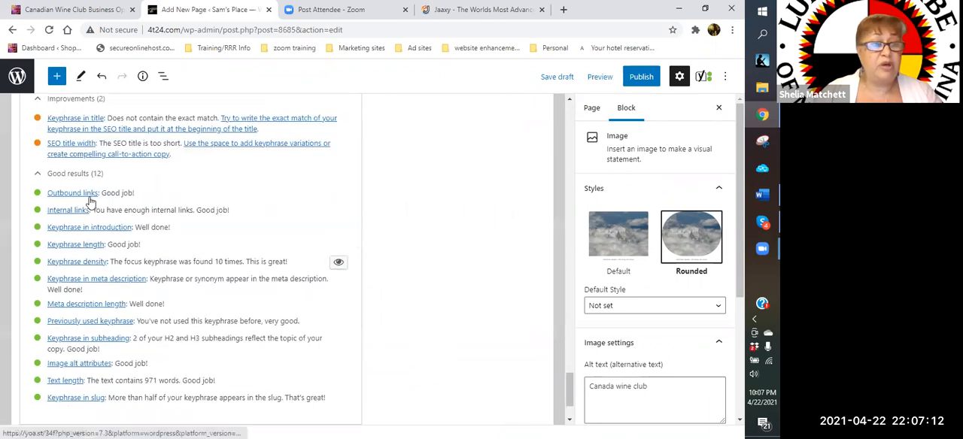
scroll(125, 217, "down", 1)
scroll(129, 221, "up", 3)
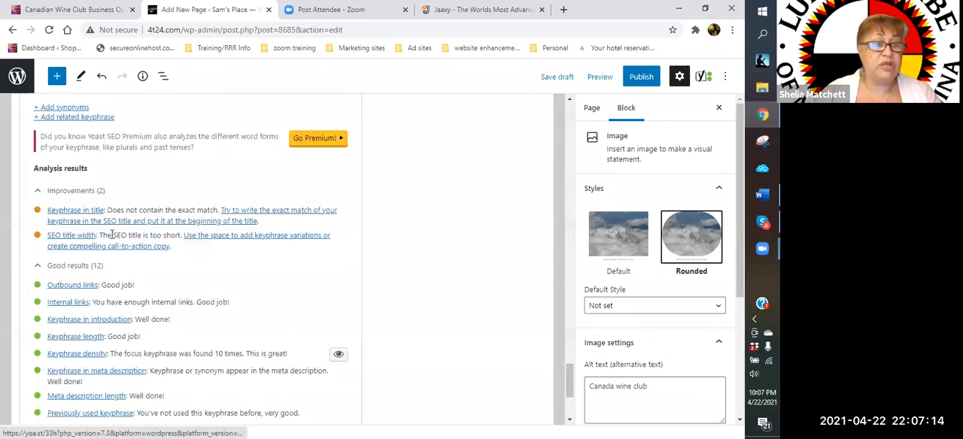
scroll(105, 218, "up", 10)
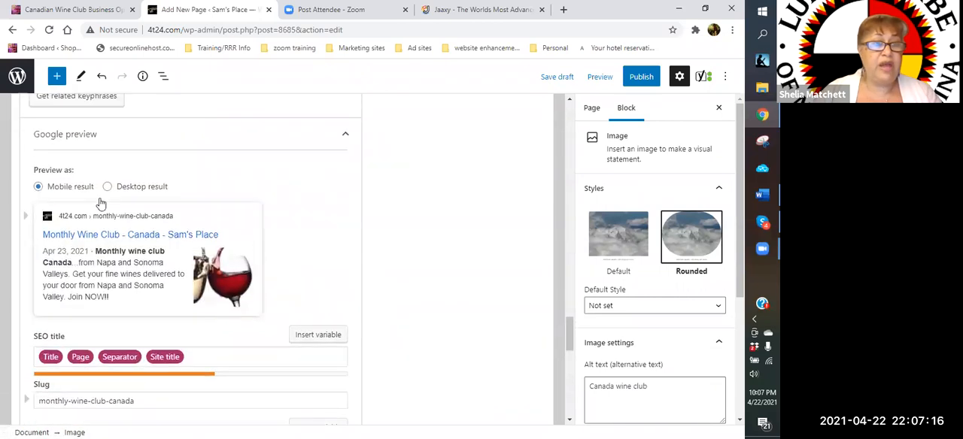
scroll(97, 198, "up", 2)
left_click(109, 254)
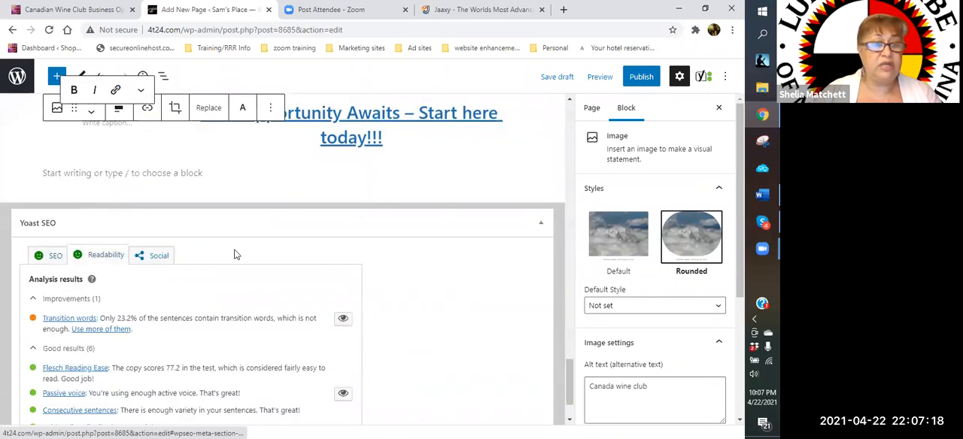
scroll(226, 248, "down", 1)
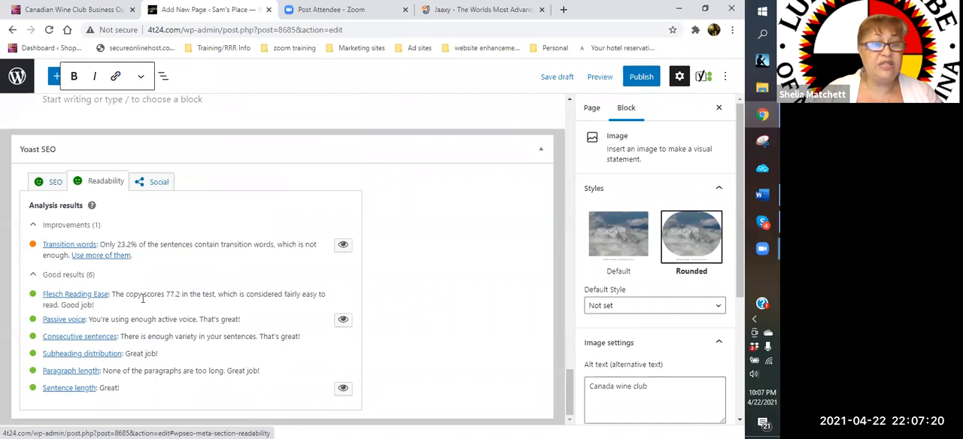
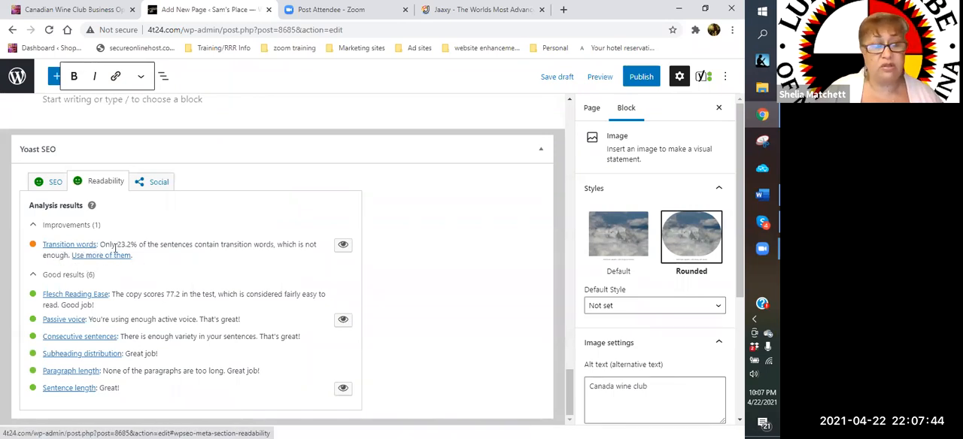
- Set the alt text of the Estate Member image under Package 3 to "Monthly wine club canada"
scroll(225, 263, "up", 3)
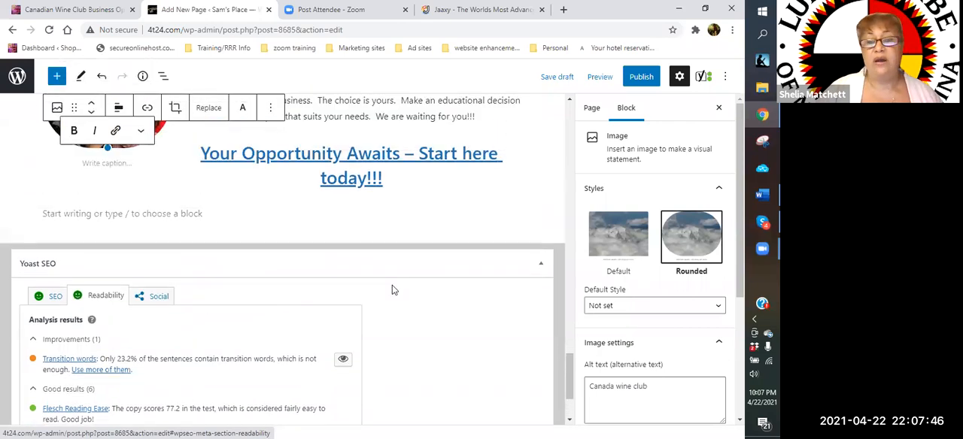
scroll(391, 290, "up", 6)
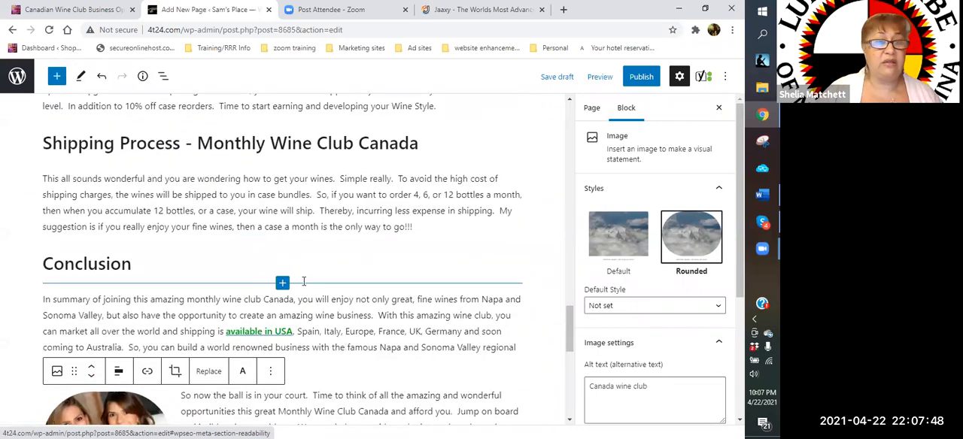
scroll(319, 260, "up", 2)
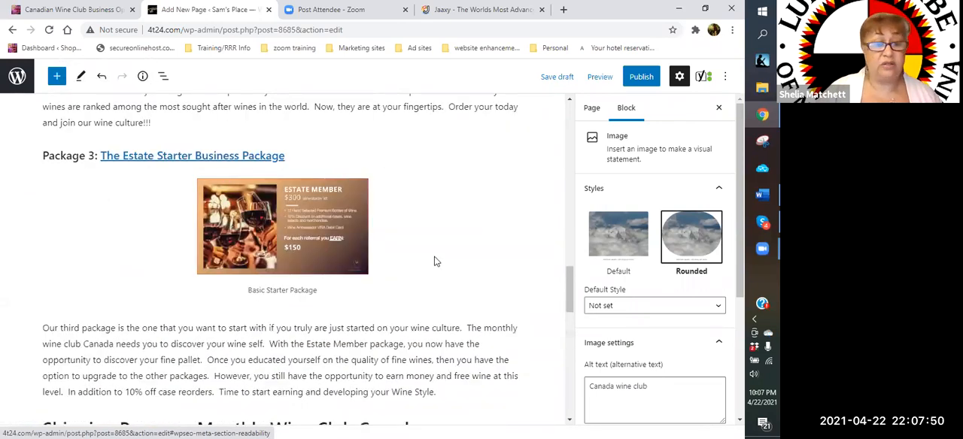
left_click(313, 234)
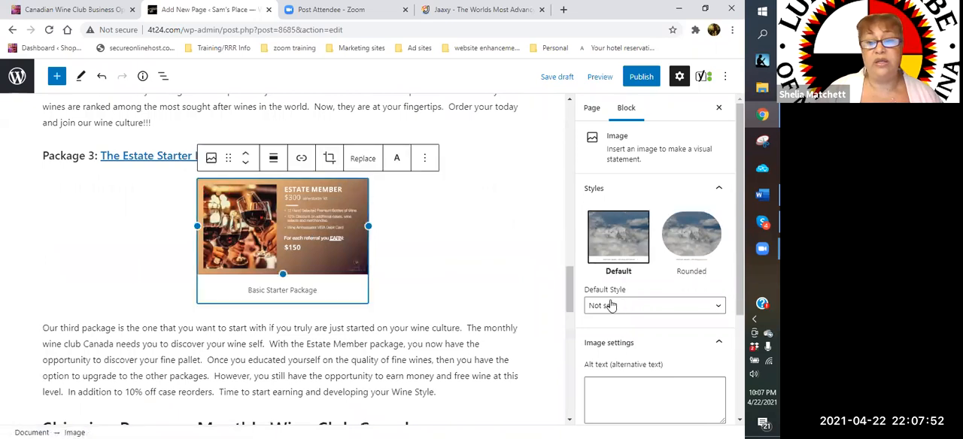
left_click(308, 157)
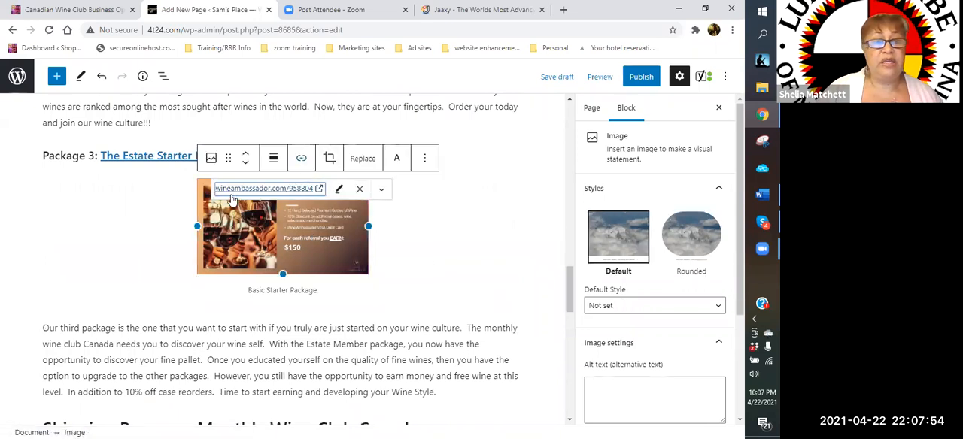
left_click(632, 400)
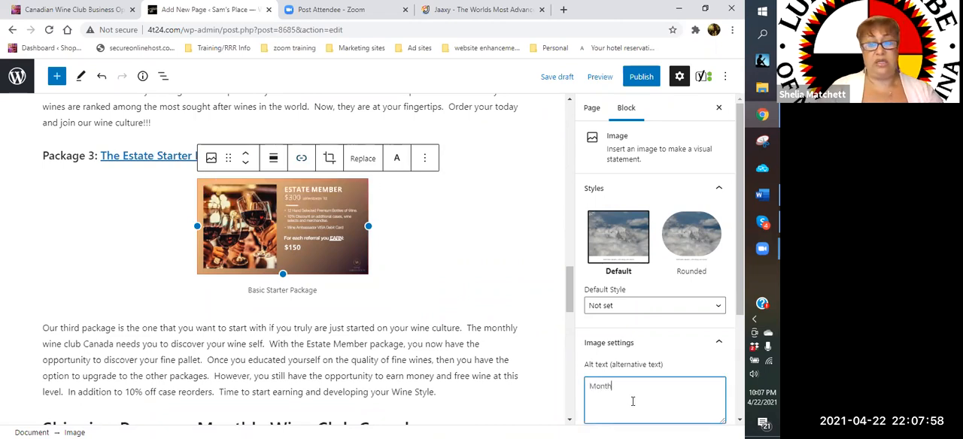
type("Monthly wine club")
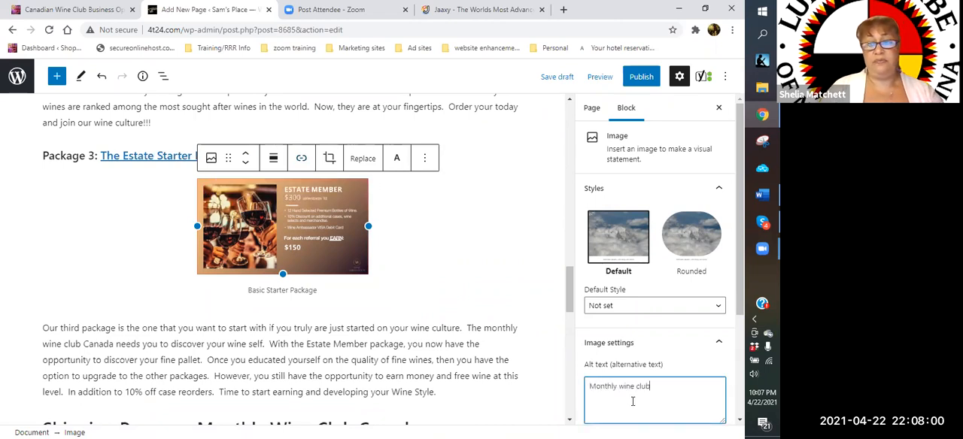
type(" canada")
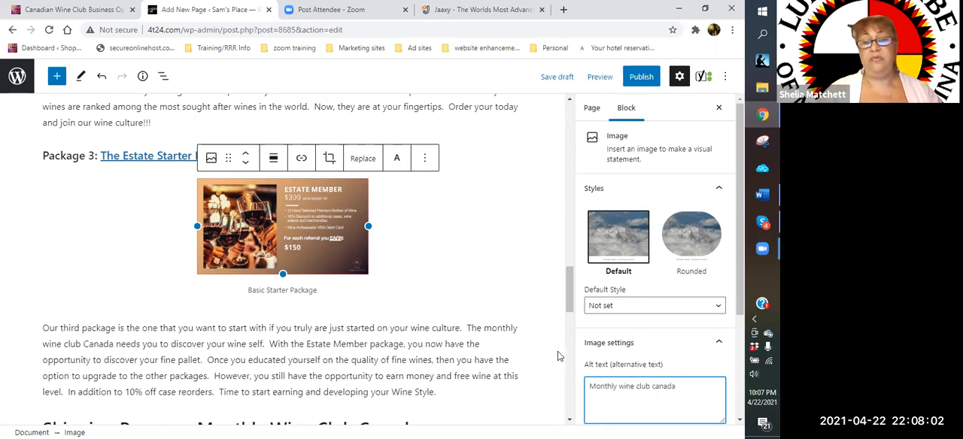
left_click(489, 230)
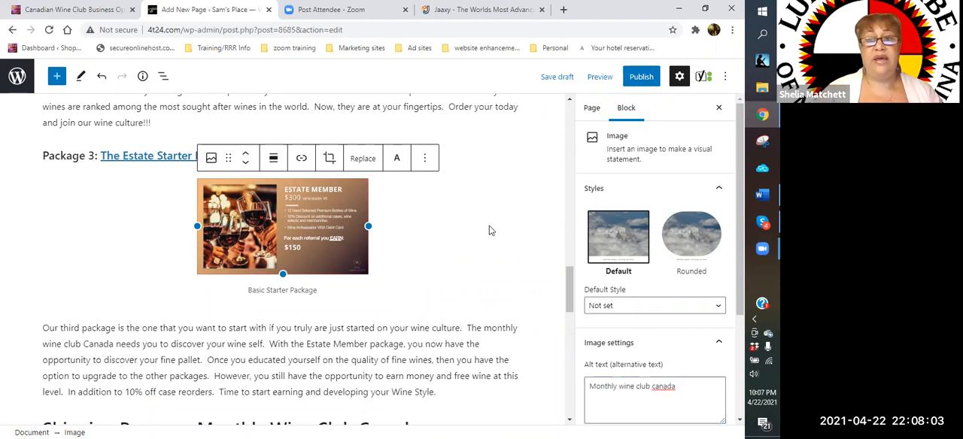
- Publish the page and open its preview in a new tab
left_click(629, 81)
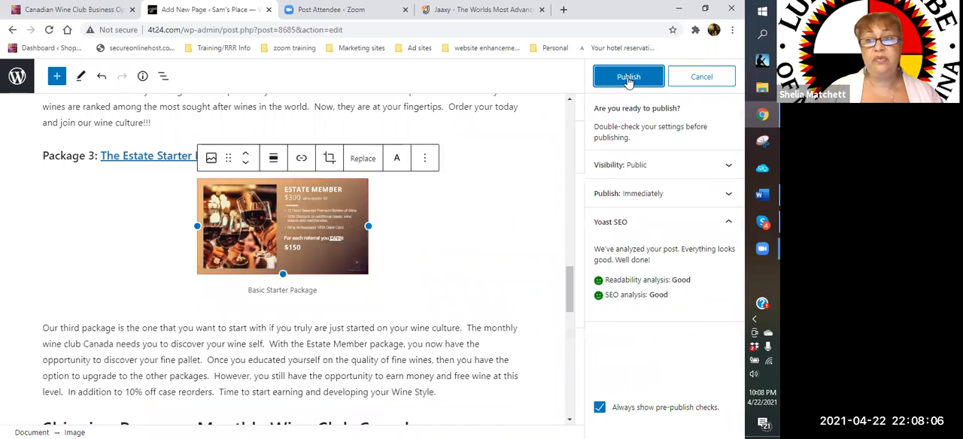
left_click(628, 80)
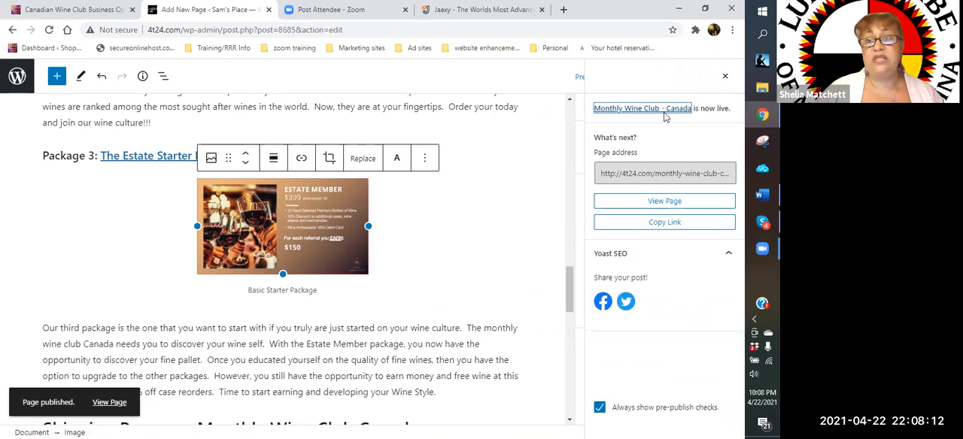
left_click(593, 82)
left_click(596, 84)
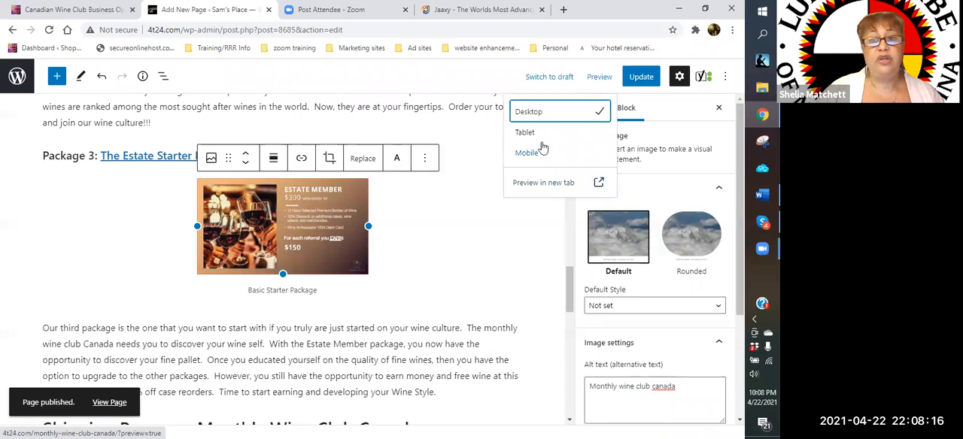
left_click(538, 185)
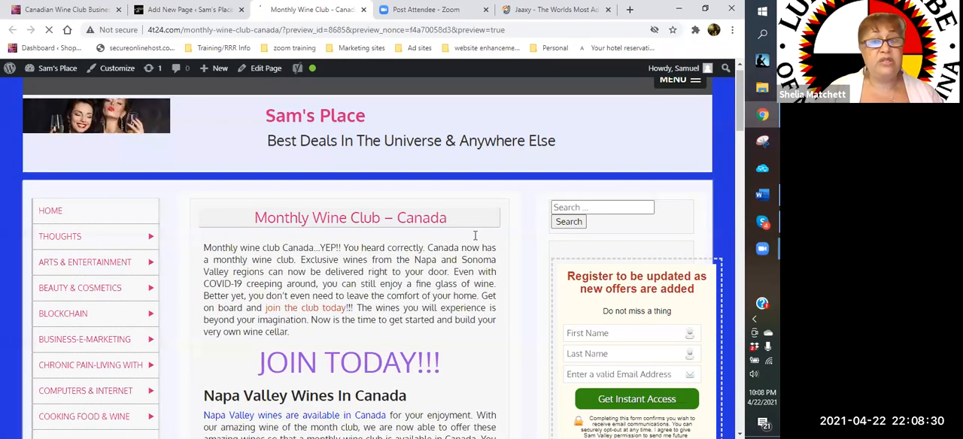
- Review the previewed Monthly Wine Club – Canada page from the introduction to Package 2, checking text, images and links
scroll(475, 235, "down", 2)
scroll(475, 236, "down", 1)
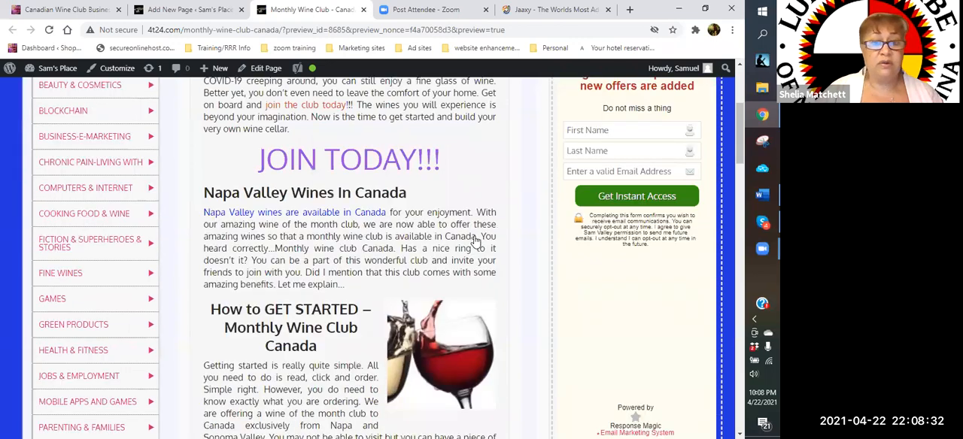
scroll(452, 236, "down", 2)
scroll(391, 217, "down", 1)
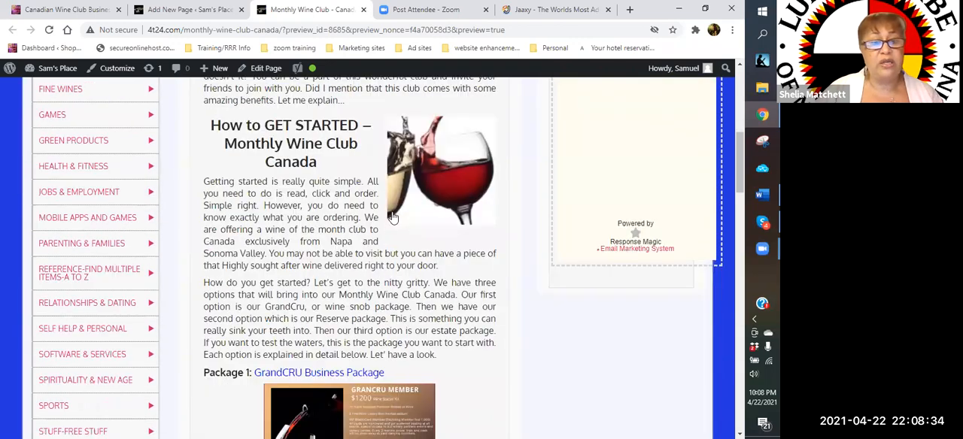
scroll(391, 217, "down", 1)
scroll(392, 214, "down", 3)
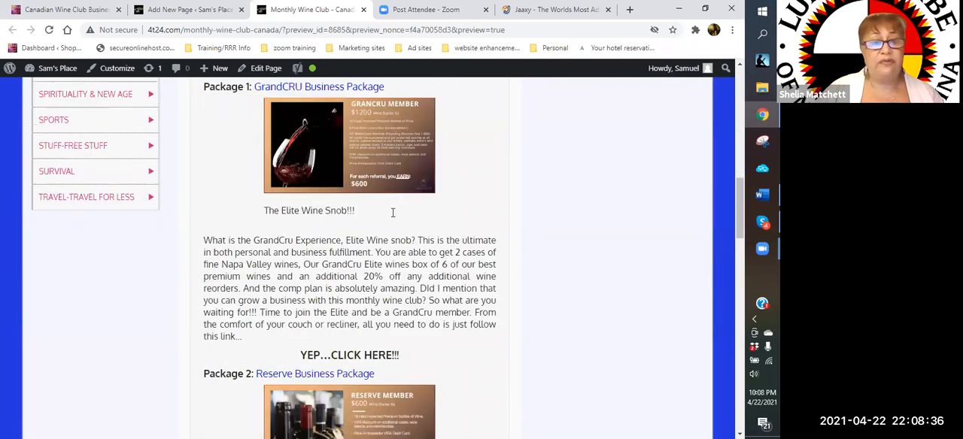
scroll(392, 213, "down", 2)
scroll(438, 263, "down", 2)
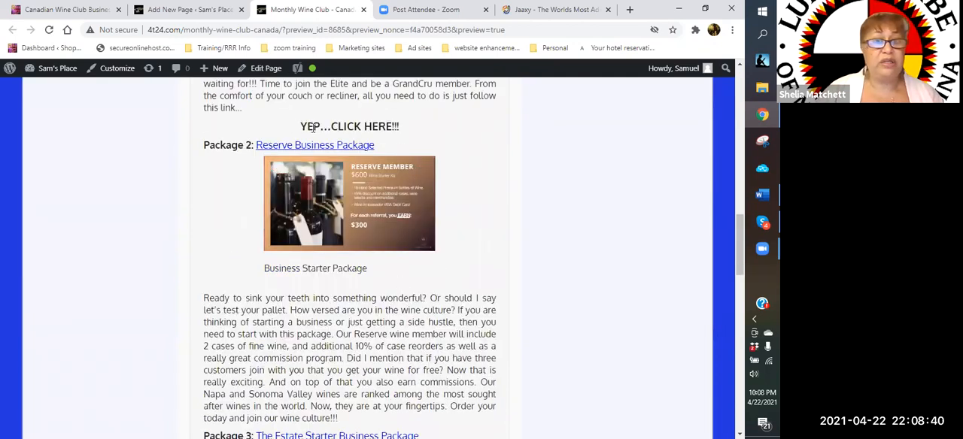
- Return to the page editor and find the "YEP...CLICK HERE!!!" heading above Package 2
left_click(178, 10)
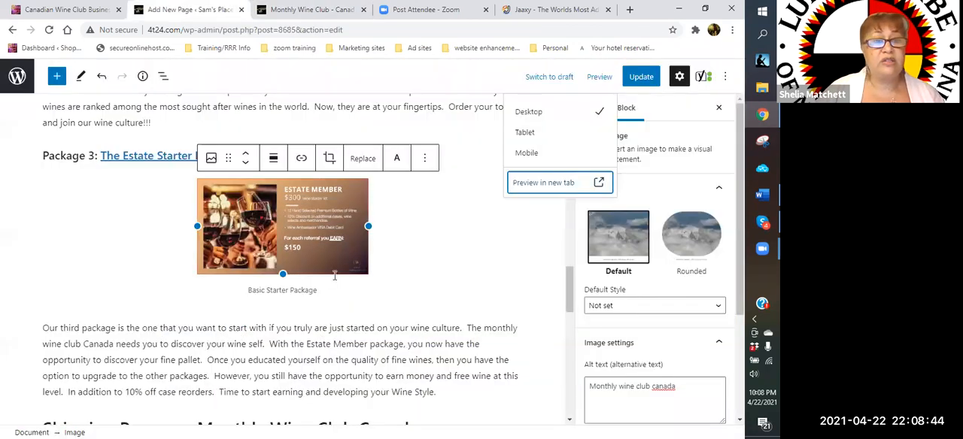
scroll(226, 278, "up", 3)
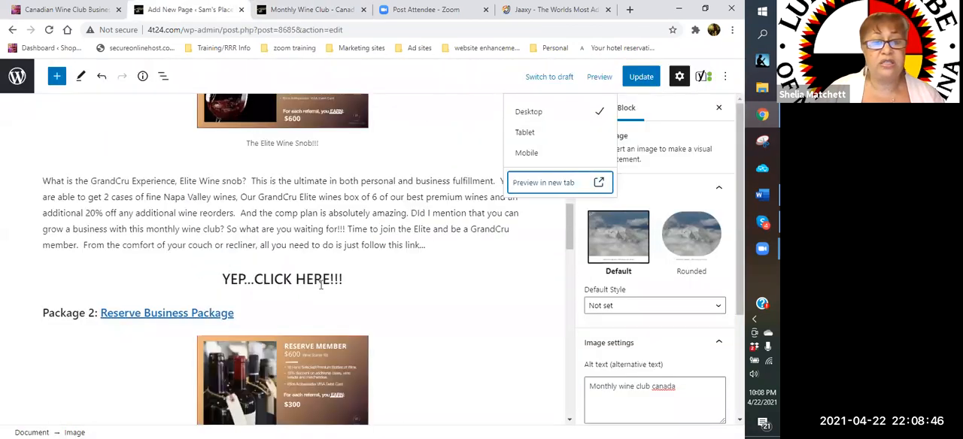
- Try to link the "YEP...CLICK HERE!!!" heading text to the wineambassador.com referral address
left_click_drag(344, 280, 223, 279)
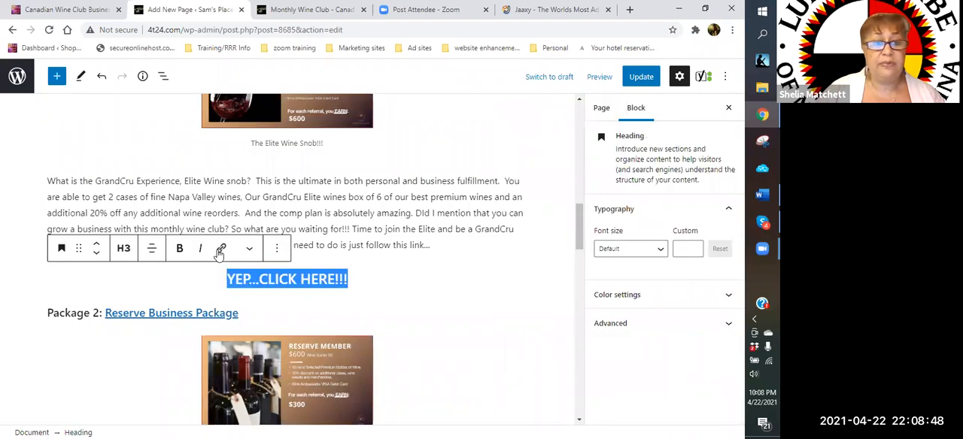
left_click(222, 250)
right_click(245, 328)
left_click(274, 224)
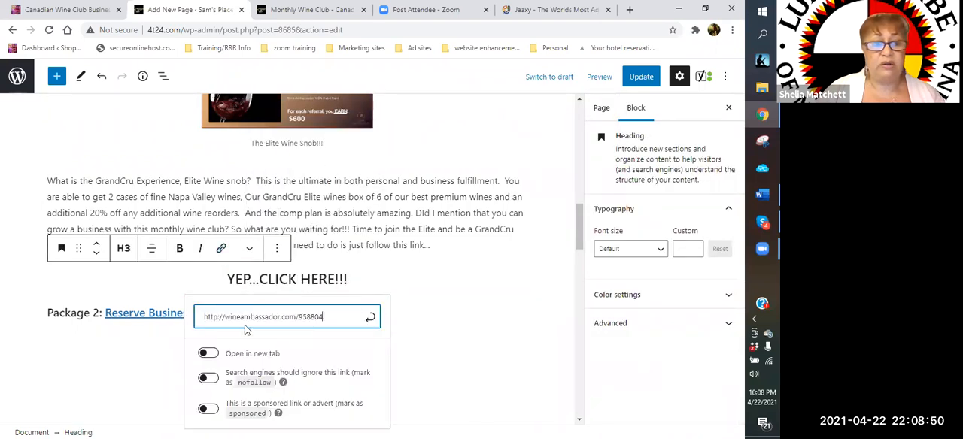
key("Return")
left_click(301, 273)
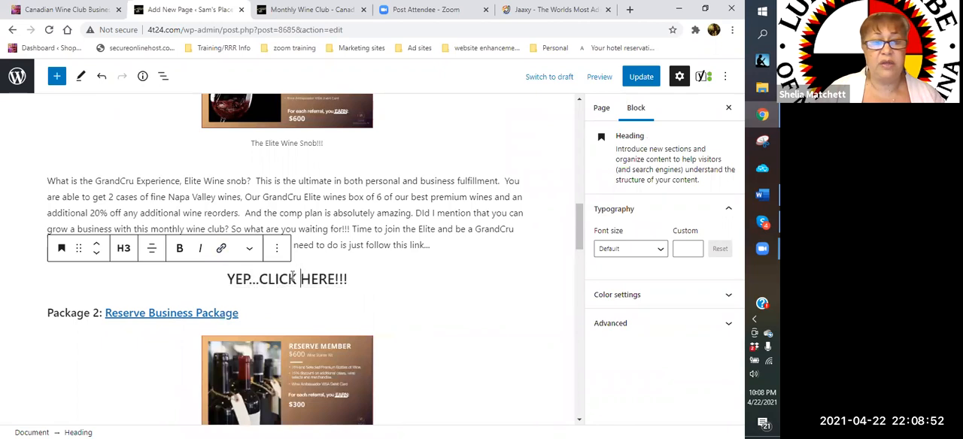
- Try to insert the wineambassador.com referral link inside the heading with opening in a new tab enabled, and undo the insertion
left_click(221, 248)
left_click(221, 354)
right_click(238, 322)
left_click(267, 211)
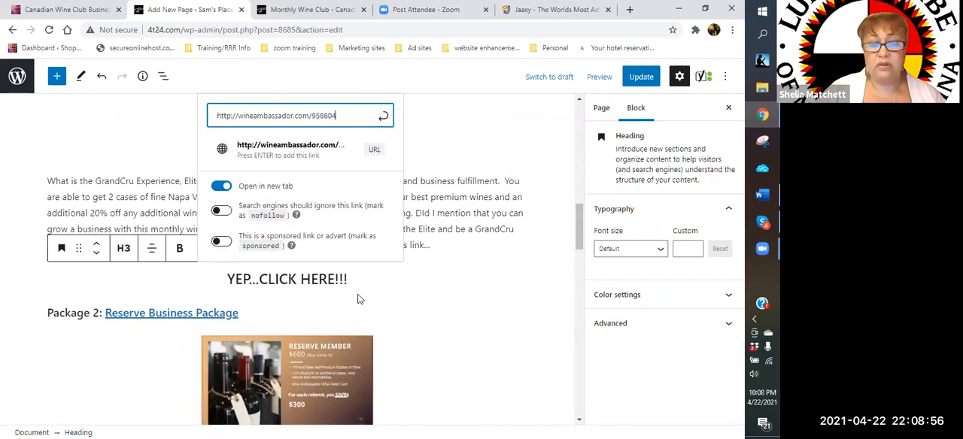
left_click(382, 116)
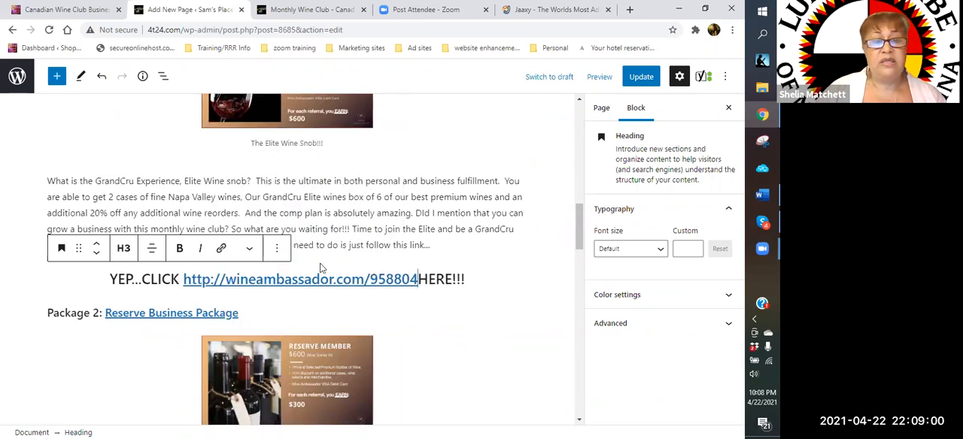
left_click(103, 78)
left_click(102, 78)
- Link the whole "YEP...CLICK HERE!!!" heading to the wineambassador.com referral address, opening in a new tab, and update the page
scroll(254, 224, "up", 5)
left_click_drag(225, 192, 349, 193)
left_click(222, 163)
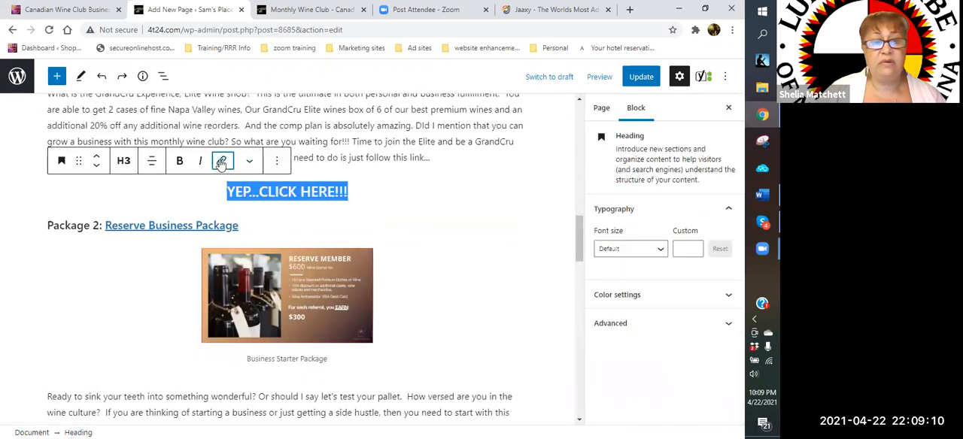
right_click(246, 235)
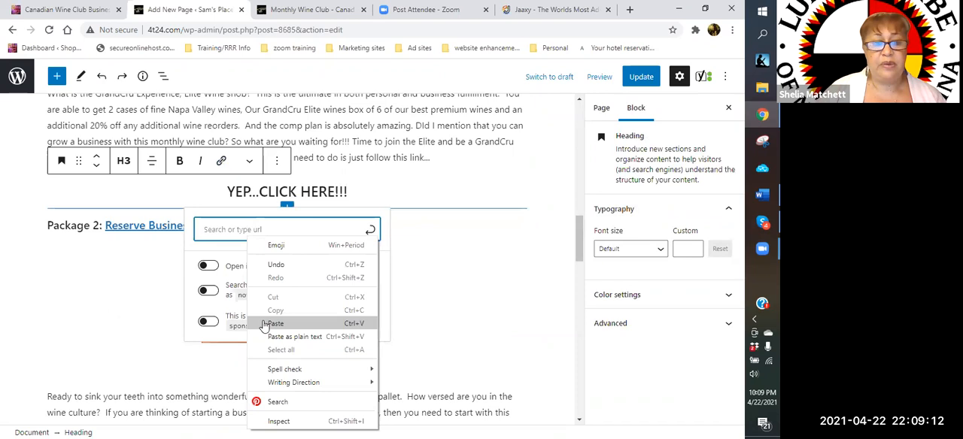
left_click(275, 324)
left_click(208, 300)
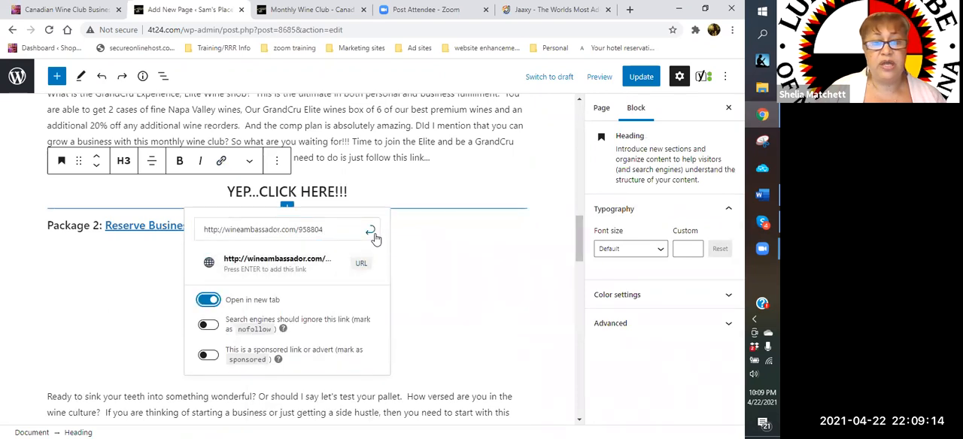
left_click(370, 229)
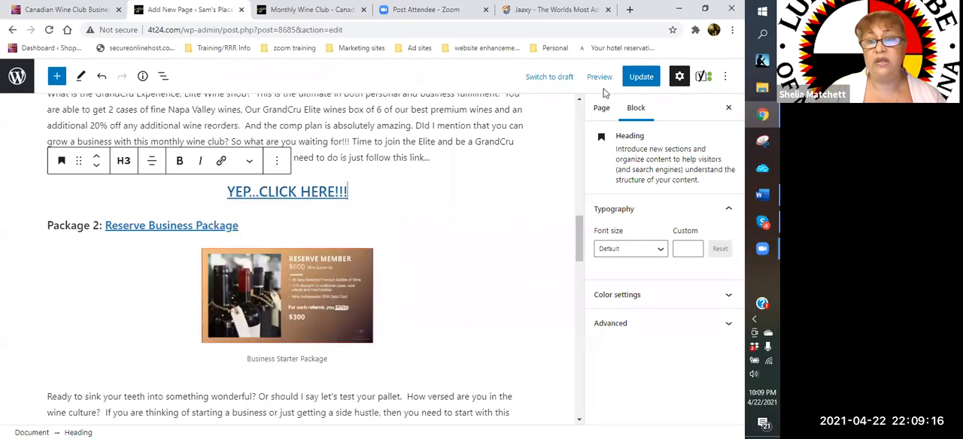
left_click(643, 78)
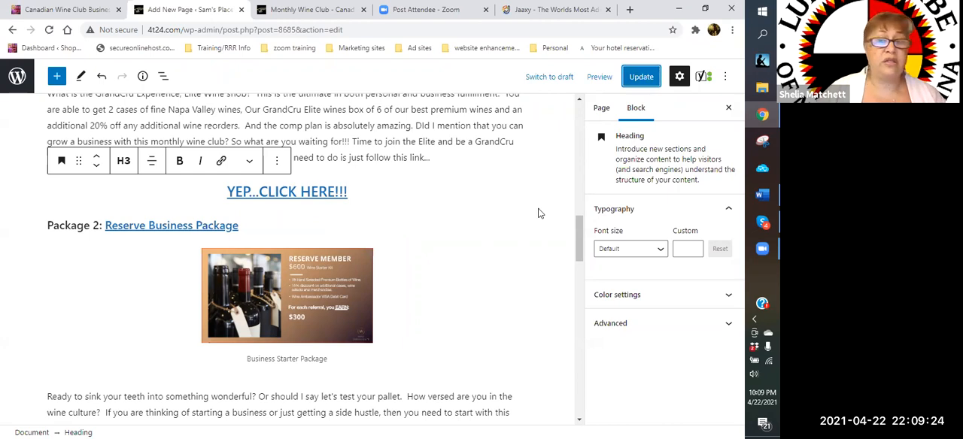
- Examine the page's Yoast readability and SEO analysis, including the Google preview and the suggested title improvements
scroll(538, 213, "down", 3)
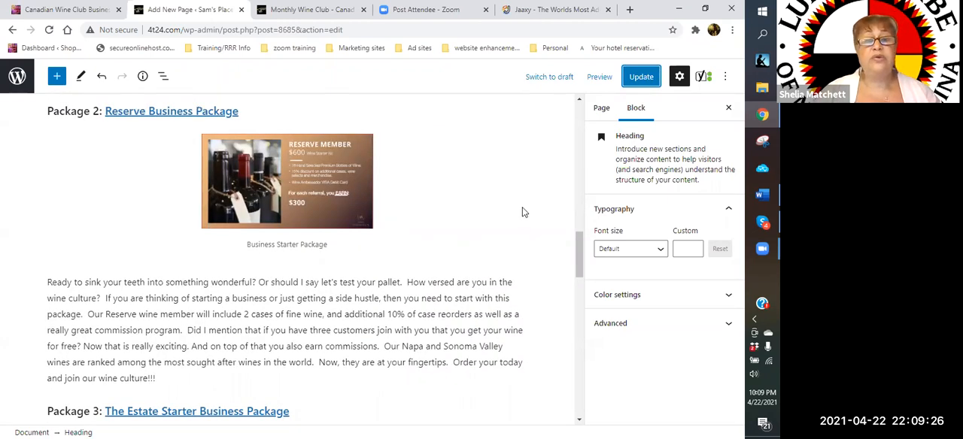
scroll(524, 213, "down", 15)
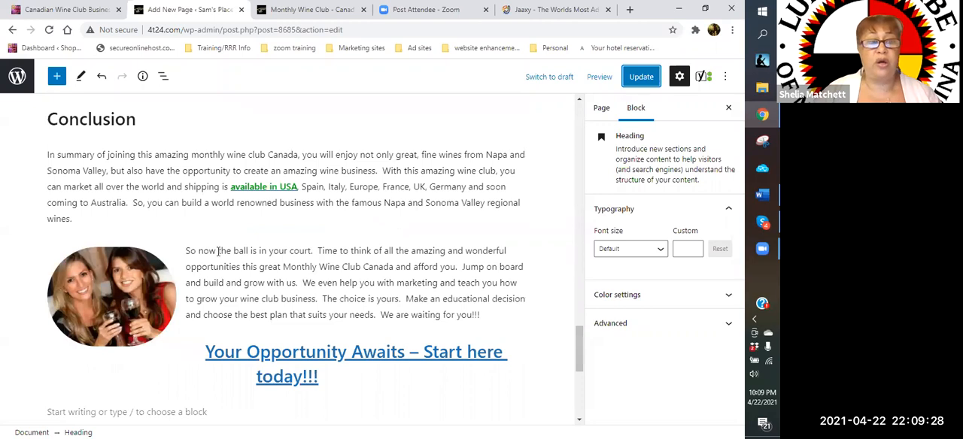
scroll(218, 252, "down", 8)
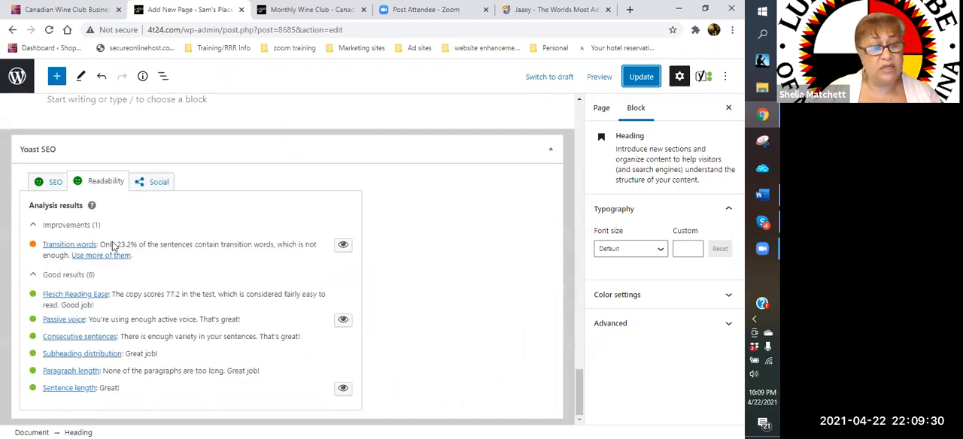
left_click(50, 184)
scroll(266, 263, "down", 1)
scroll(265, 263, "down", 6)
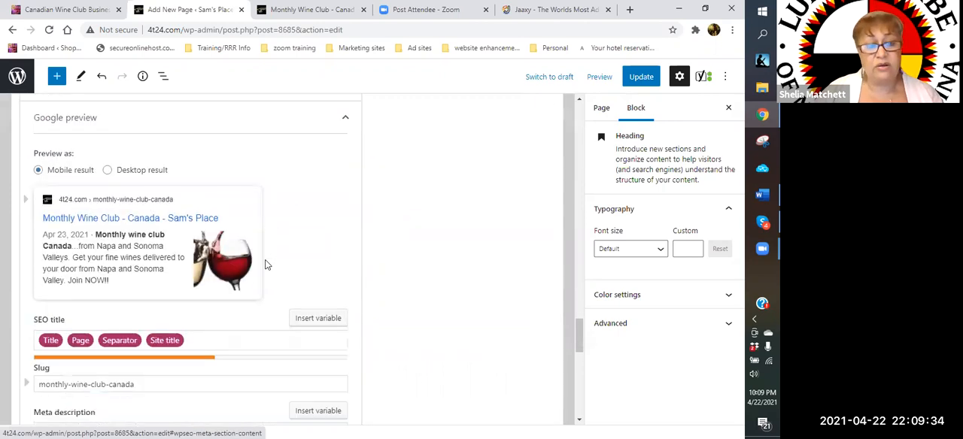
scroll(118, 280, "down", 1)
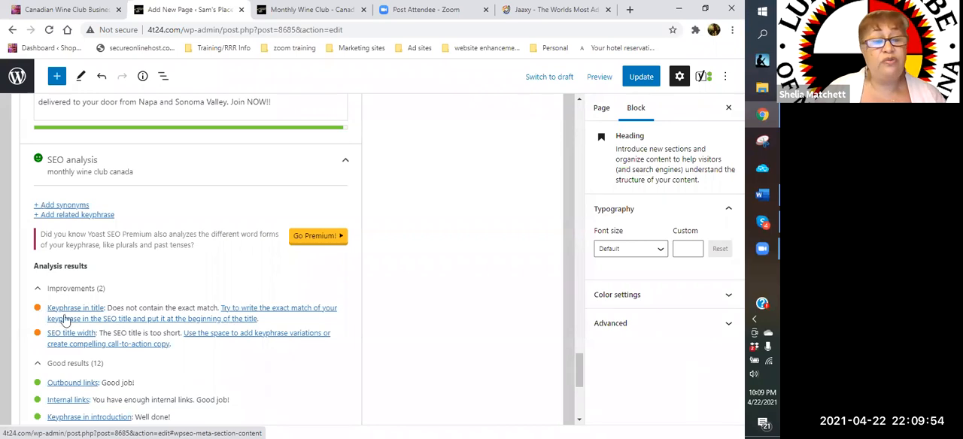
scroll(115, 286, "up", 2)
scroll(114, 286, "up", 10)
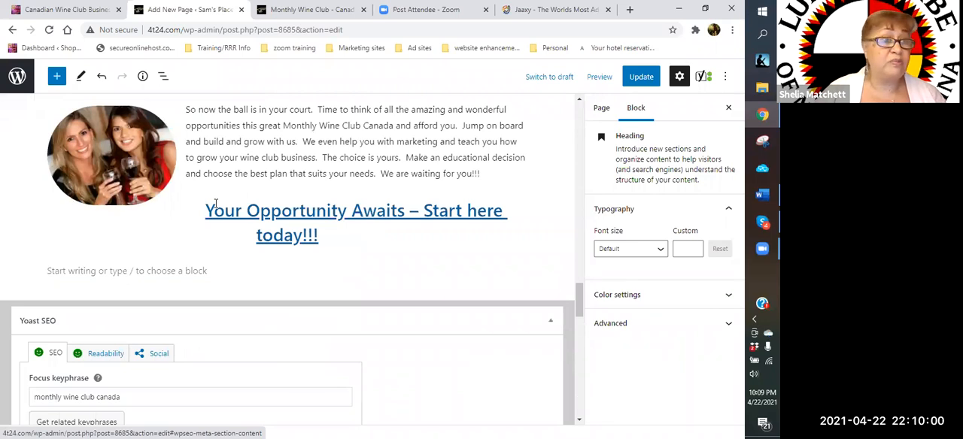
- Link the phrase "monthly wine club Canada" in the Conclusion's summary paragraph to the wineambassador.com referral address
scroll(216, 203, "up", 4)
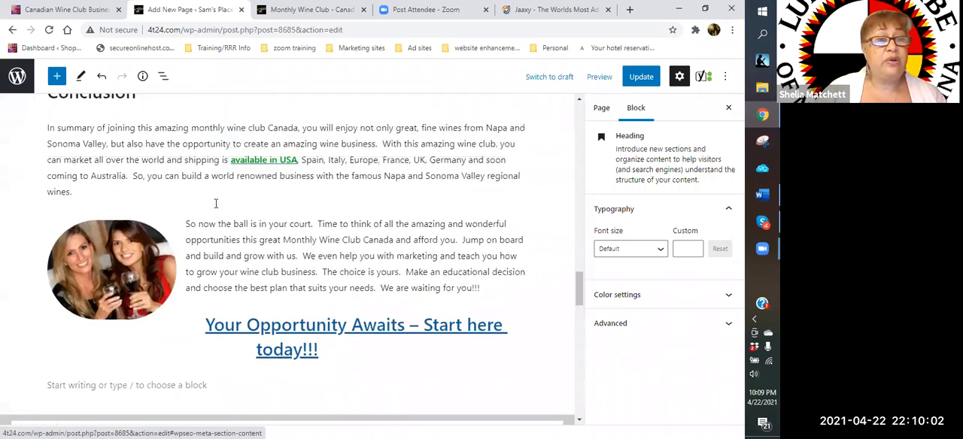
left_click_drag(192, 185, 298, 185)
left_click(194, 158)
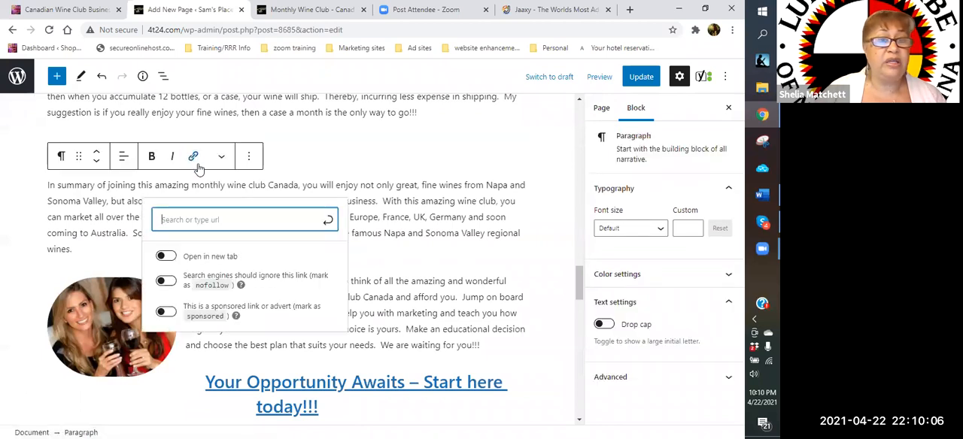
right_click(206, 217)
left_click(238, 303)
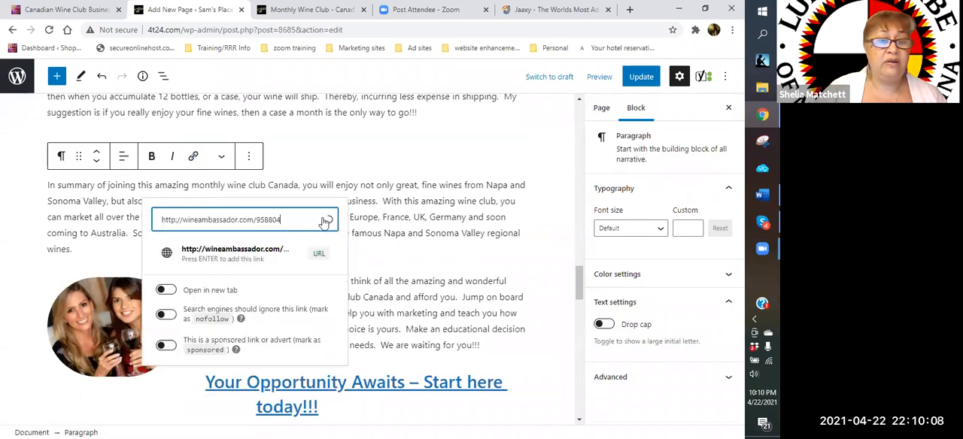
key("Return")
- Examine the Yoast SEO analysis for problems and improvements affecting the linked keyphrase
scroll(370, 249, "down", 15)
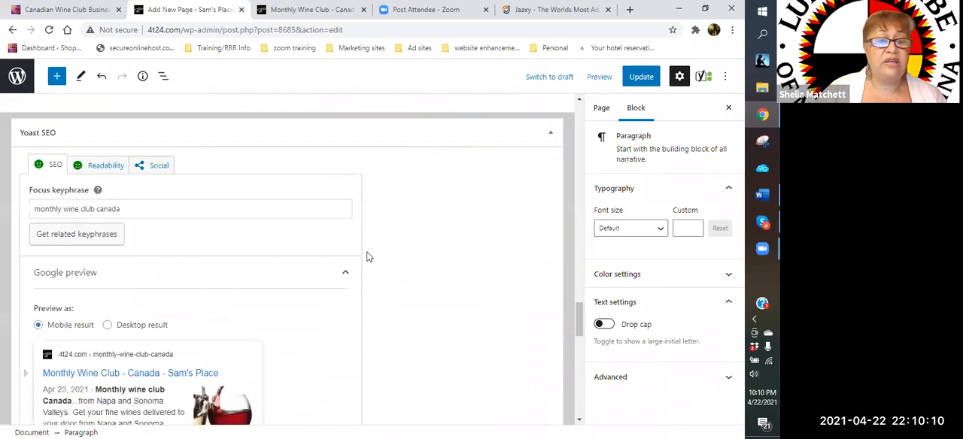
scroll(297, 255, "up", 2)
scroll(118, 279, "down", 2)
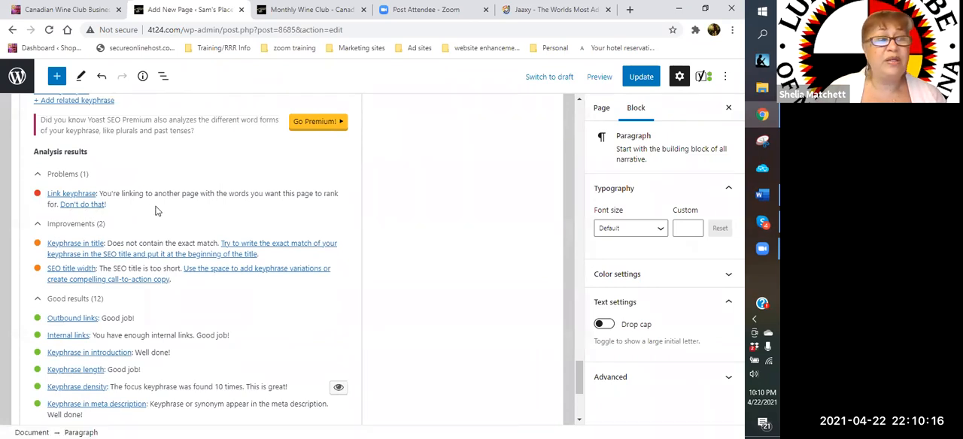
scroll(156, 211, "up", 1)
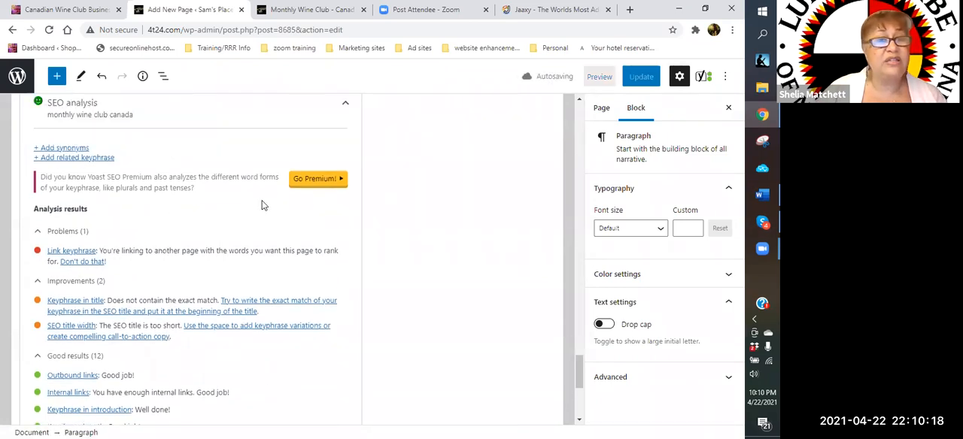
scroll(263, 201, "up", 3)
scroll(264, 201, "up", 10)
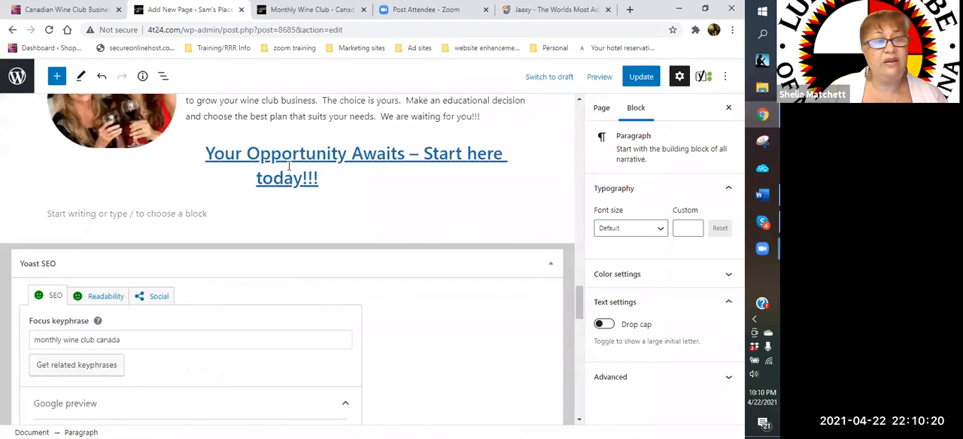
- Remove the link from "monthly wine club Canada" in the Conclusion's summary paragraph
scroll(288, 166, "up", 3)
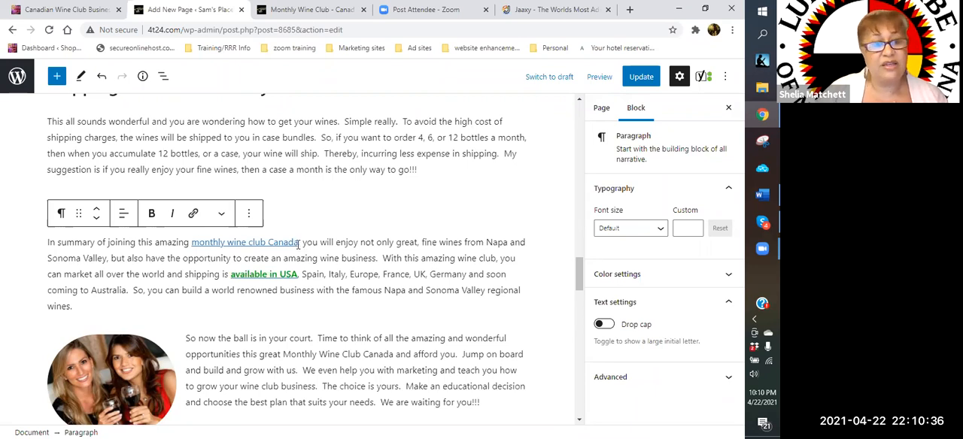
left_click_drag(299, 244, 193, 240)
left_click(195, 215)
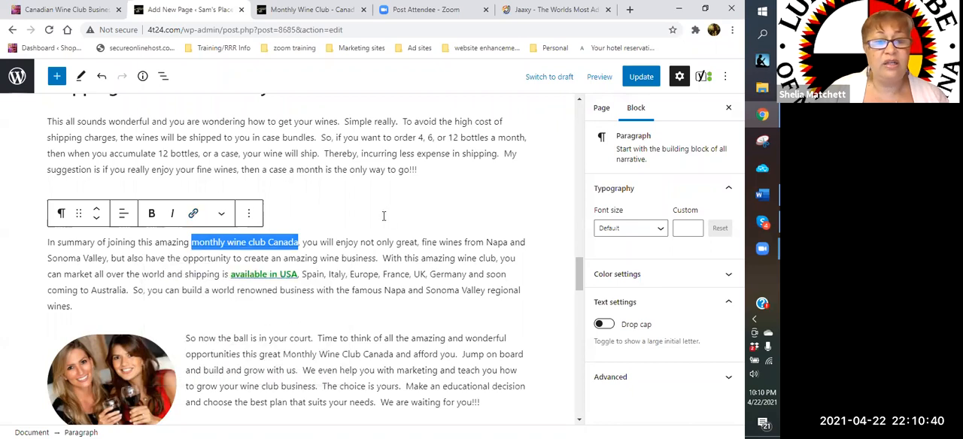
left_click(352, 213)
- Recheck the Yoast SEO analysis results and update the page
scroll(381, 222, "down", 10)
scroll(382, 222, "down", 10)
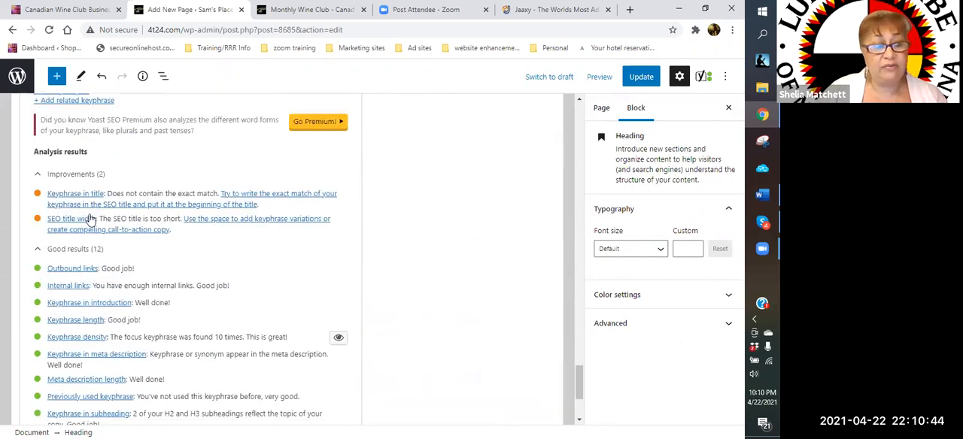
scroll(535, 201, "up", 3)
left_click(641, 76)
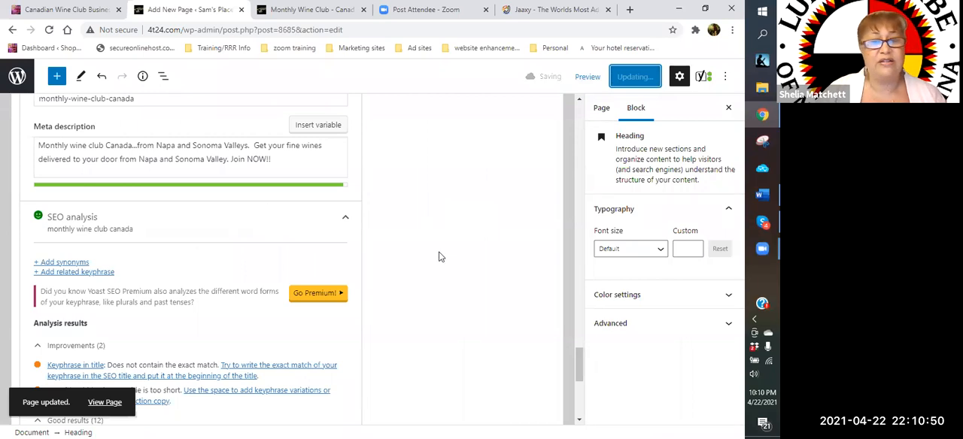
- Review the page from the Yoast SEO section back through the Conclusion, Shipping Process and starter package sections
scroll(440, 257, "up", 5)
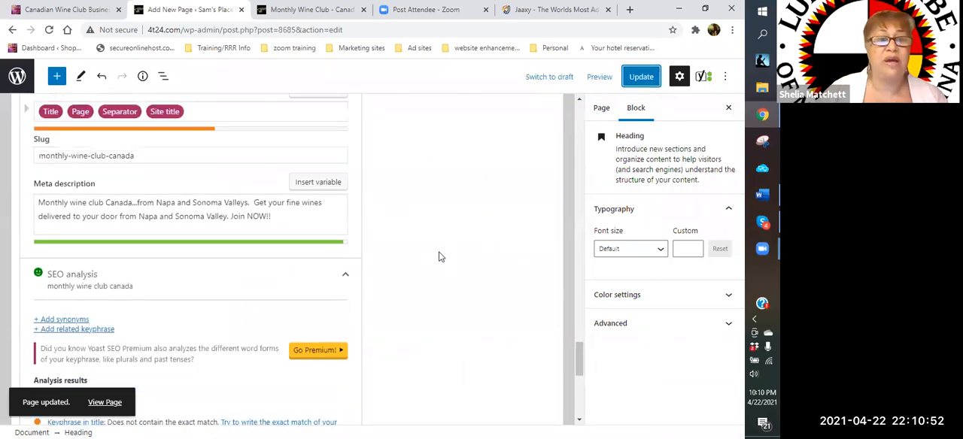
scroll(440, 257, "up", 10)
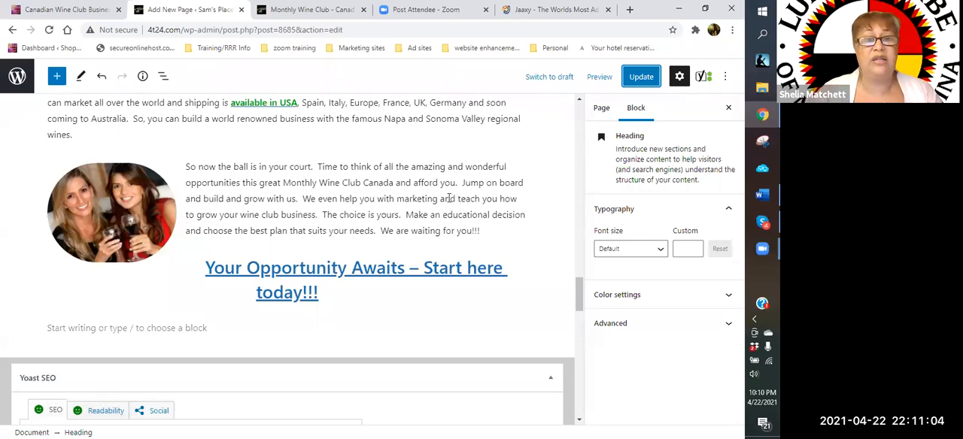
scroll(452, 196, "up", 2)
scroll(448, 198, "up", 1)
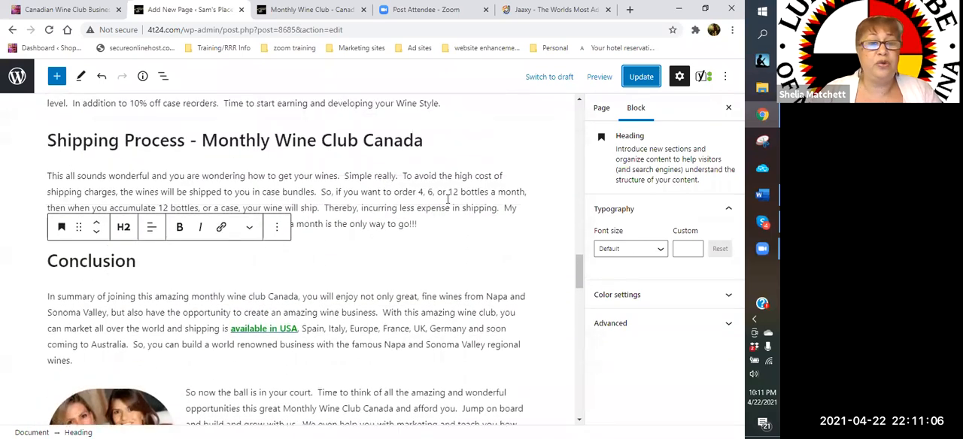
scroll(447, 198, "up", 2)
scroll(447, 200, "up", 2)
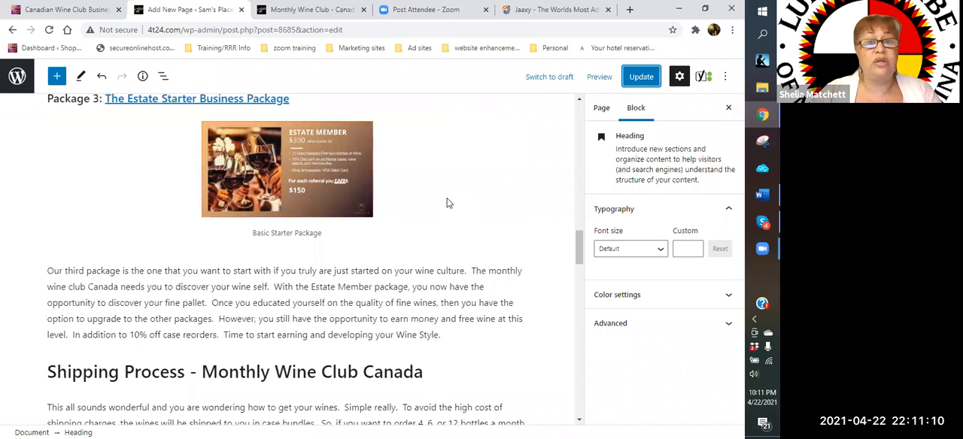
scroll(447, 202, "up", 3)
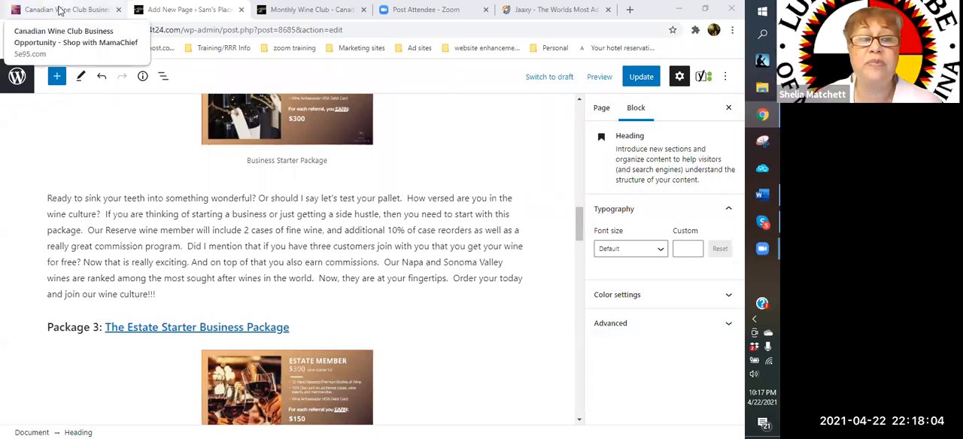
- Switch to the published Canadian Wine Club Business Opportunity page and review it from its closing section up to the title
left_click(60, 10)
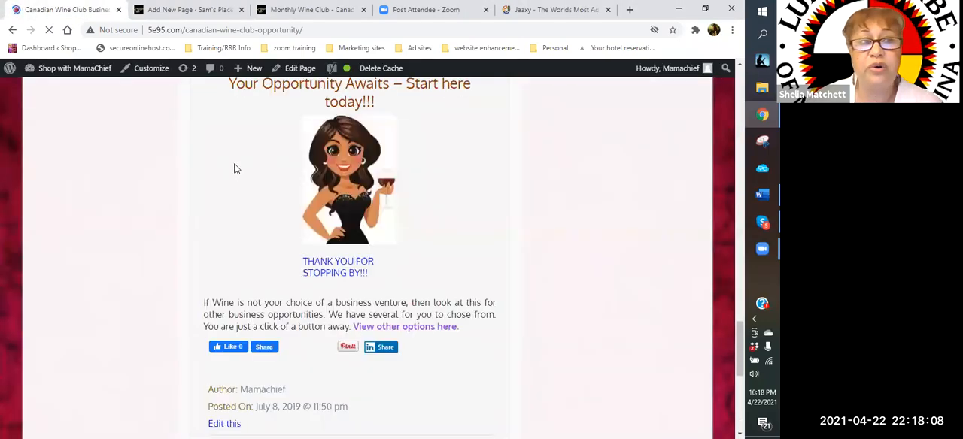
scroll(219, 185, "up", 1)
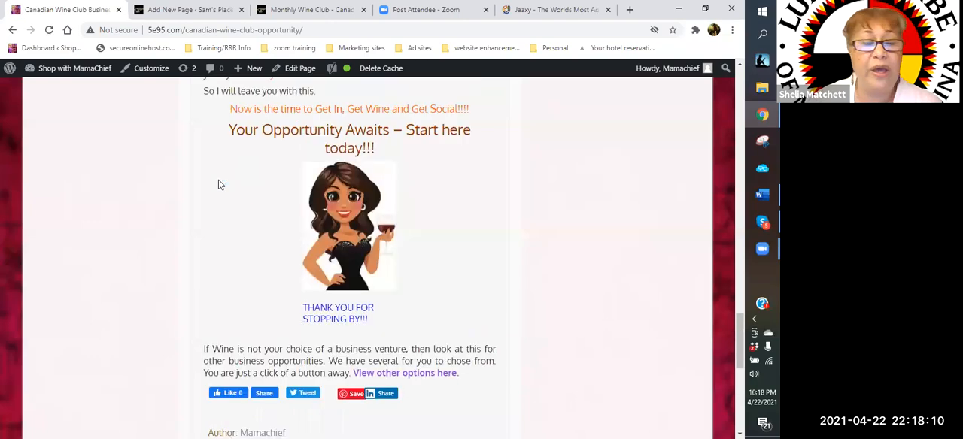
scroll(108, 172, "up", 2)
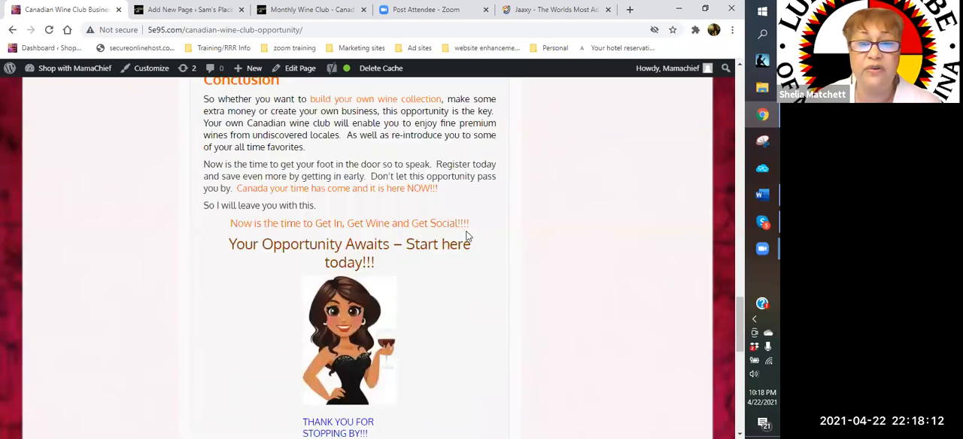
scroll(339, 223, "up", 4)
scroll(209, 147, "up", 10)
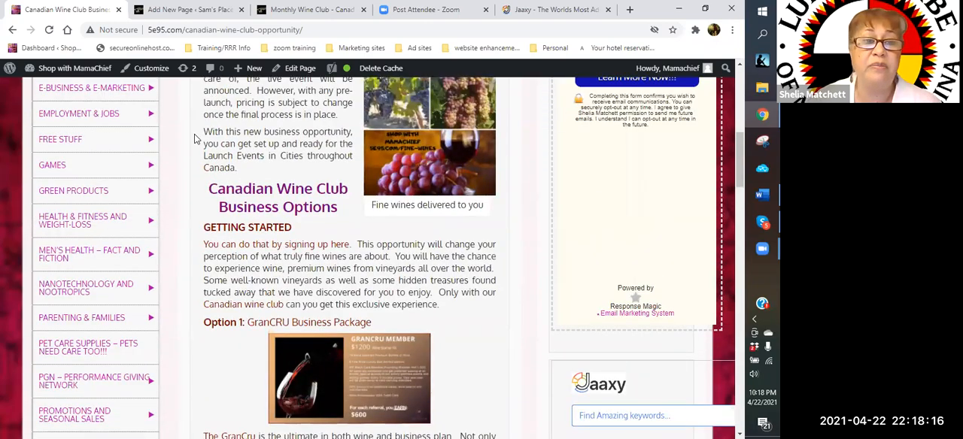
scroll(213, 103, "up", 2)
scroll(215, 141, "up", 2)
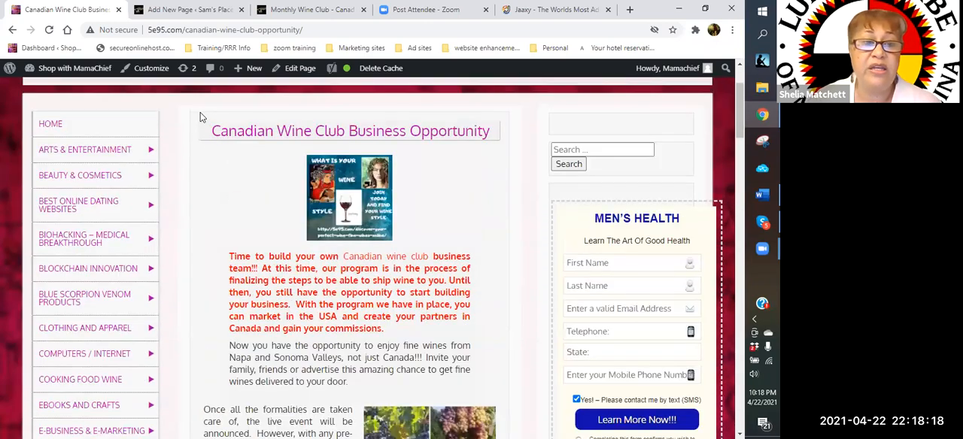
left_click_drag(203, 126, 248, 210)
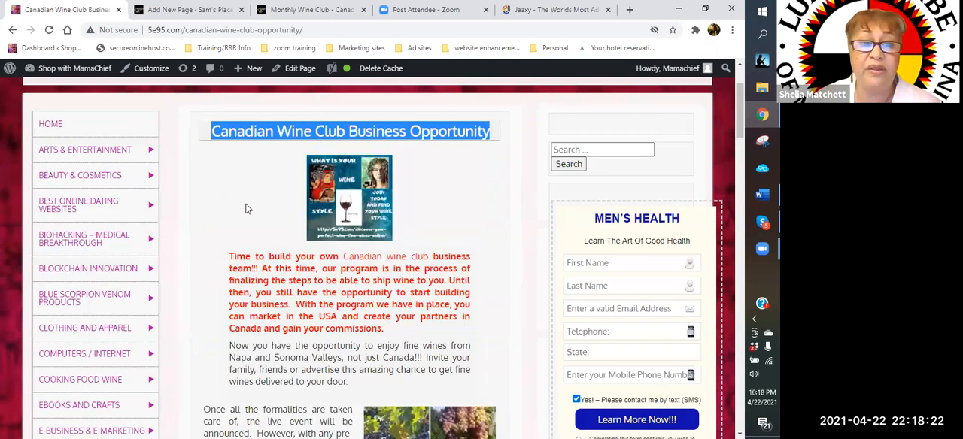
left_click(249, 209)
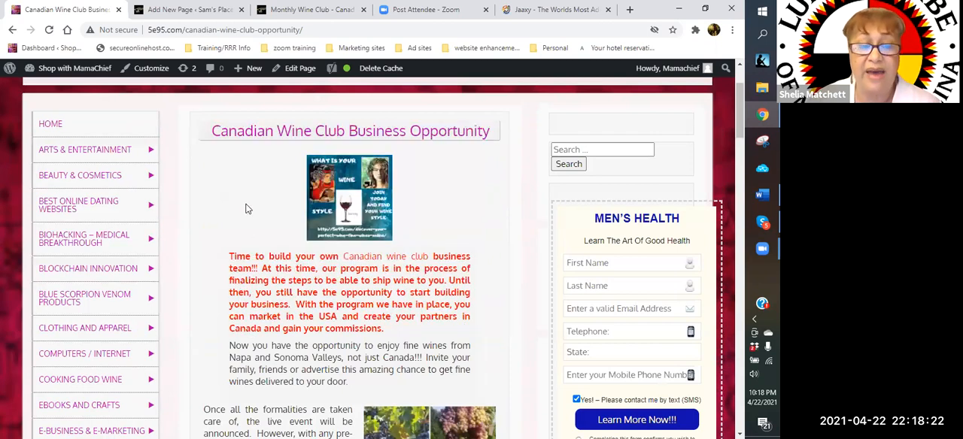
- Return to the Monthly Wine Club – Canada page editor and exit to the list of all pages
left_click(182, 11)
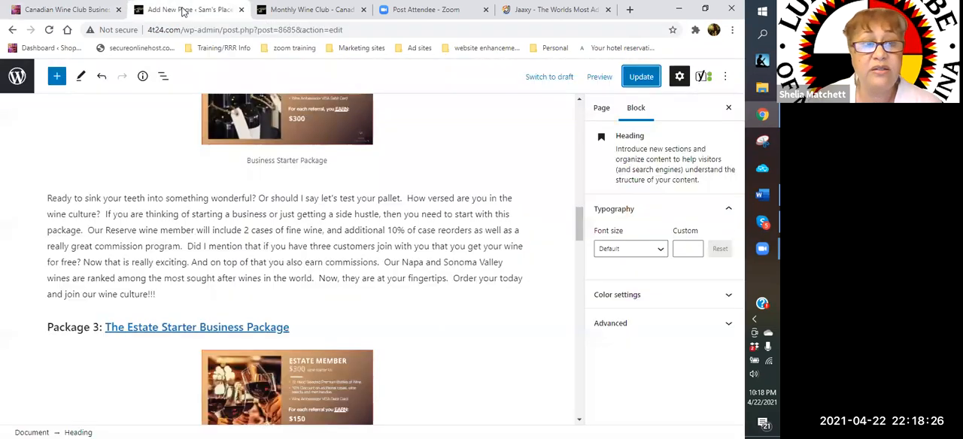
scroll(169, 133, "down", 1)
scroll(169, 132, "up", 5)
left_click(18, 77)
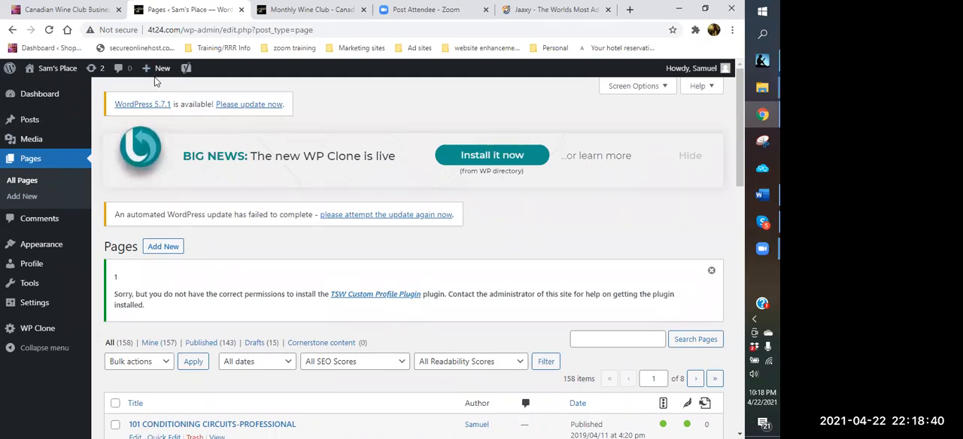
- Open a blank new page, show the paste options for its title, and leave the editor without adding content
mouse_move(162, 72)
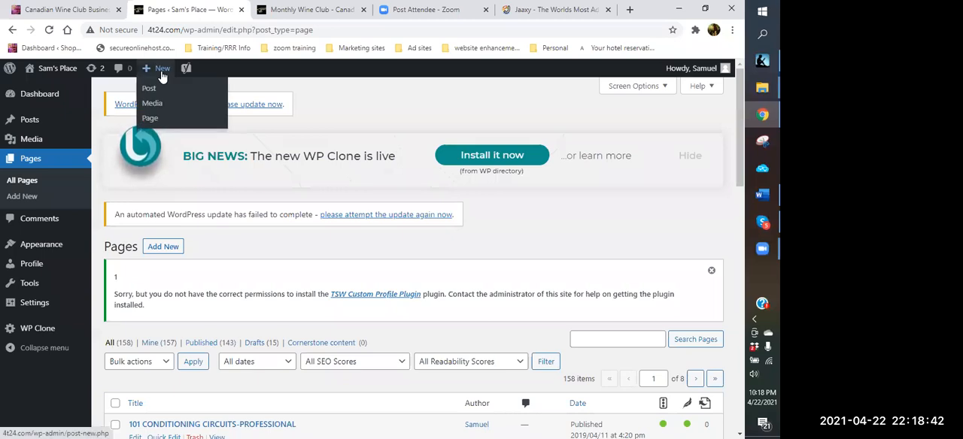
left_click(154, 125)
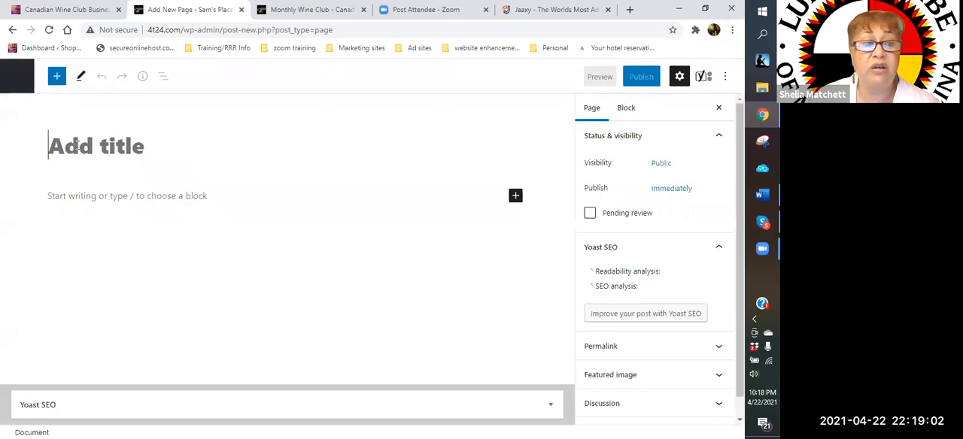
right_click(78, 147)
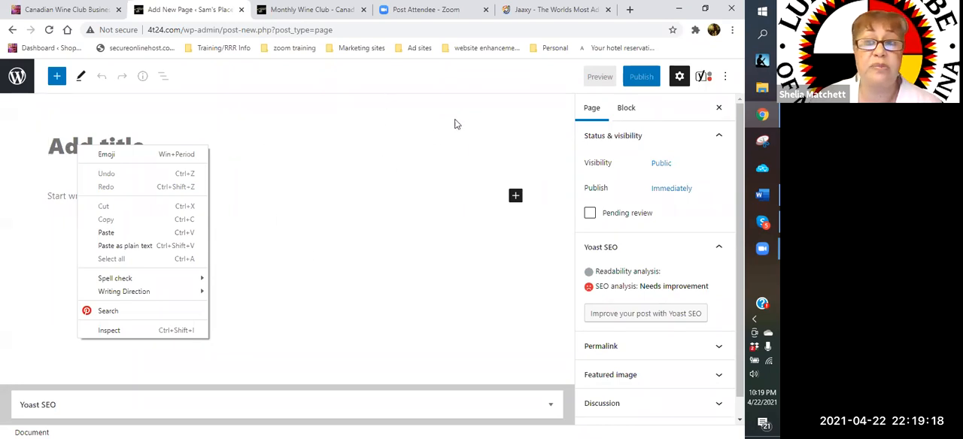
left_click(411, 156)
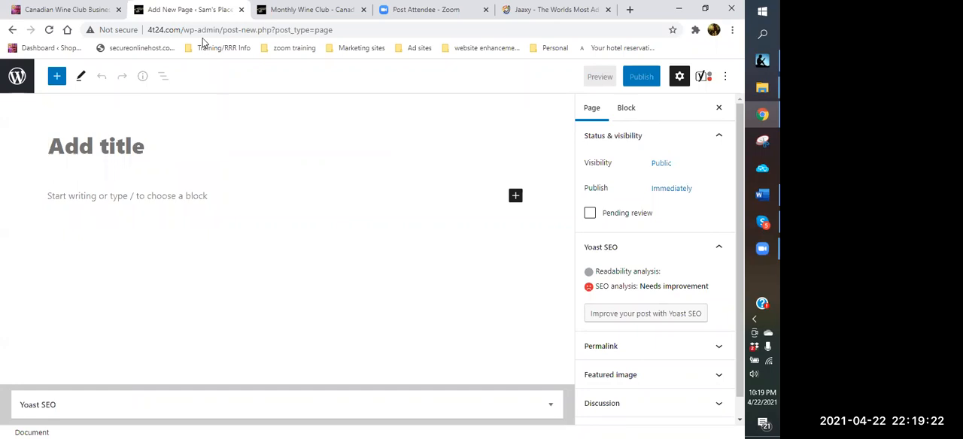
left_click(24, 85)
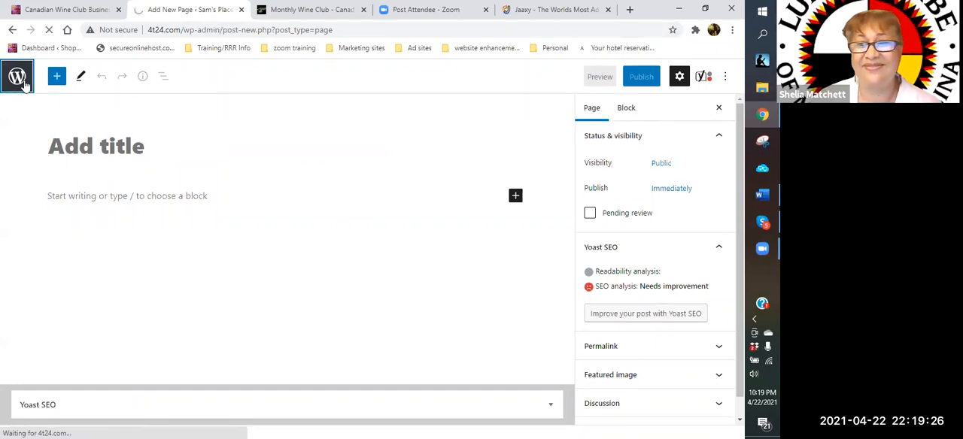